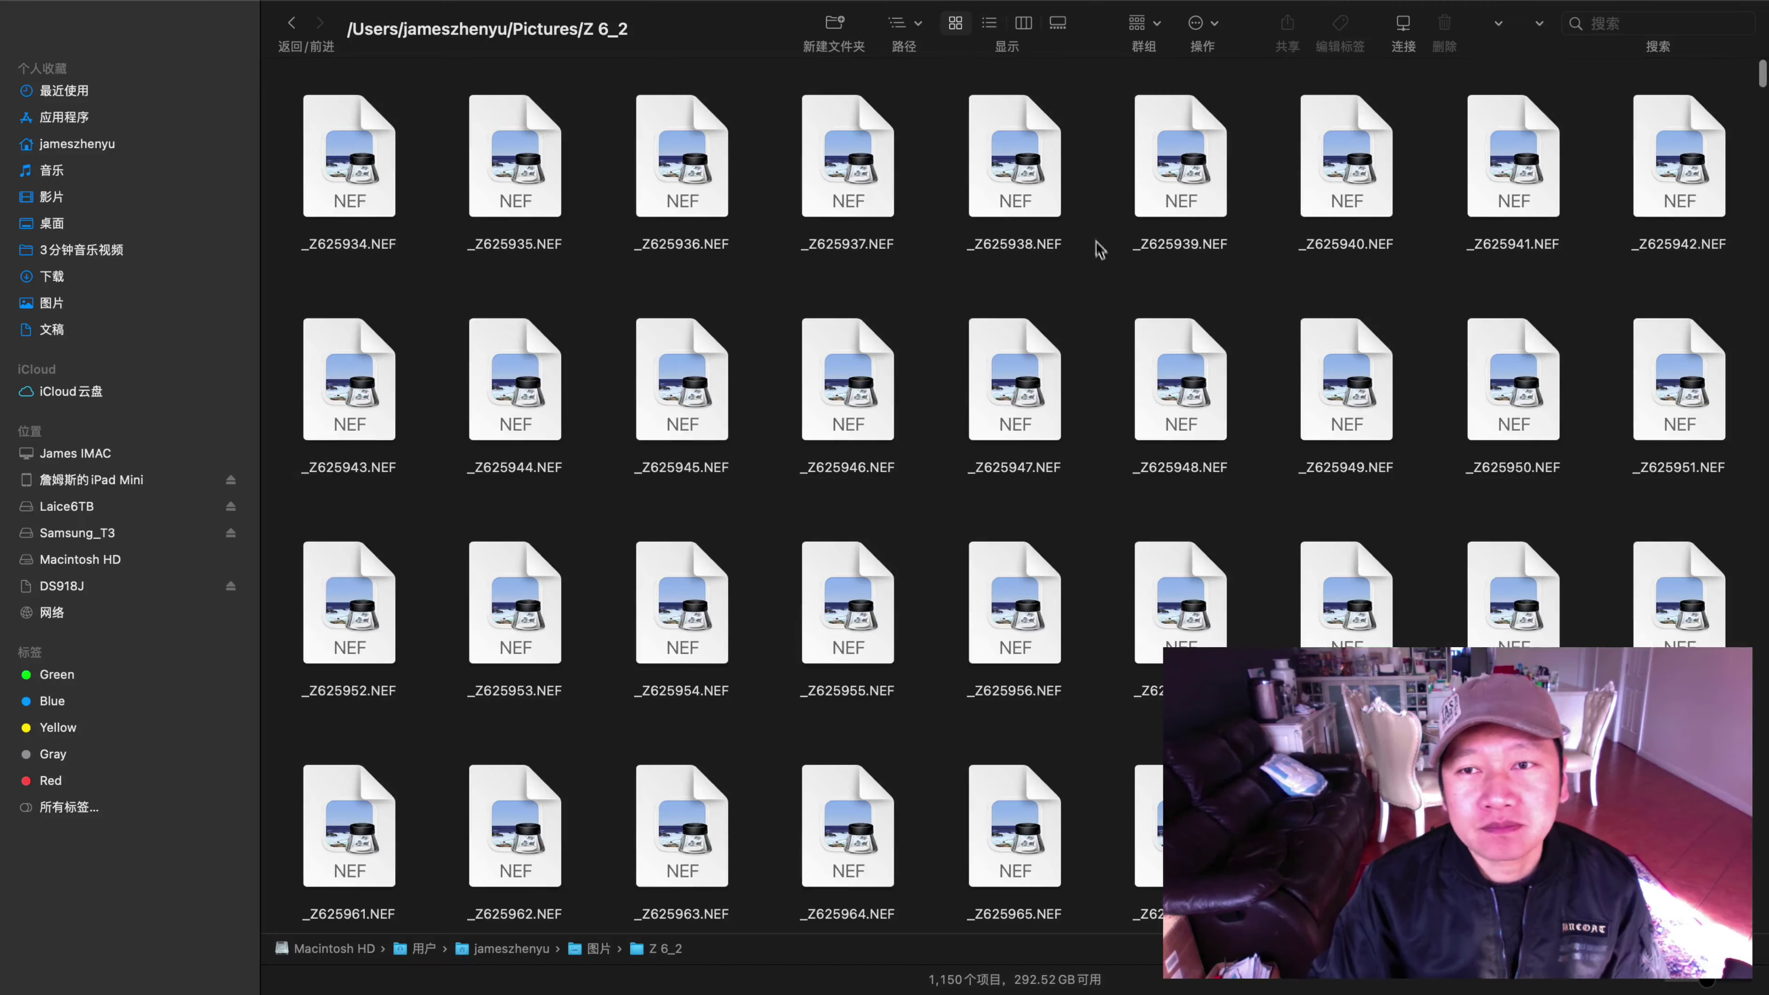
Browse the Z 6_2 NEF files, check the Laice6TB and DS918J drives, then return to Pictures.
scroll(1014, 488, "down", 3)
scroll(1014, 487, "up", 3)
mouse_move(1762, 80)
left_mouse_down()
mouse_move(1758, 982)
mouse_move(1760, 70)
left_mouse_up()
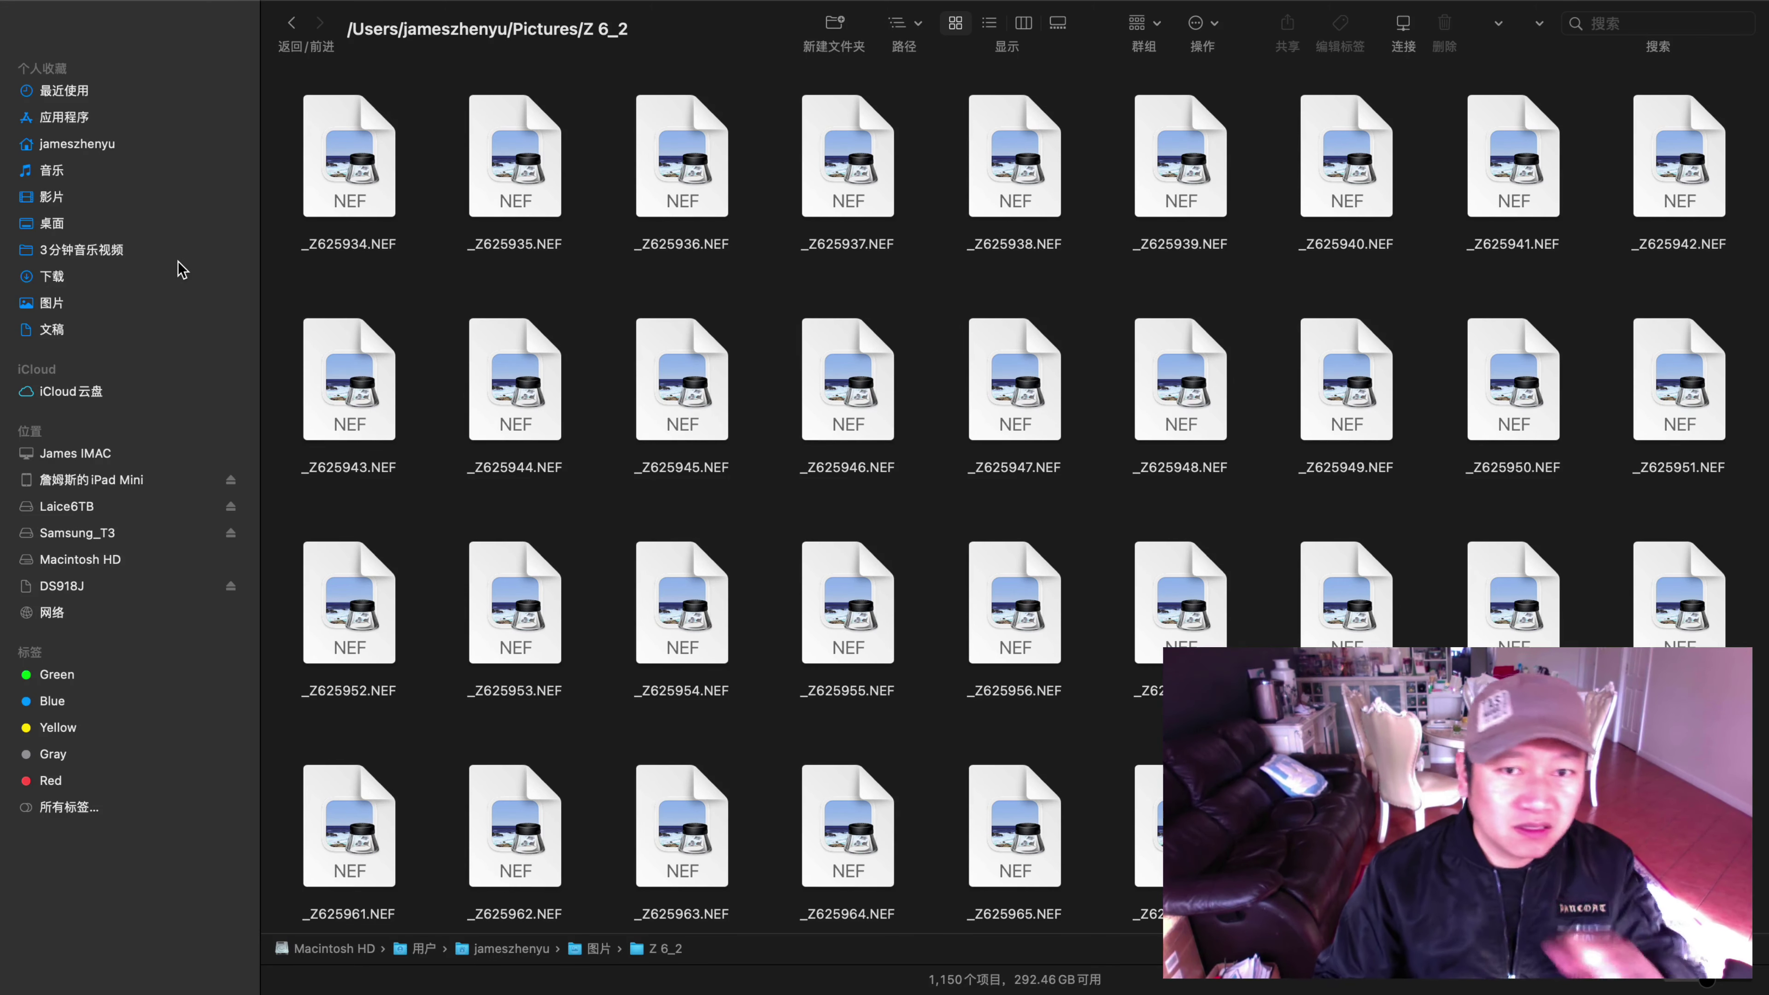
left_click(87, 509)
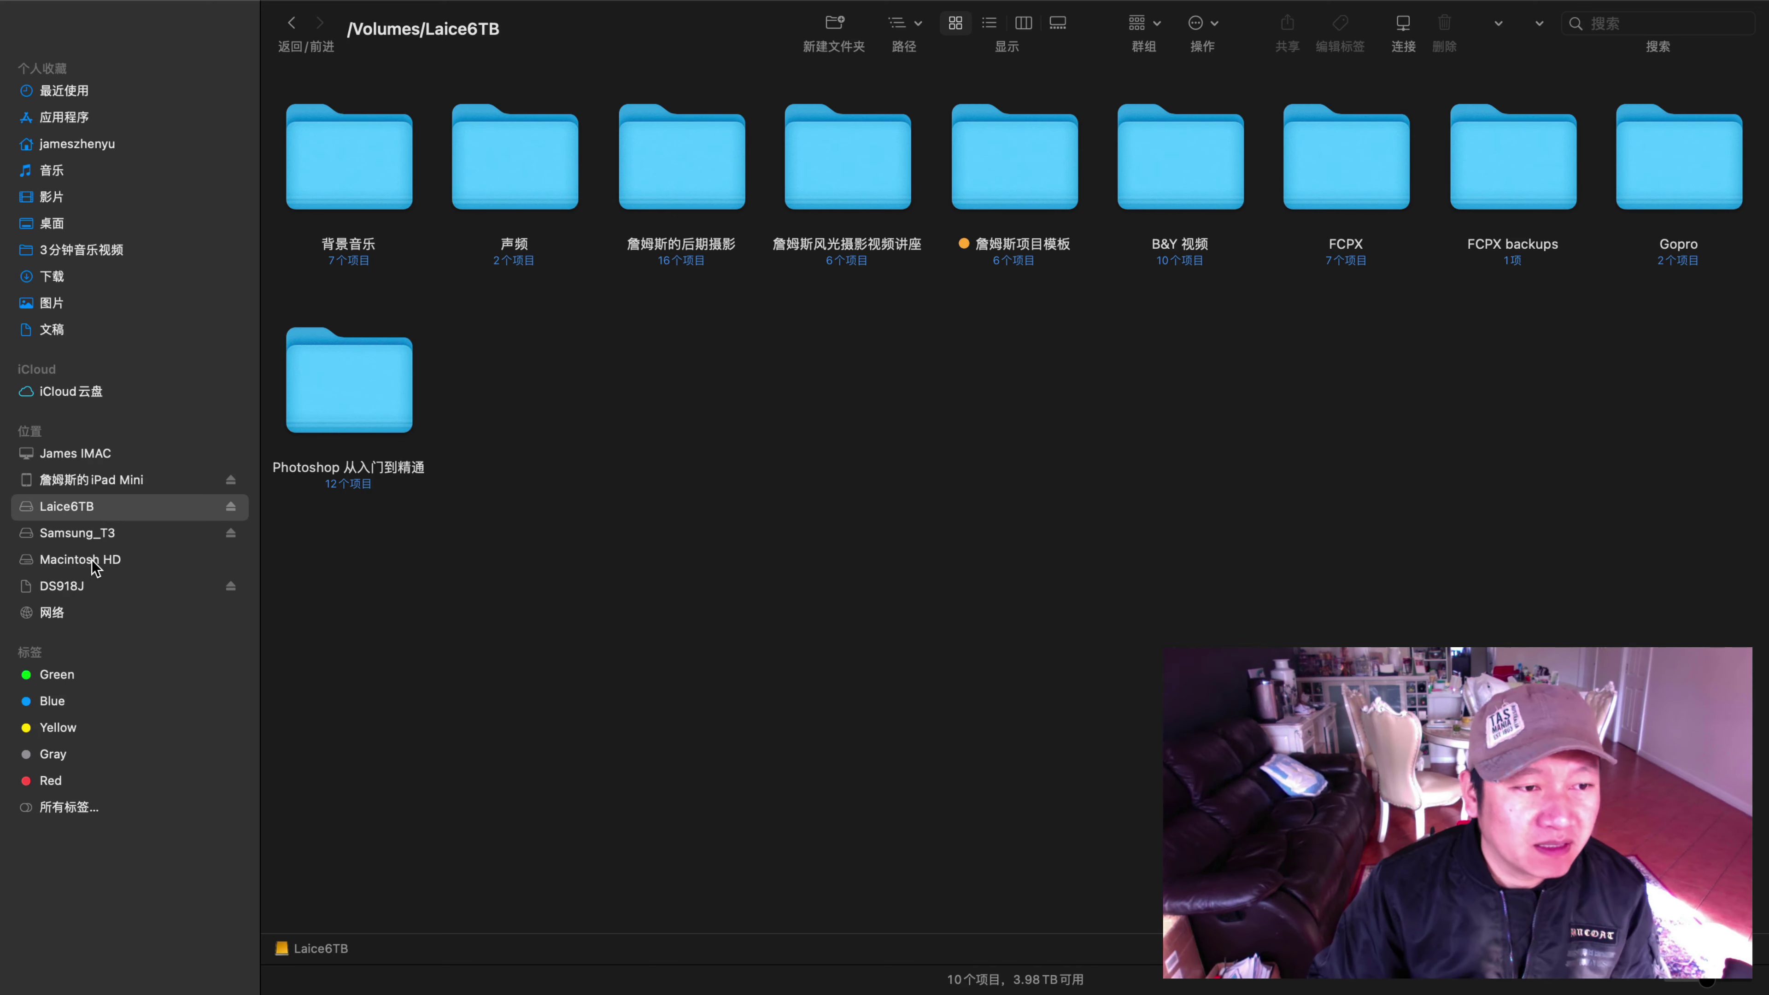
left_click(85, 592)
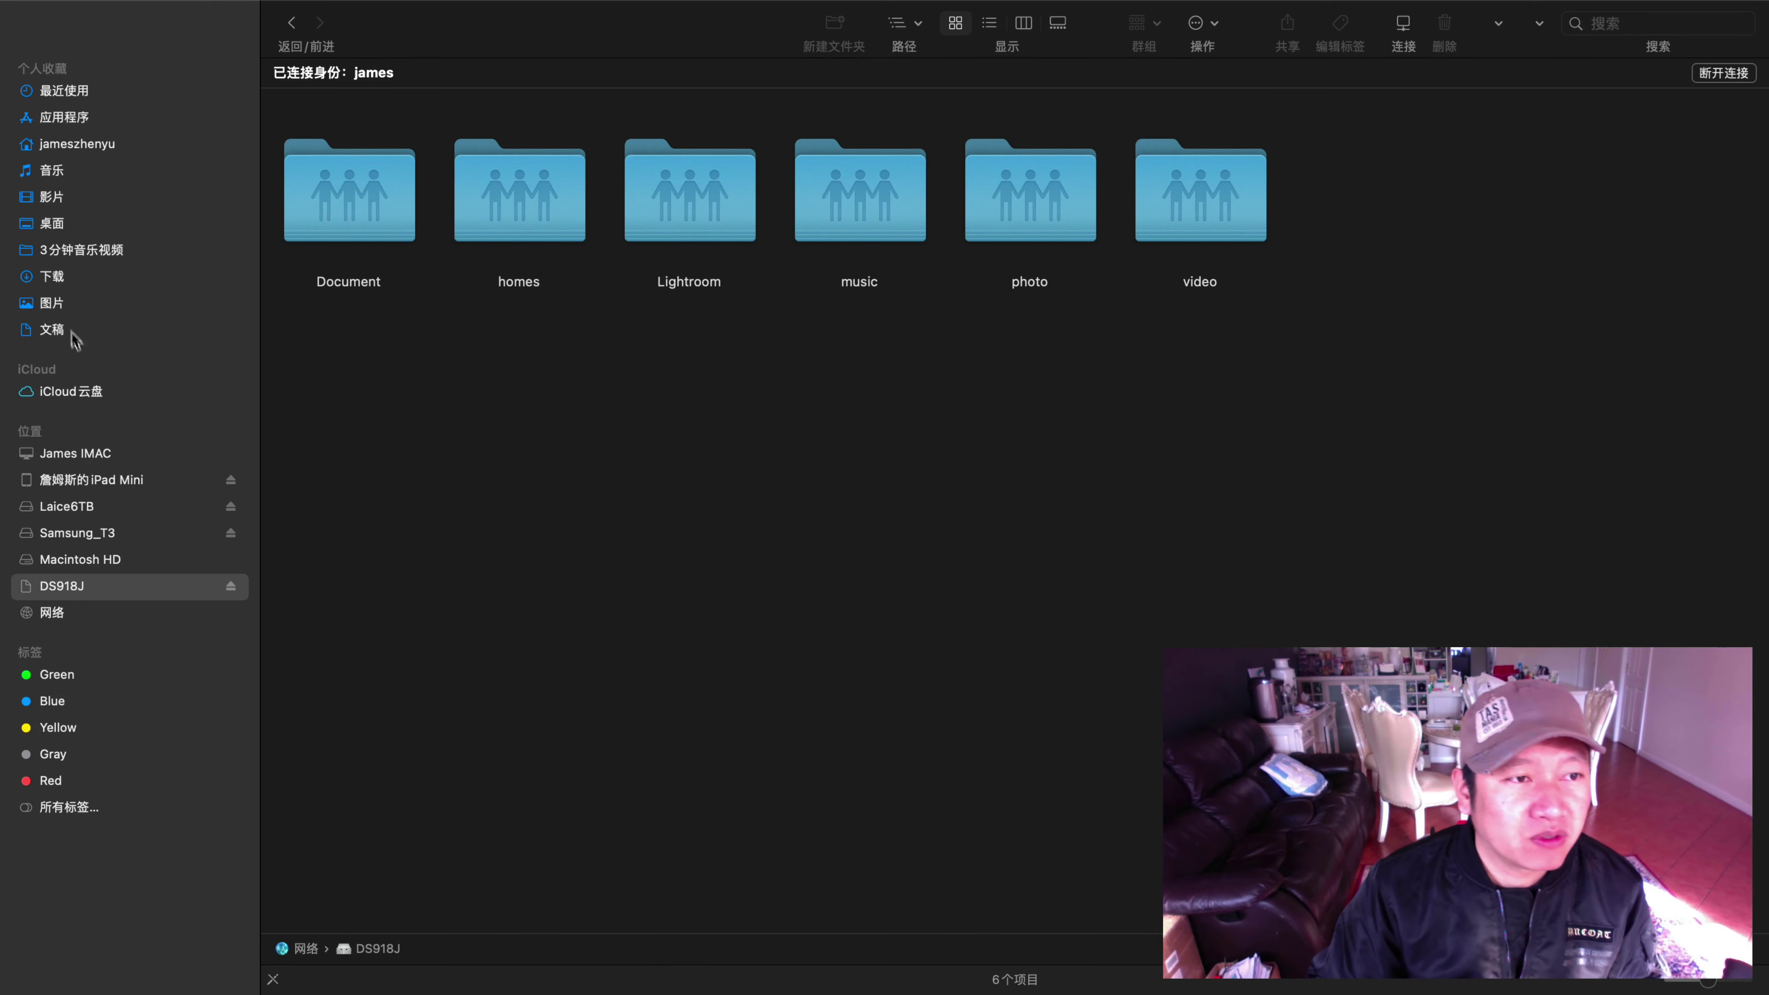
left_click(56, 305)
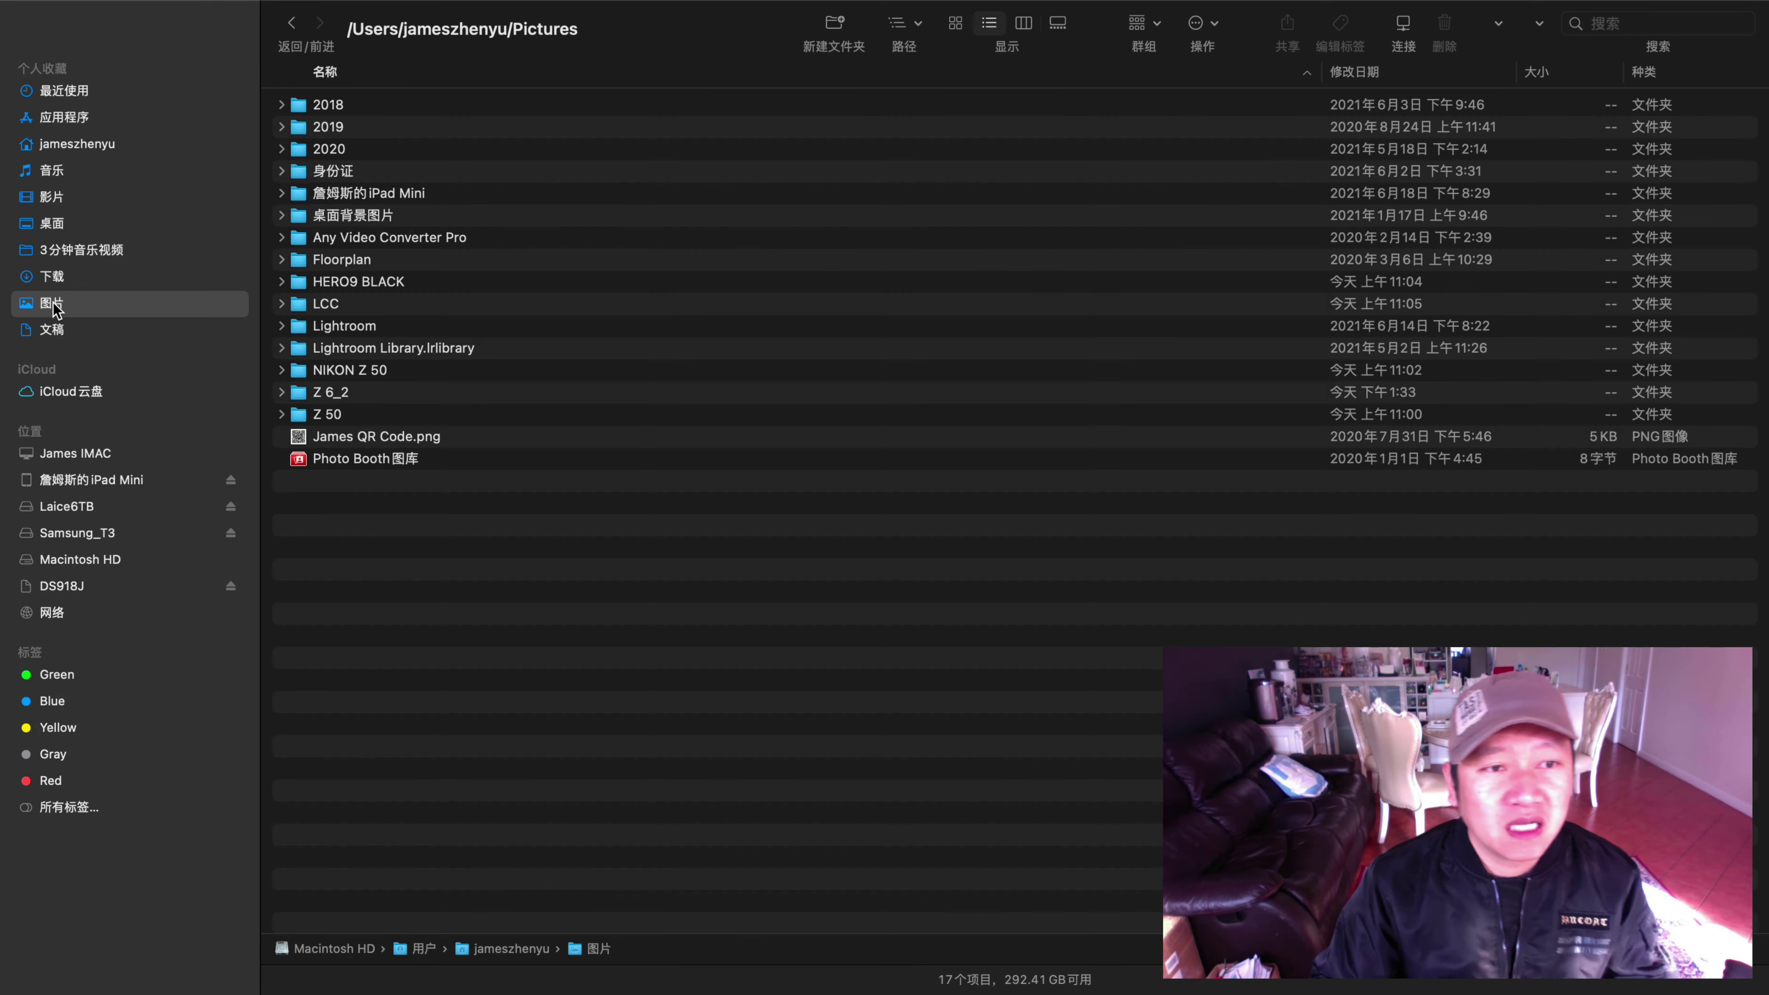
double_click(346, 393)
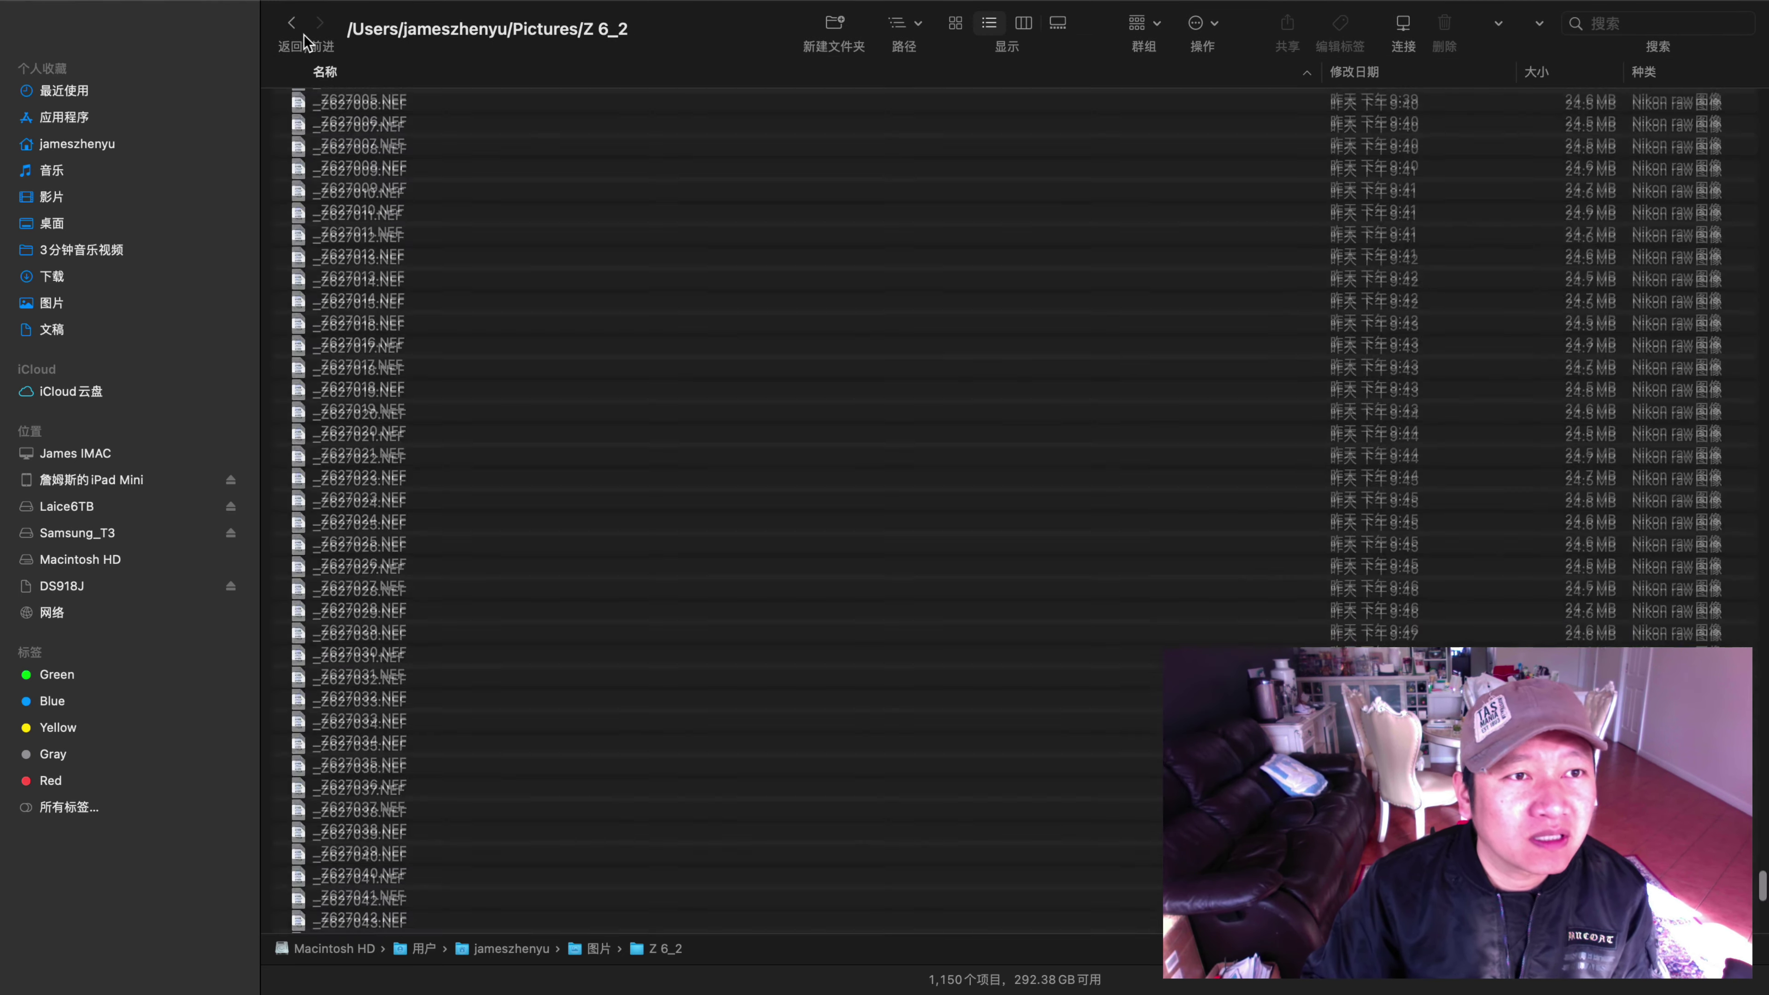
key("super+bracketleft")
Use Get Info to read Z 6_2's 27.31 GB size, then close the Info and Finder windows.
right_click(340, 397)
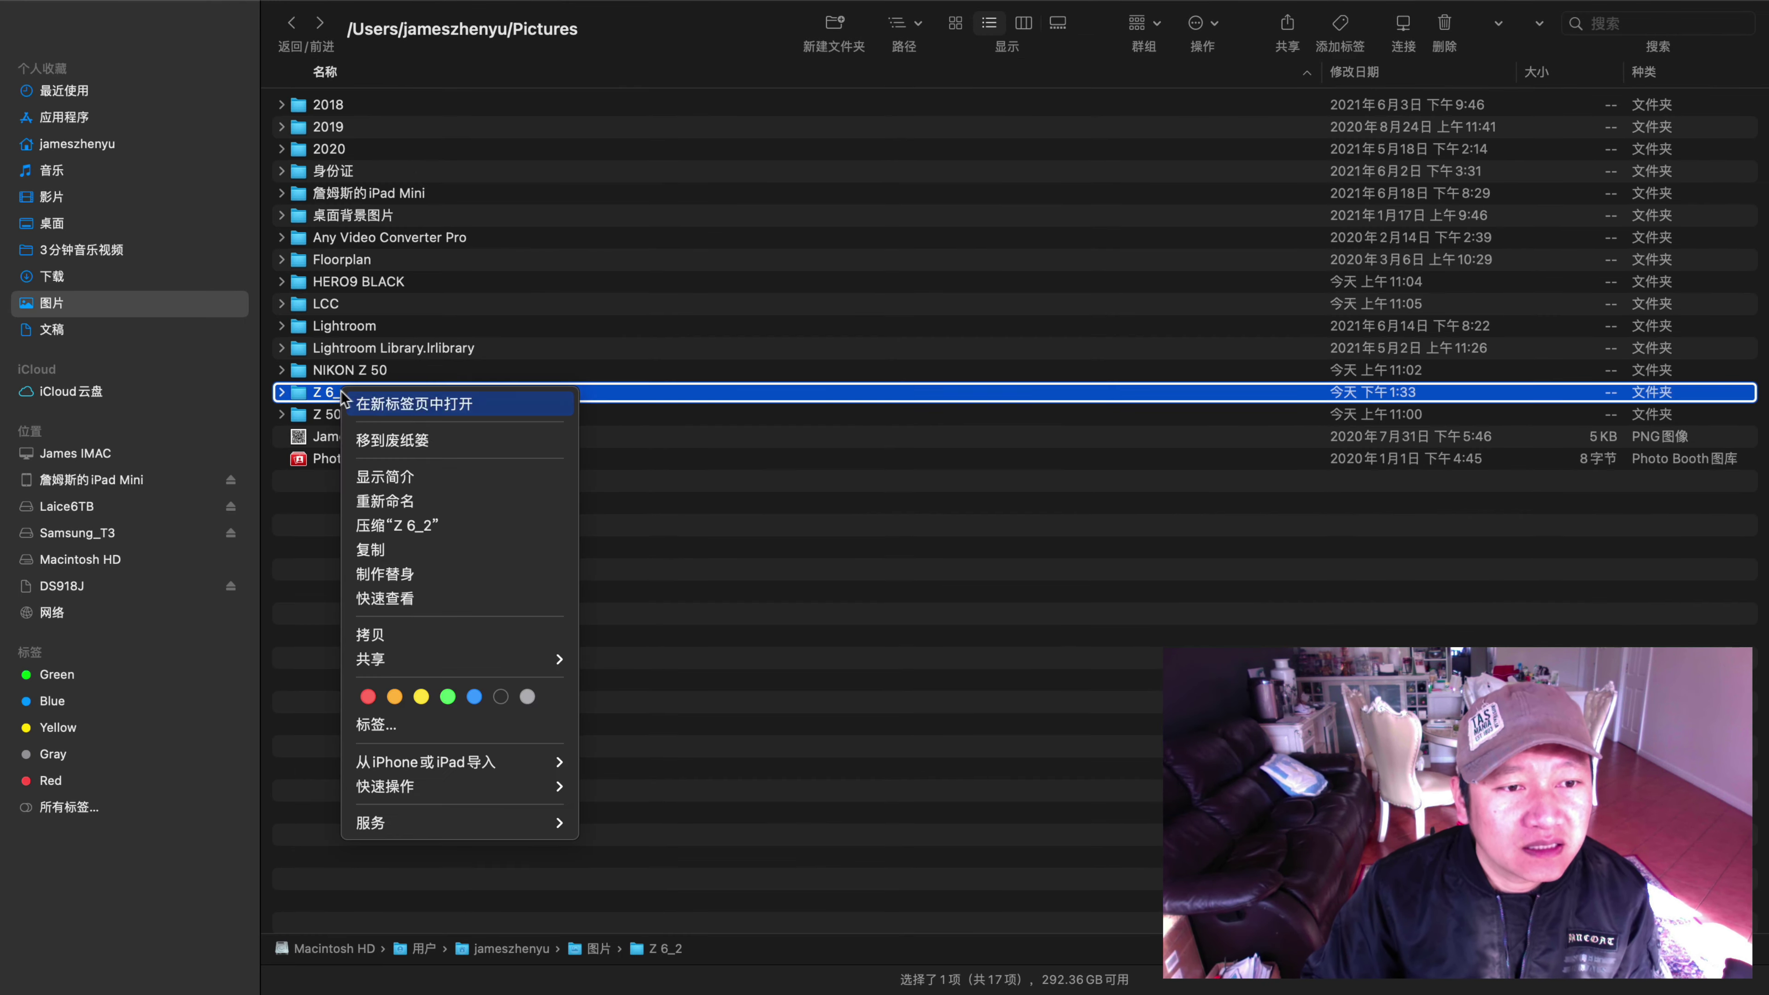
left_click(438, 478)
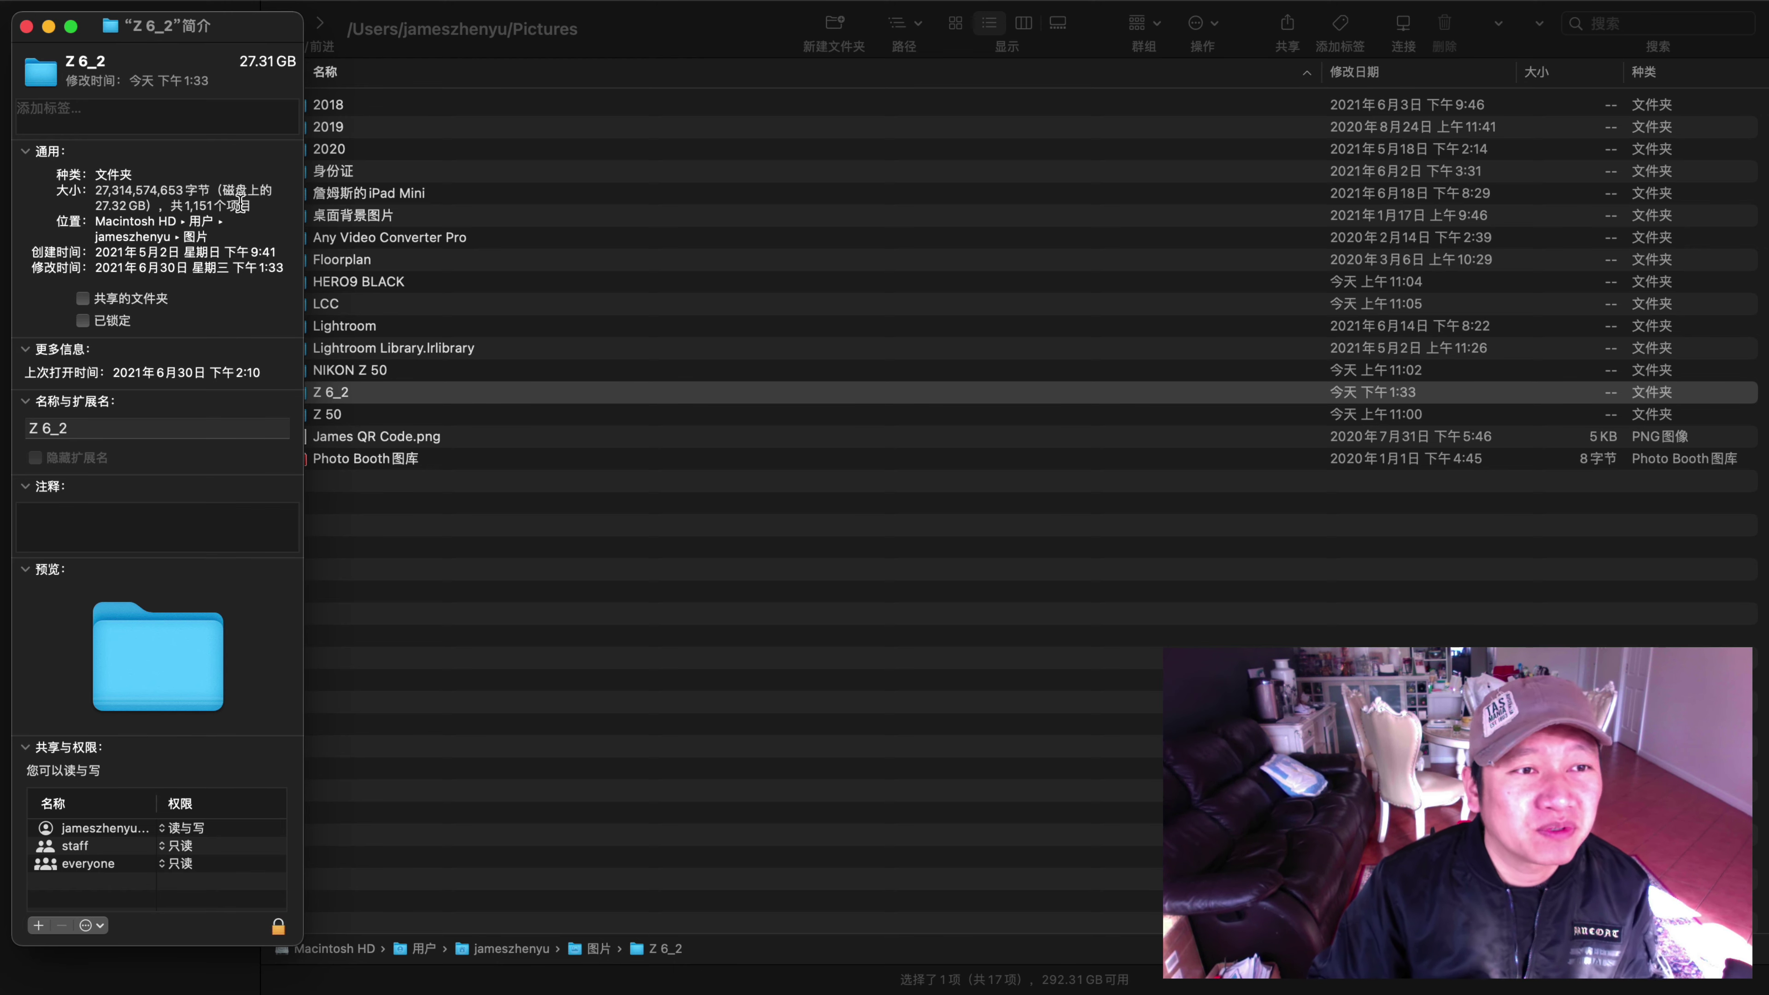
left_click(26, 26)
mouse_move(221, 8)
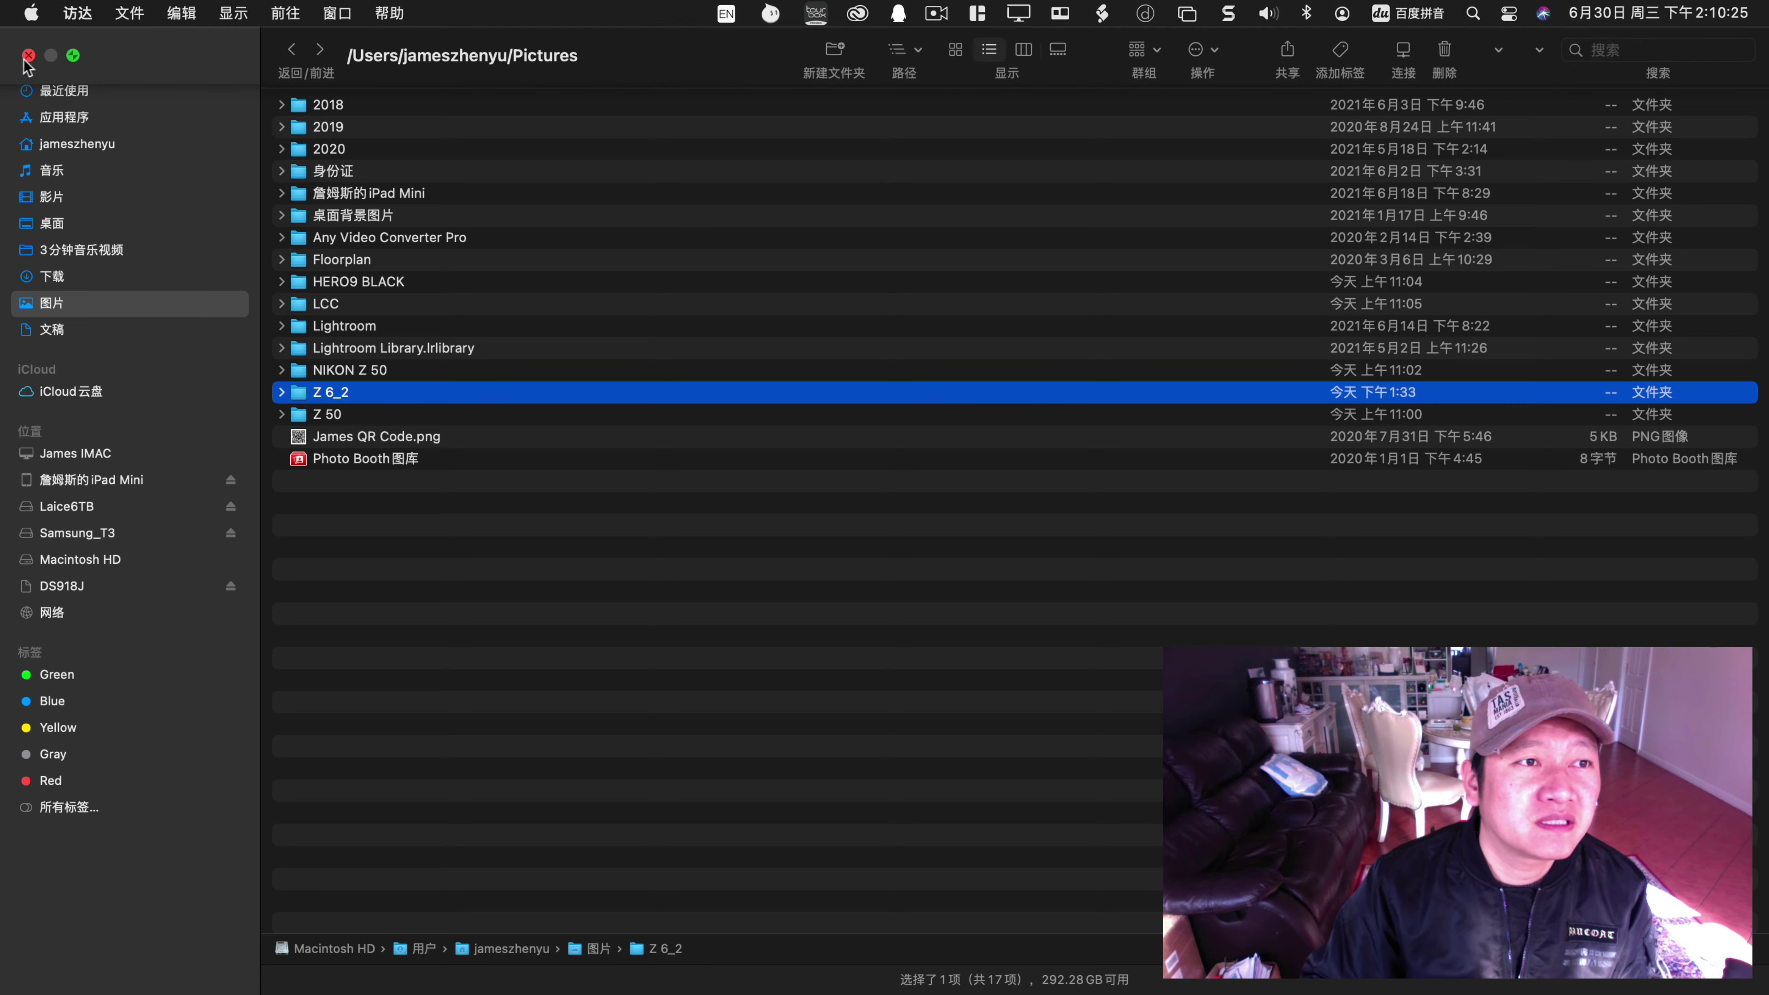
left_click(29, 55)
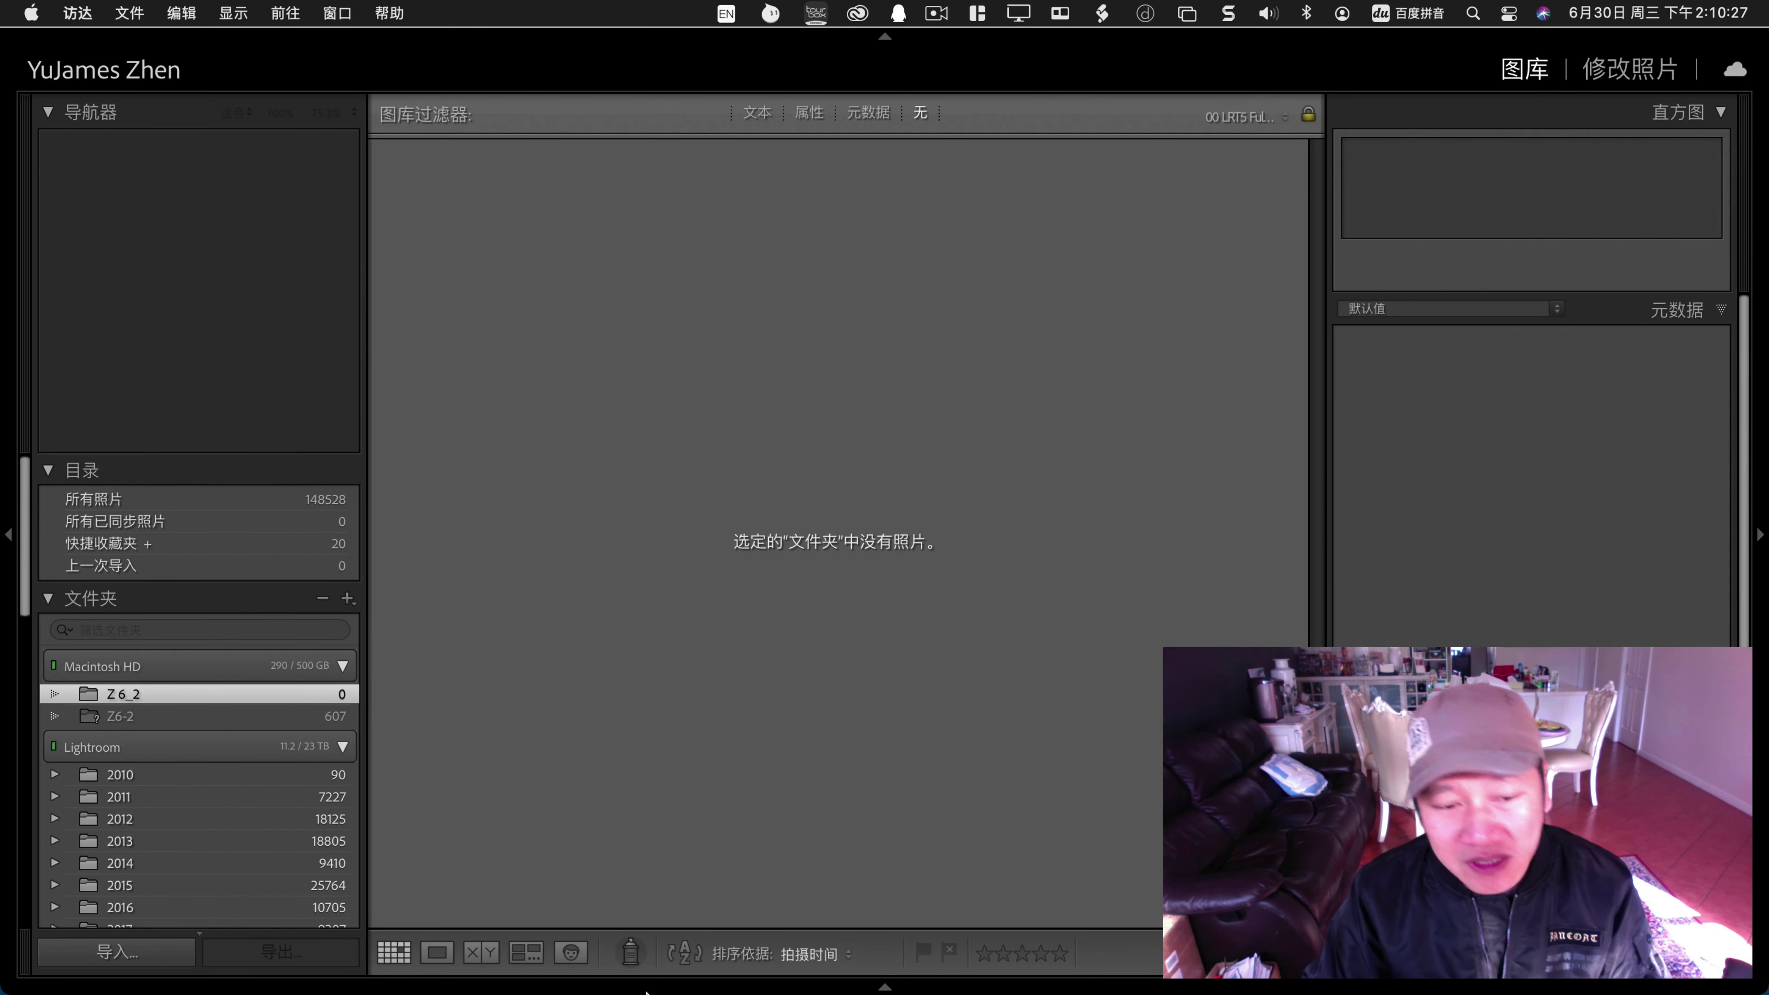
Launch LRTimelapse 5 from the Dock.
left_click(717, 930)
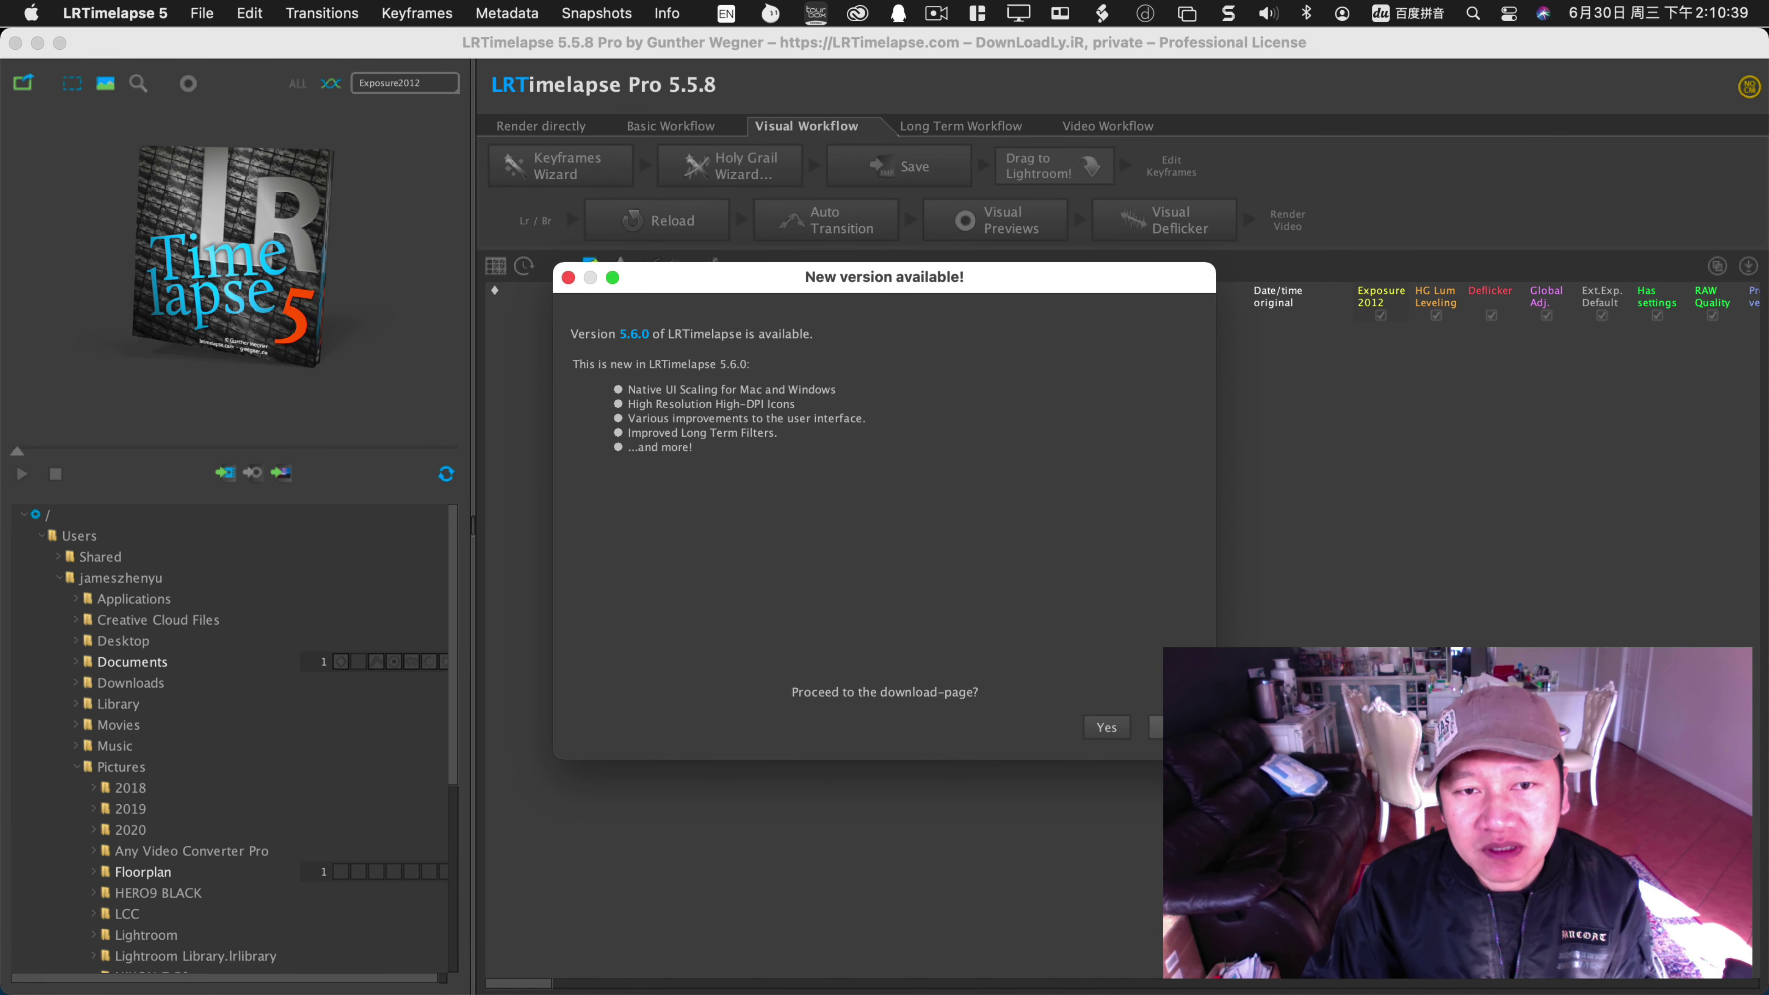
Dismiss the new-version and DNG Converter update notices, then load the Z 6_2 folder sequence.
left_click(1176, 727)
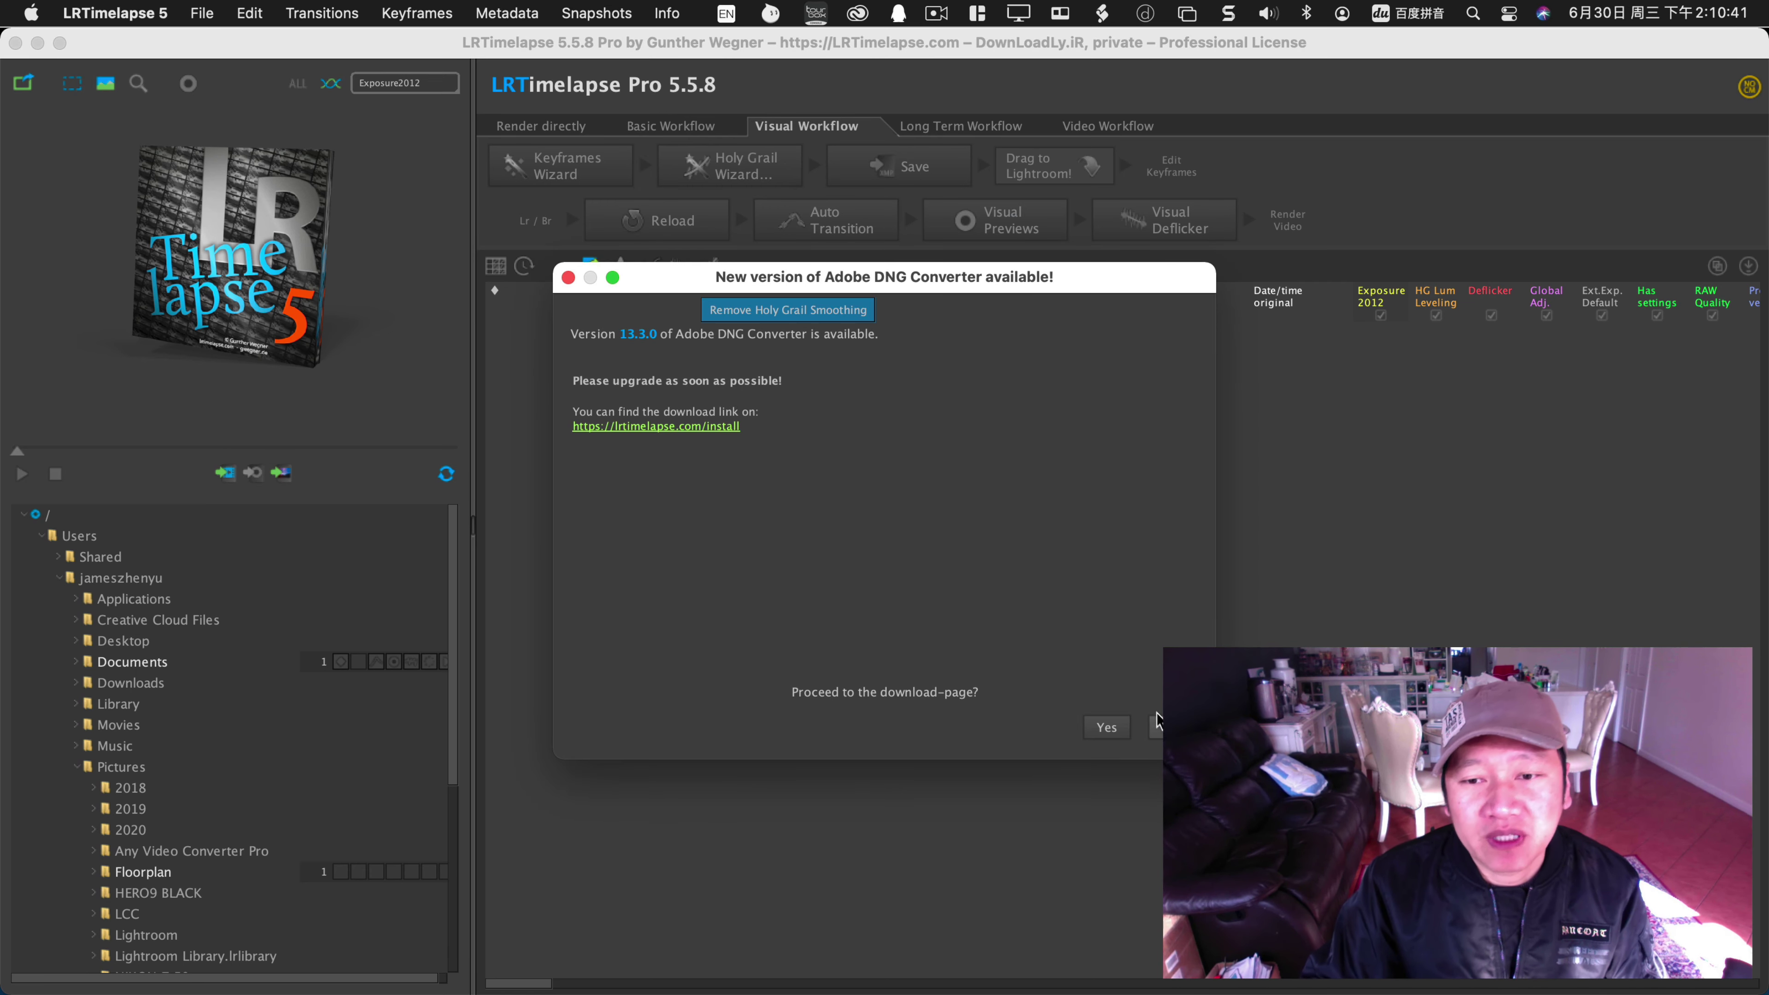
left_click(1177, 727)
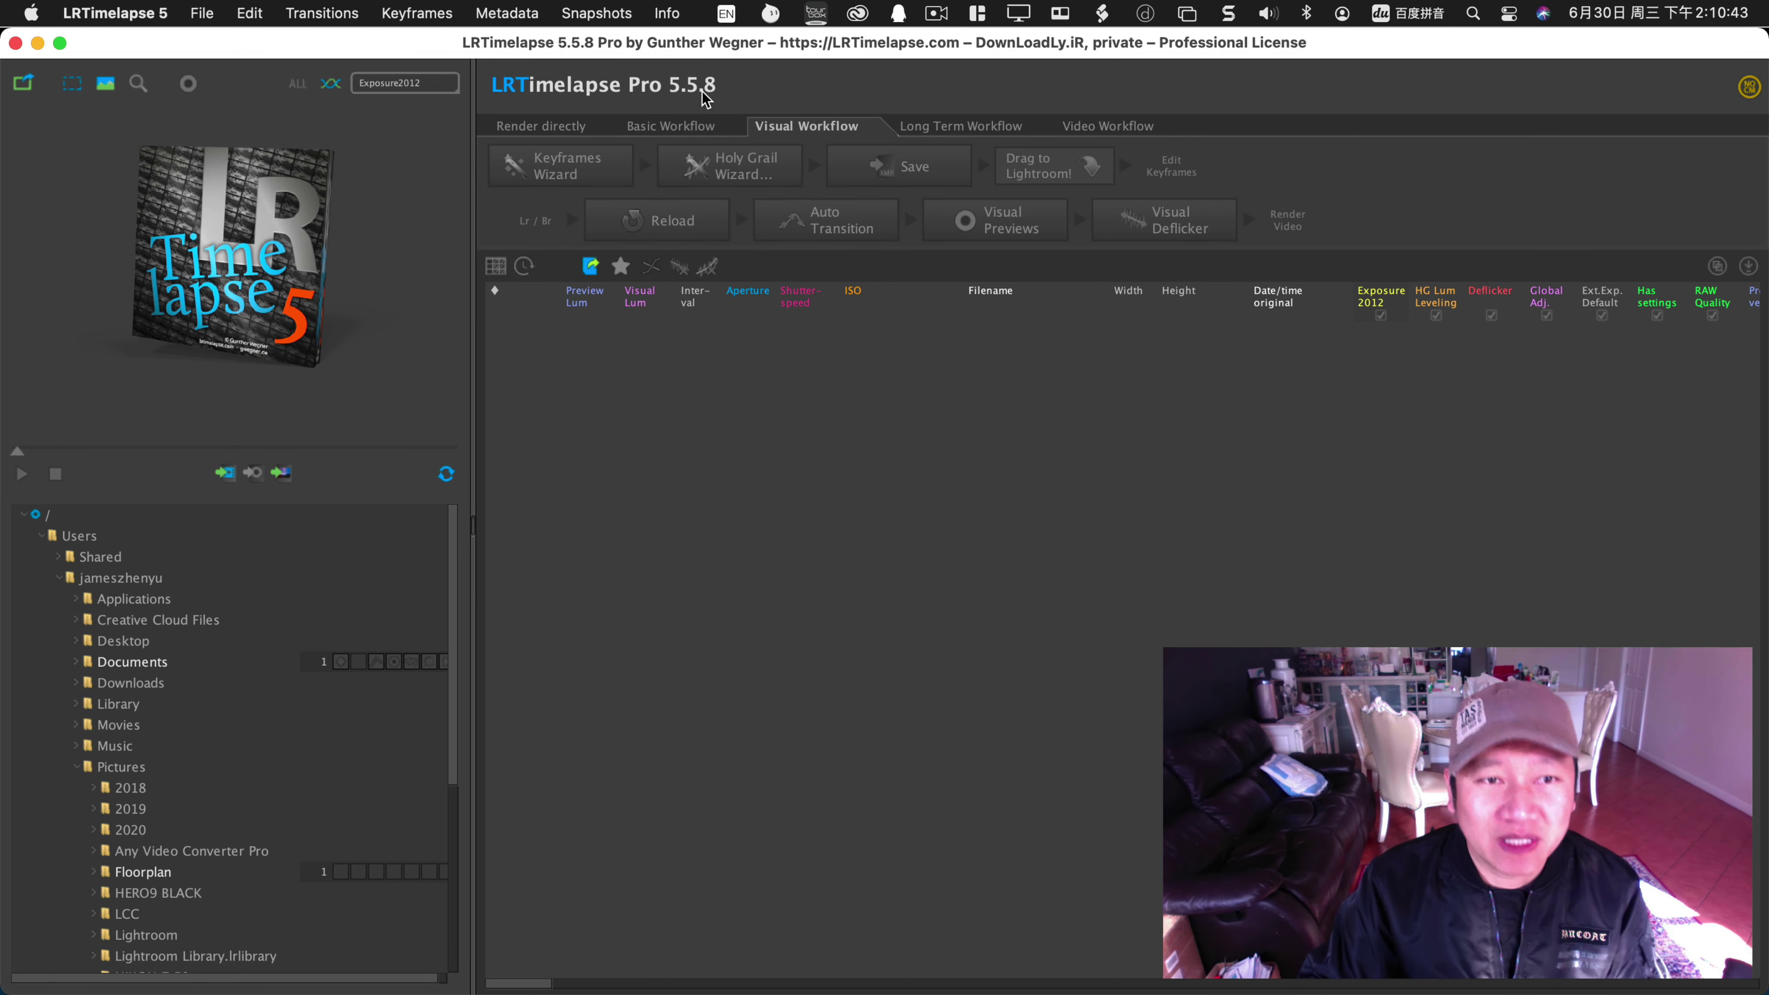
scroll(339, 605, "down", 5)
scroll(296, 651, "down", 2)
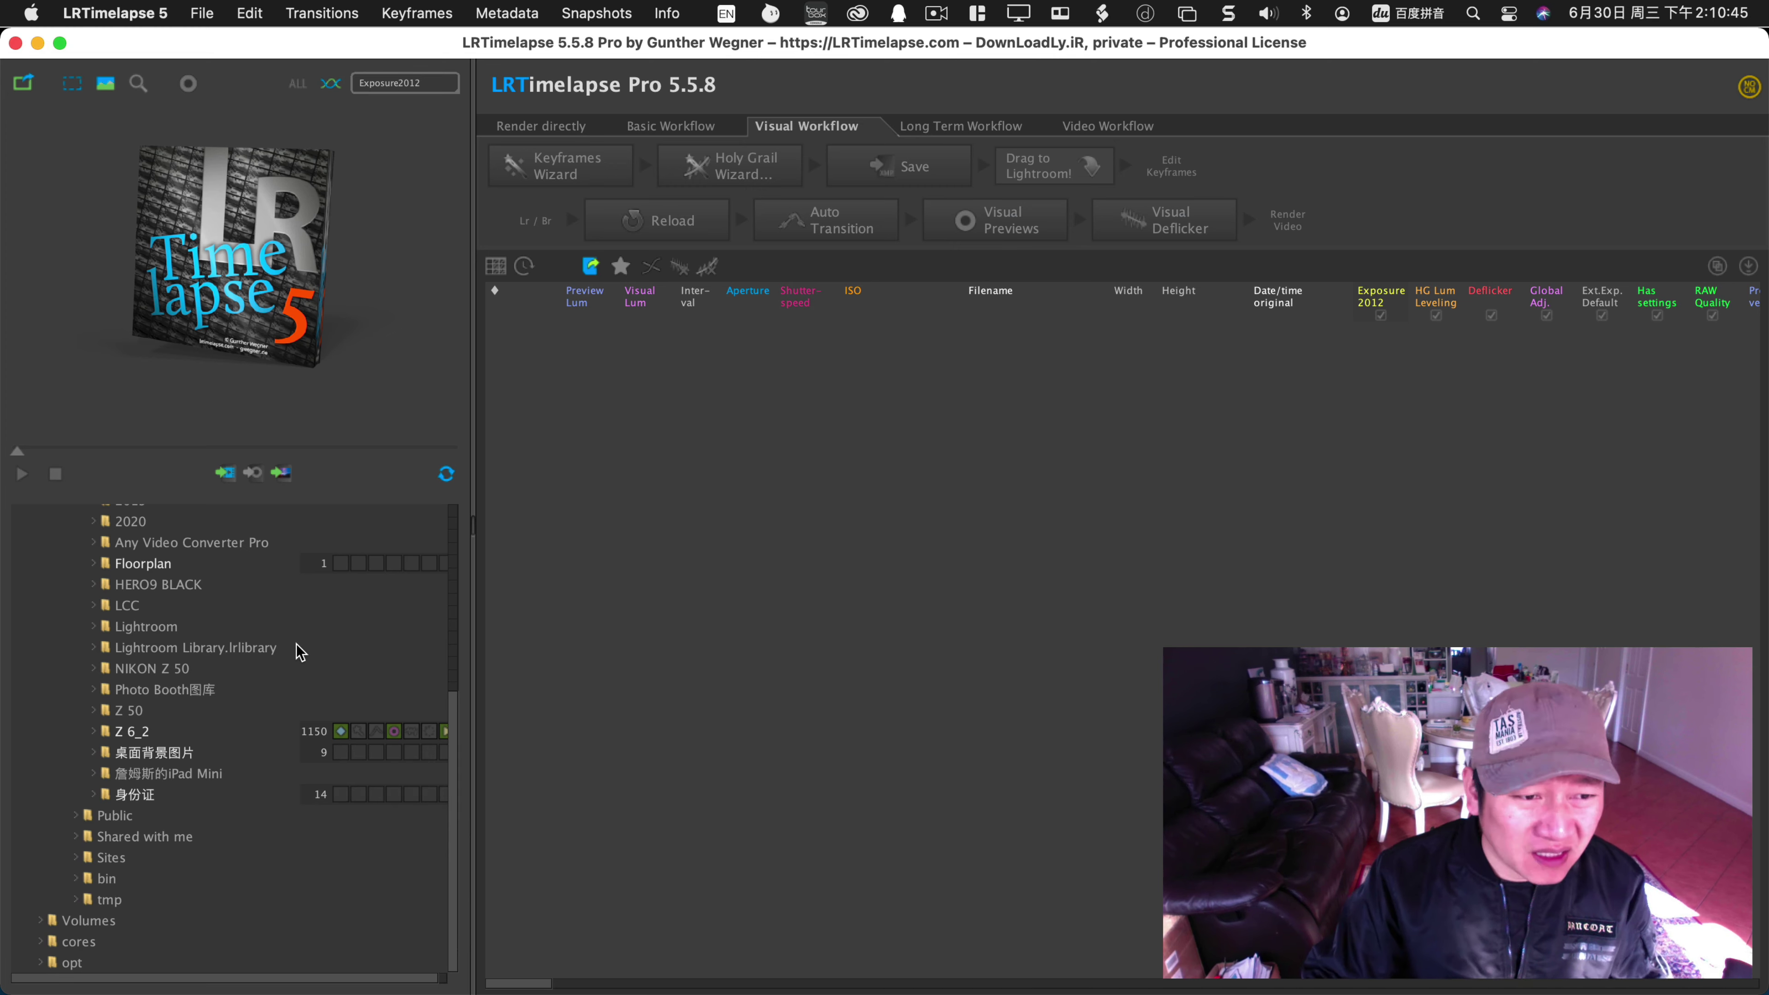
left_click(144, 733)
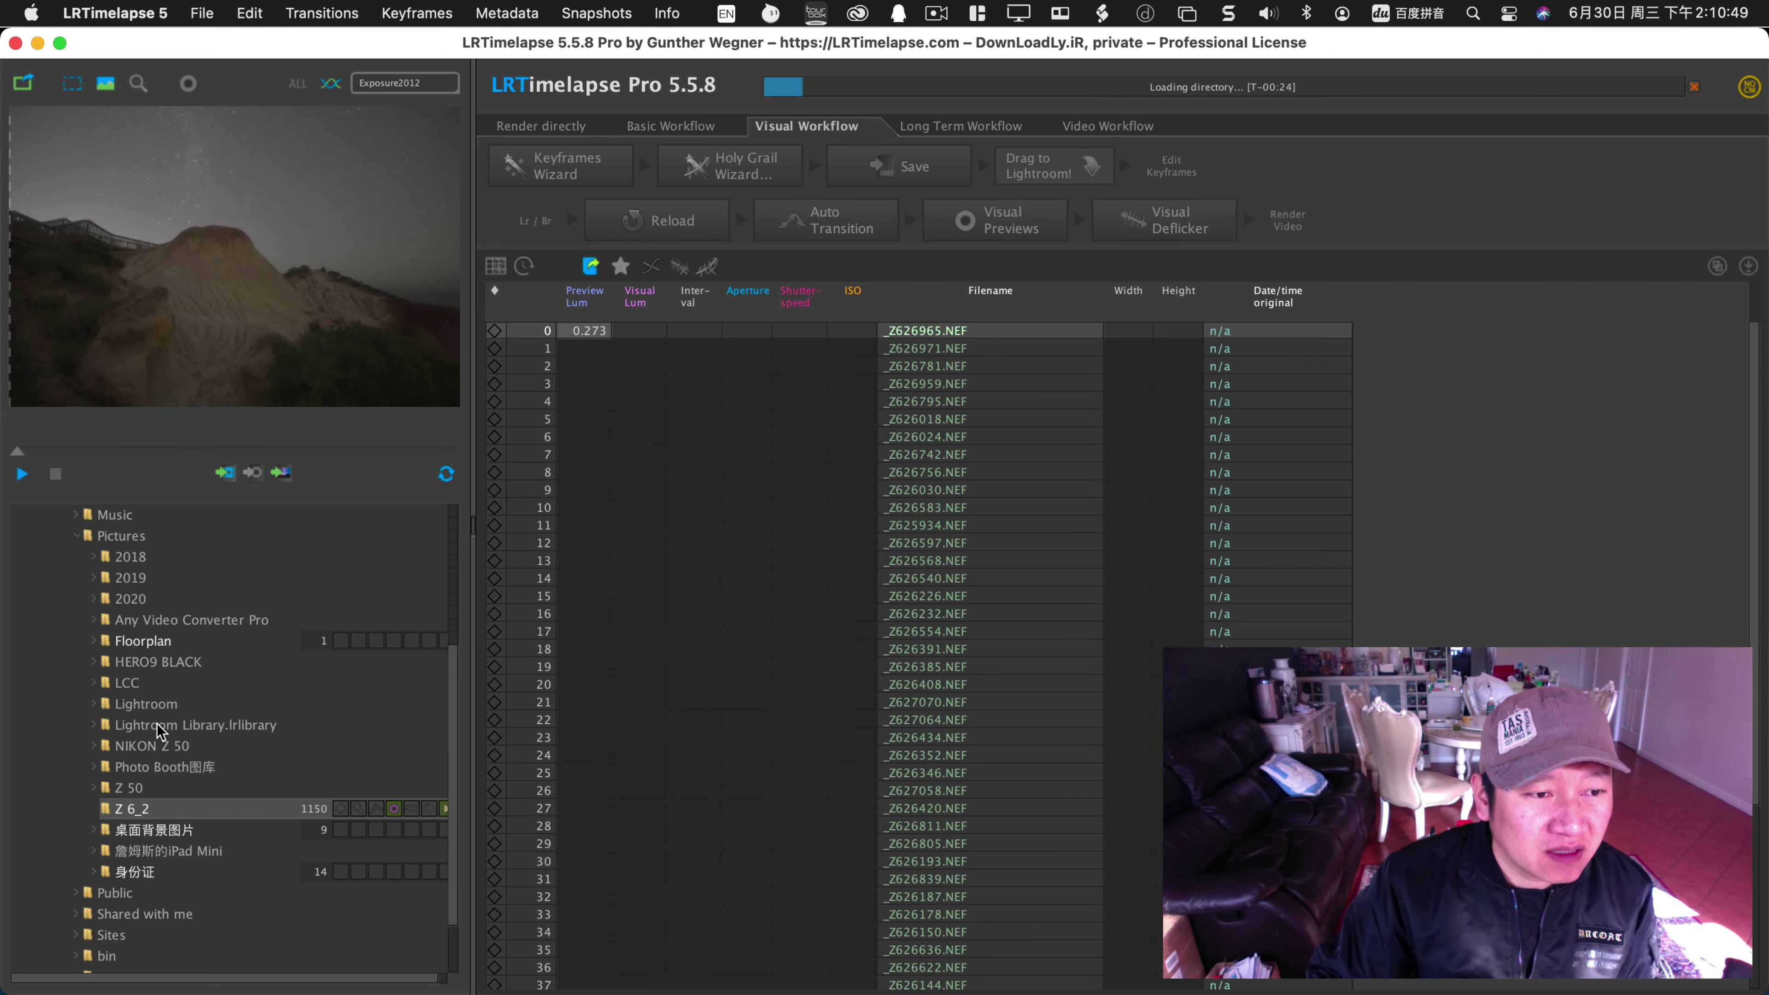
scroll(206, 780, "down", 2)
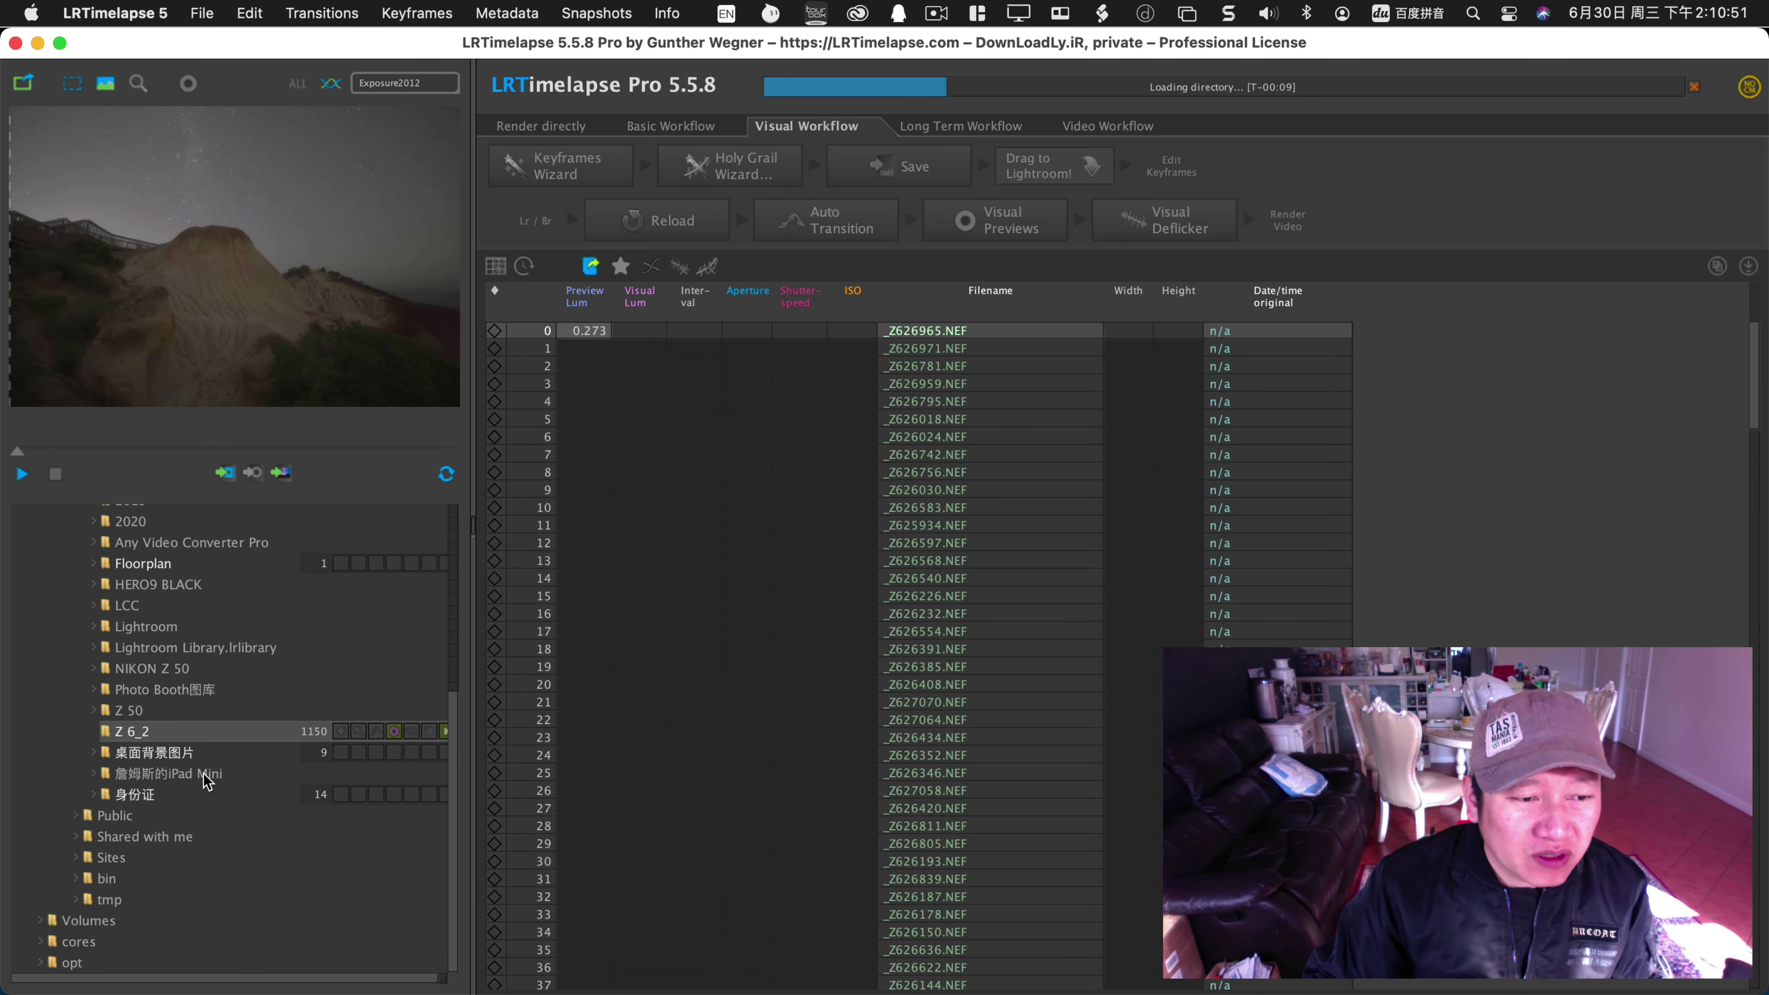
Wait while all 1150 Z 6_2 frames load with exposure data and a luminance curve.
scroll(202, 777, "up", 1)
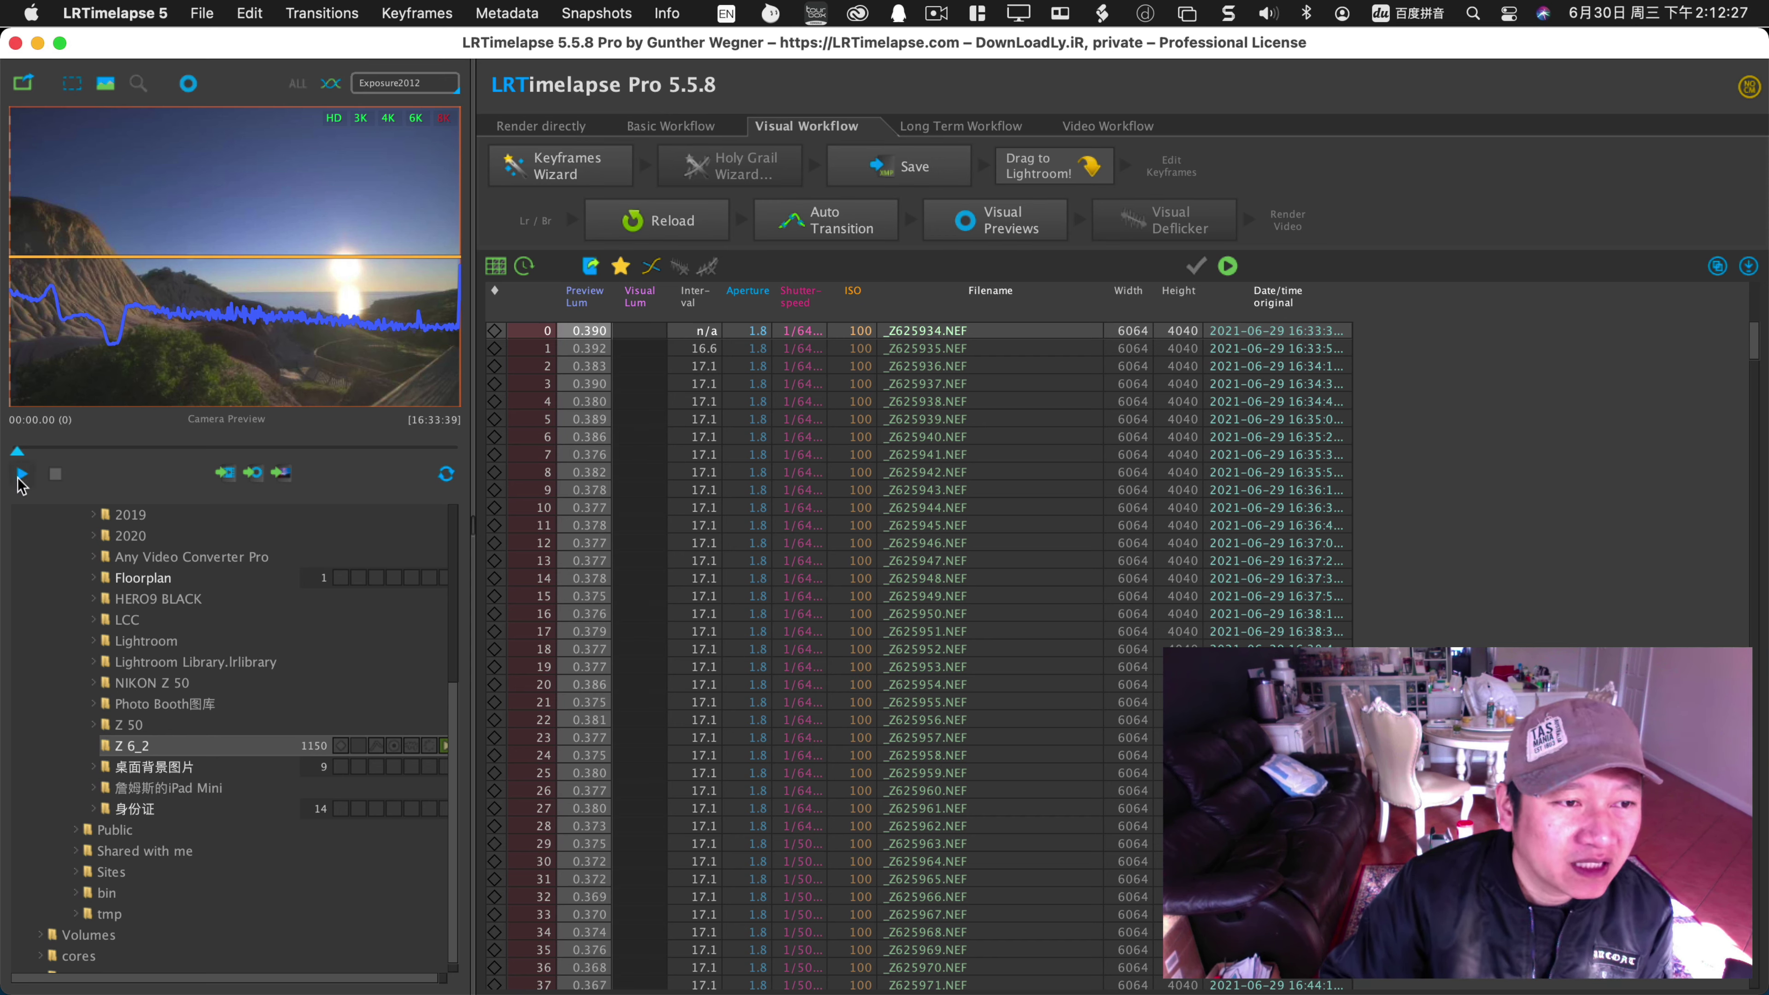
Play the time-lapse preview and scrub to the last frames of the sequence.
left_click(22, 474)
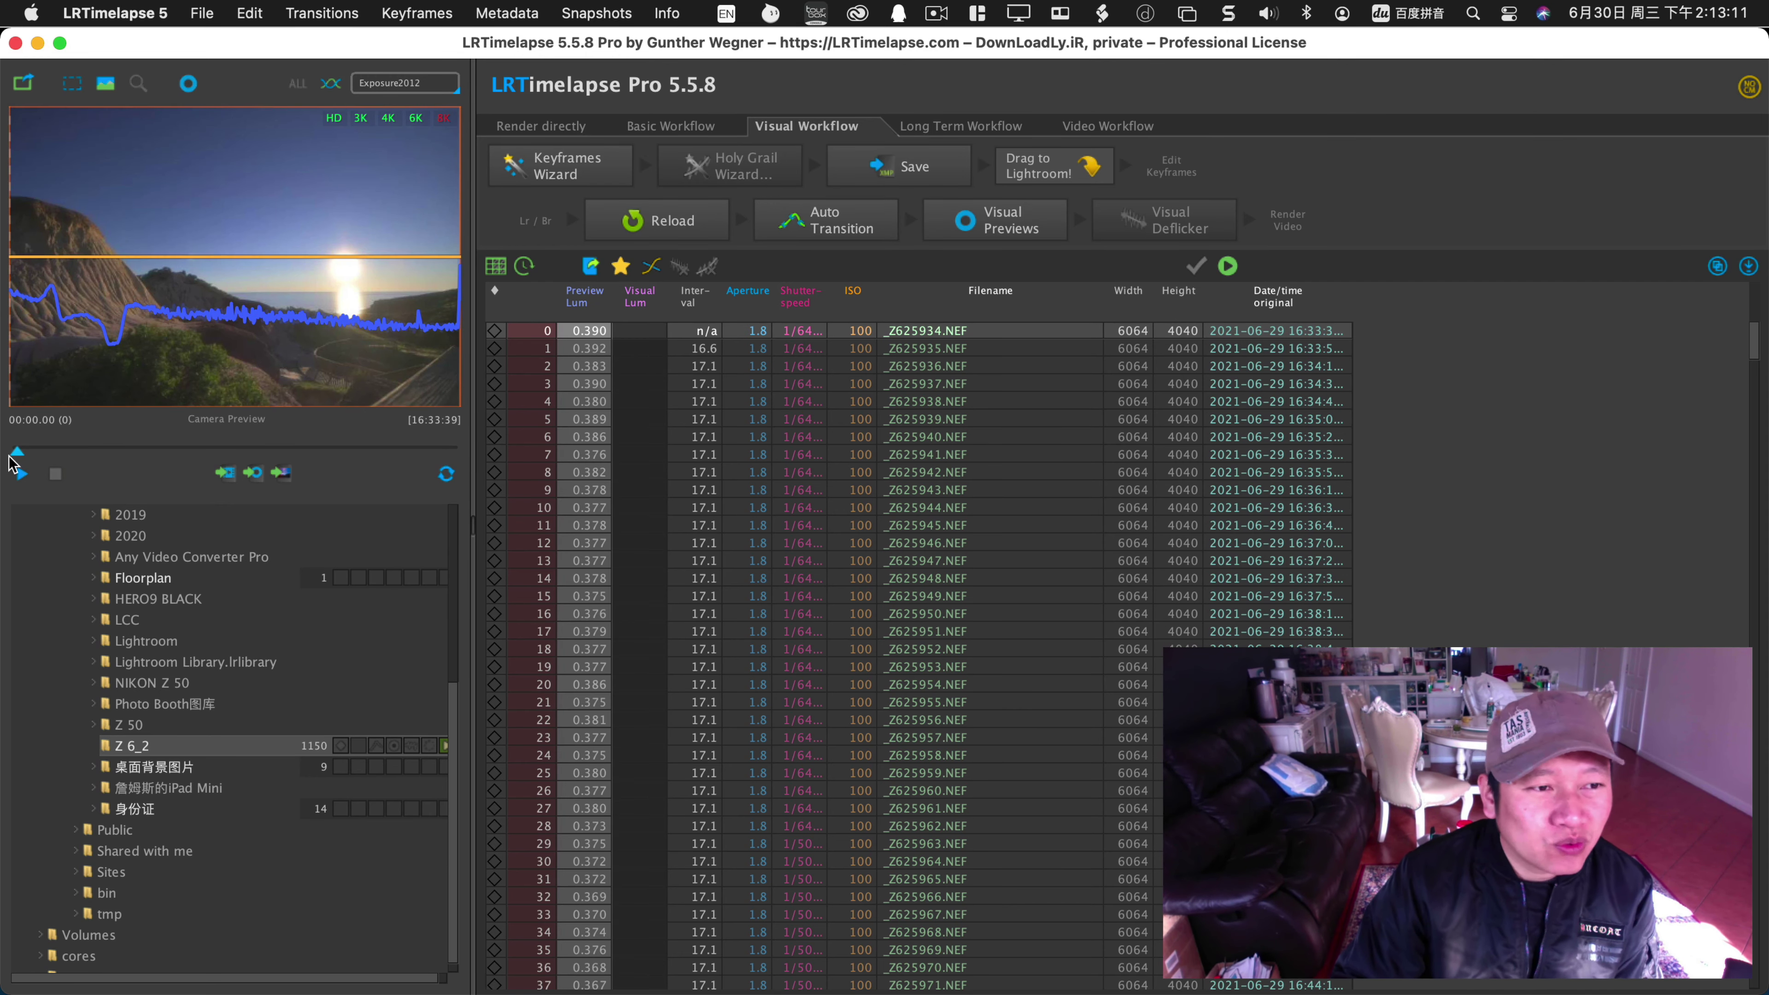
left_click_drag(17, 452, 450, 451)
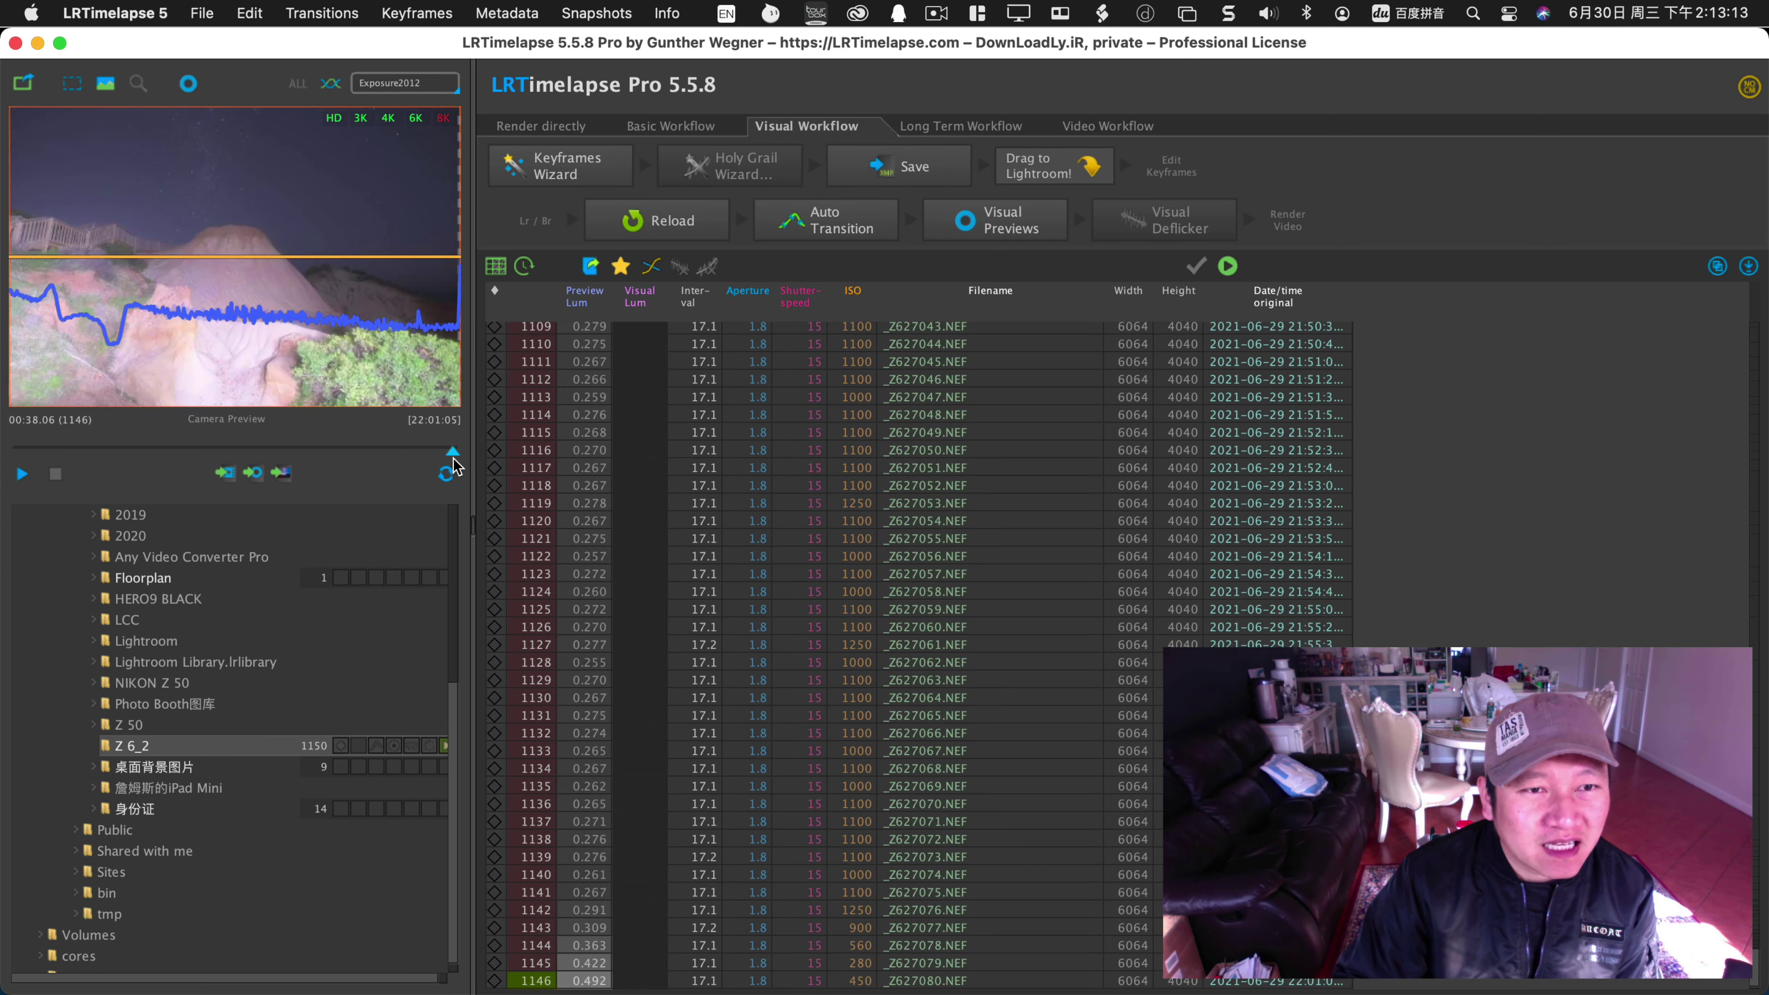
left_click_drag(450, 460, 451, 460)
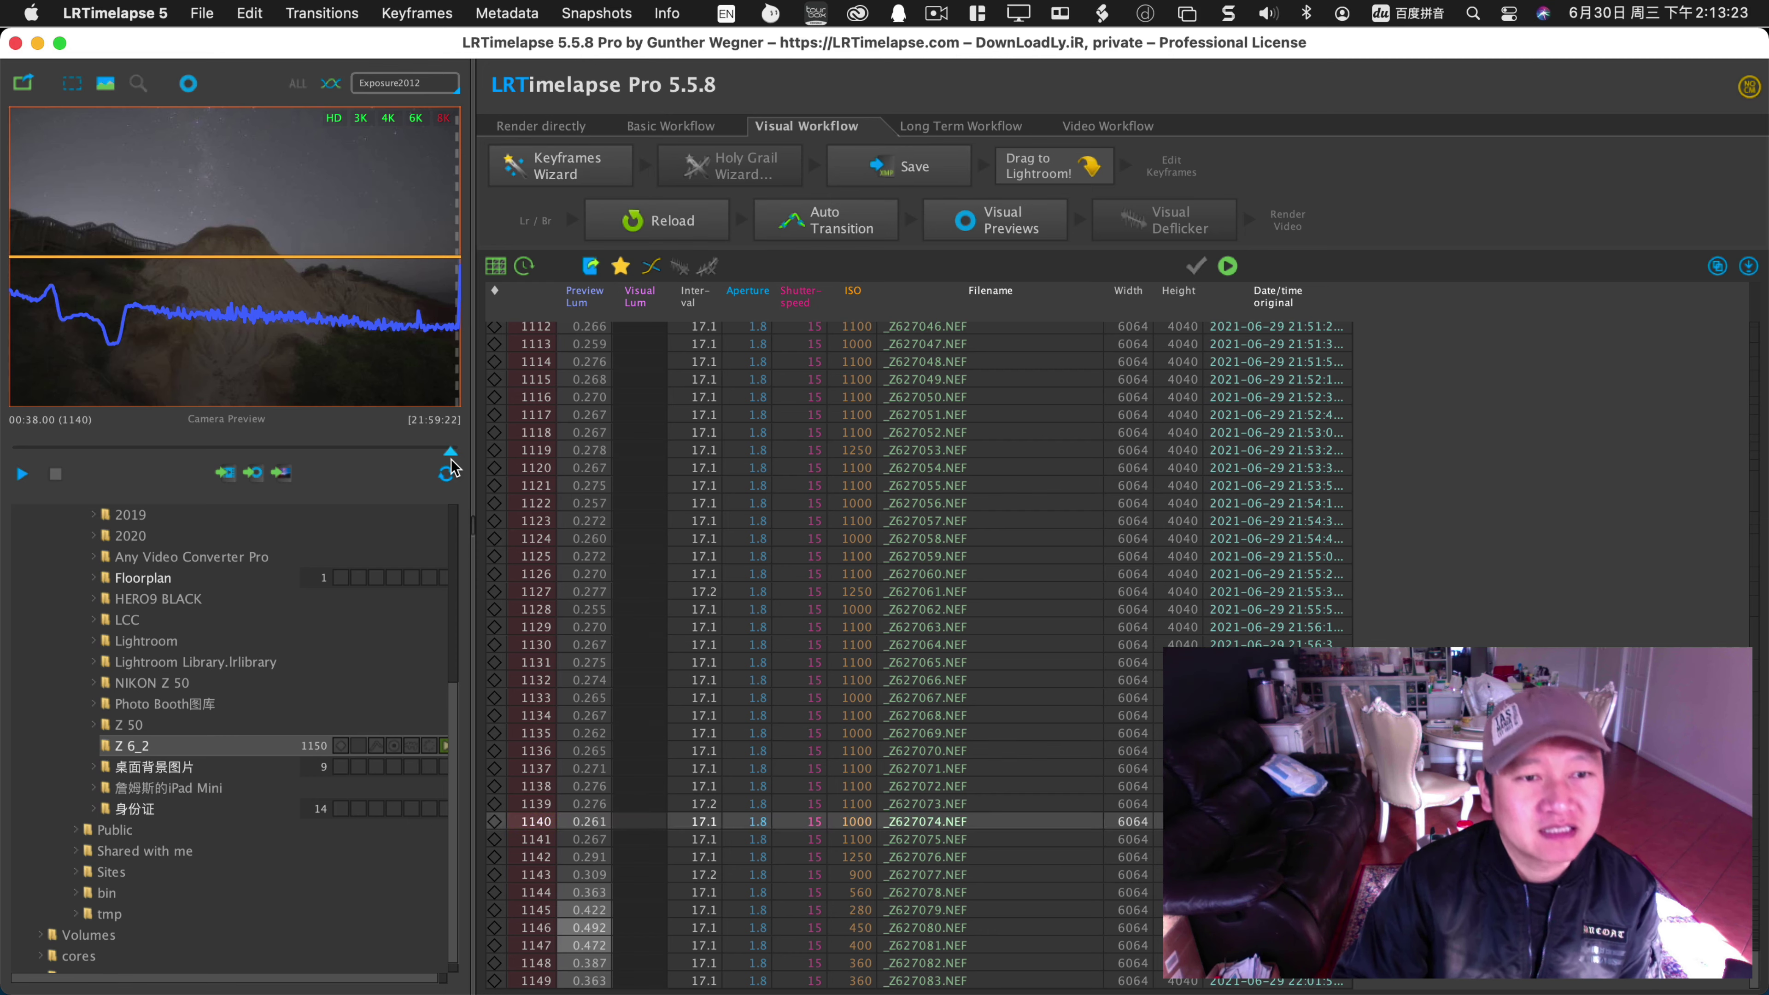
Compare frames 1141 and 1142, then select the brightening frames 1142 through 1149.
left_click(597, 843)
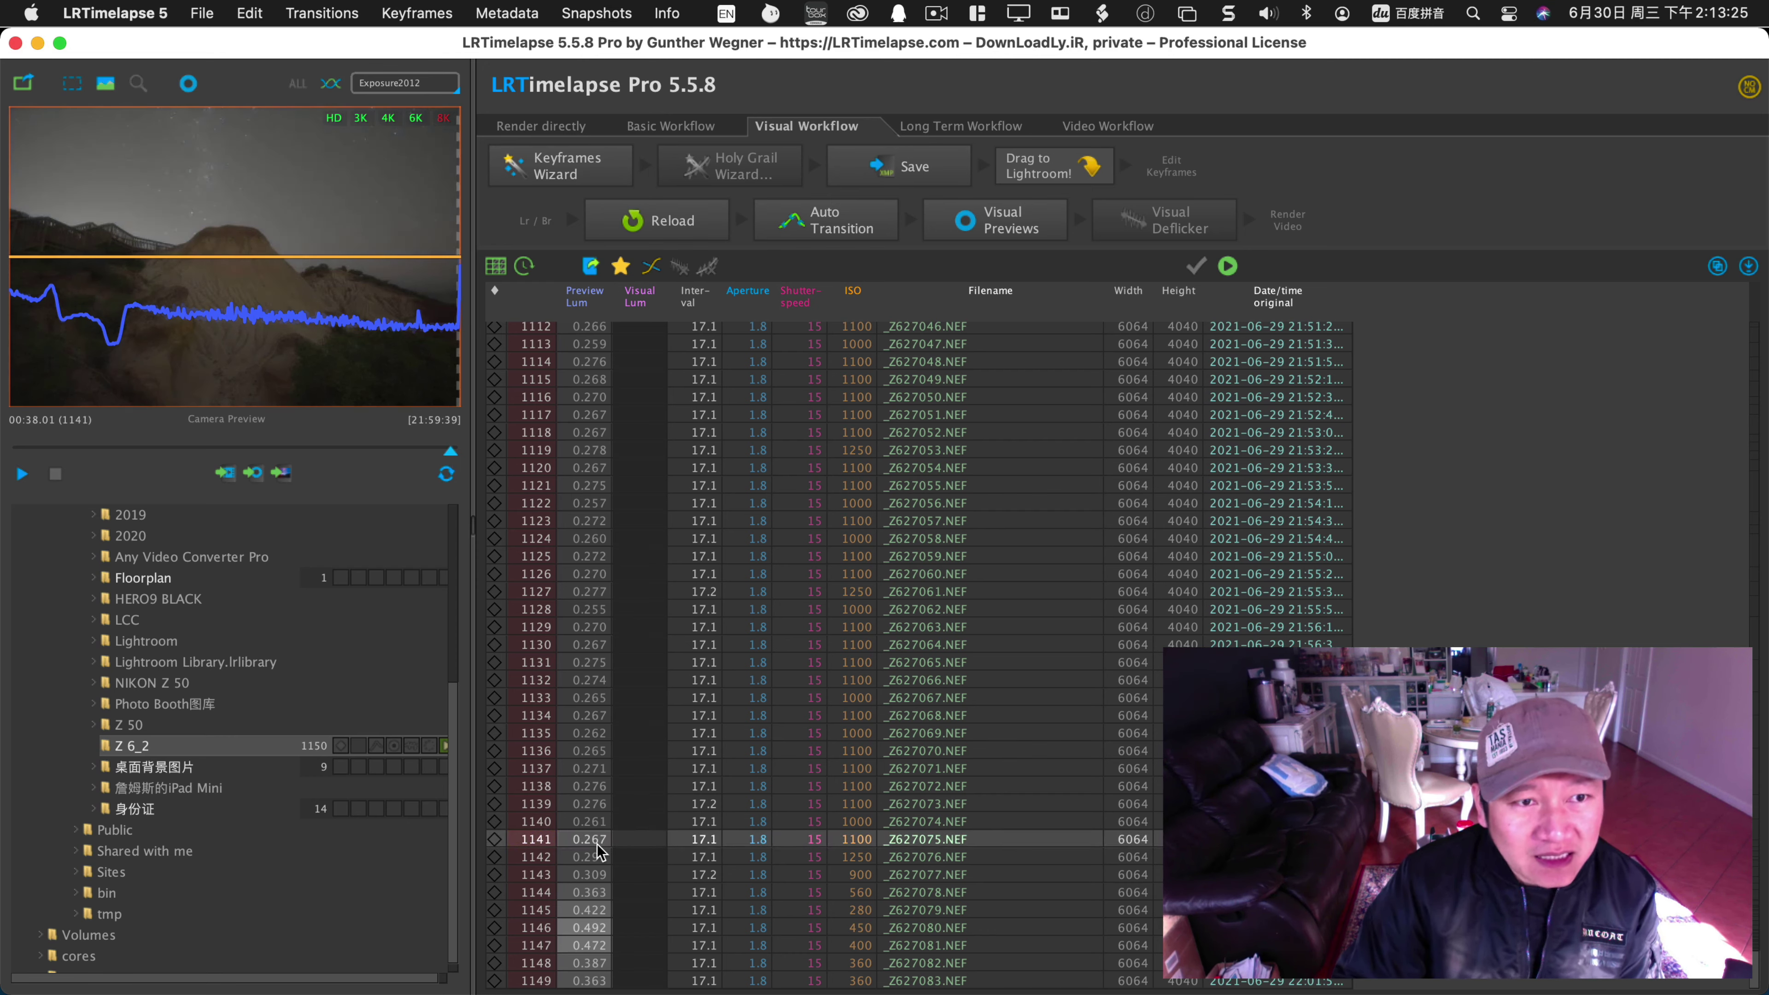
left_click(597, 862)
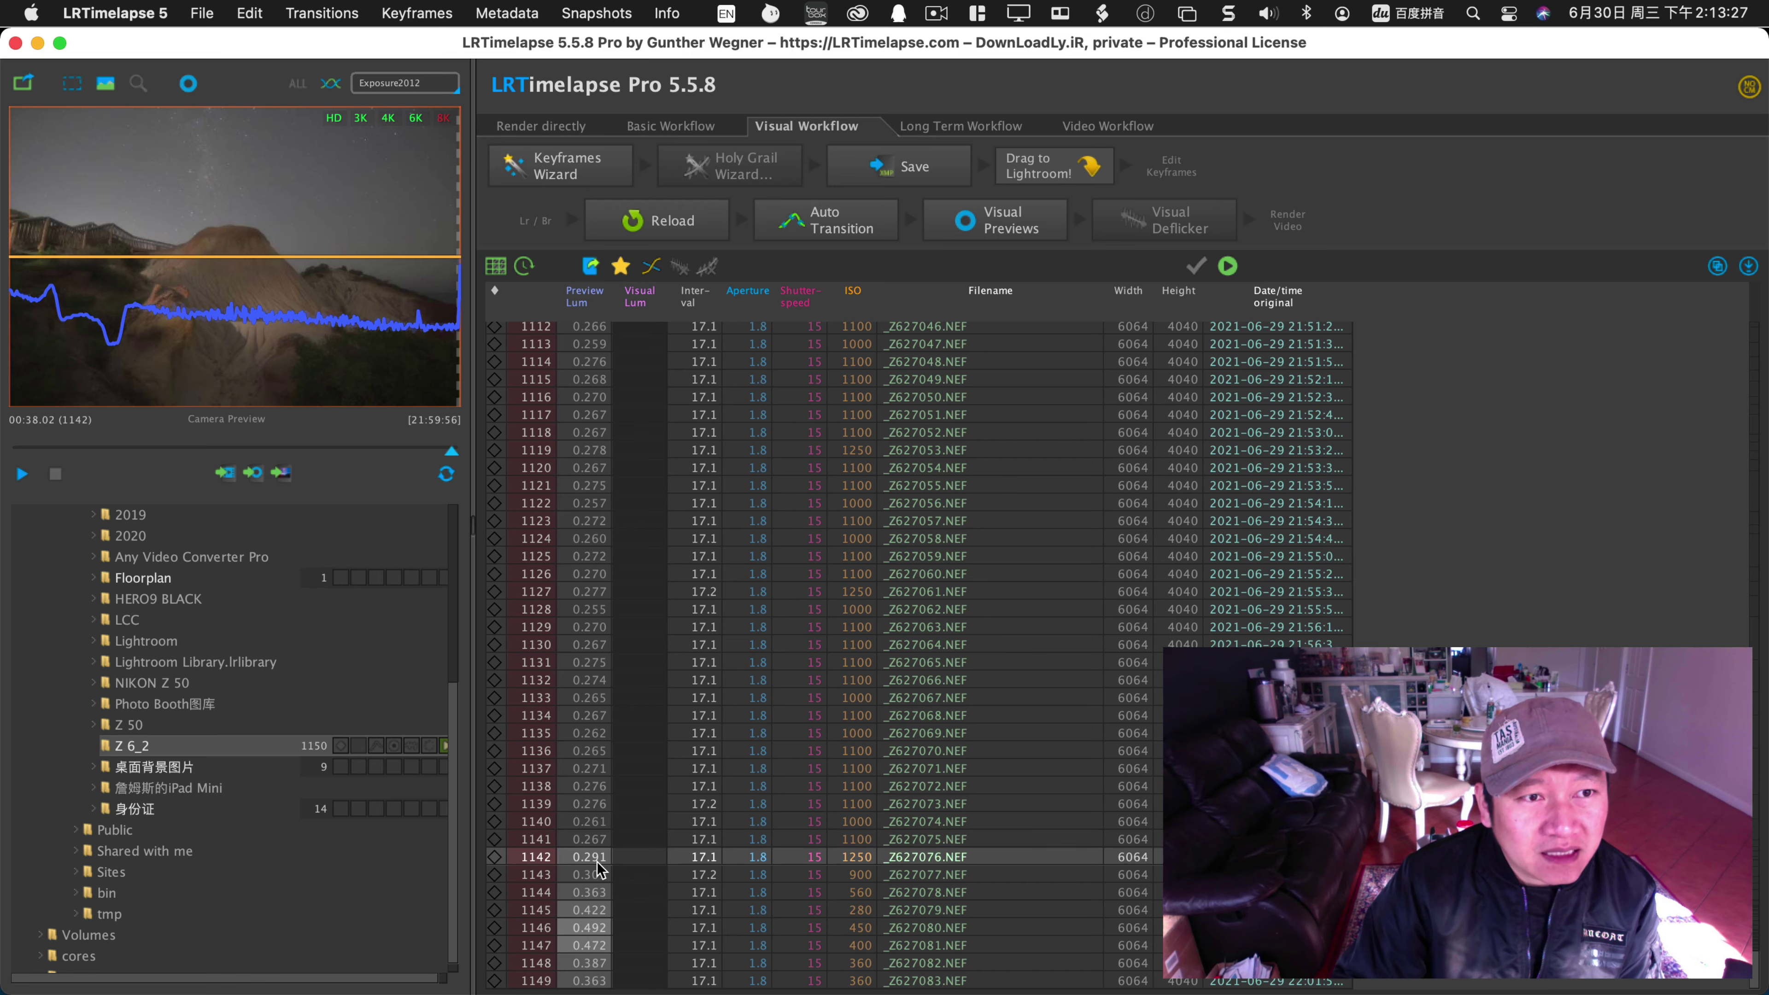
left_click(600, 845)
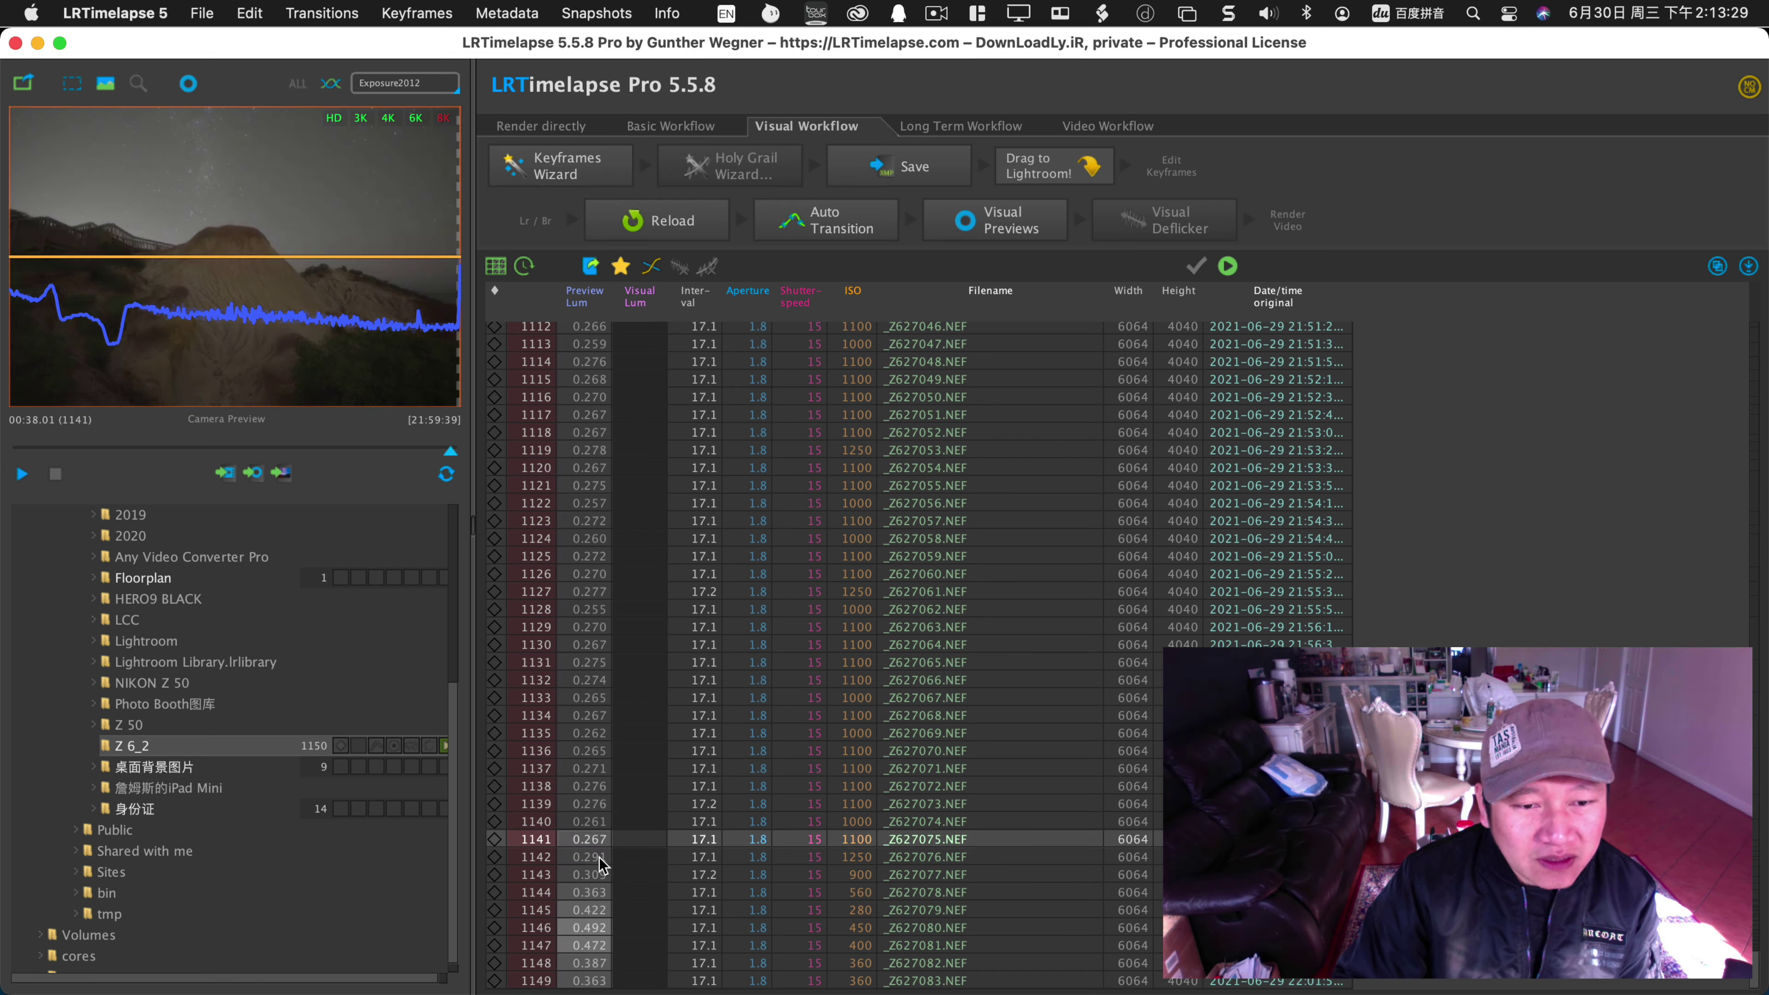
left_click(599, 857)
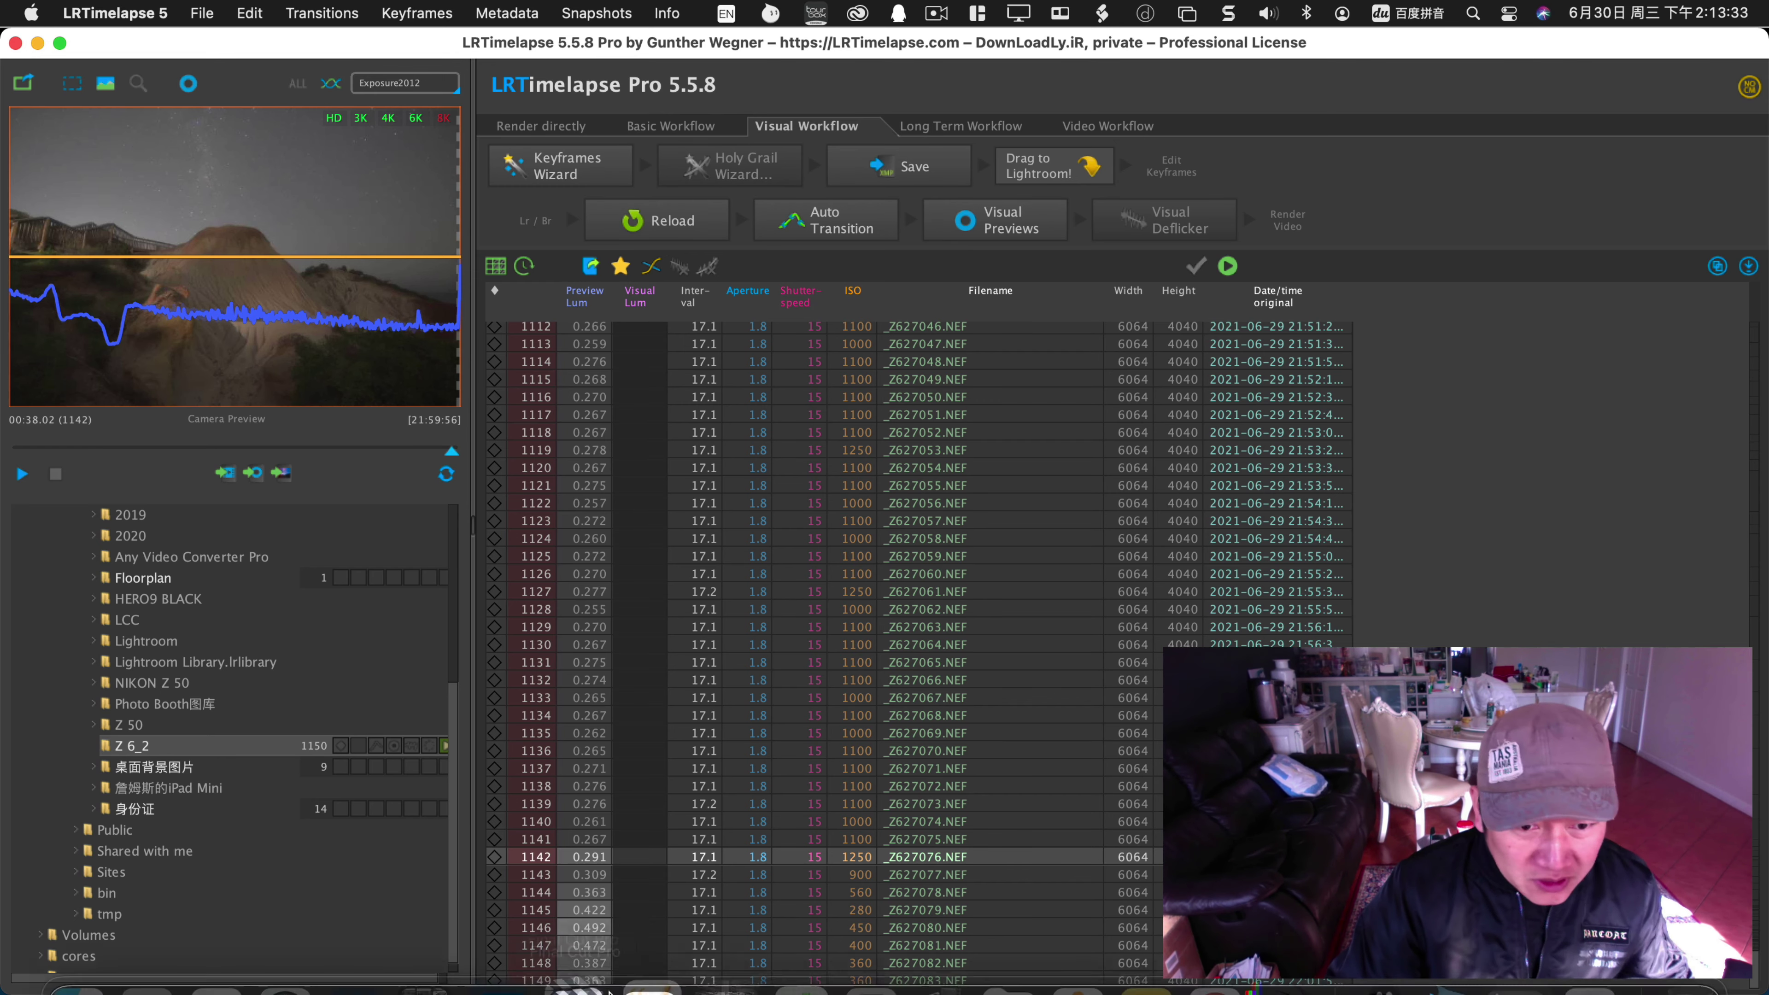
left_click(596, 983, "shift")
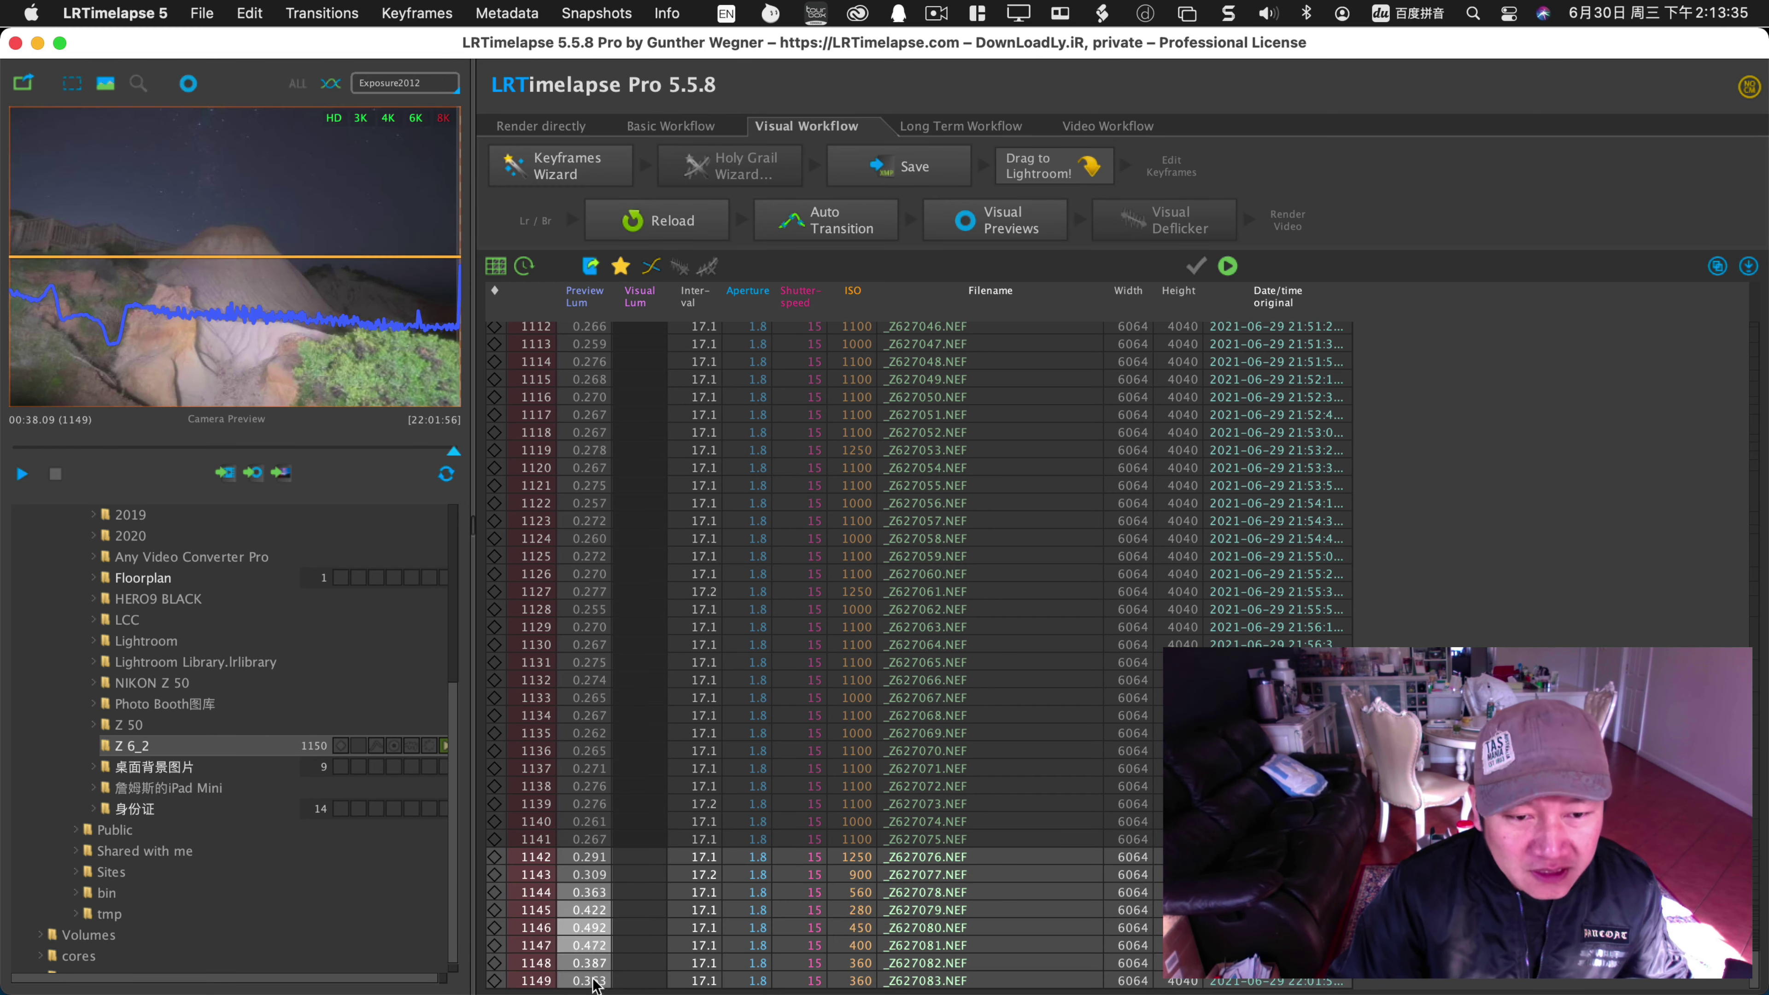
Remove frames 1142–1149 into Z 6_2_REMOVED, then scrub the preview back to the start.
right_click(595, 868)
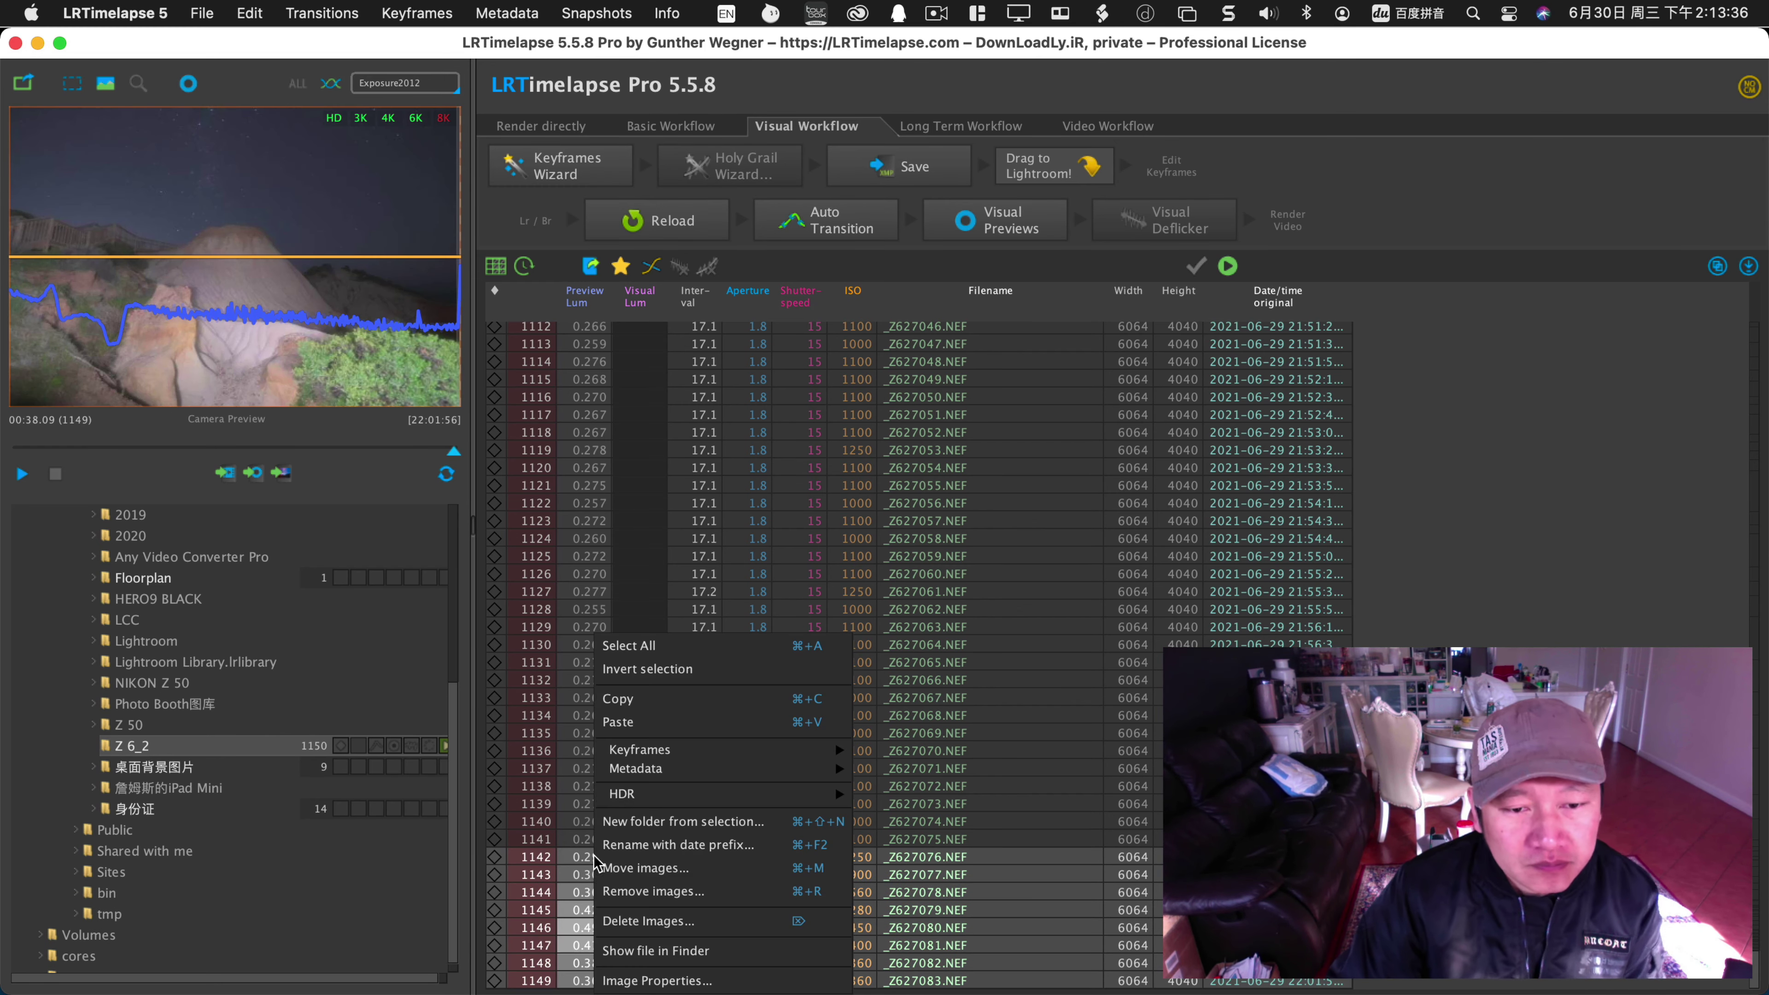
left_click(679, 899)
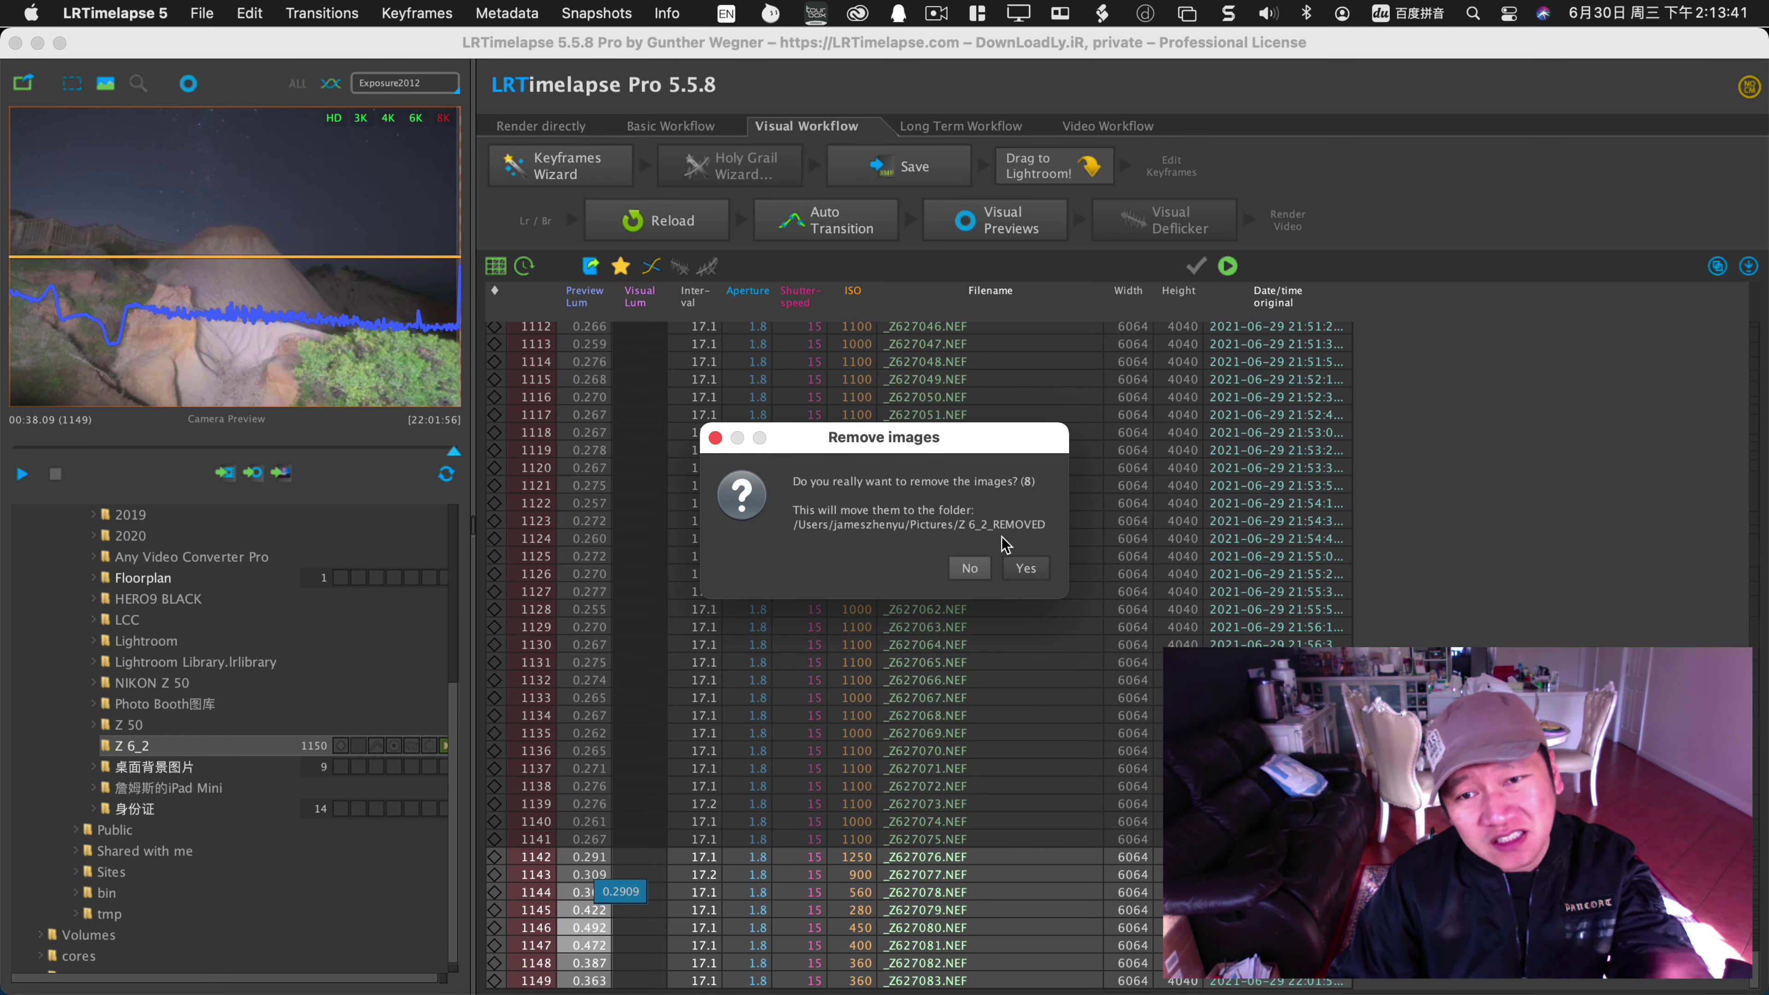
left_click(1024, 568)
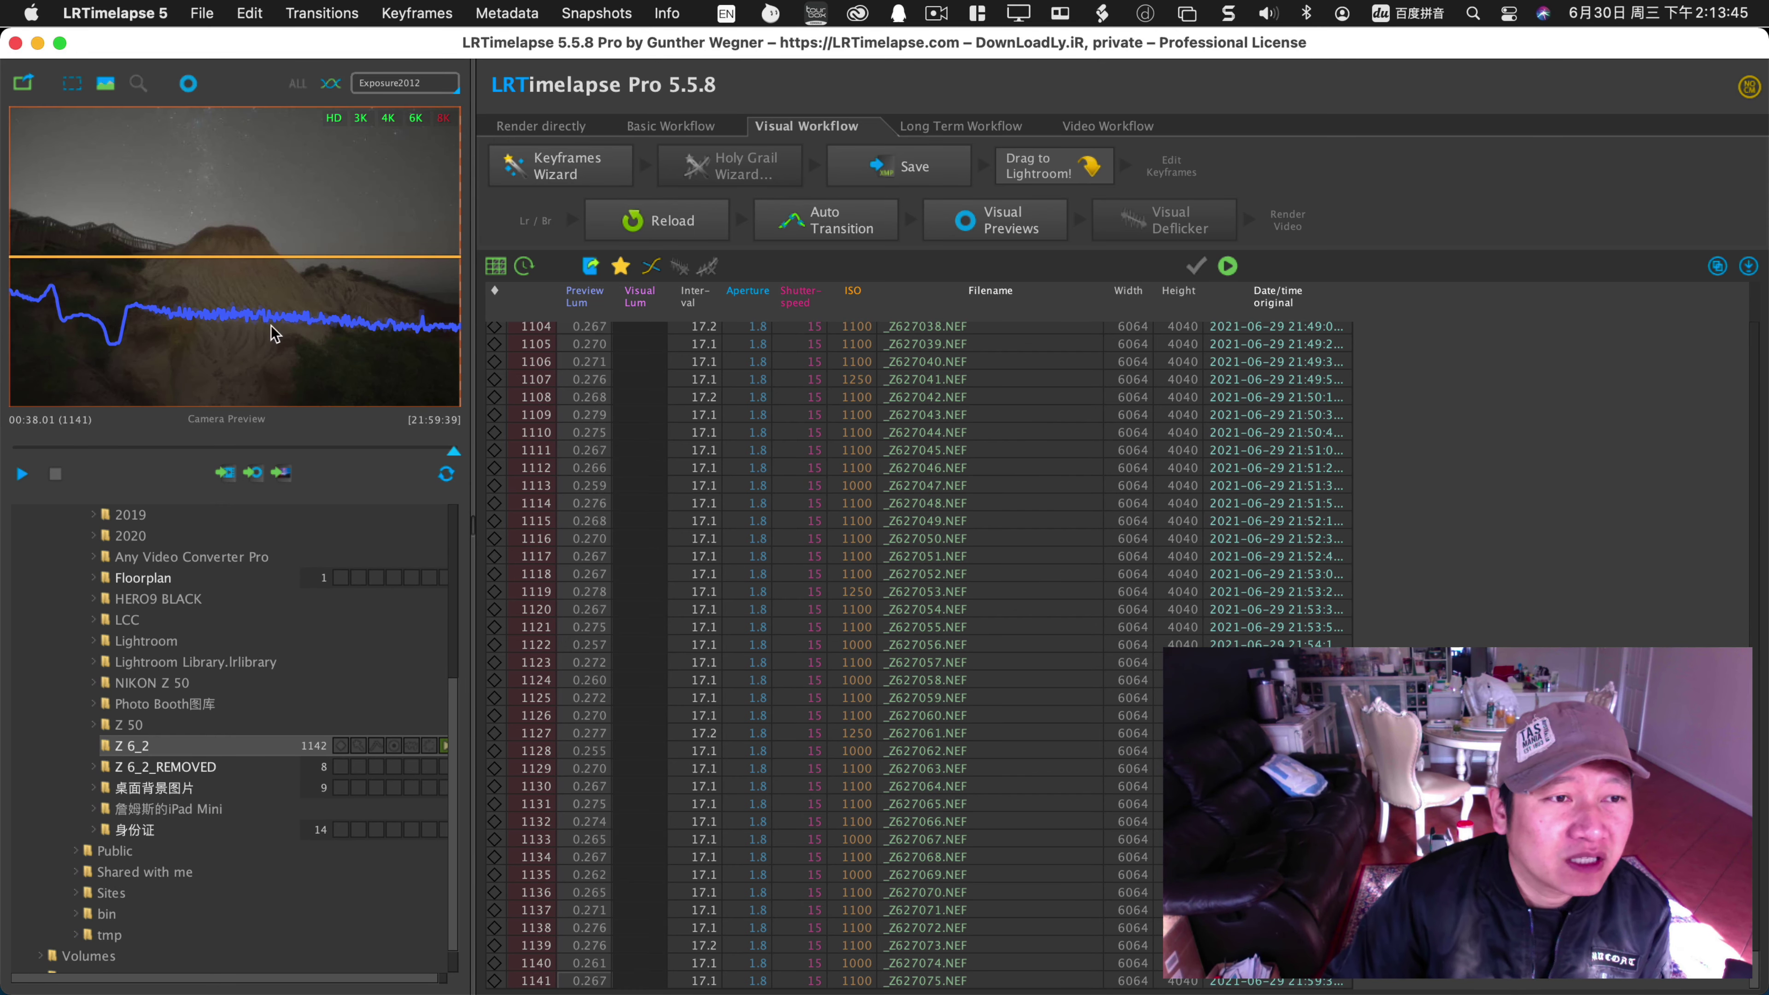
mouse_move(27, 457)
left_mouse_down()
mouse_move(129, 461)
mouse_move(3, 461)
left_mouse_up()
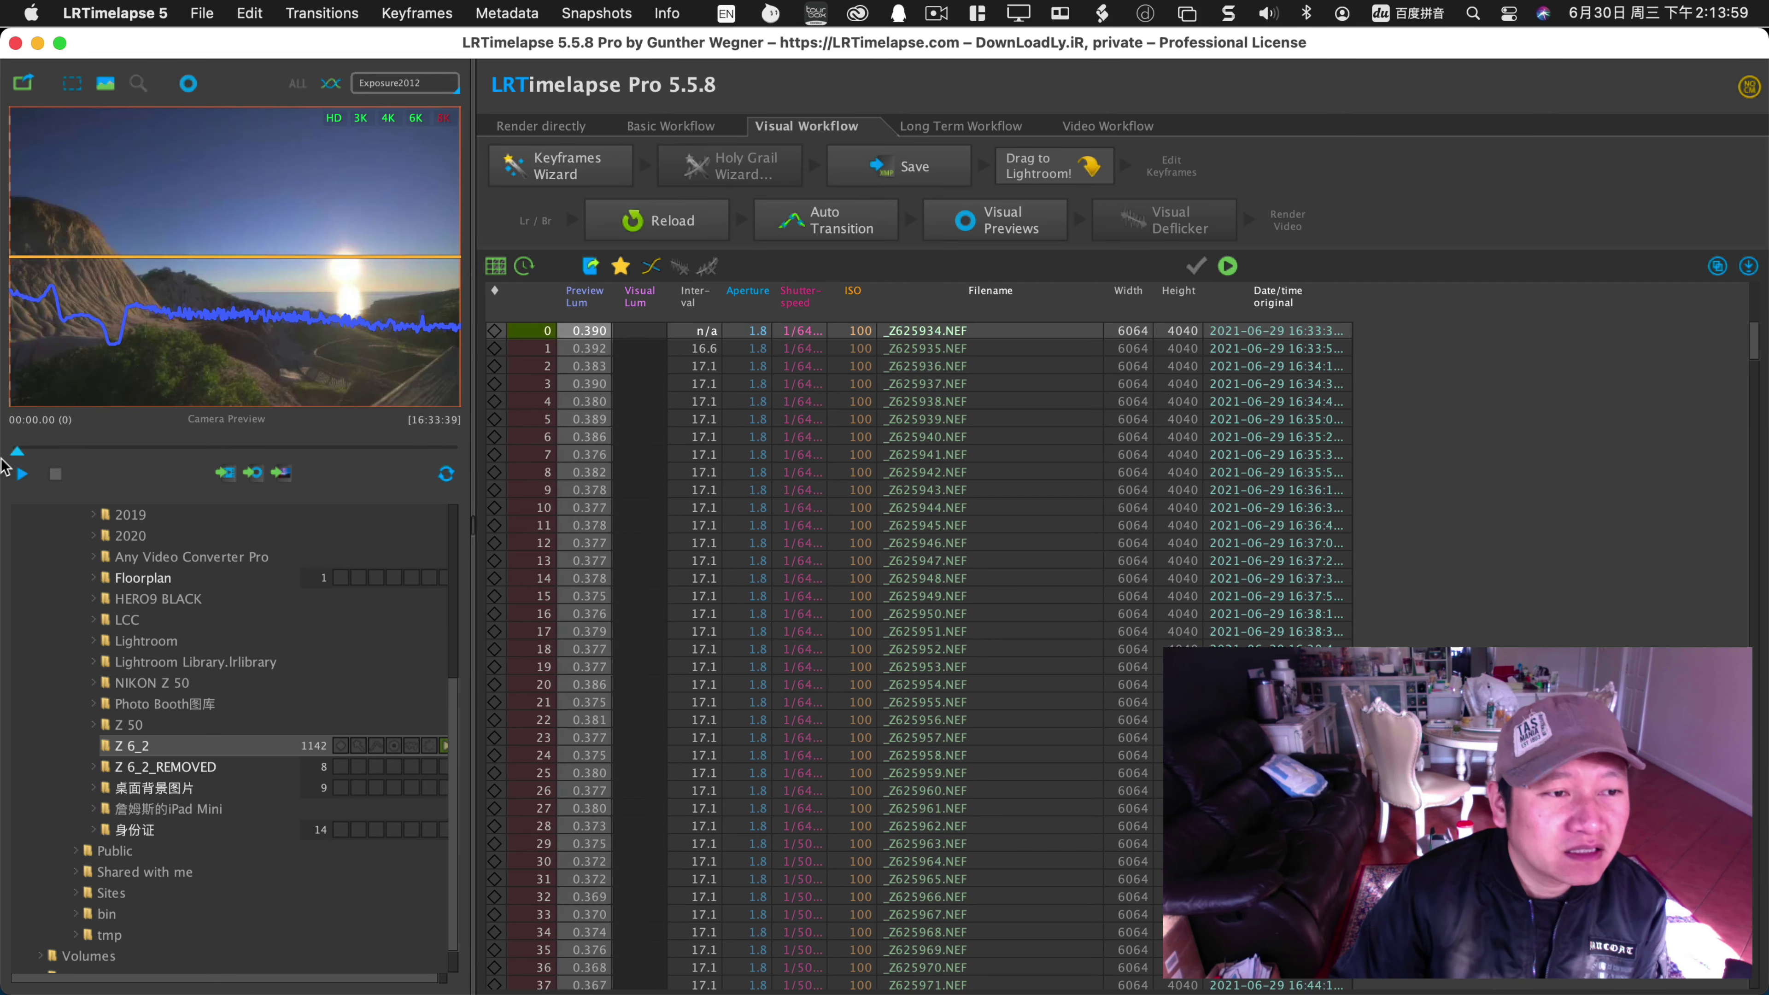
left_click(17, 475)
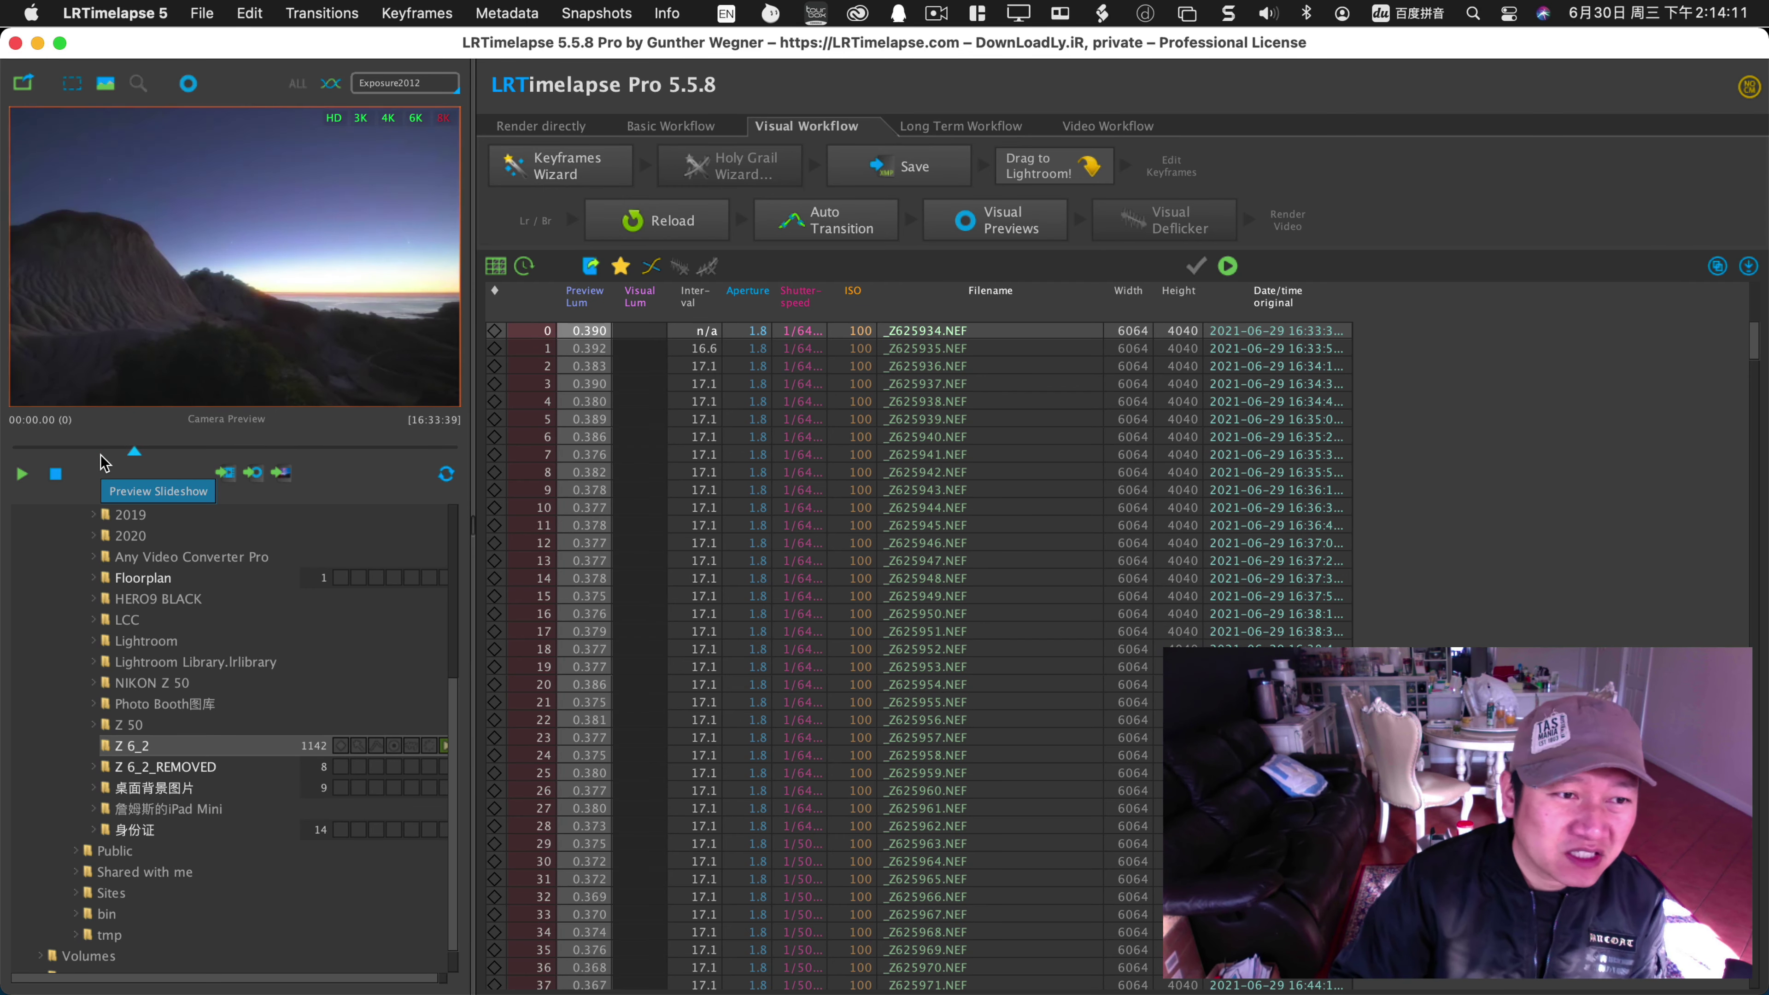
left_click(56, 478)
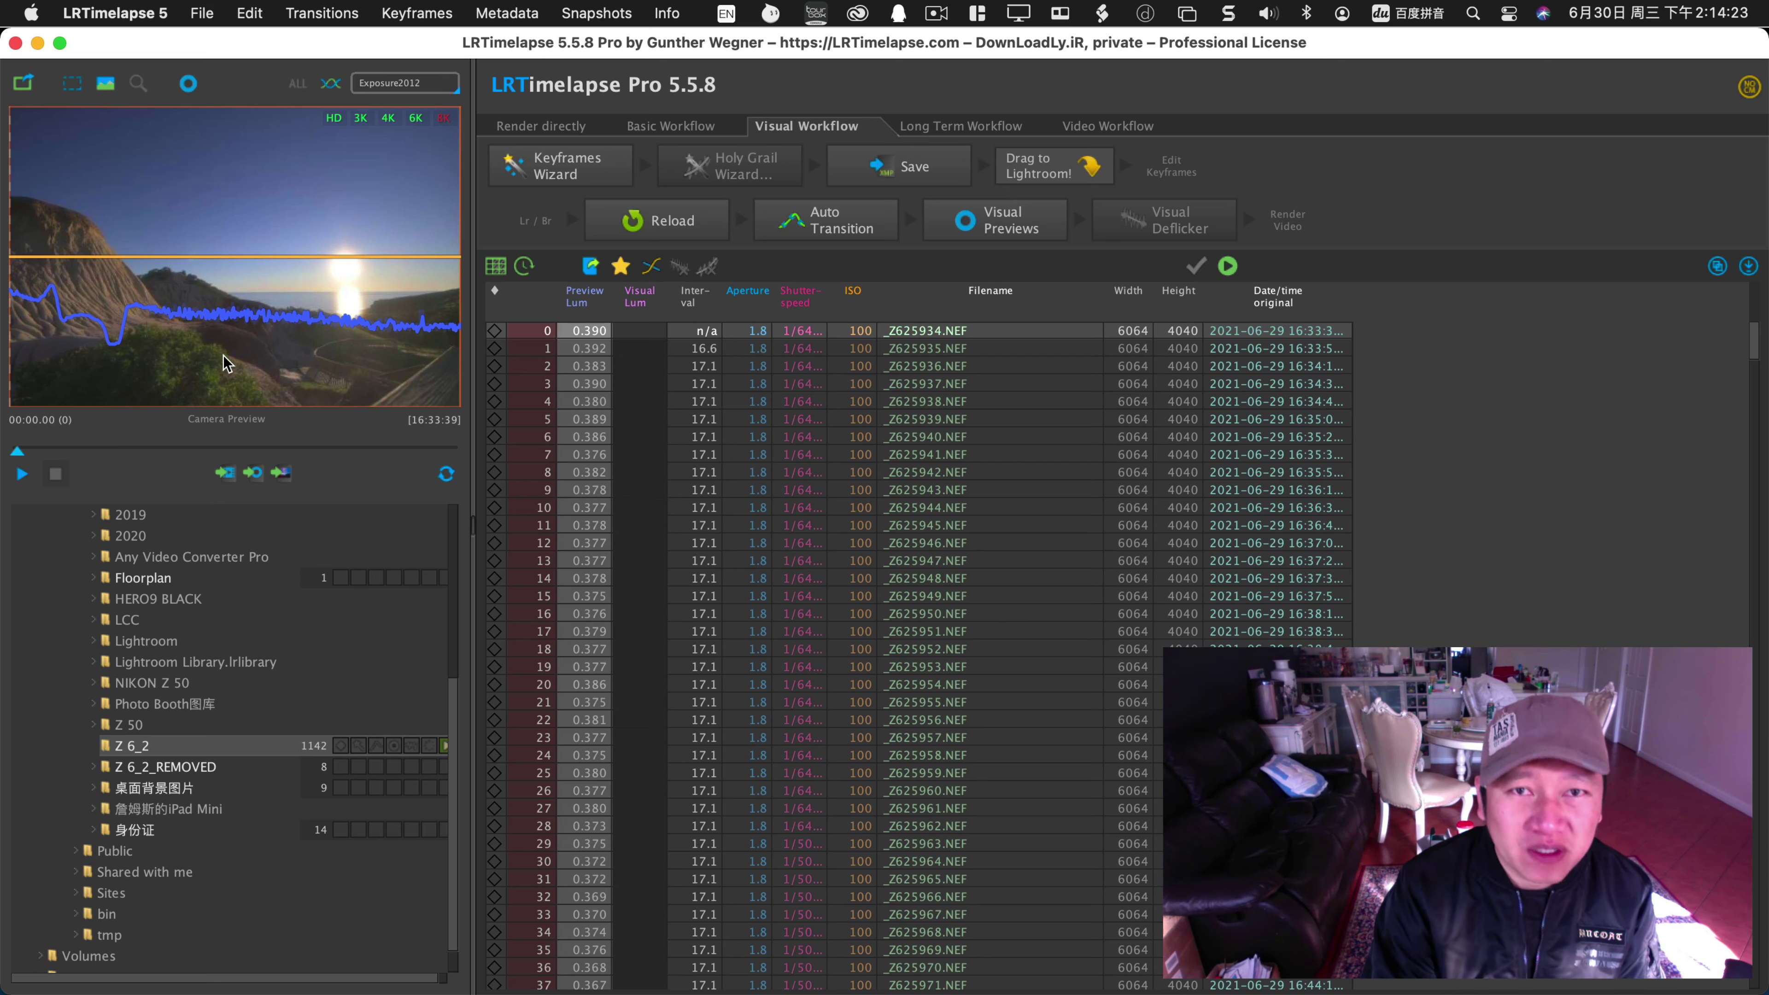
In the keyframe setup, raise Number of Keyframes step by step up to 15.
left_click(561, 174)
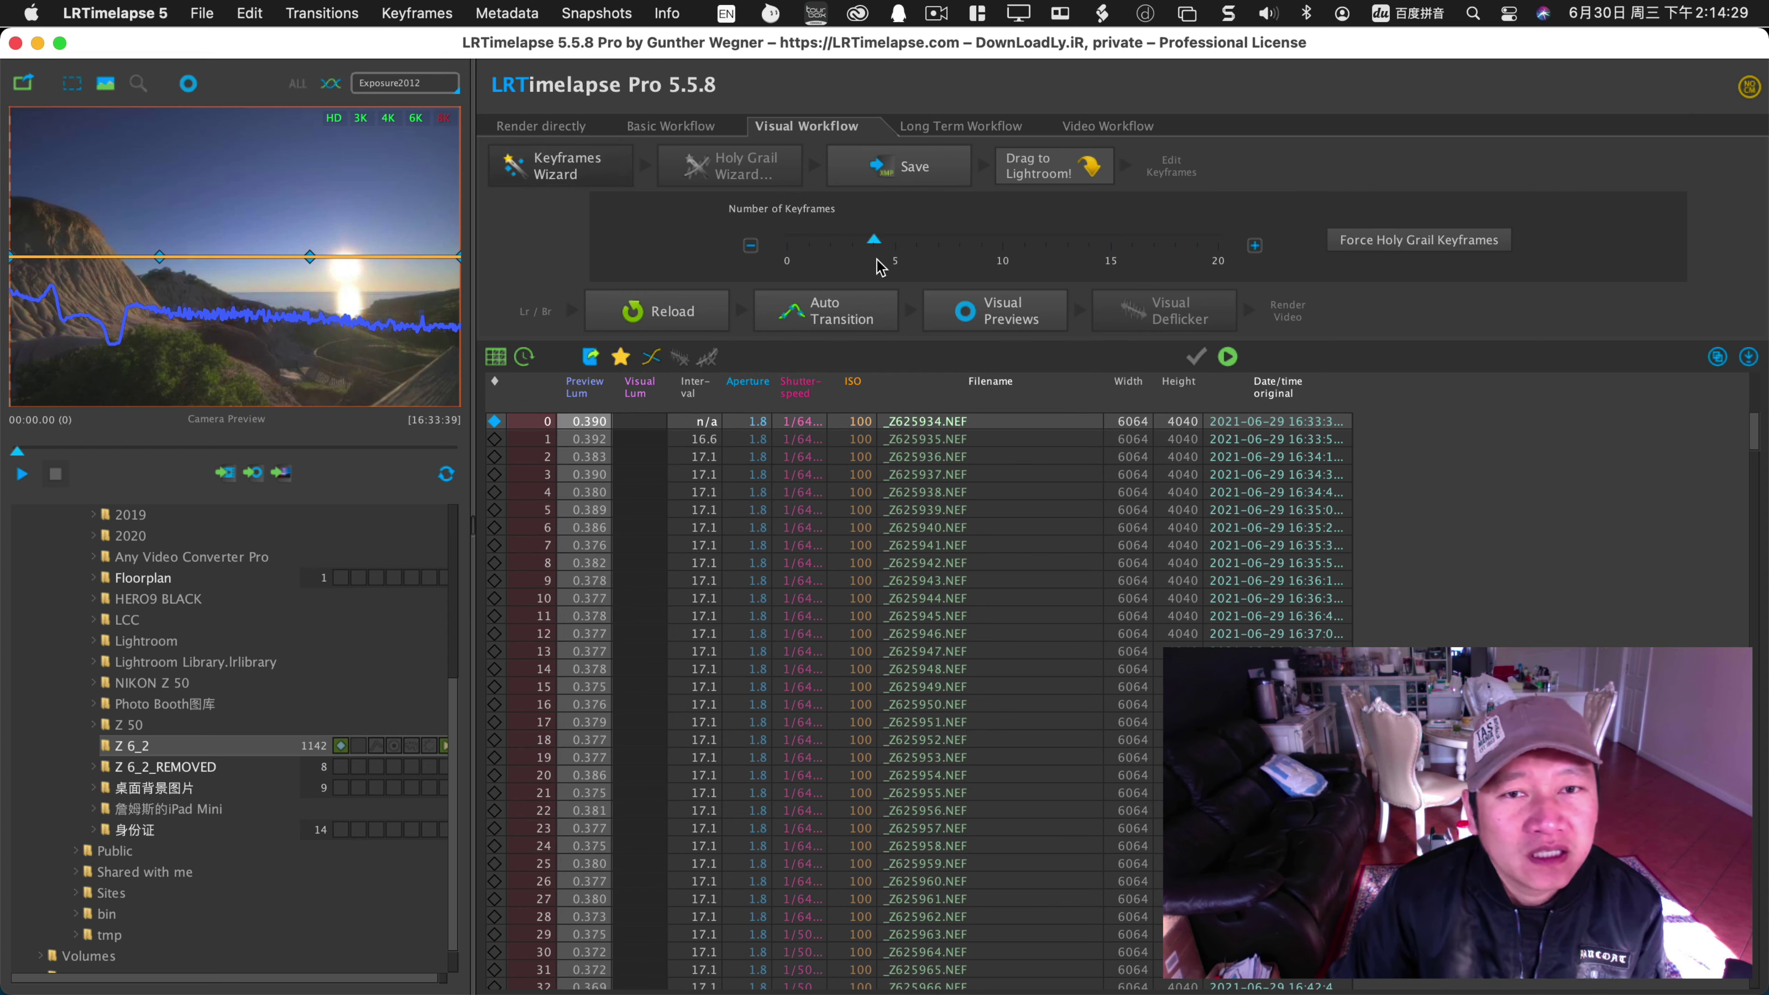
left_click(1253, 247)
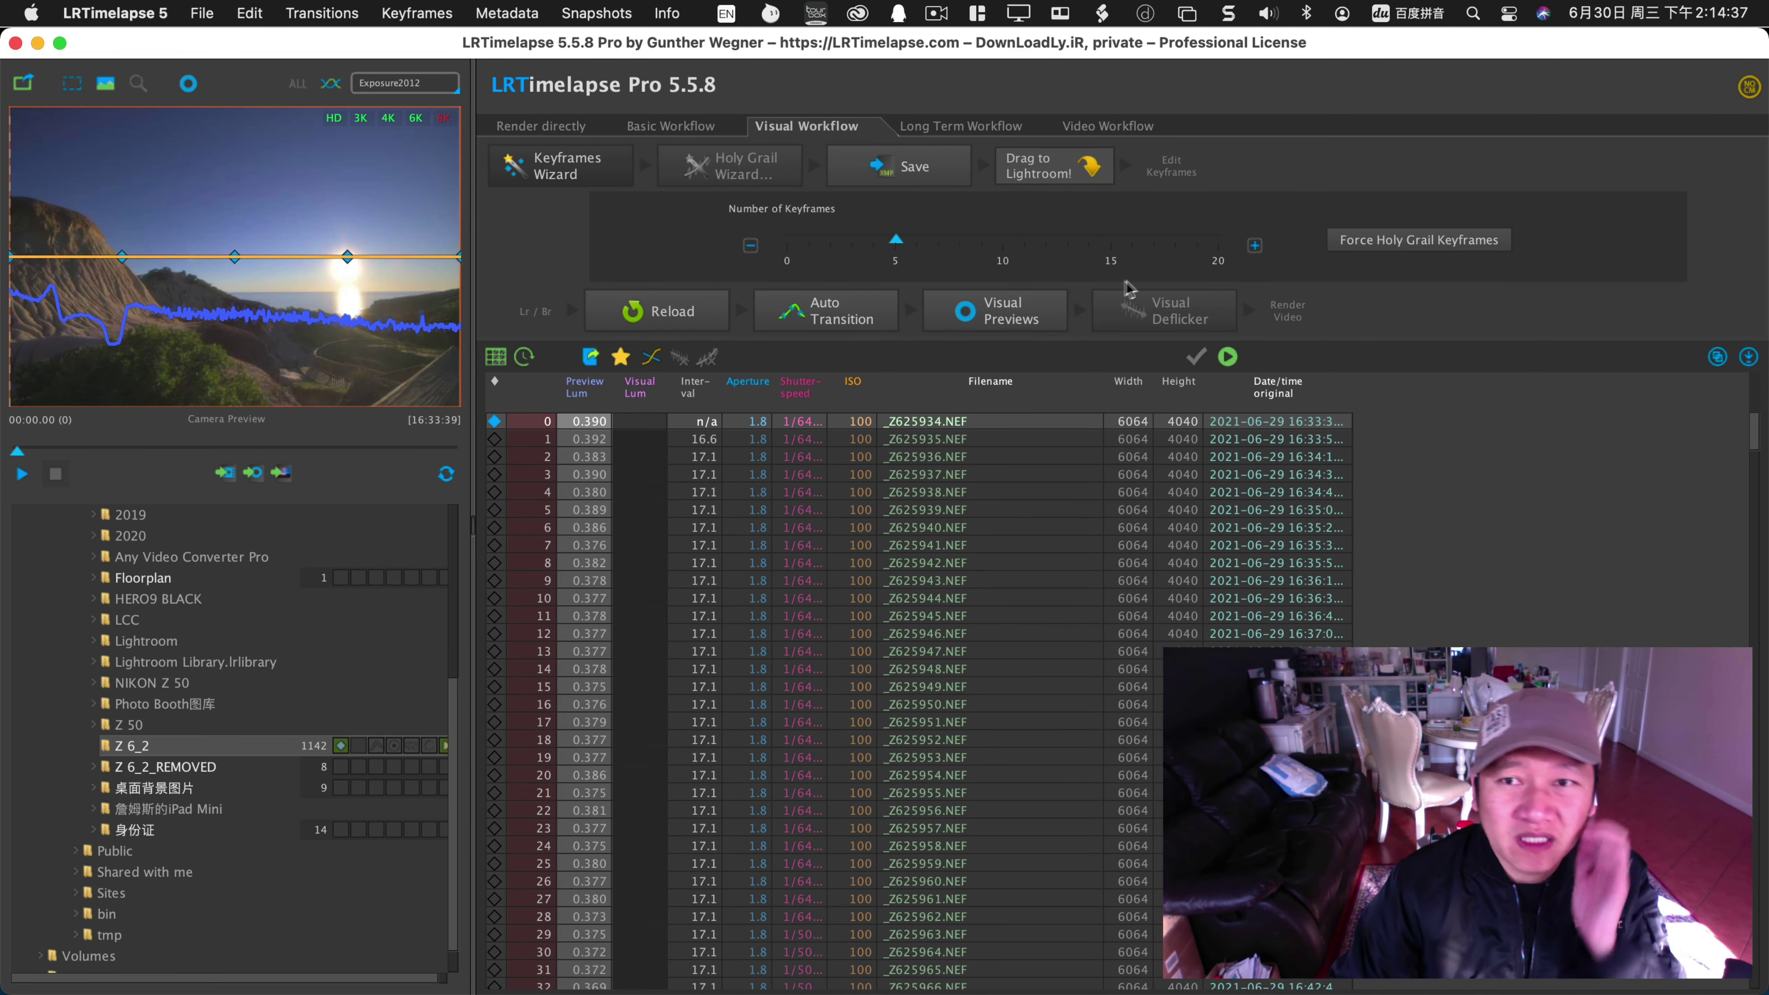
left_click(1254, 246)
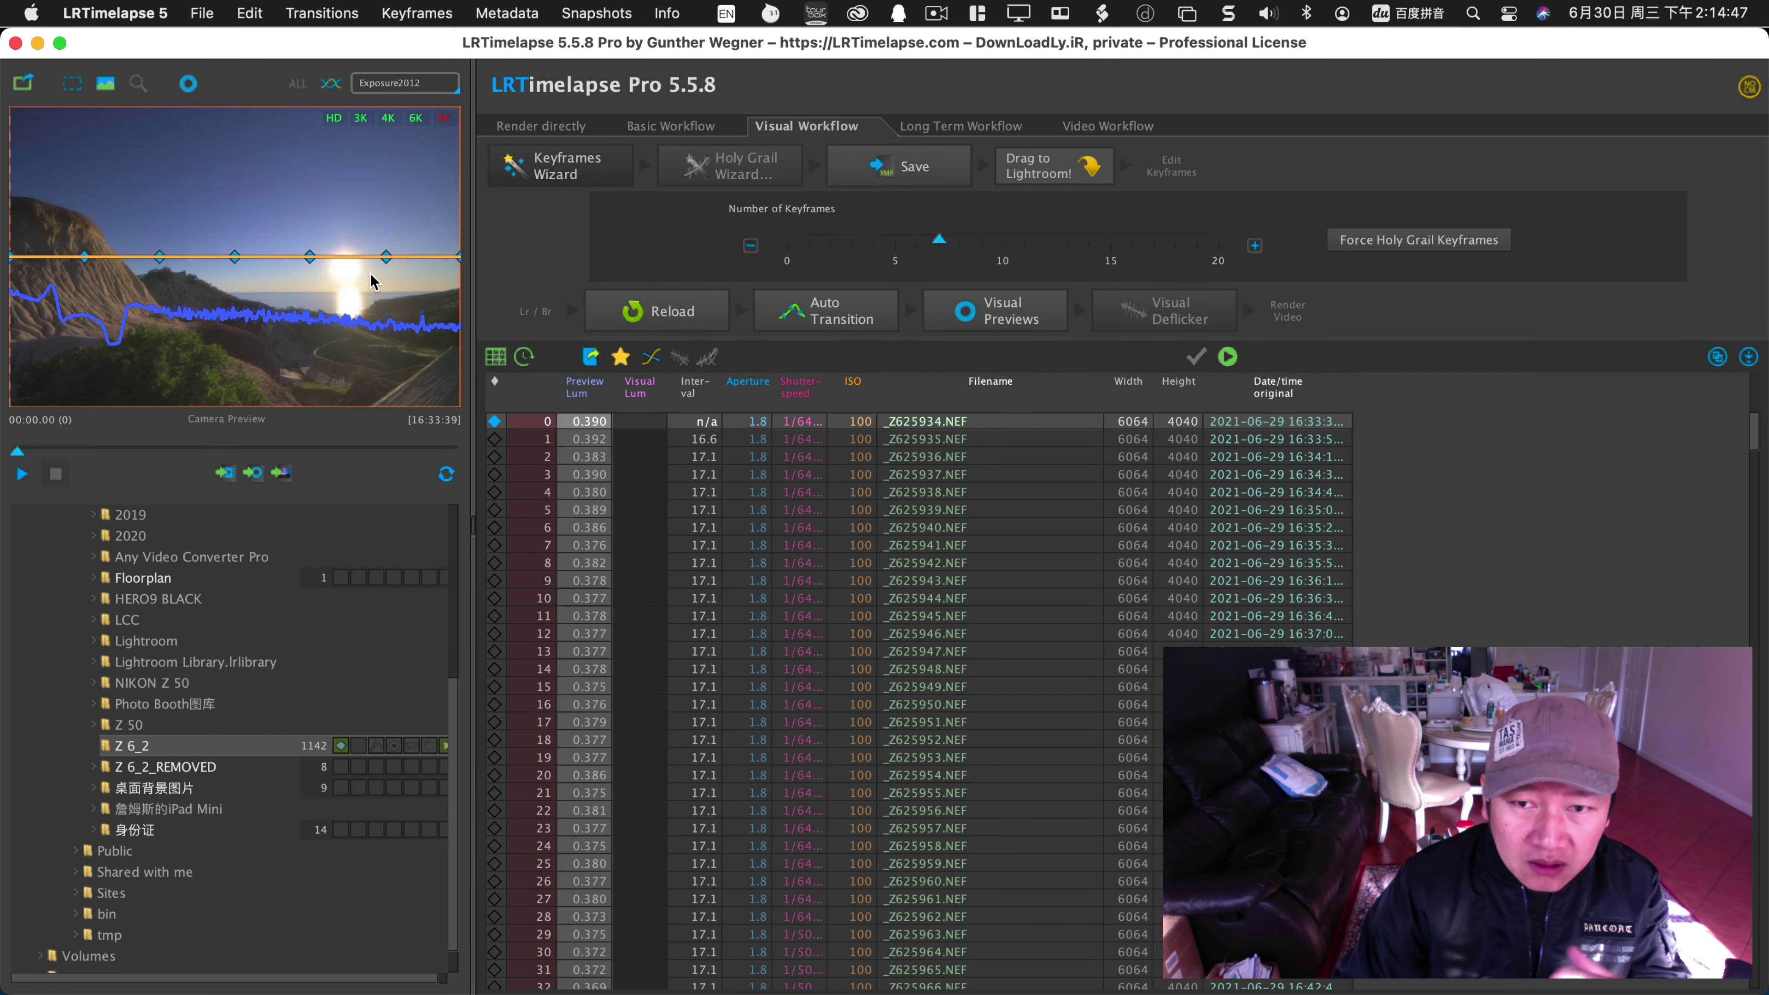
left_click(1255, 246)
left_click(1254, 246)
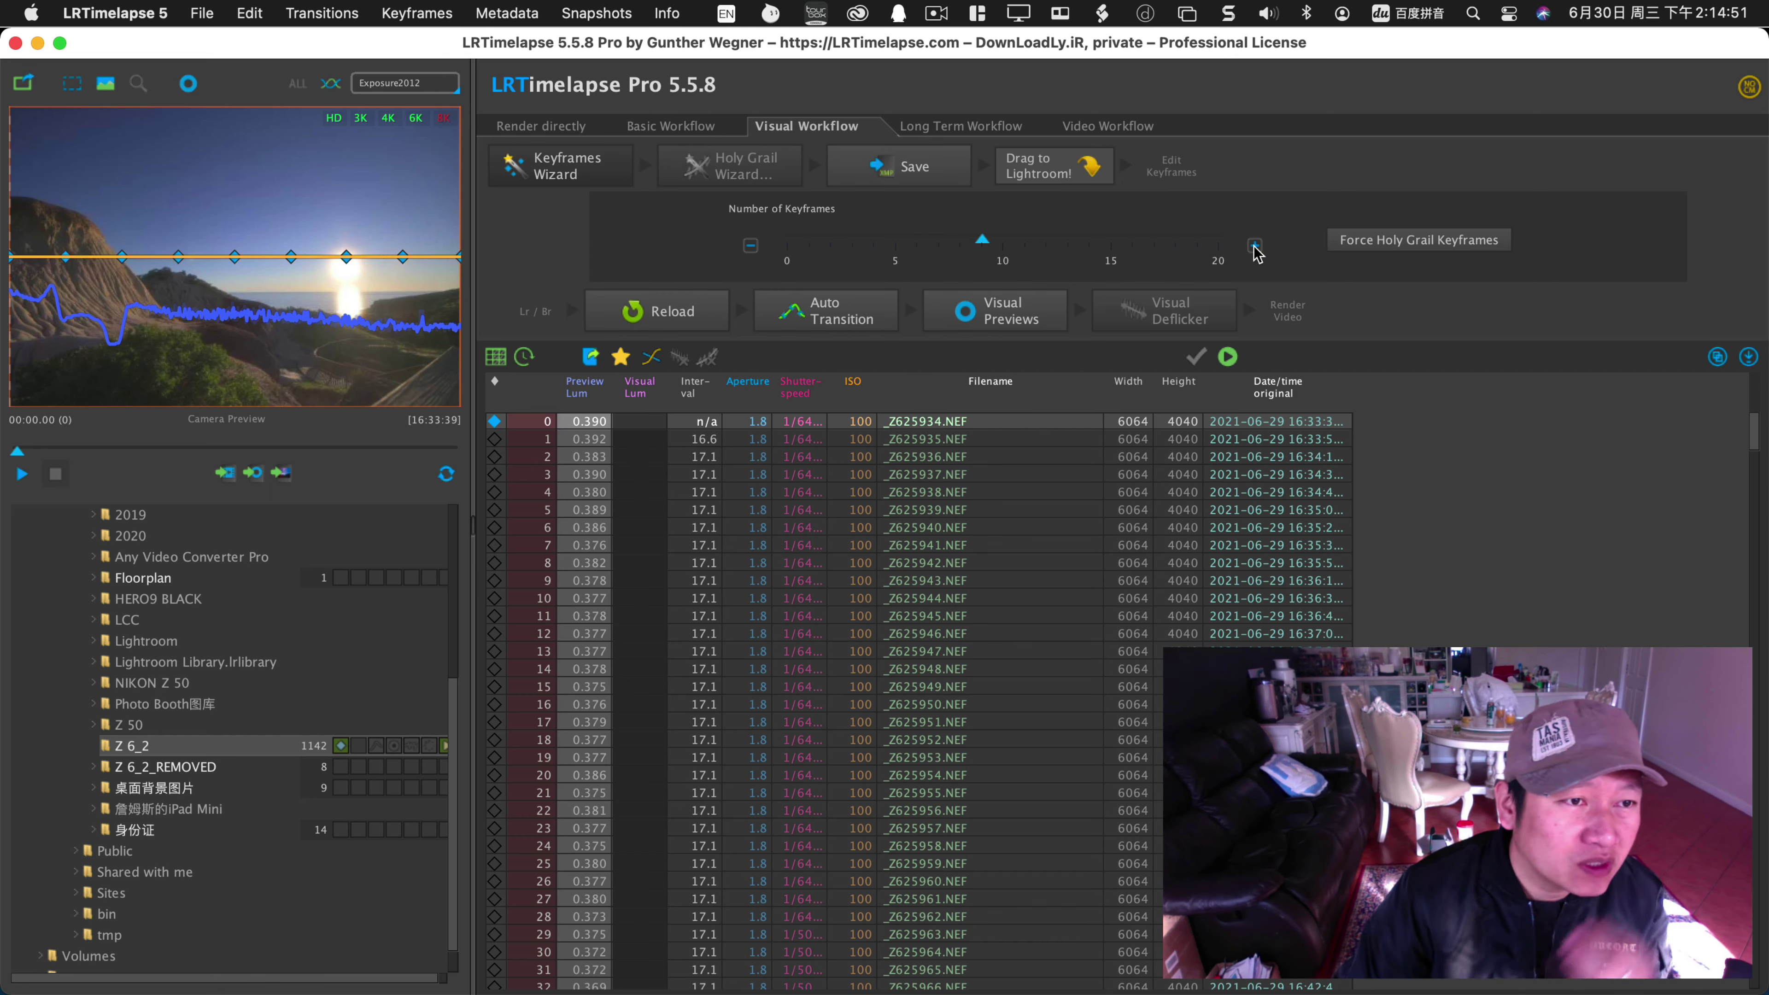
left_click(1255, 246)
left_click(1255, 246)
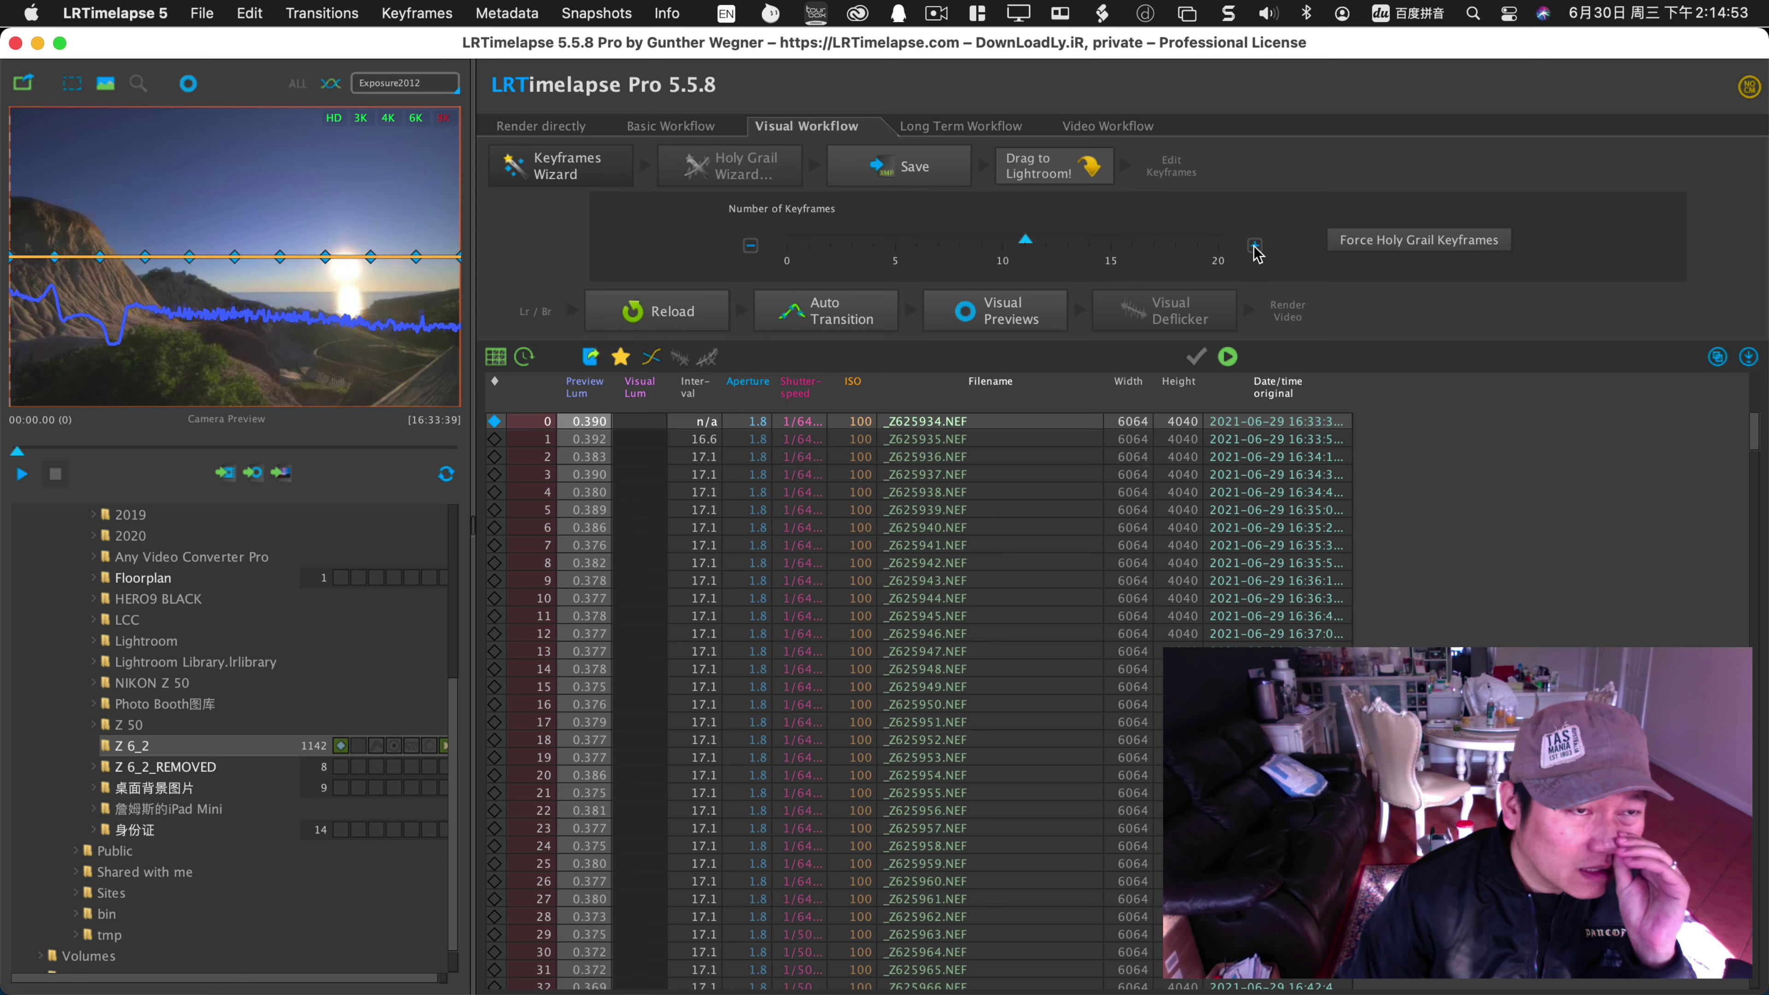
left_click(1255, 246)
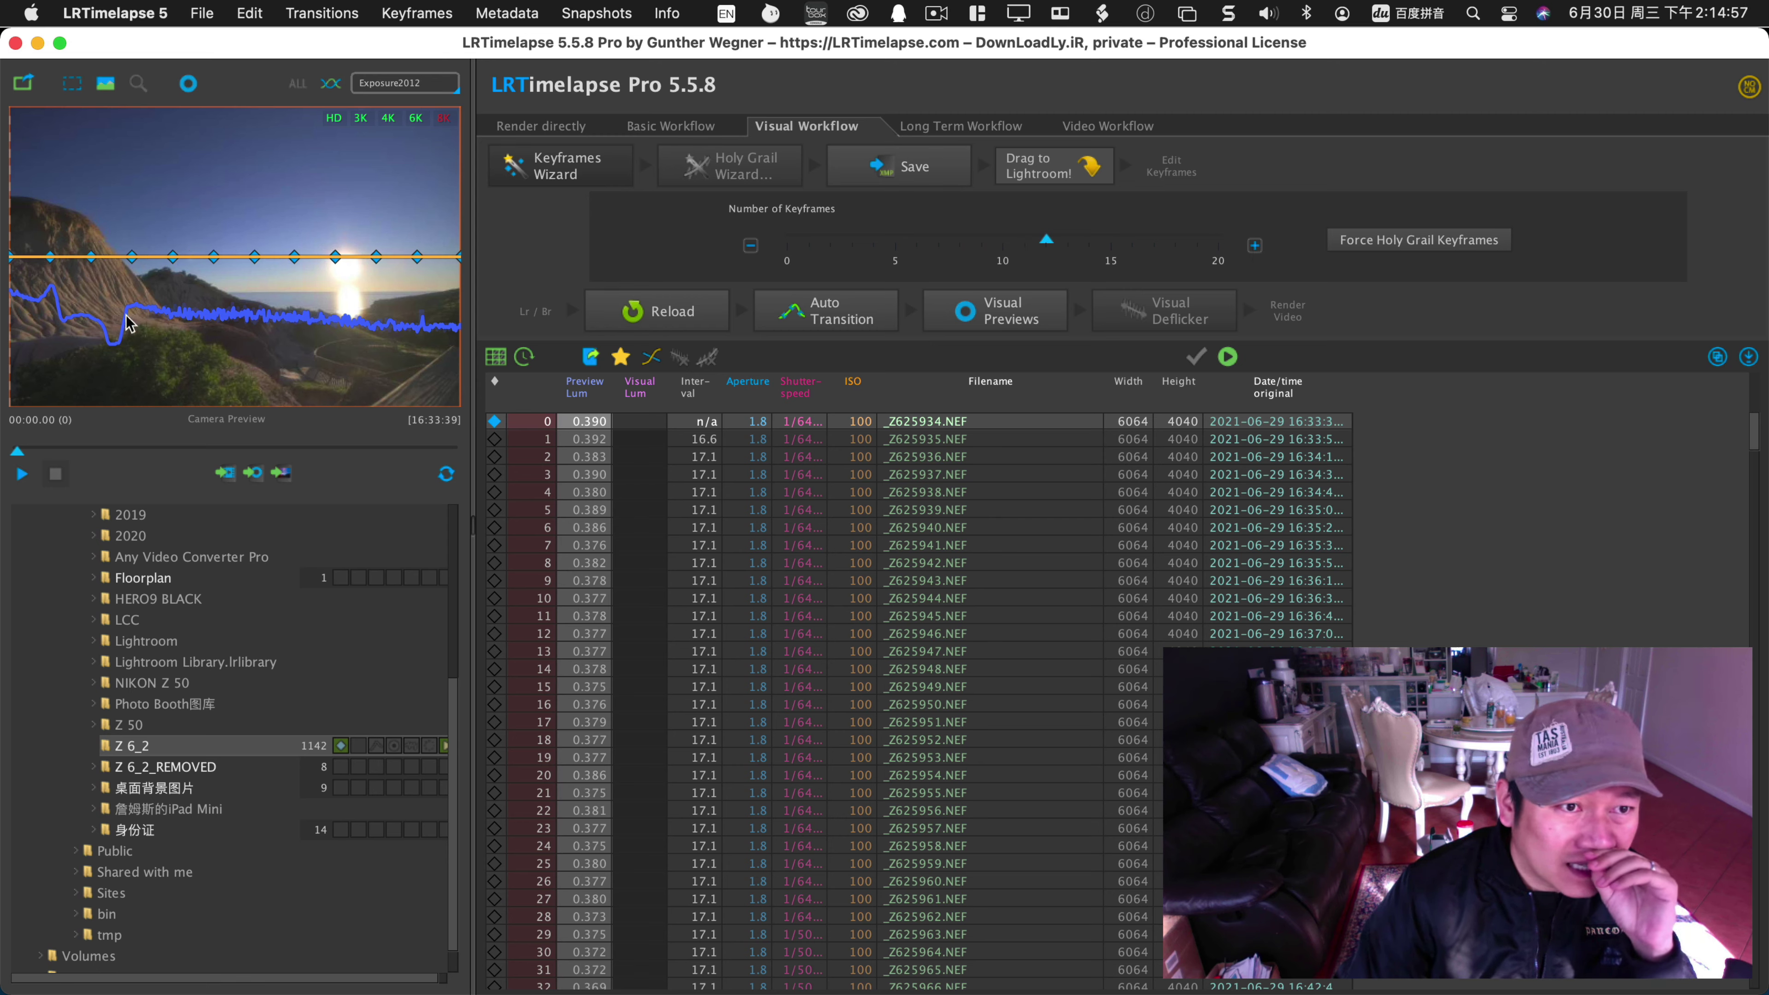
left_click(1254, 246)
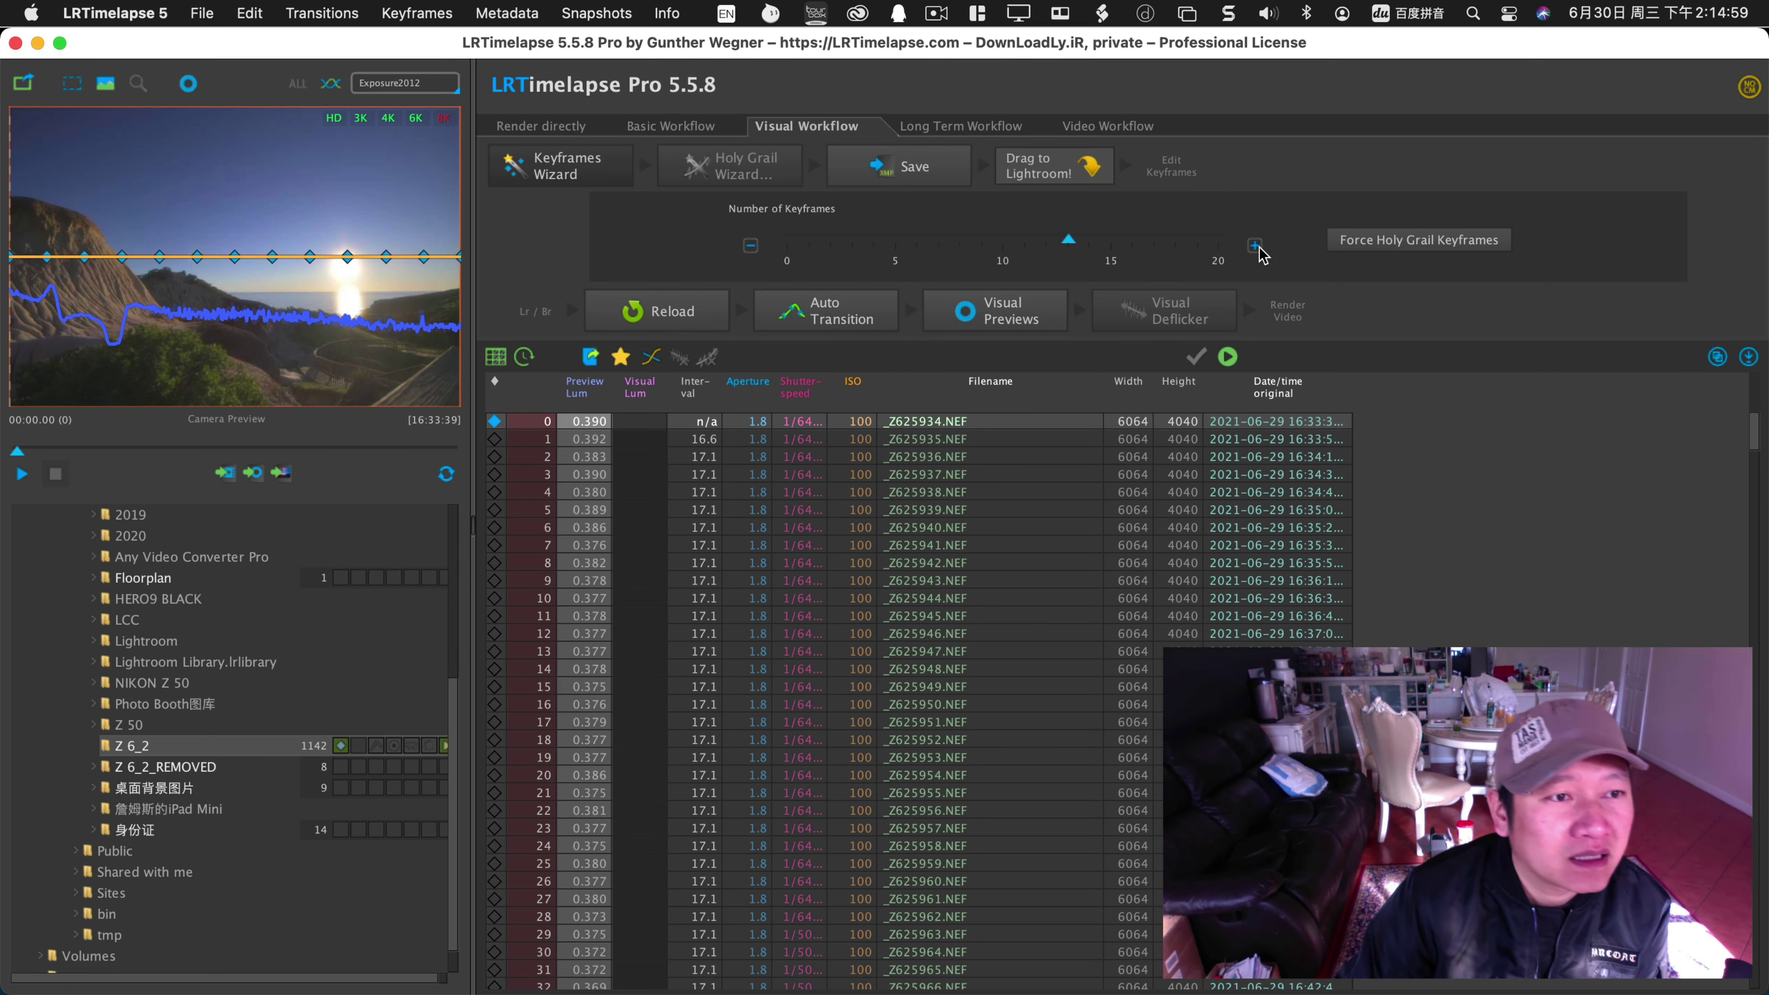
left_click(1253, 246)
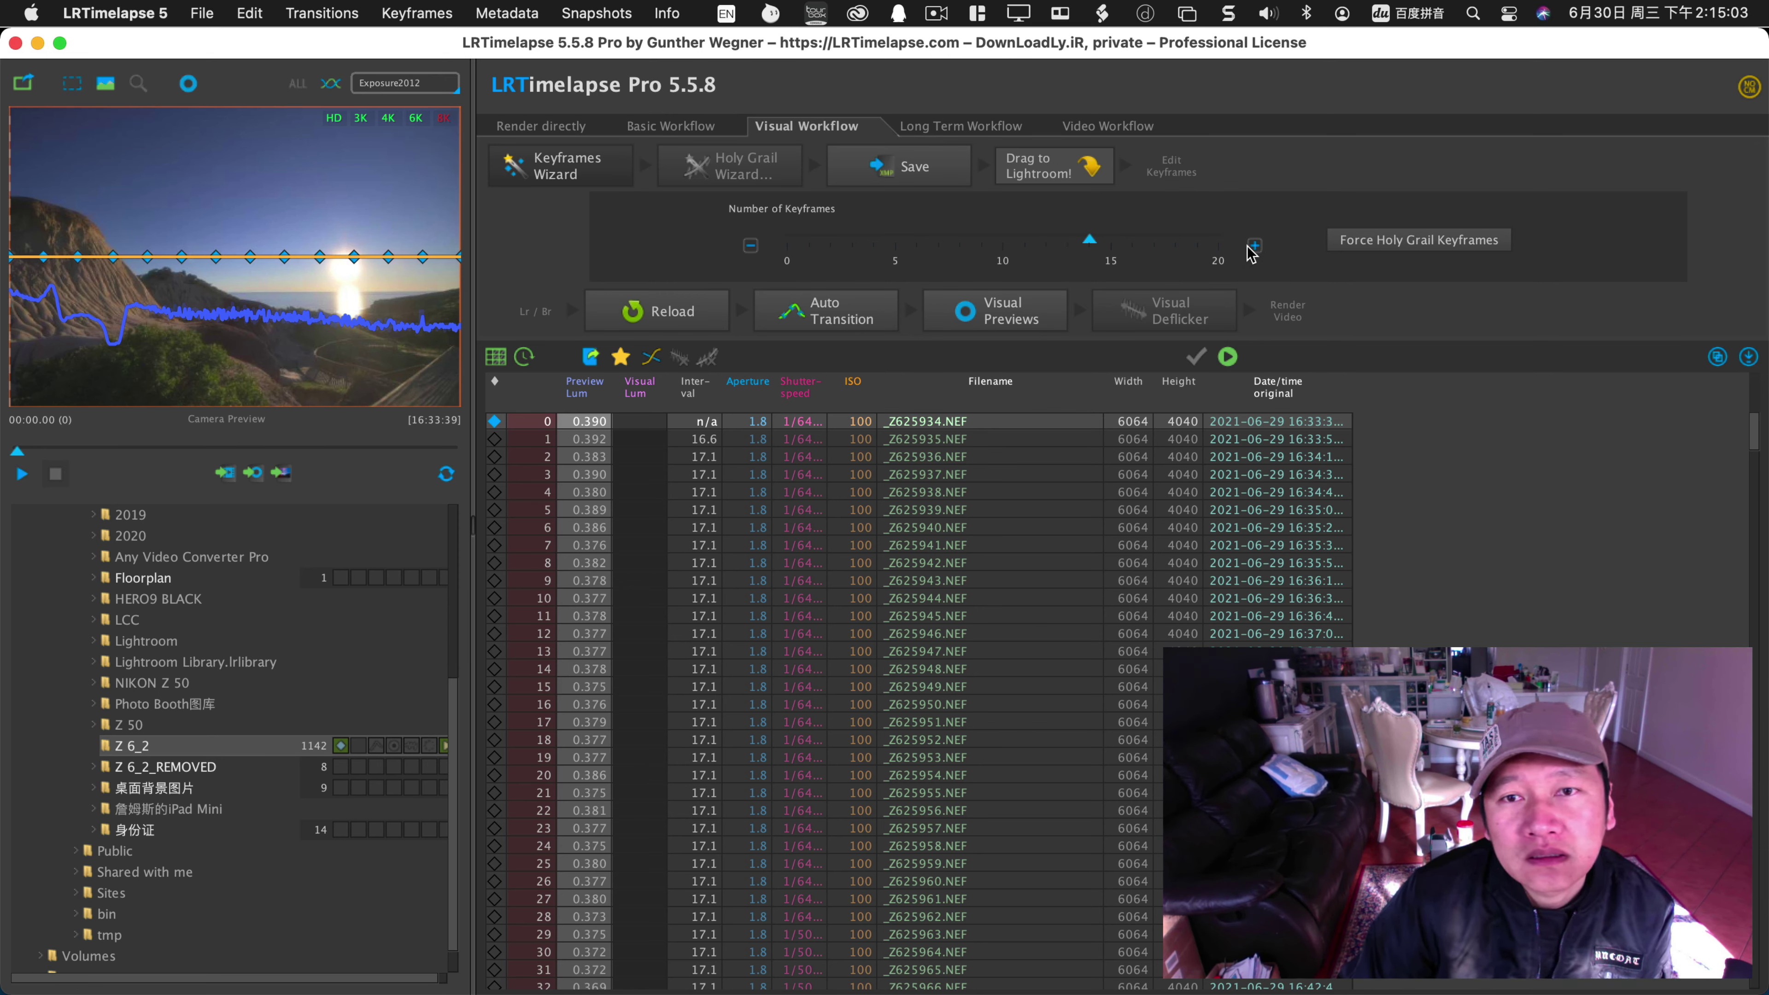
left_click(1252, 246)
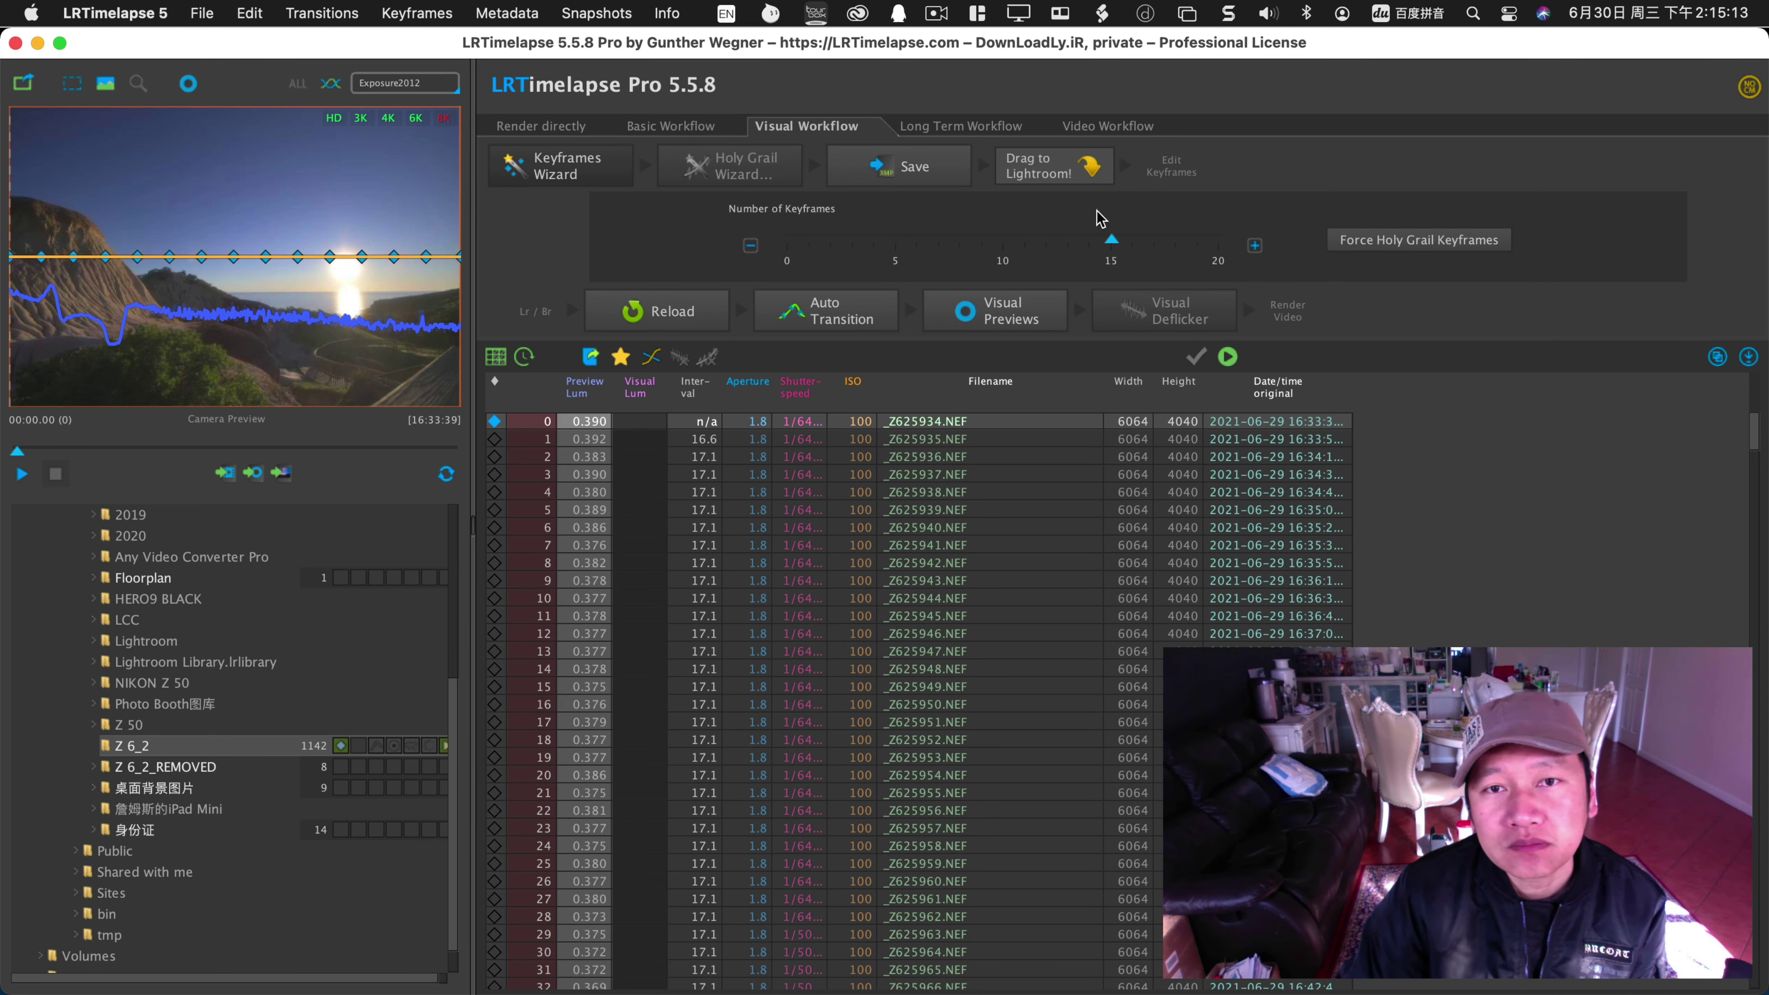
Save the 15-keyframe setup into the Z 6_2 frames' XMP metadata.
left_click(923, 173)
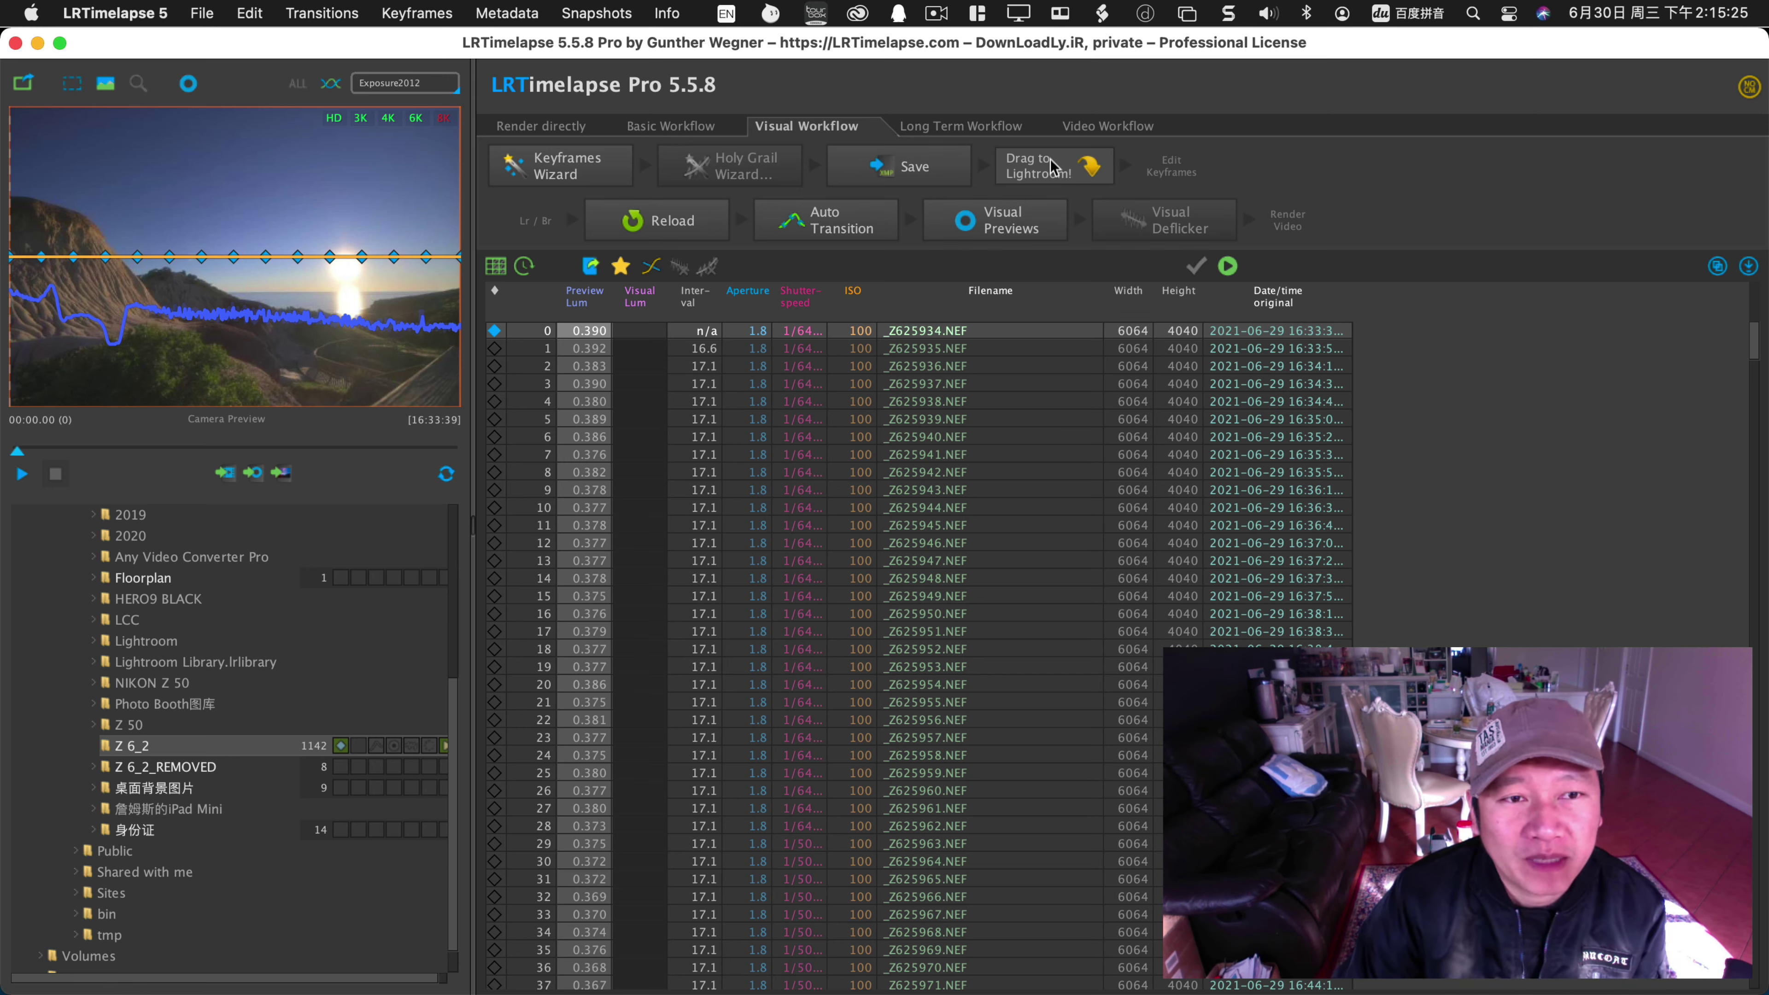
Drop the Z 6_2 folder on Lightroom's Dock icon and import its 1142 photos.
left_click_drag(1039, 217, 375, 942)
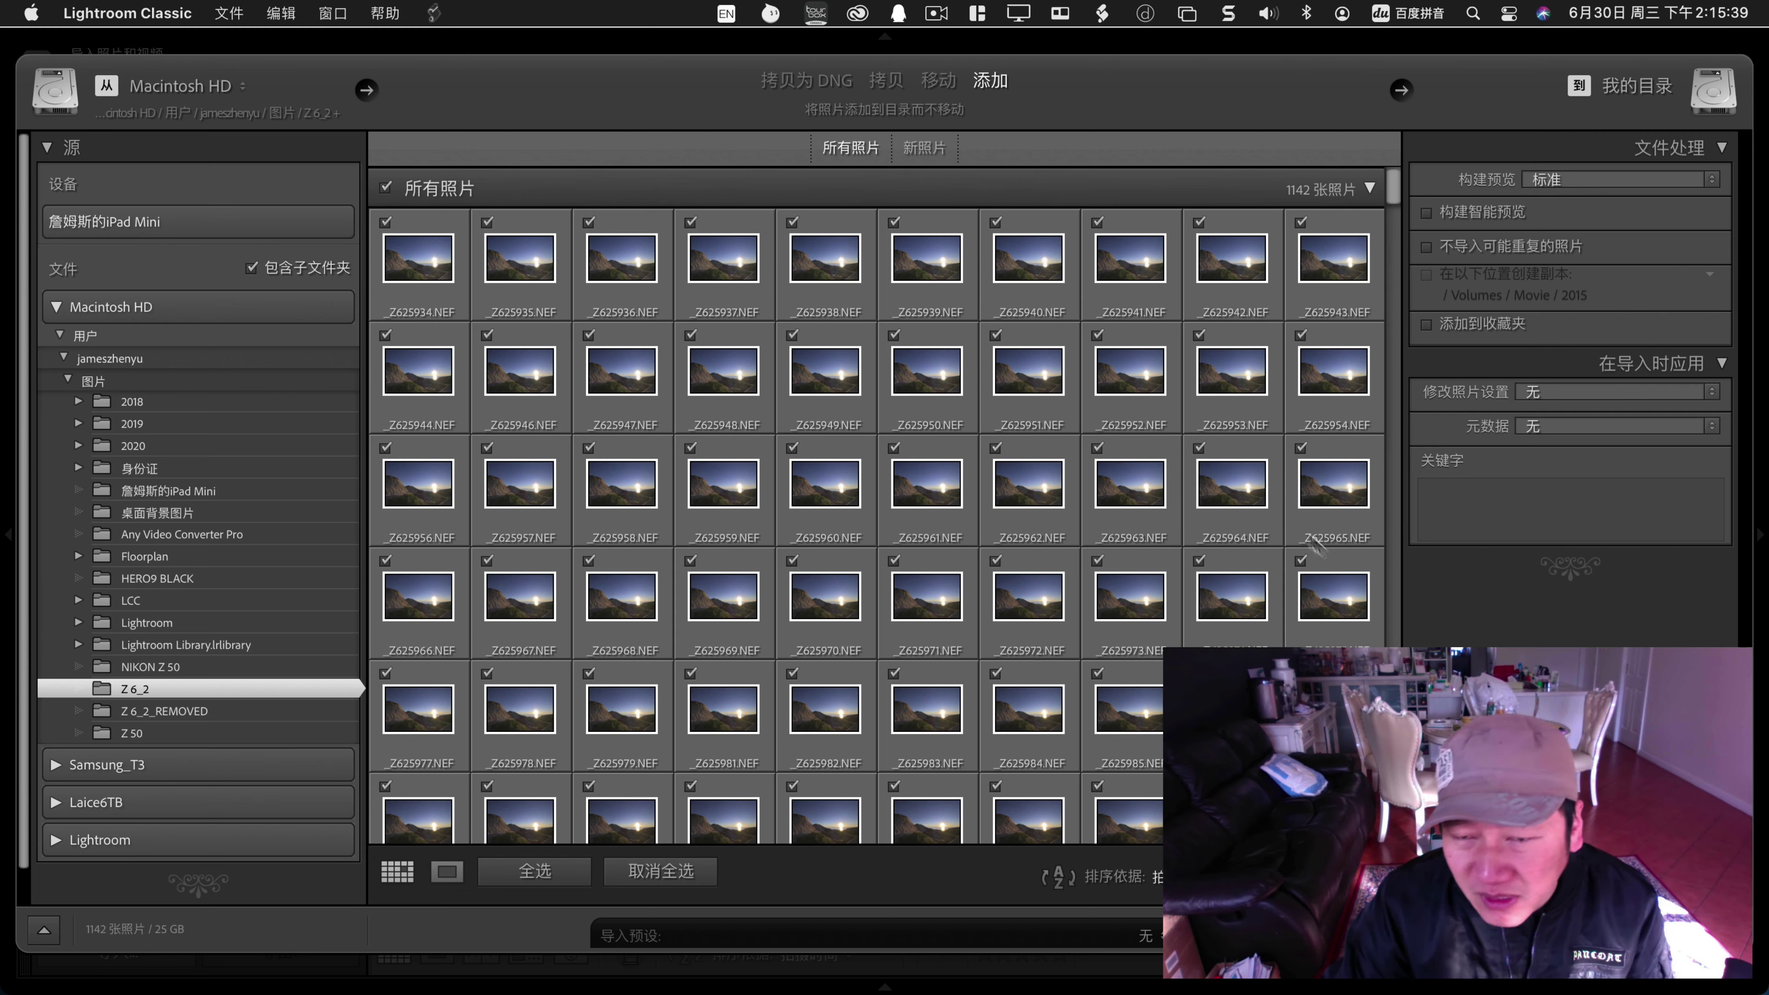
left_click(1693, 919)
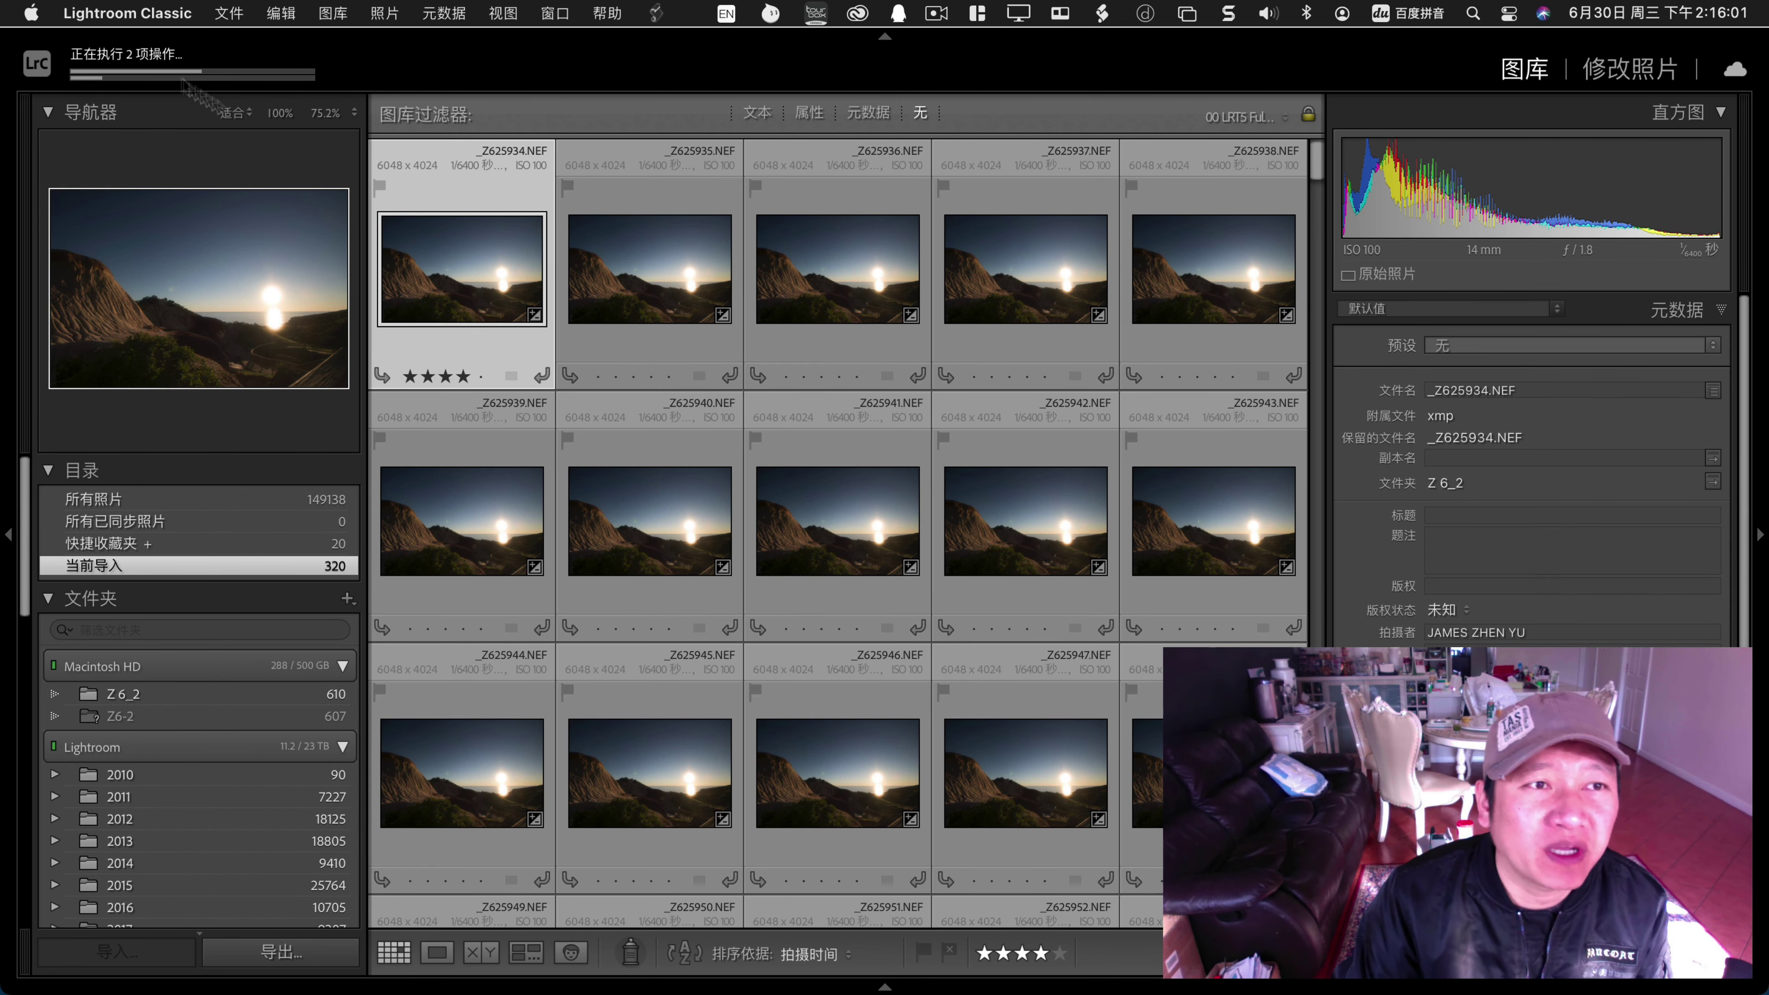
mouse_move(1028, 256)
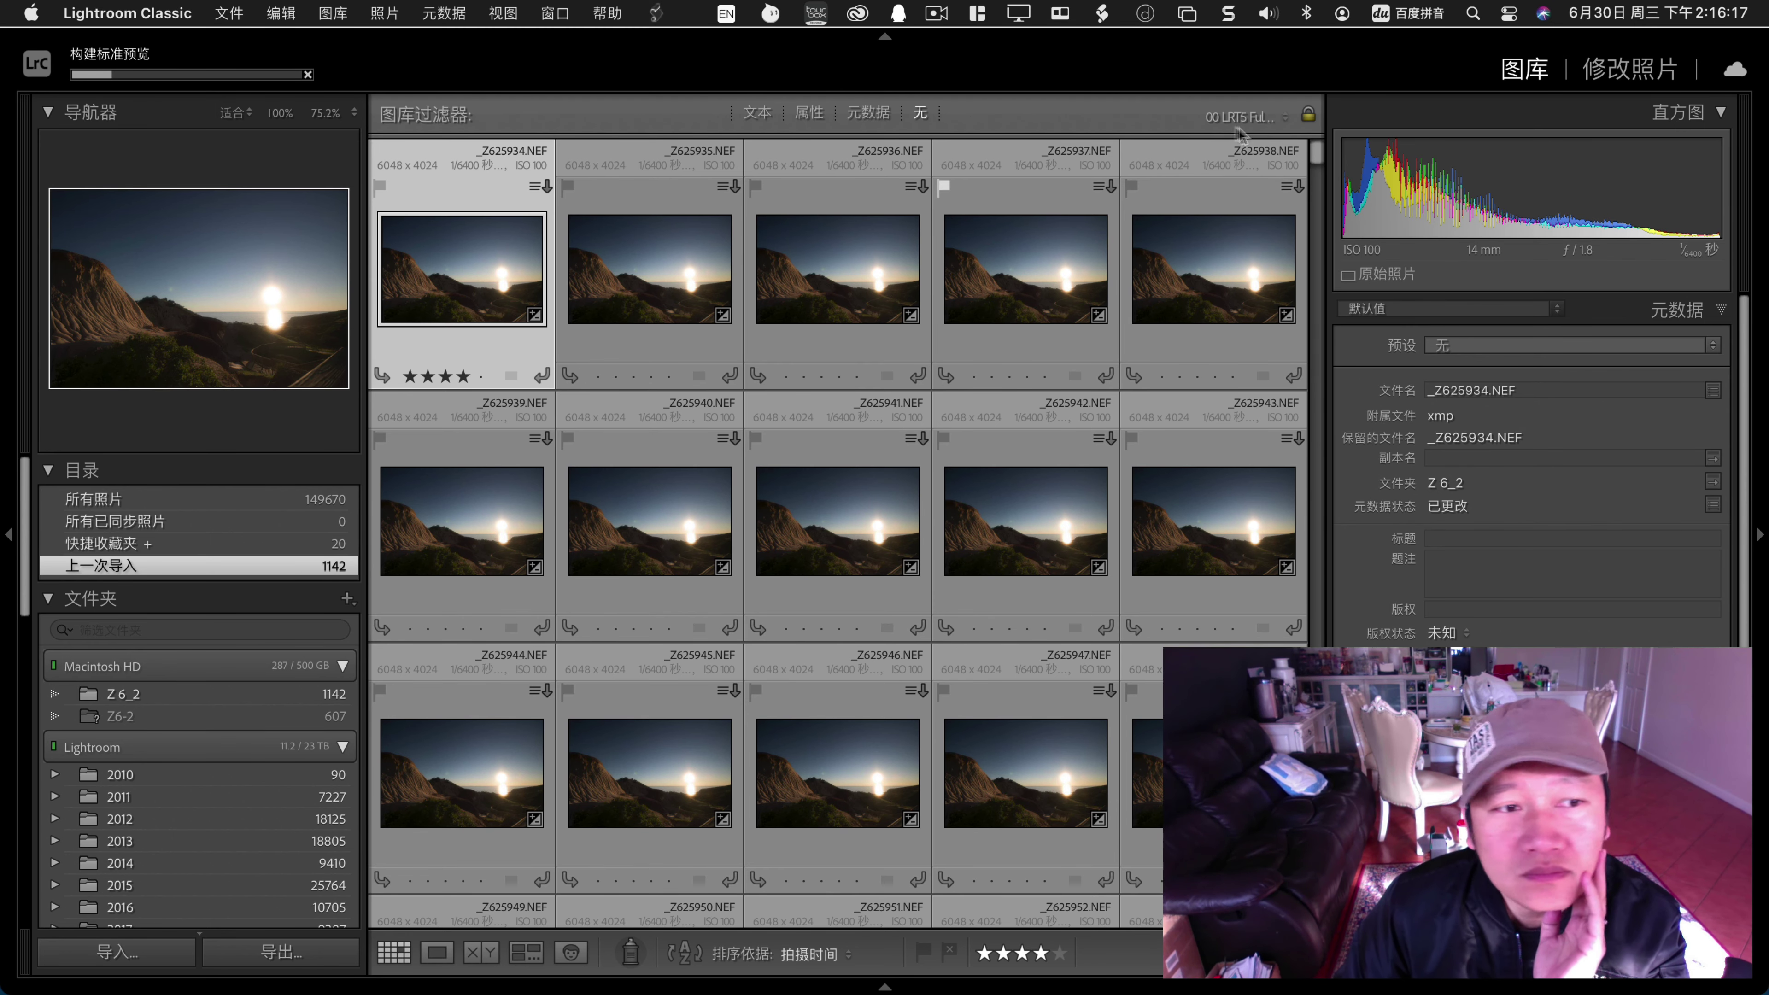
left_click(1281, 120)
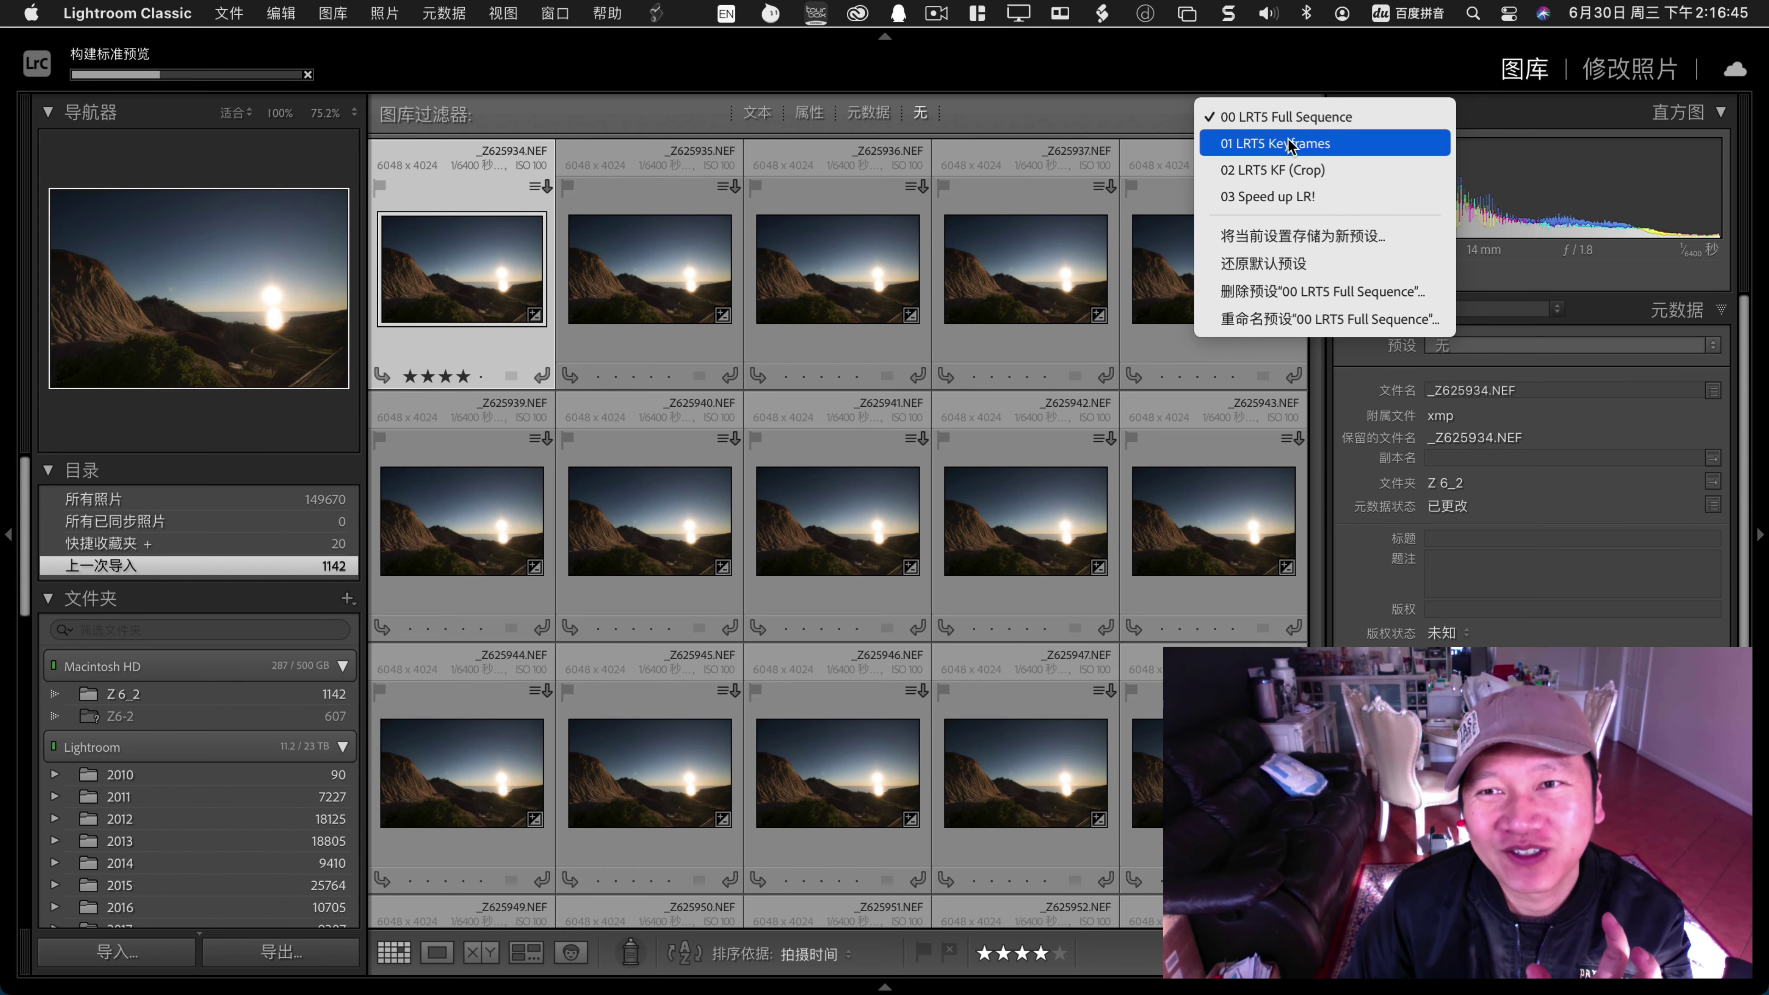
Filter the Library grid with the '01 LRT5 Keyframes' preset to show only four-star keyframes.
left_click(1287, 144)
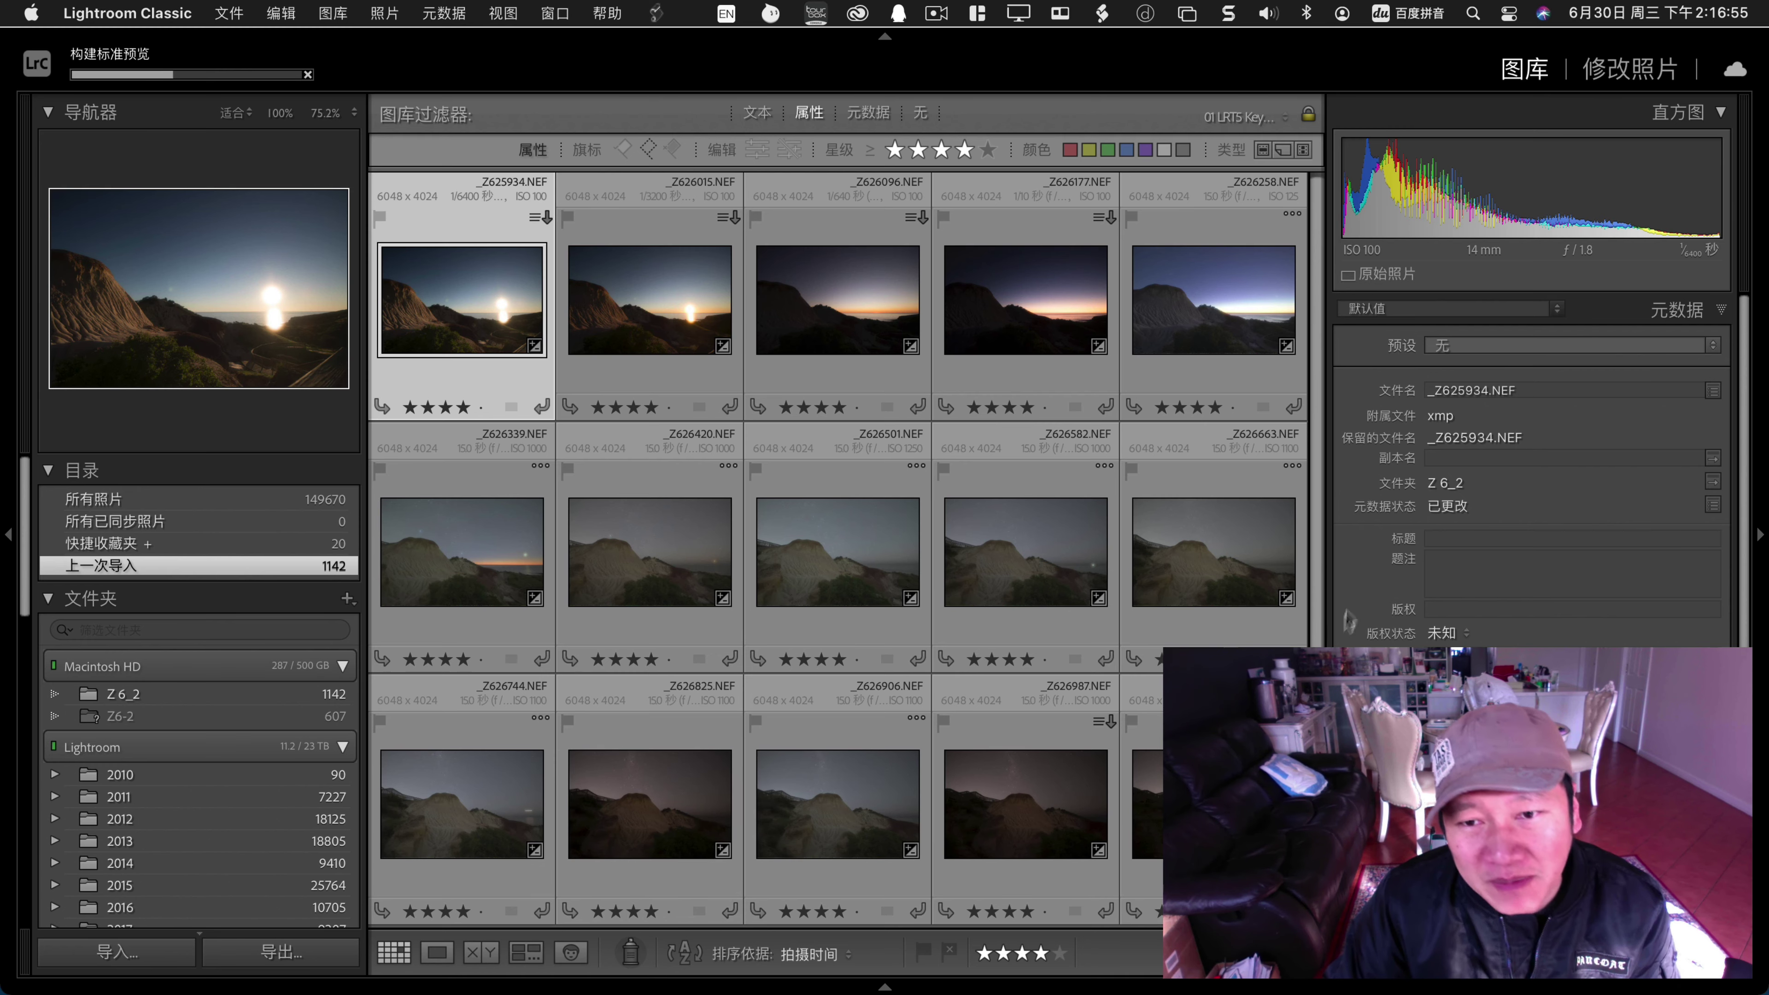
Edit keyframe _Z625934.NEF to highlights −44, shadows +100 and exposure +0.05, then return to the grid.
double_click(492, 324)
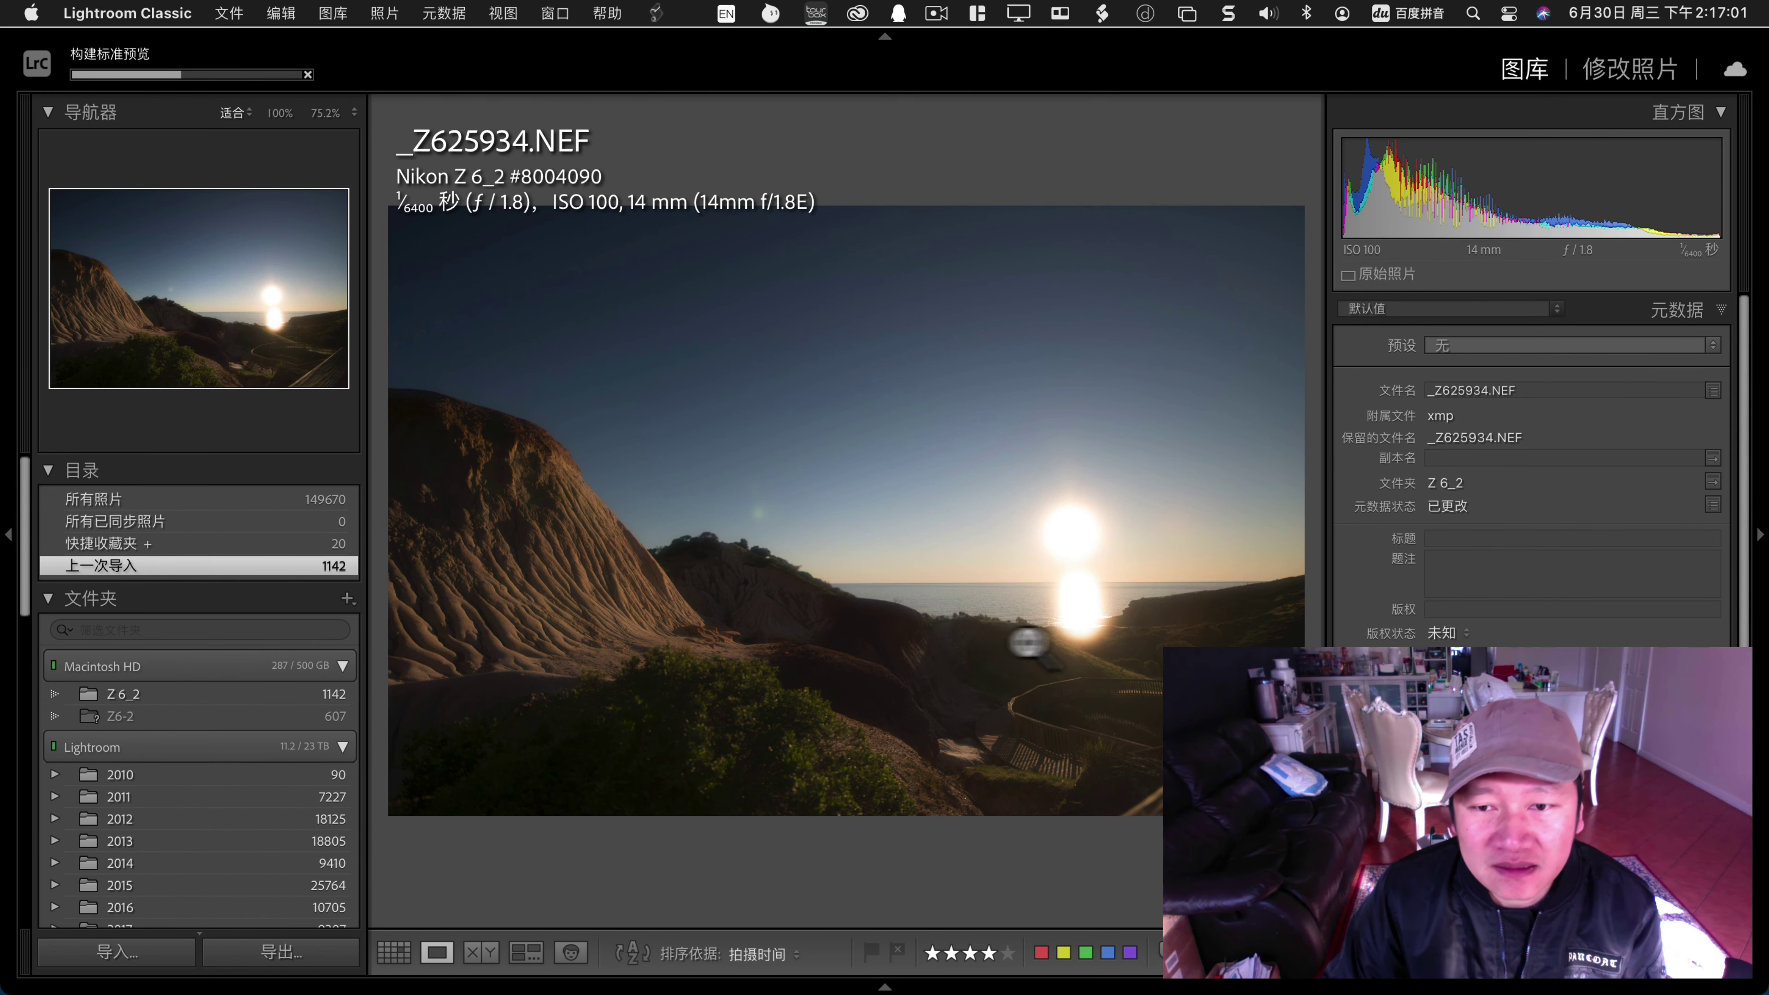
left_click(1591, 73)
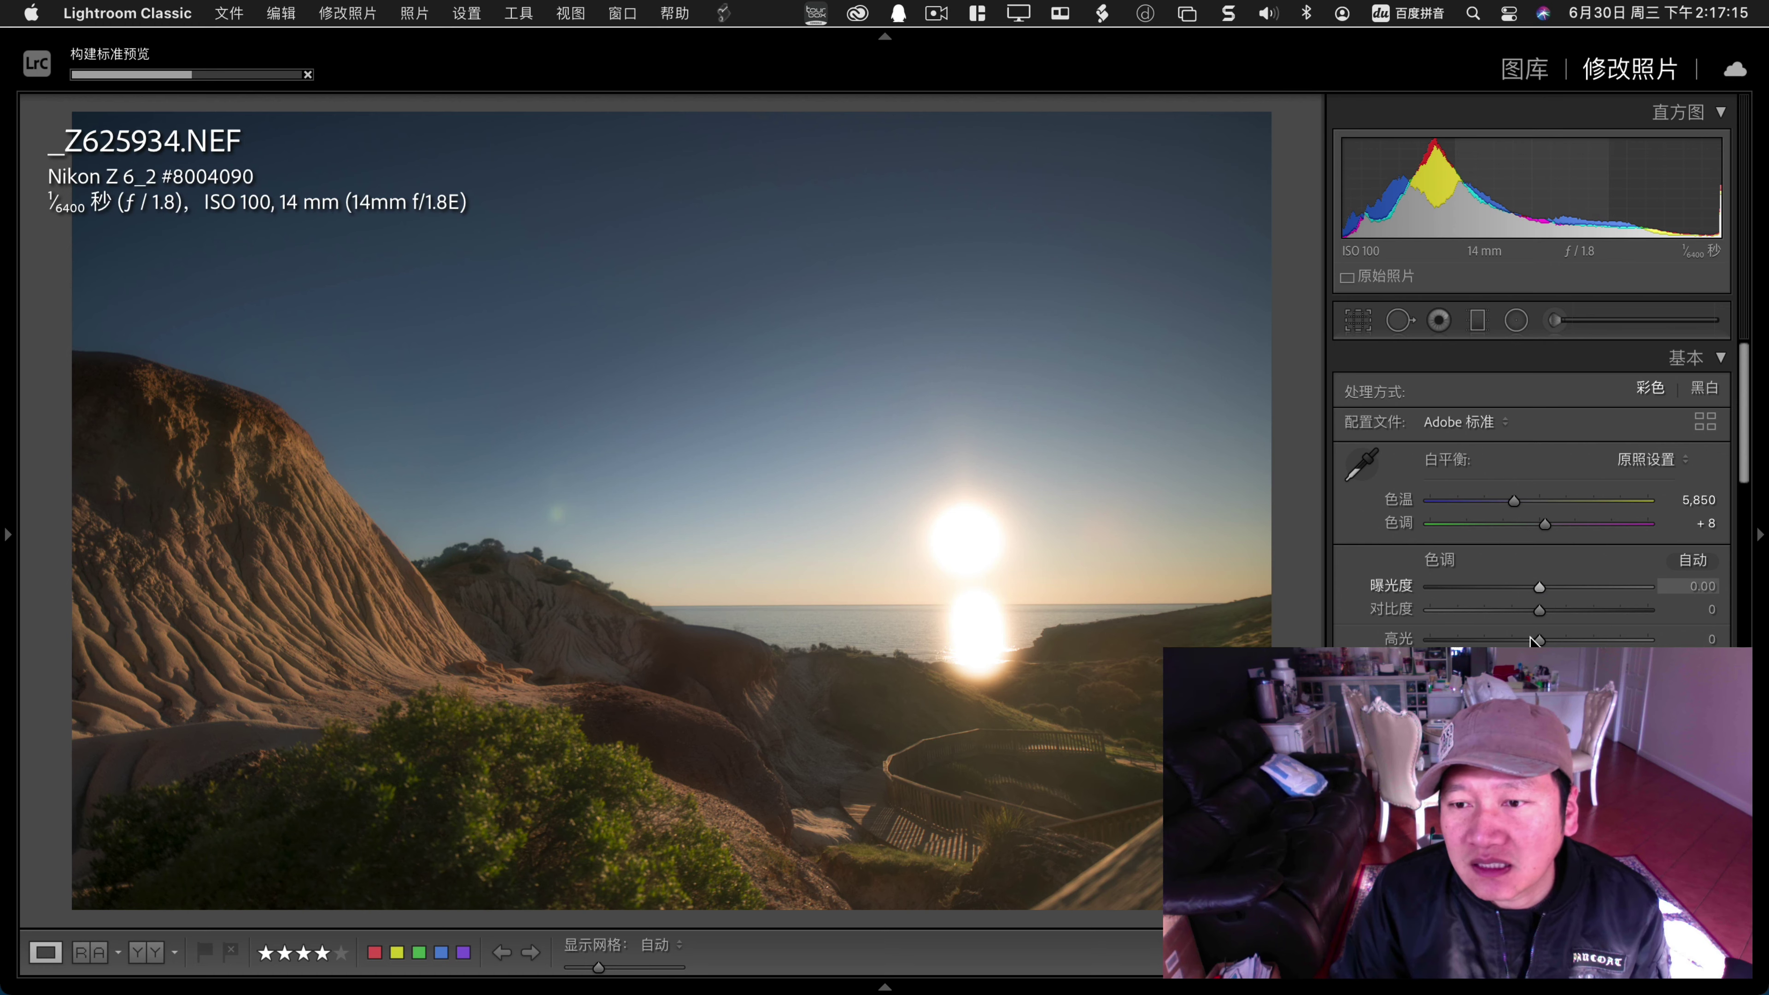
left_click_drag(1539, 639, 1500, 640)
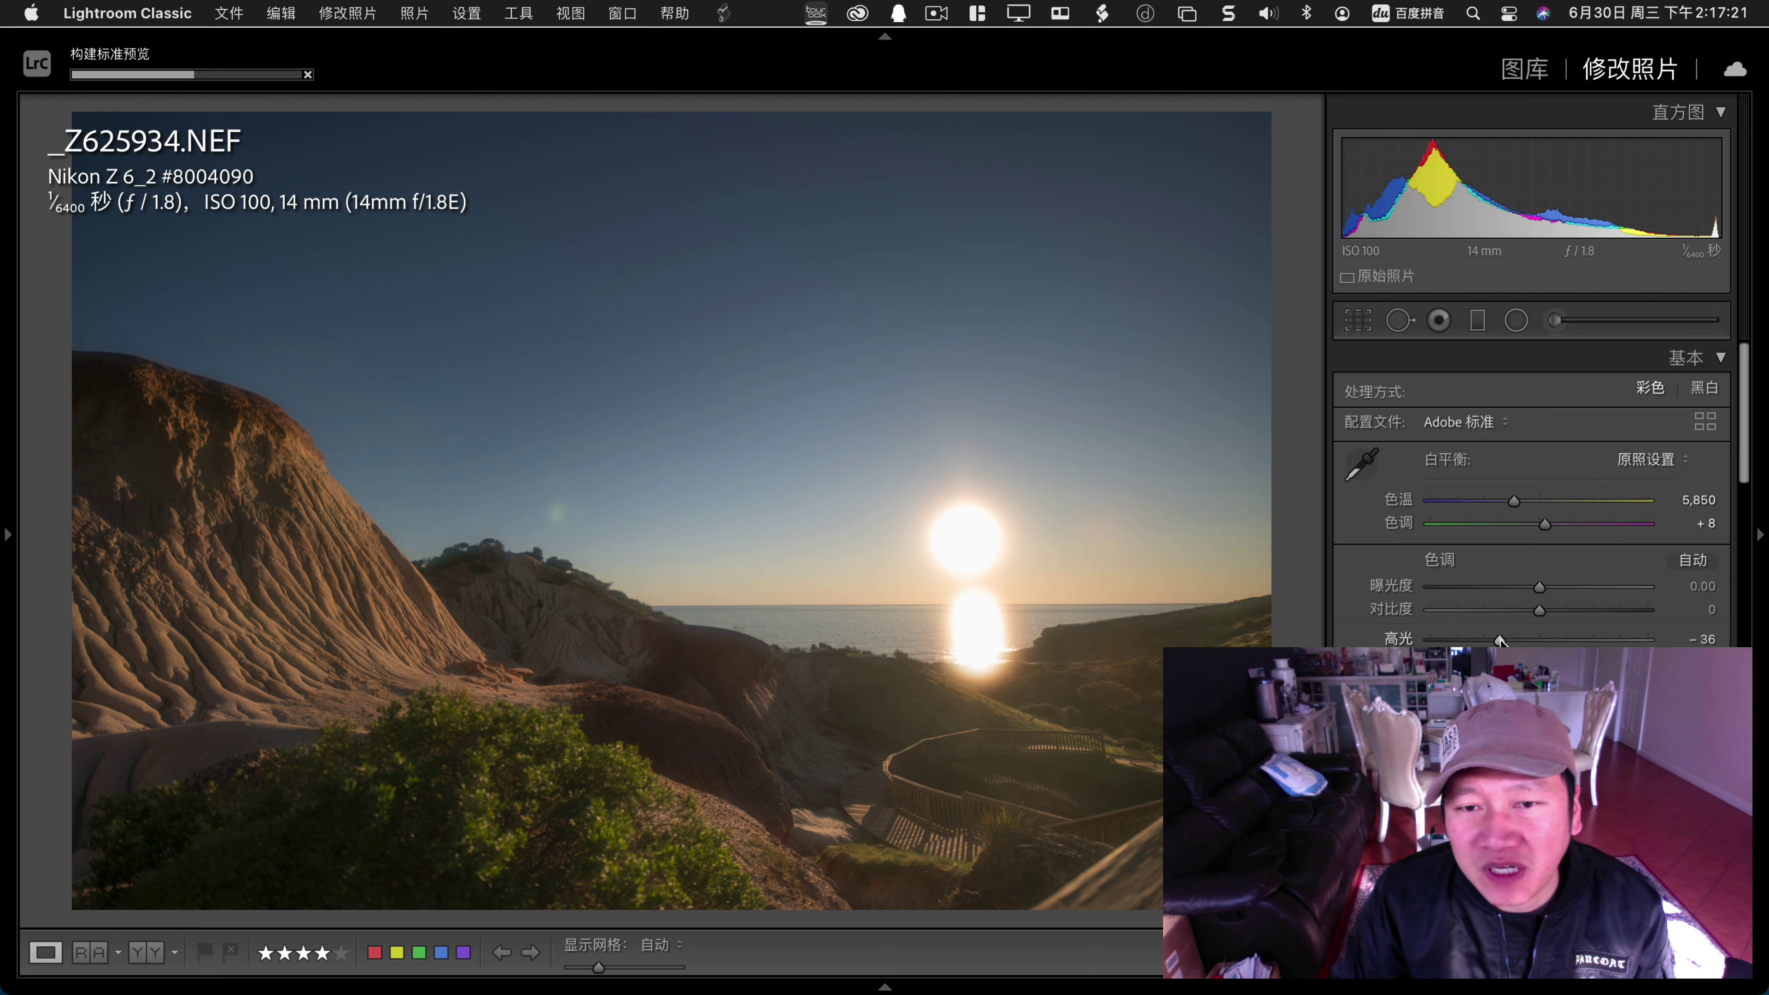
left_click_drag(1501, 640, 1427, 640)
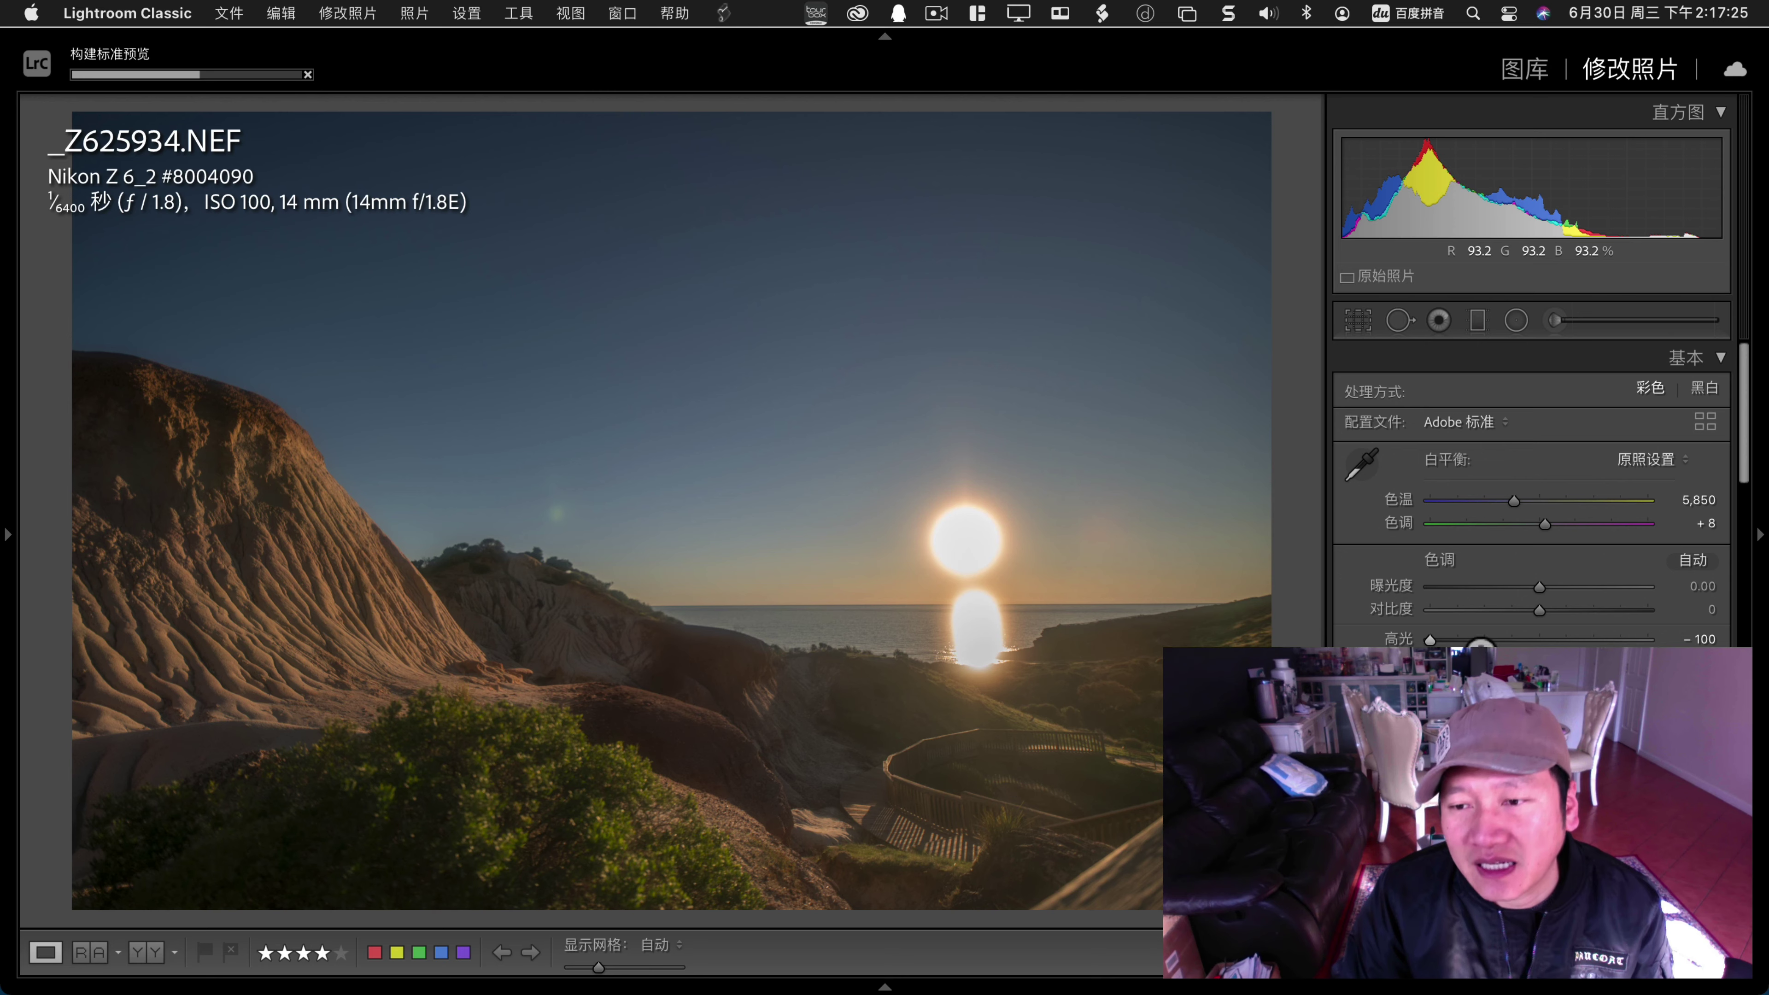
left_click(1479, 640)
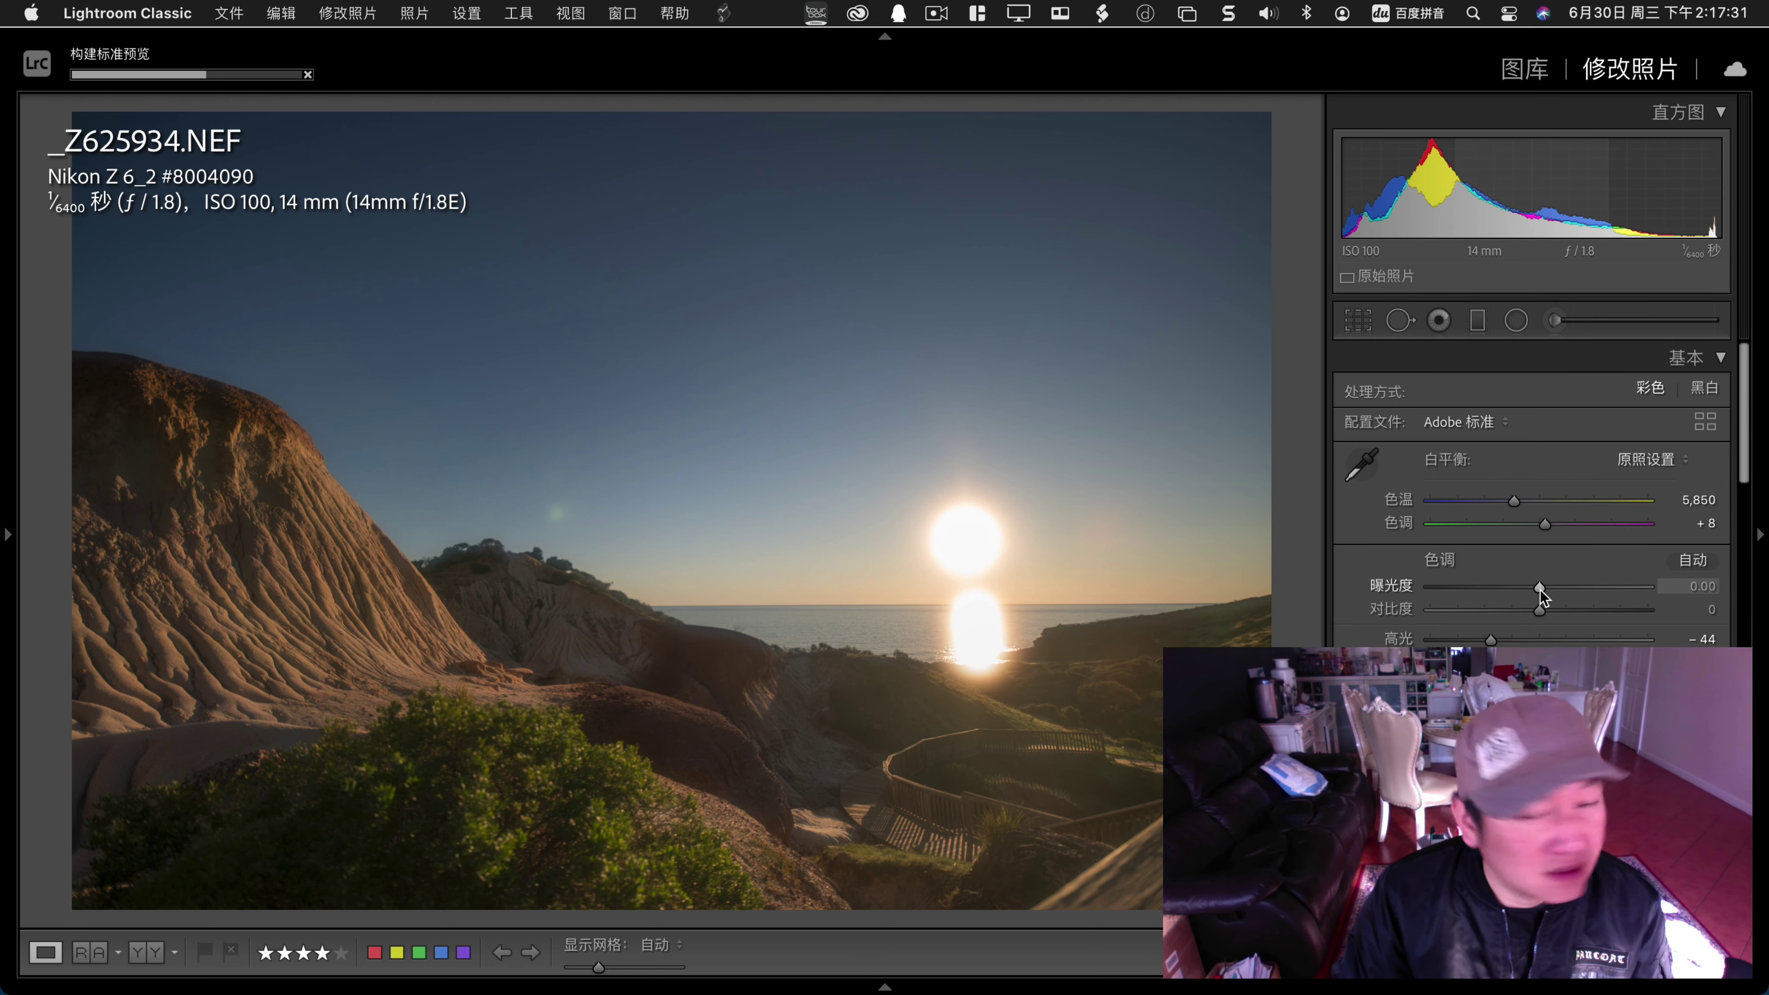
left_click_drag(1540, 589, 1542, 589)
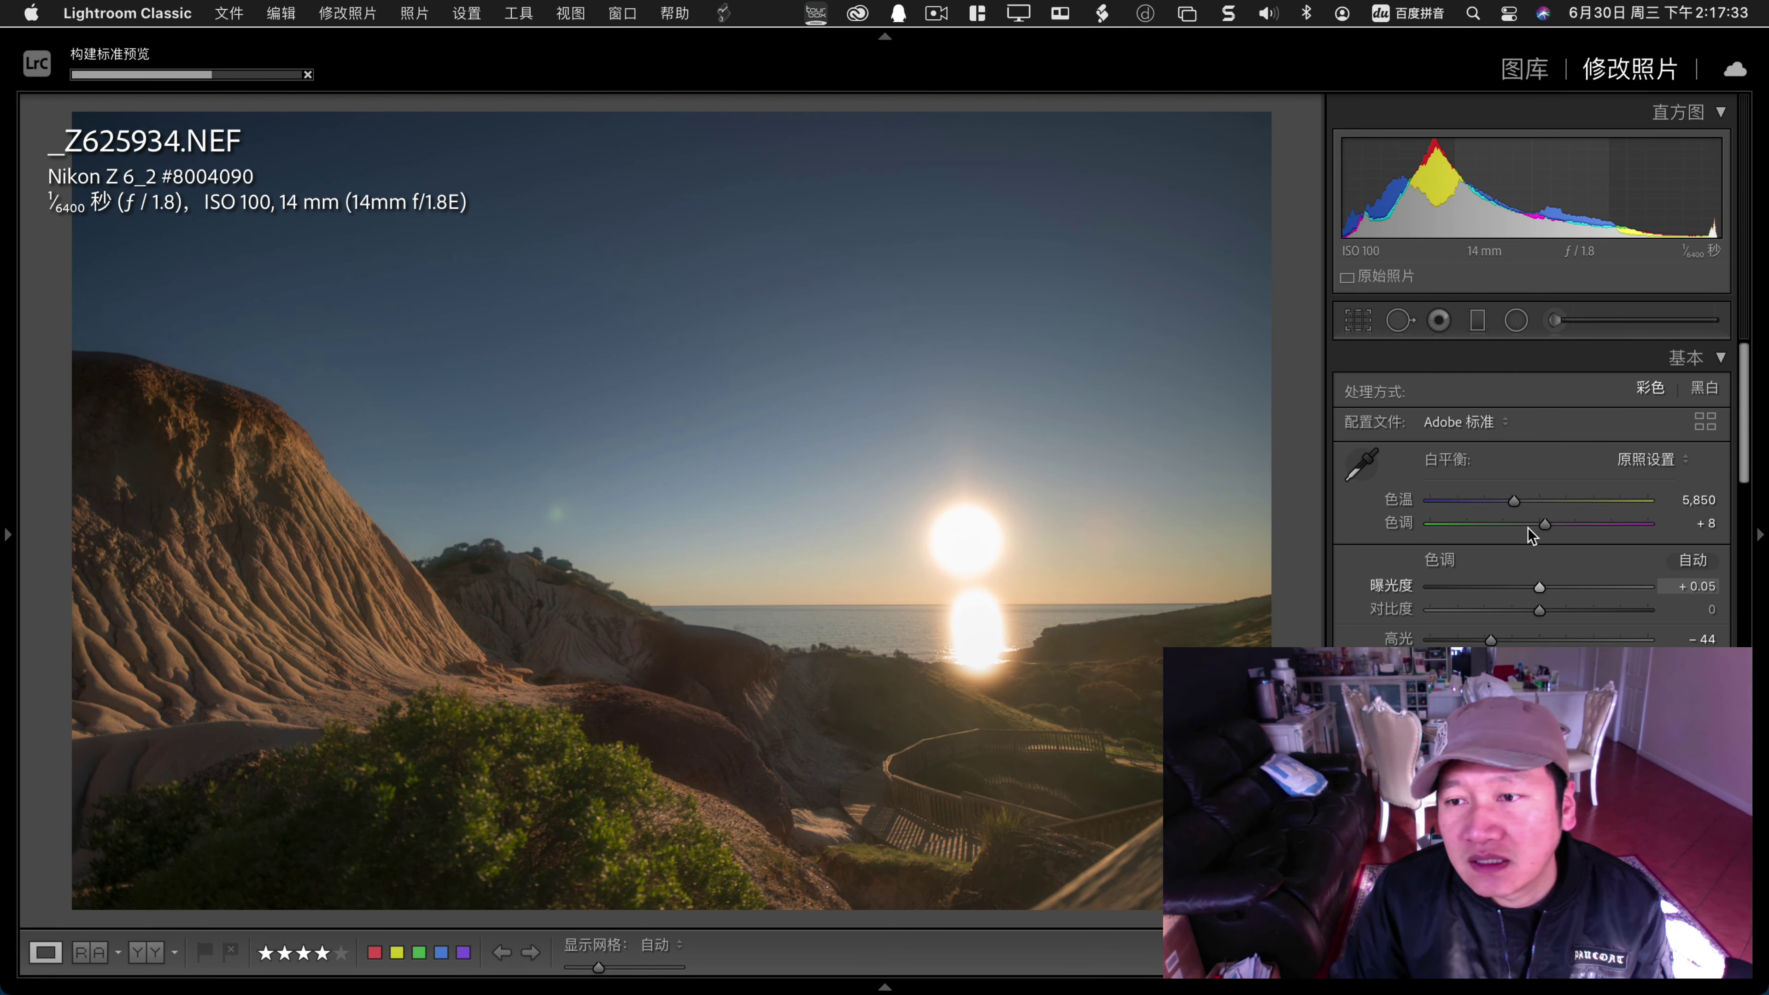
scroll(1516, 500, "down", 1)
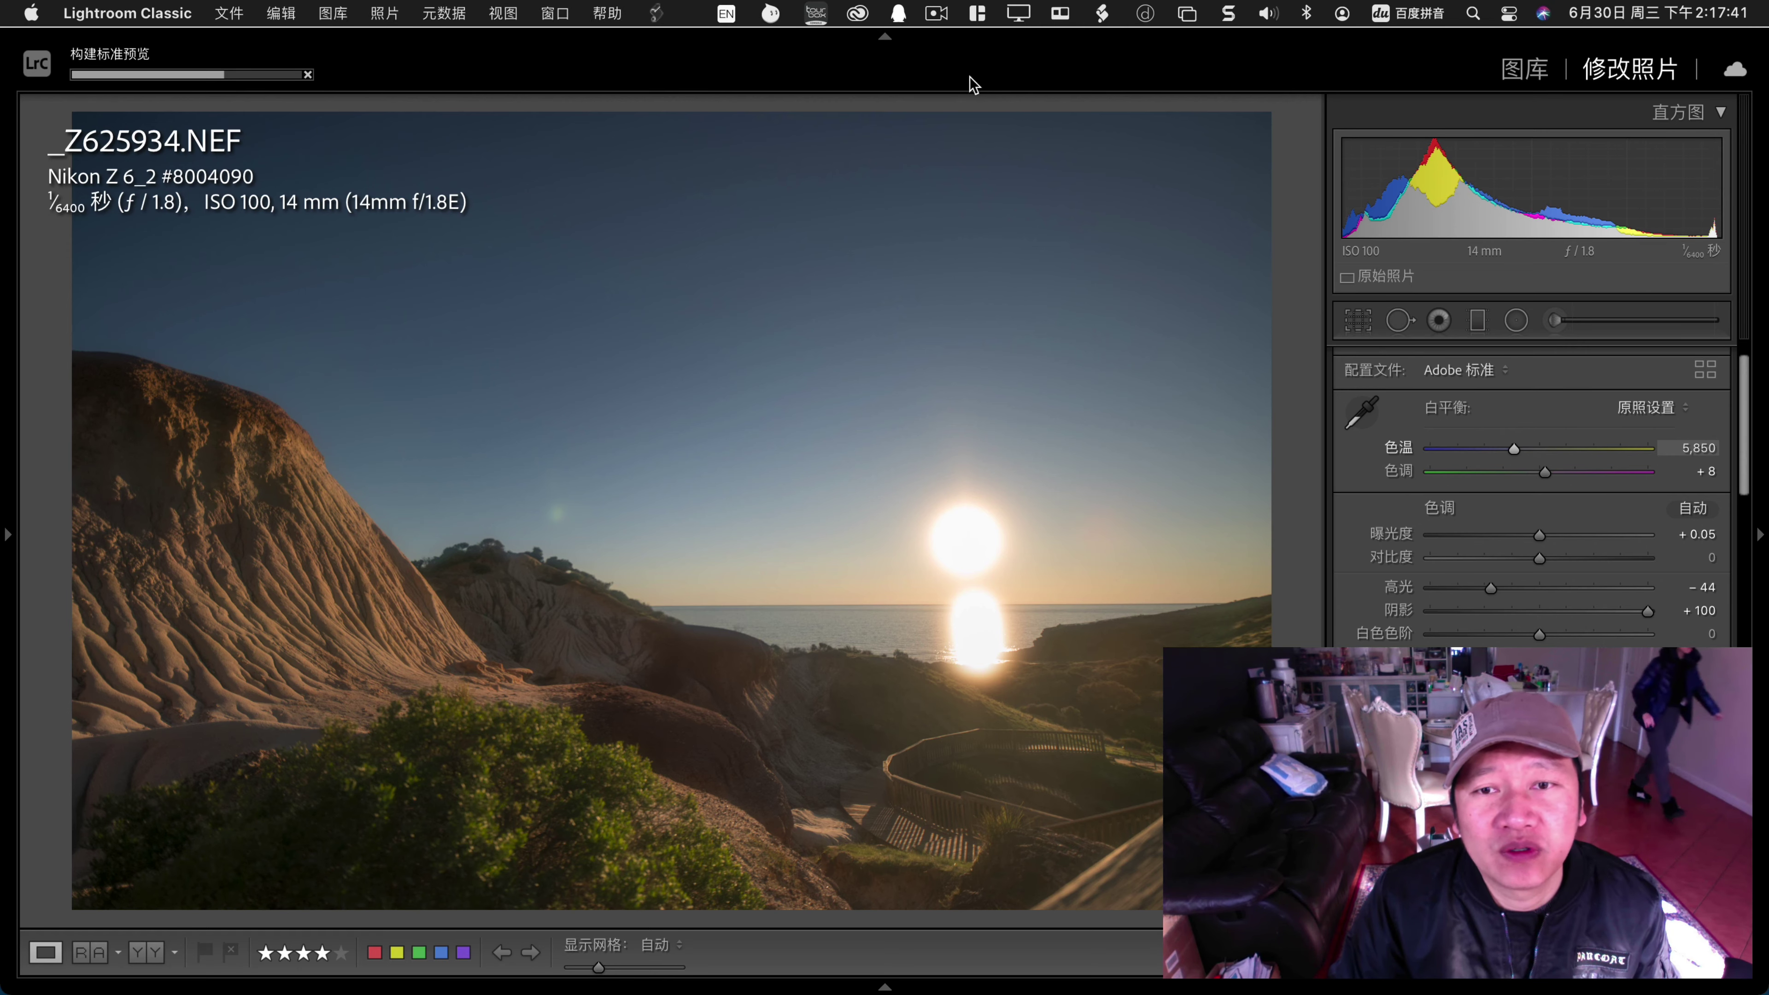
key("g")
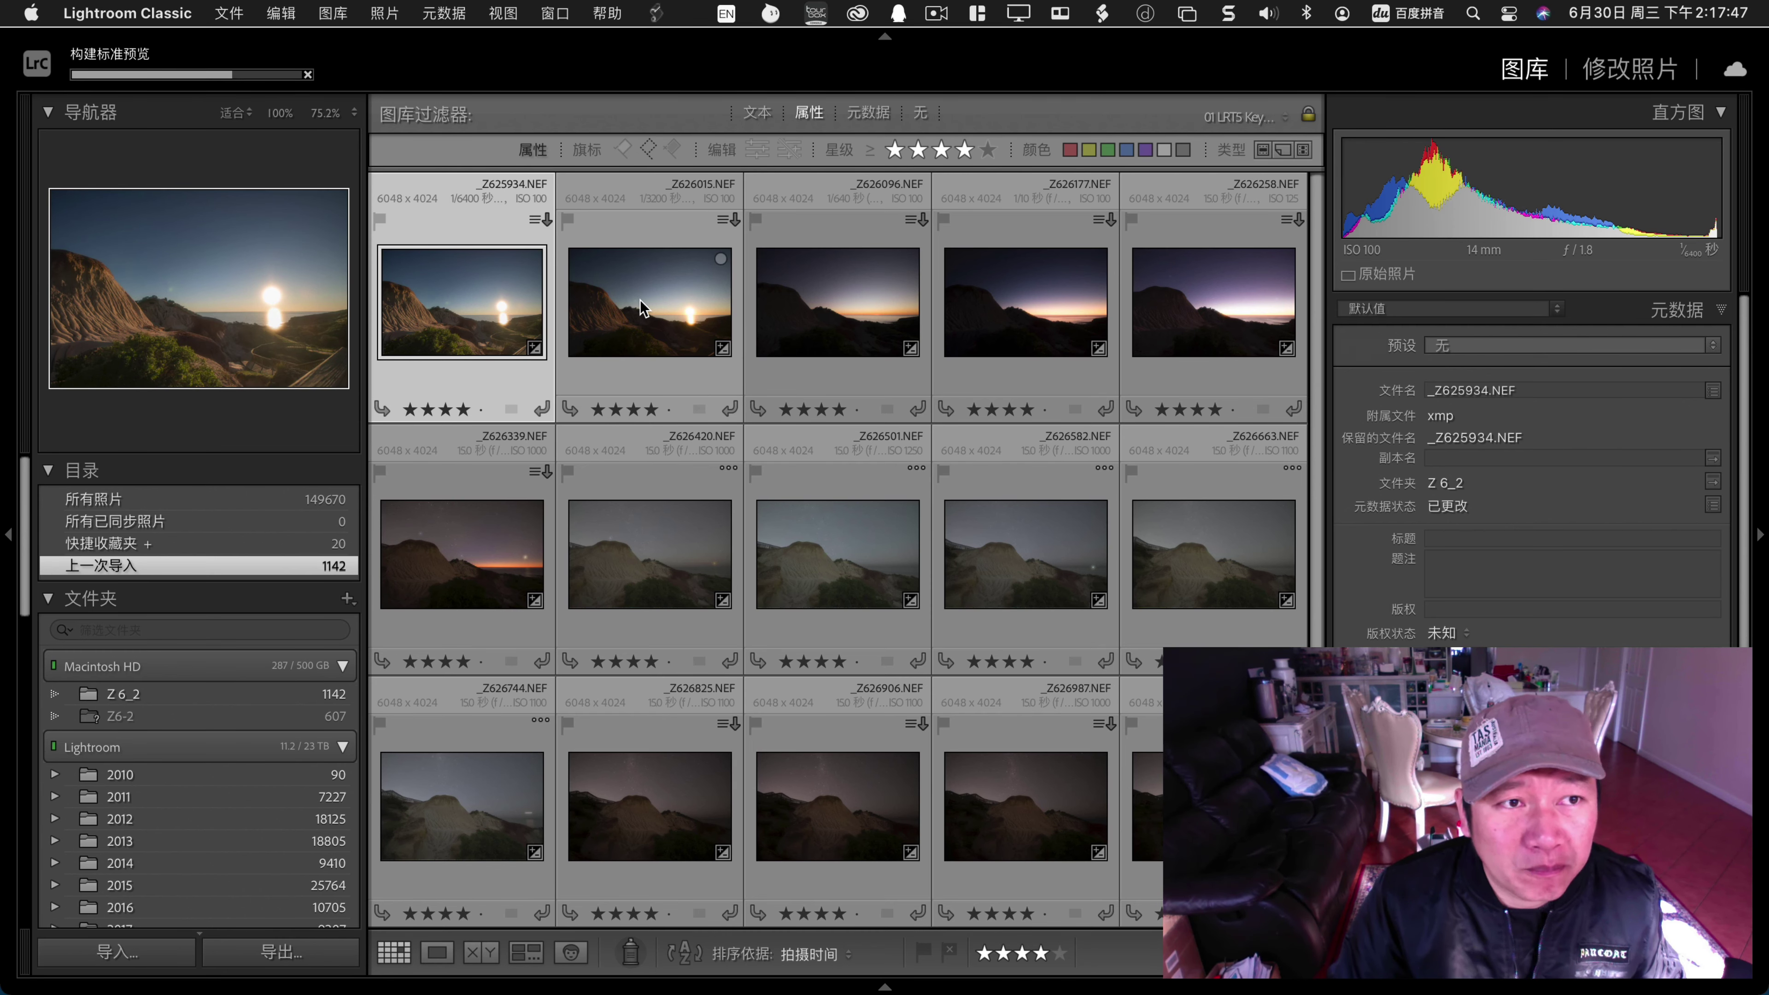
Sync the first keyframe's edits onto _Z626015.NEF via 01 LRTimelapse Sync Keyframes and bring it into Develop.
left_click(639, 300, "shift")
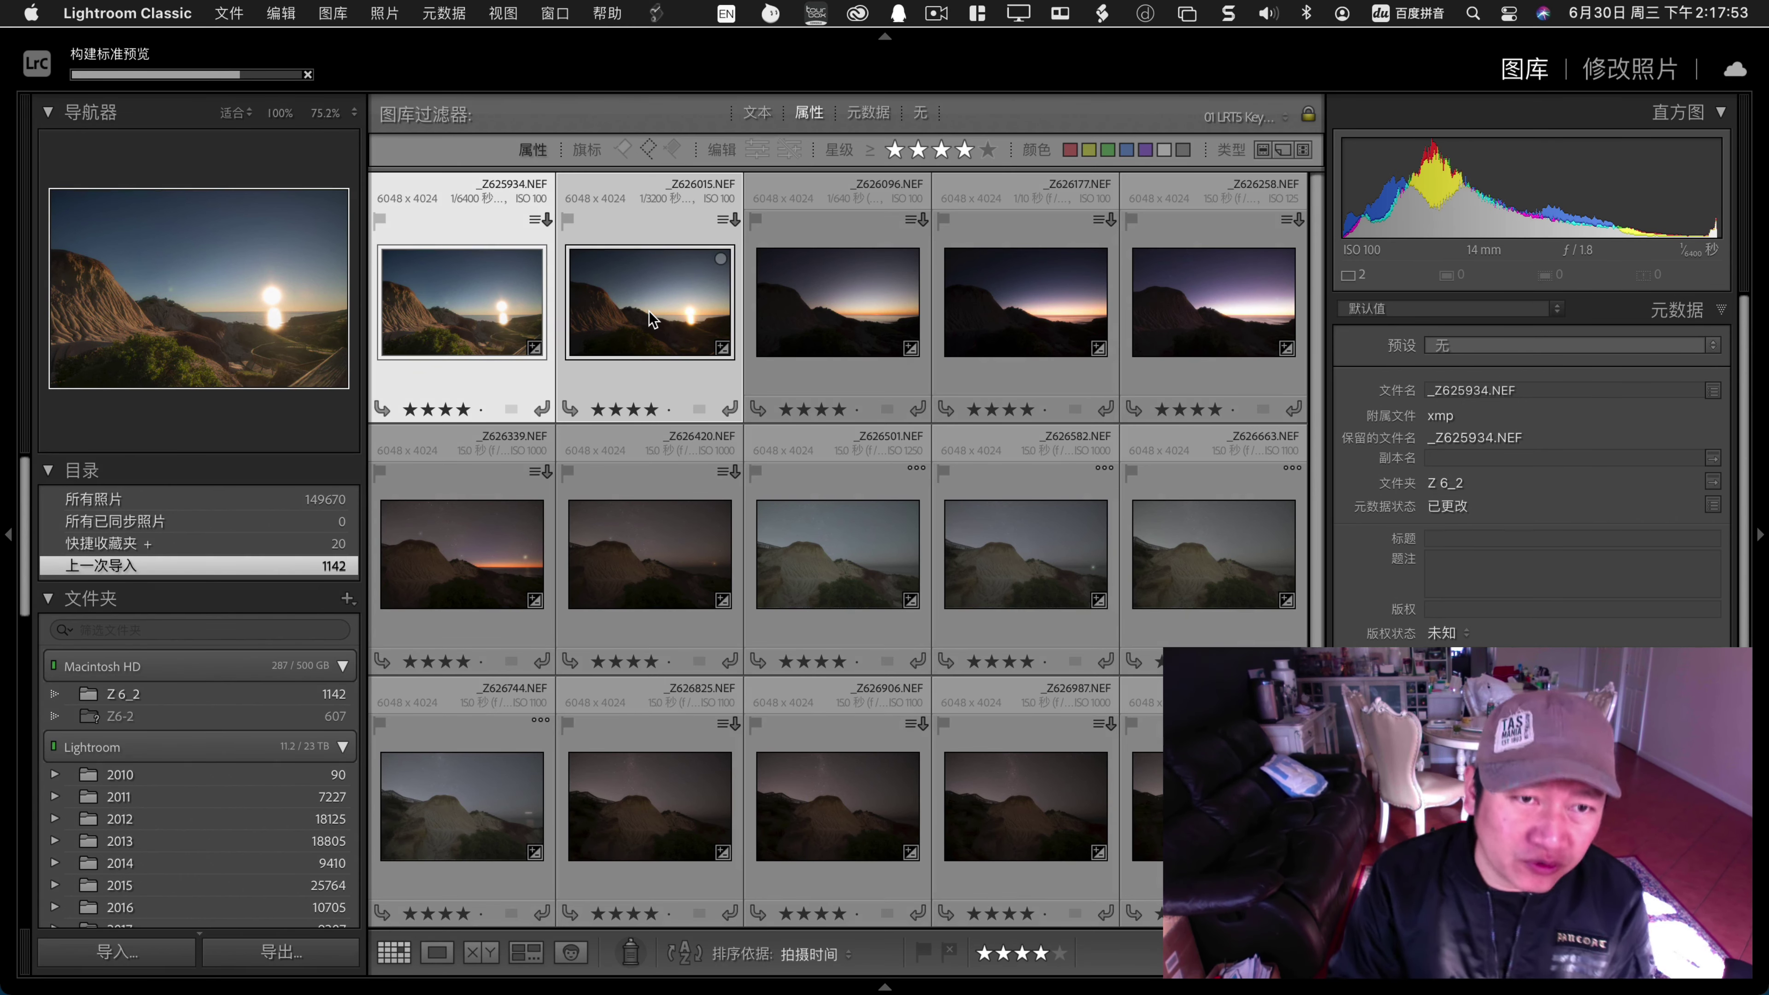
left_click(655, 14)
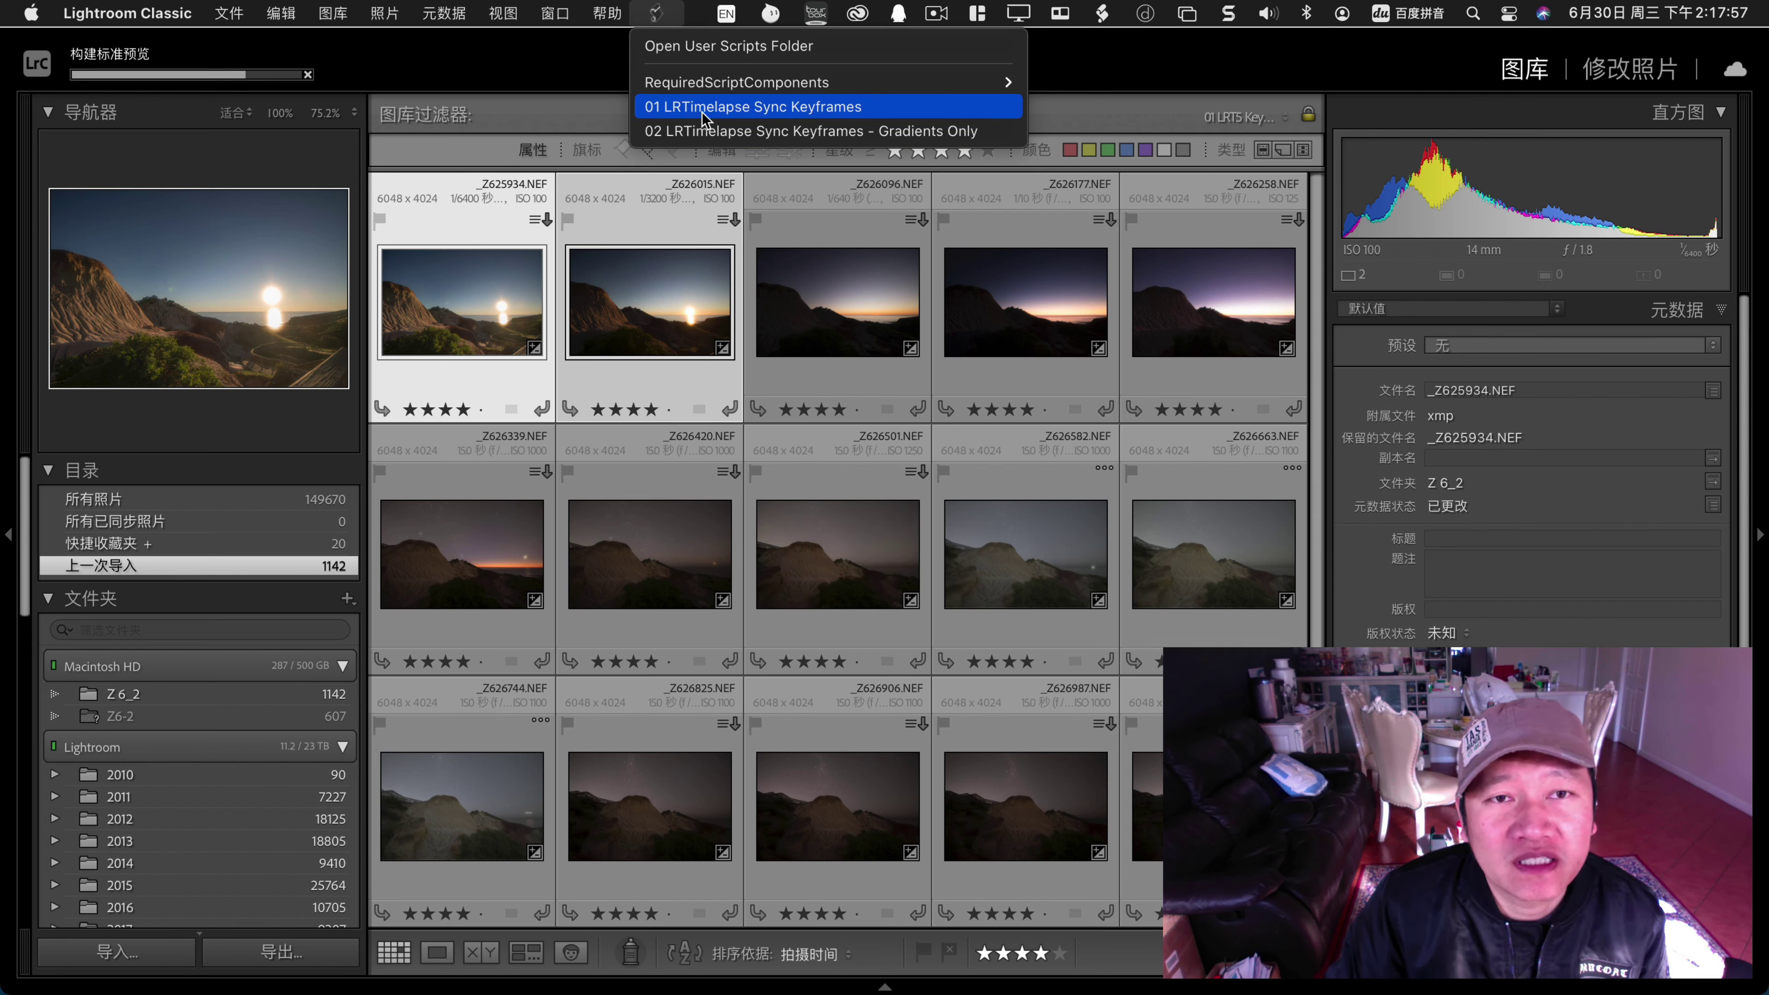
left_click(818, 112)
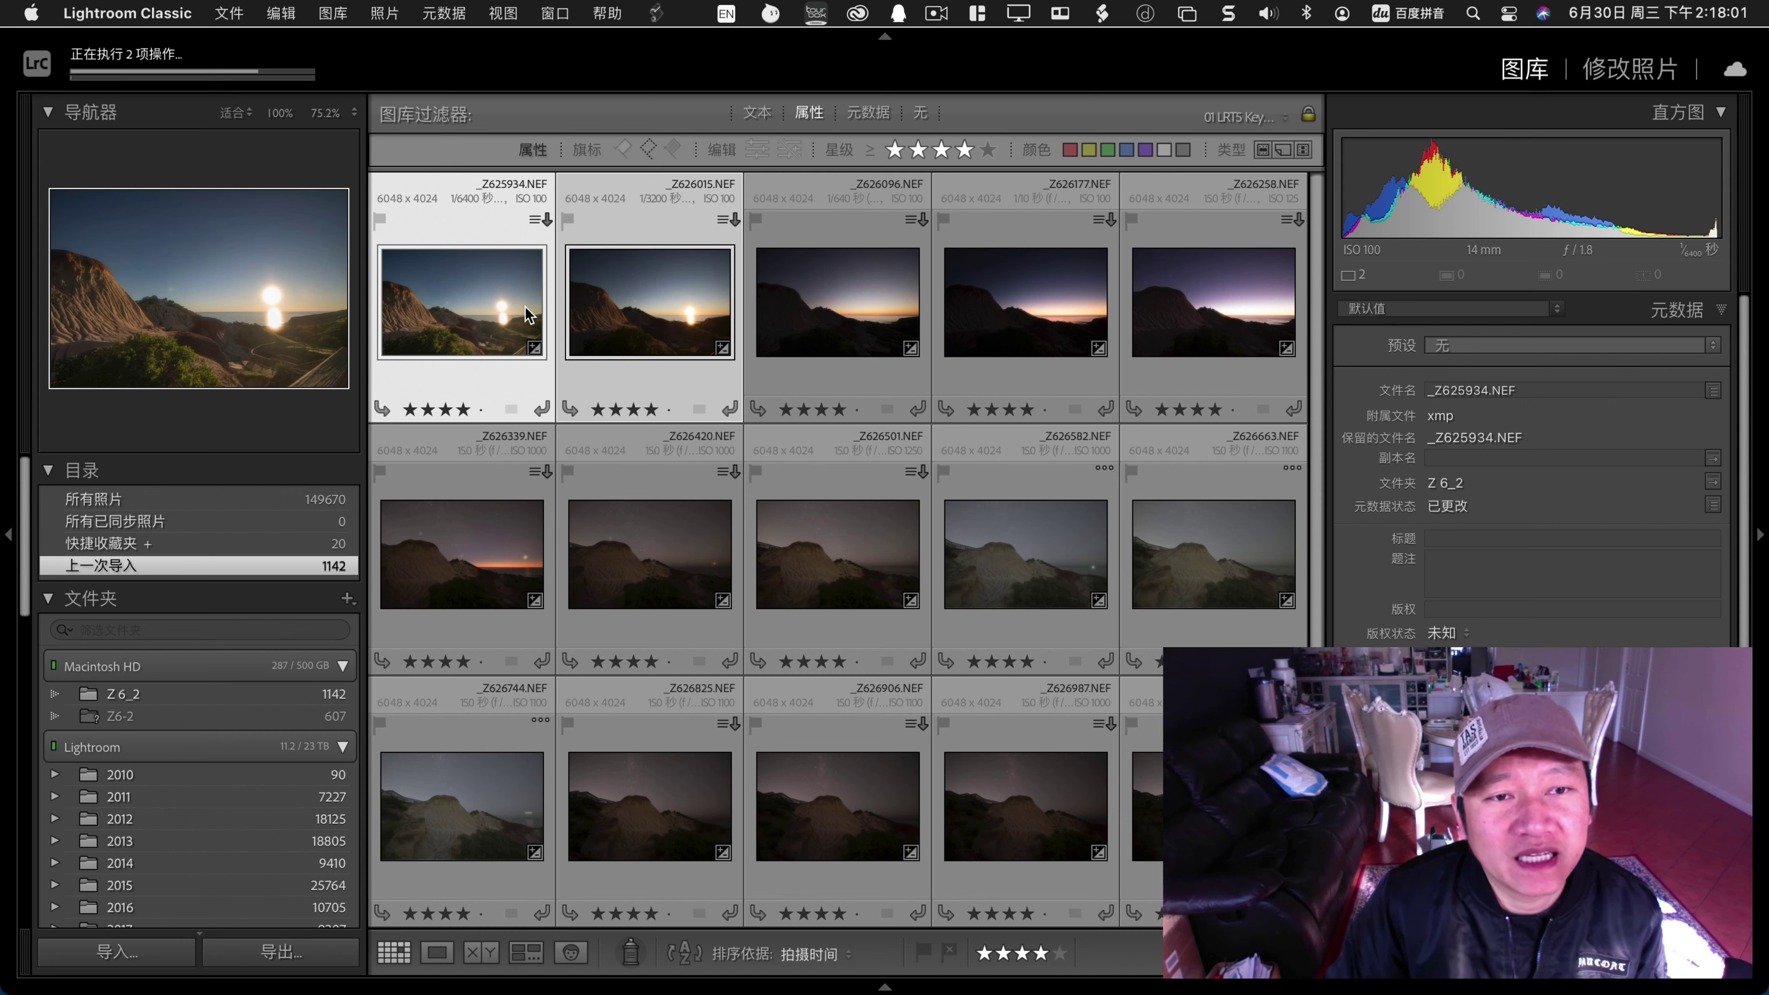
left_click(851, 317)
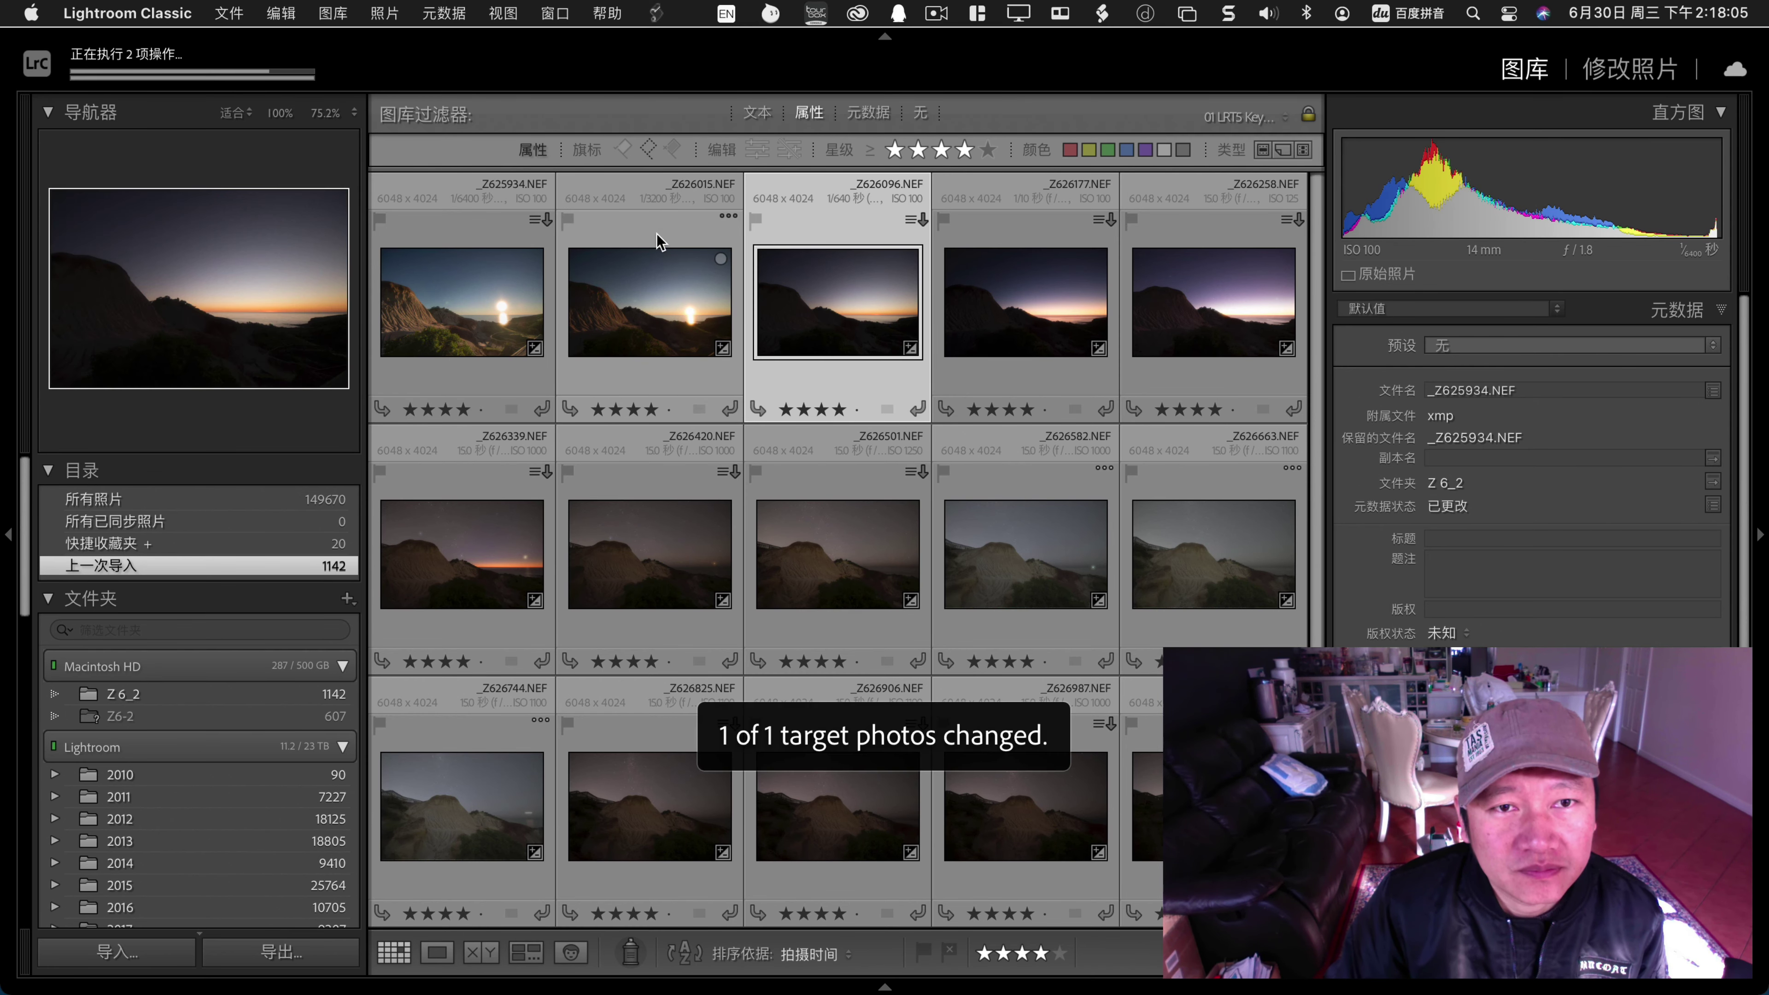
left_click(620, 322)
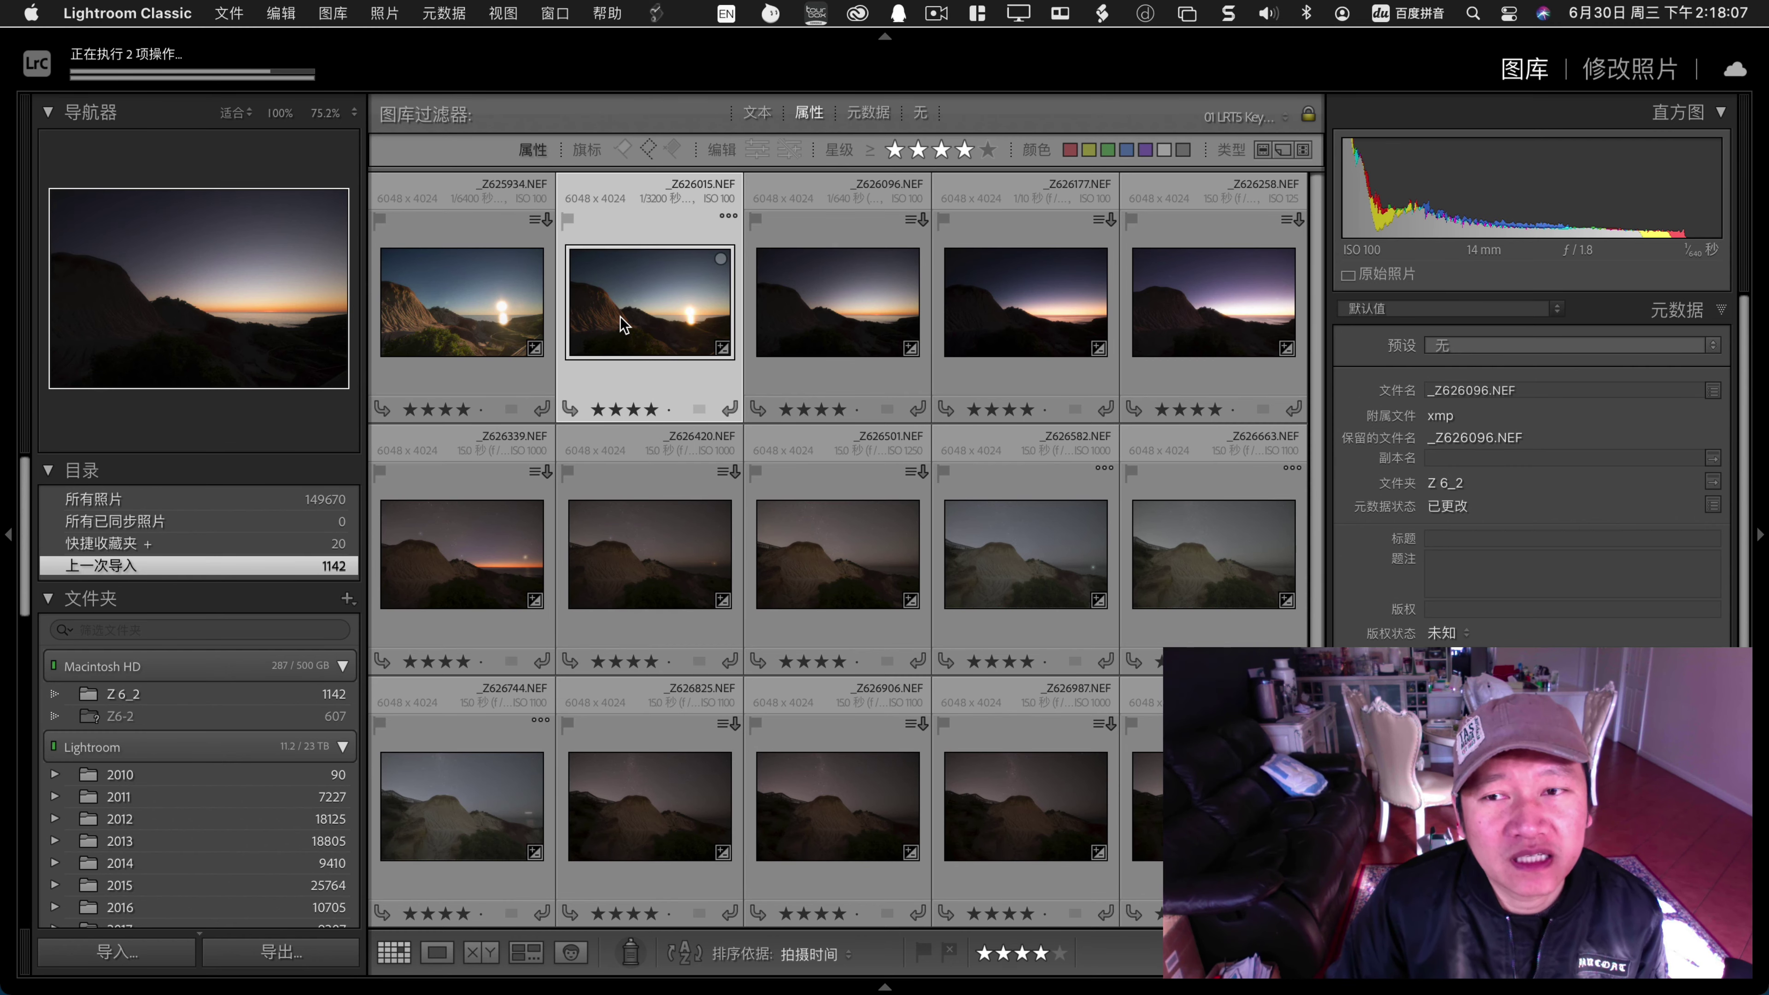
left_click(1652, 70)
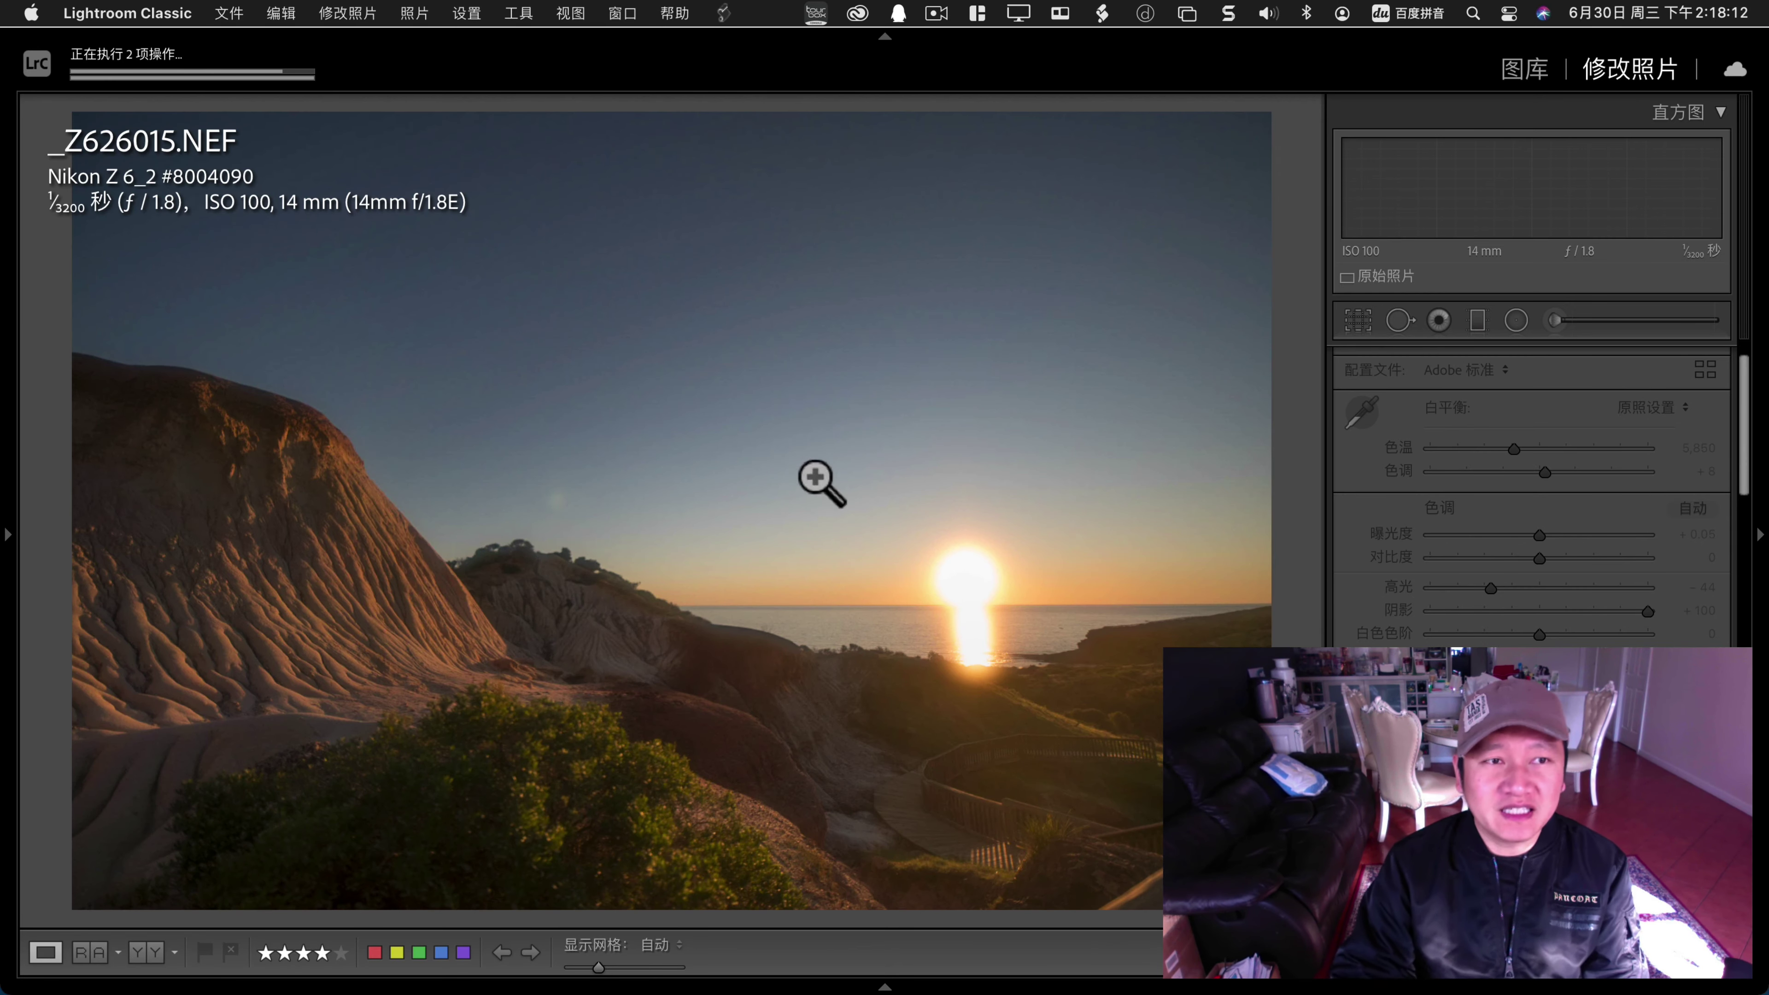
Set keyframe _Z626015.NEF to exposure +0.60, highlights −48 and temperature 6,826, then return to the grid.
left_click_drag(808, 463, 905, 523)
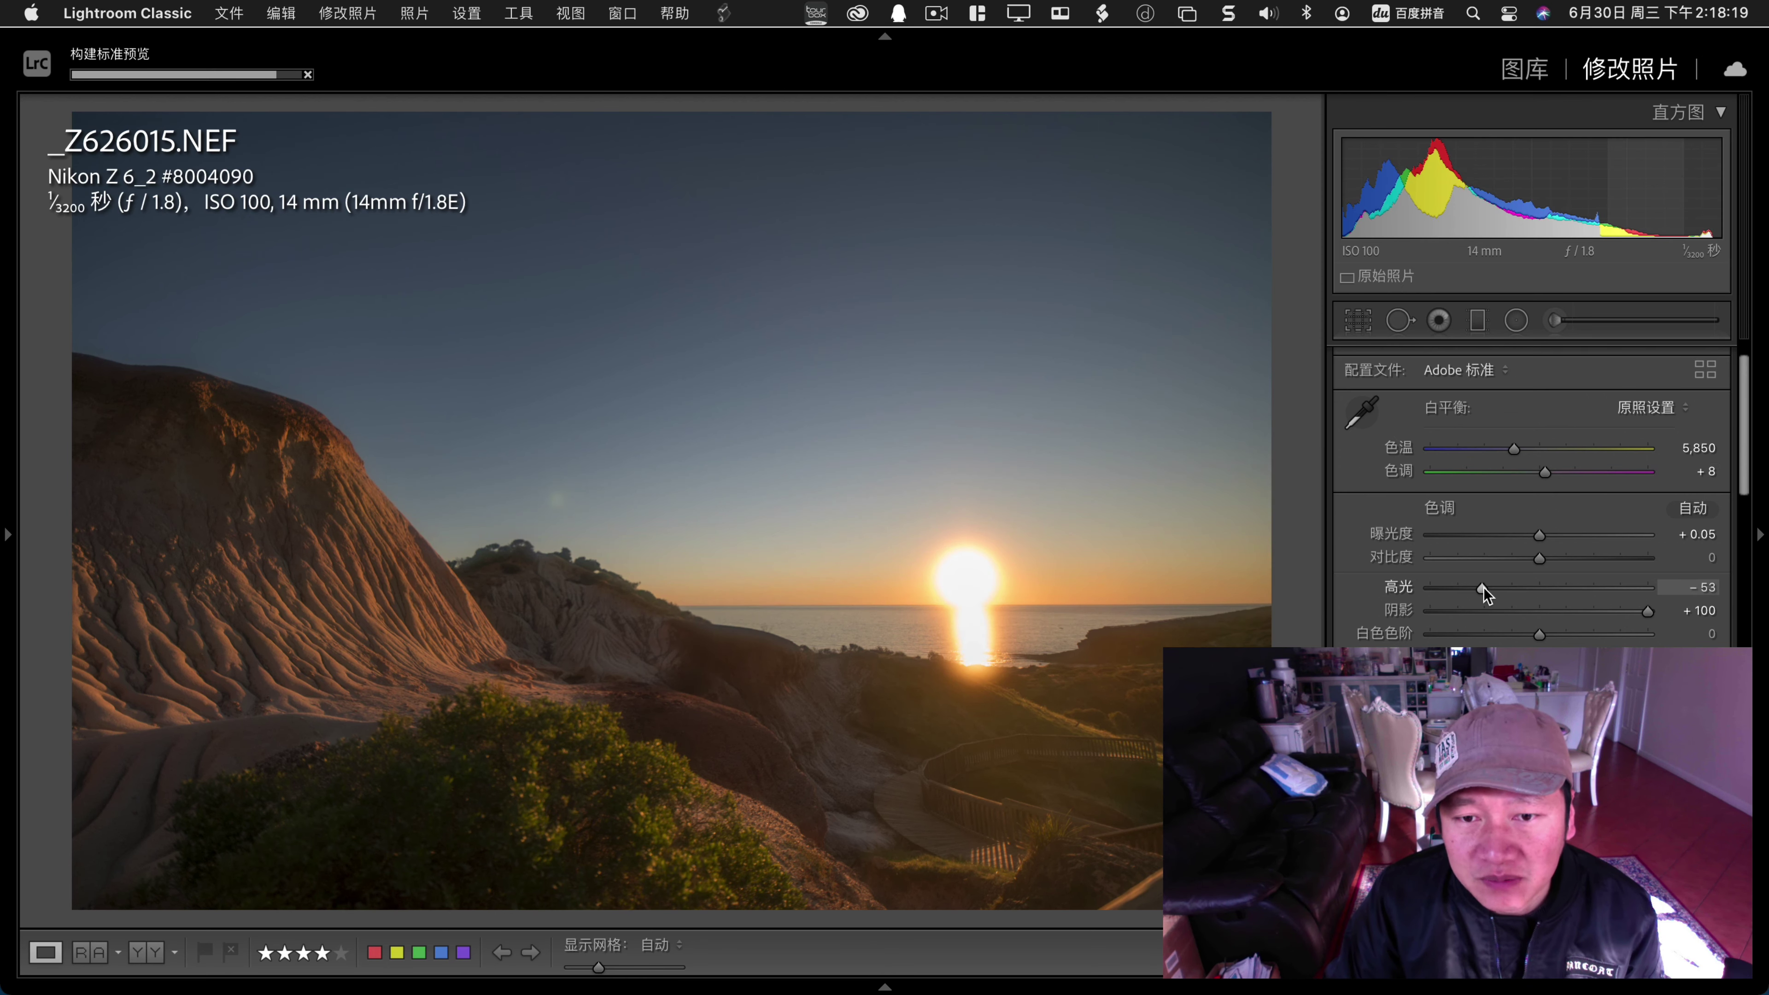
left_click_drag(1487, 587, 1499, 587)
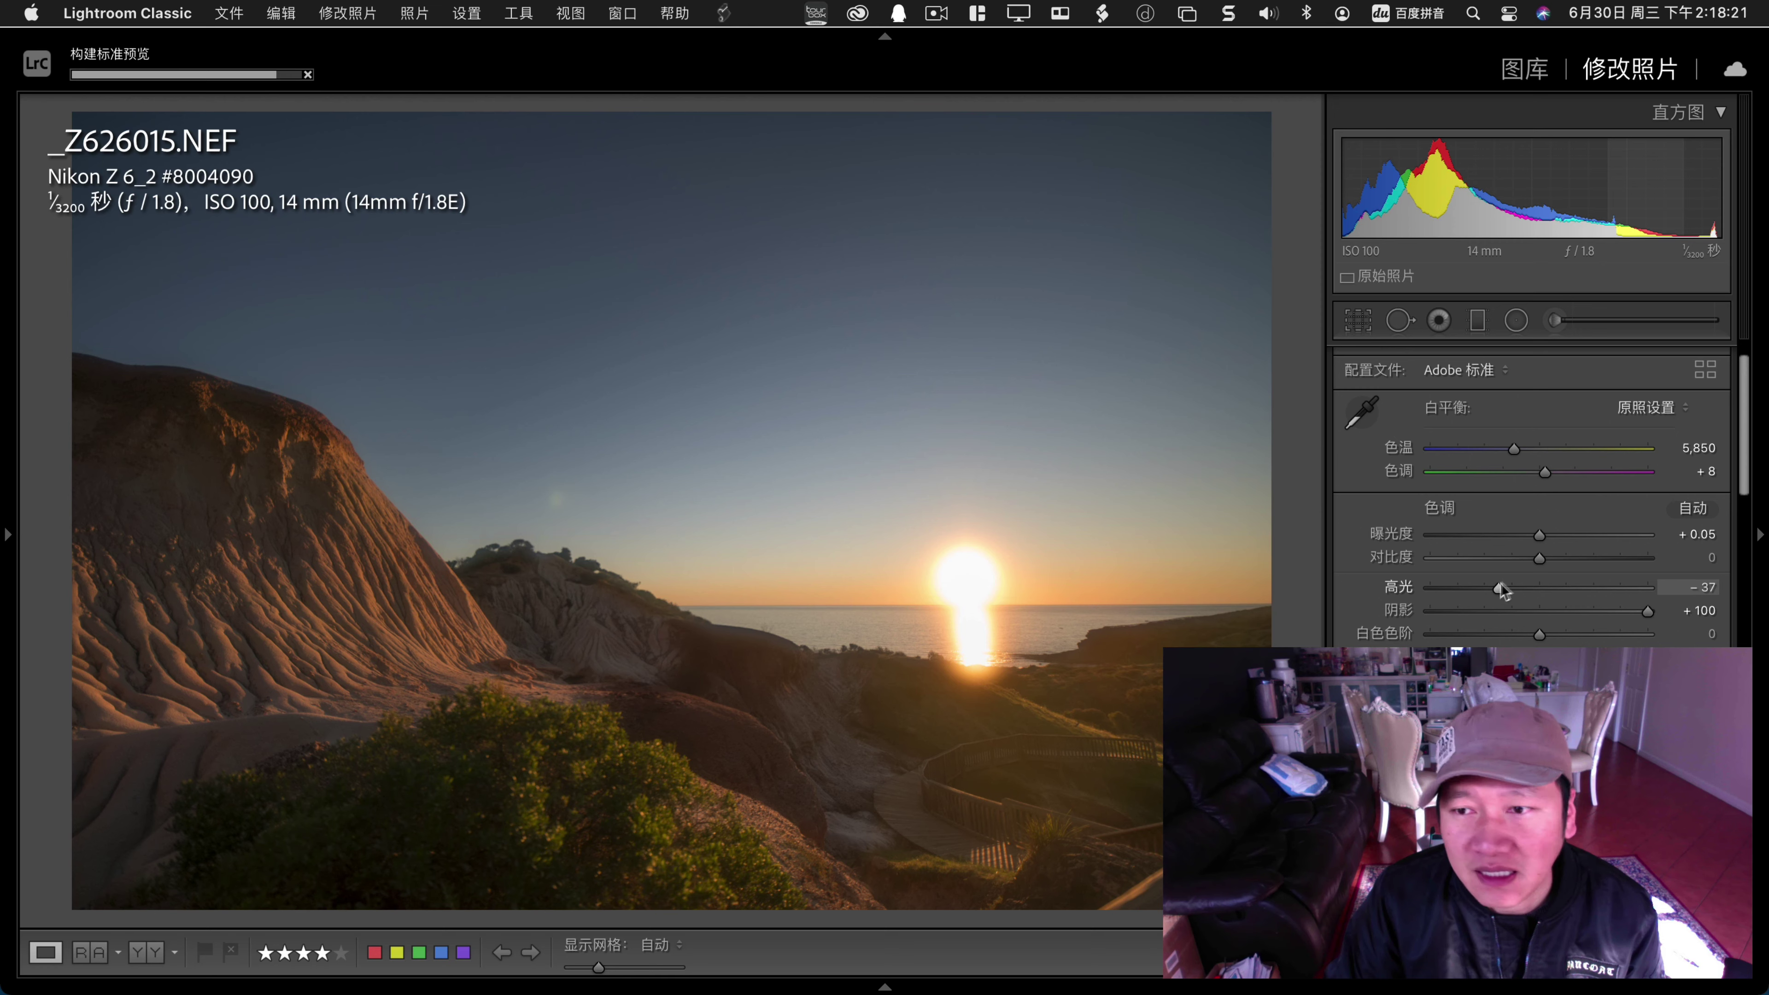
left_click_drag(1540, 536, 1552, 535)
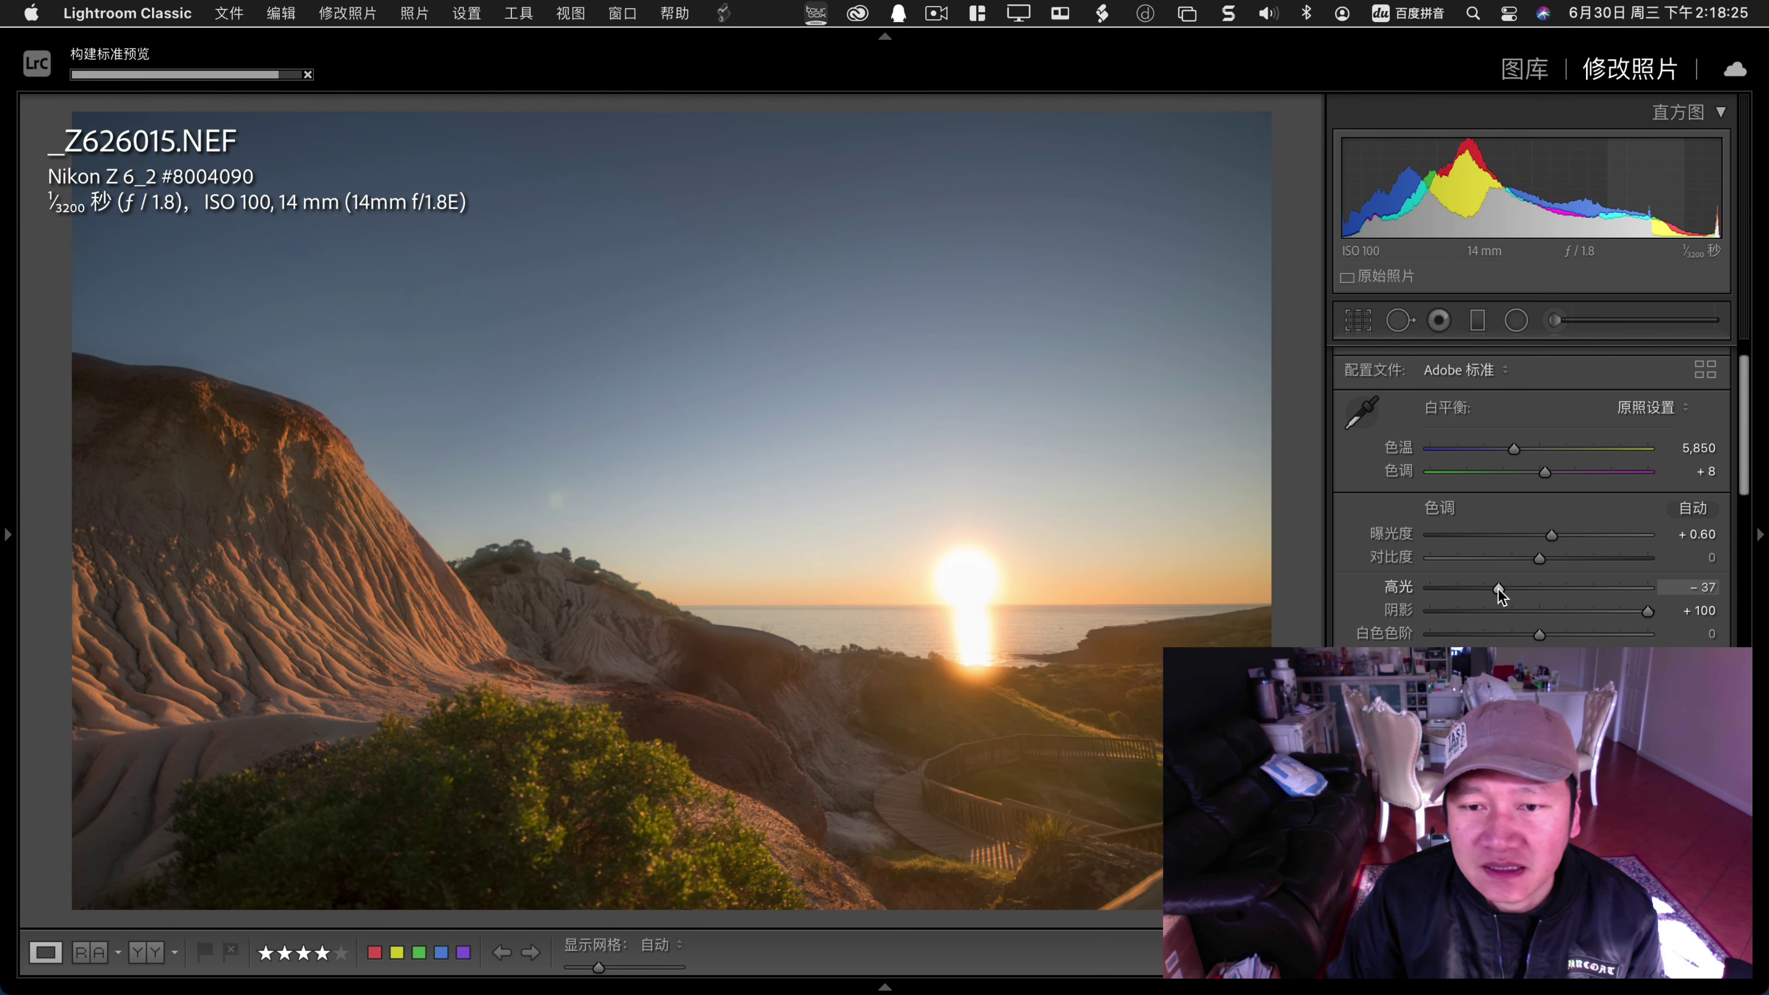
left_click_drag(1498, 588, 1489, 587)
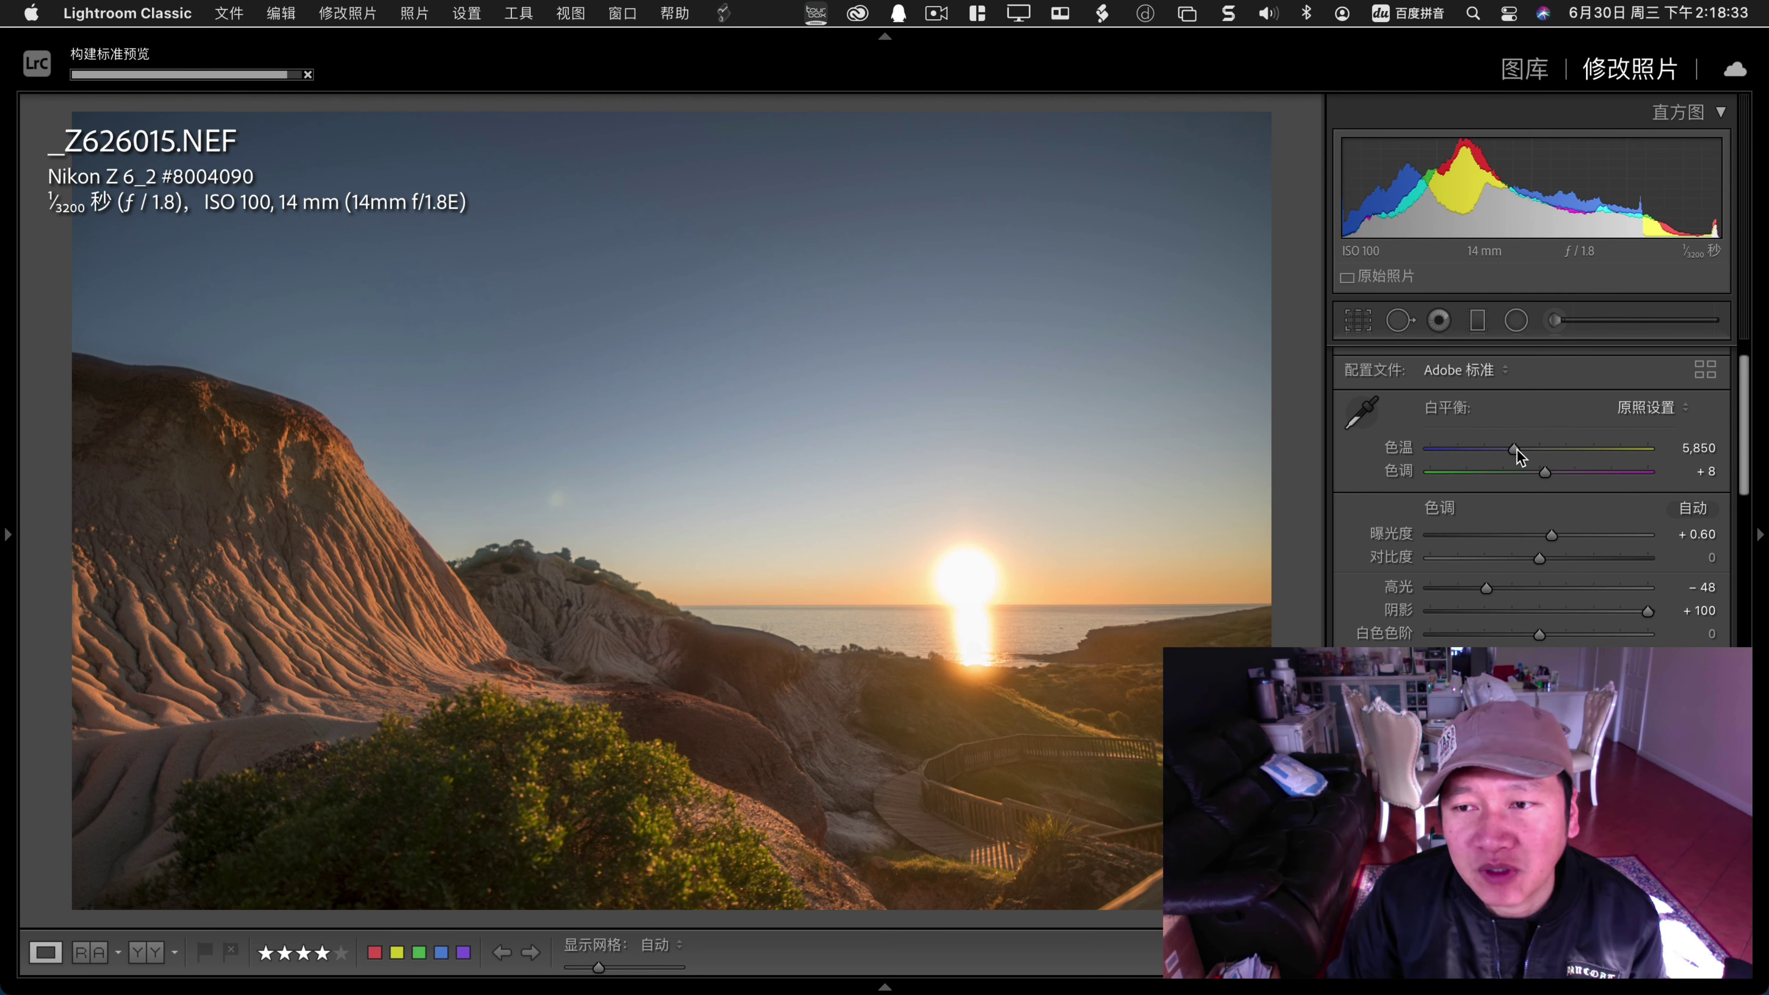
left_click_drag(1518, 450, 1534, 454)
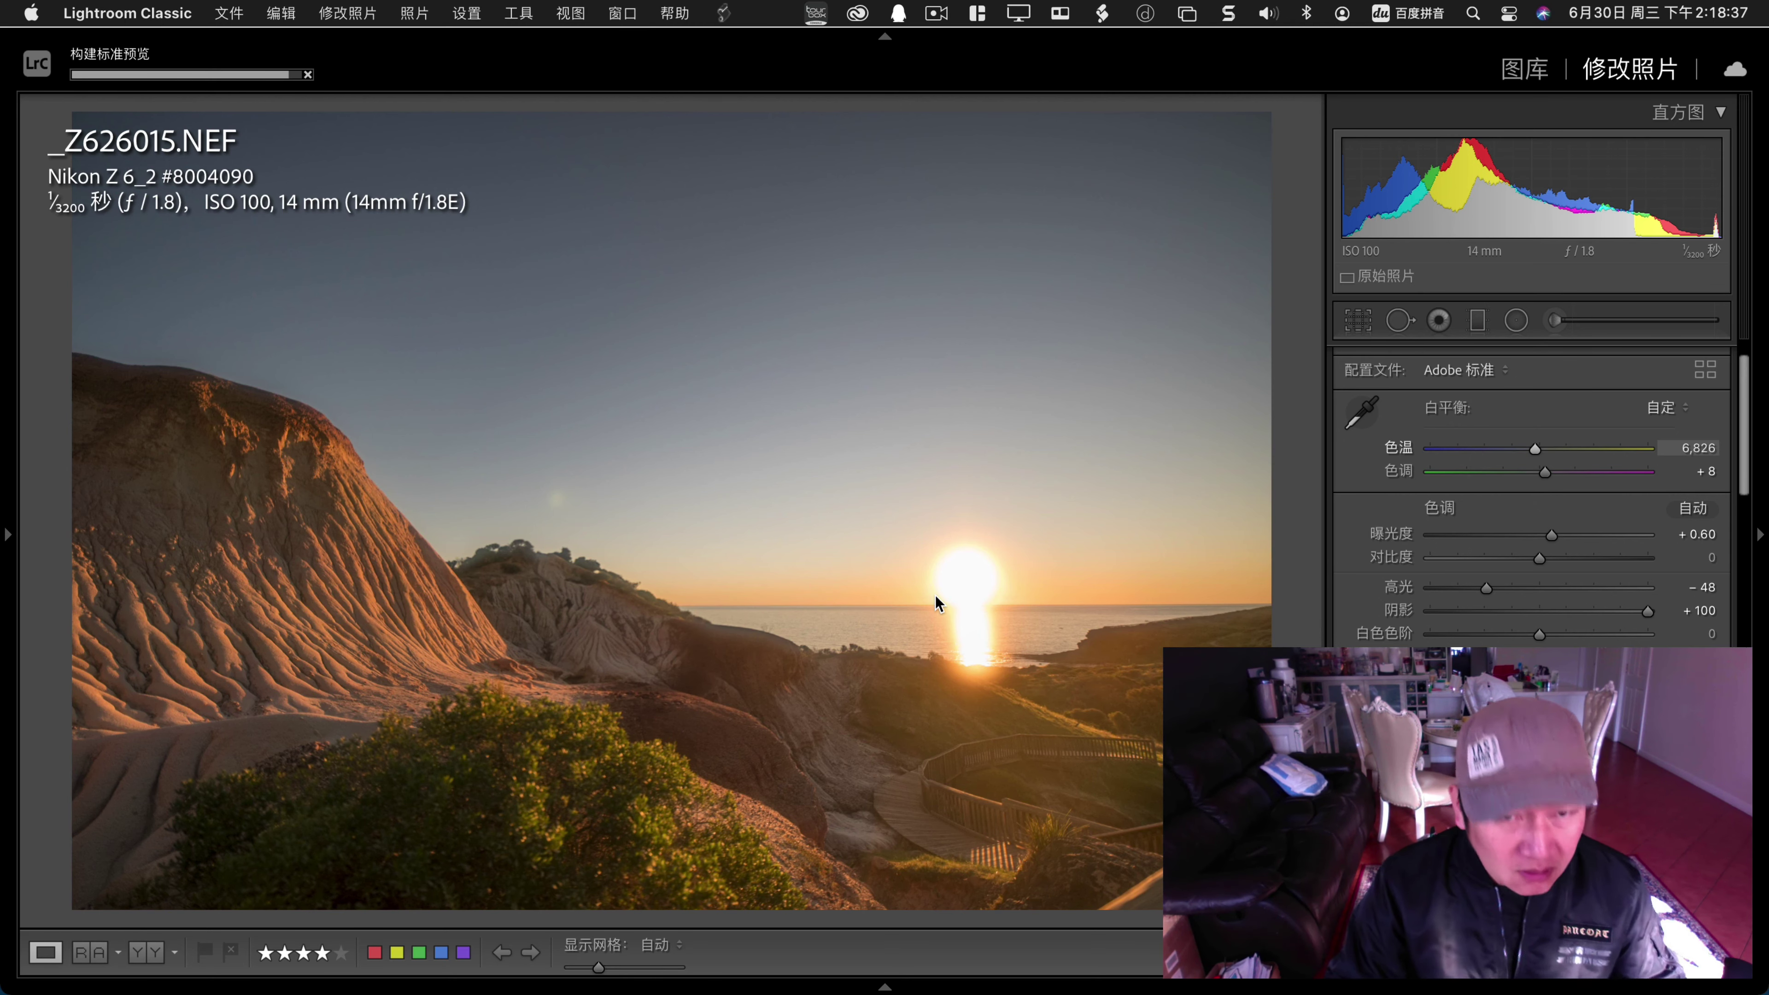
key("backslash")
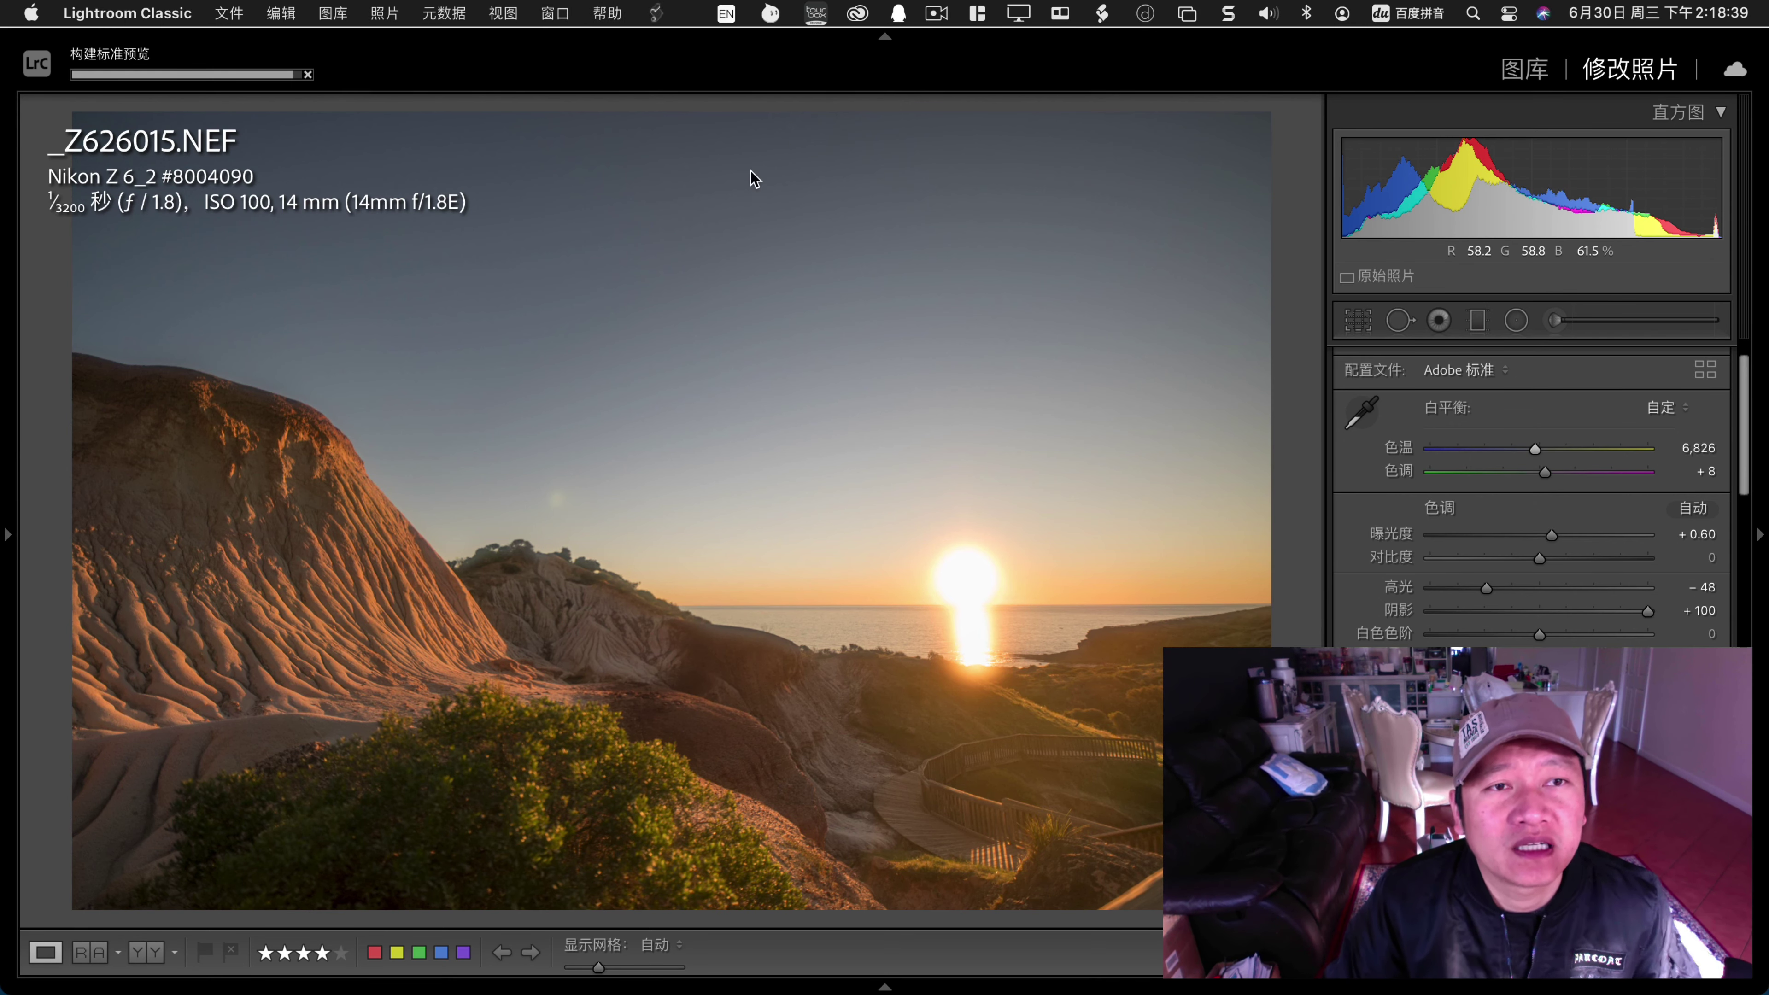
key("g")
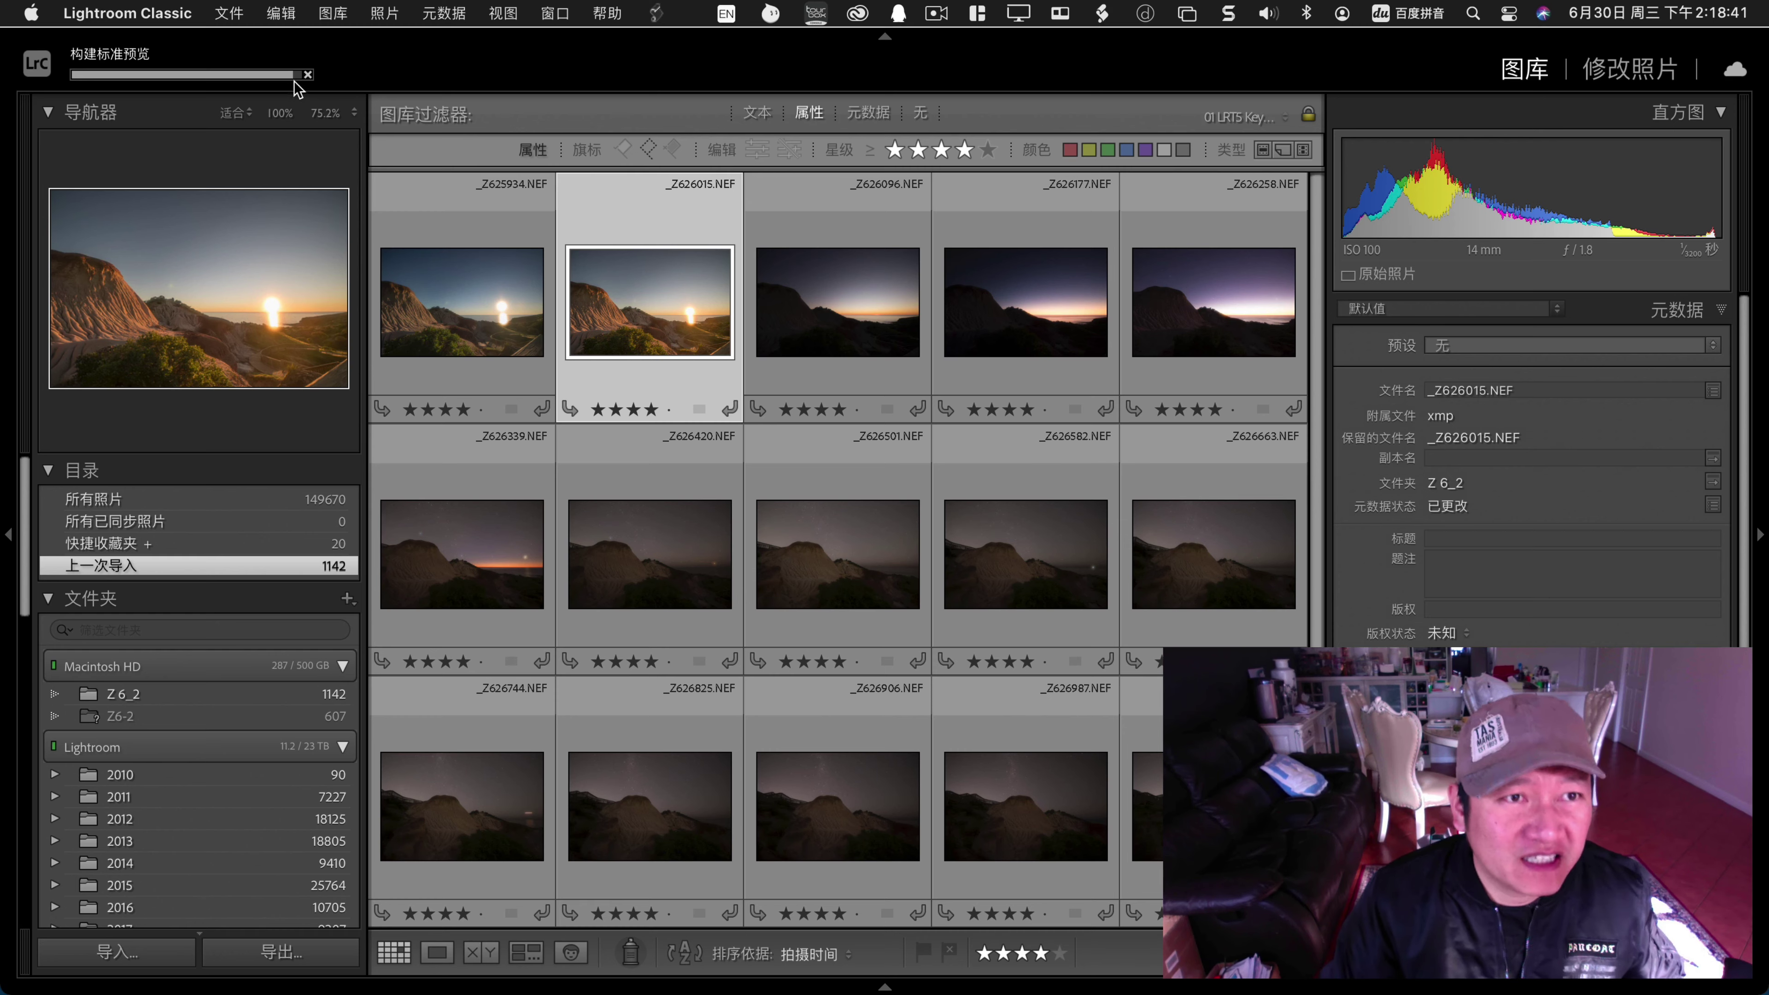
Switch the grid to expanded cells, then check displays, storage and memory in About This Mac.
key("j")
left_click(32, 12)
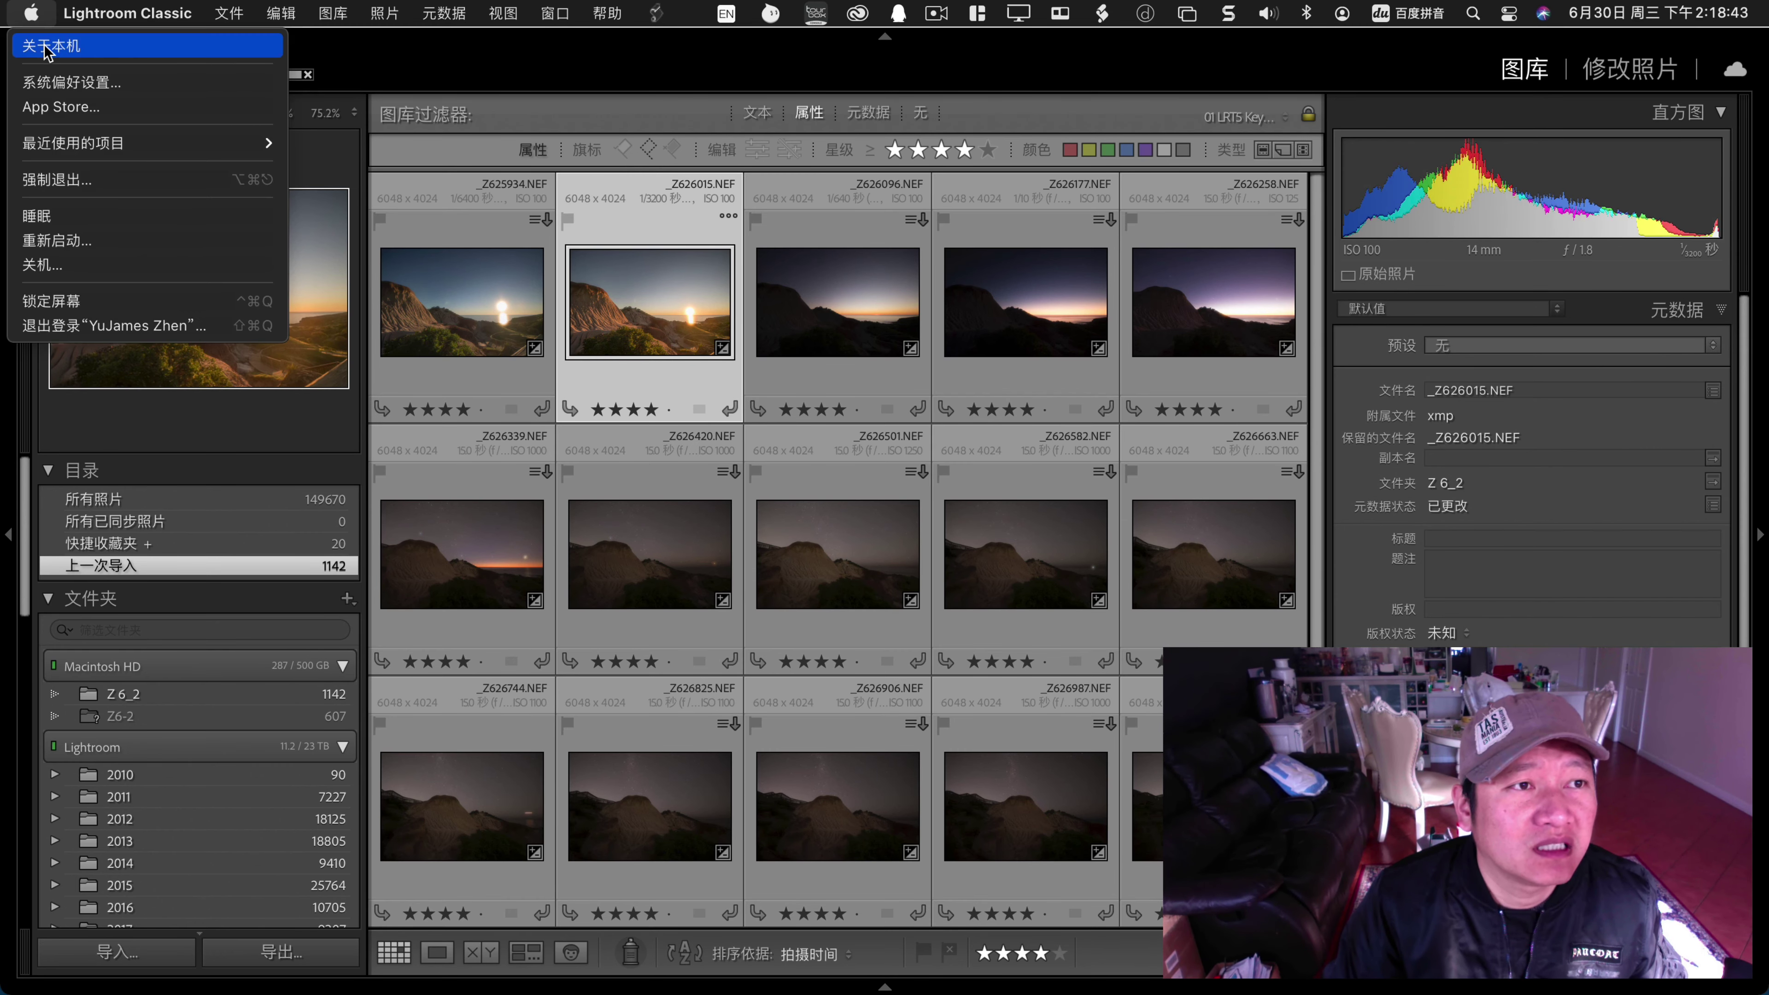
left_click(49, 44)
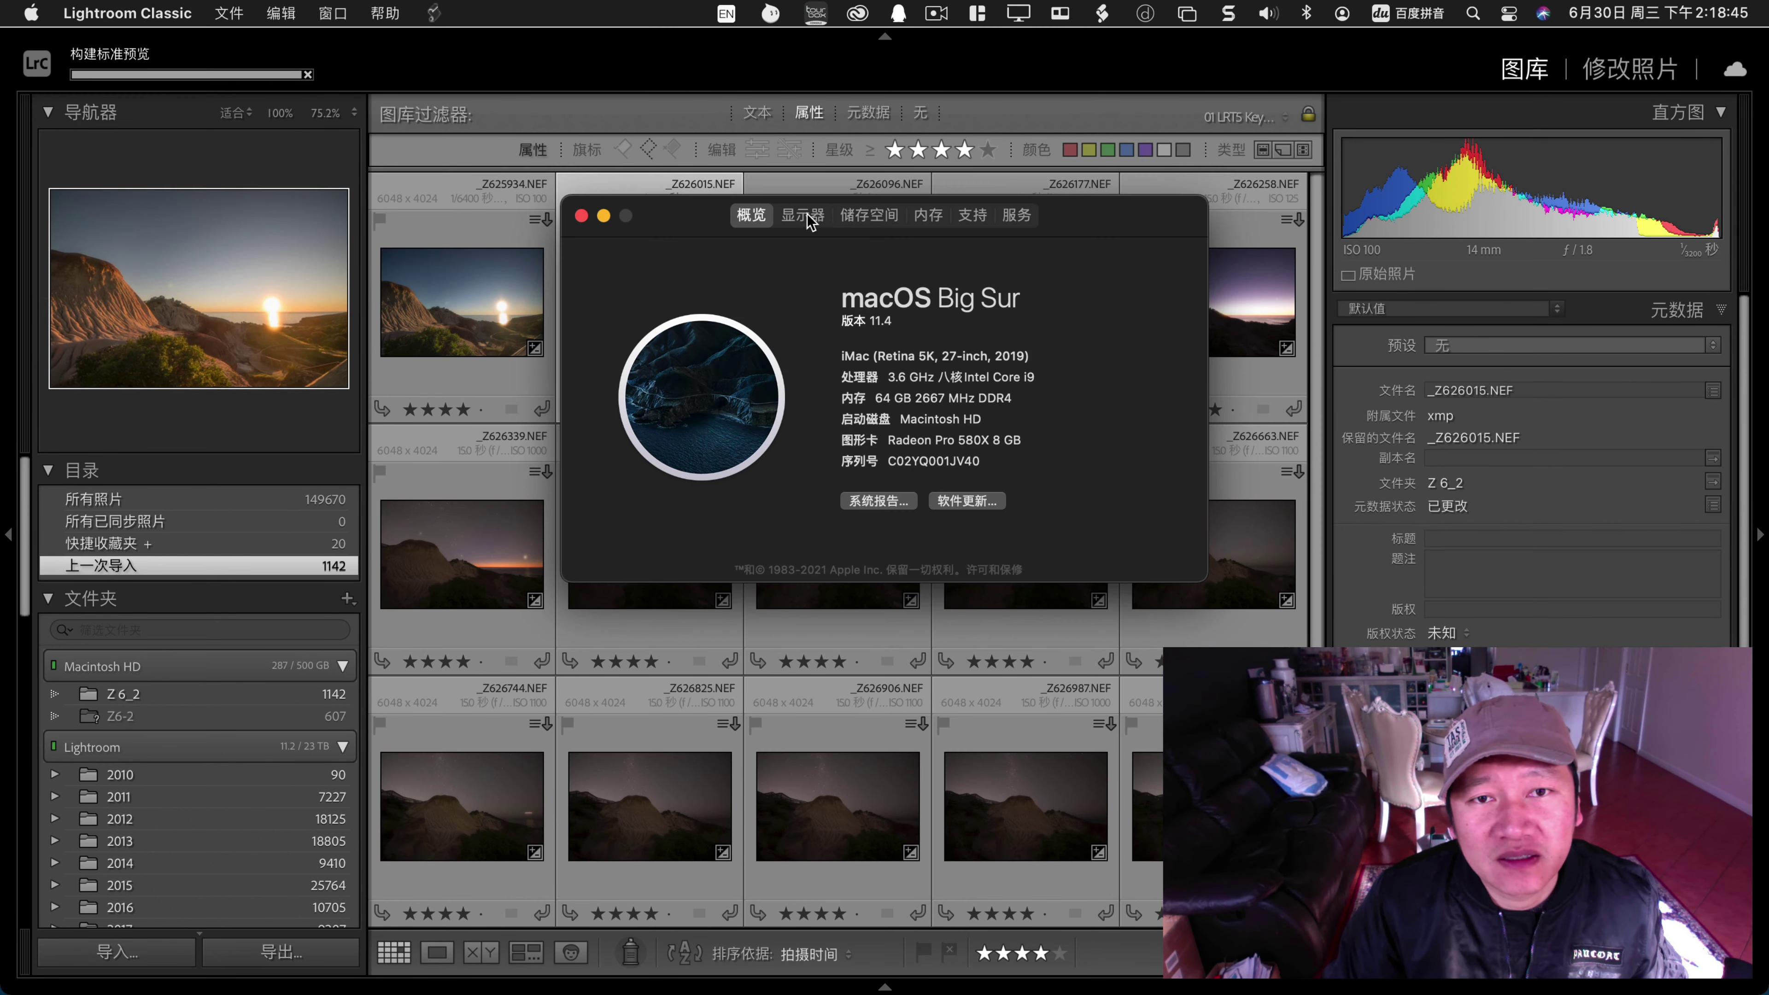
left_click(802, 216)
left_click(868, 219)
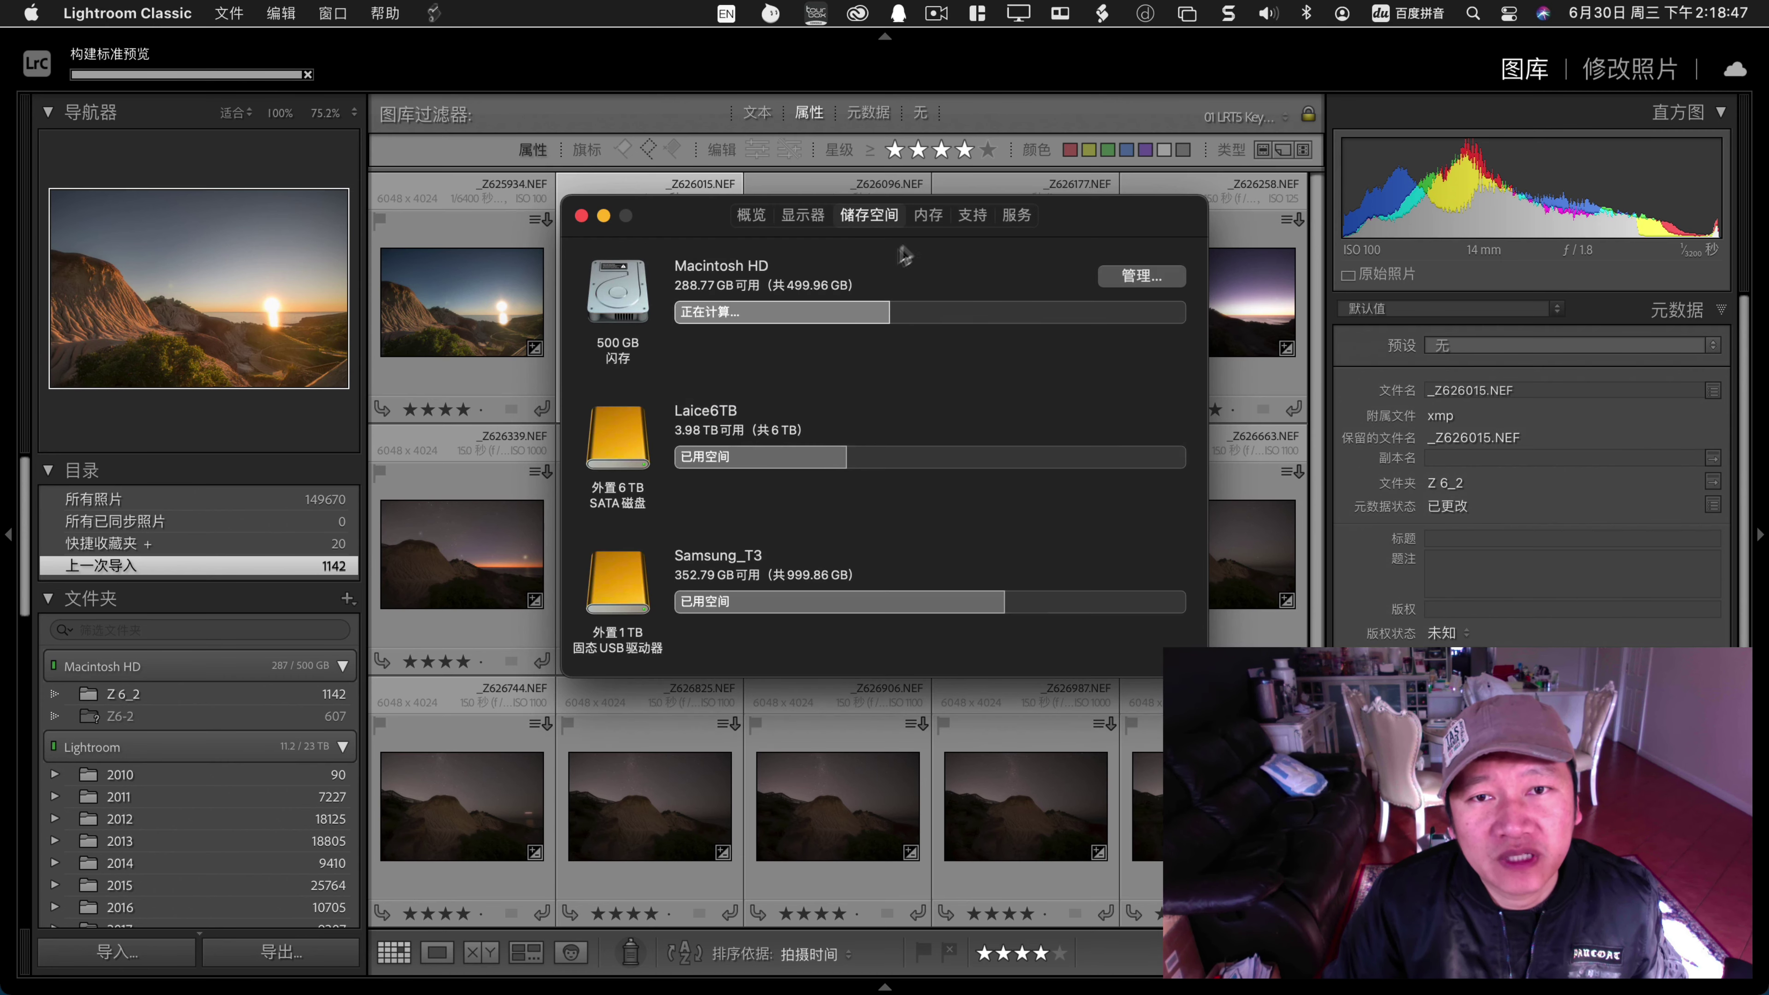
left_click(927, 215)
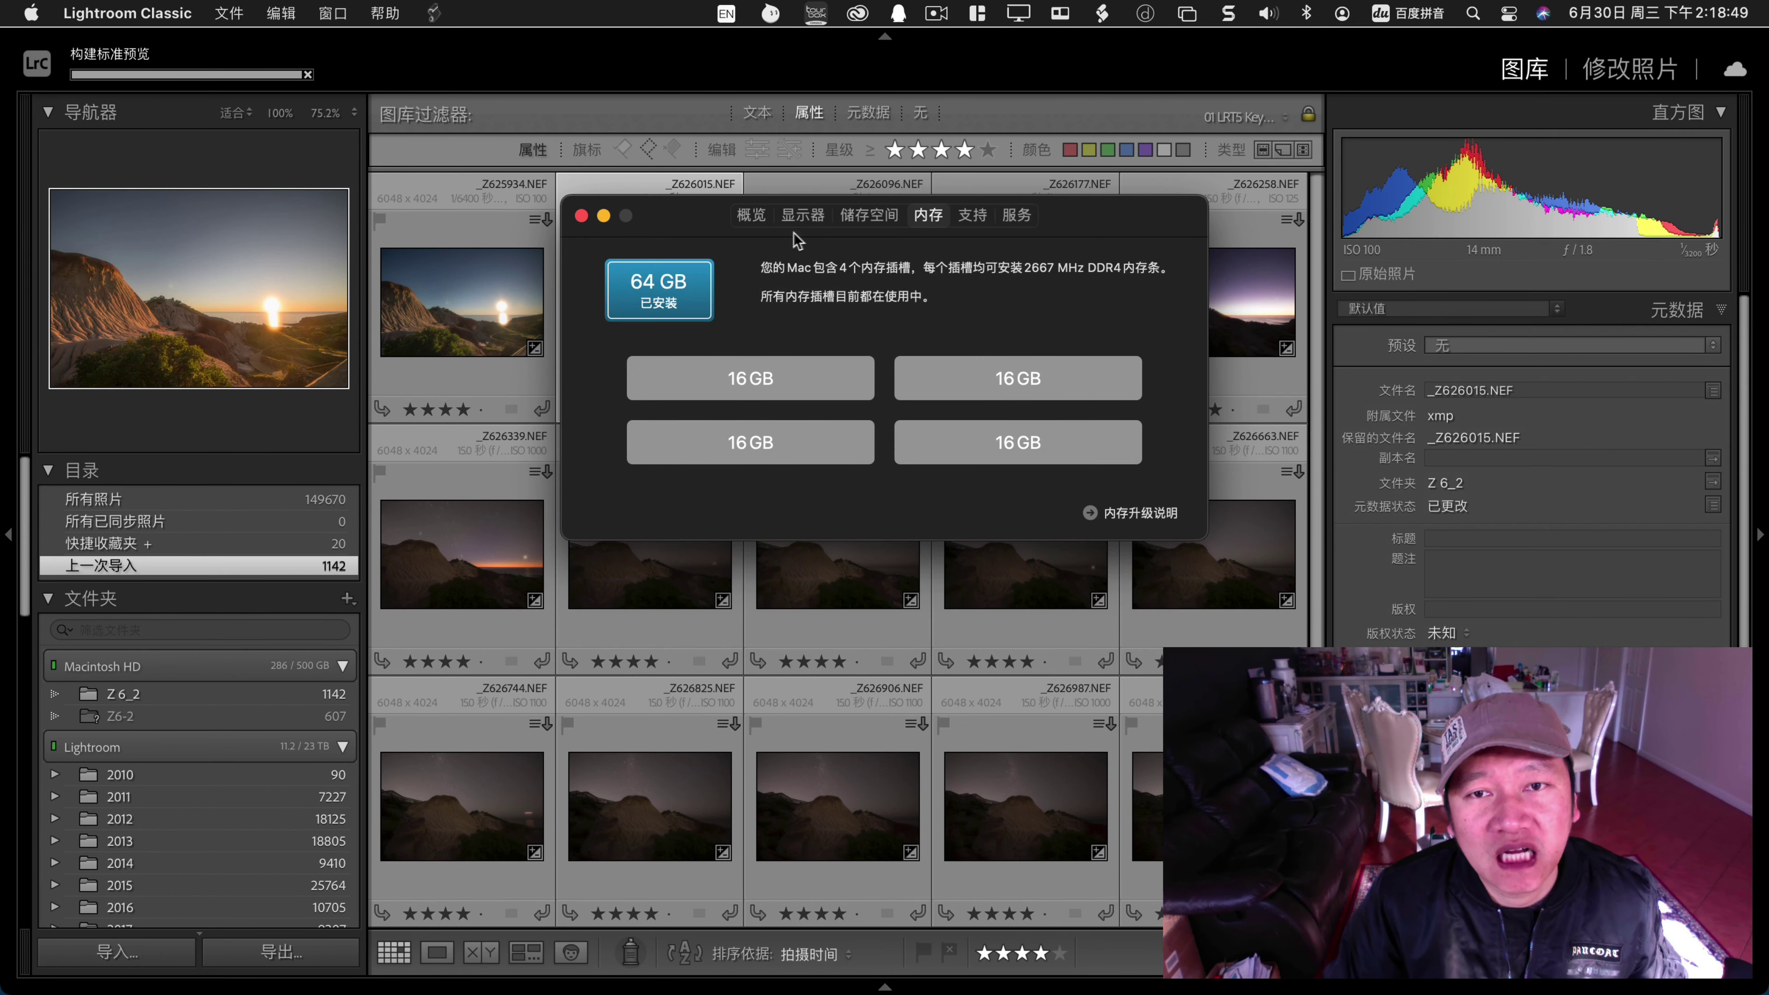
left_click(750, 215)
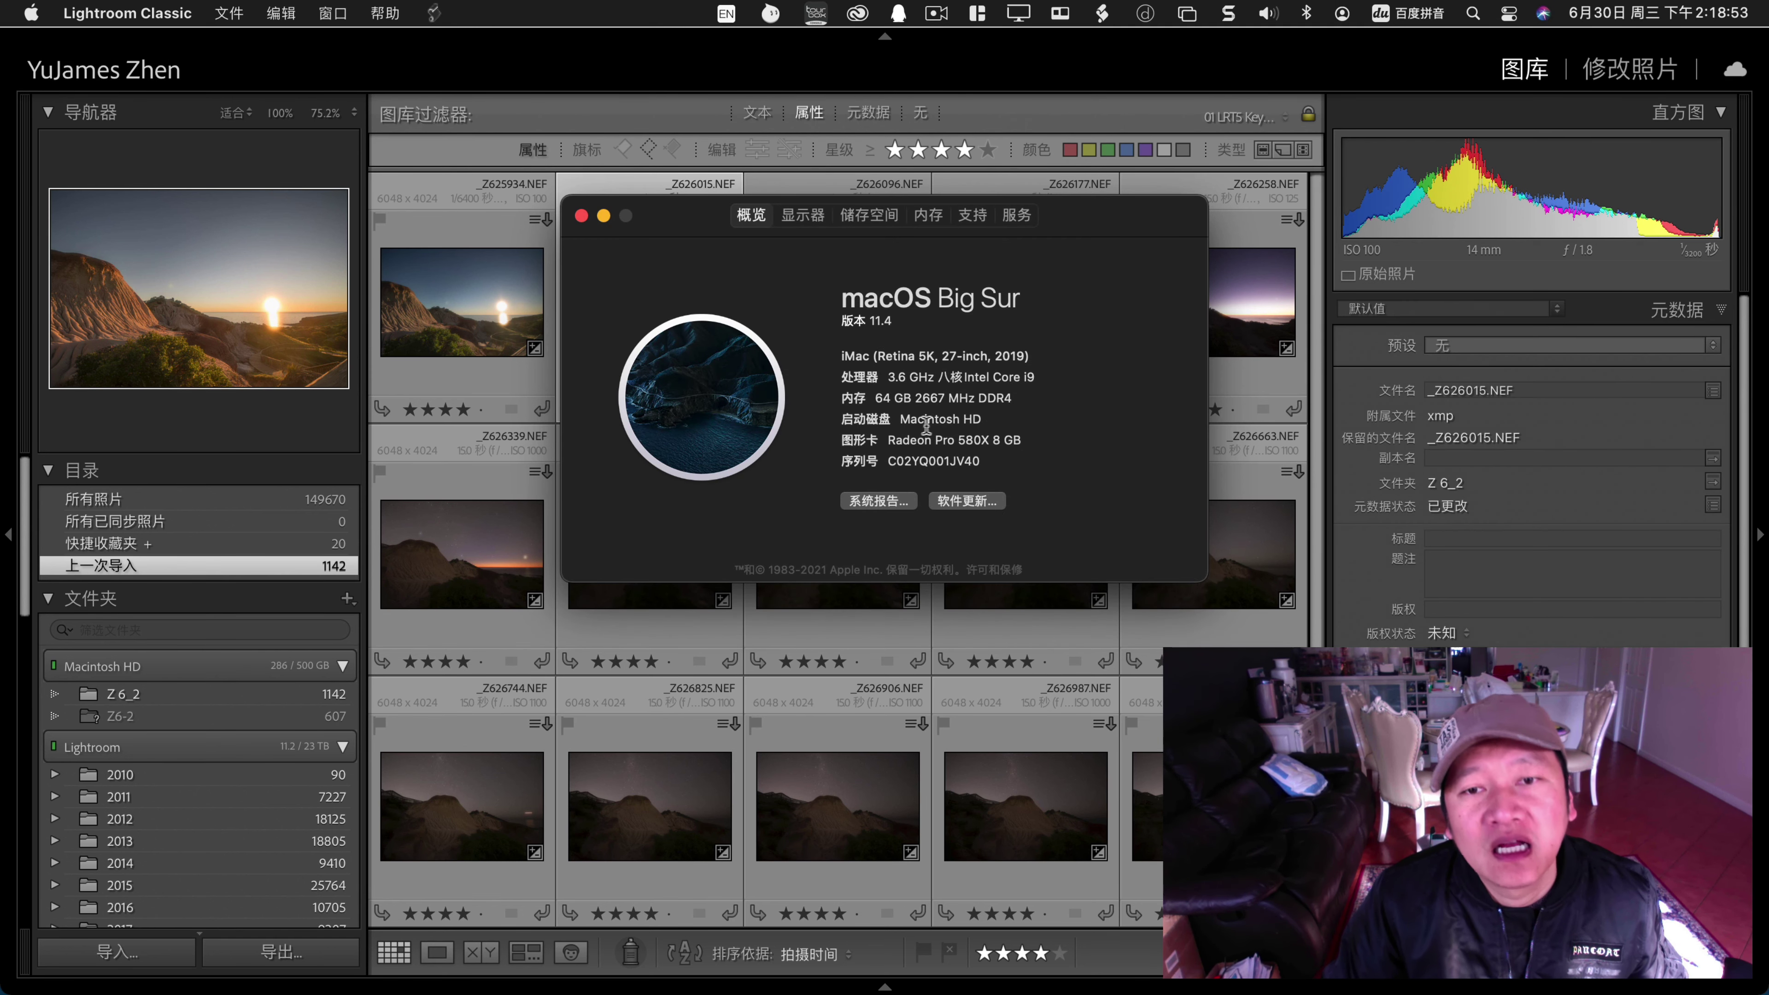
left_click(581, 216)
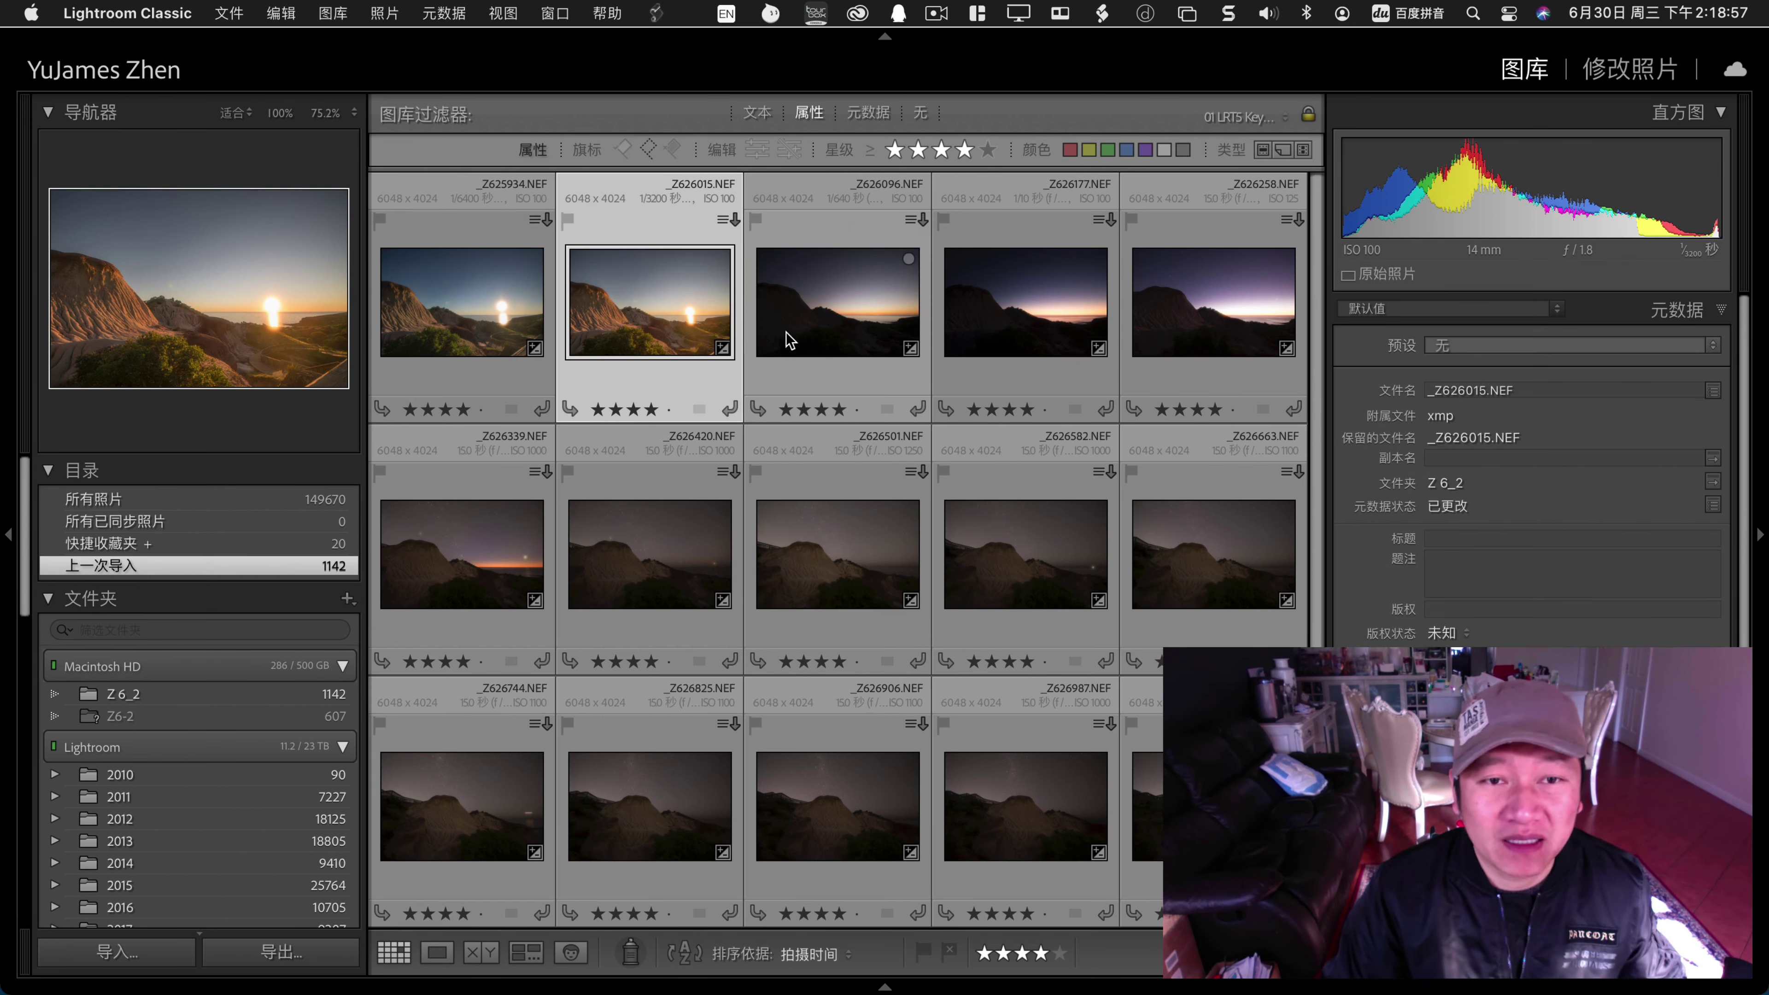
Sync the first keyframe's edits onto _Z626096 with LRTimelapse Sync Keyframes.
left_click(828, 343, "super")
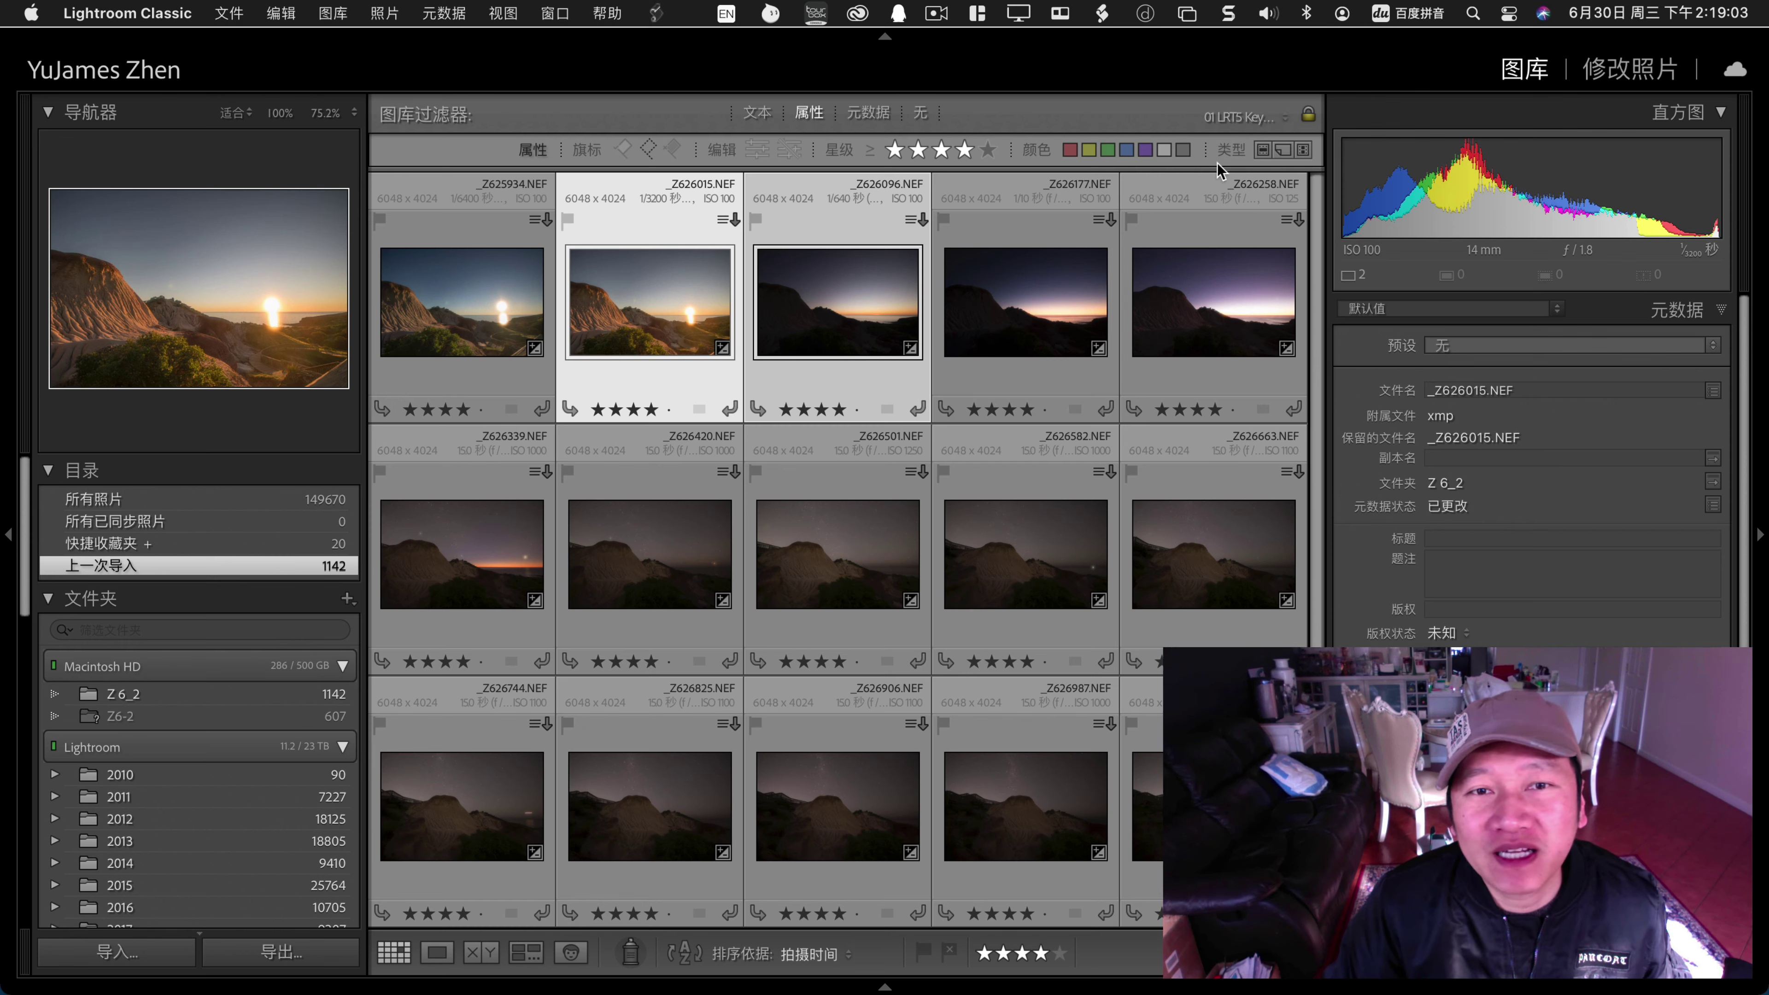
left_click(658, 20)
left_click(700, 108)
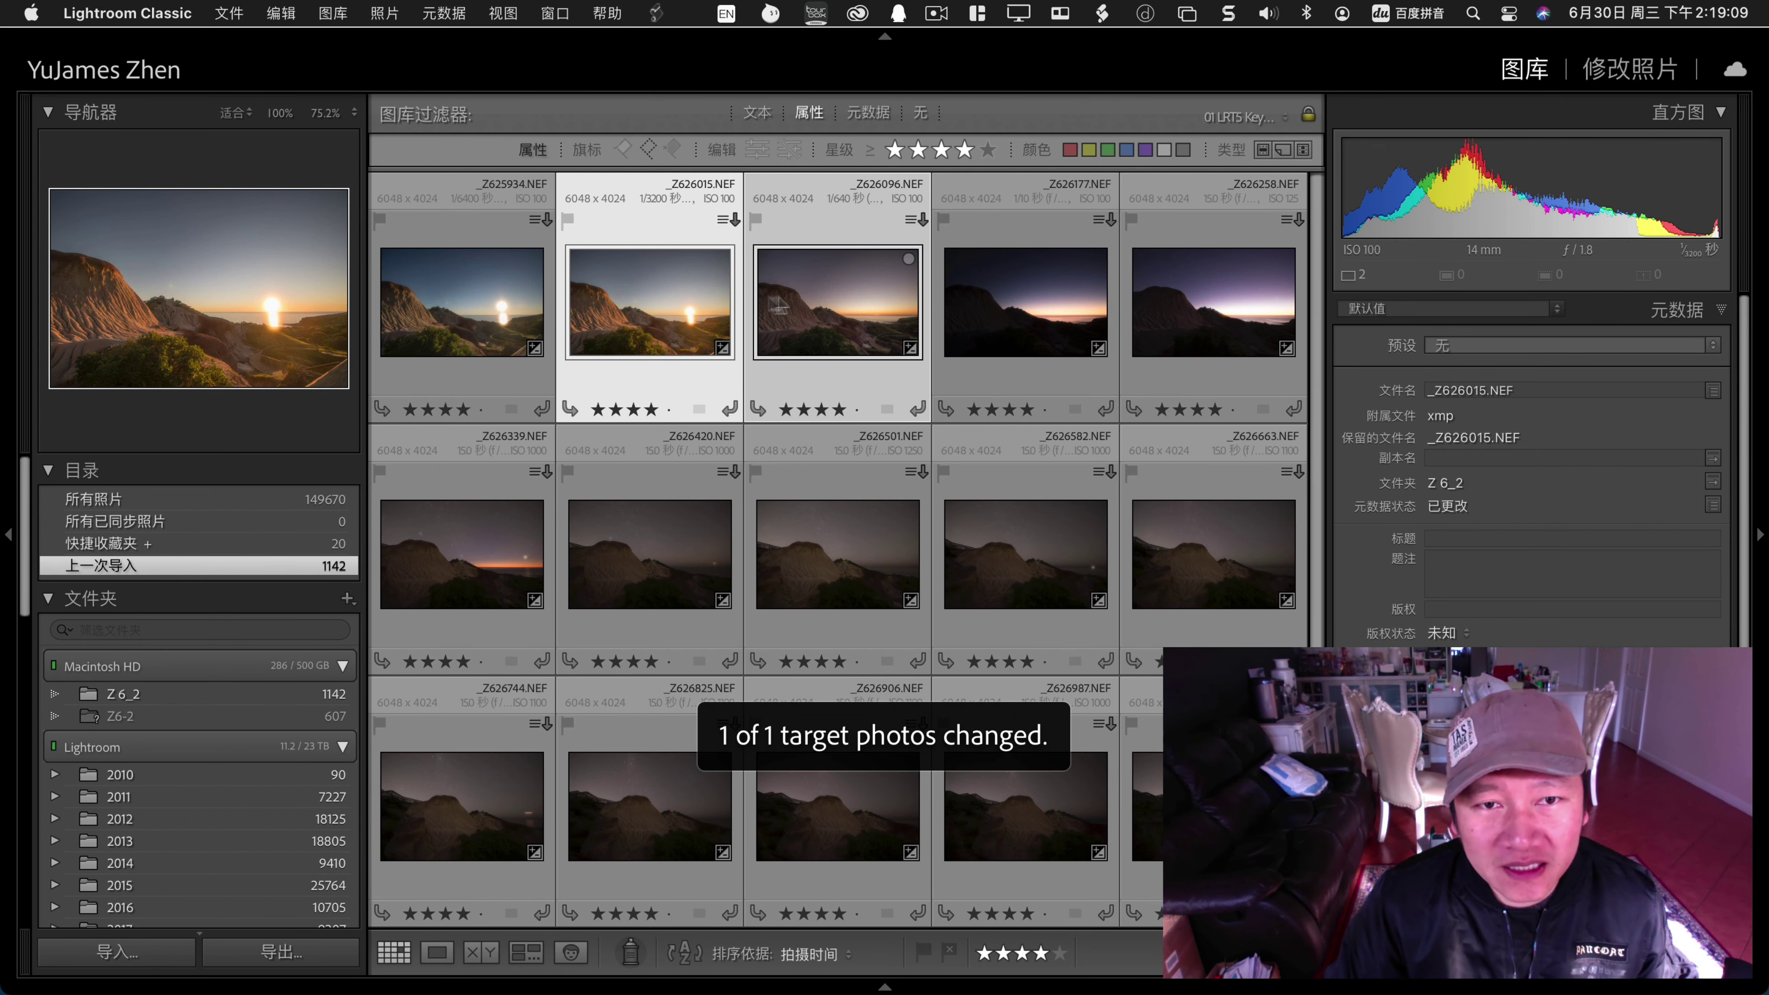
left_click(960, 307)
double_click(846, 307)
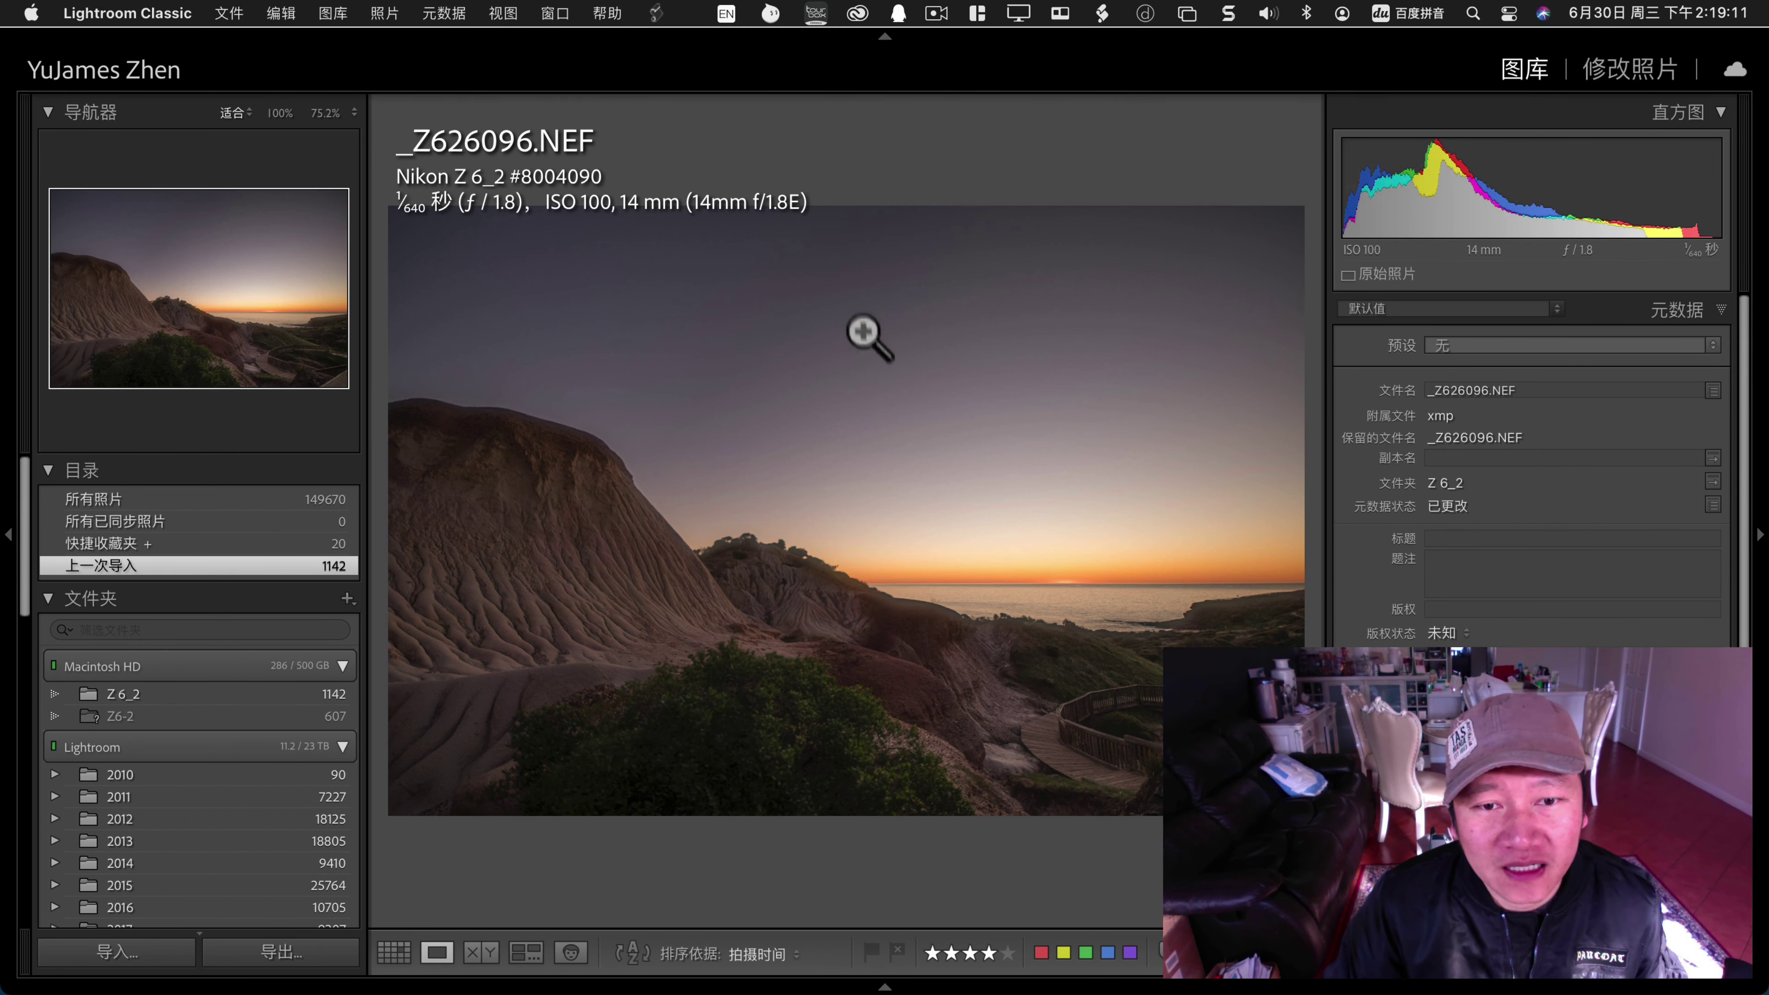
Set _Z626096 to exposure +1.05, highlights −70, temperature 7,120, then add _Z626177 to the selection.
left_click(1609, 80)
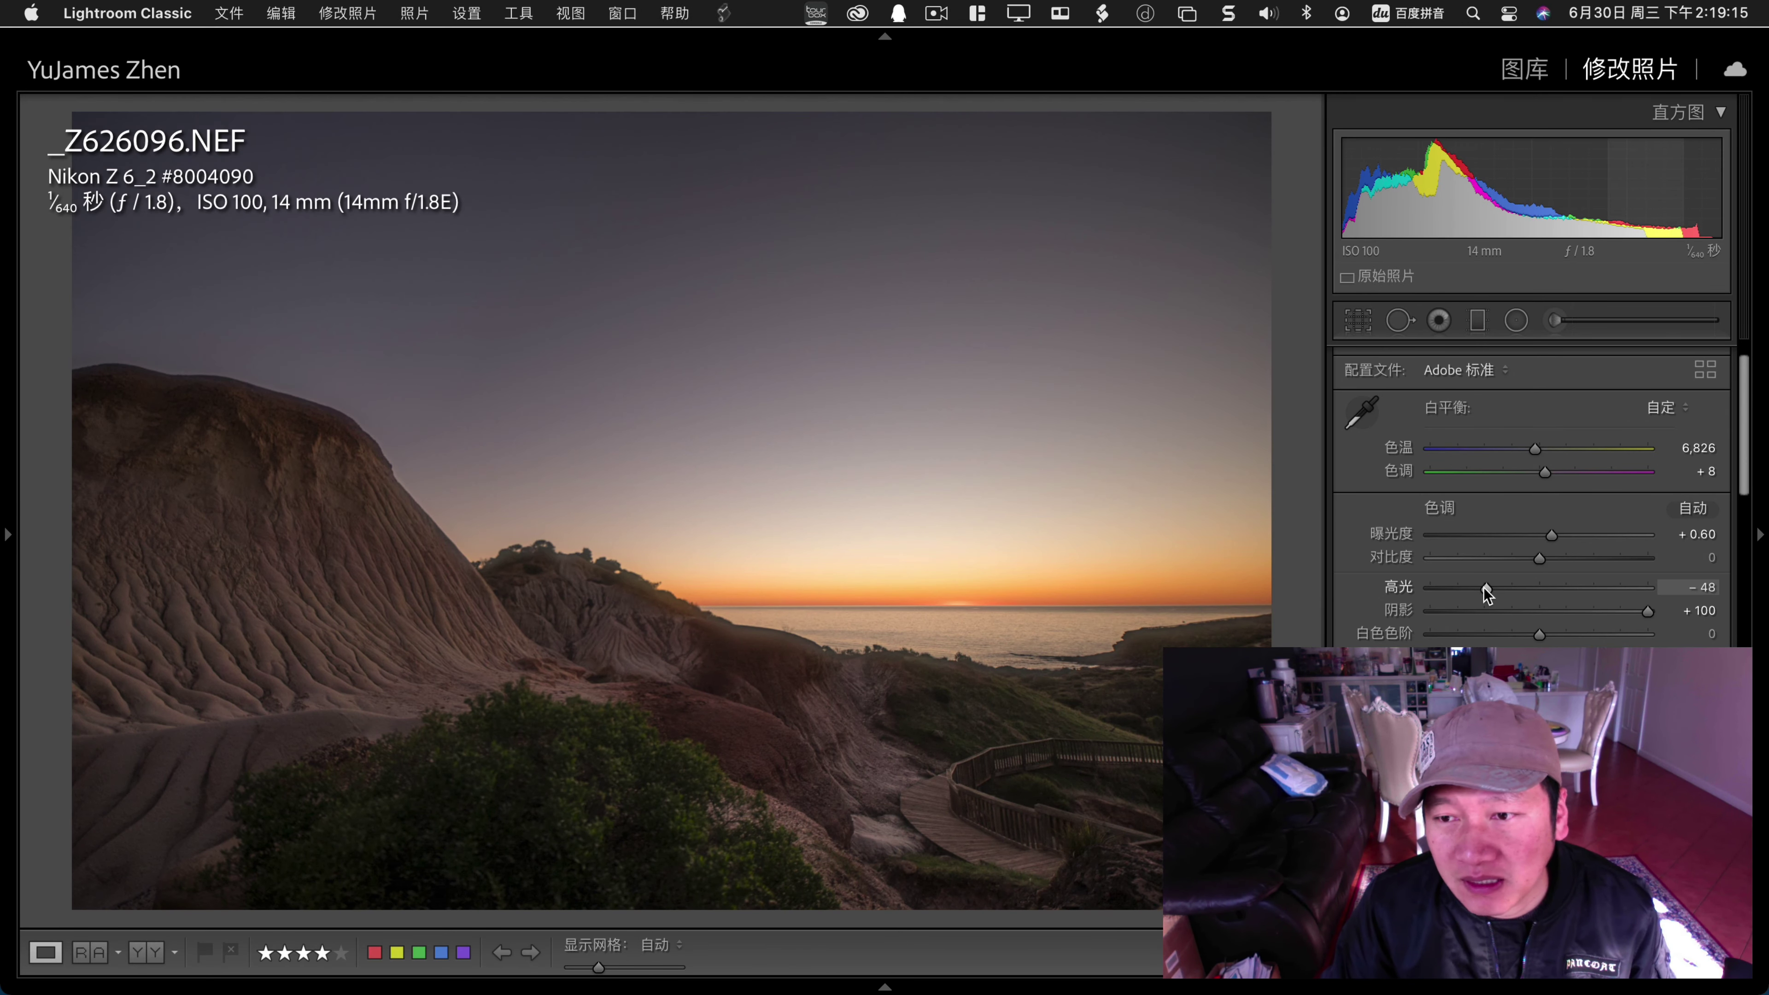
left_click_drag(1486, 587, 1461, 587)
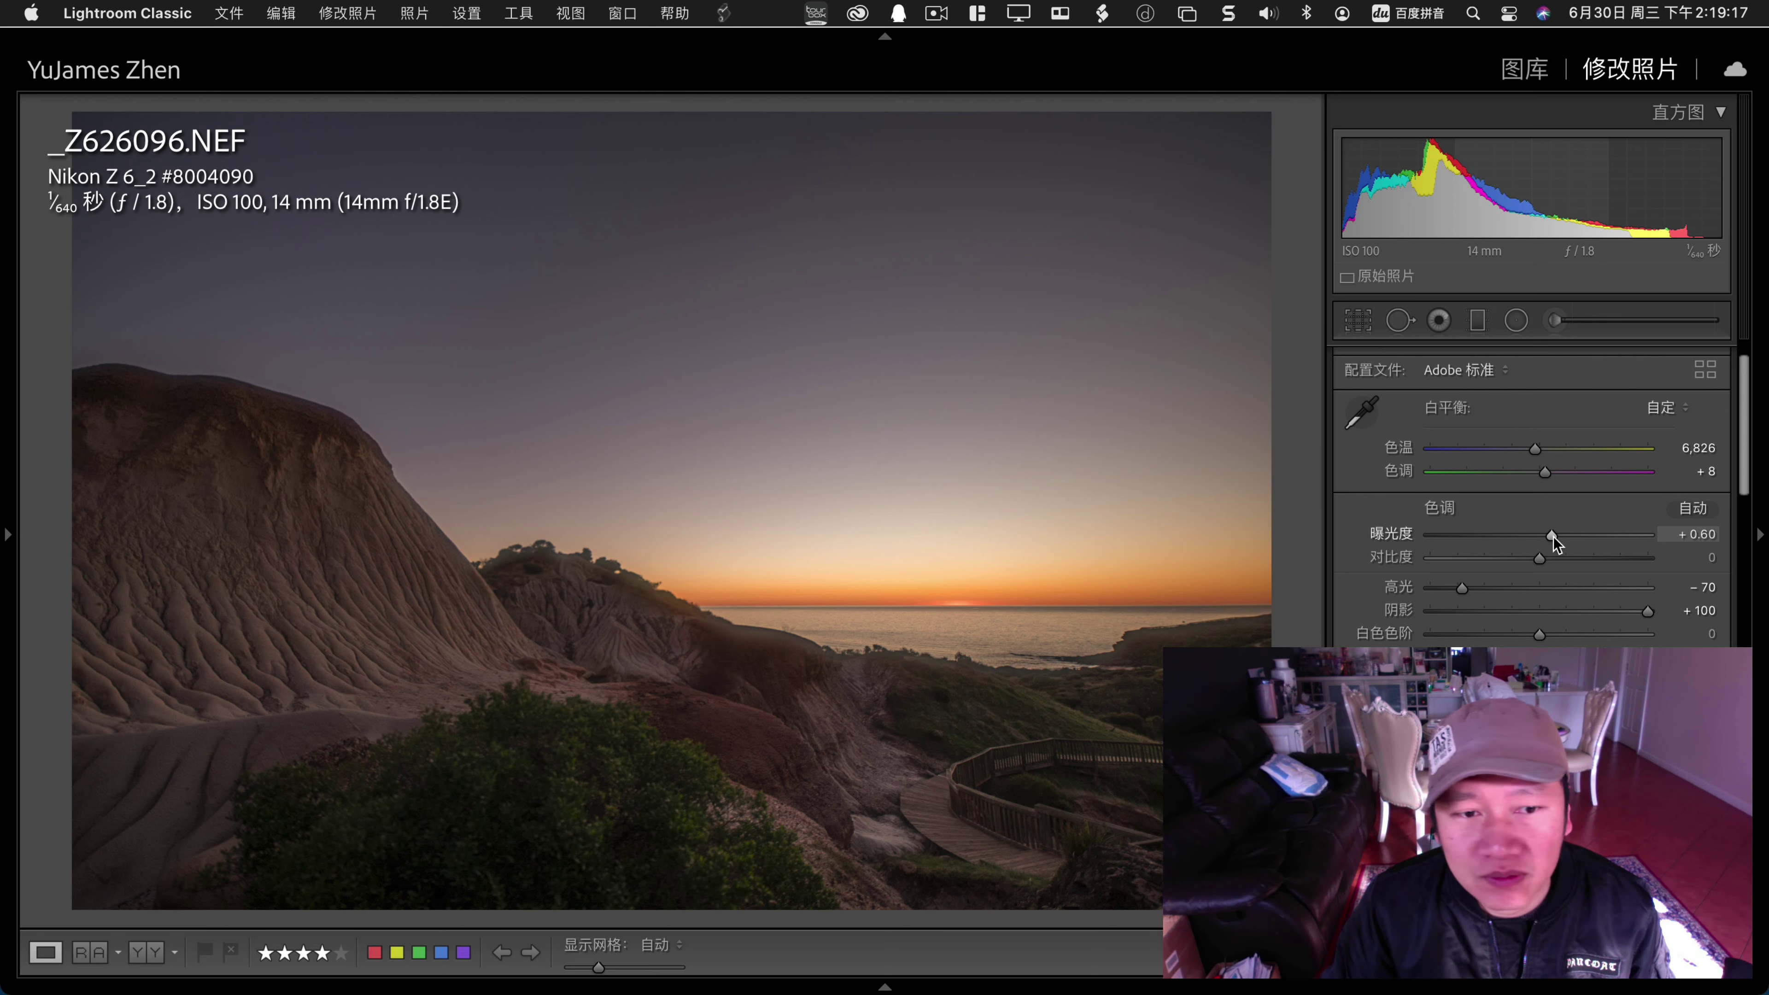
left_click_drag(1552, 535, 1563, 536)
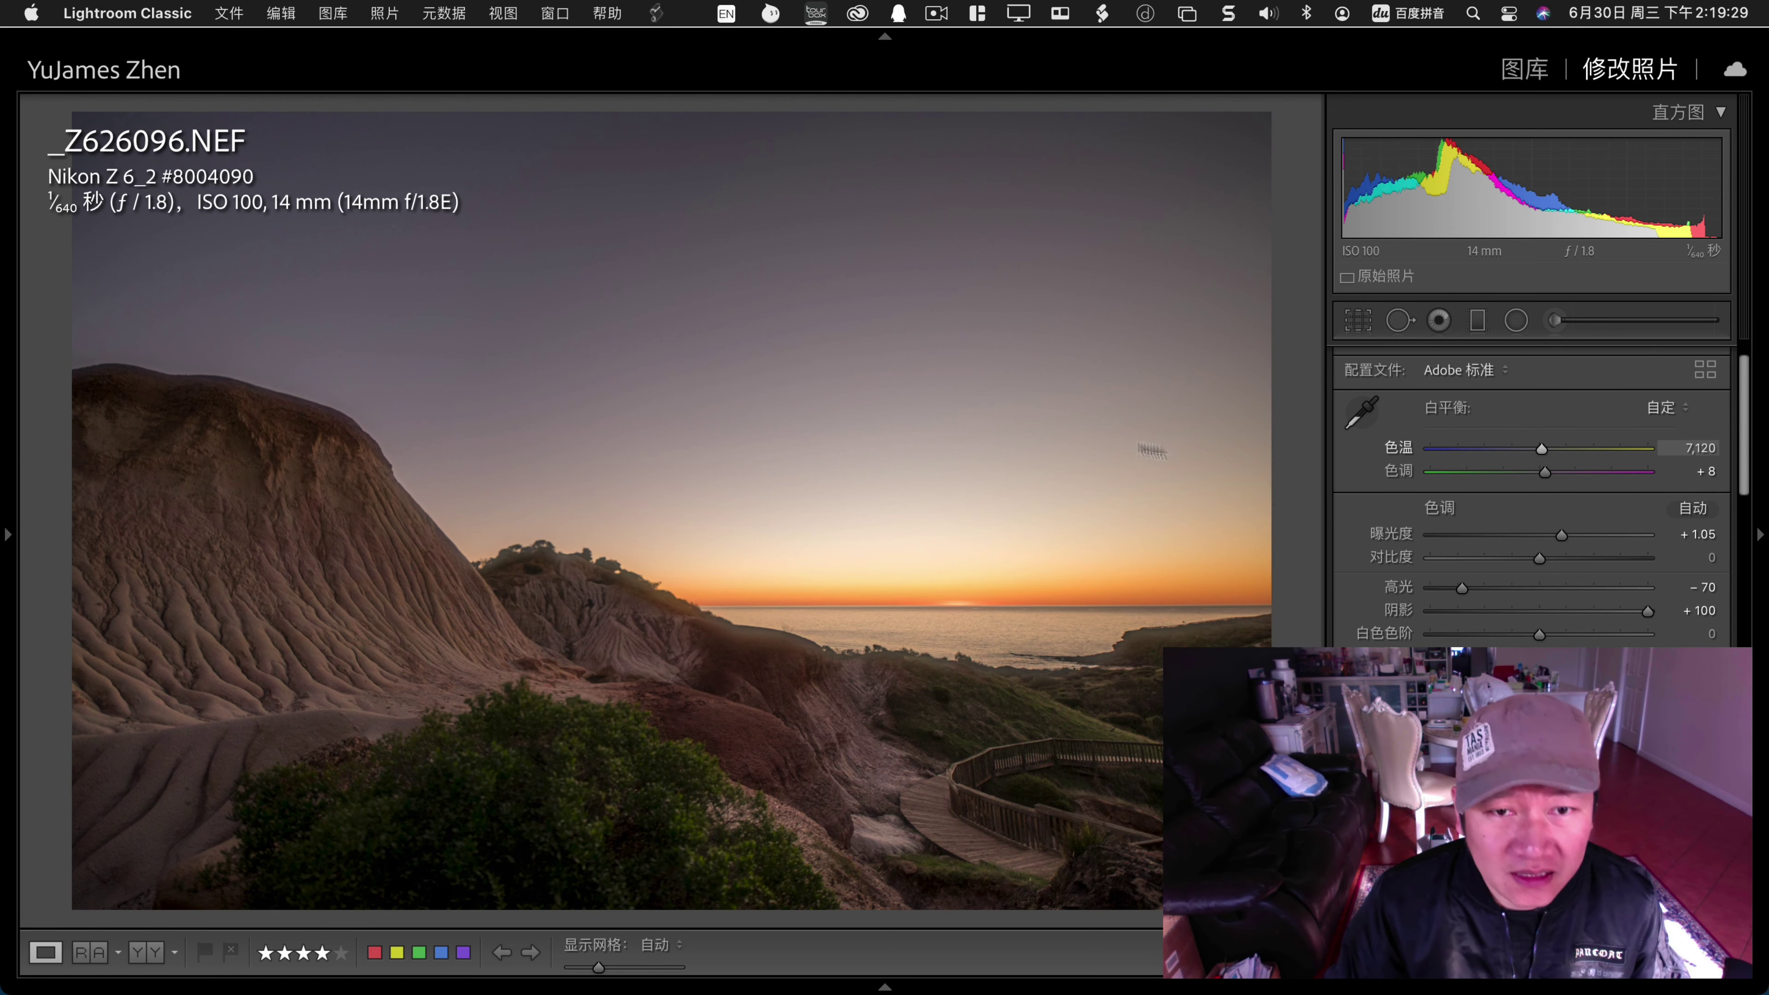
key("g")
left_click(1022, 343, "super")
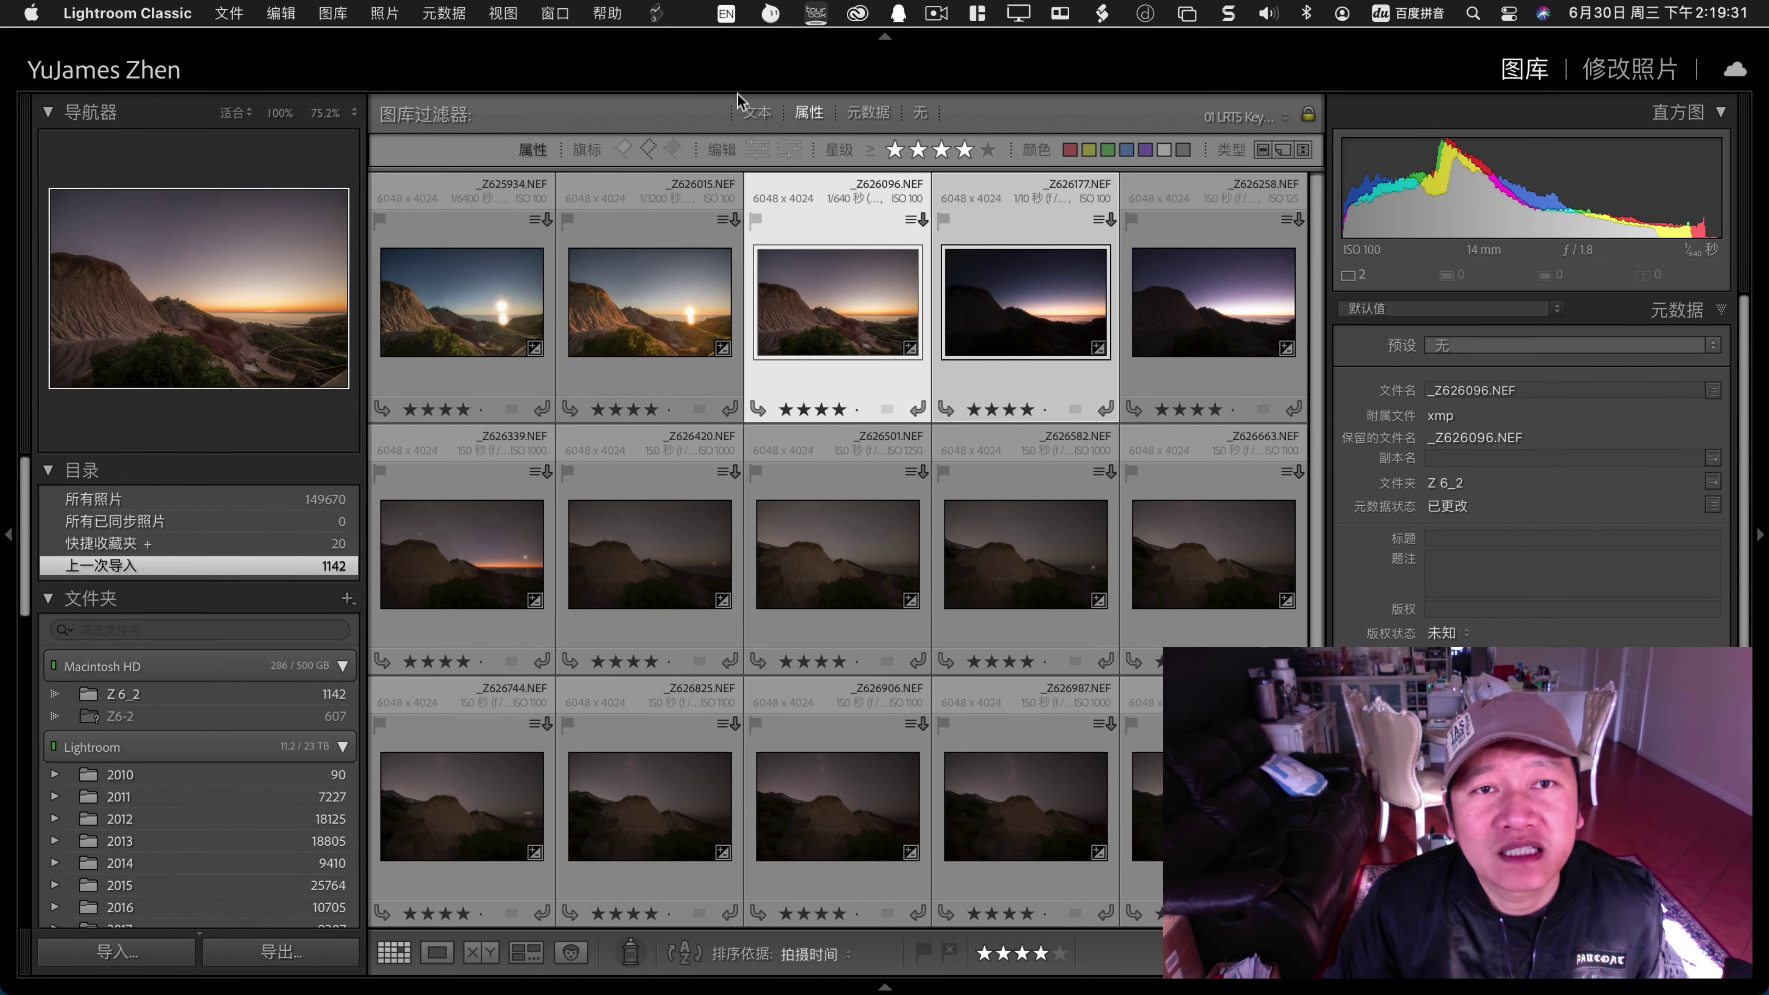
Sync _Z626096's settings onto keyframe _Z626177 and view it in Loupe.
left_click(662, 17)
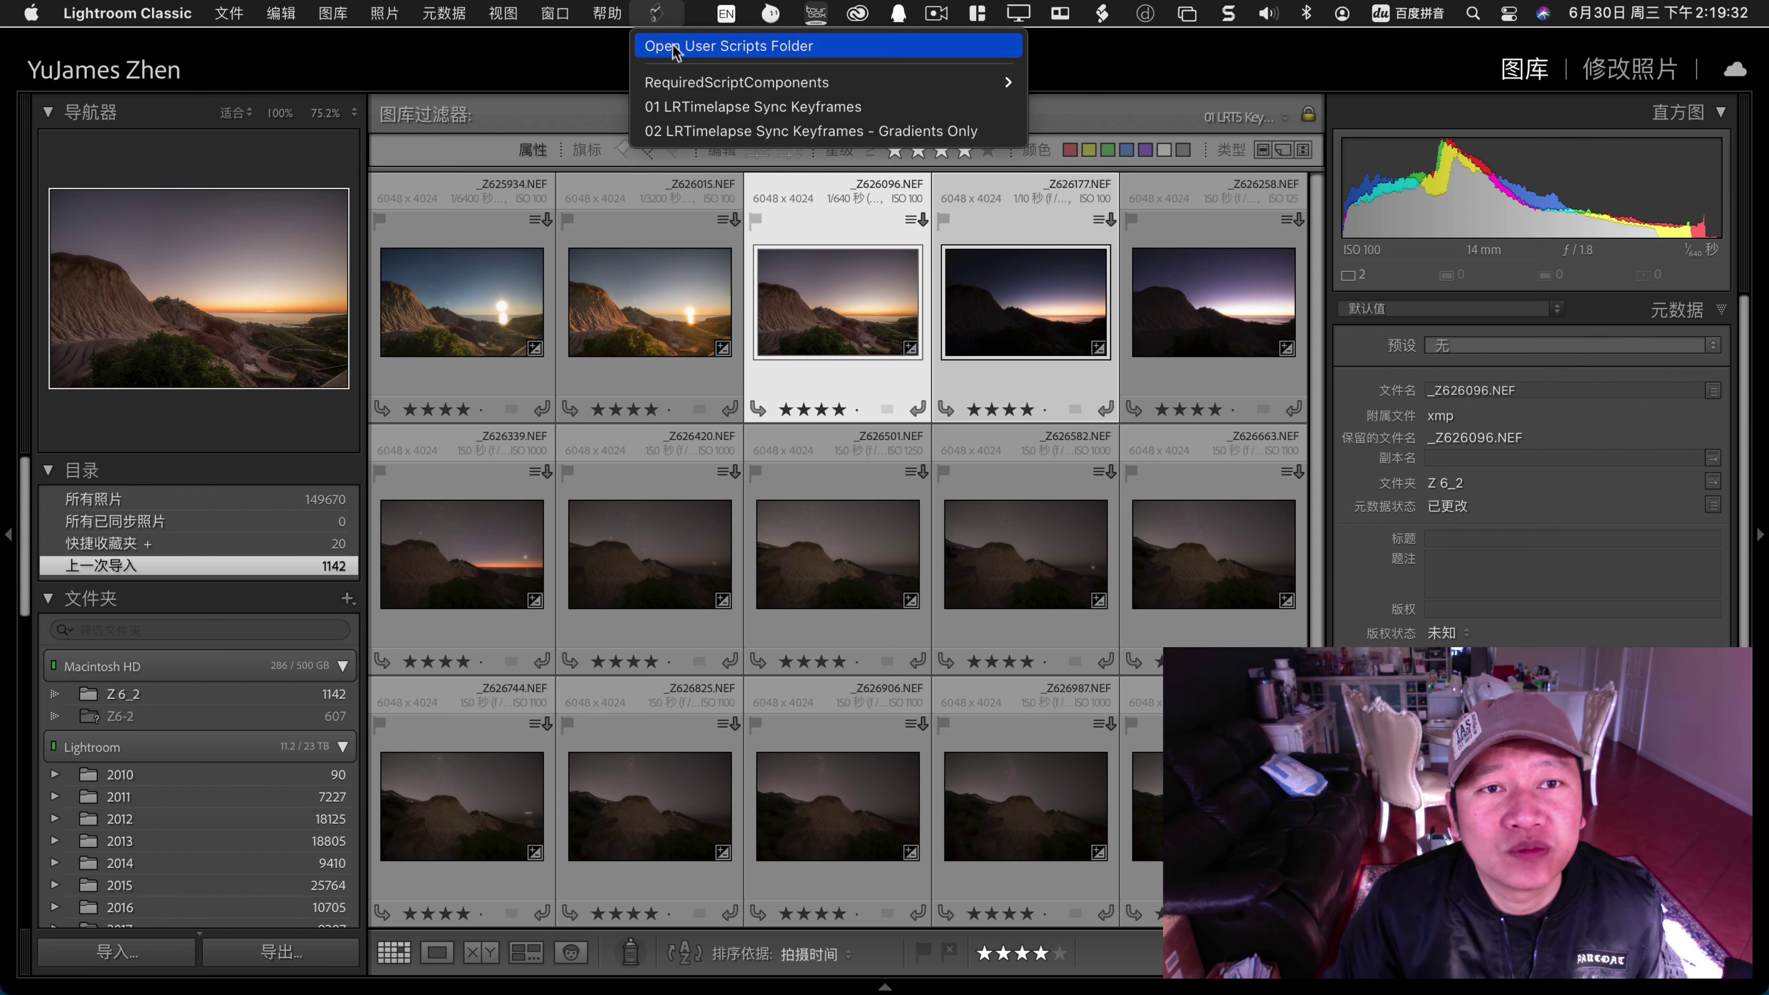
left_click(681, 103)
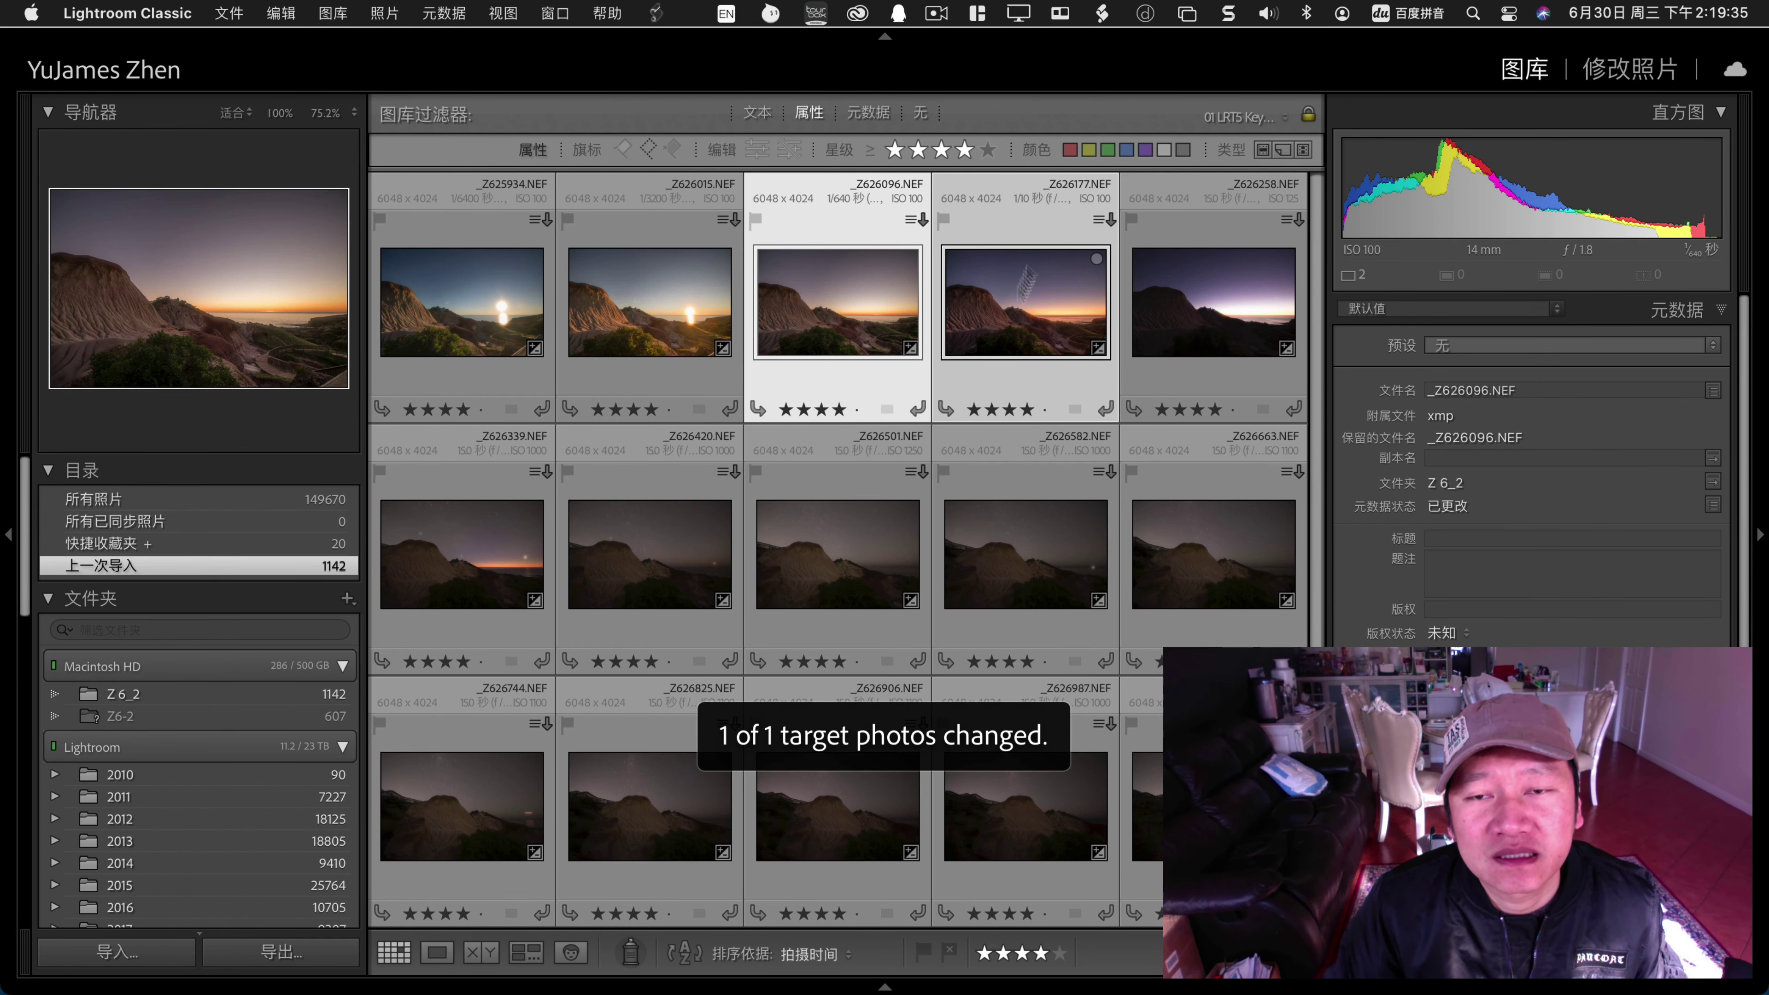
double_click(1055, 320)
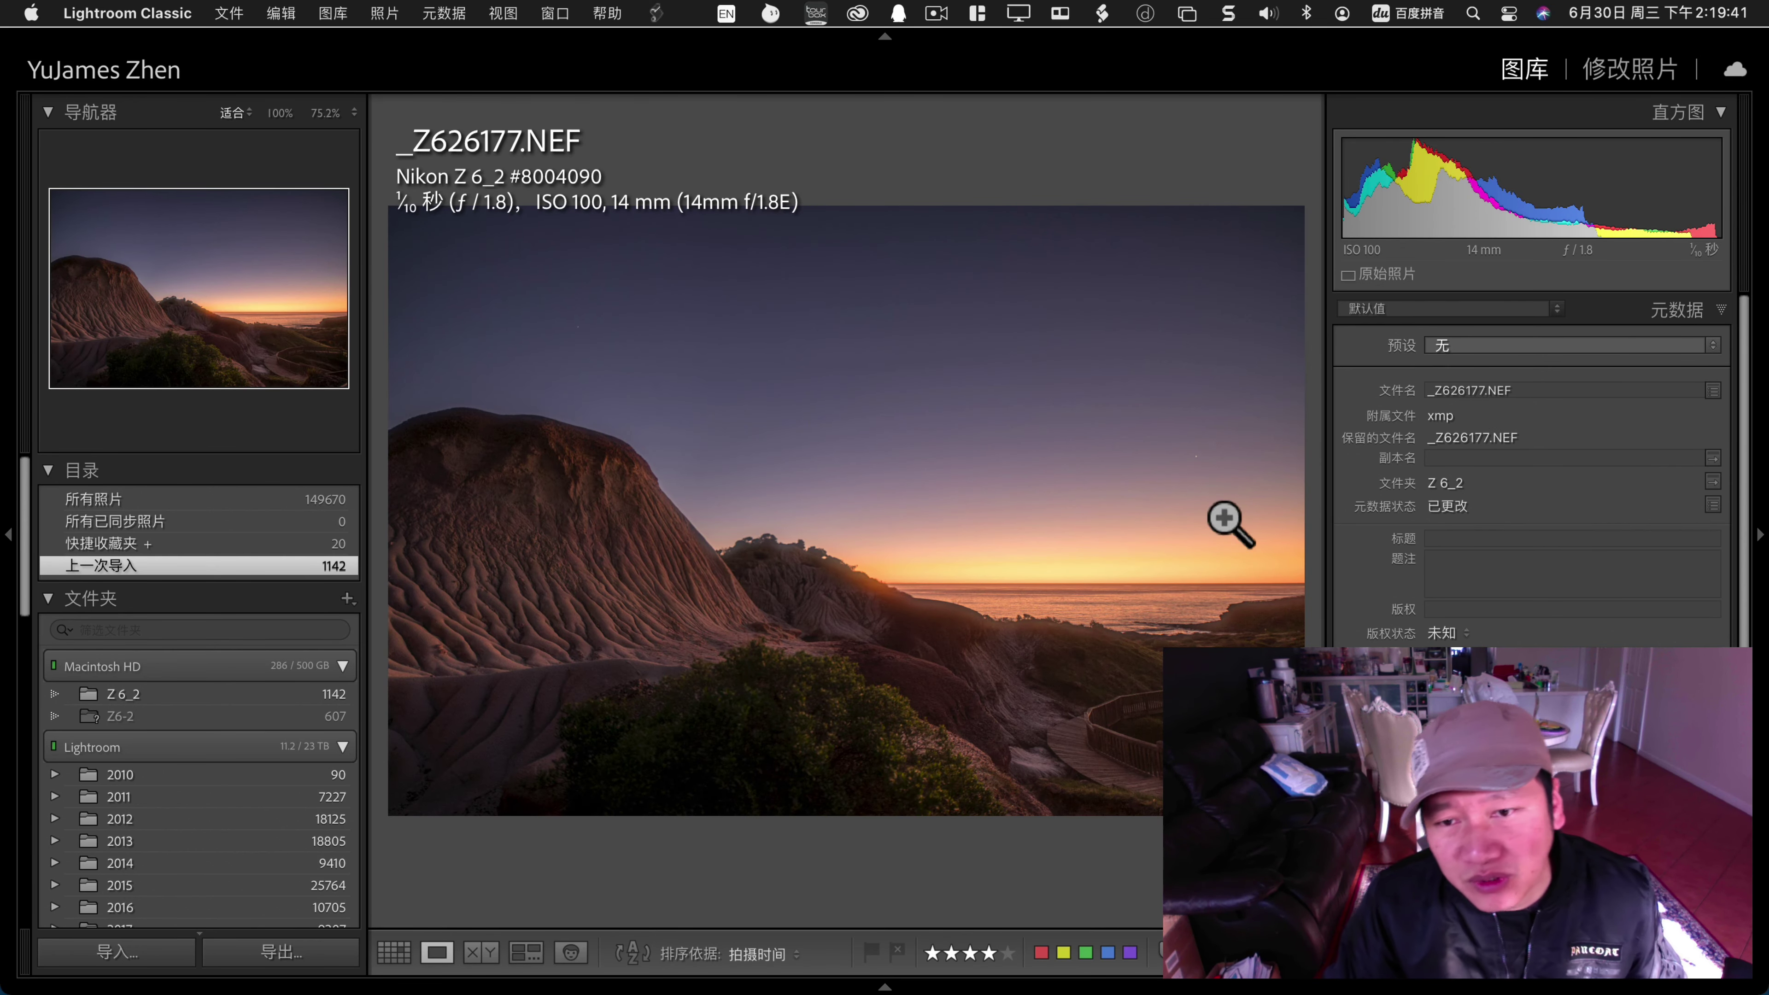
Zoom in and out to check _Z626177's detail, then add _Z626258 to the selection.
left_click(804, 575)
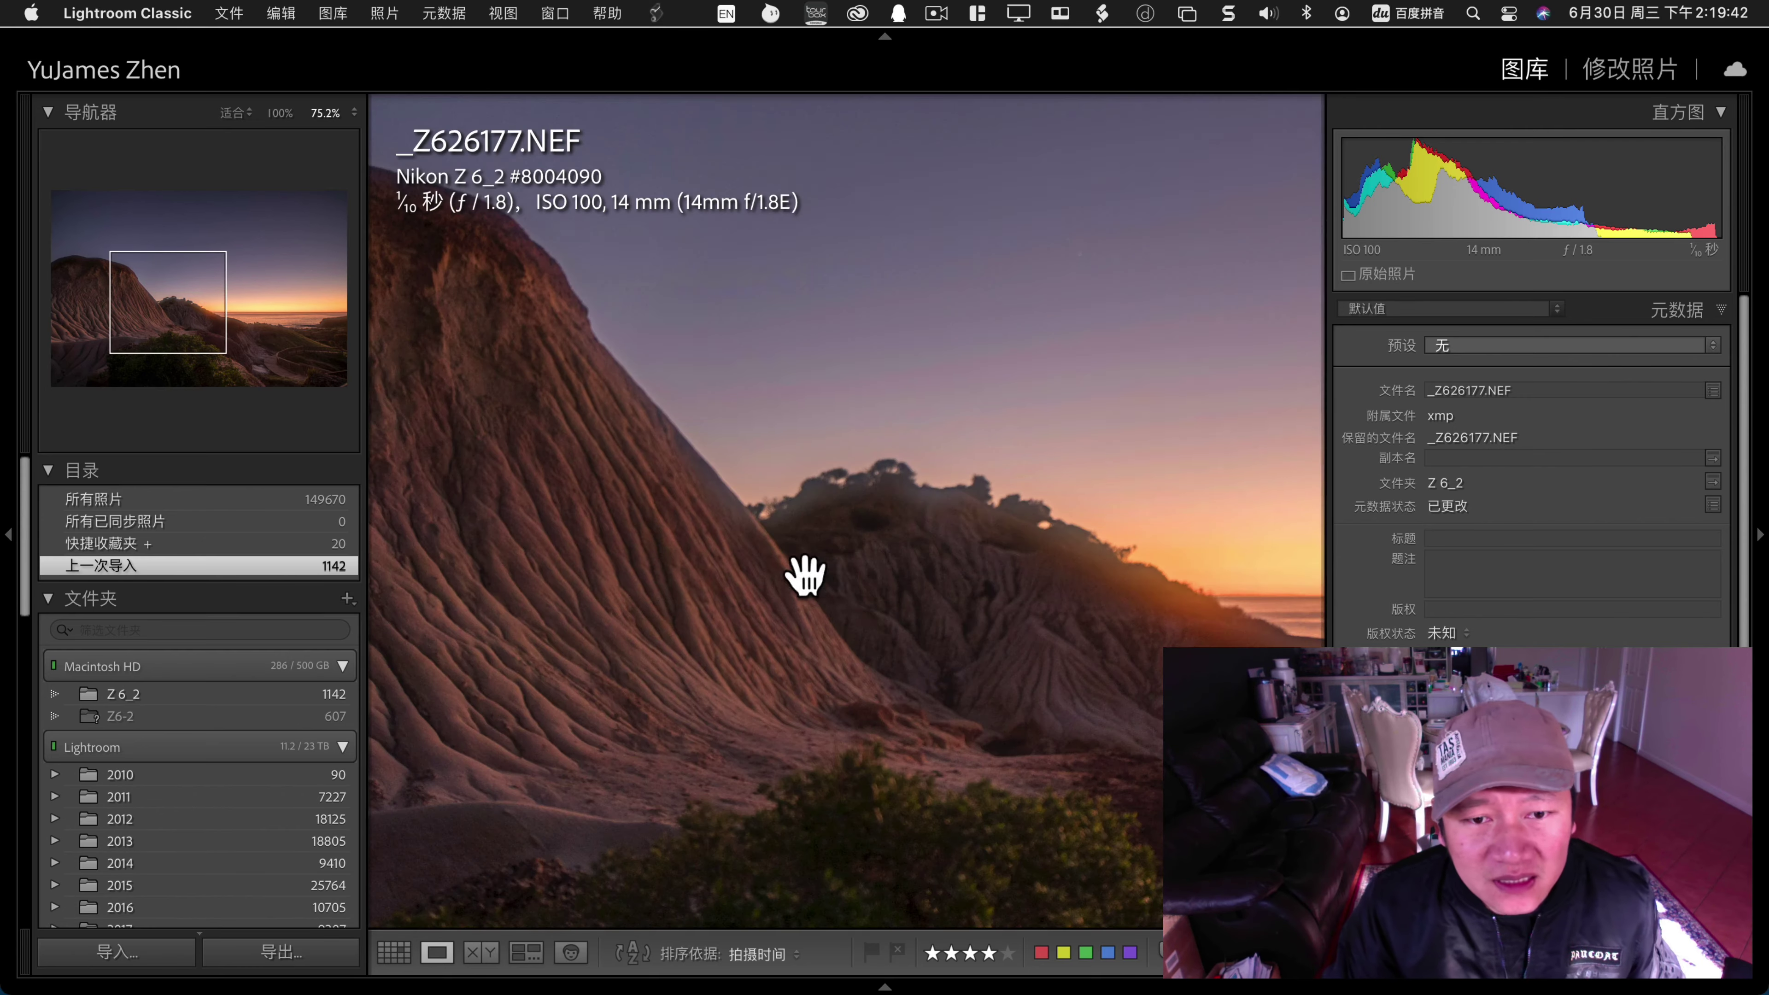
left_click(850, 593)
left_click(771, 603)
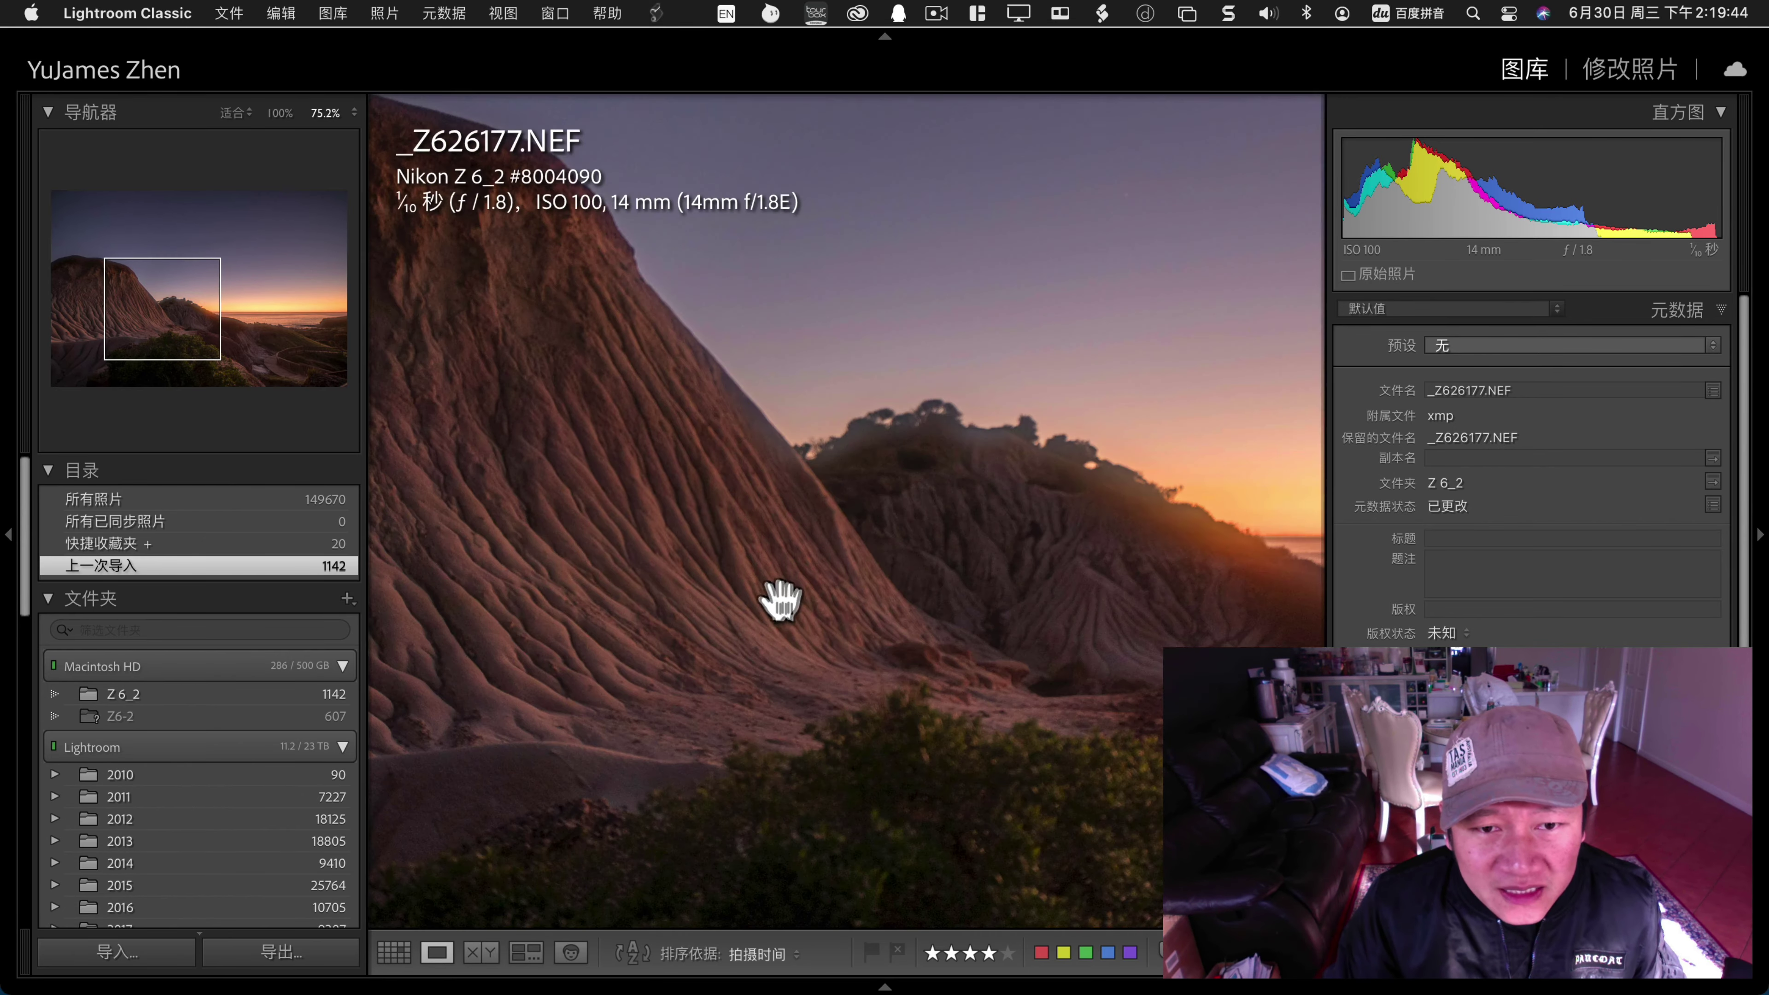
left_click(853, 635)
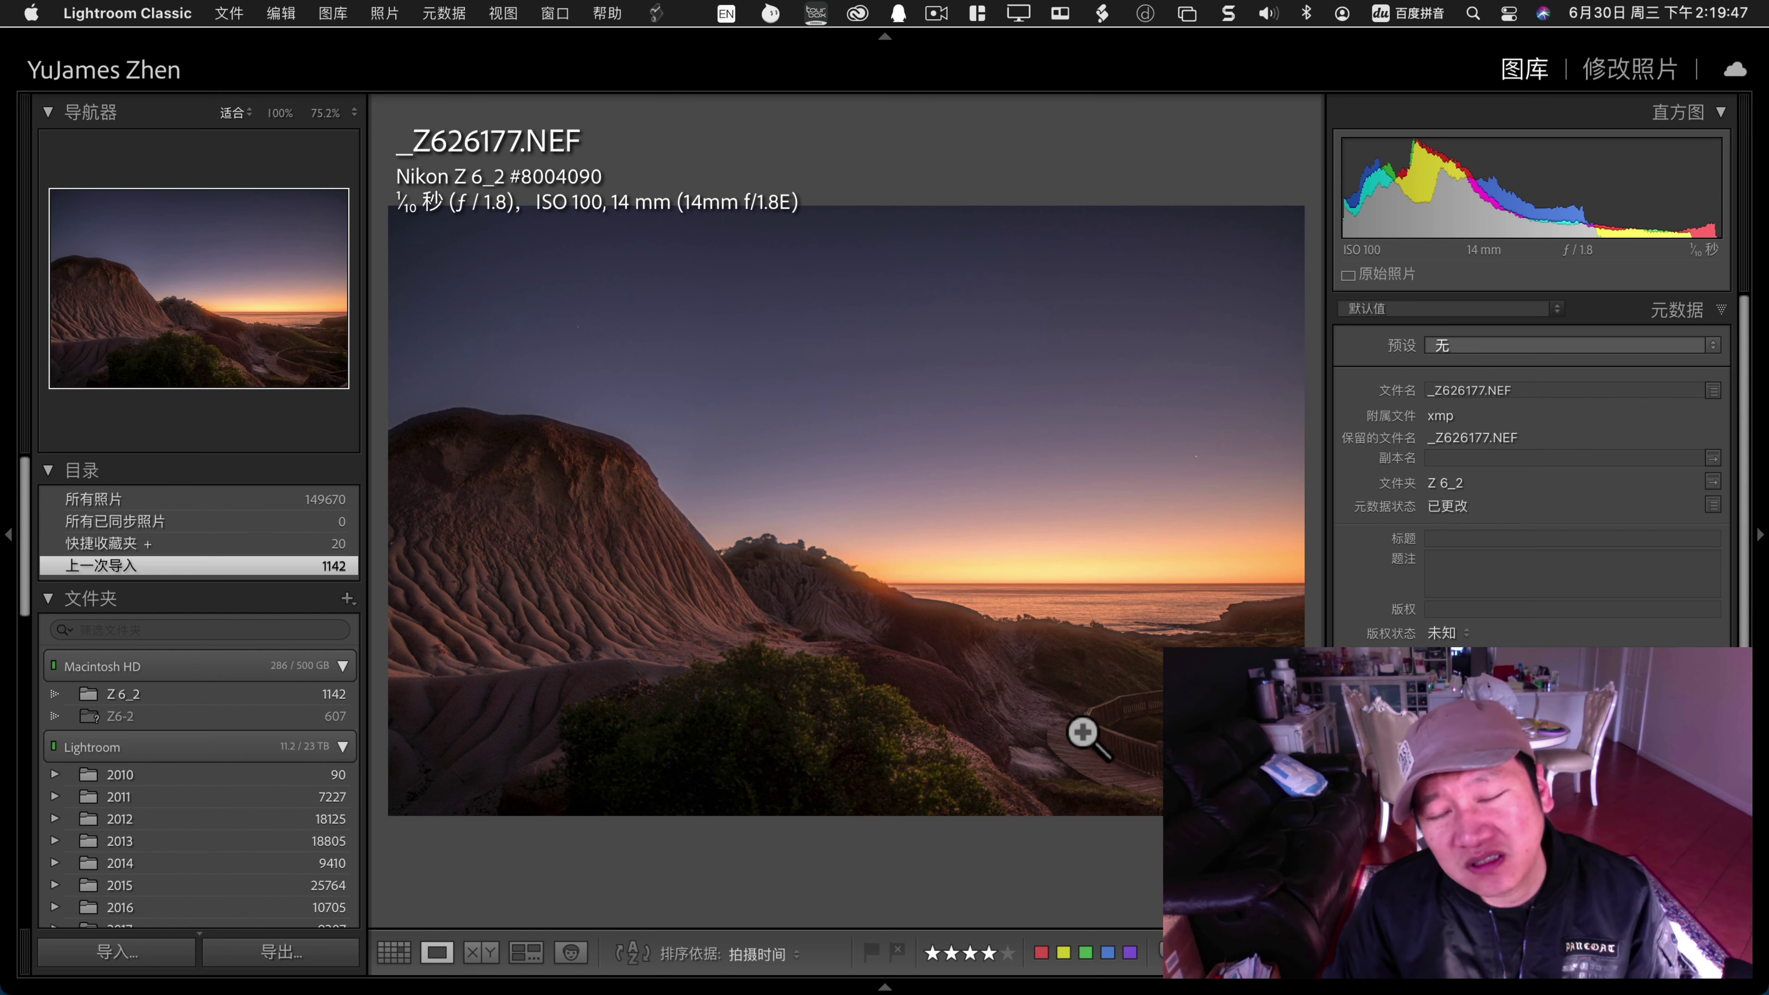
key("g")
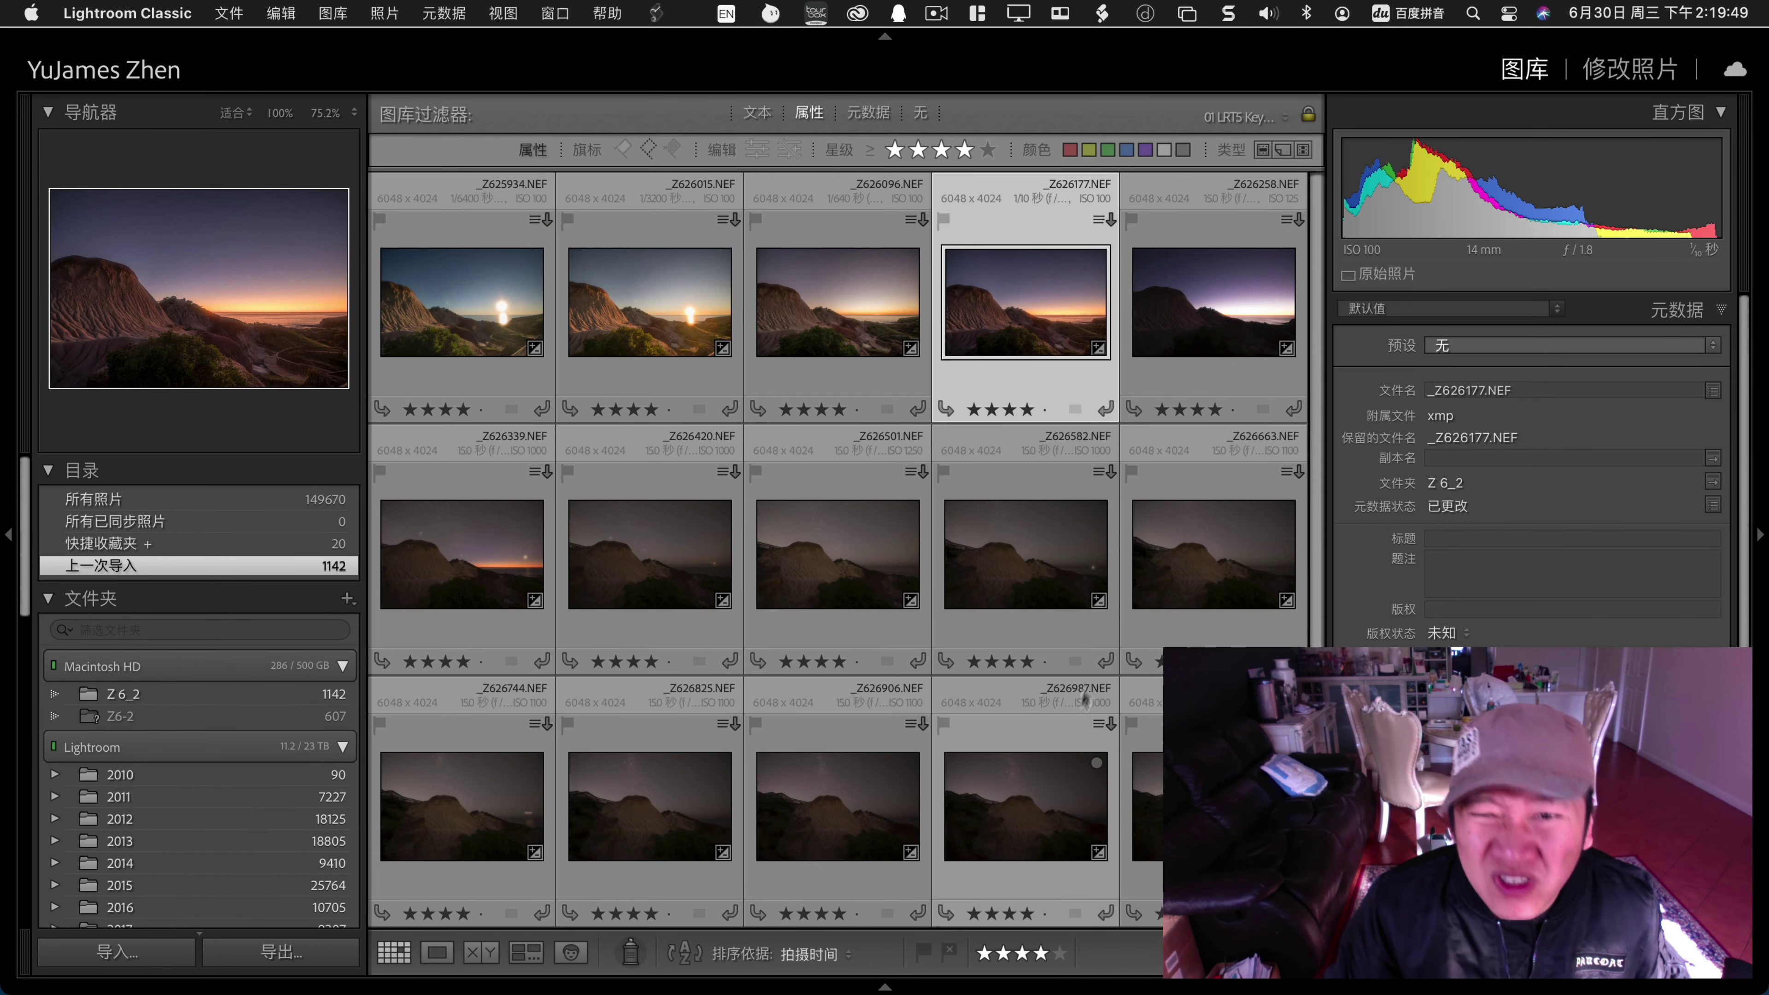
left_click(1202, 330, "shift")
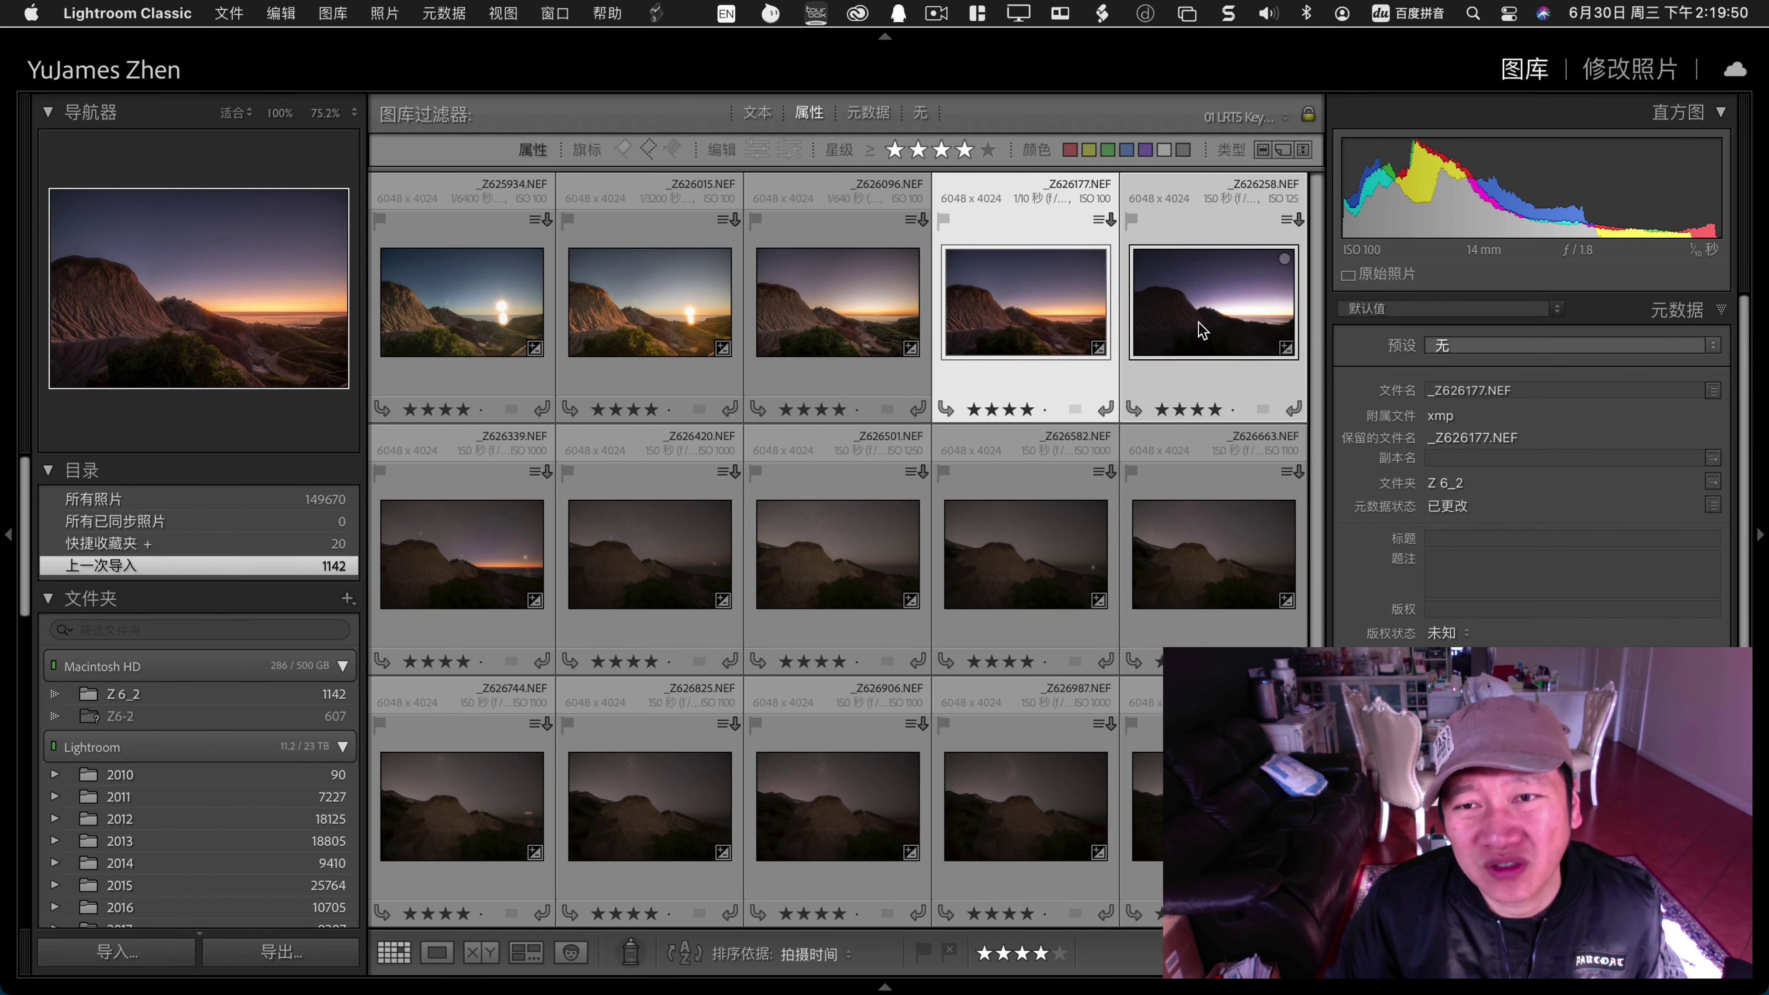
Sync keyframe settings from _Z626177 onto _Z626258 with the LRTimelapse script.
left_click(656, 13)
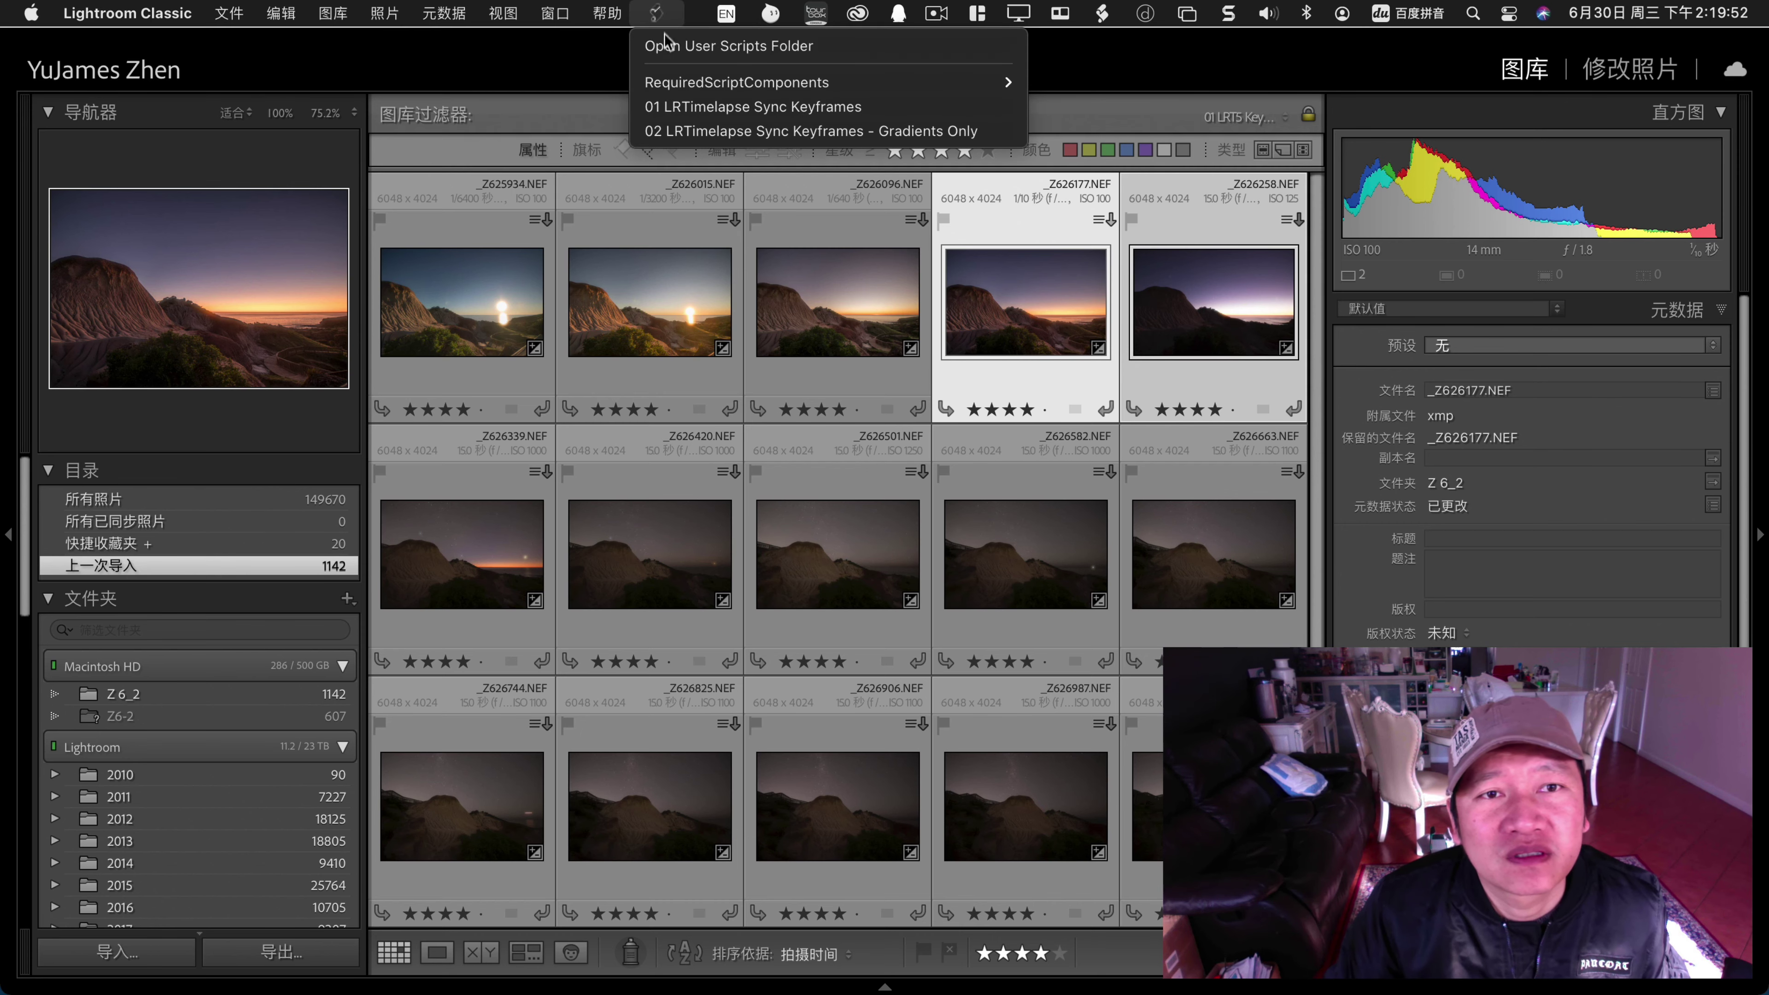
left_click(684, 105)
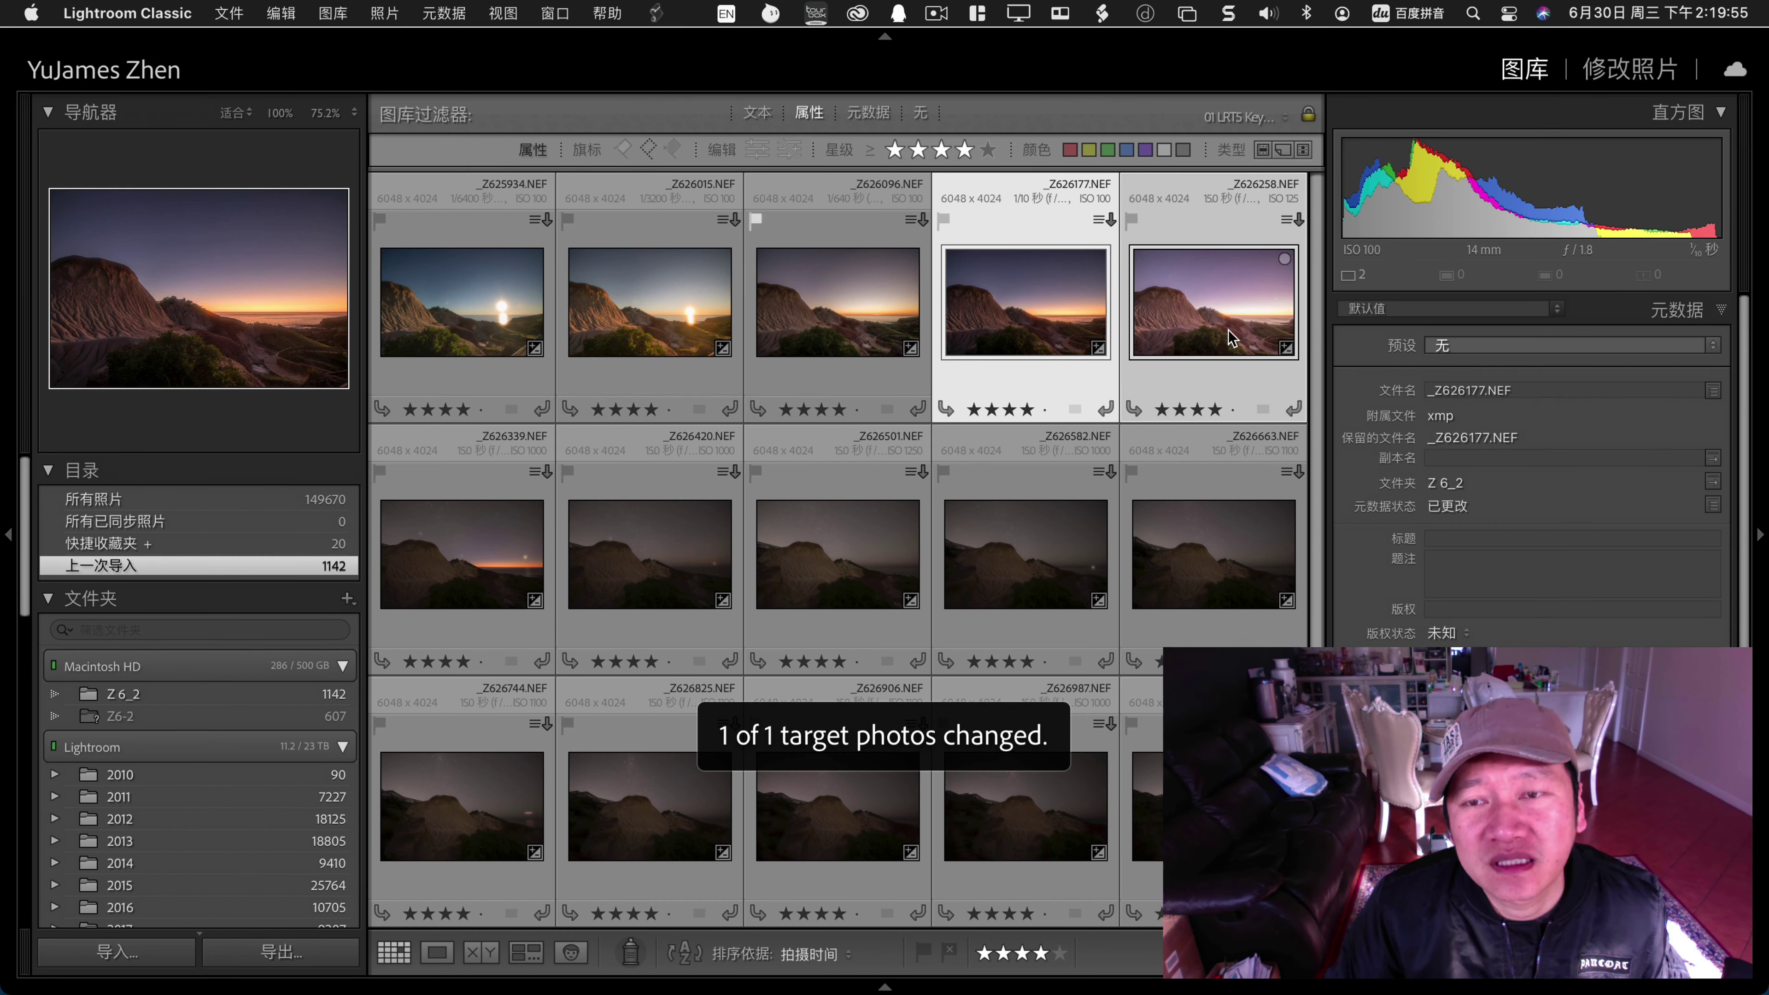
double_click(1191, 304)
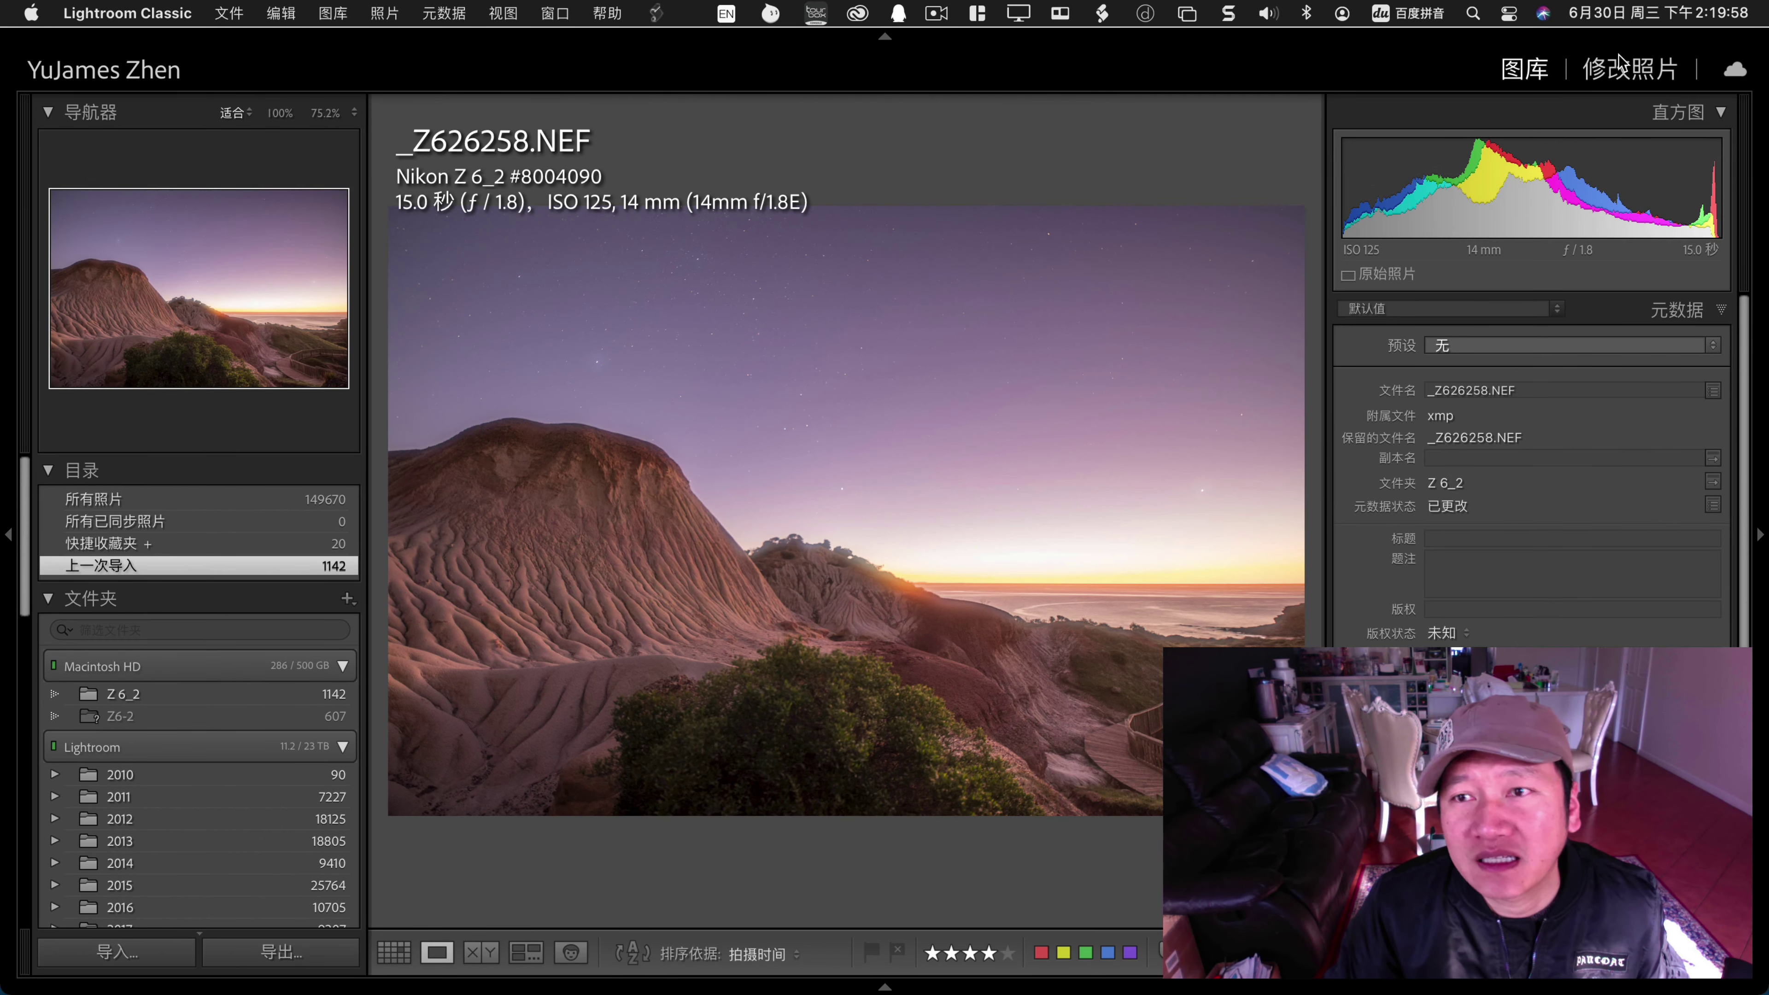
Tone _Z626258 down to exposure +0.45, highlights −100 and shadows +83.
left_click(1619, 67)
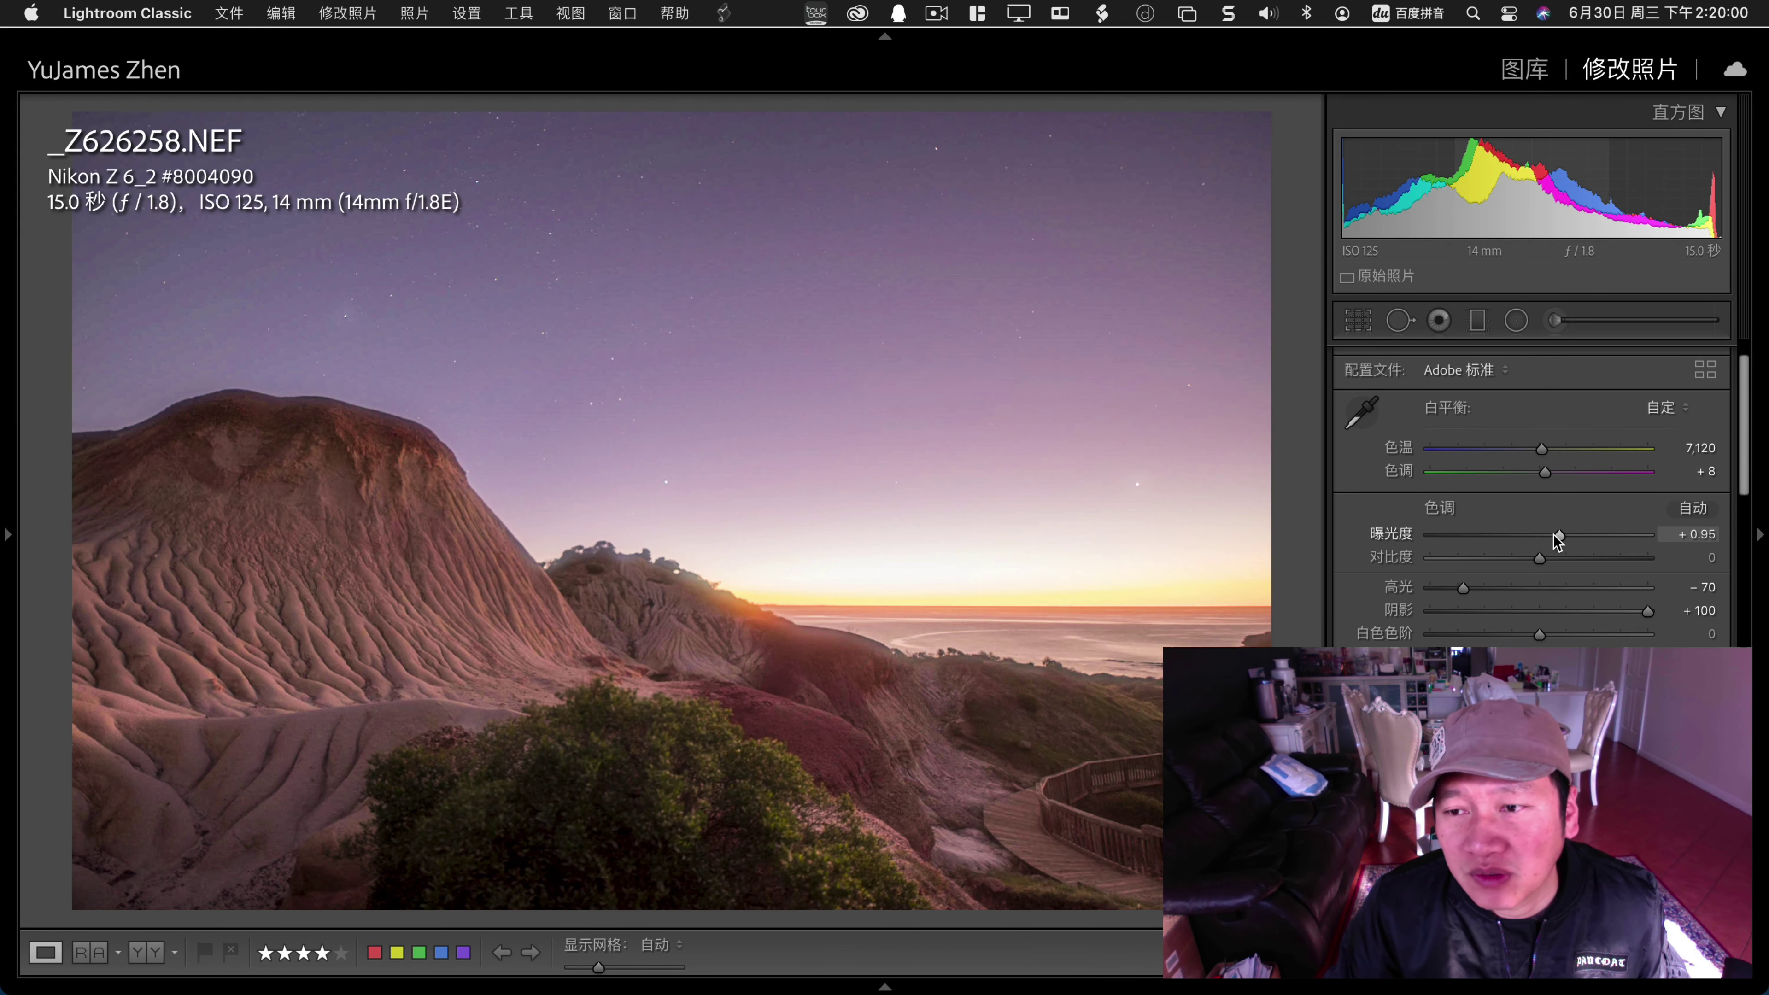
left_click_drag(1554, 534, 1543, 536)
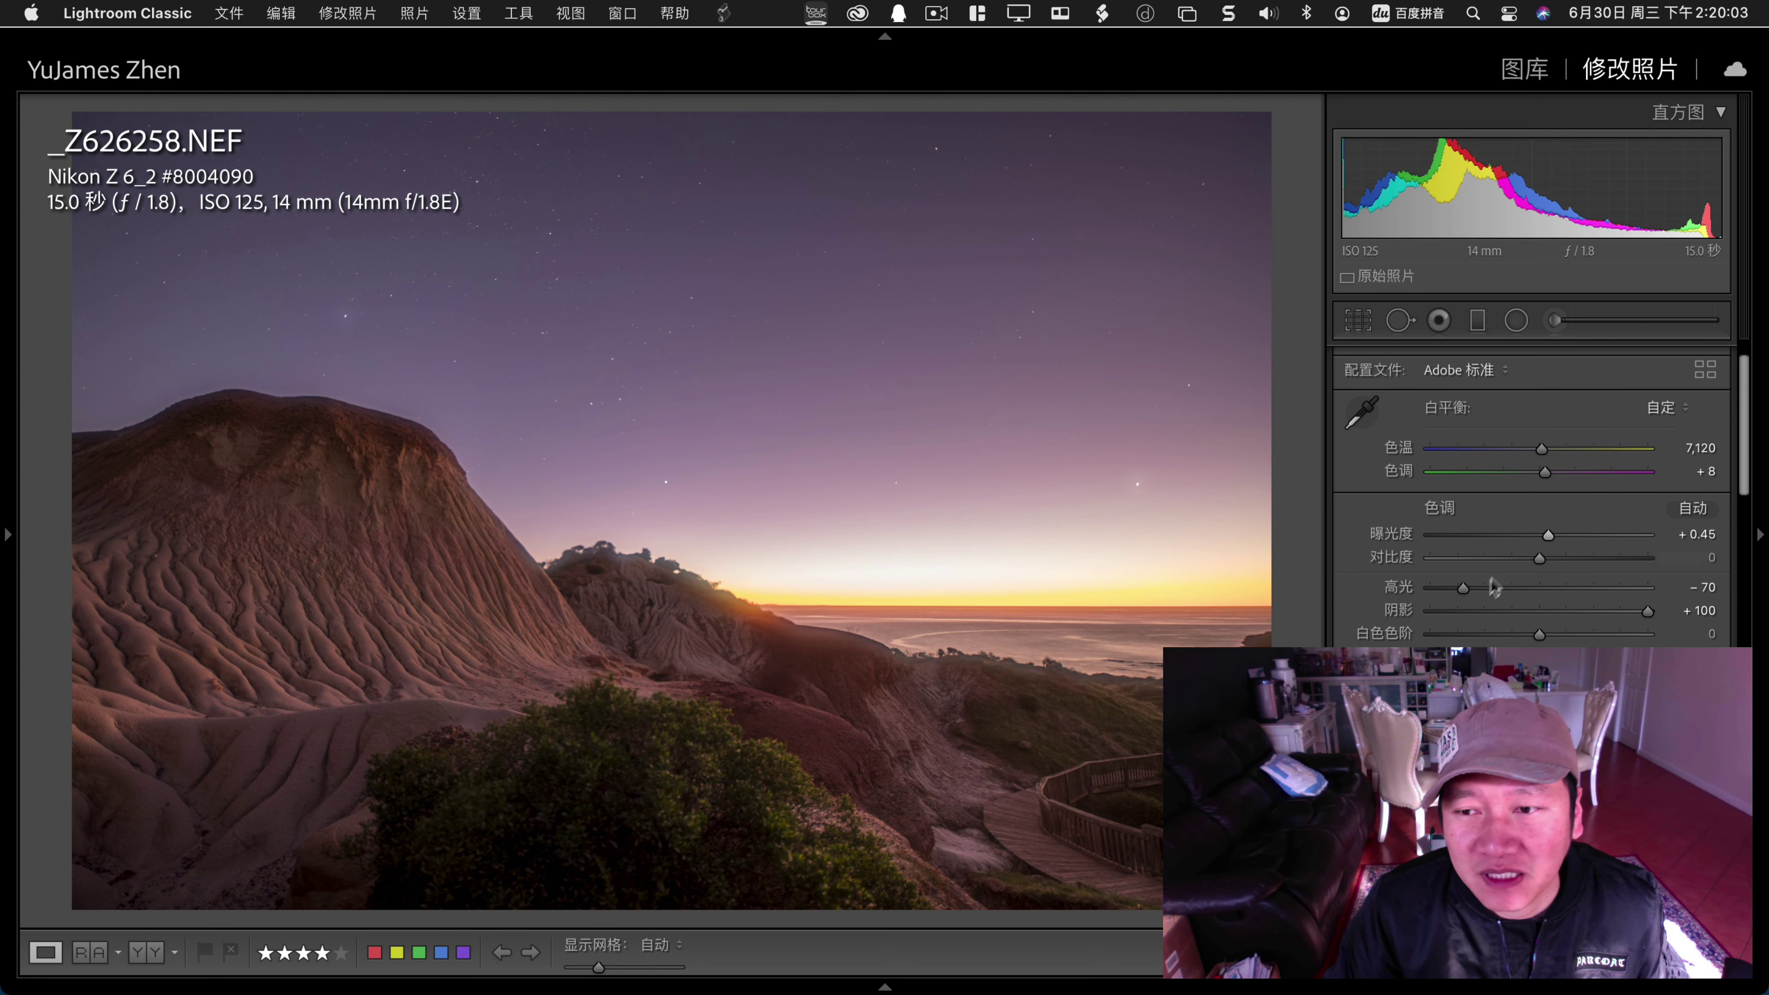
left_click_drag(1463, 589, 1428, 596)
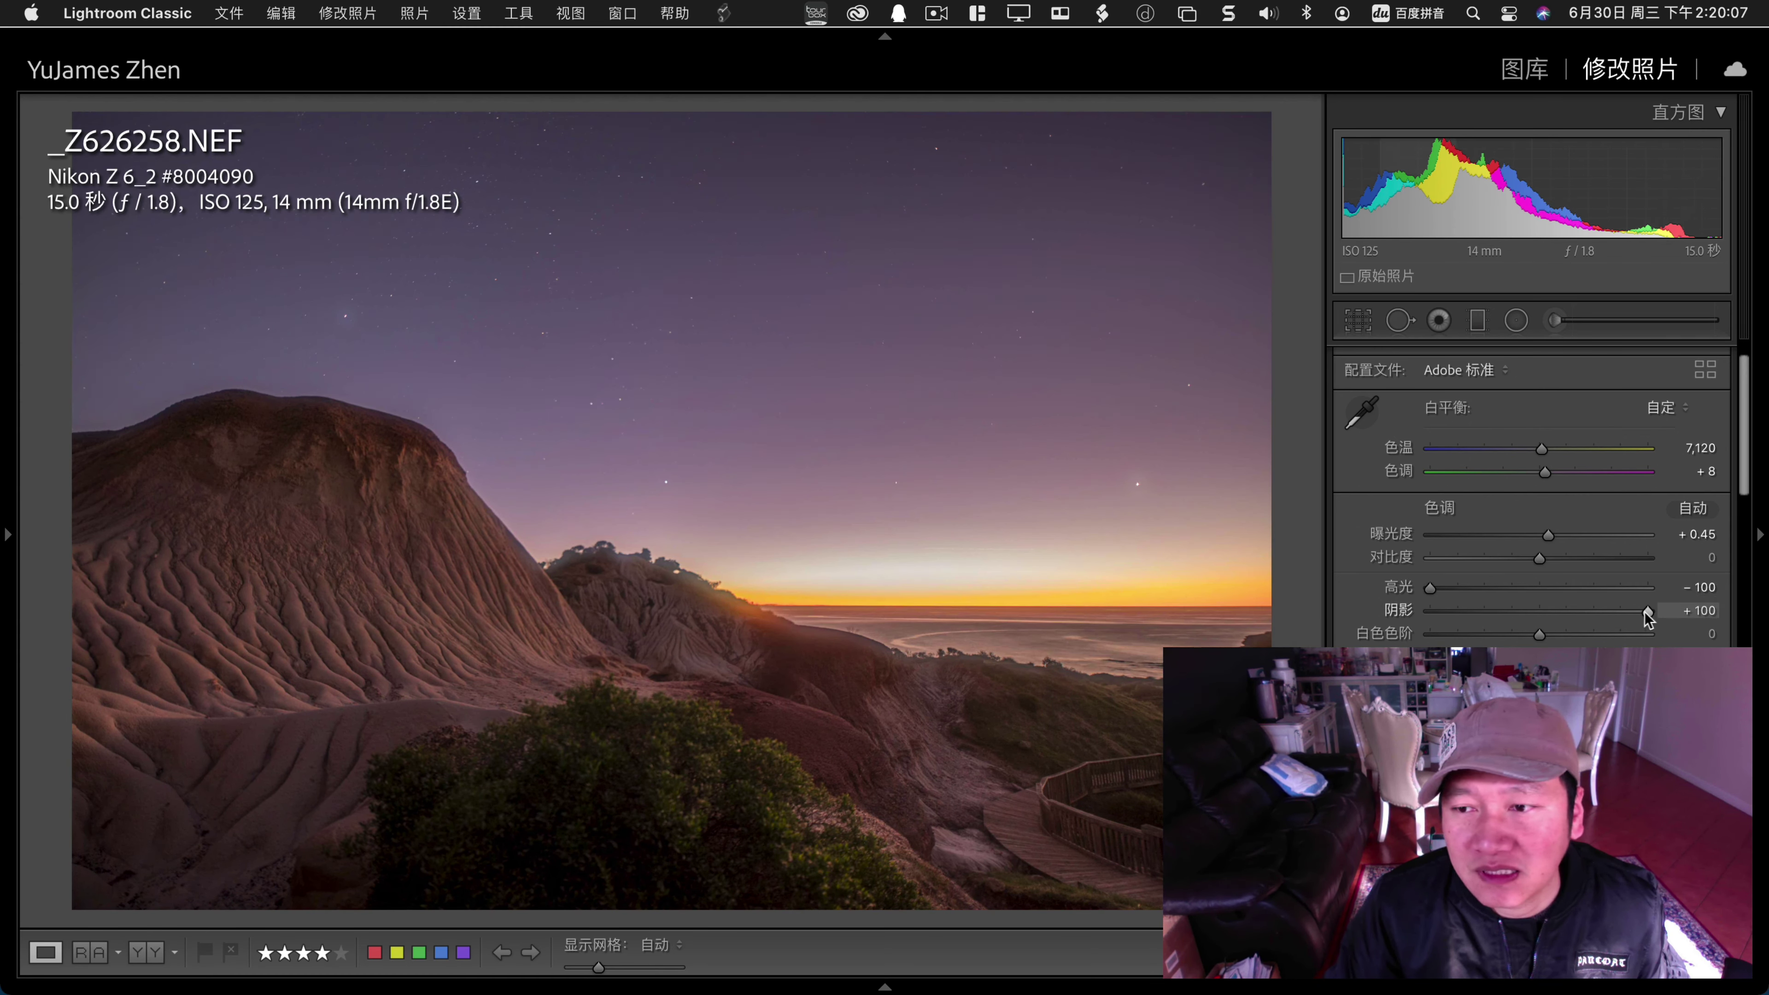
left_click_drag(1647, 617, 1630, 619)
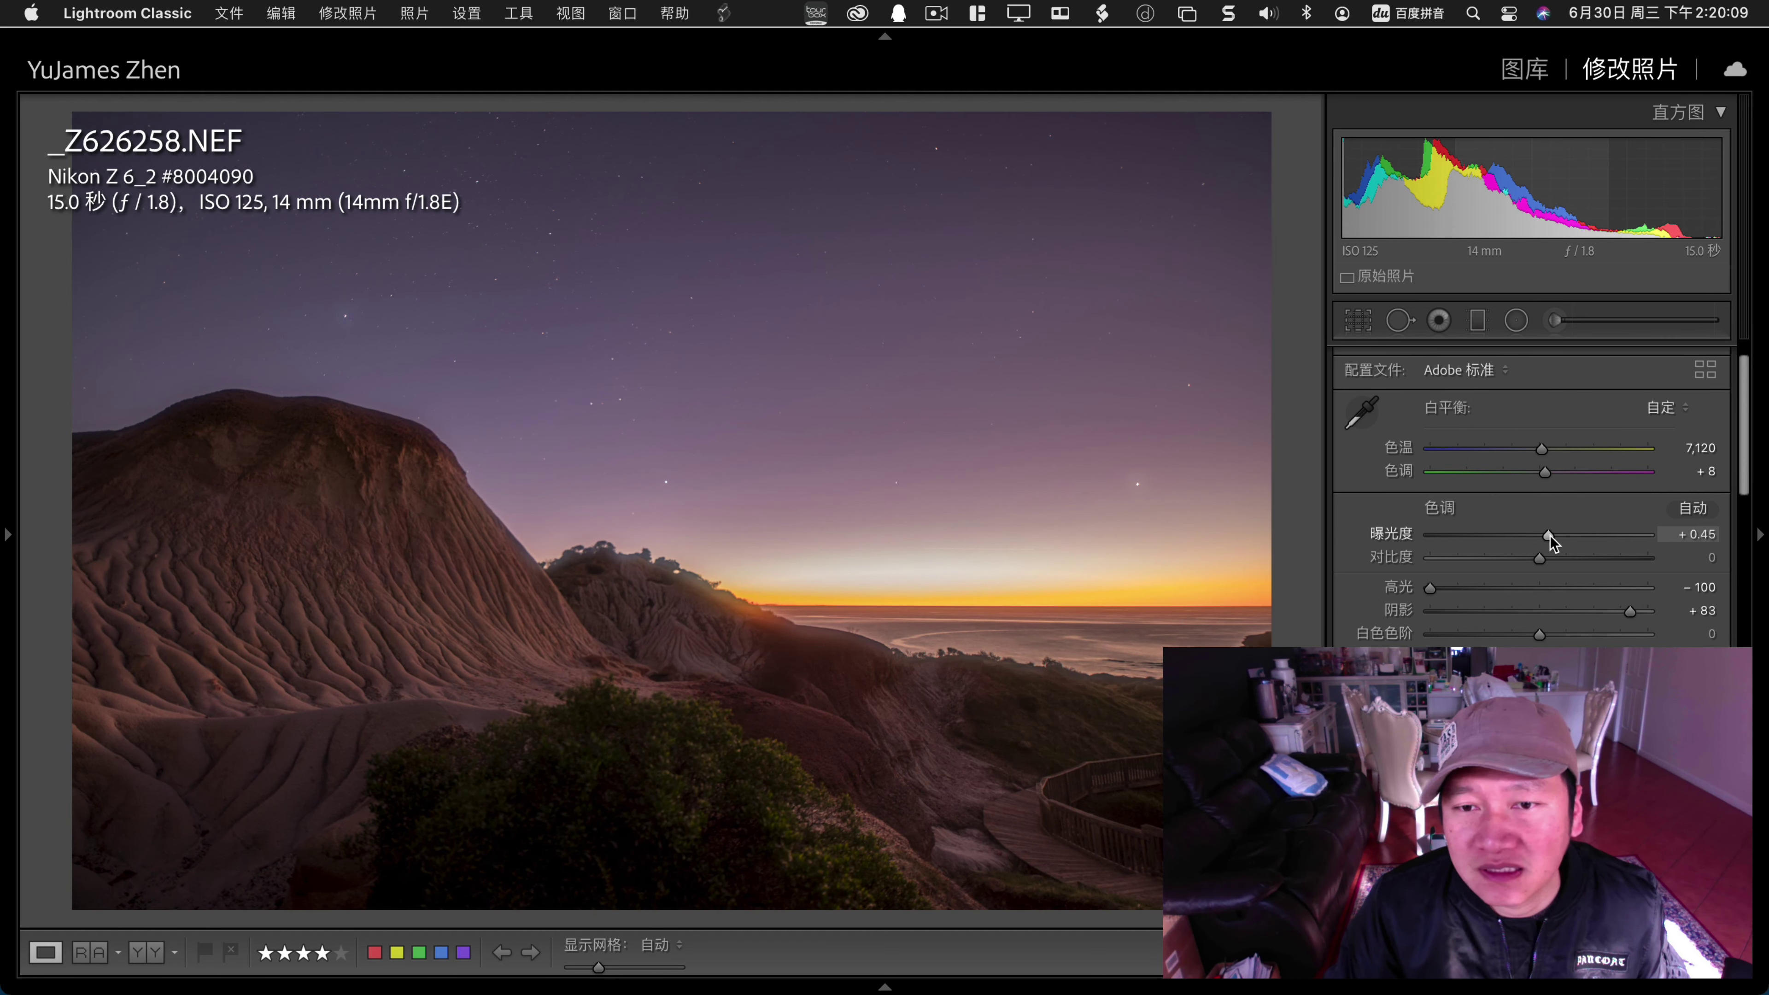
key("g")
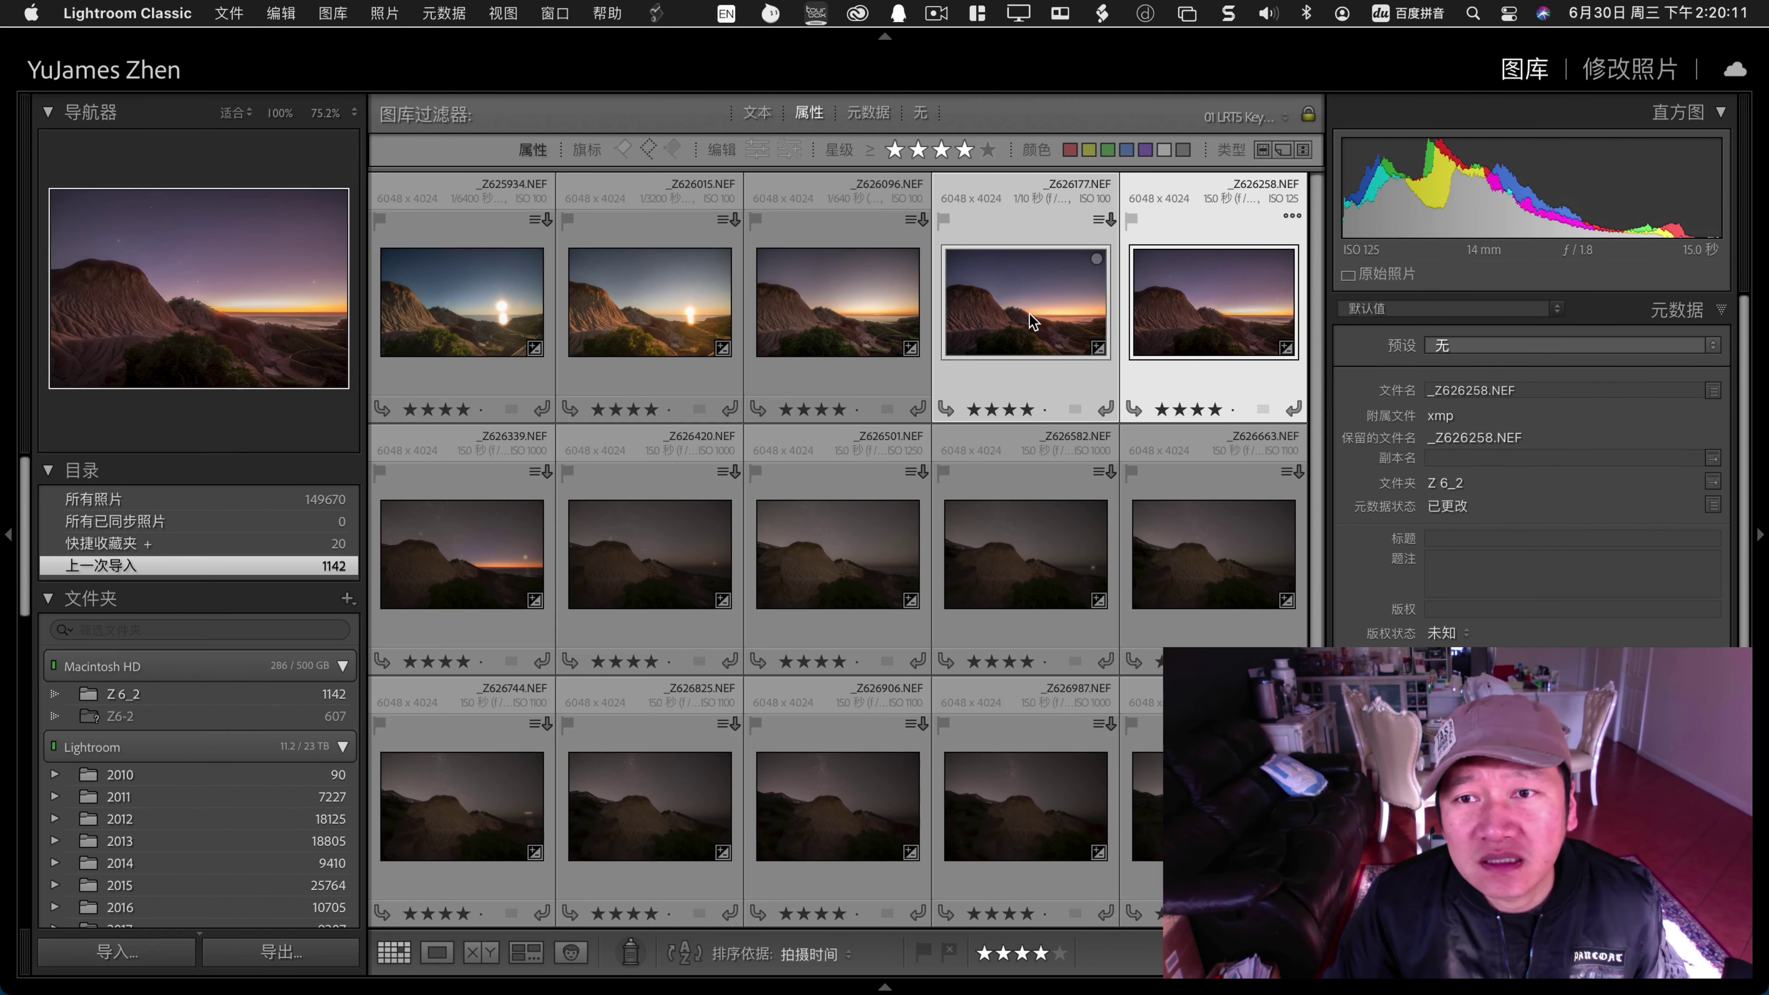
Cool _Z626258's colour temperature to about 6,514 in Develop.
double_click(1169, 307)
left_click(1637, 74)
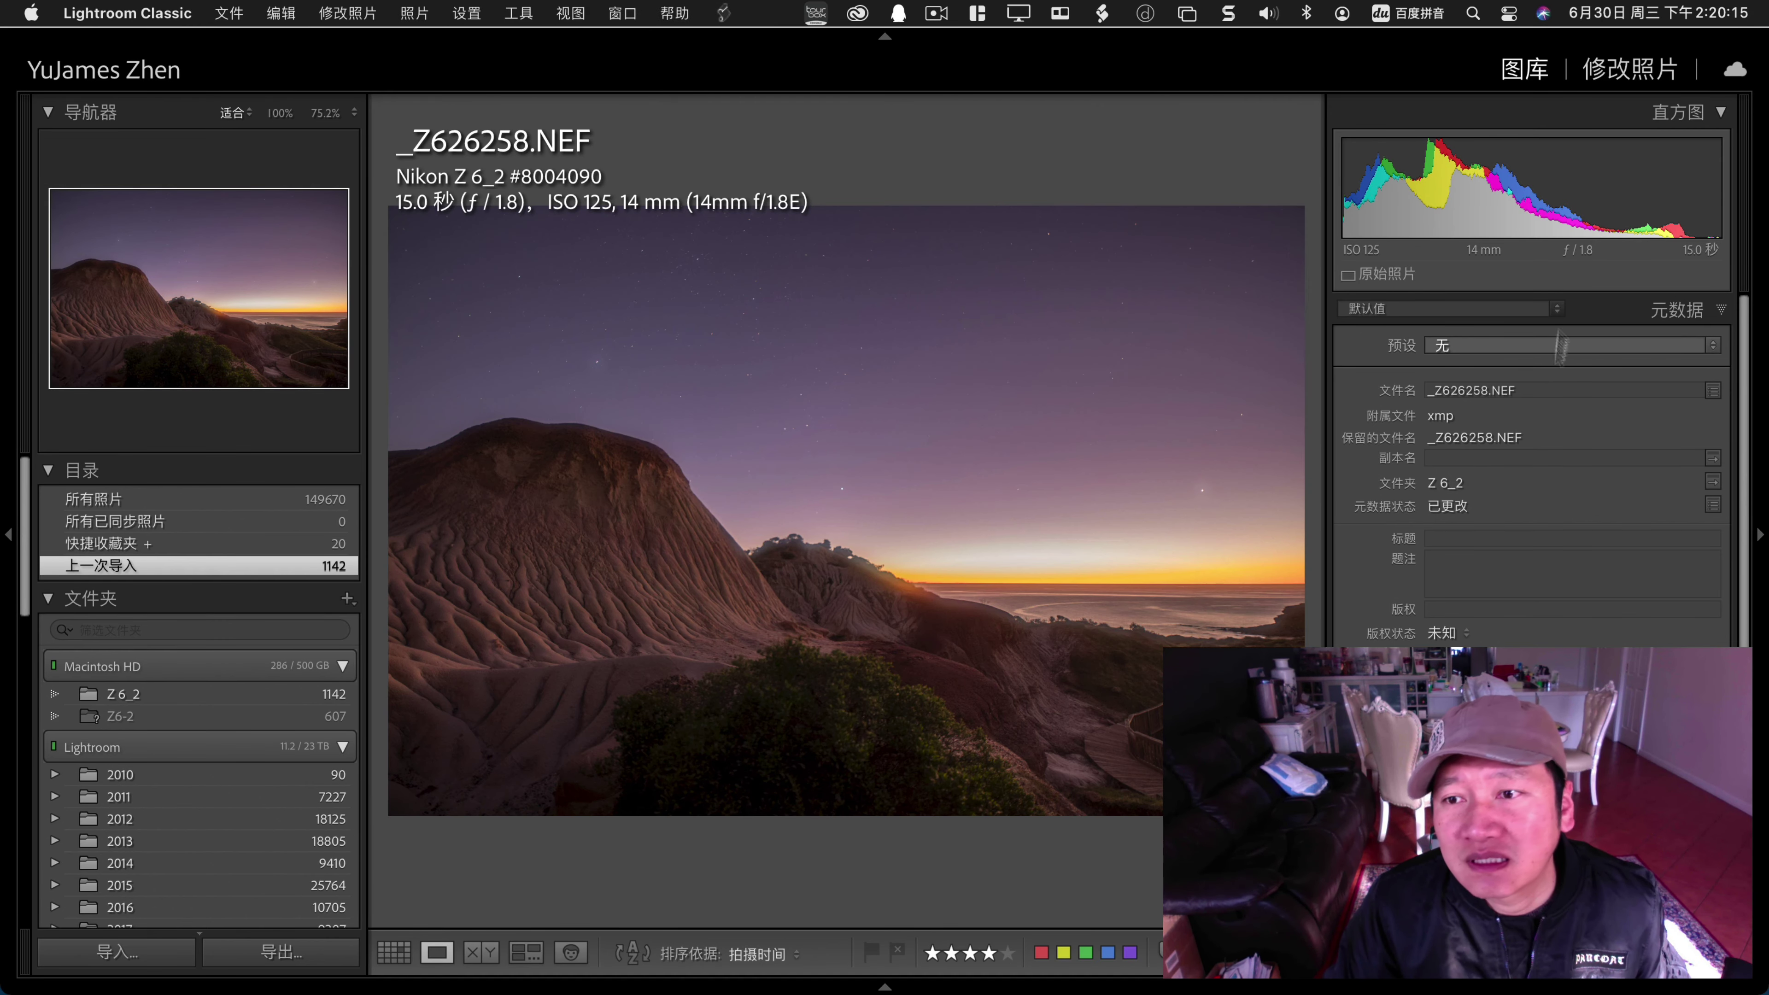
left_click_drag(1540, 451, 1526, 451)
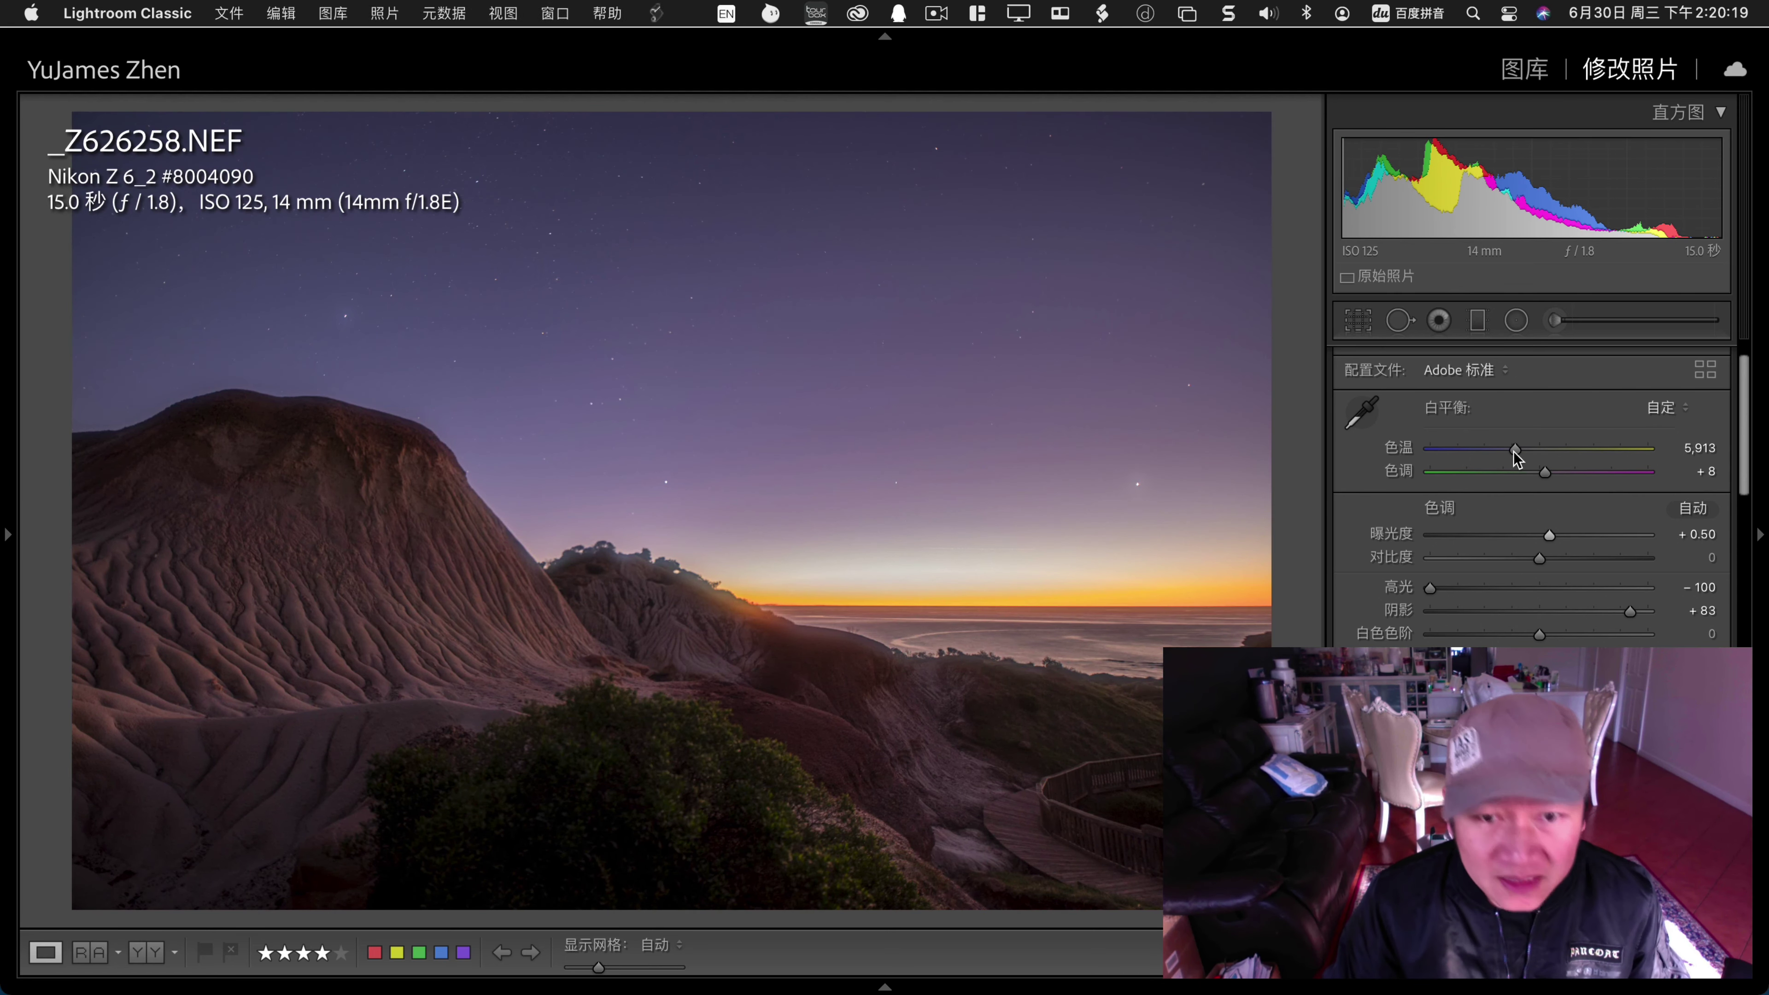
key("g")
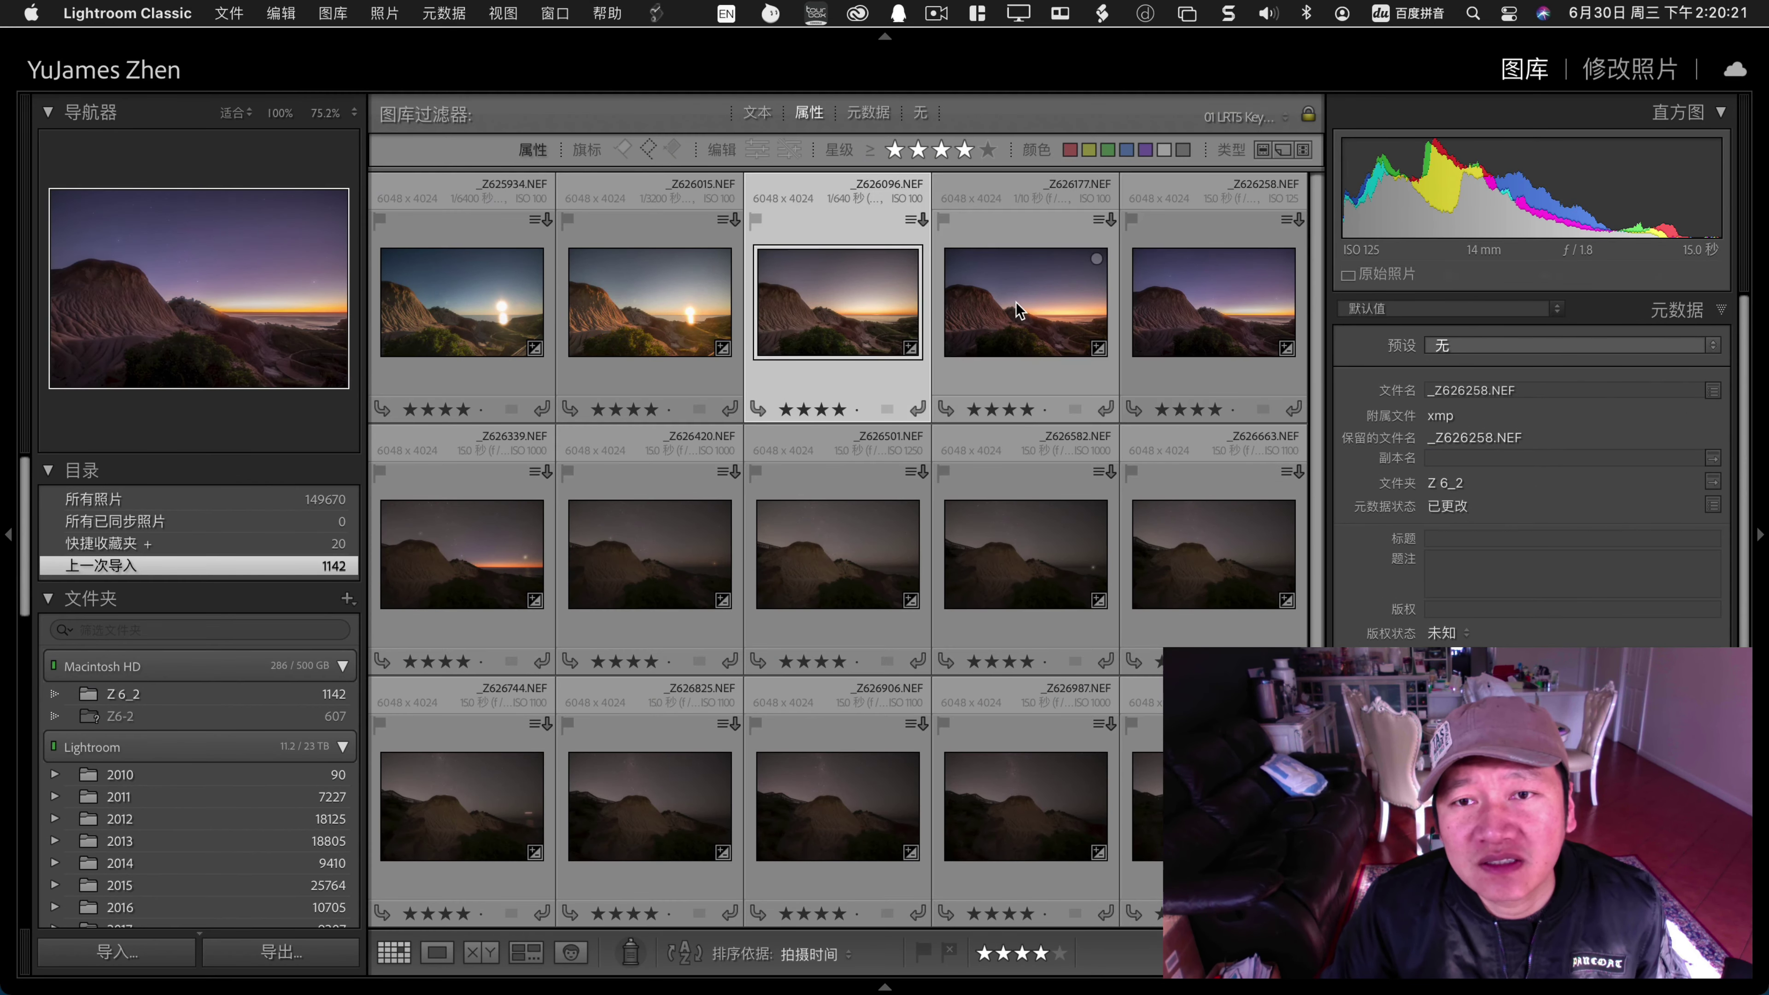
Cool _Z626177's temperature to about 5,801, then recheck _Z626258 and return to the grid.
double_click(1017, 302)
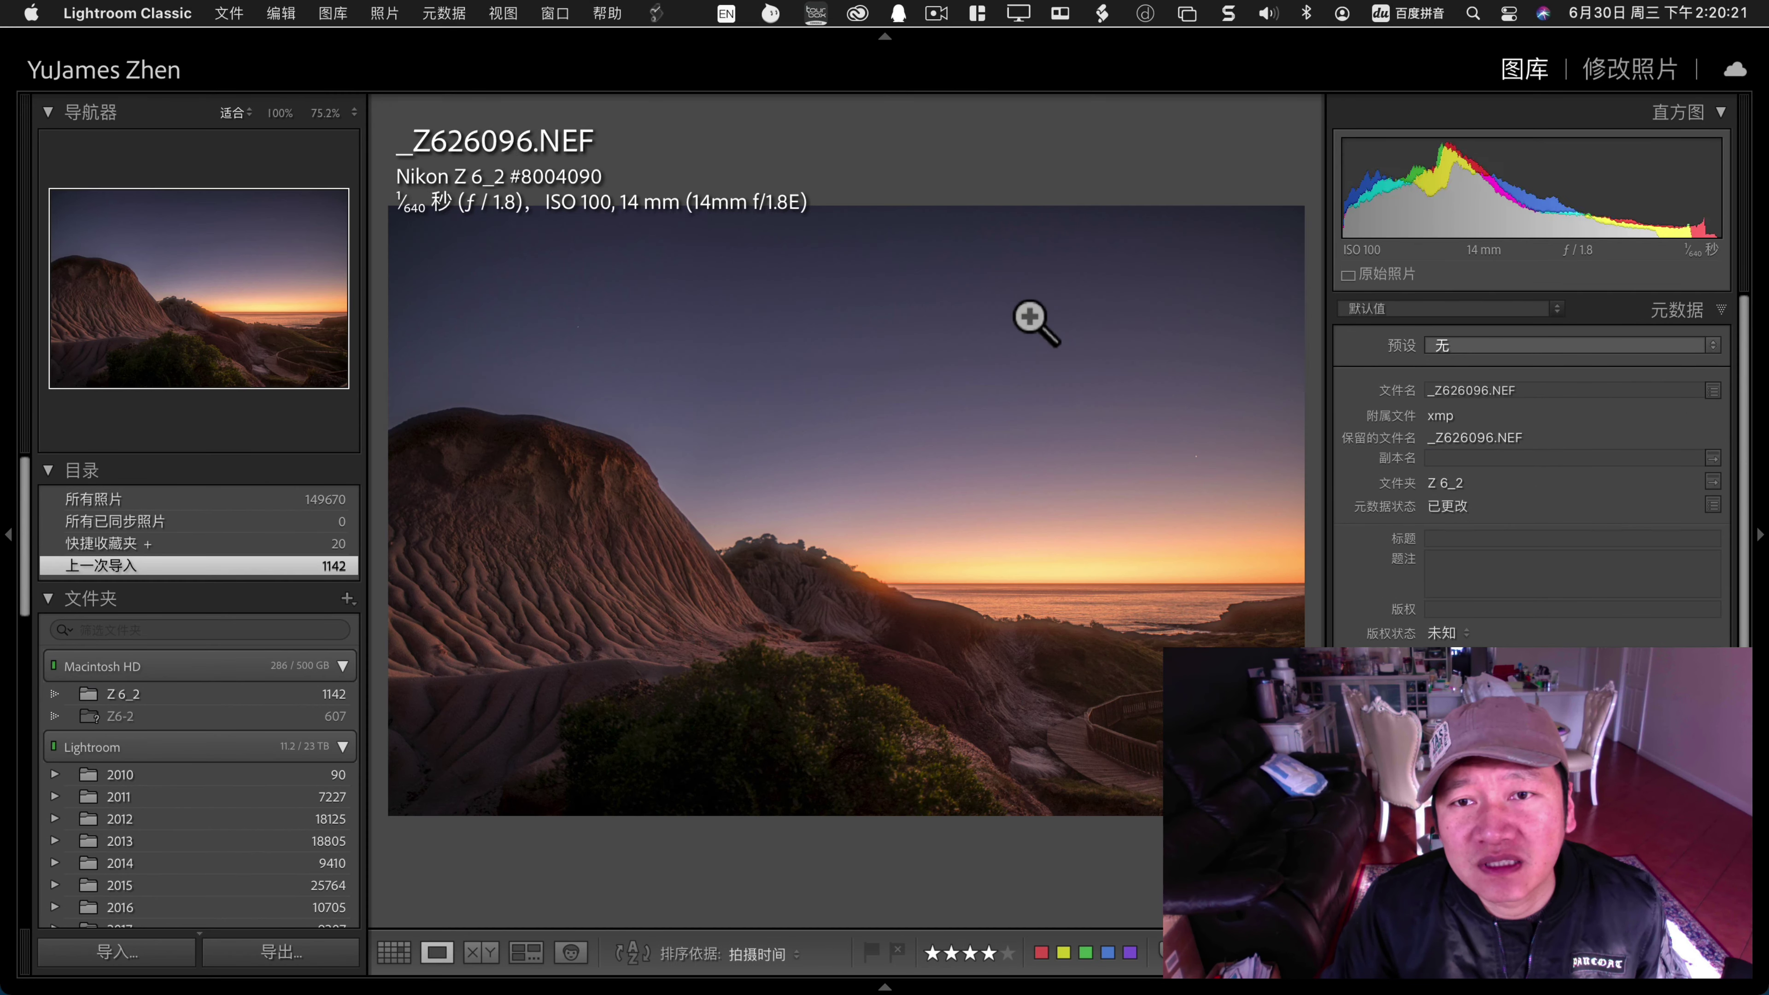
left_click(1623, 73)
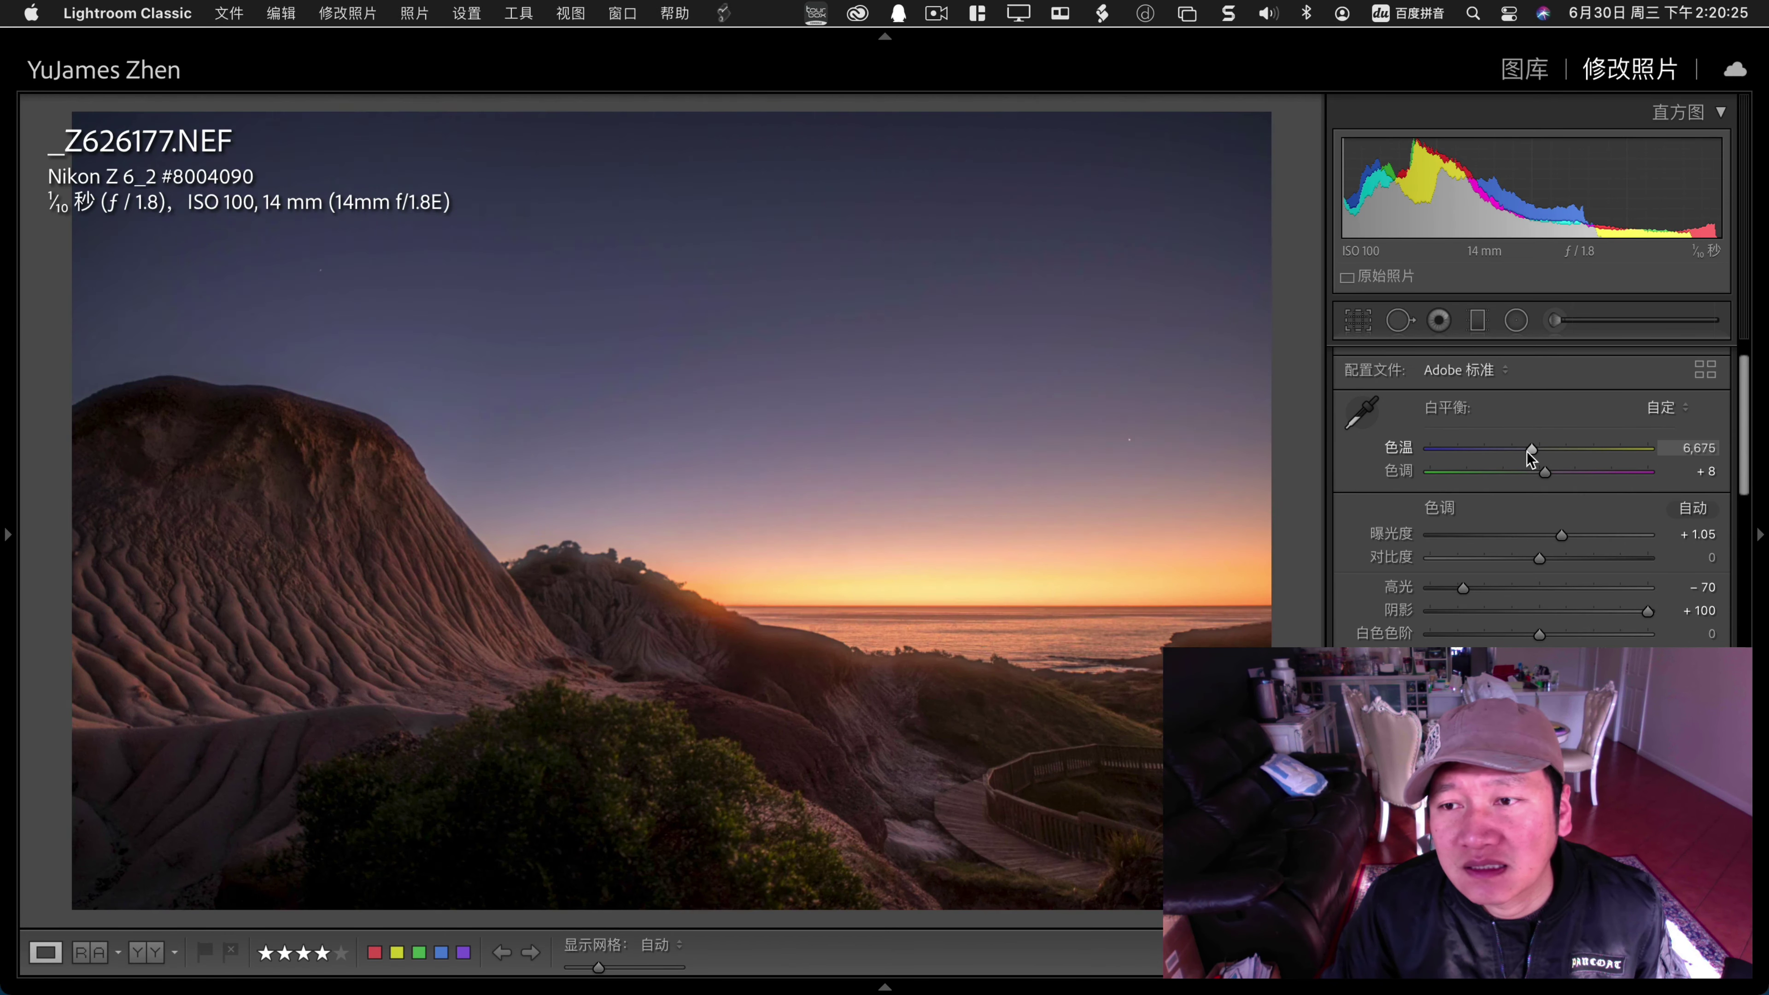
left_click_drag(1526, 453, 1518, 453)
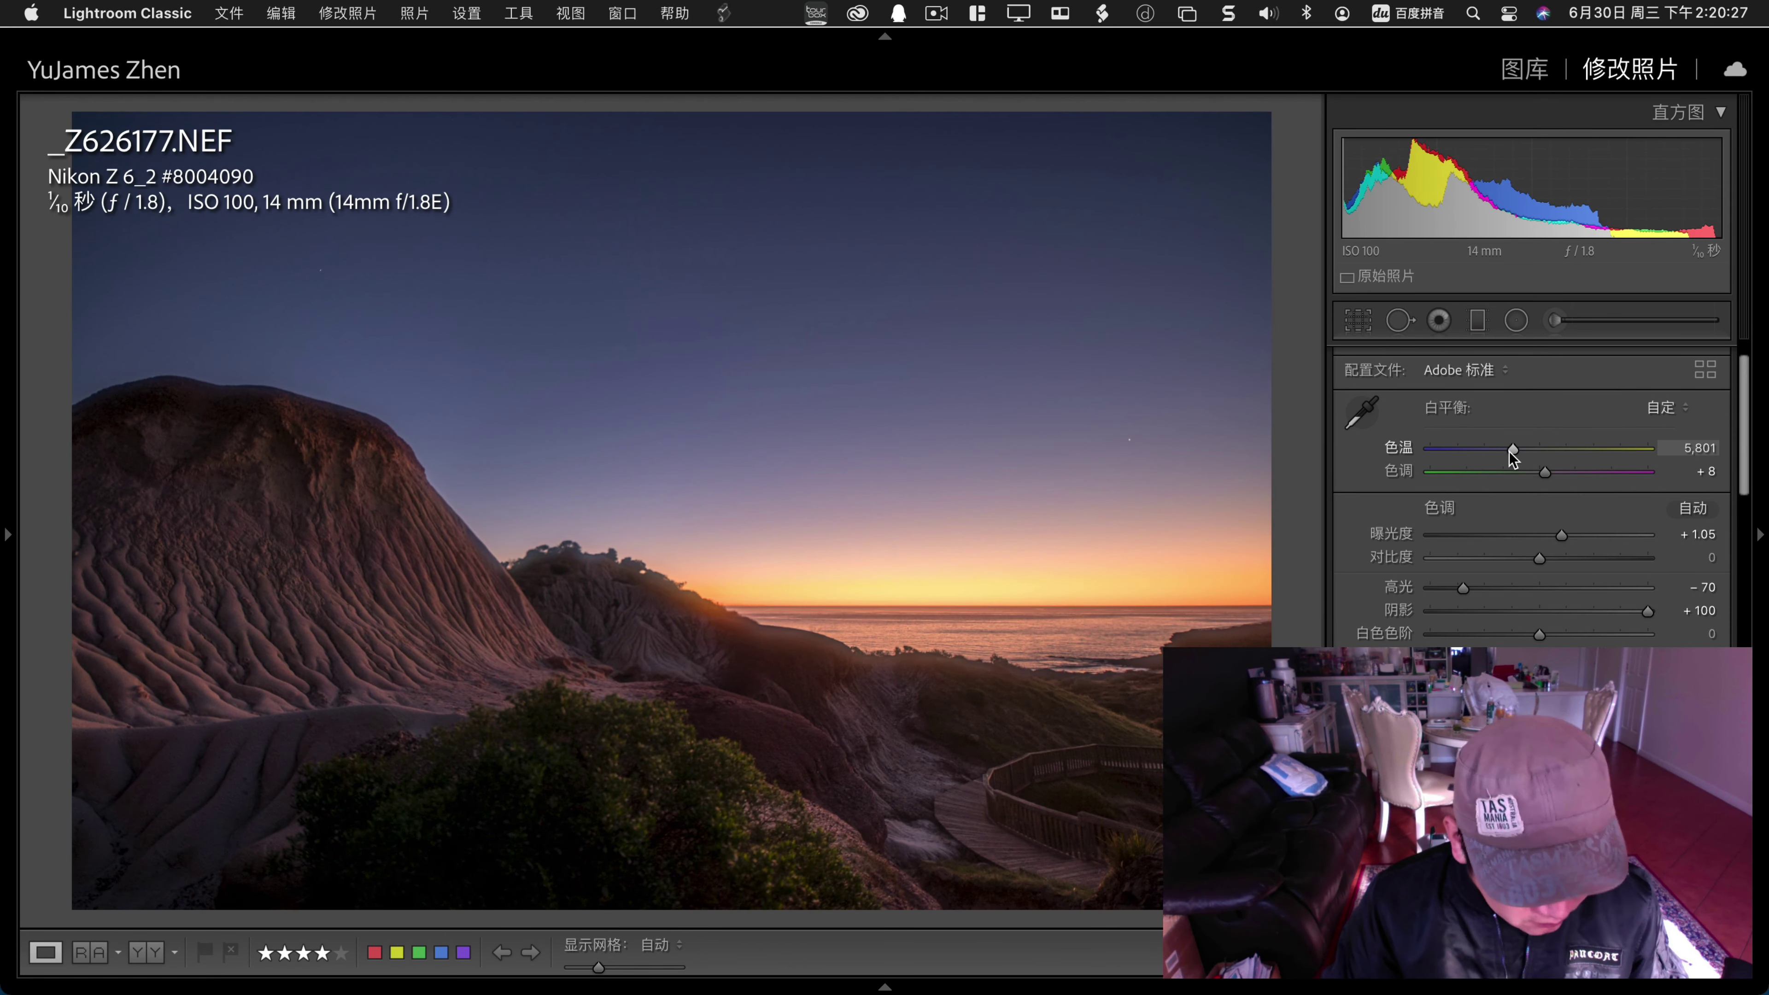
key("g")
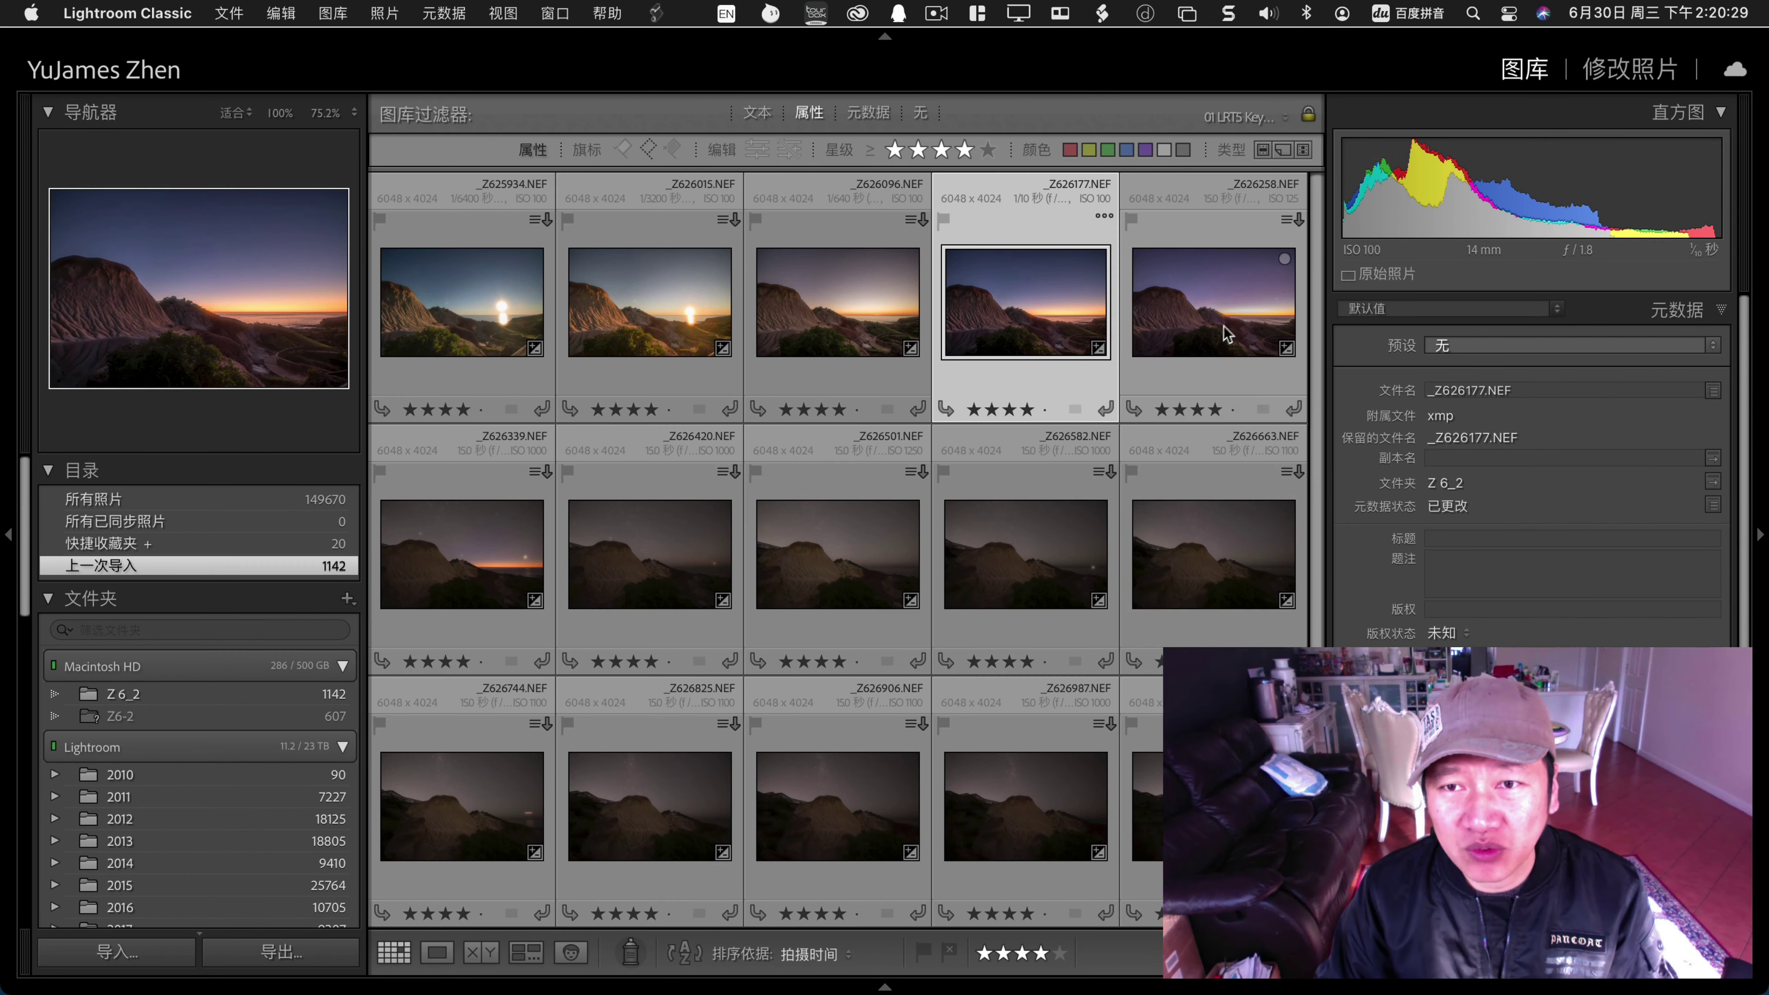
double_click(1225, 326)
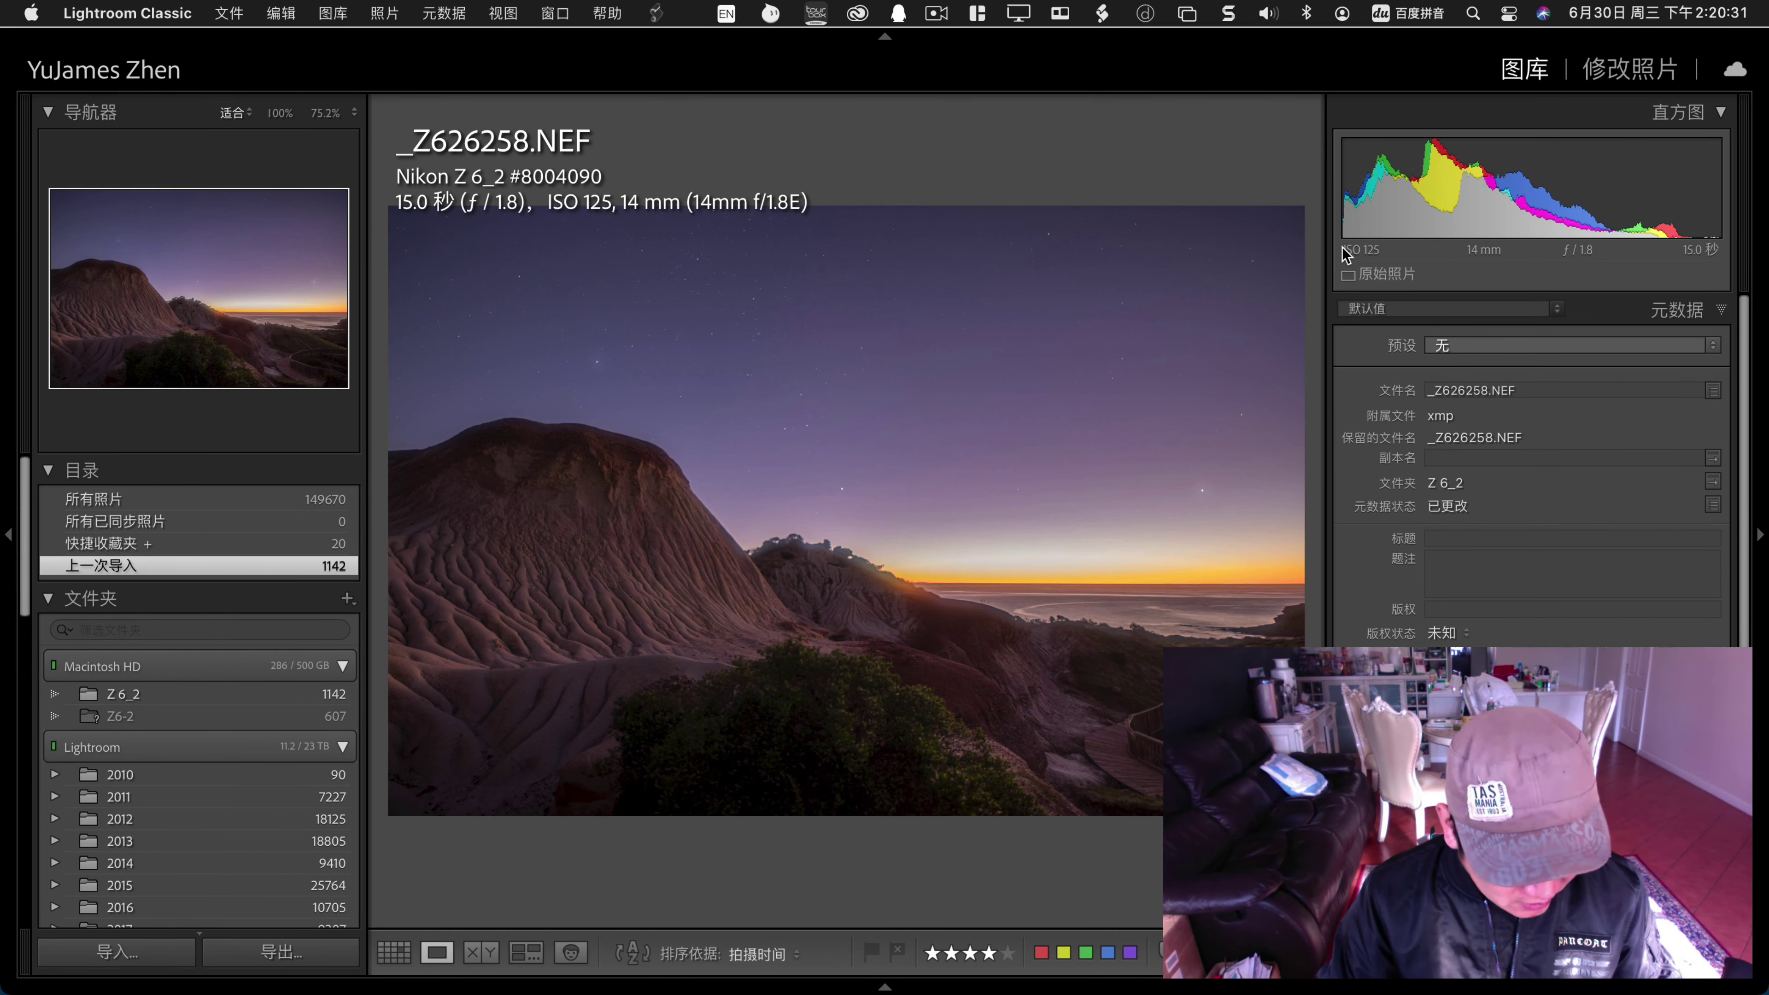
key("g")
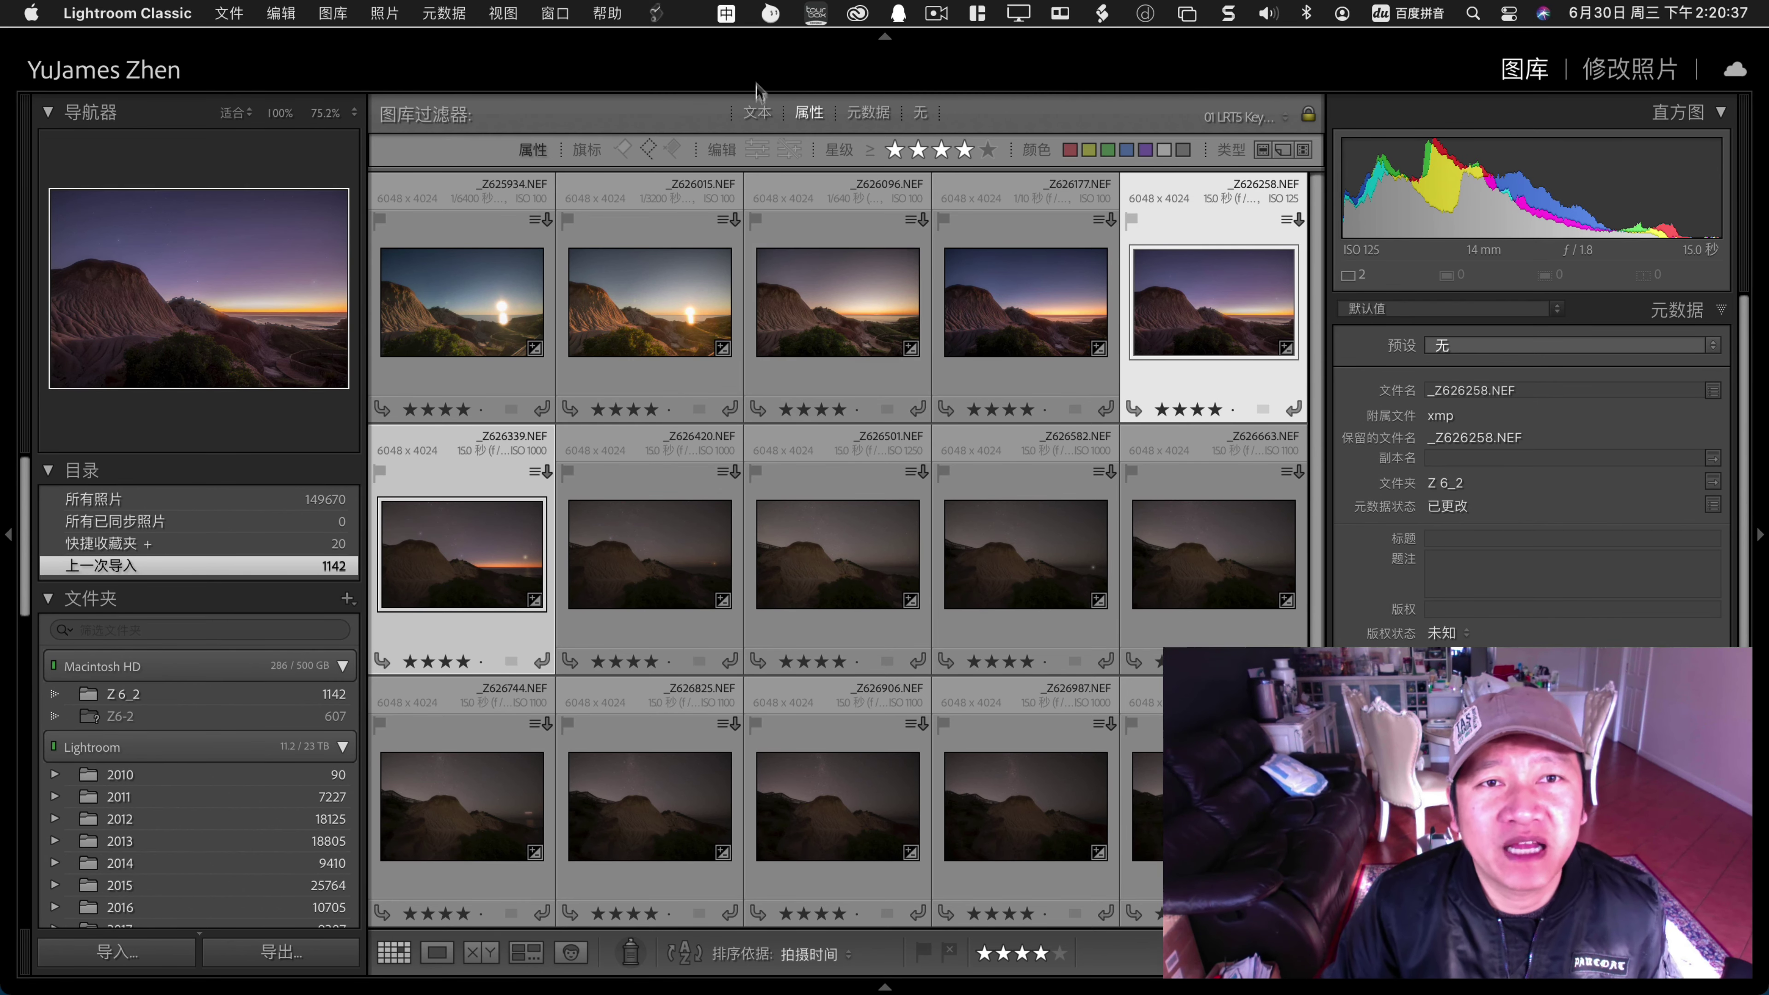
Sync the _Z626258 keyframe's settings onto _Z626339 with 01 LRTimelapse Sync Keyframes.
left_click(656, 13)
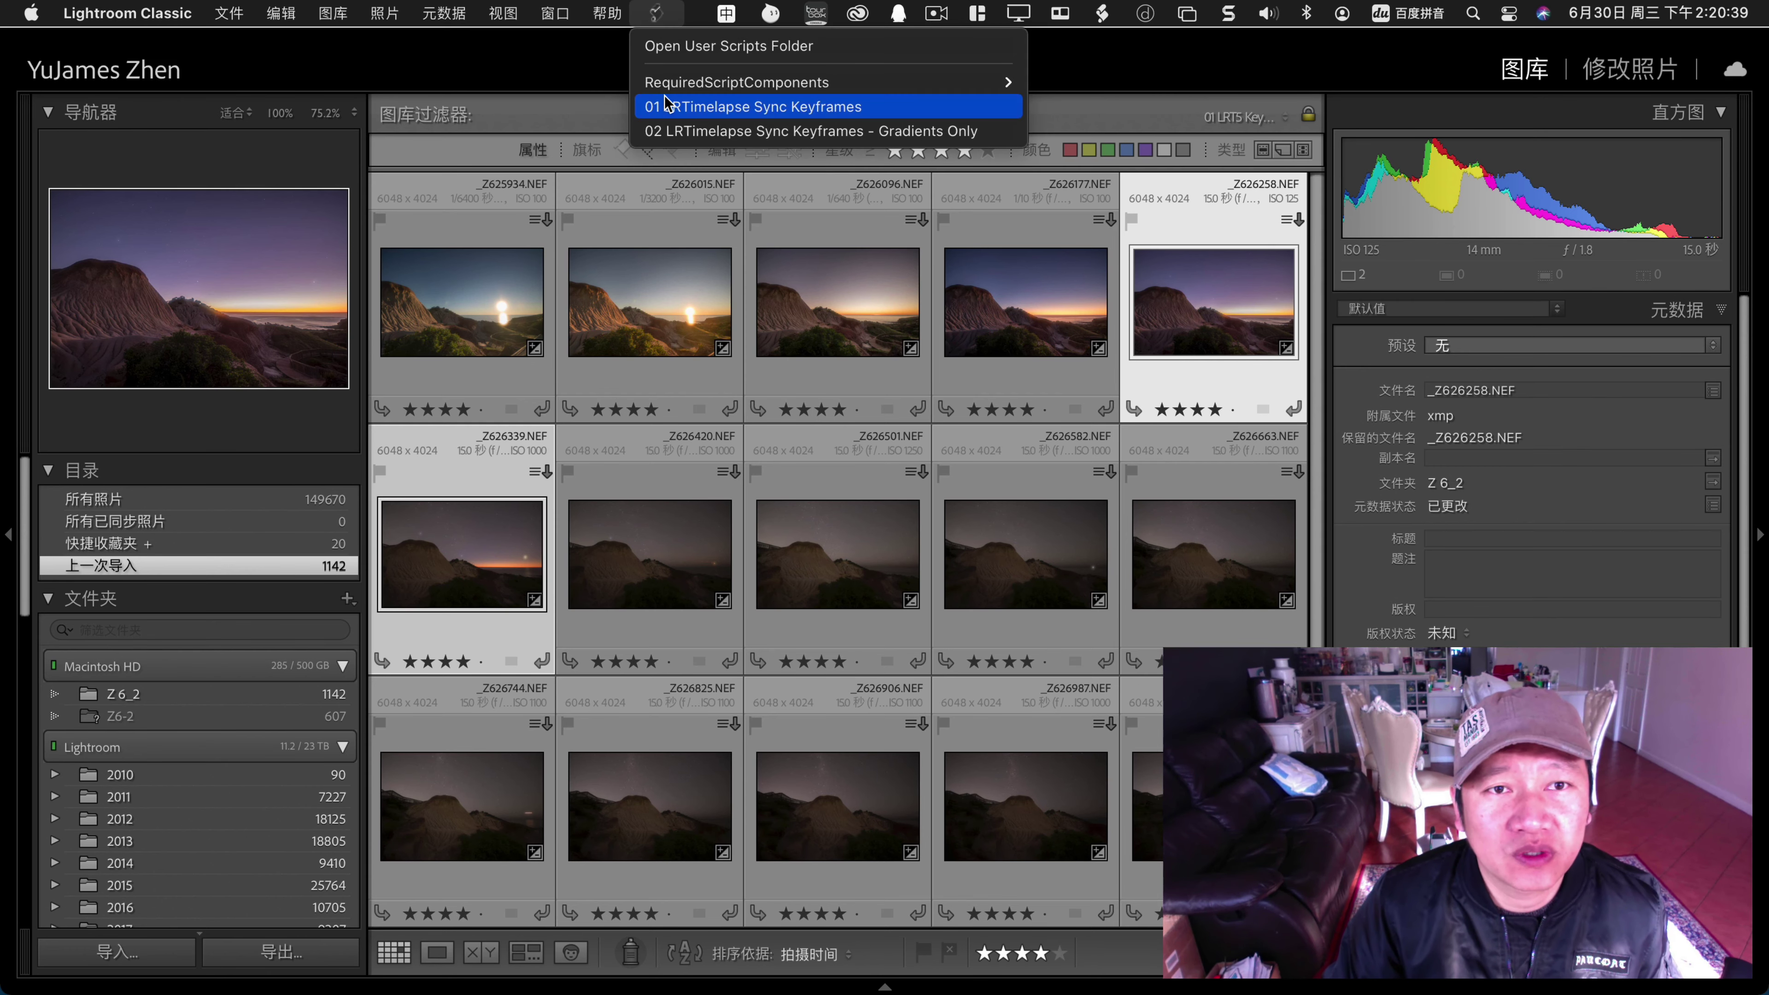
left_click(696, 102)
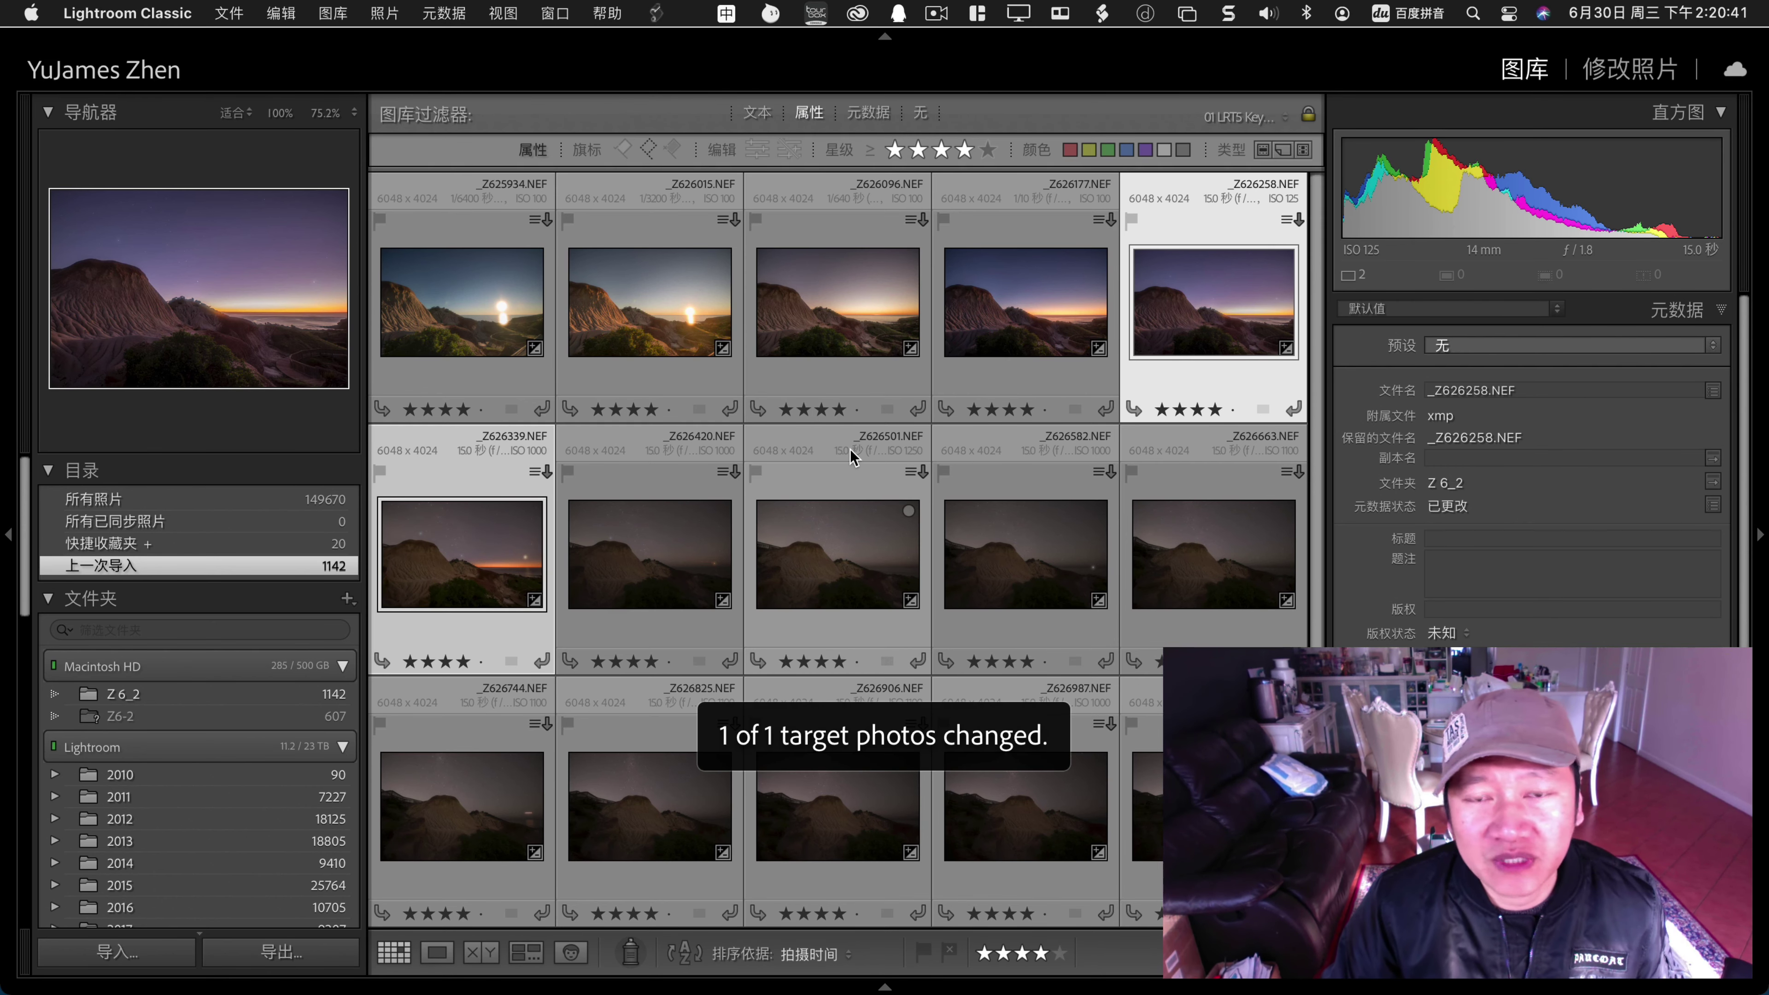
left_click(605, 564)
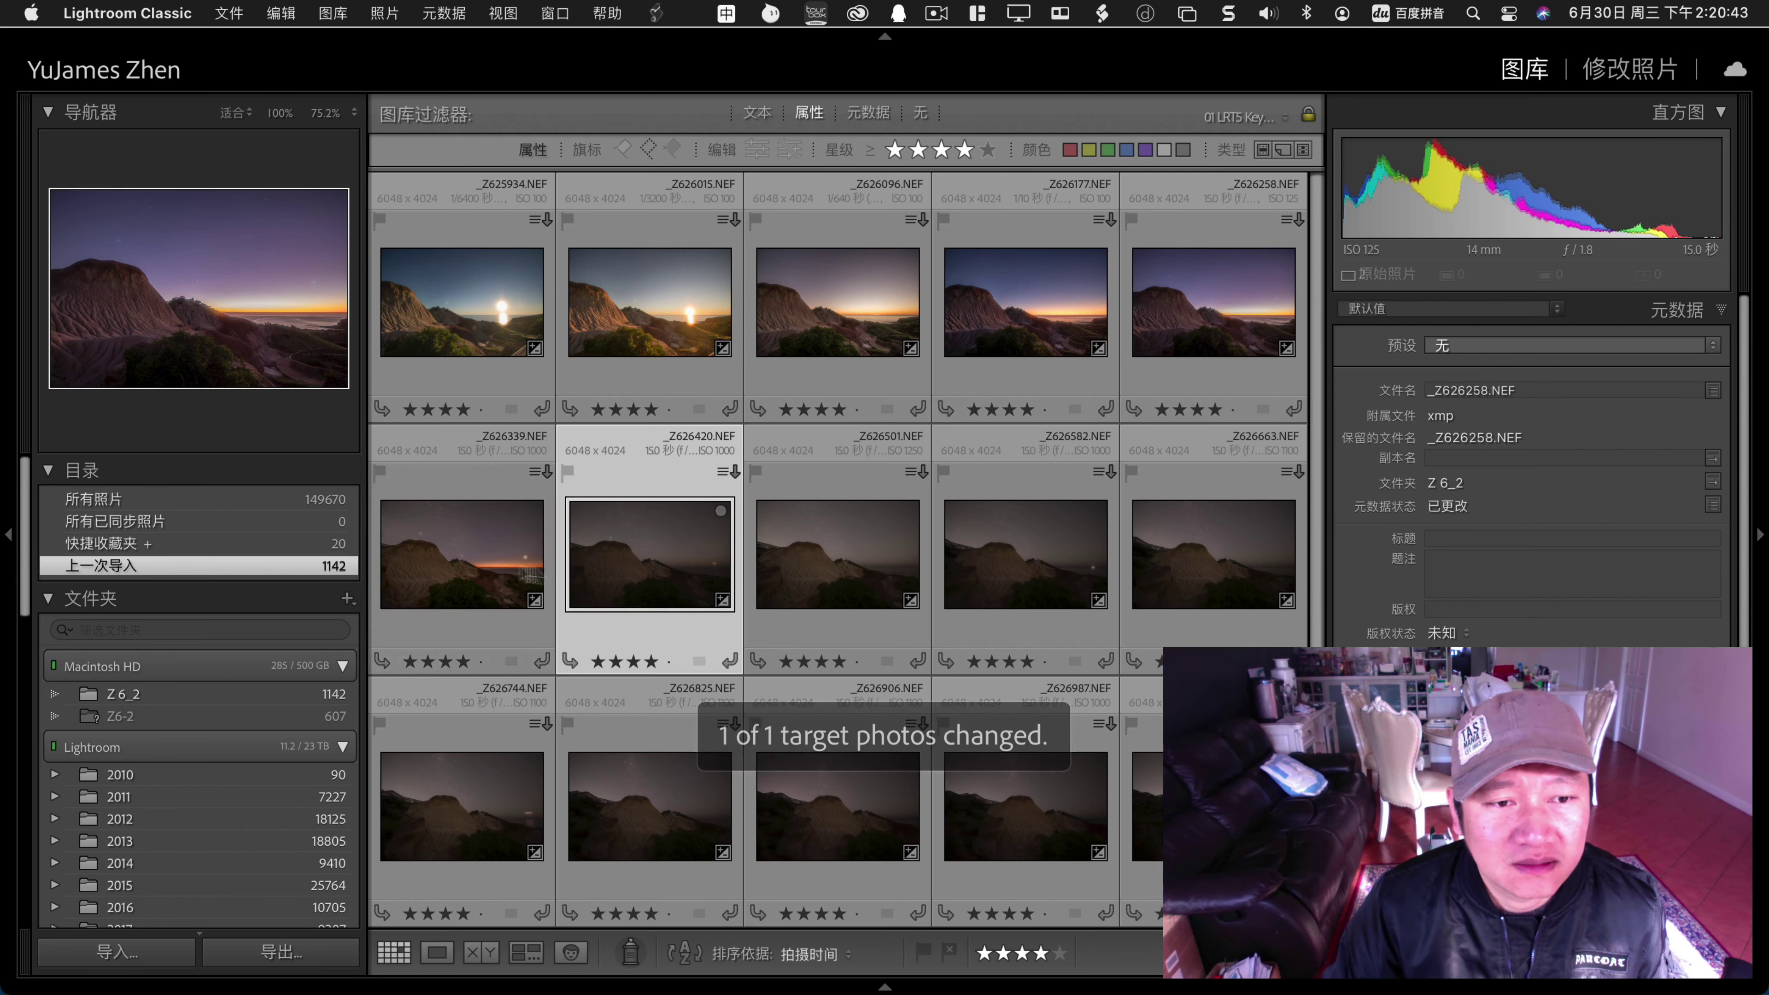
double_click(480, 568)
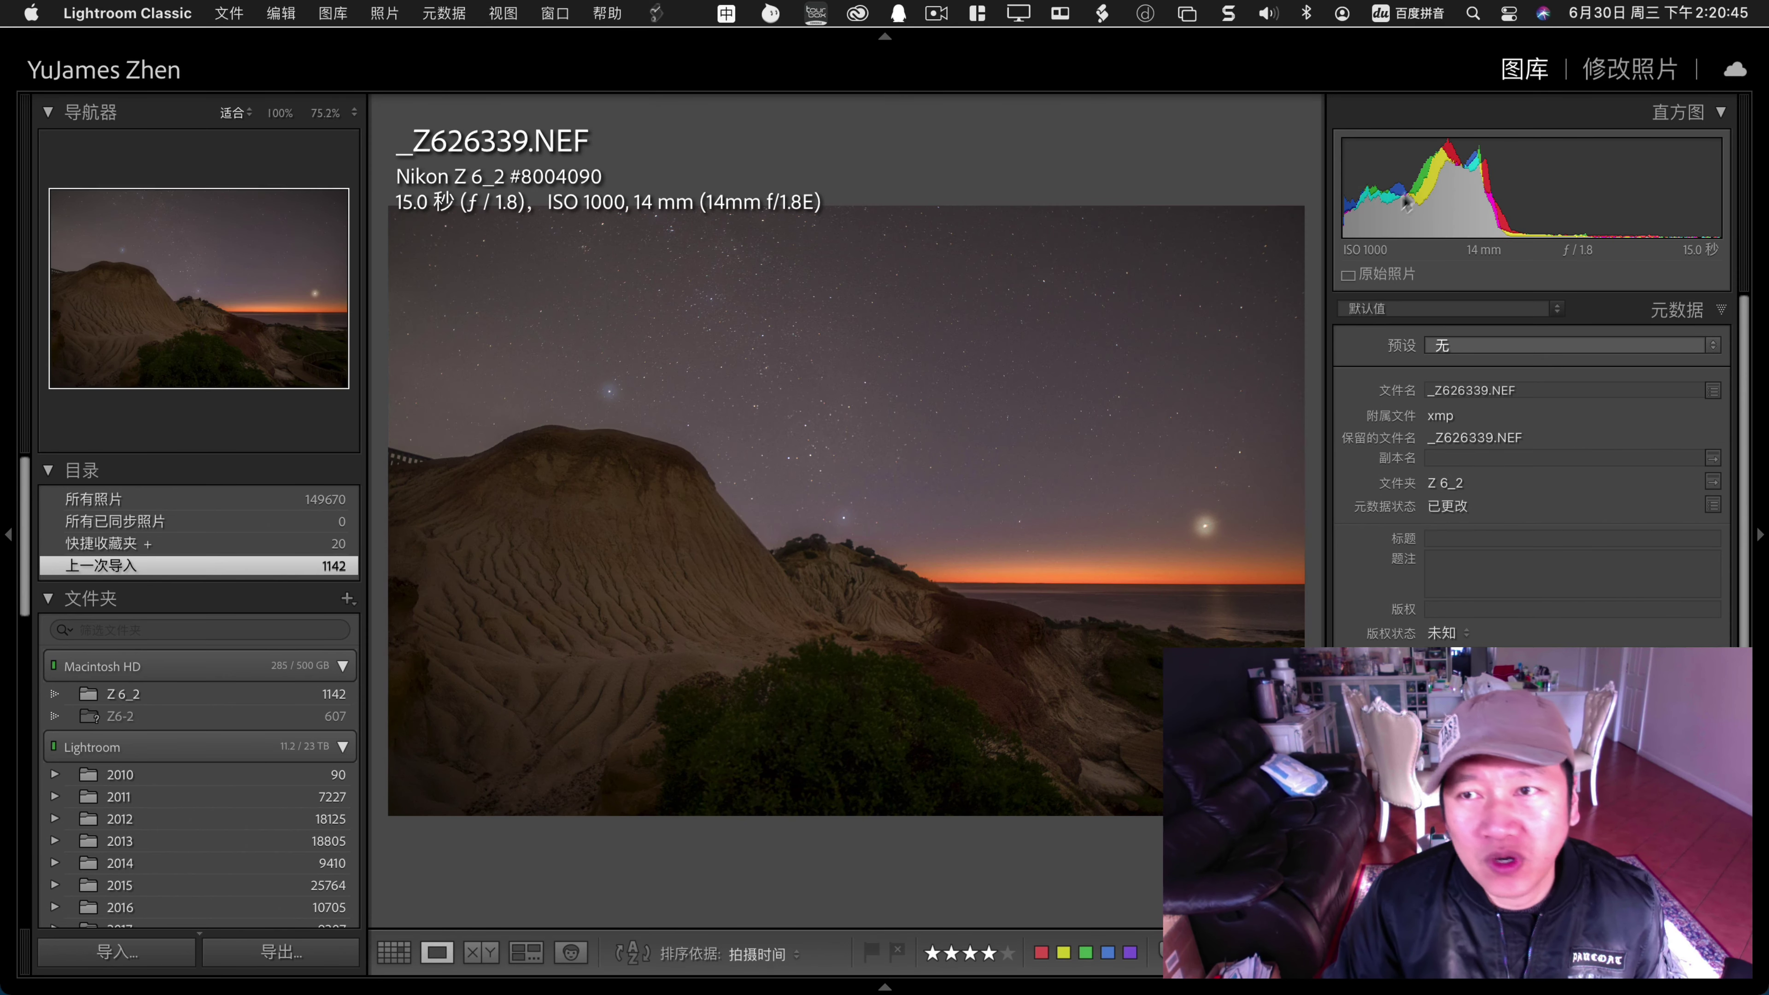
Set _Z626339 to shadows +100, exposure +0.70 and temperature 5,347.
left_click(1656, 68)
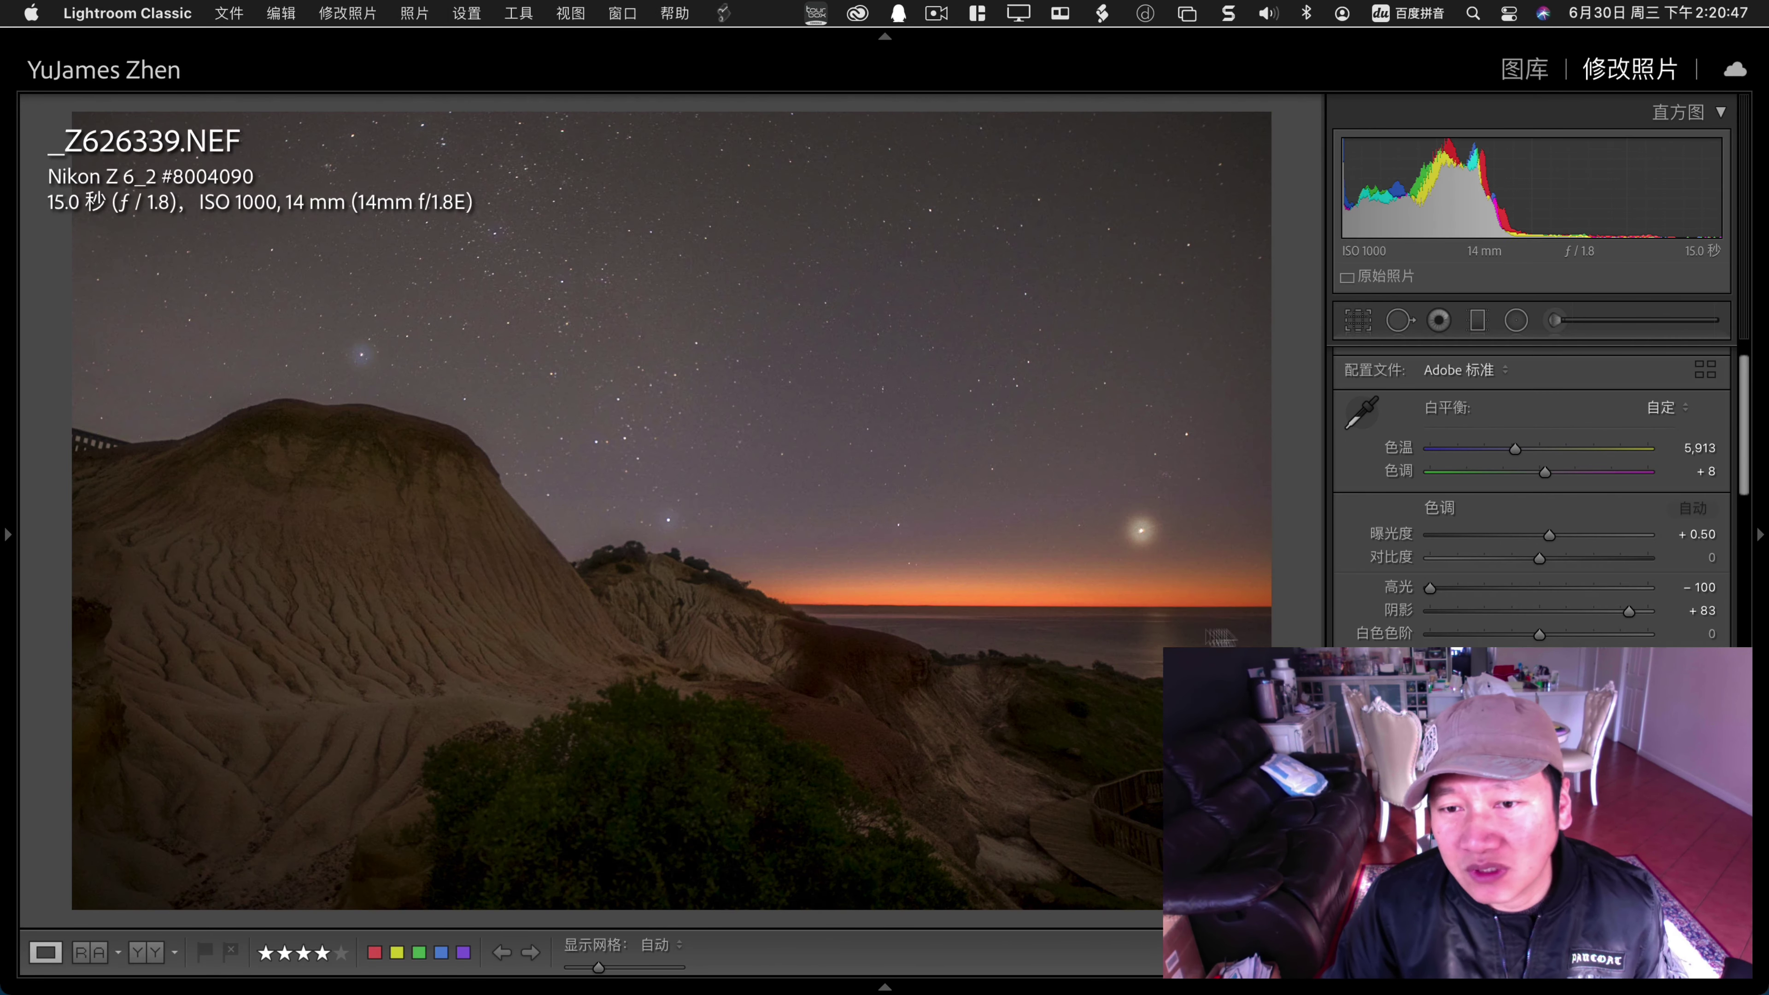
left_click_drag(1629, 611, 1663, 620)
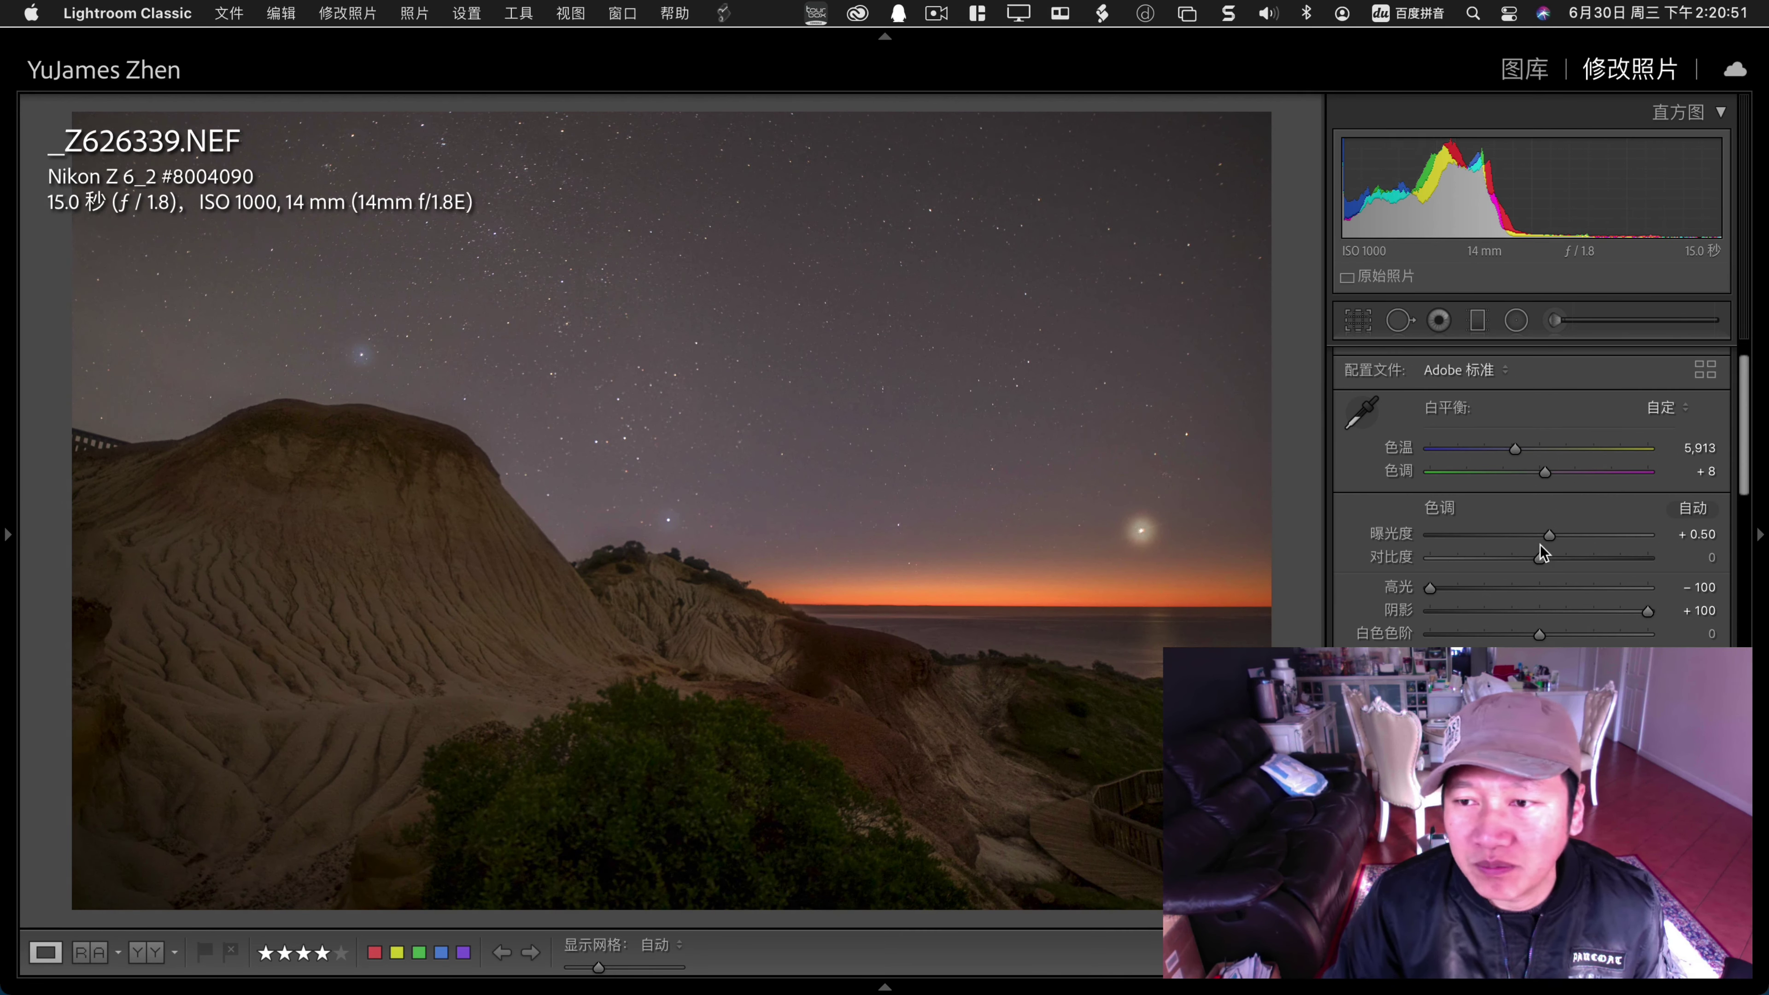
left_click_drag(1549, 535, 1553, 536)
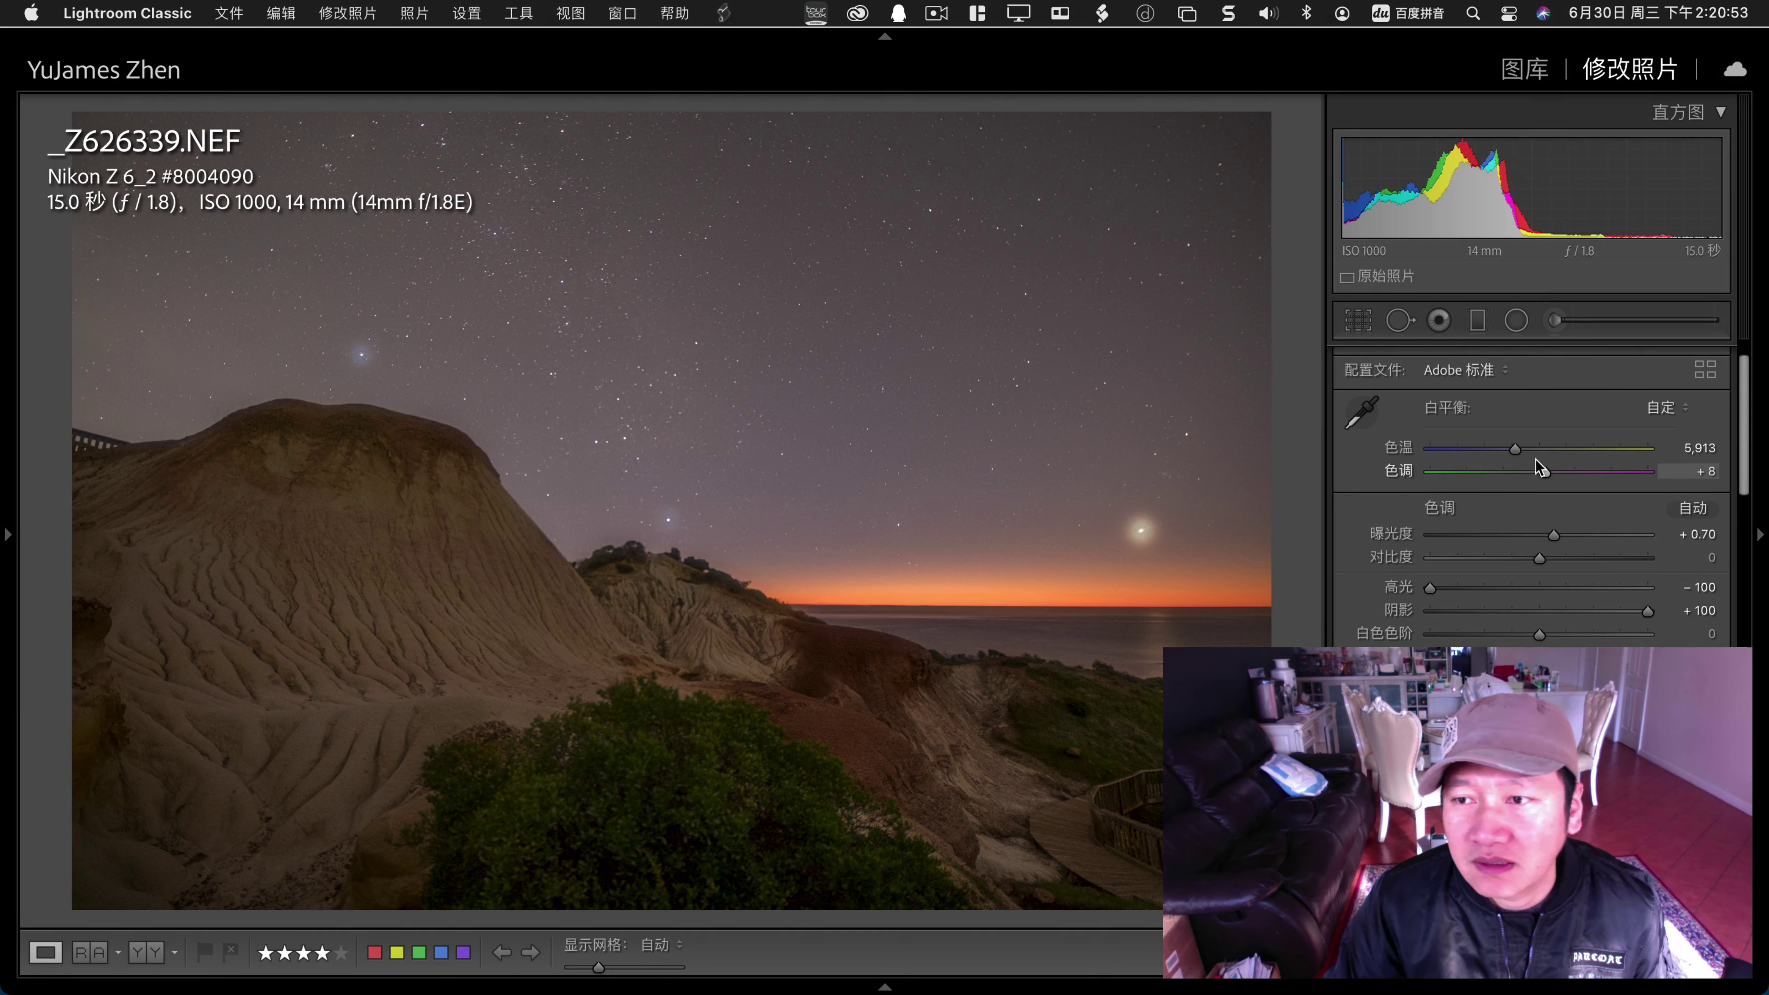
left_click_drag(1516, 449, 1505, 450)
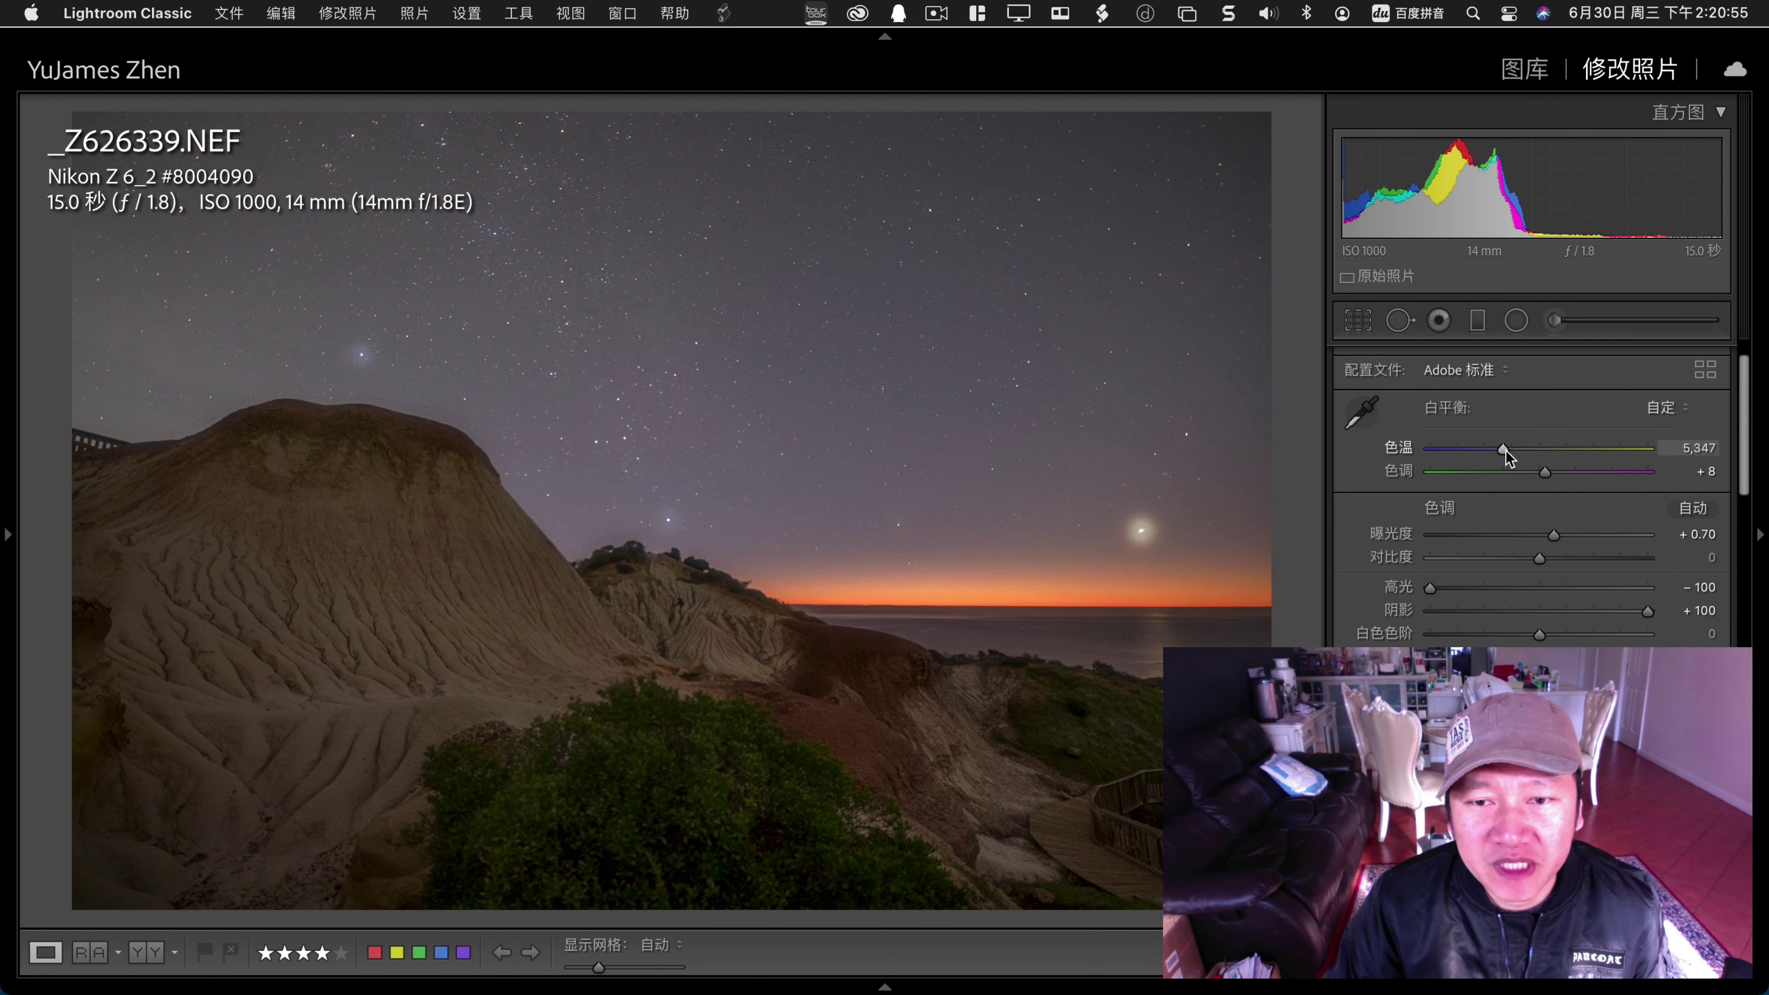
Review _Z626258 and _Z626177 in Develop, leaving _Z626177's temperature at 6,405, then return to Grid.
key("g")
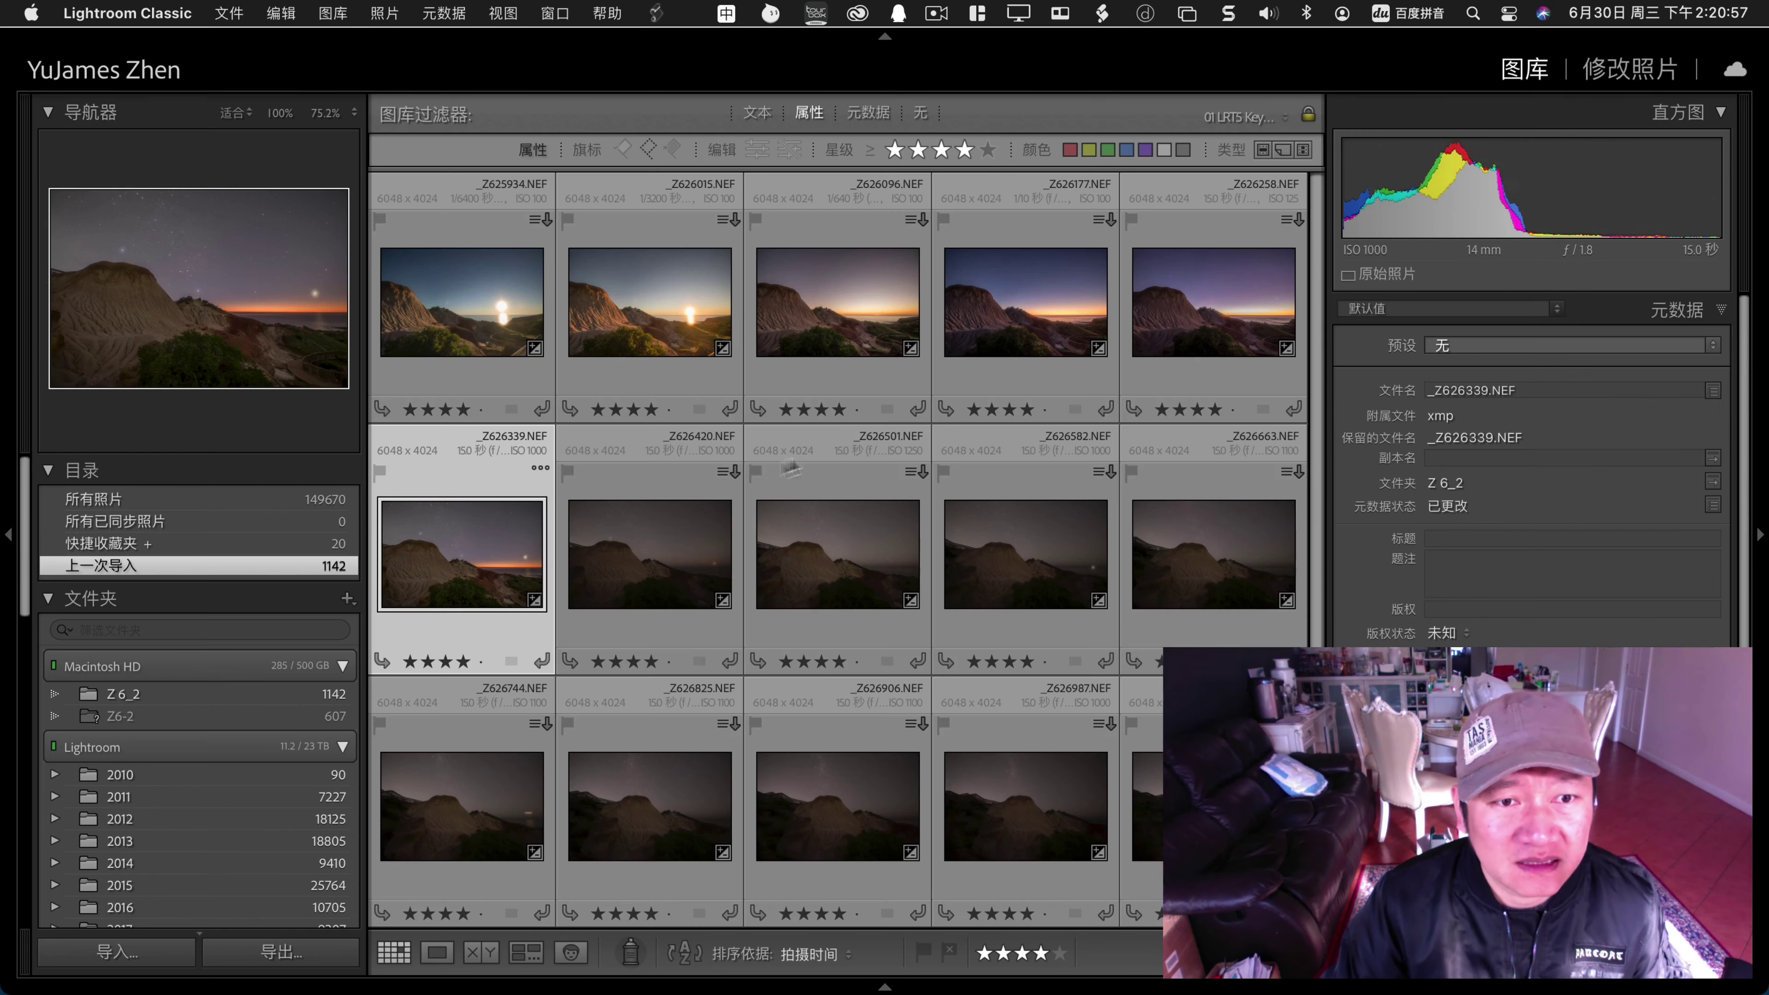
double_click(1208, 307)
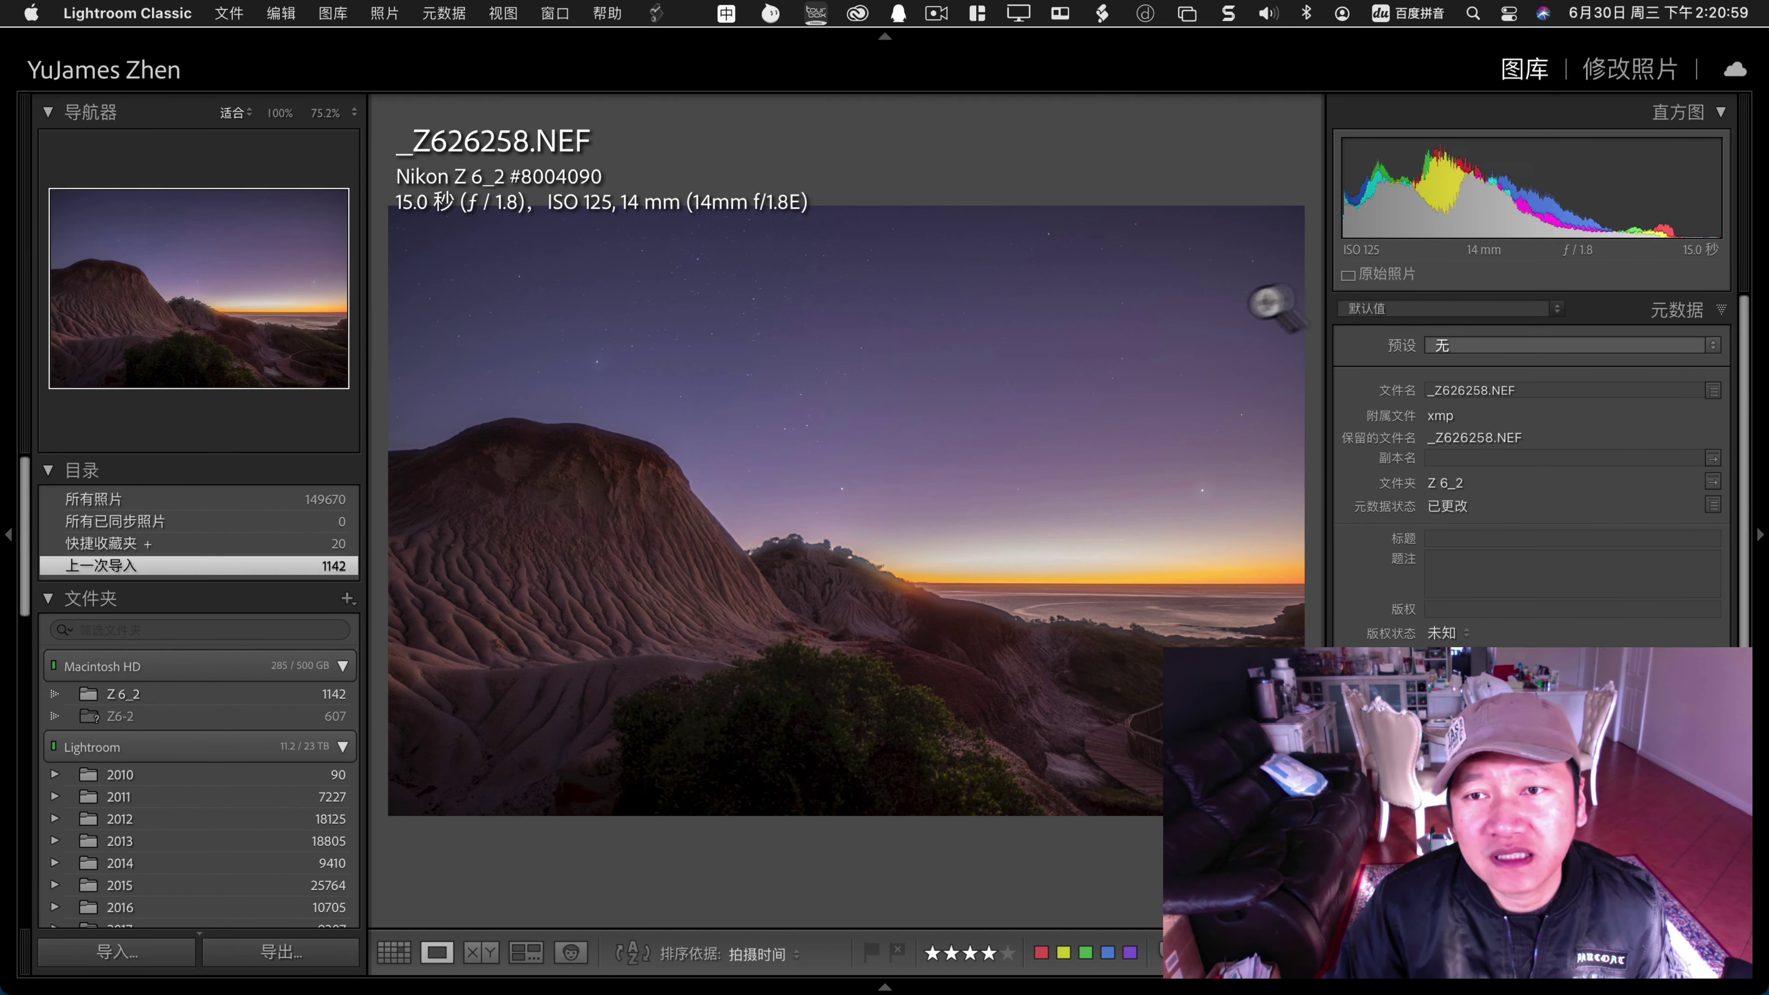
left_click(1592, 75)
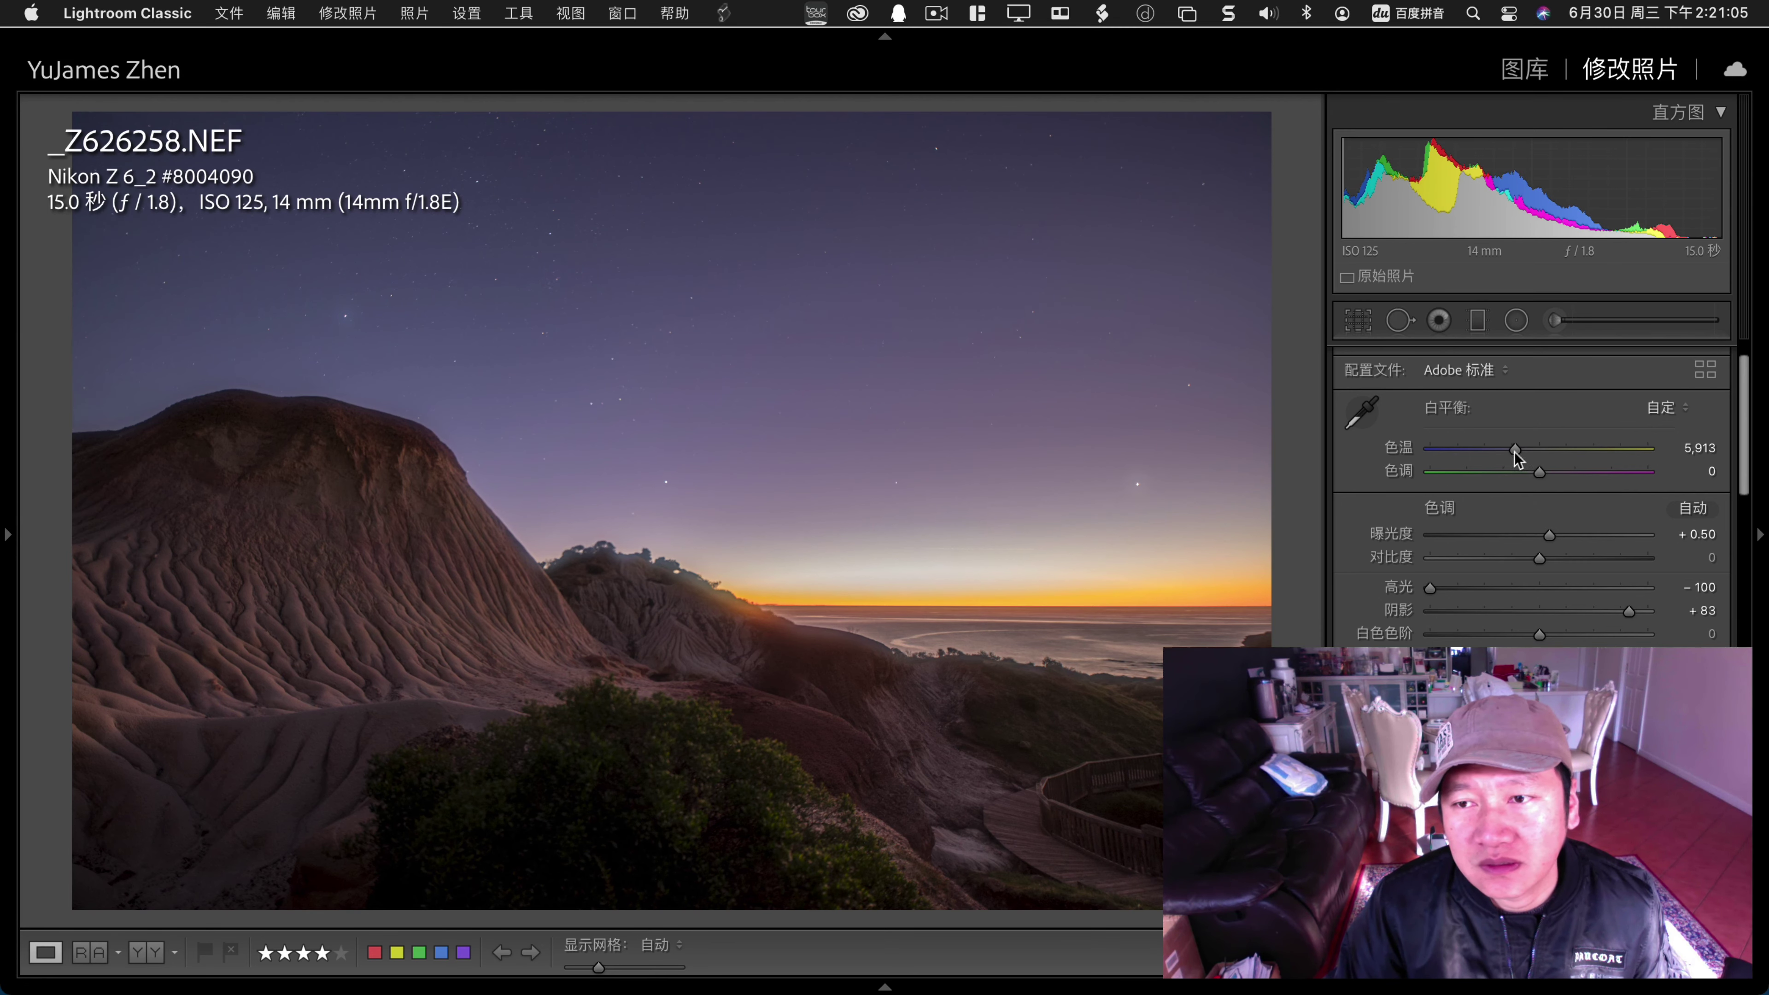
key("g")
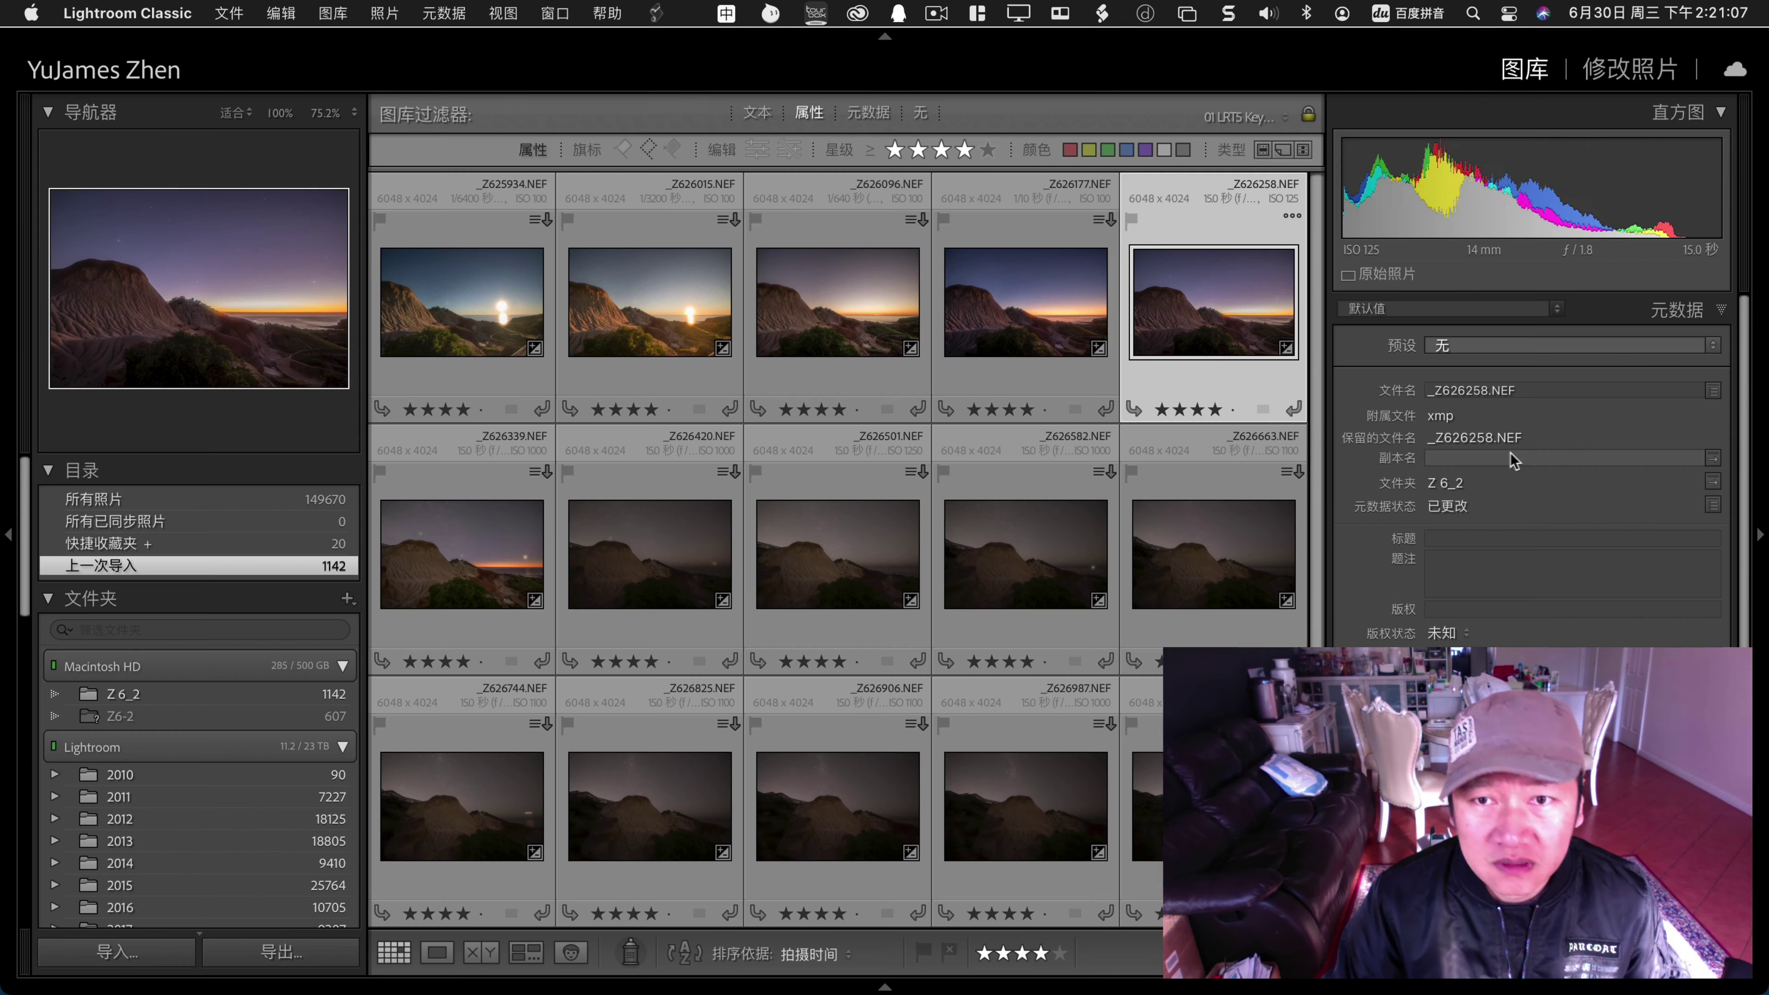
double_click(1058, 307)
left_click(1612, 82)
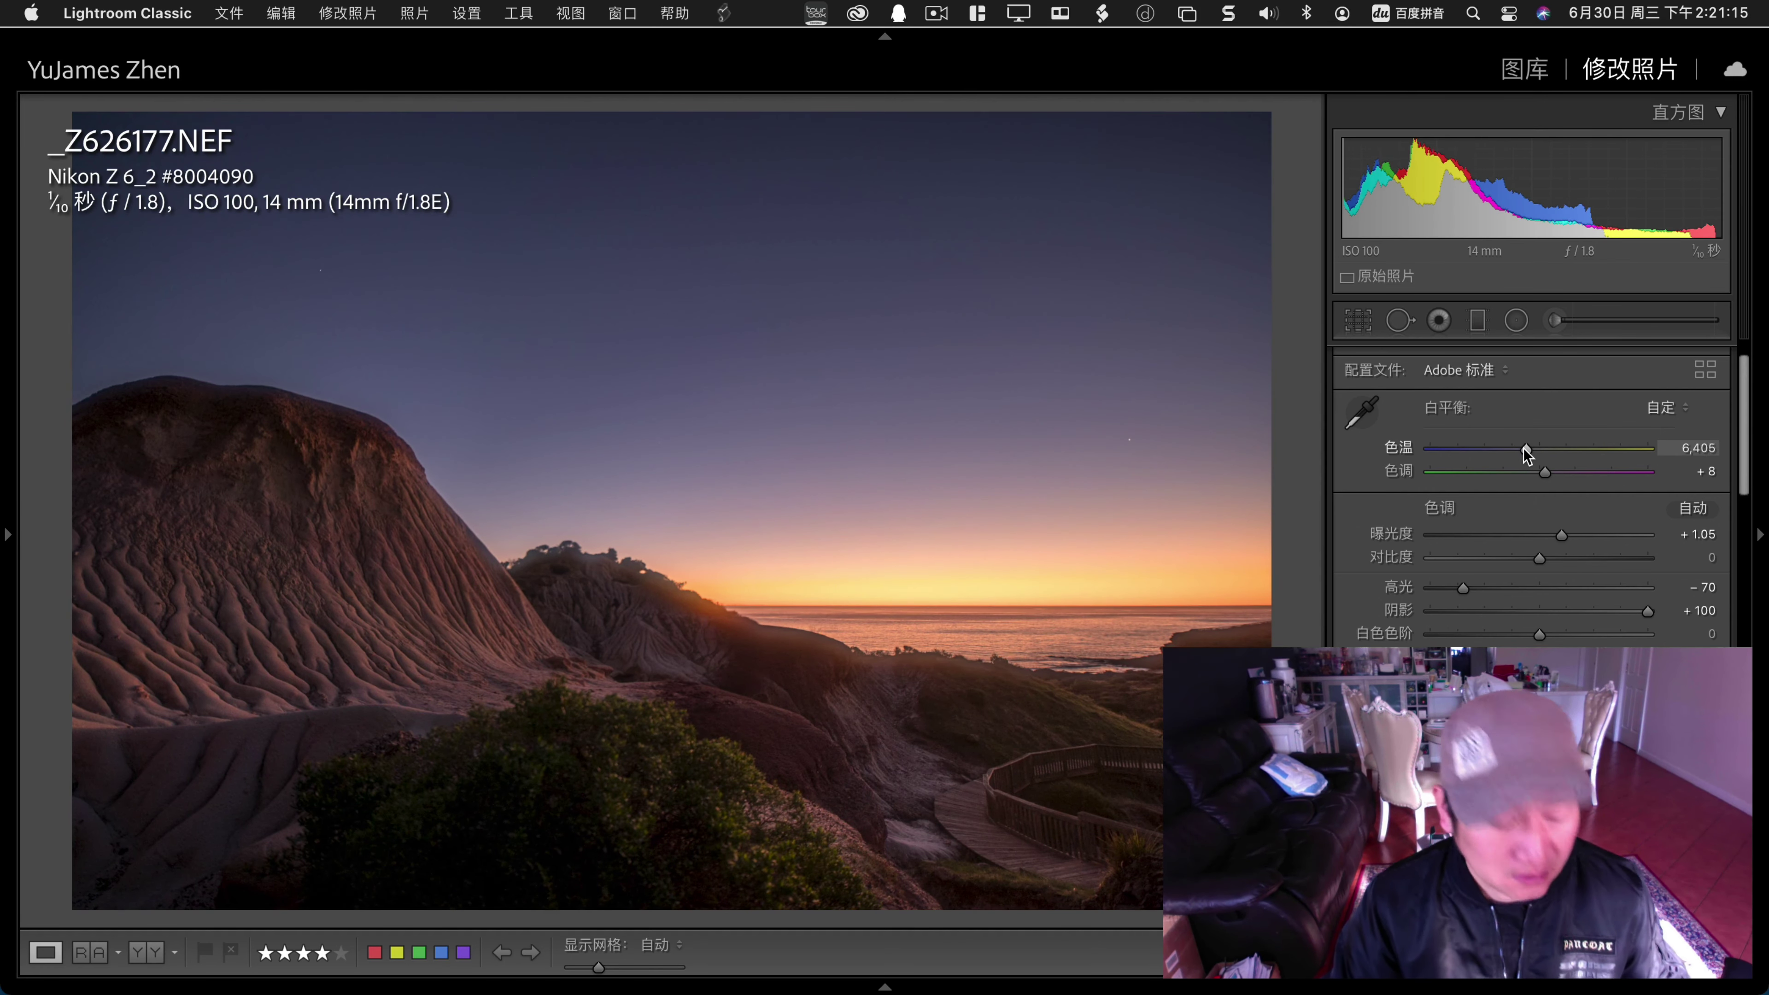
key("g")
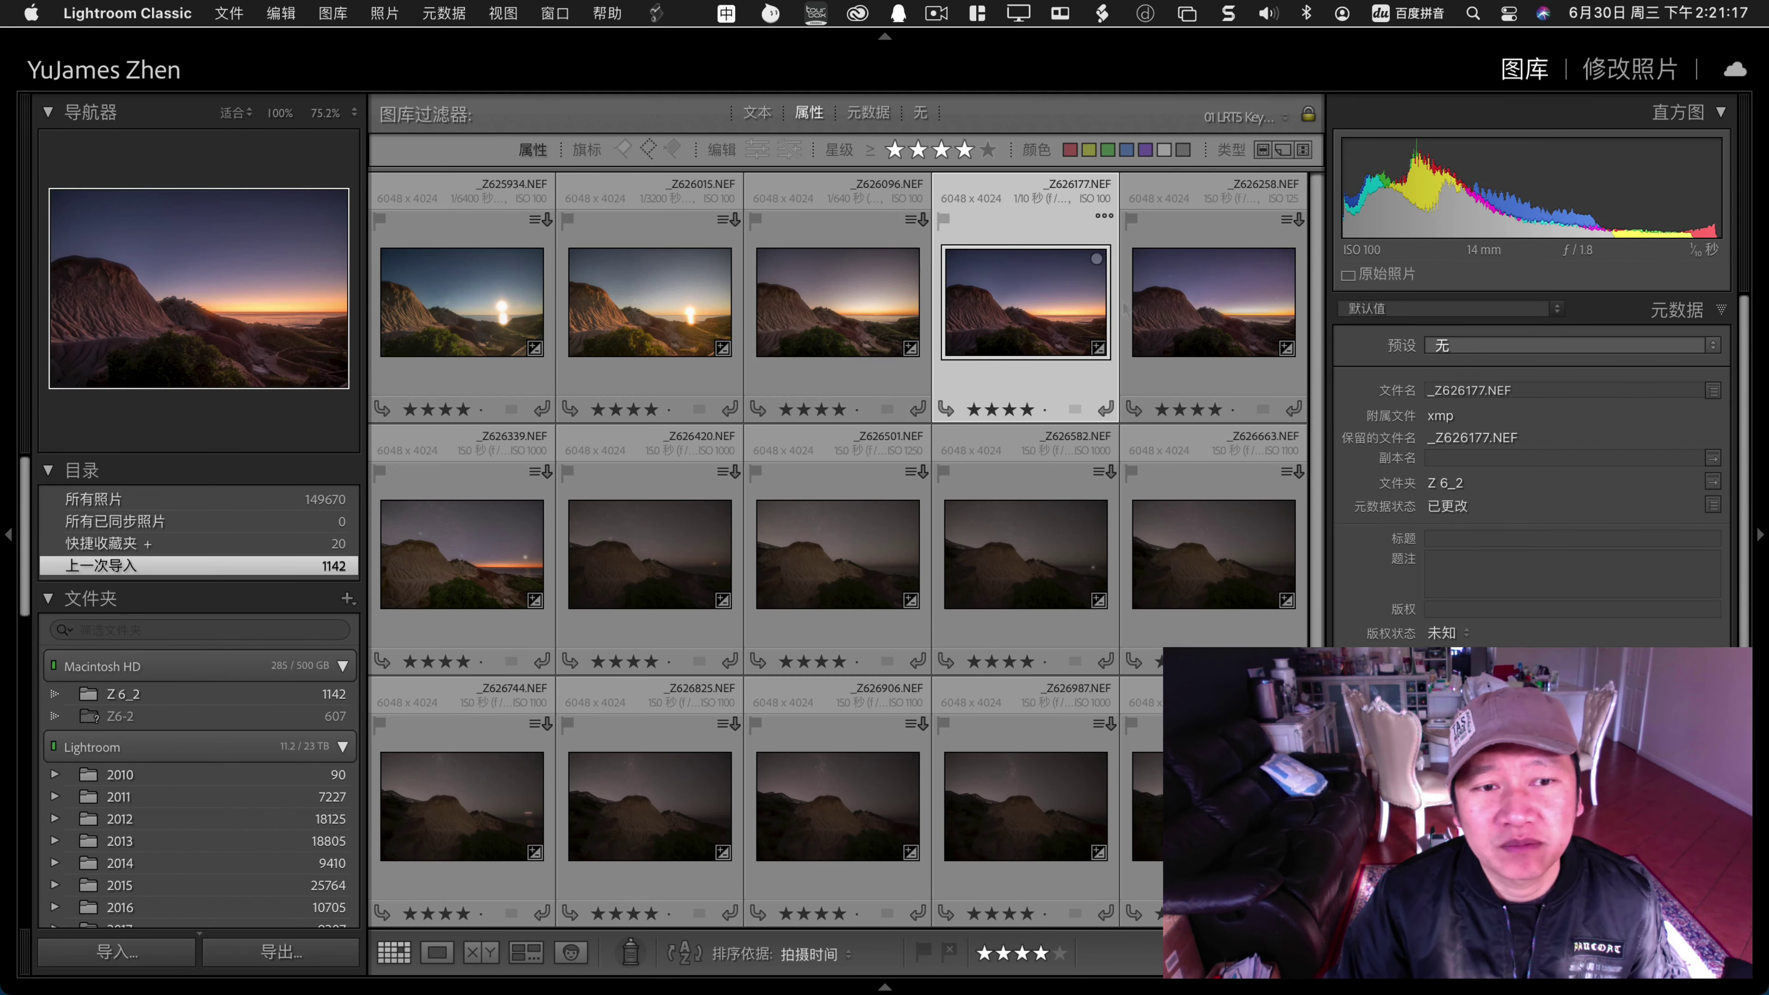
Sync keyframe _Z626339's settings onto _Z626420 with the LRTimelapse Sync Keyframes script.
left_click(491, 548)
left_click(608, 567, "super")
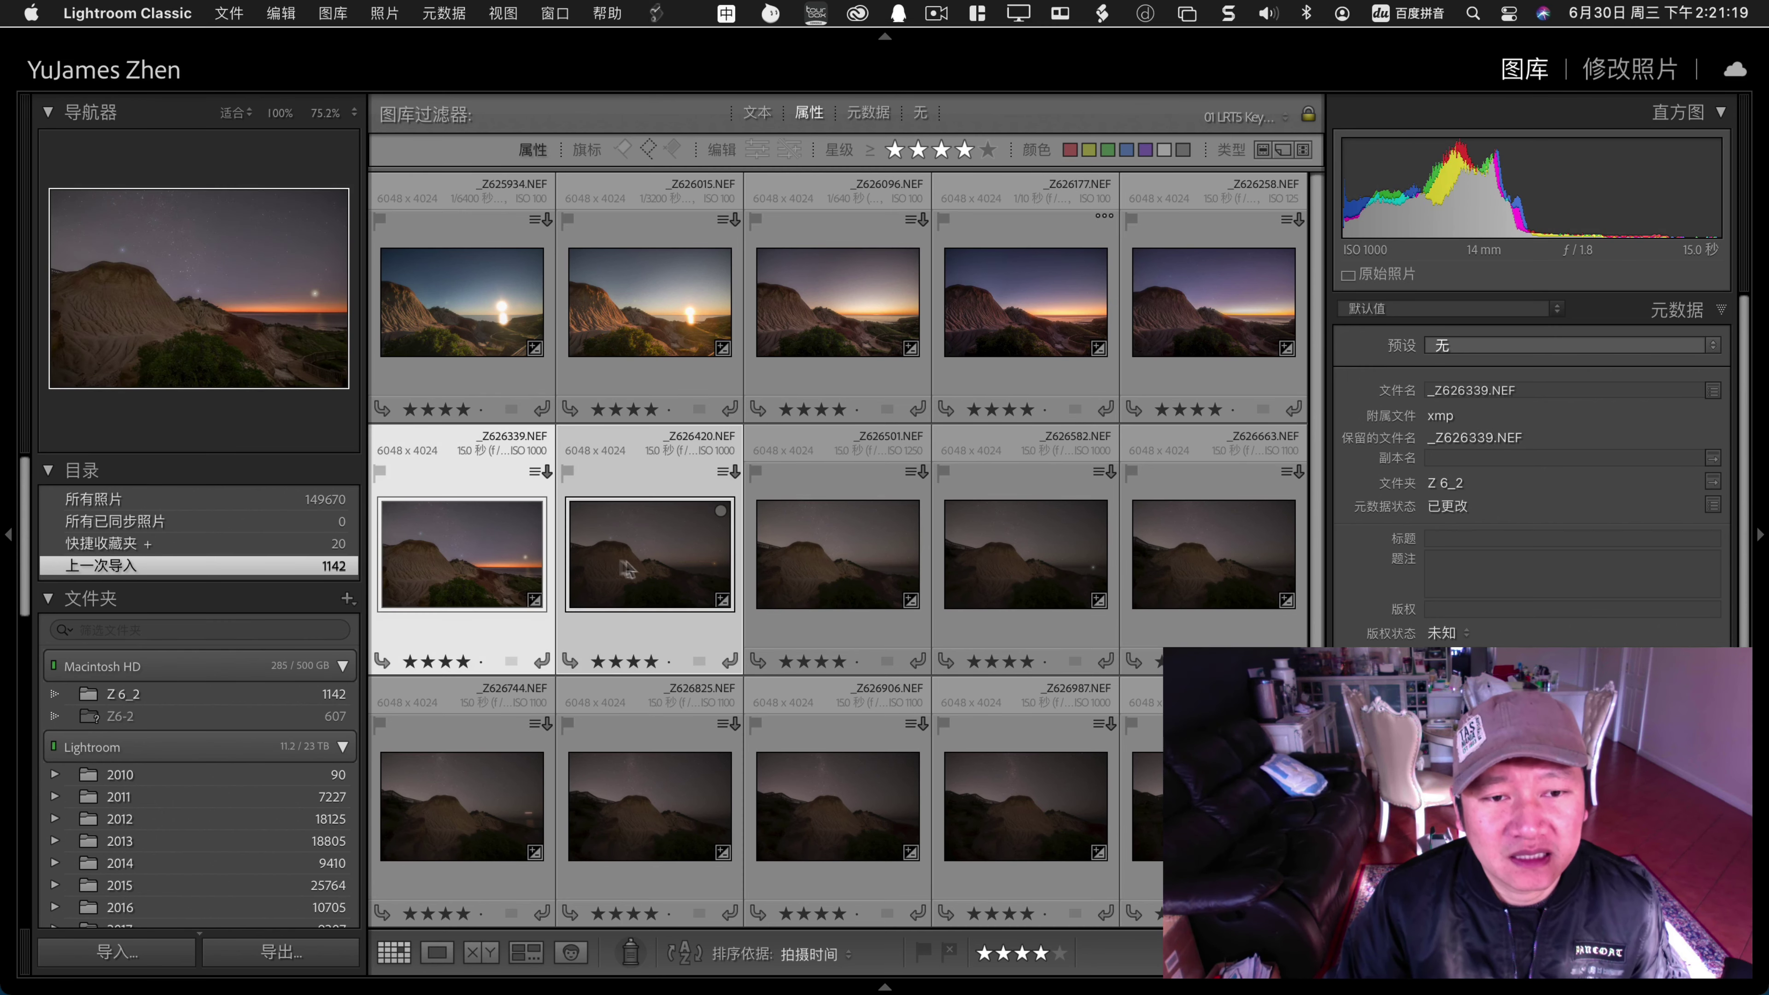
left_click(658, 14)
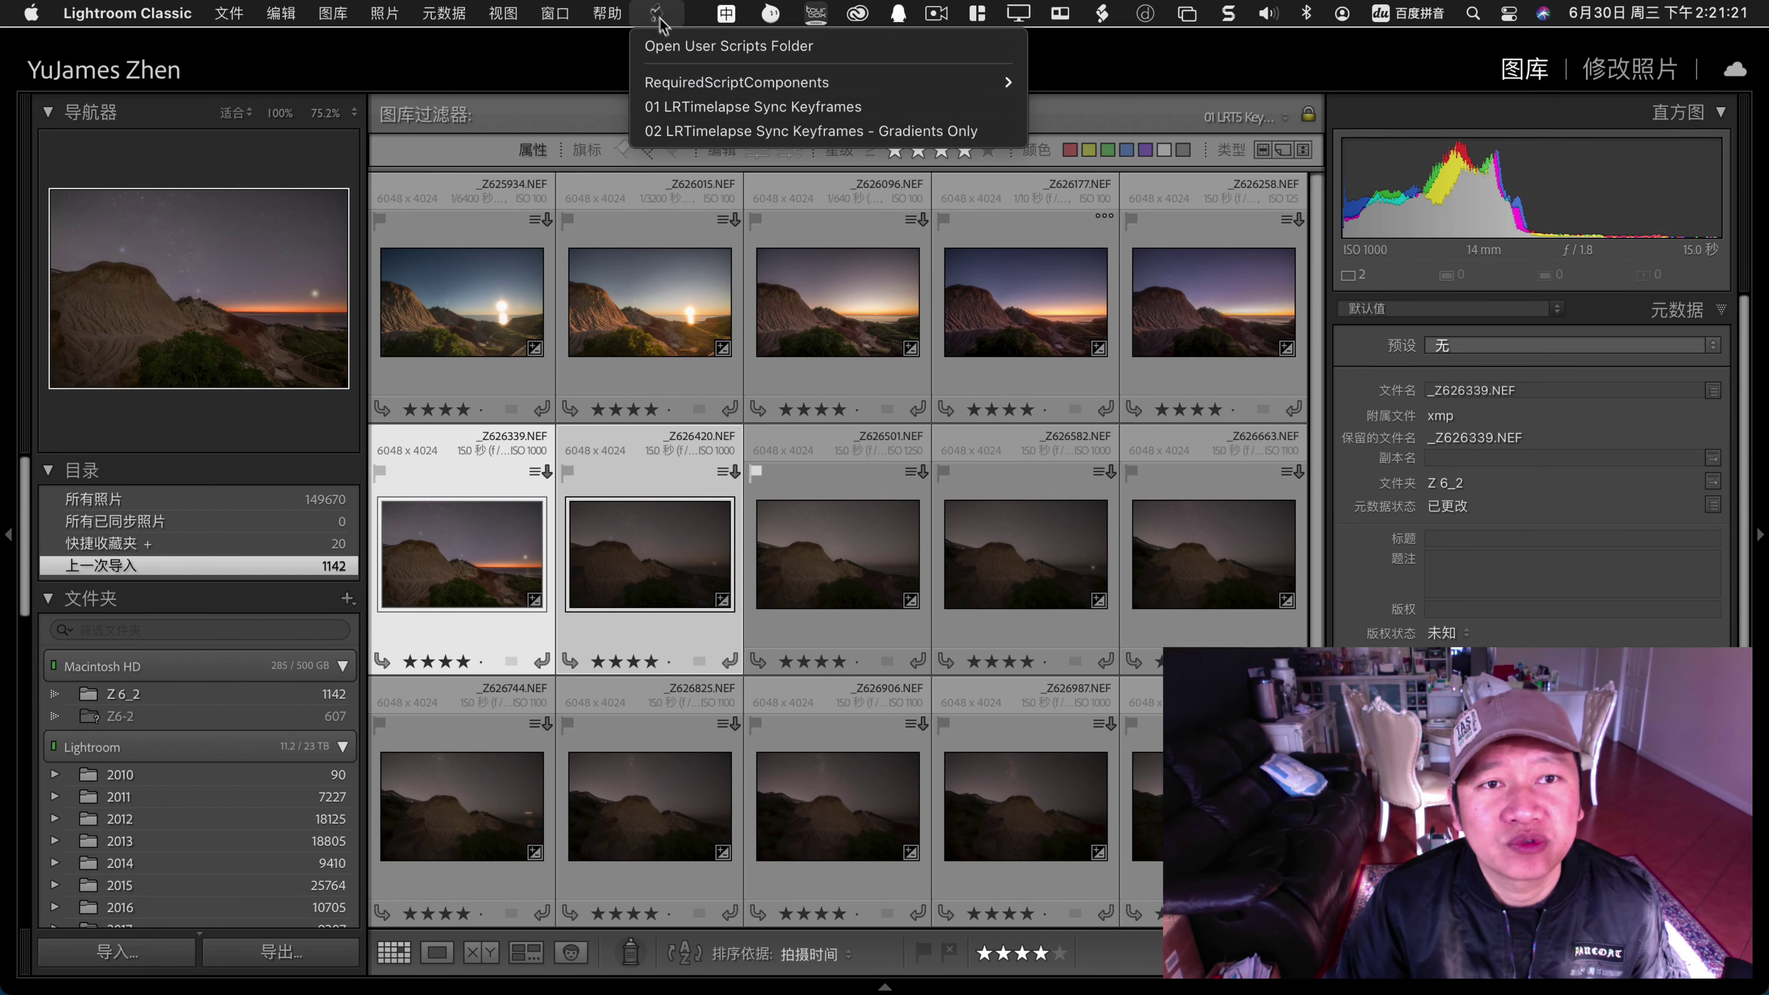
left_click(739, 102)
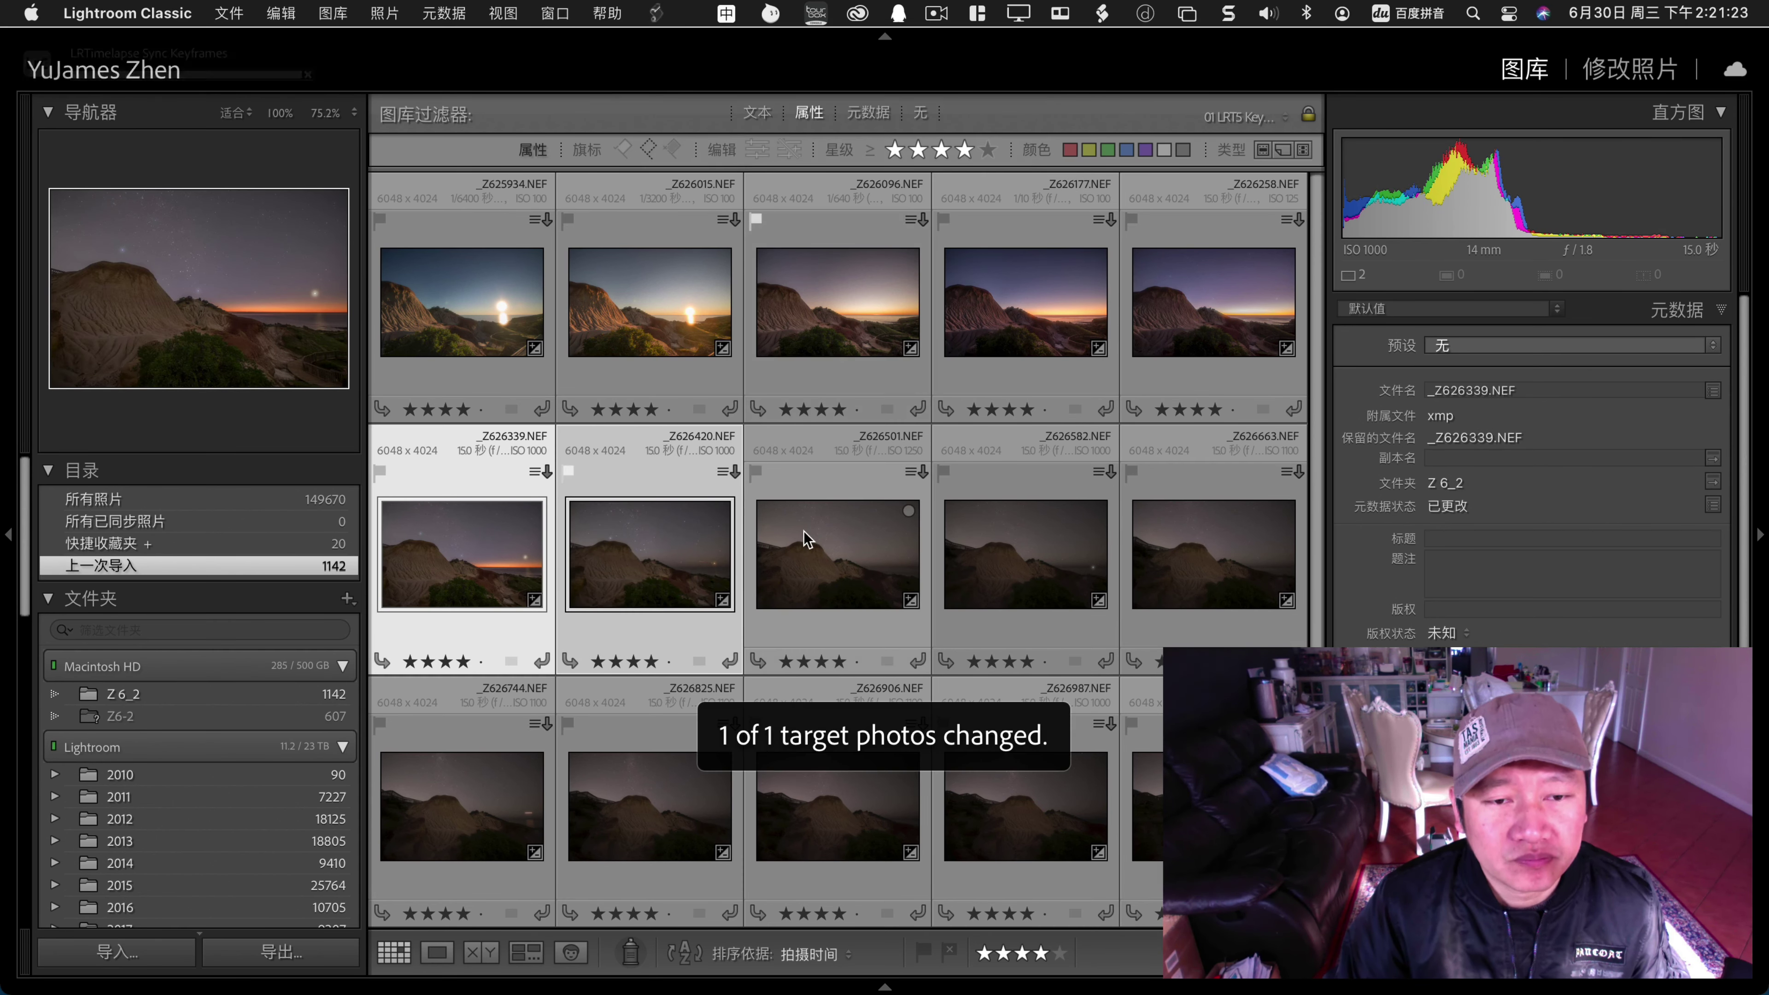
Give _Z626420 exposure +0.75, highlights 0 and colour temperature 4,200.
double_click(660, 553)
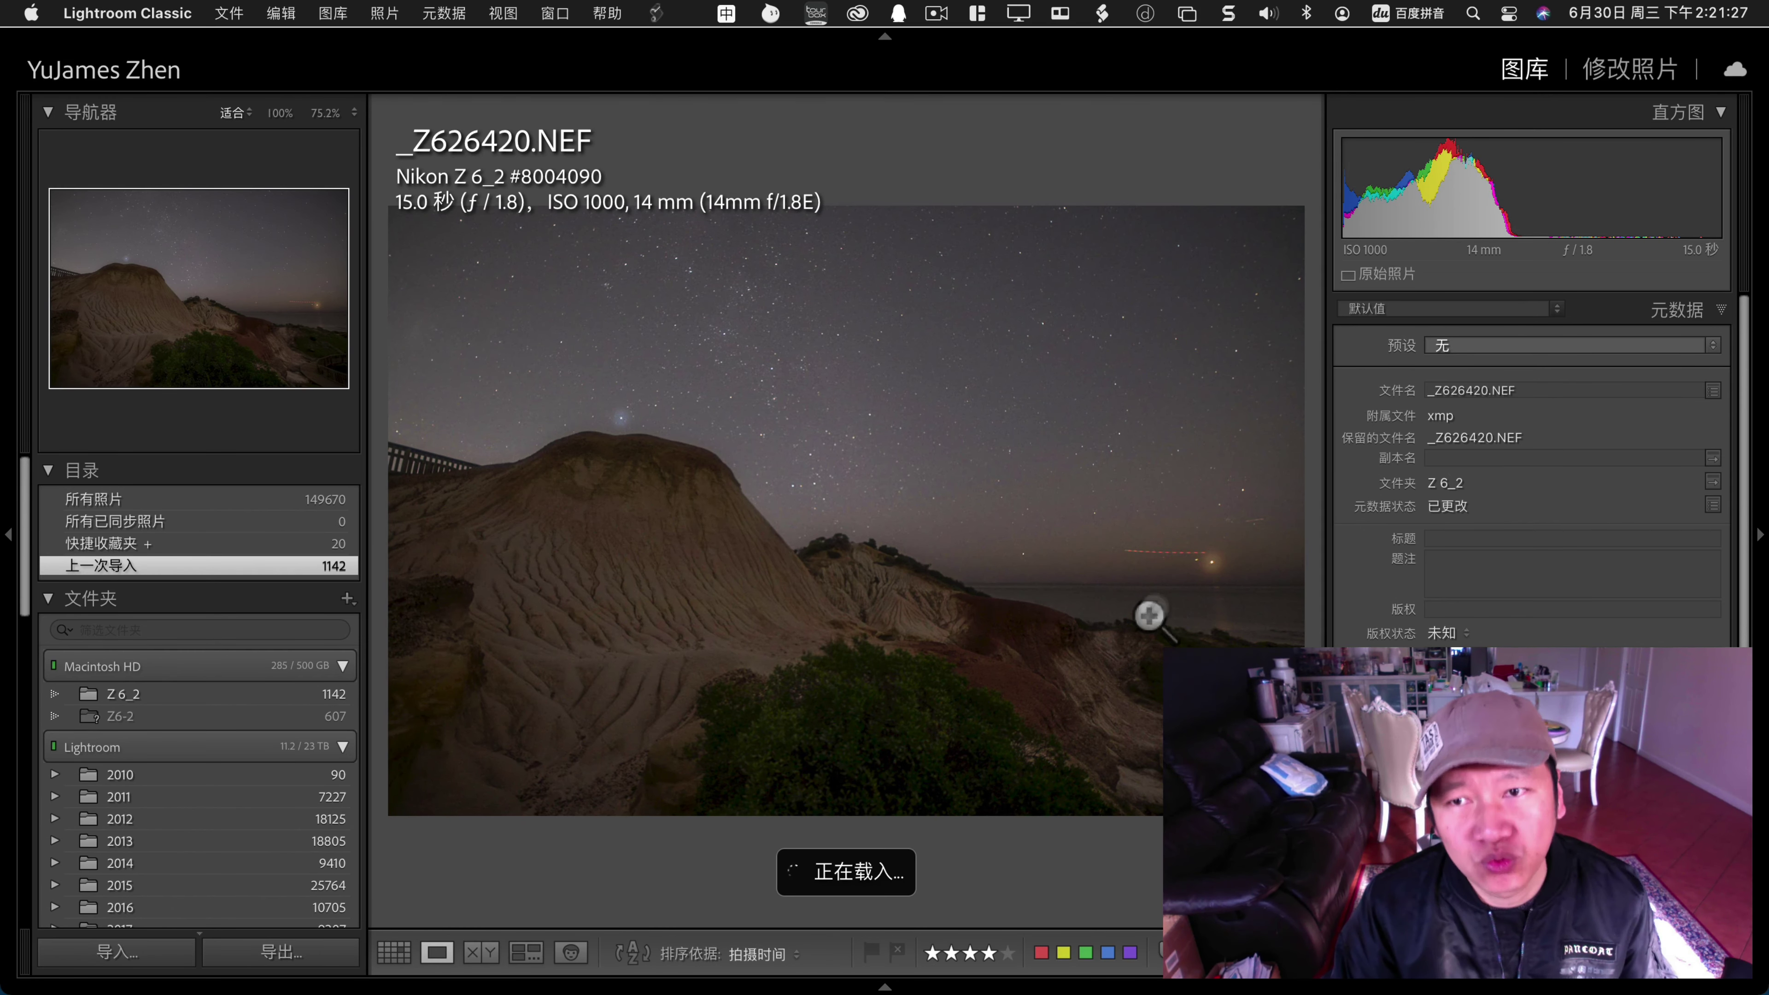
left_click(1612, 74)
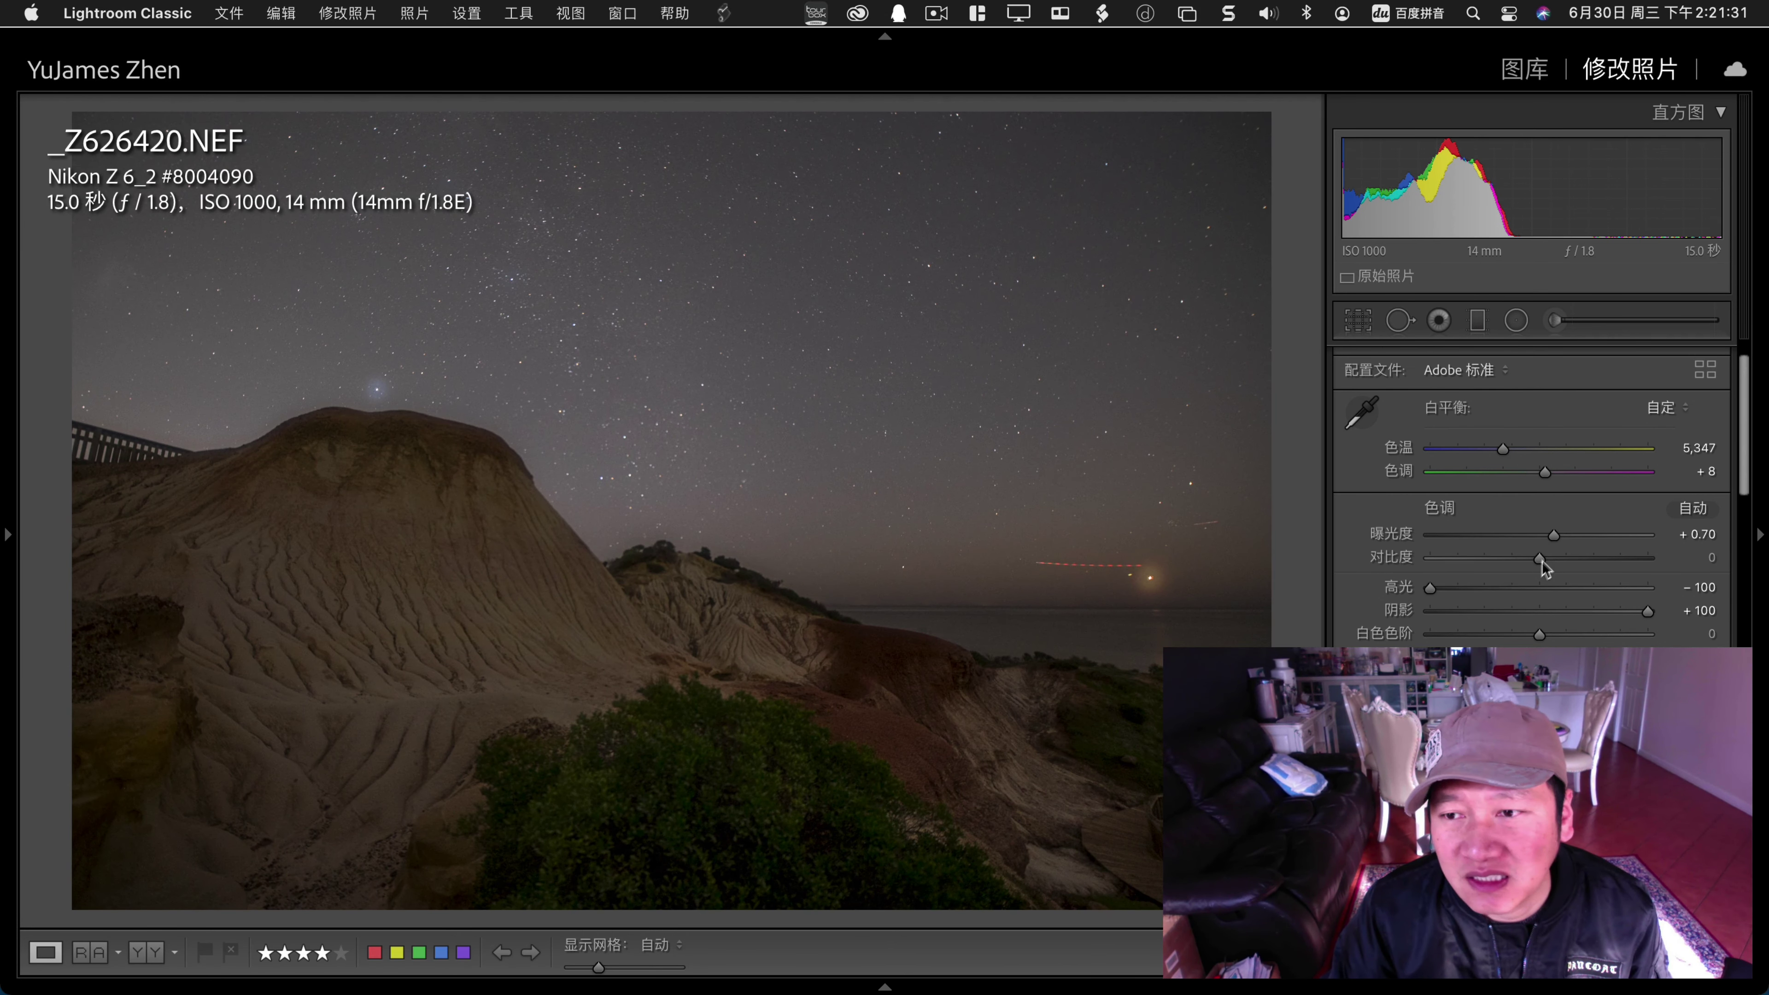
left_click_drag(1429, 589, 1485, 589)
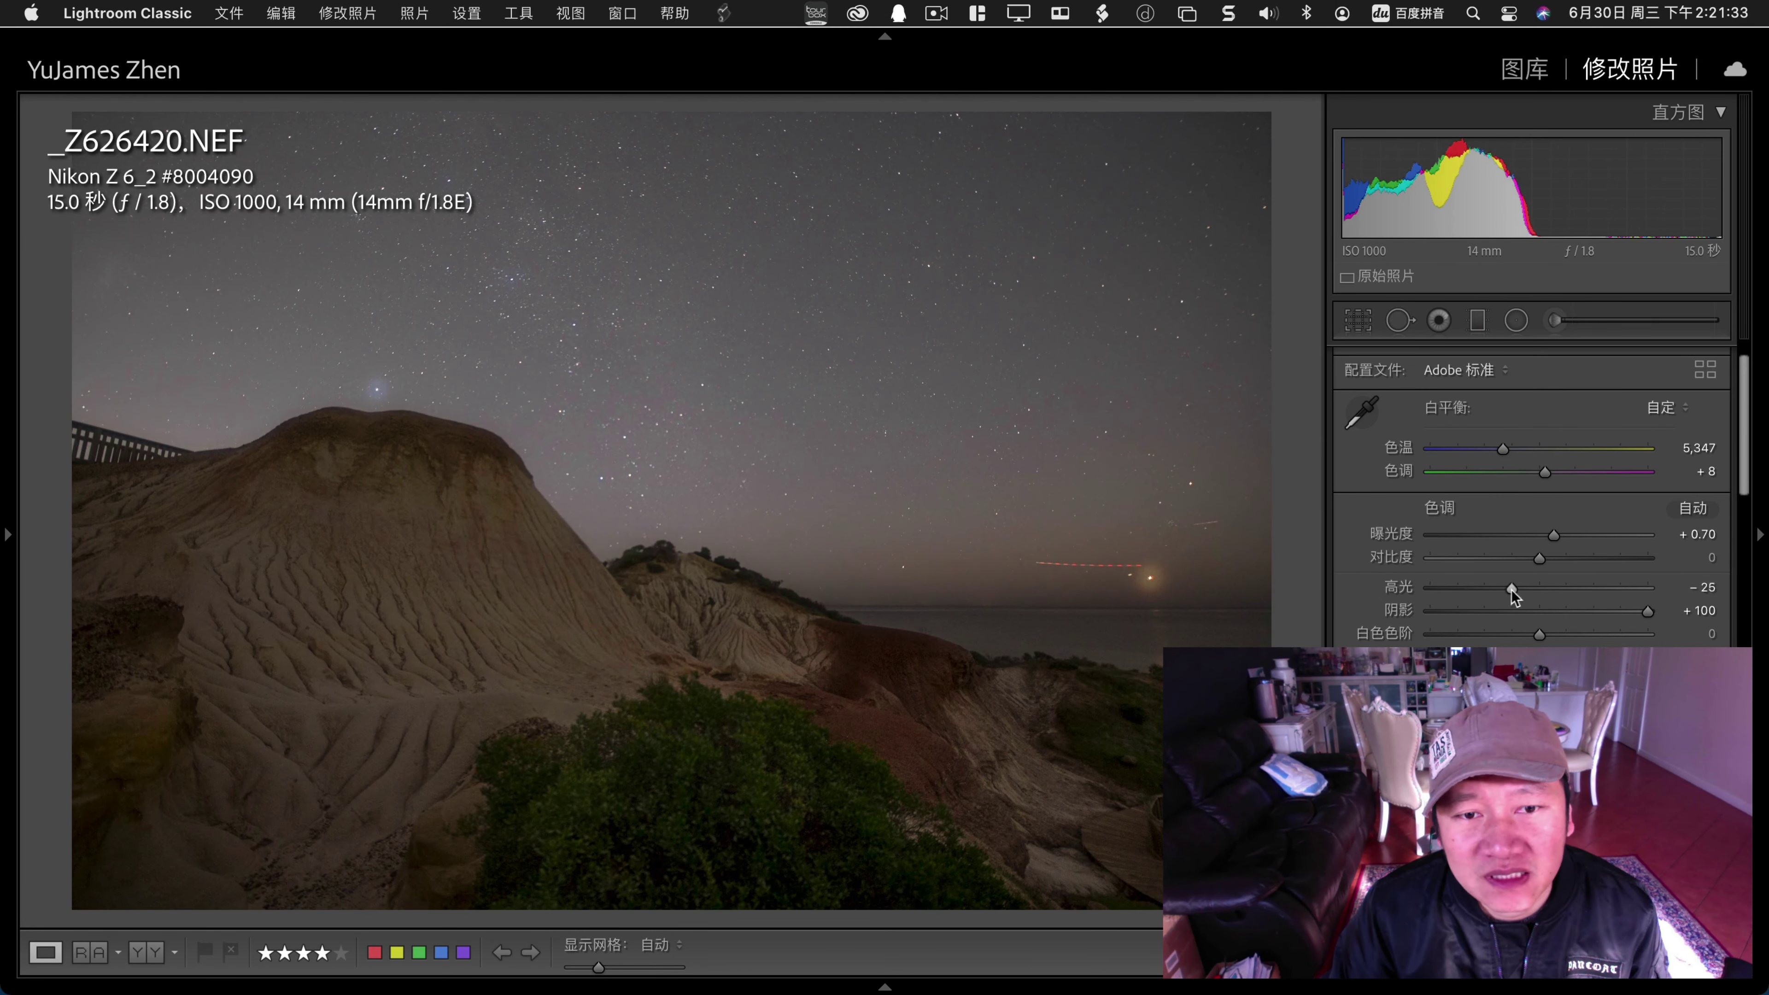
double_click(1399, 587)
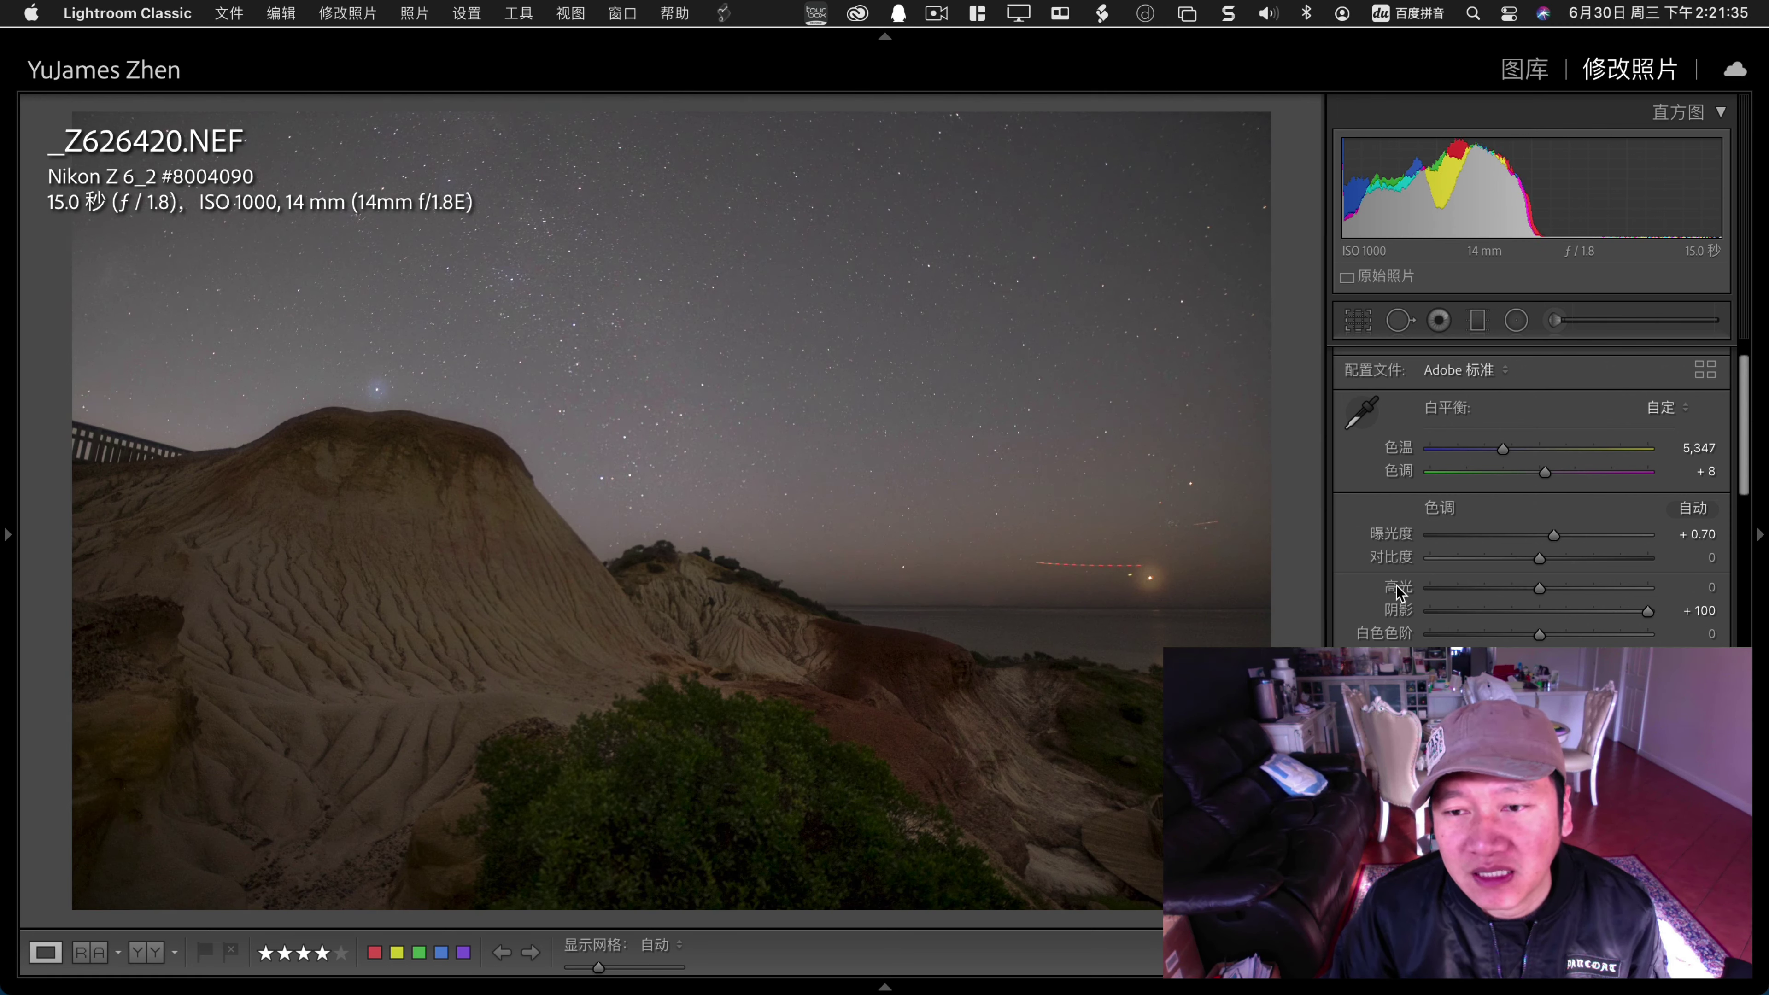
left_click_drag(1553, 537, 1555, 537)
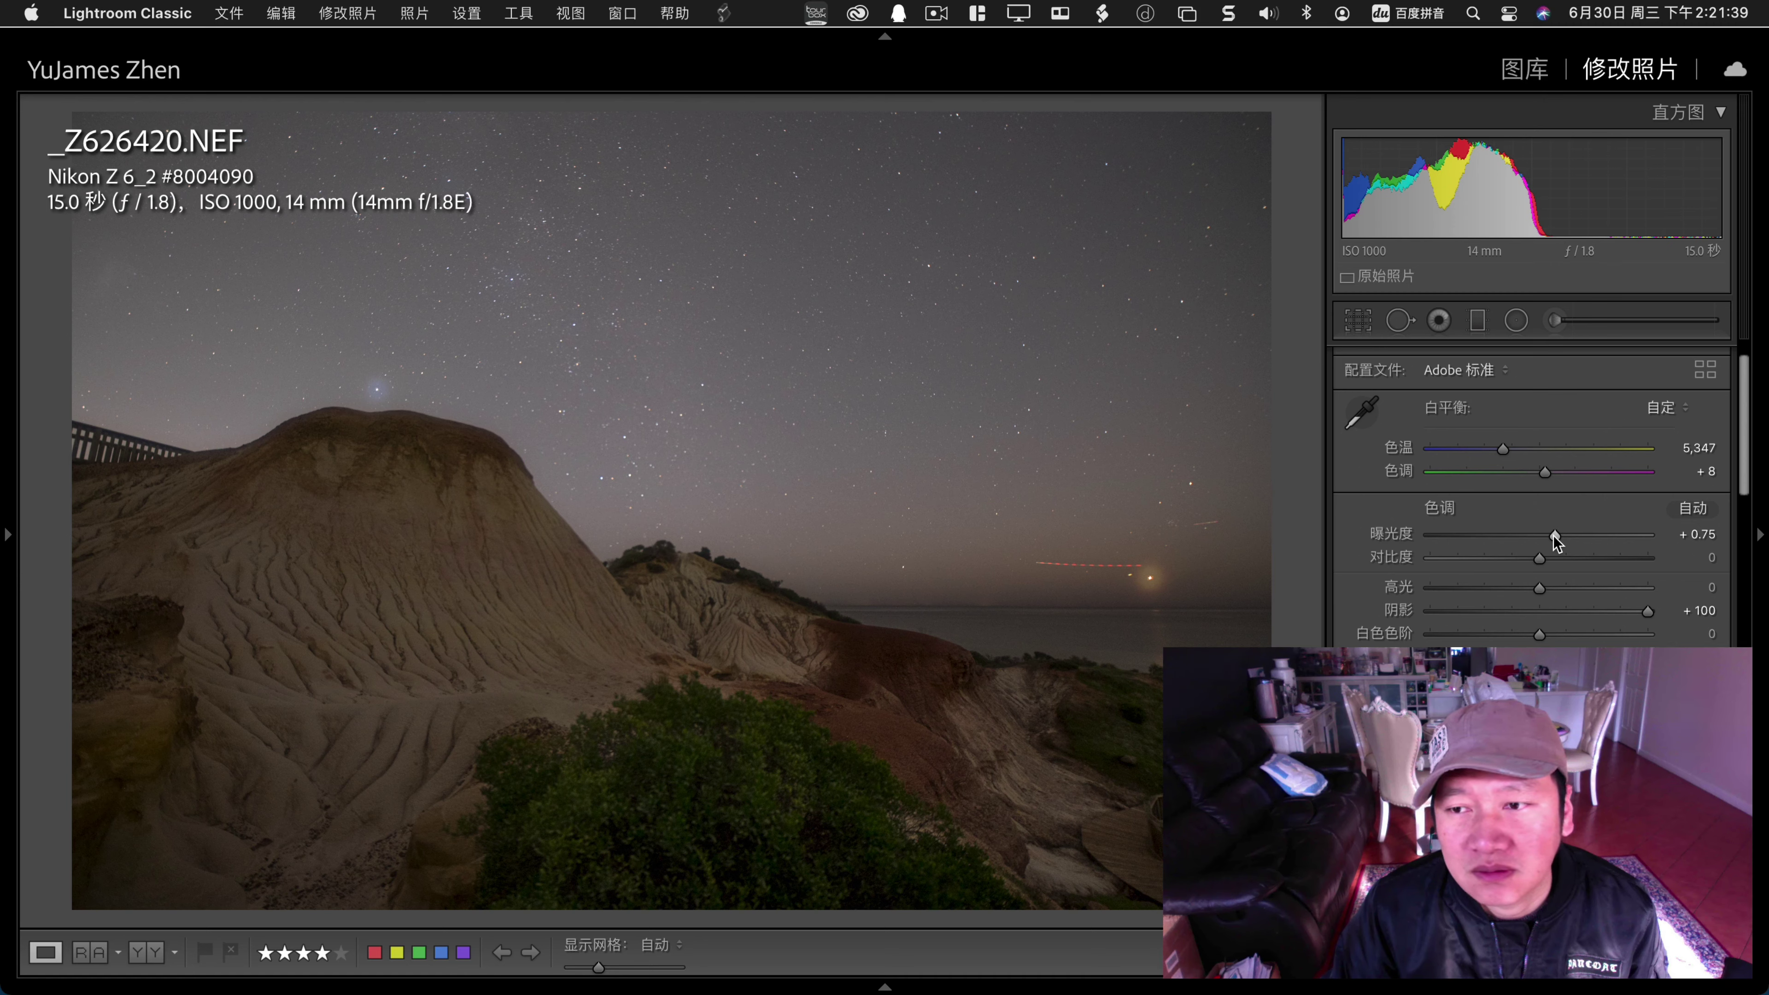
left_click_drag(1502, 450, 1482, 449)
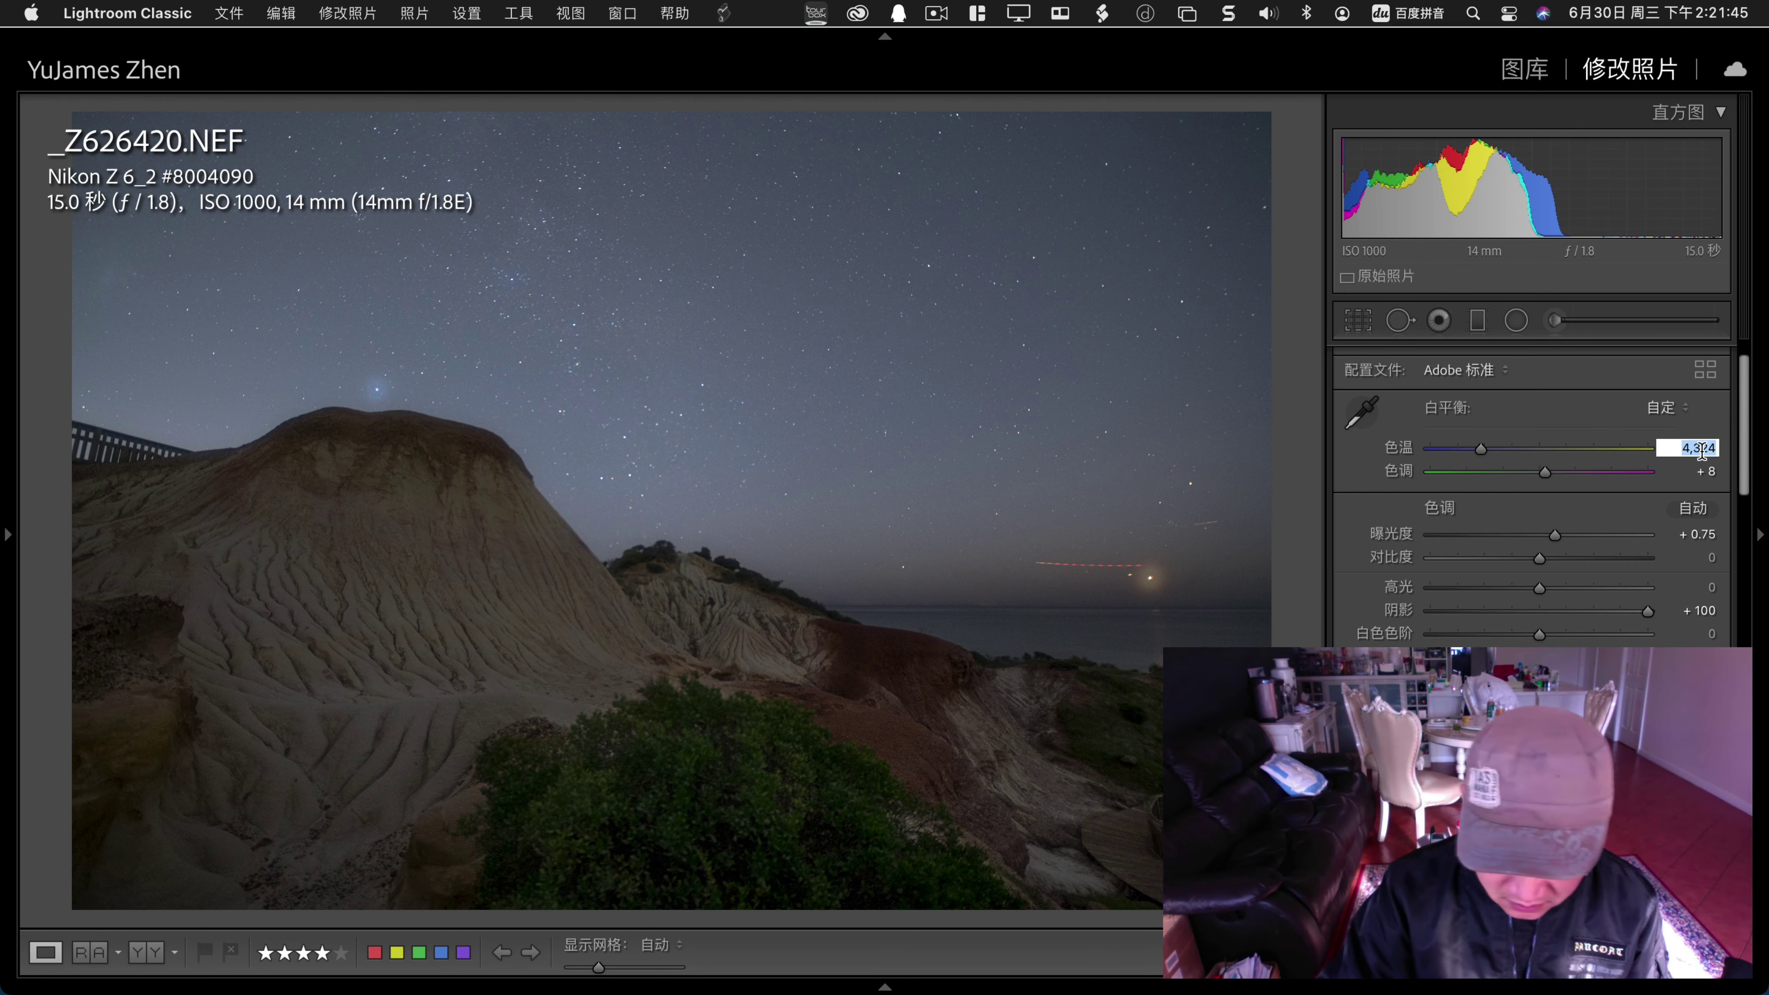
key("Return")
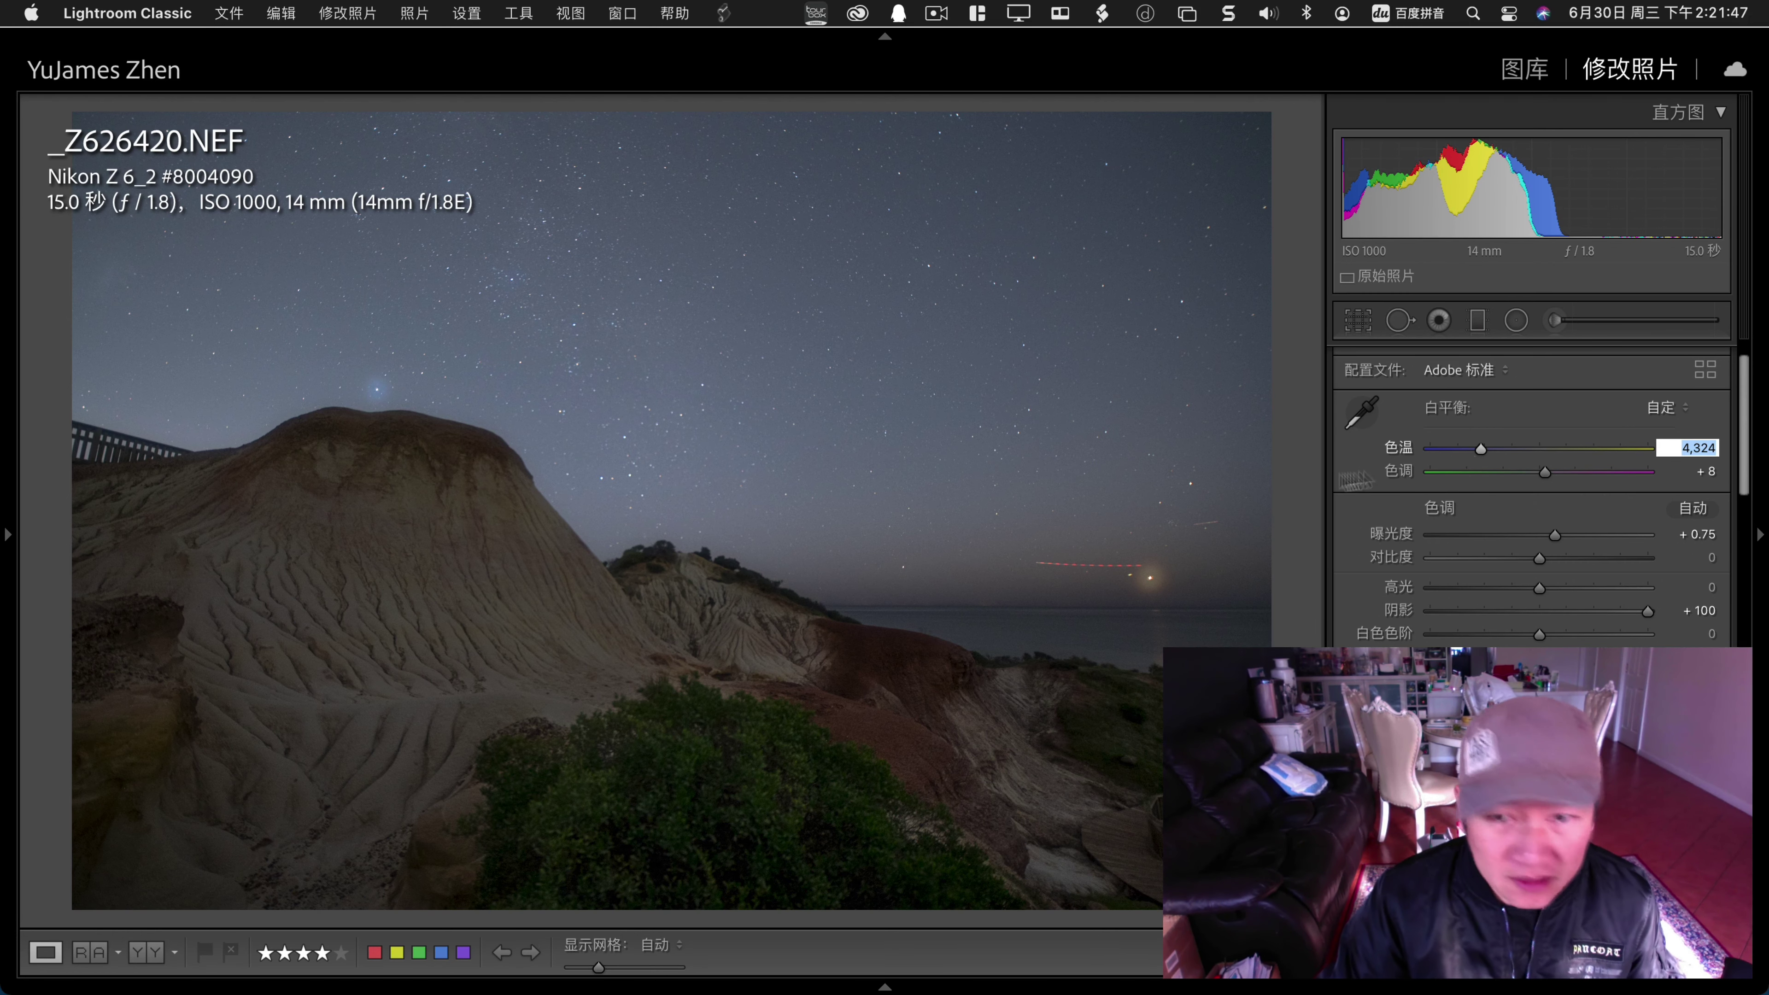
left_click(1700, 449)
type("4200")
key("Tab")
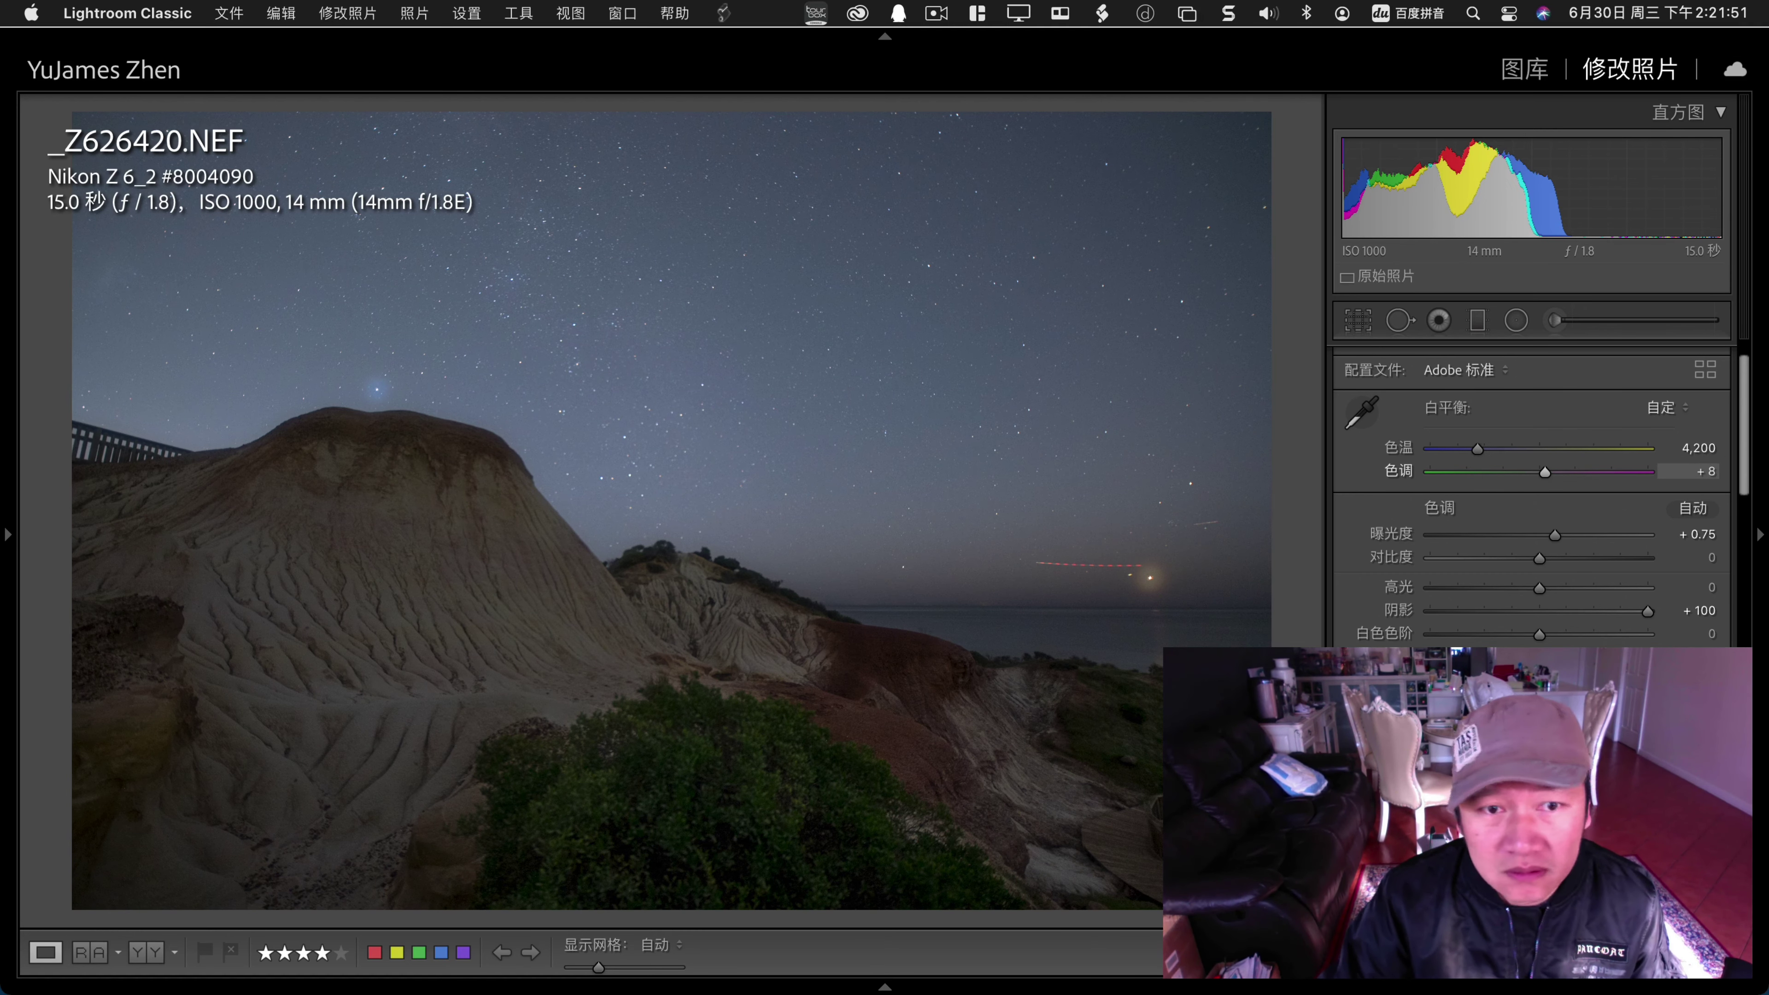
key("g")
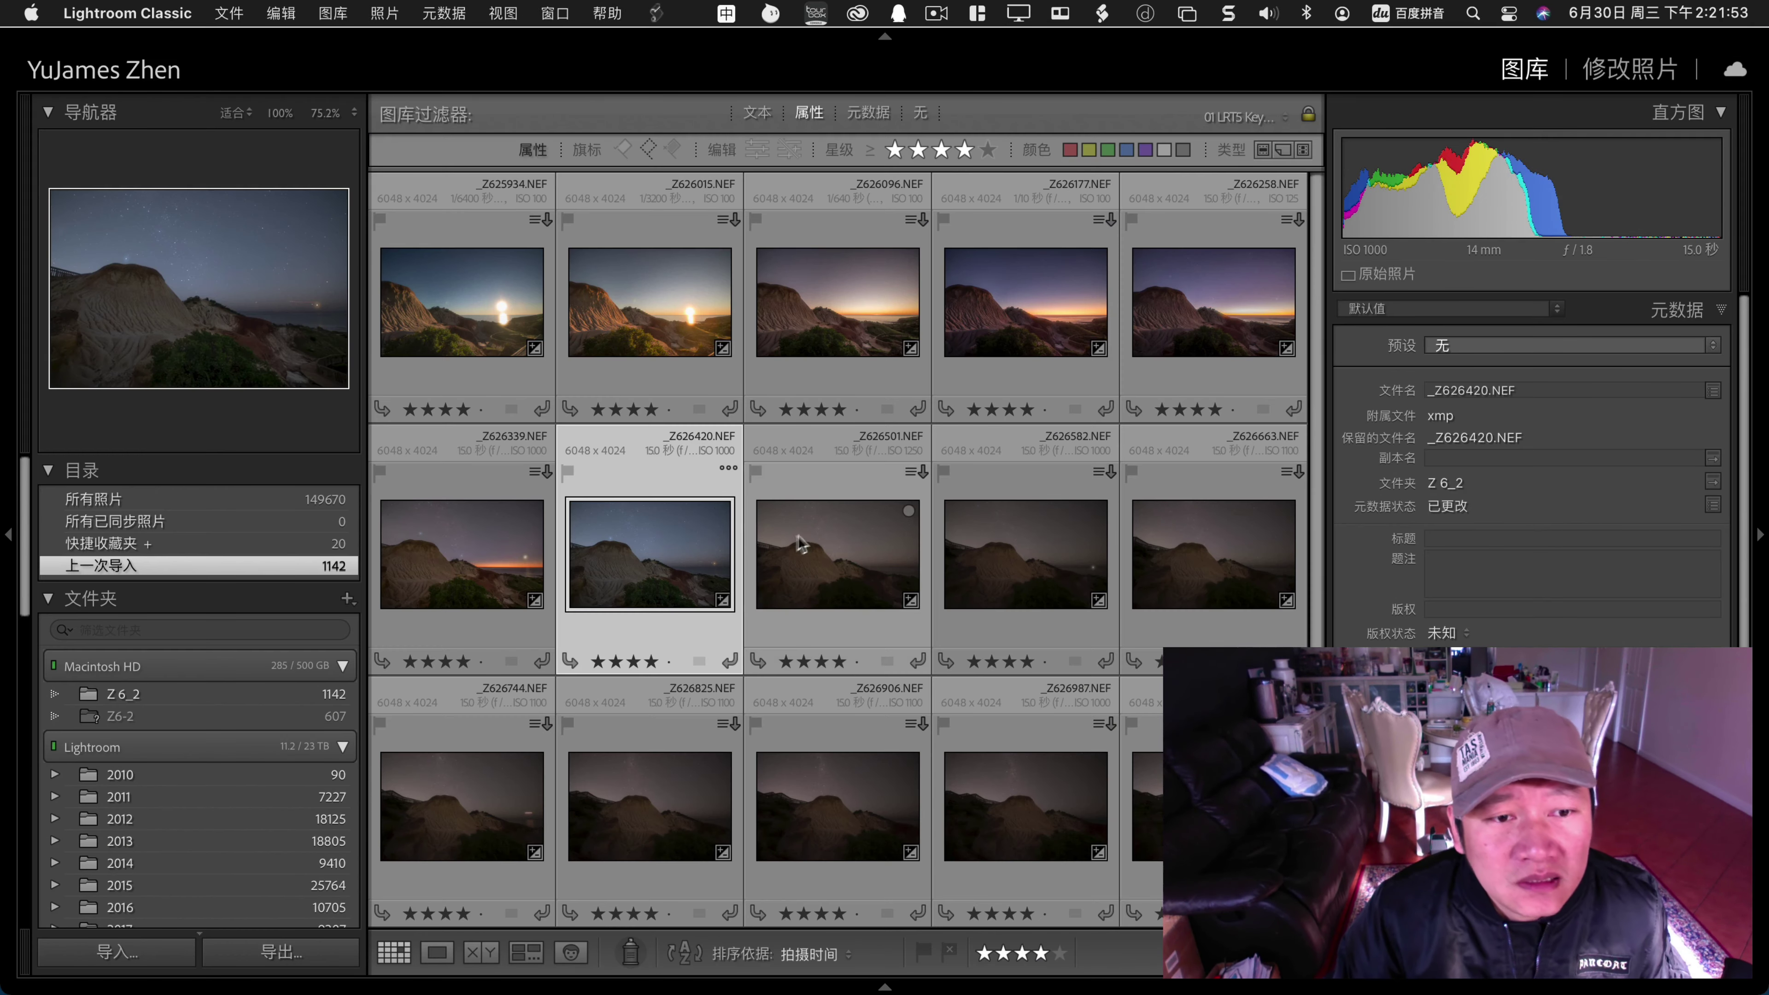
Lower the colour temperature of keyframe _Z626339 slightly.
left_click(423, 550)
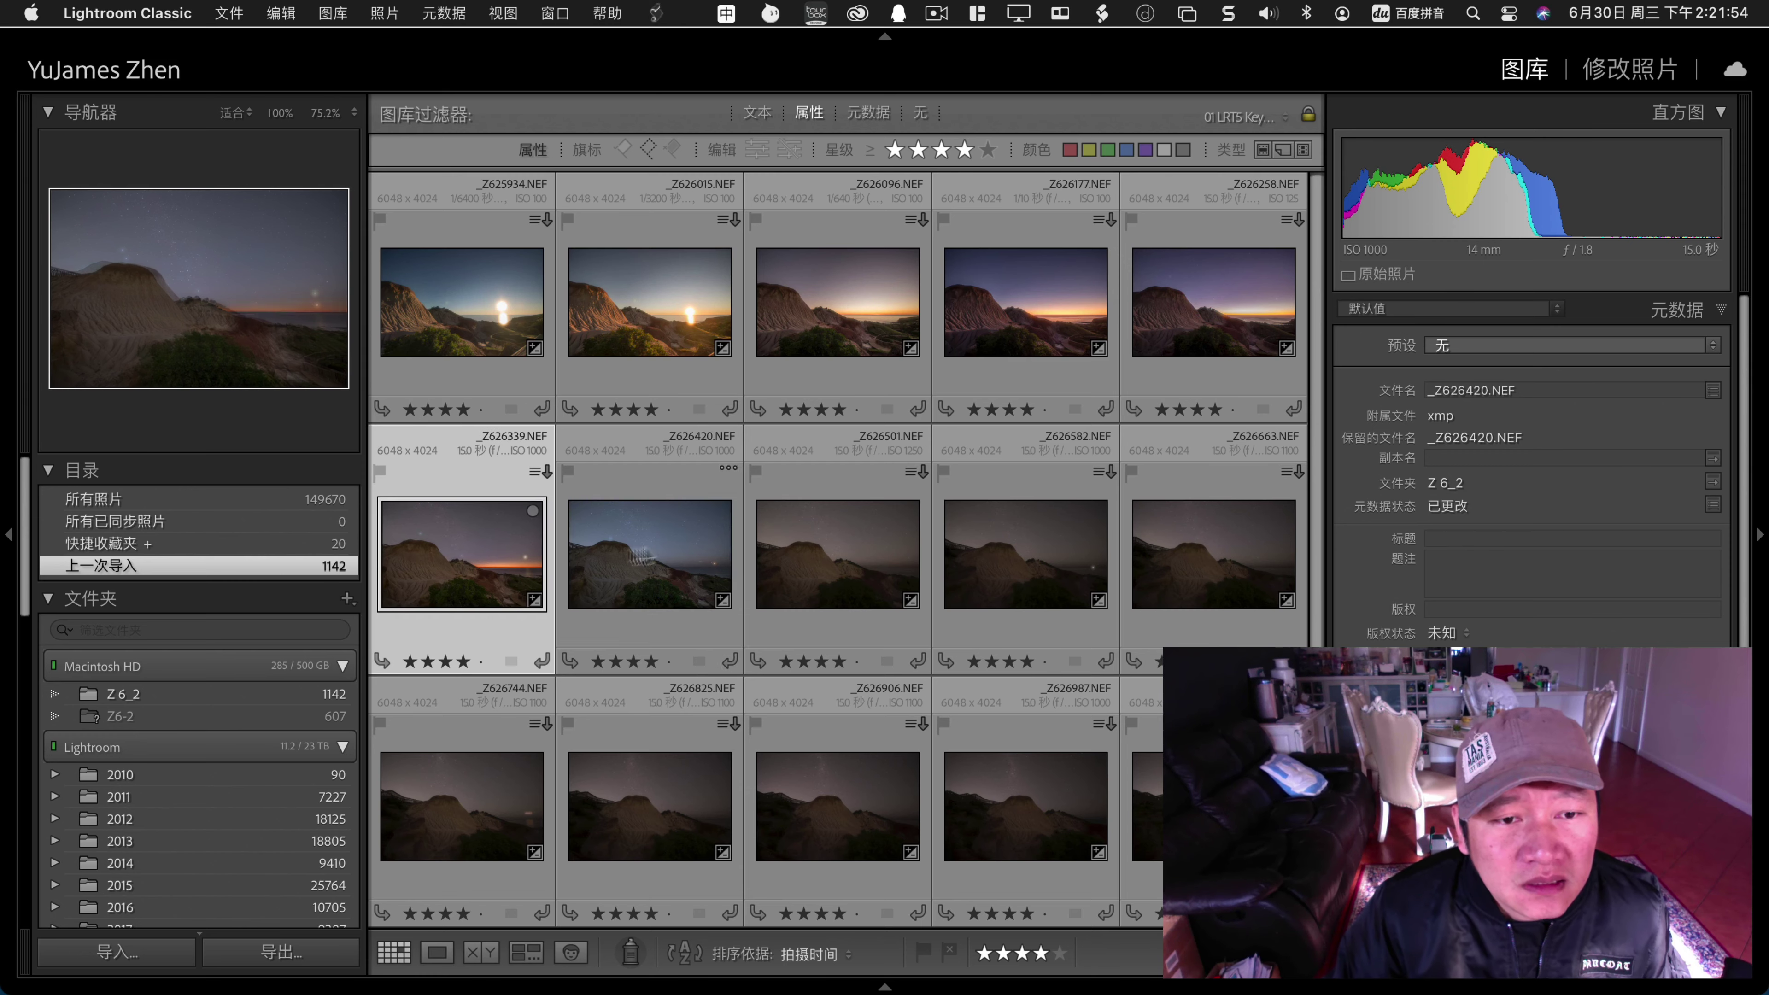
double_click(493, 557)
left_click(1615, 69)
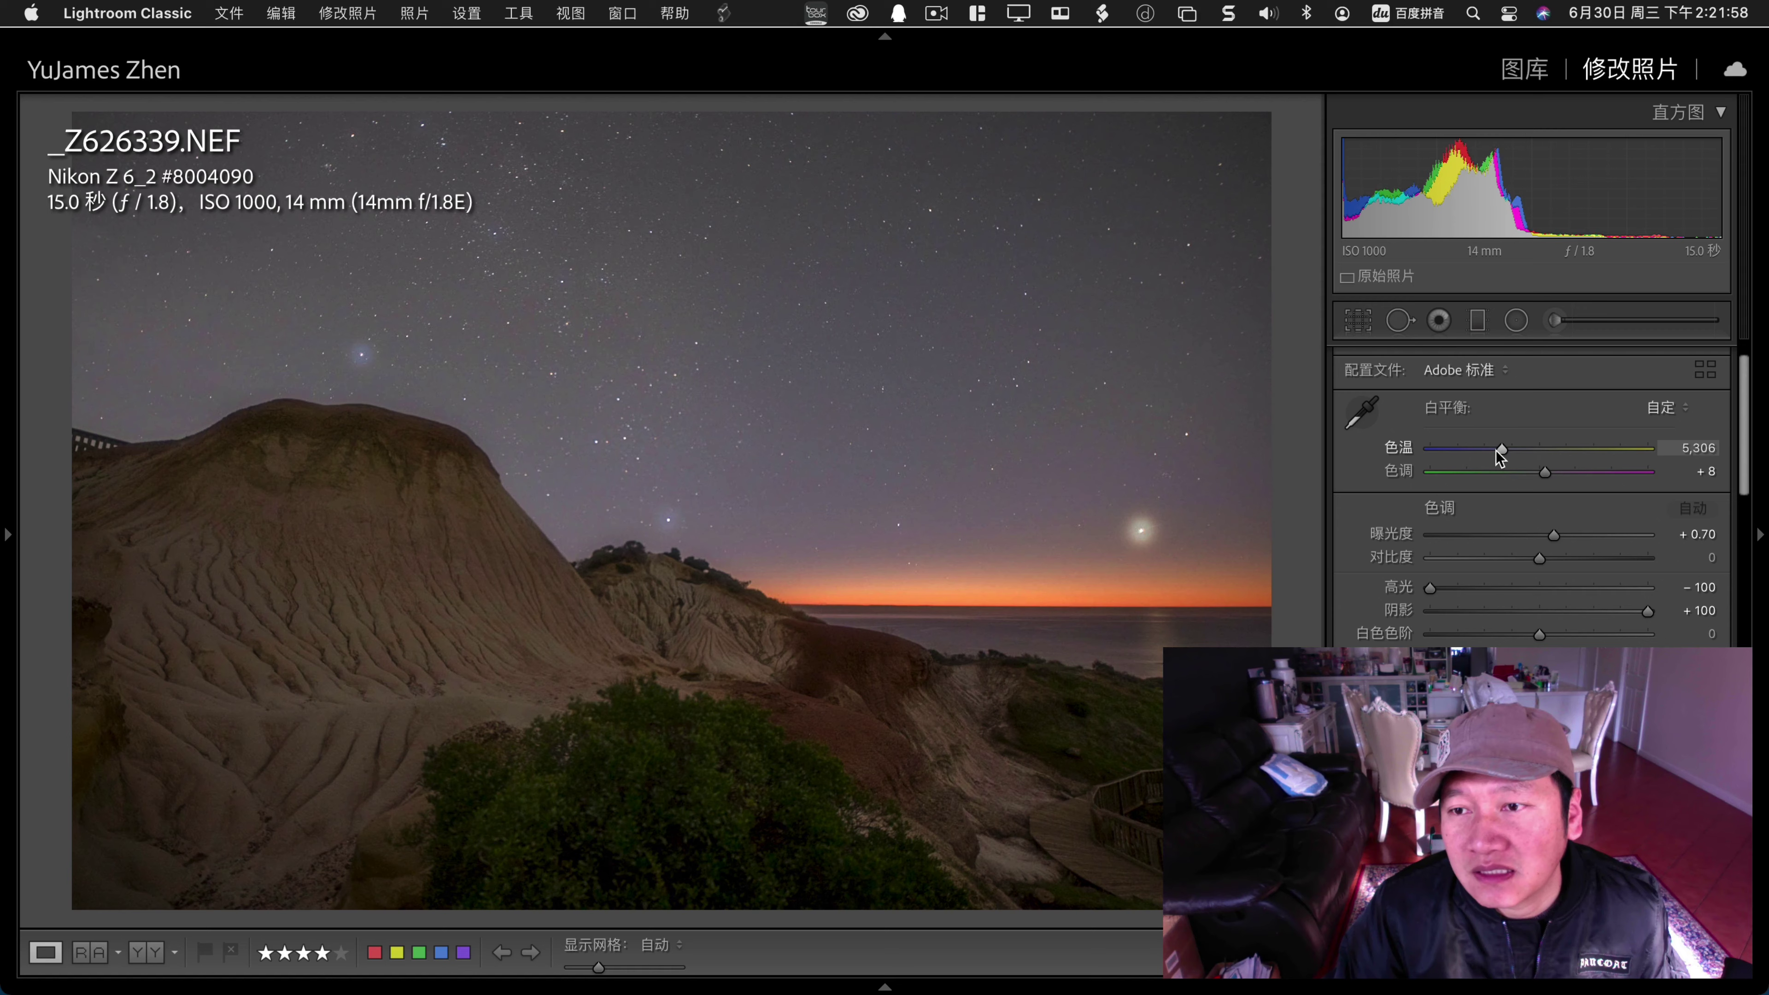
left_click_drag(1500, 449, 1490, 450)
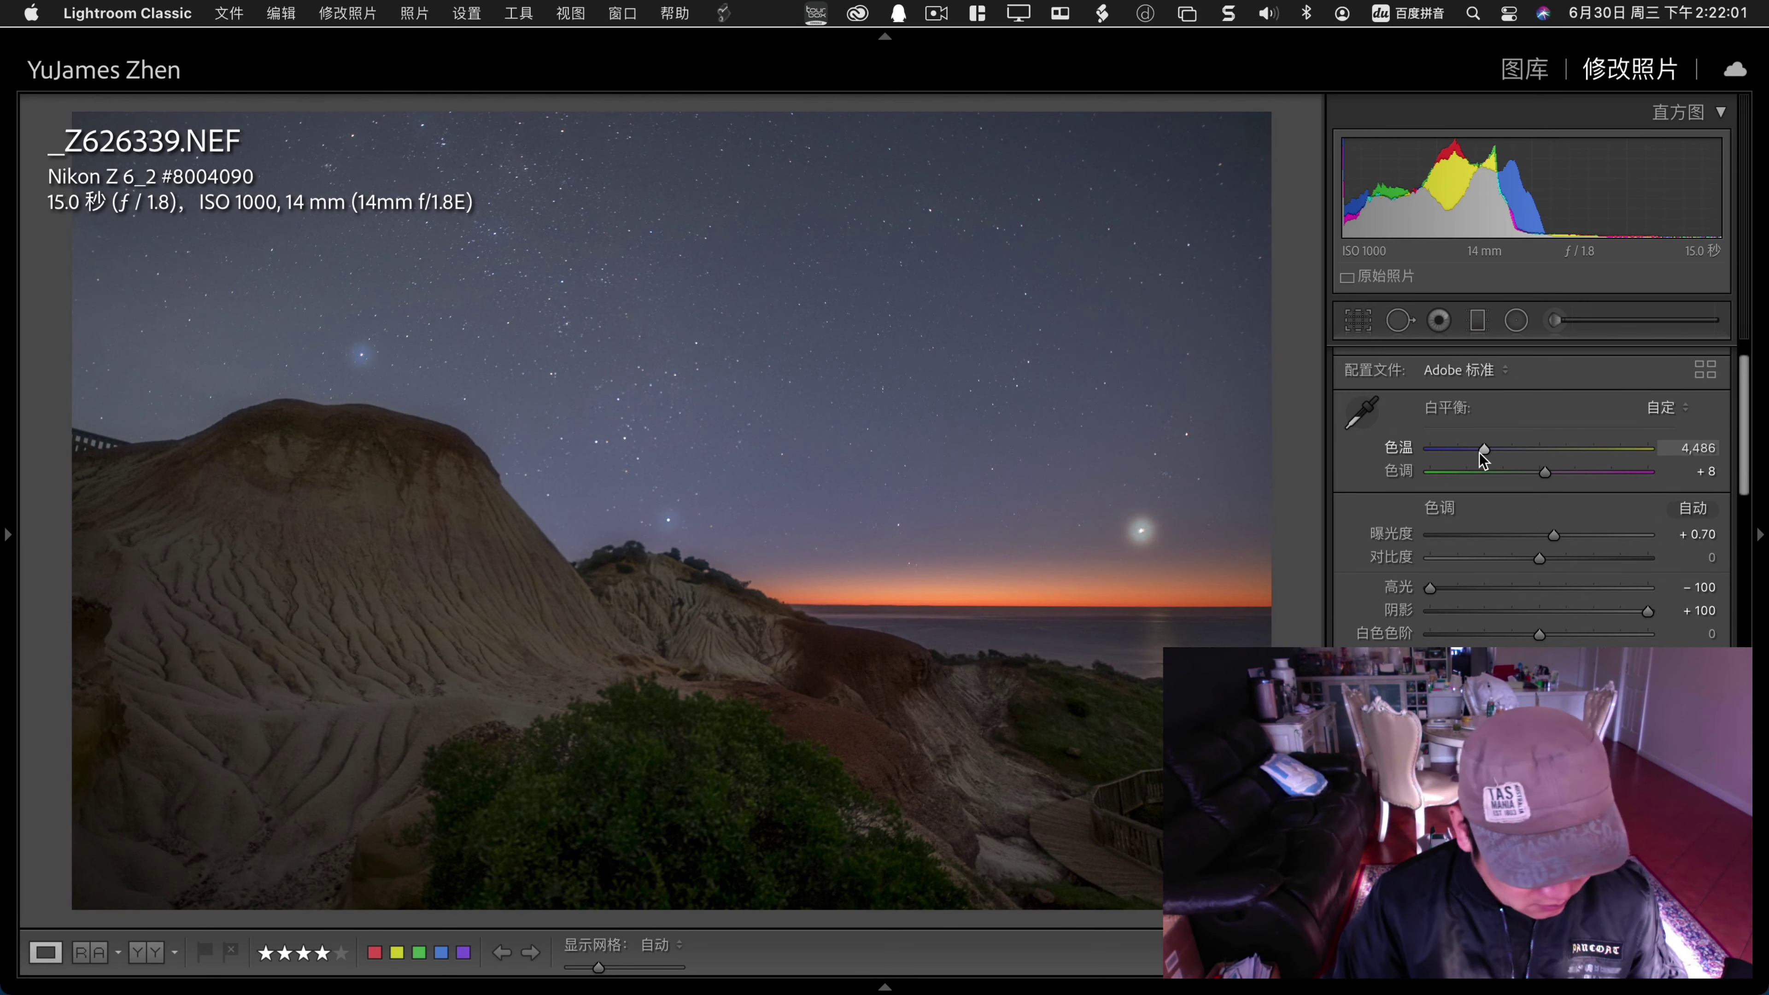
key("g")
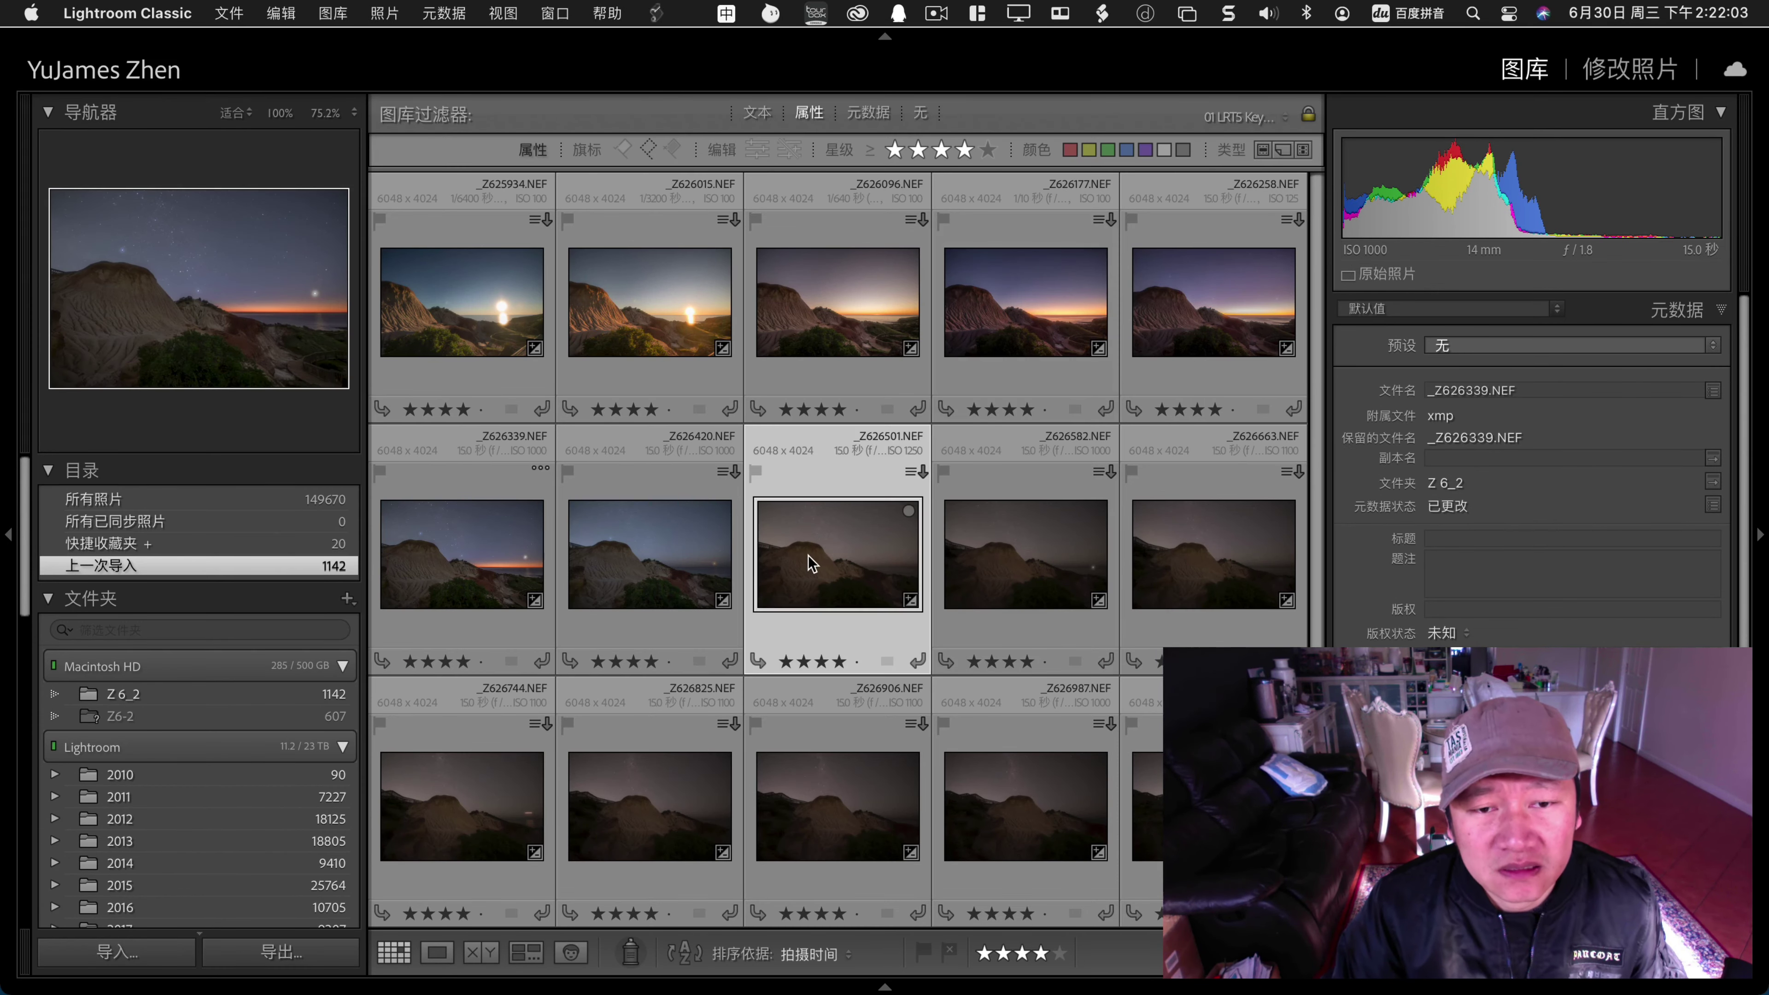
Sync _Z626420's settings to all following frames with Sync Keyframes.
left_click(683, 557)
key("shift+End")
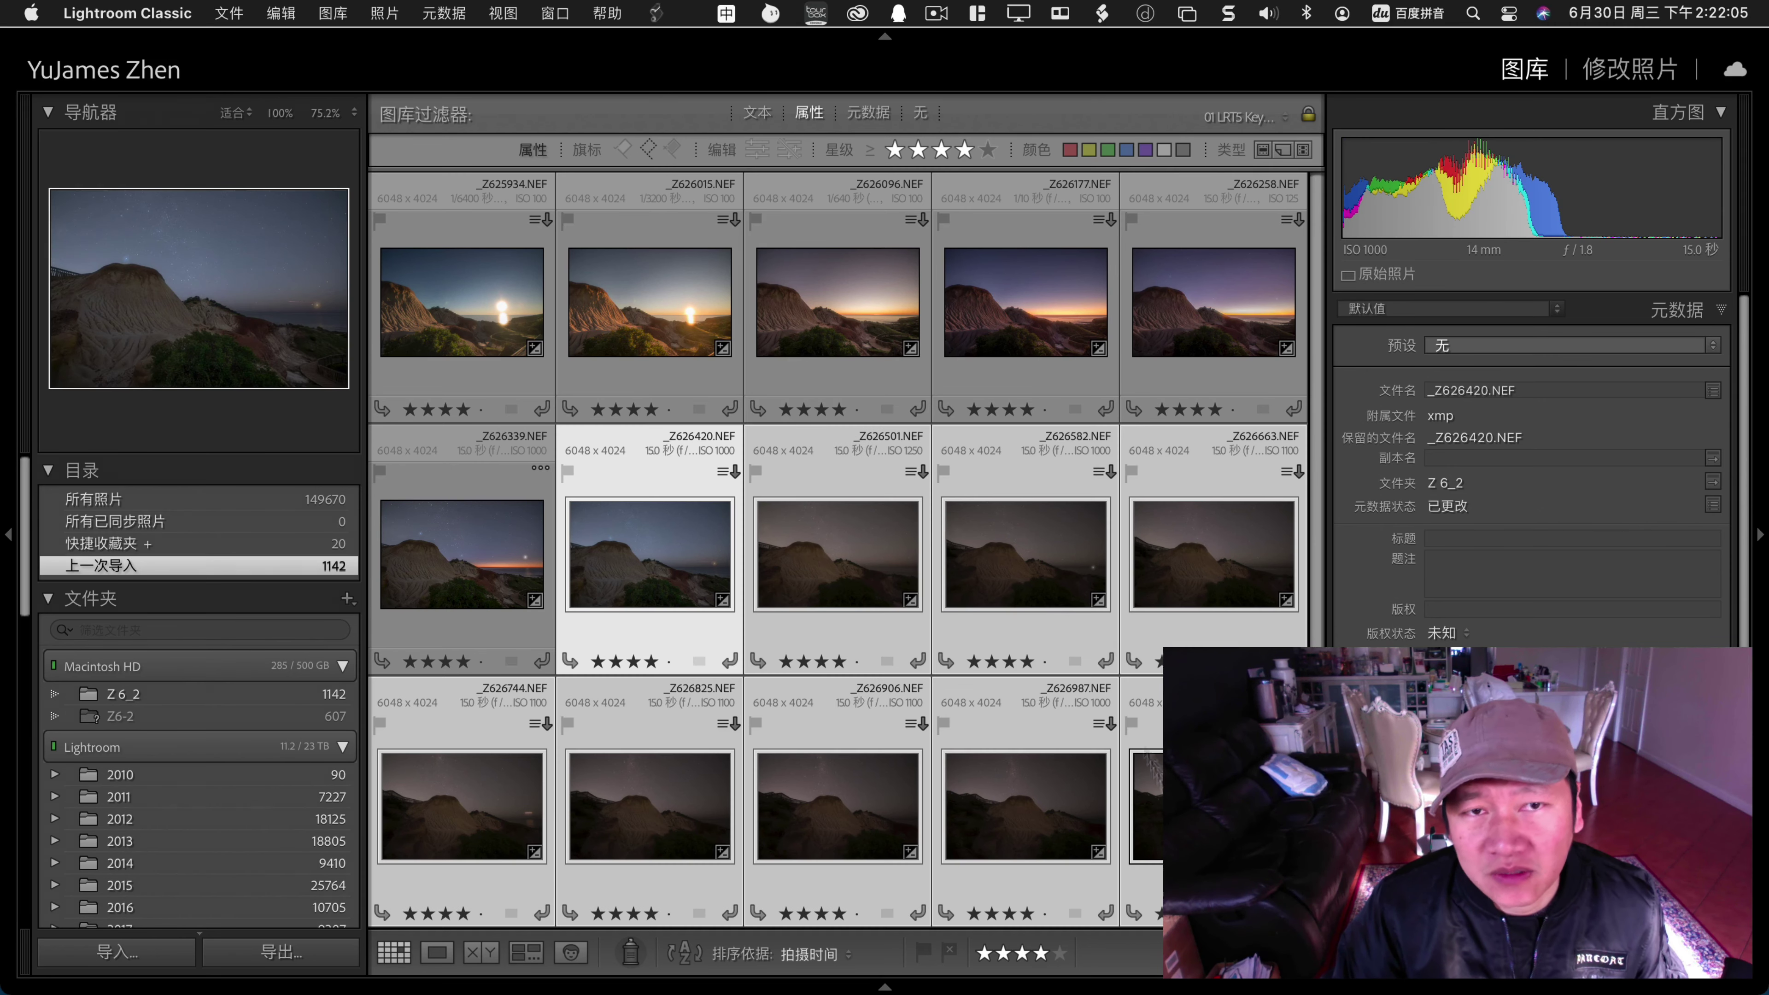
left_click(656, 12)
left_click(704, 103)
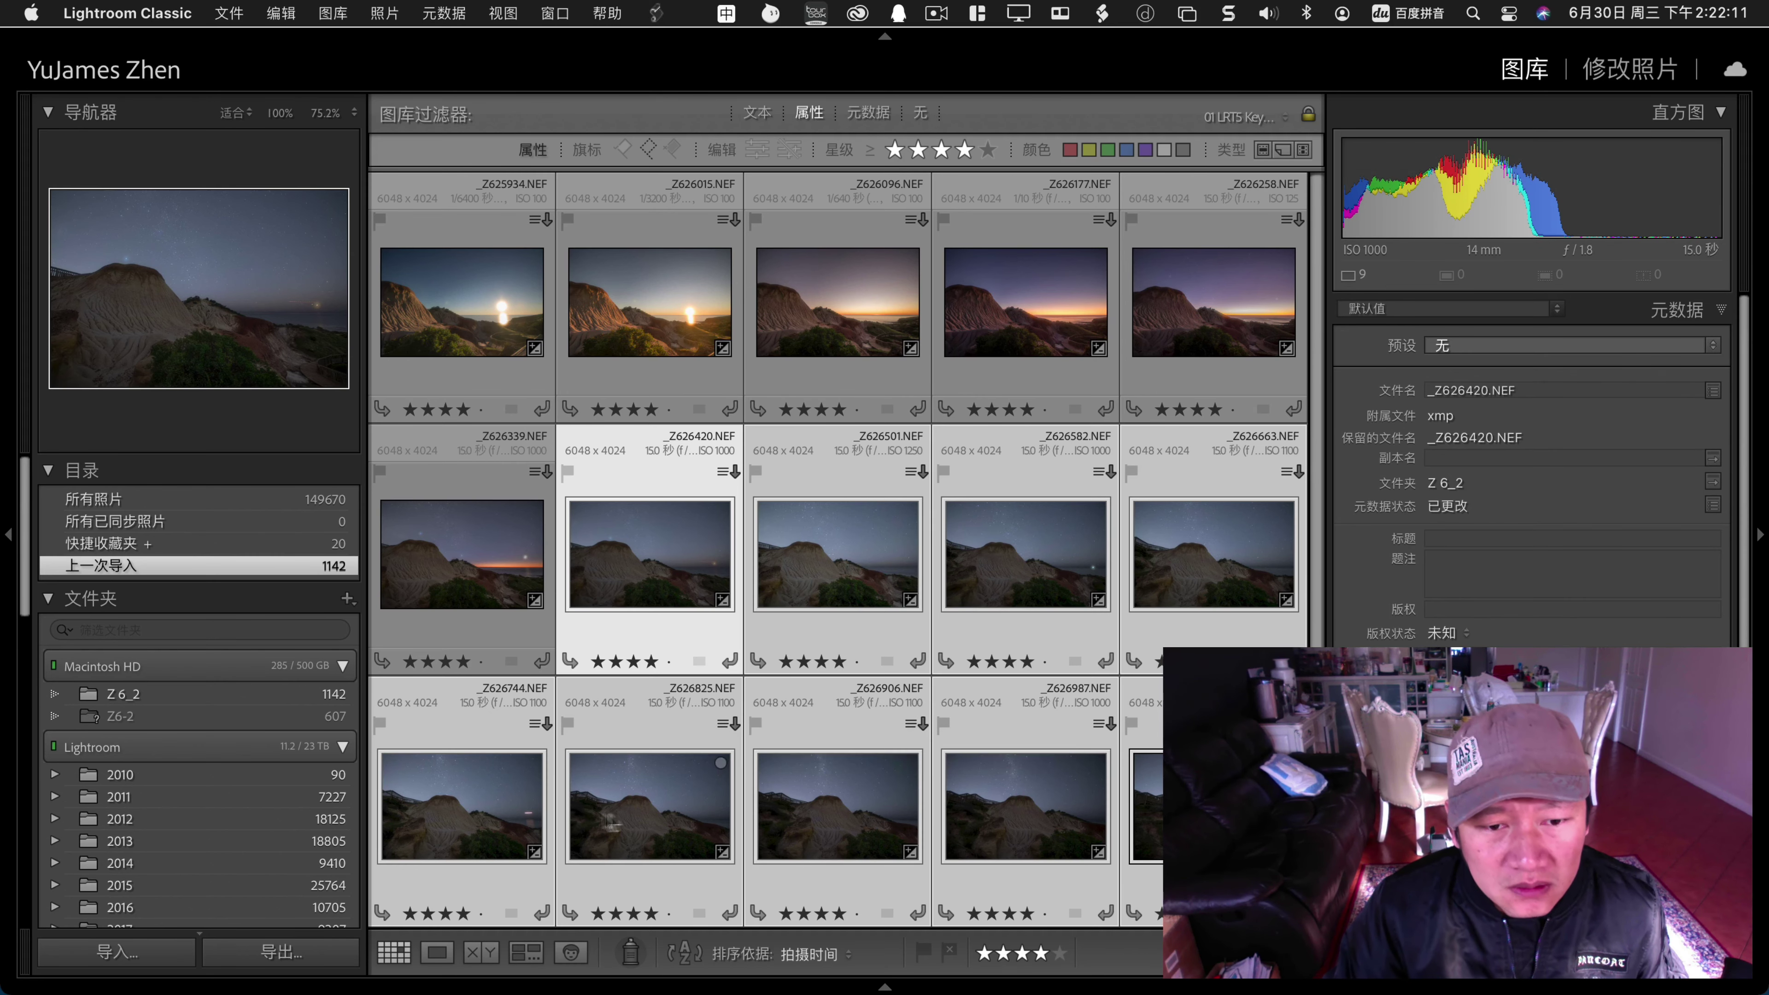
Set temperature 4,000 on keyframe _Z626825 and 3,800 on _Z626987.
double_click(613, 822)
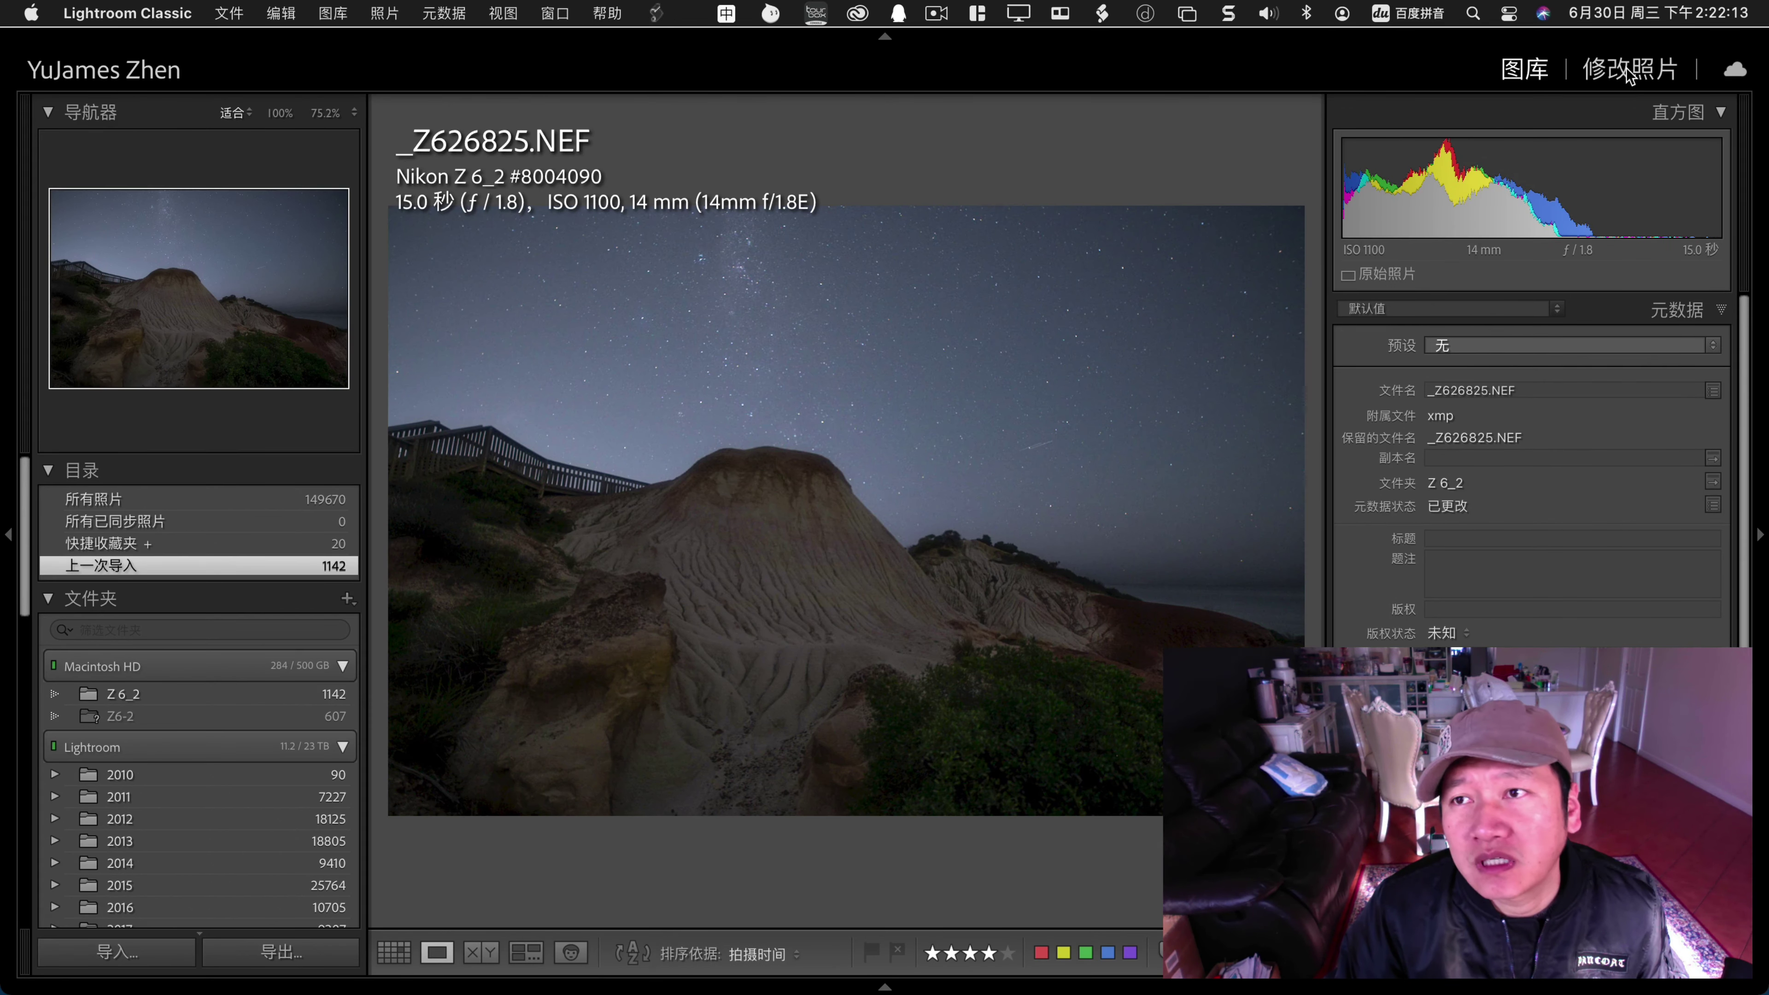
left_click(1626, 70)
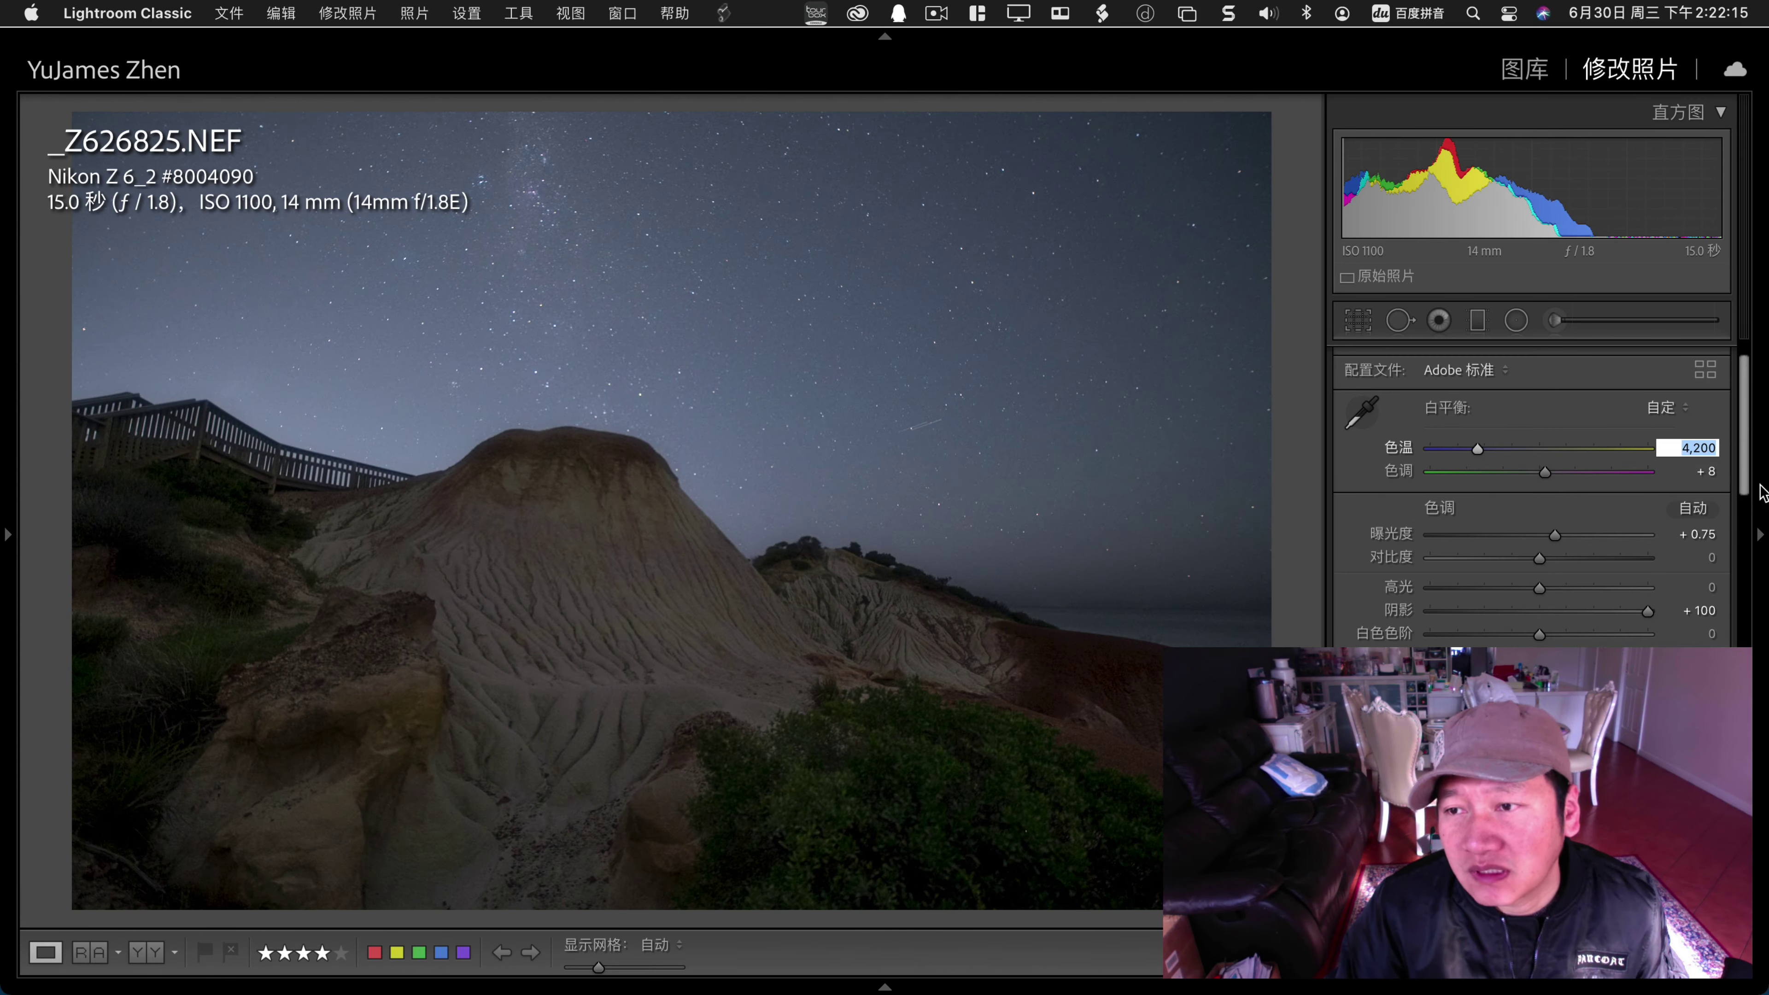
type("4000")
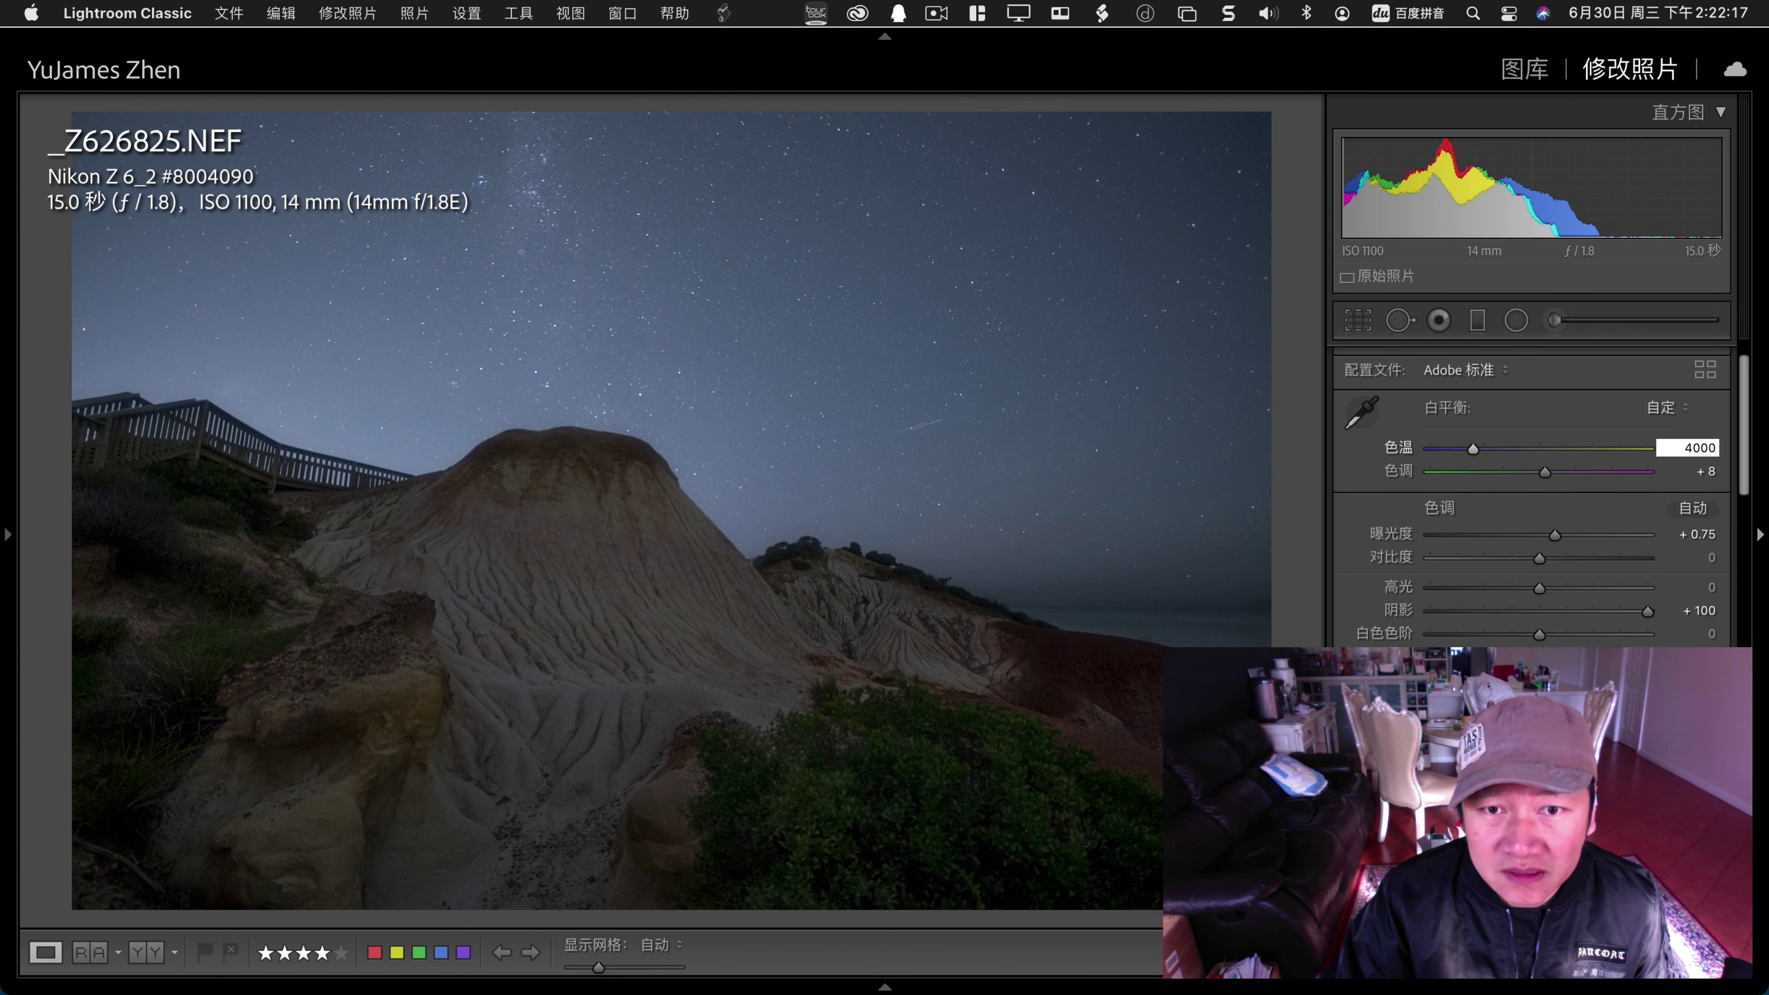
type("g")
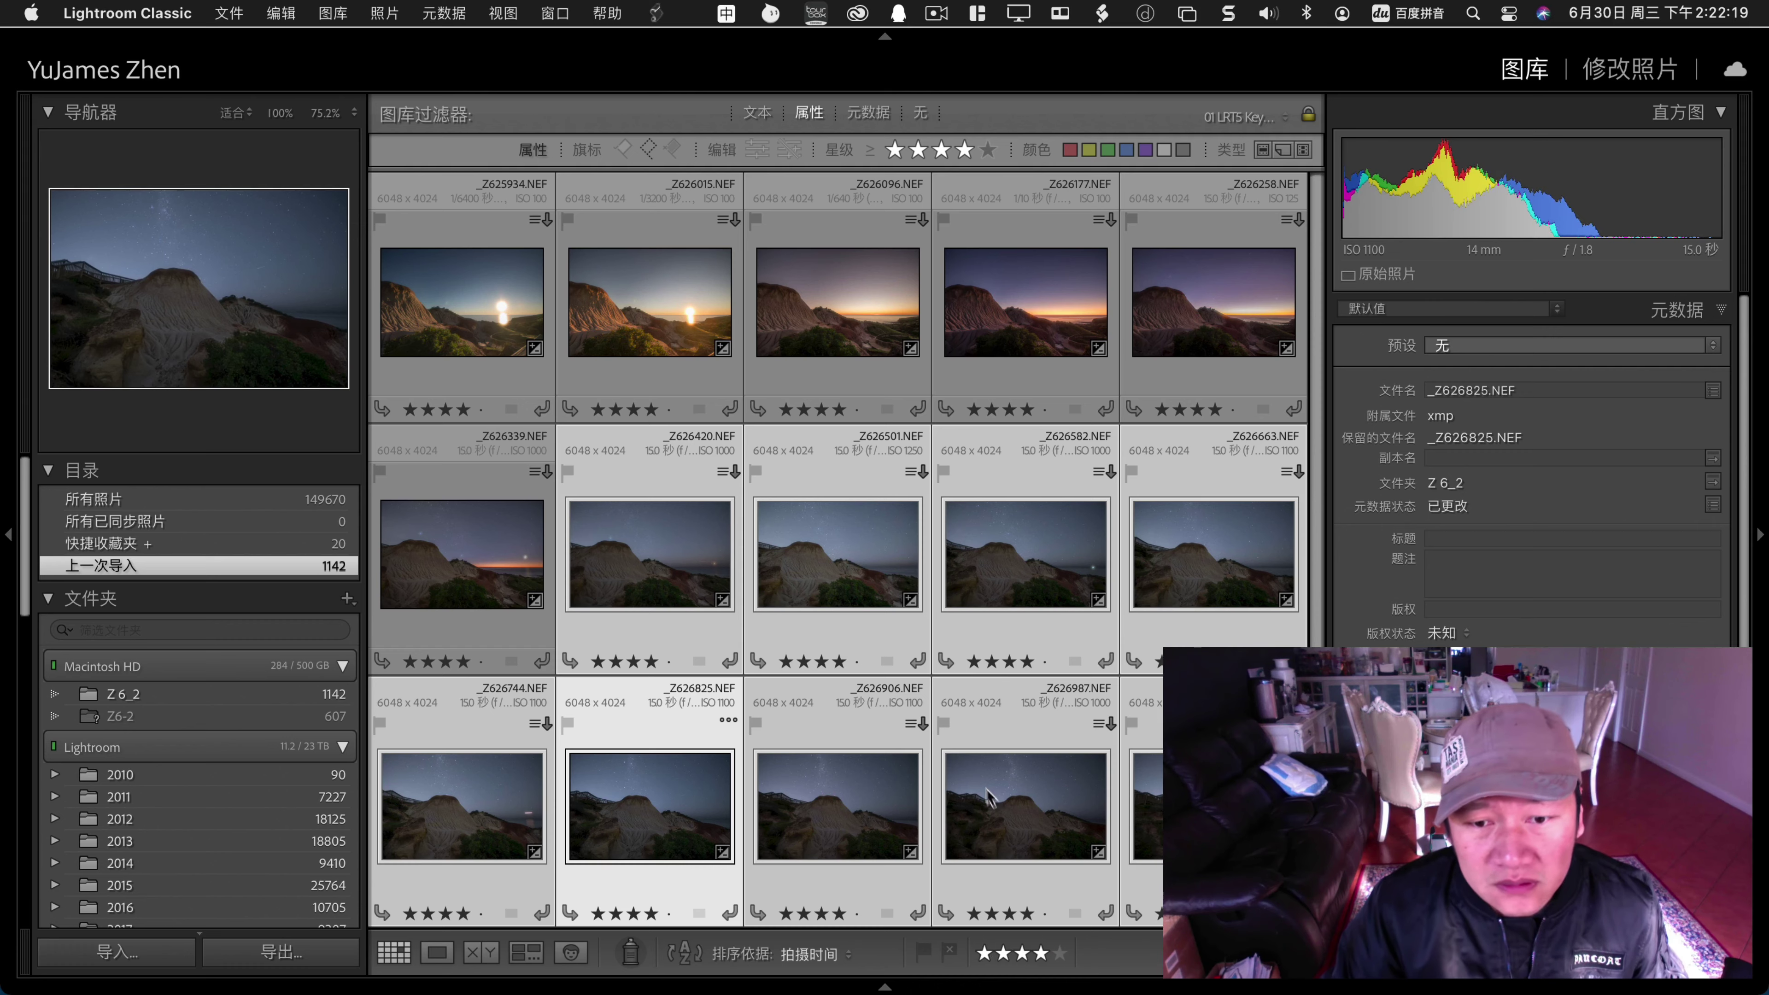
double_click(994, 801)
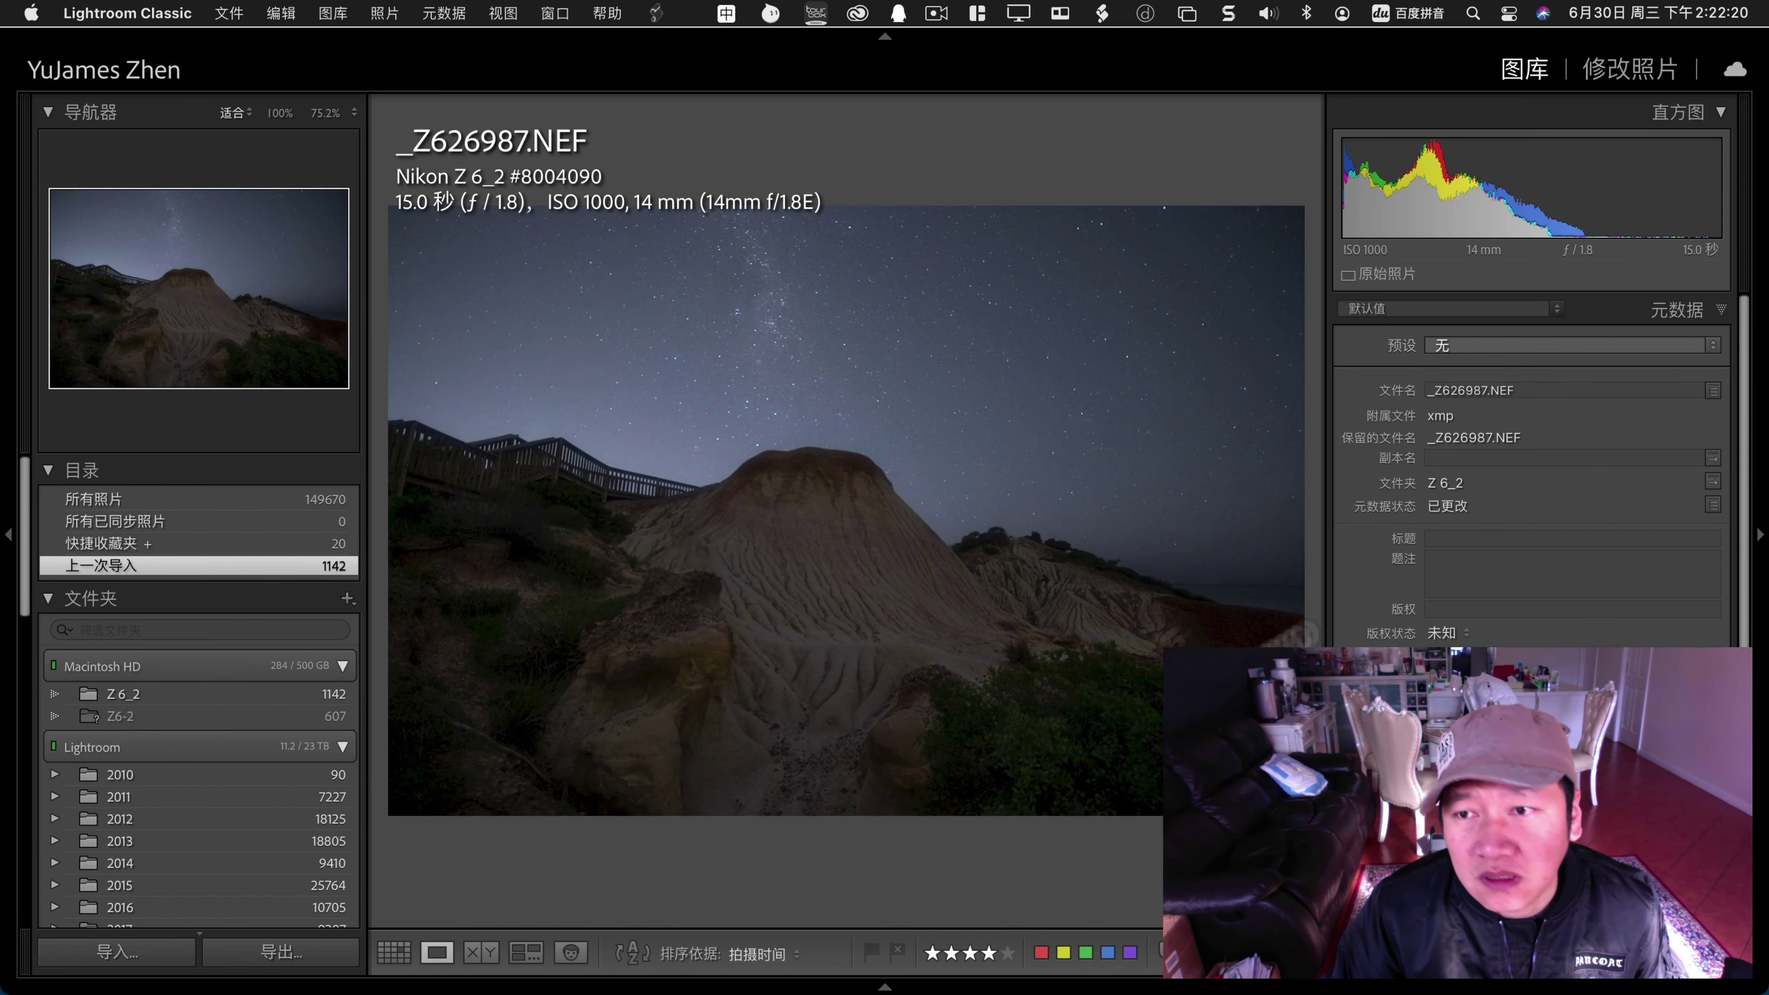
left_click(1606, 74)
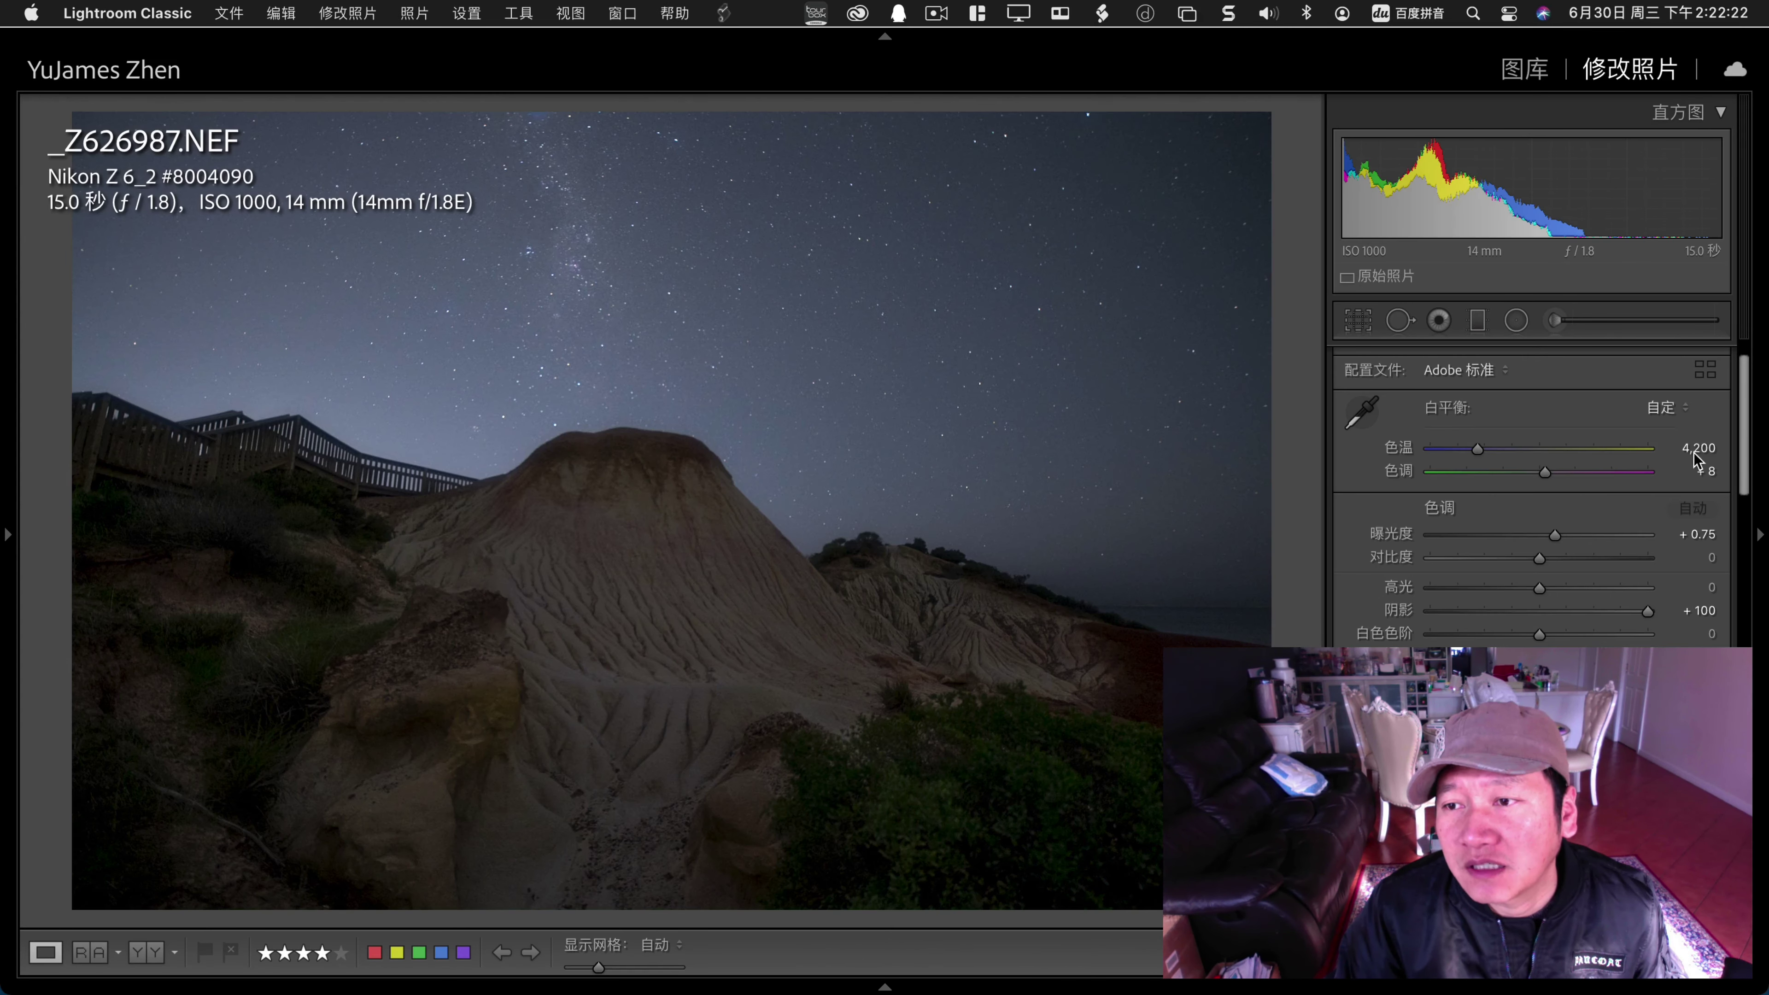
left_click(1695, 449)
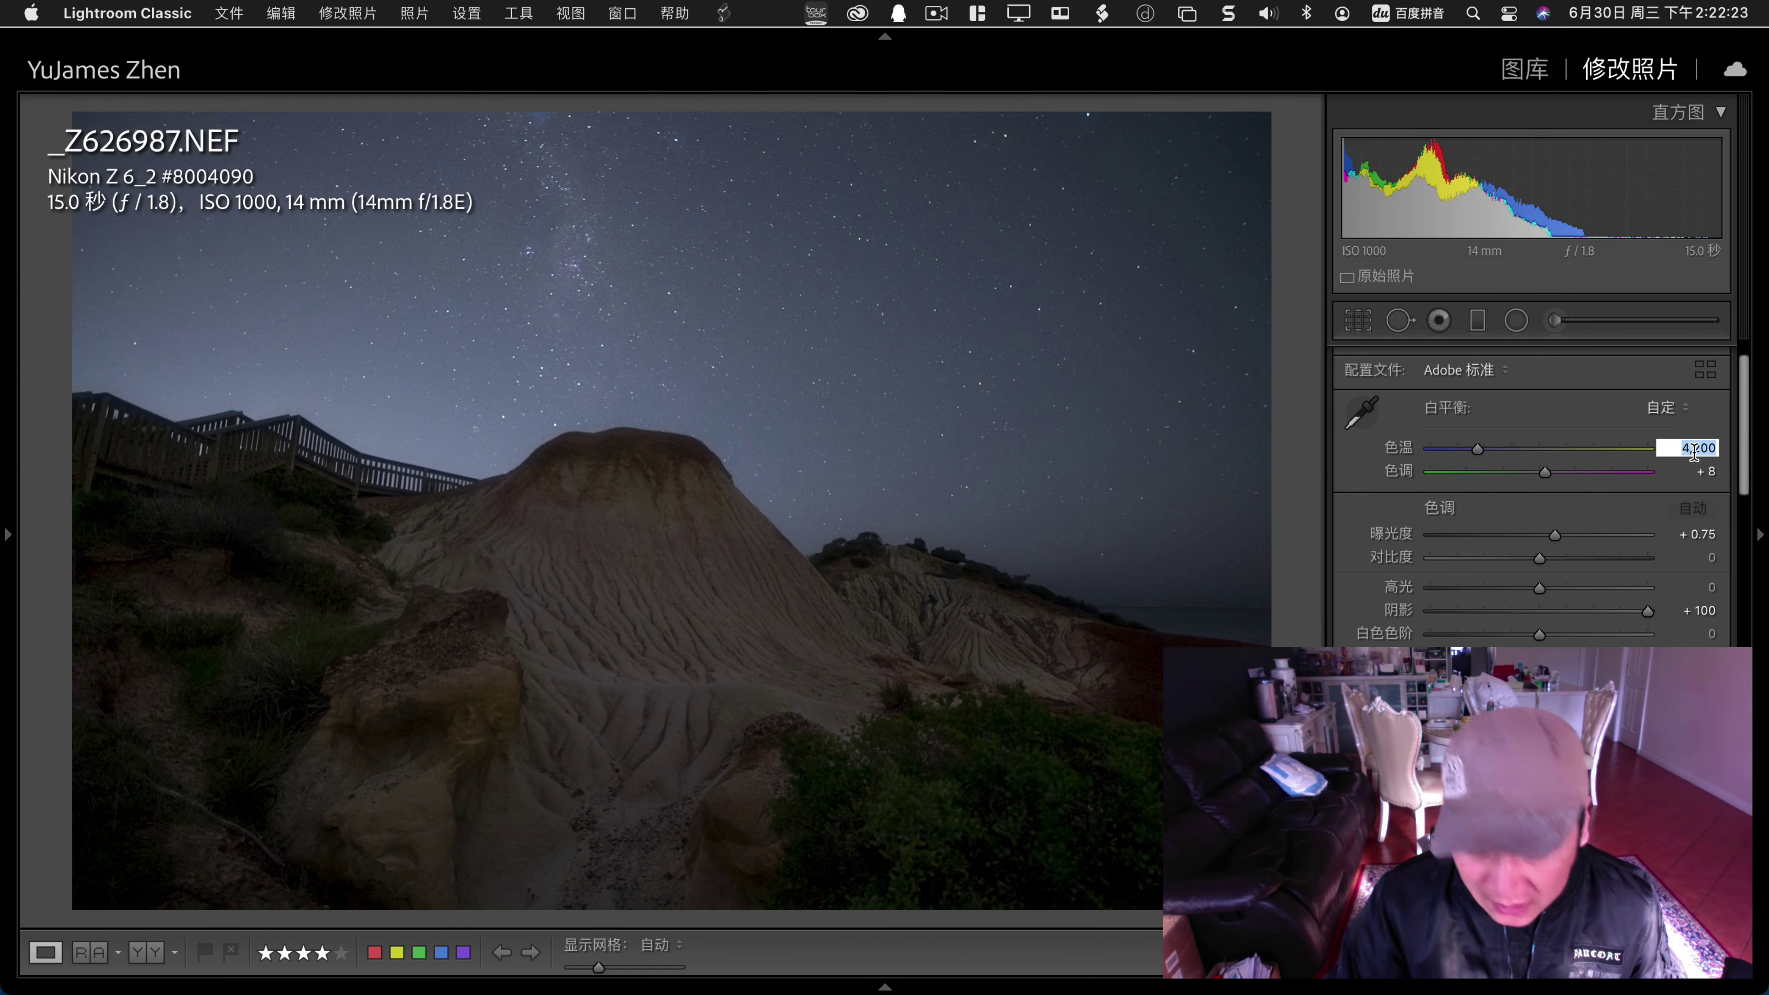
type("3800")
key("Return")
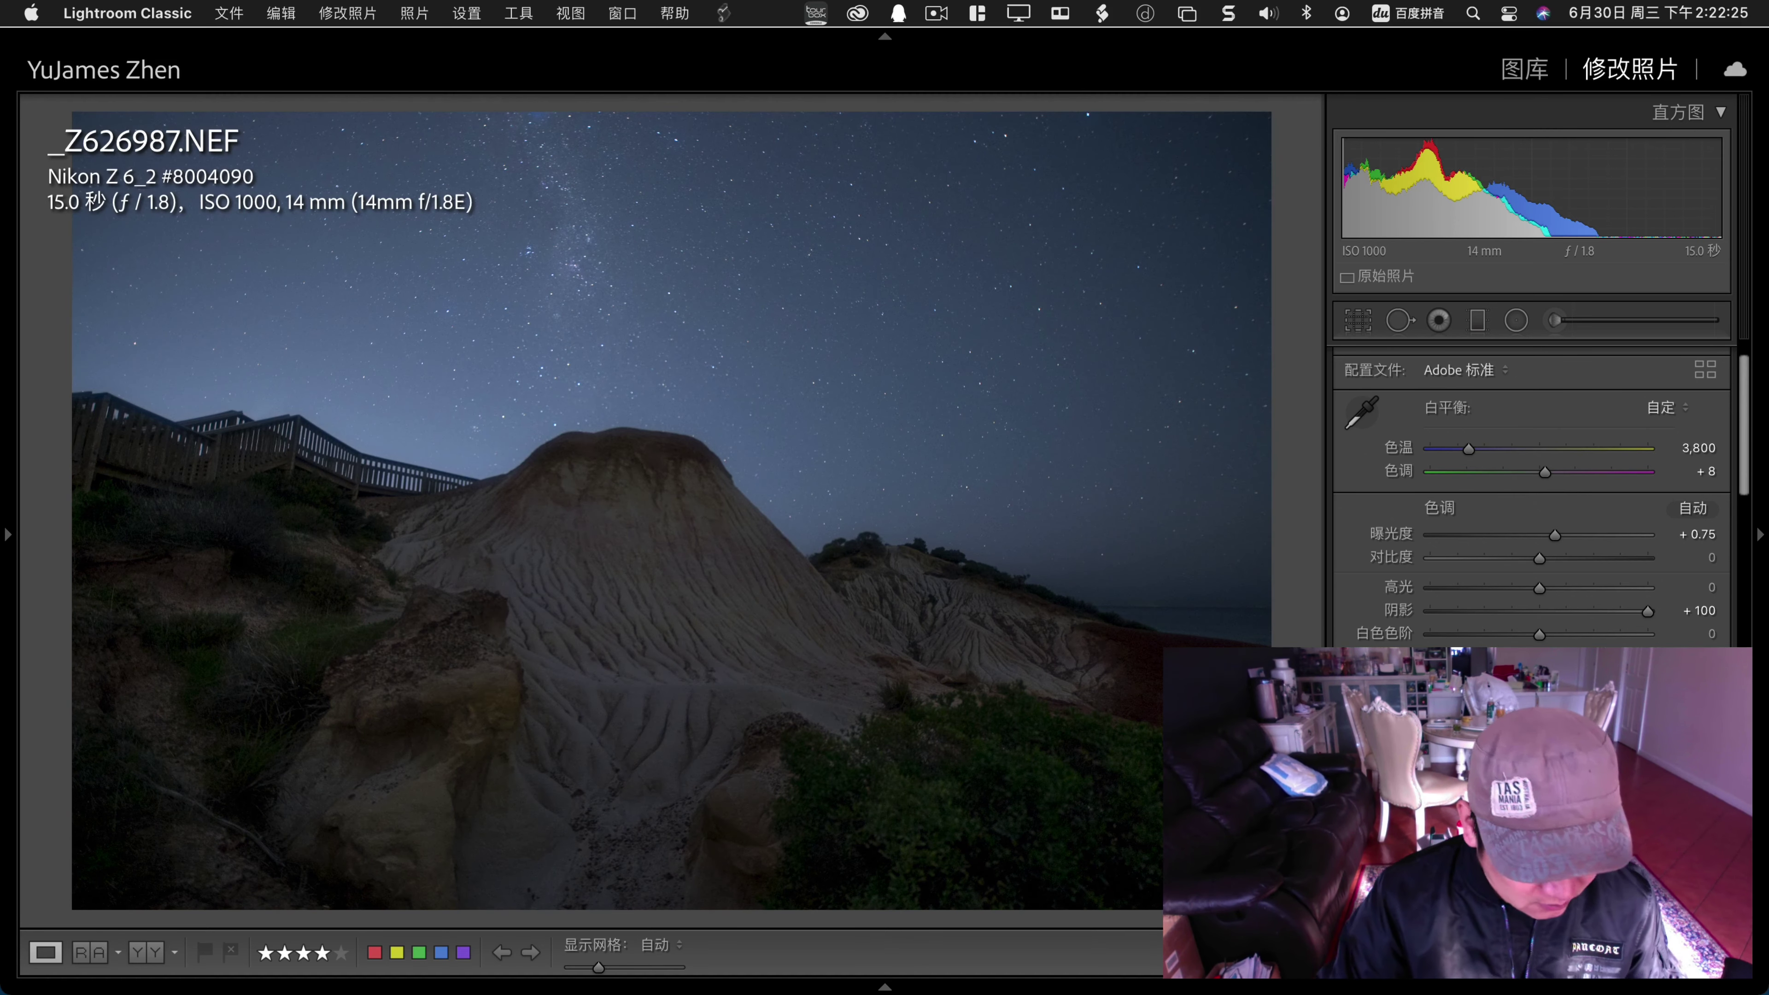
key("g")
Run Sync Keyframes on two-frame selections, updating _Z626987 and _Z626906.
key("shift+Right")
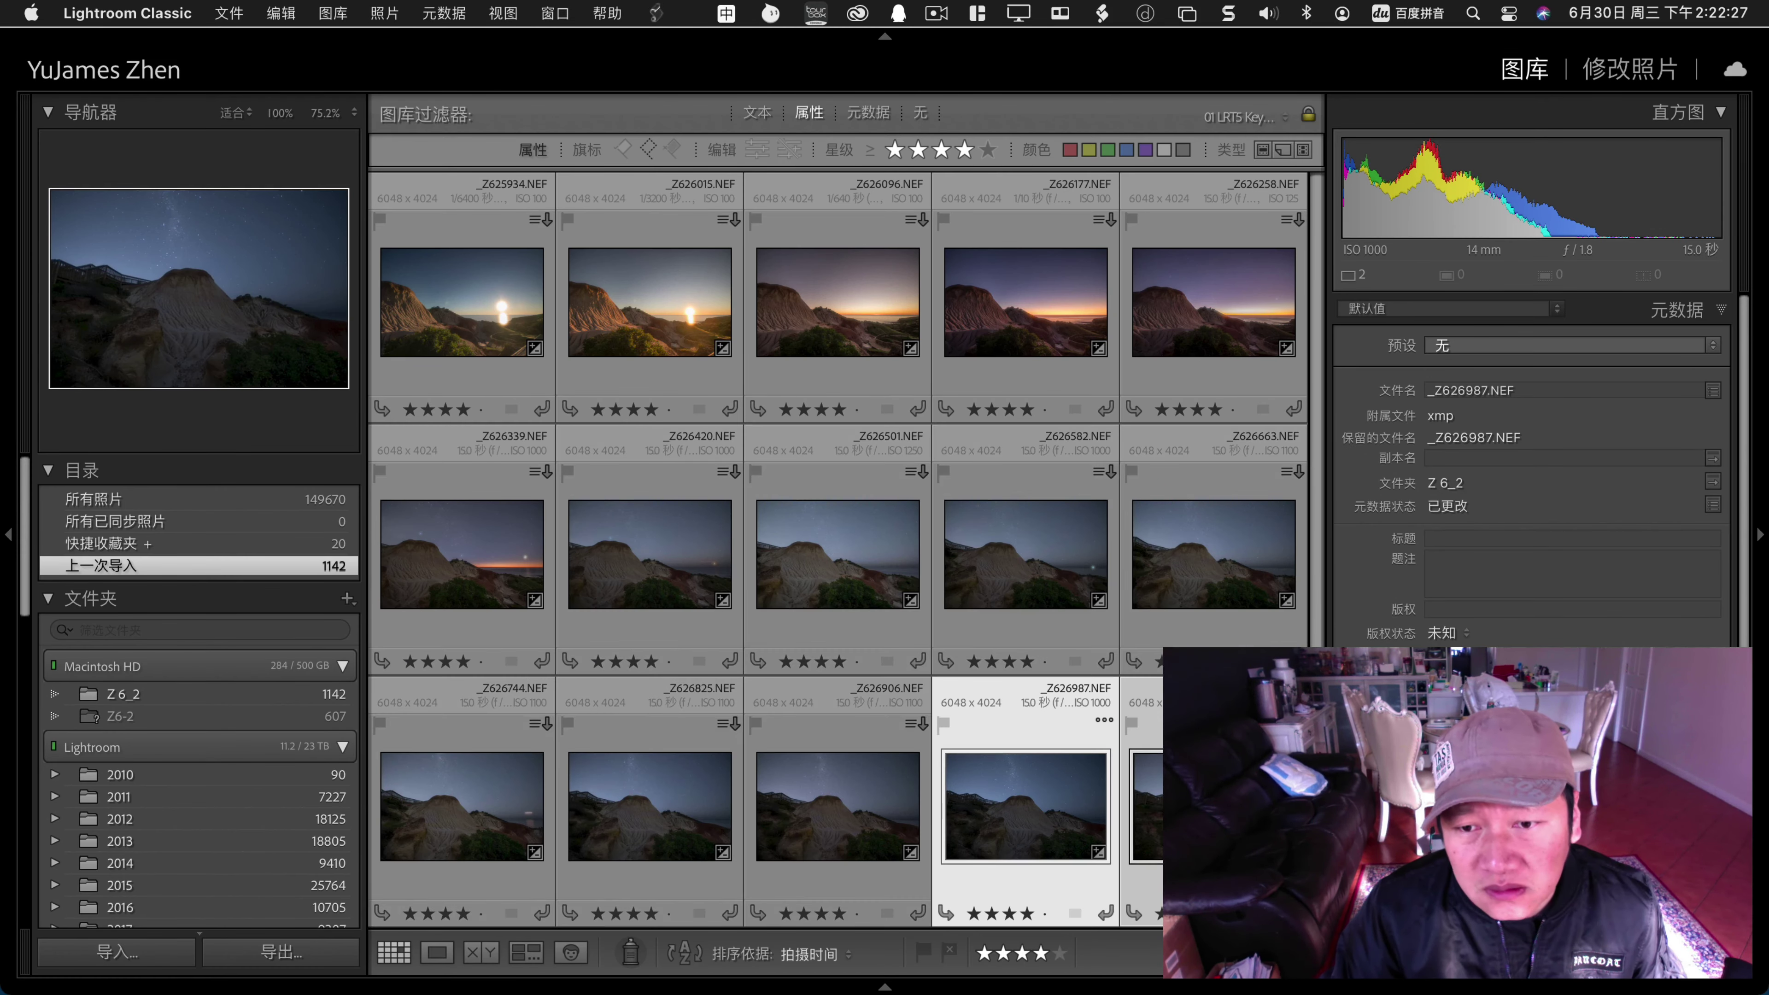
left_click(655, 13)
key("Escape")
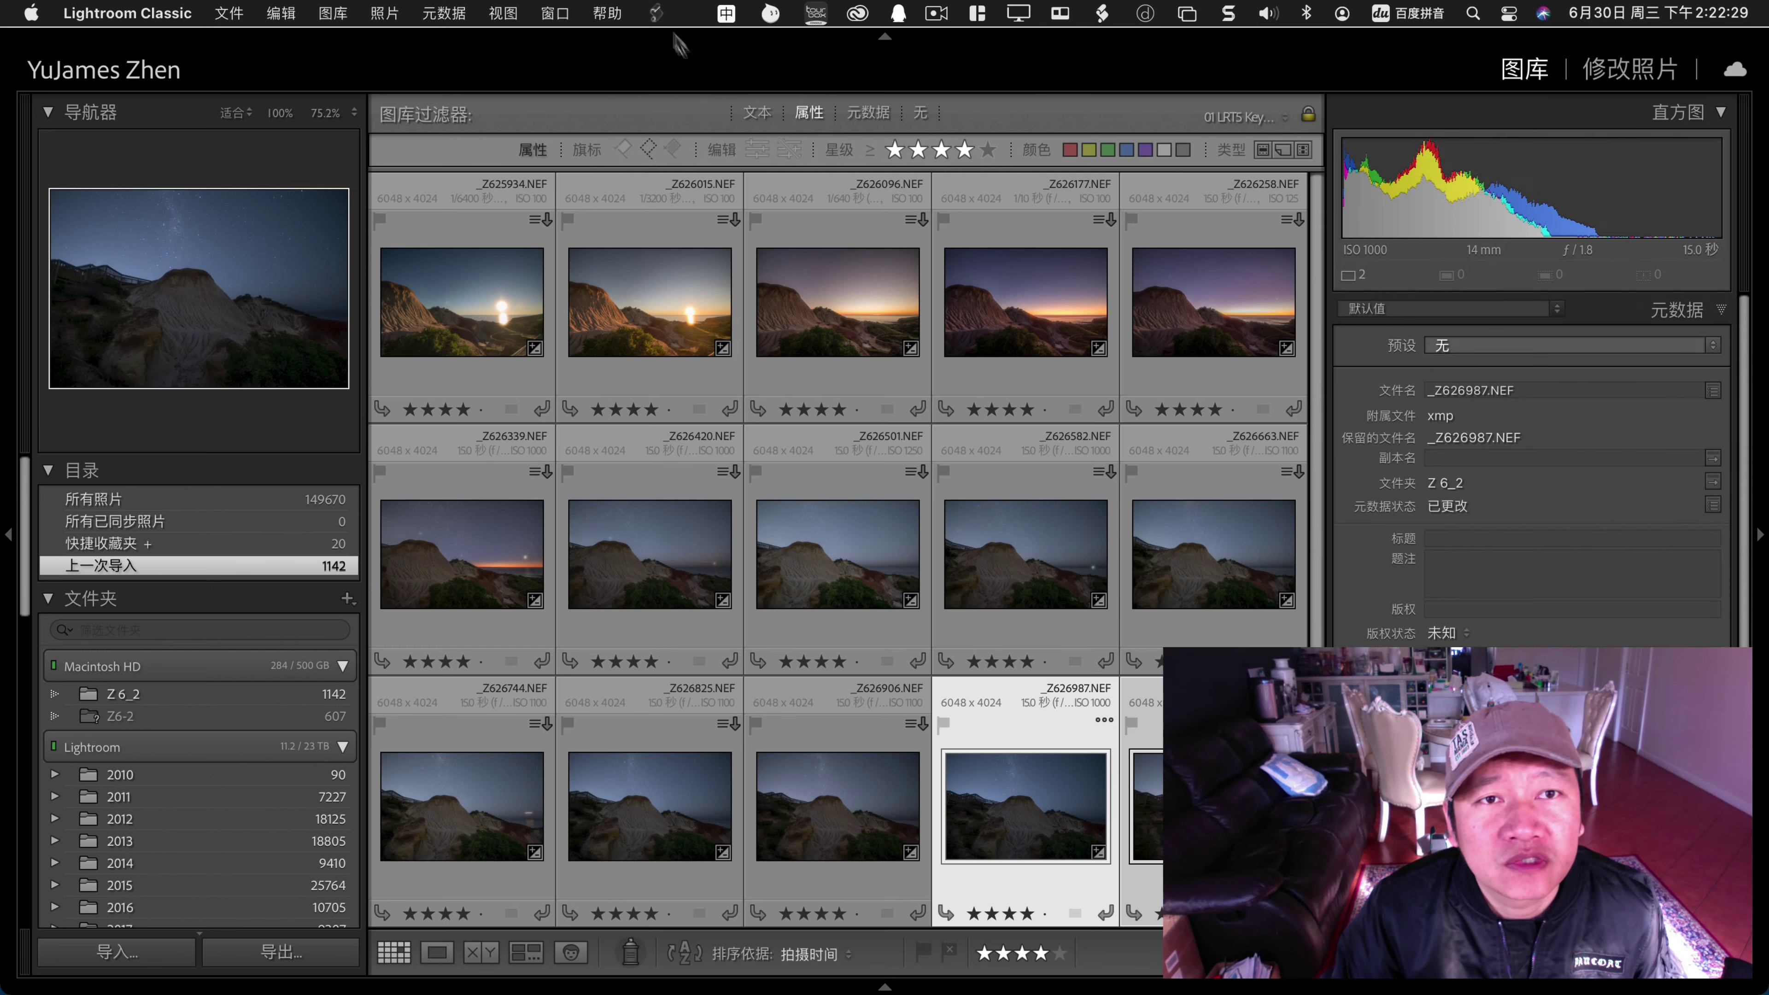
left_click(655, 12)
left_click(766, 106)
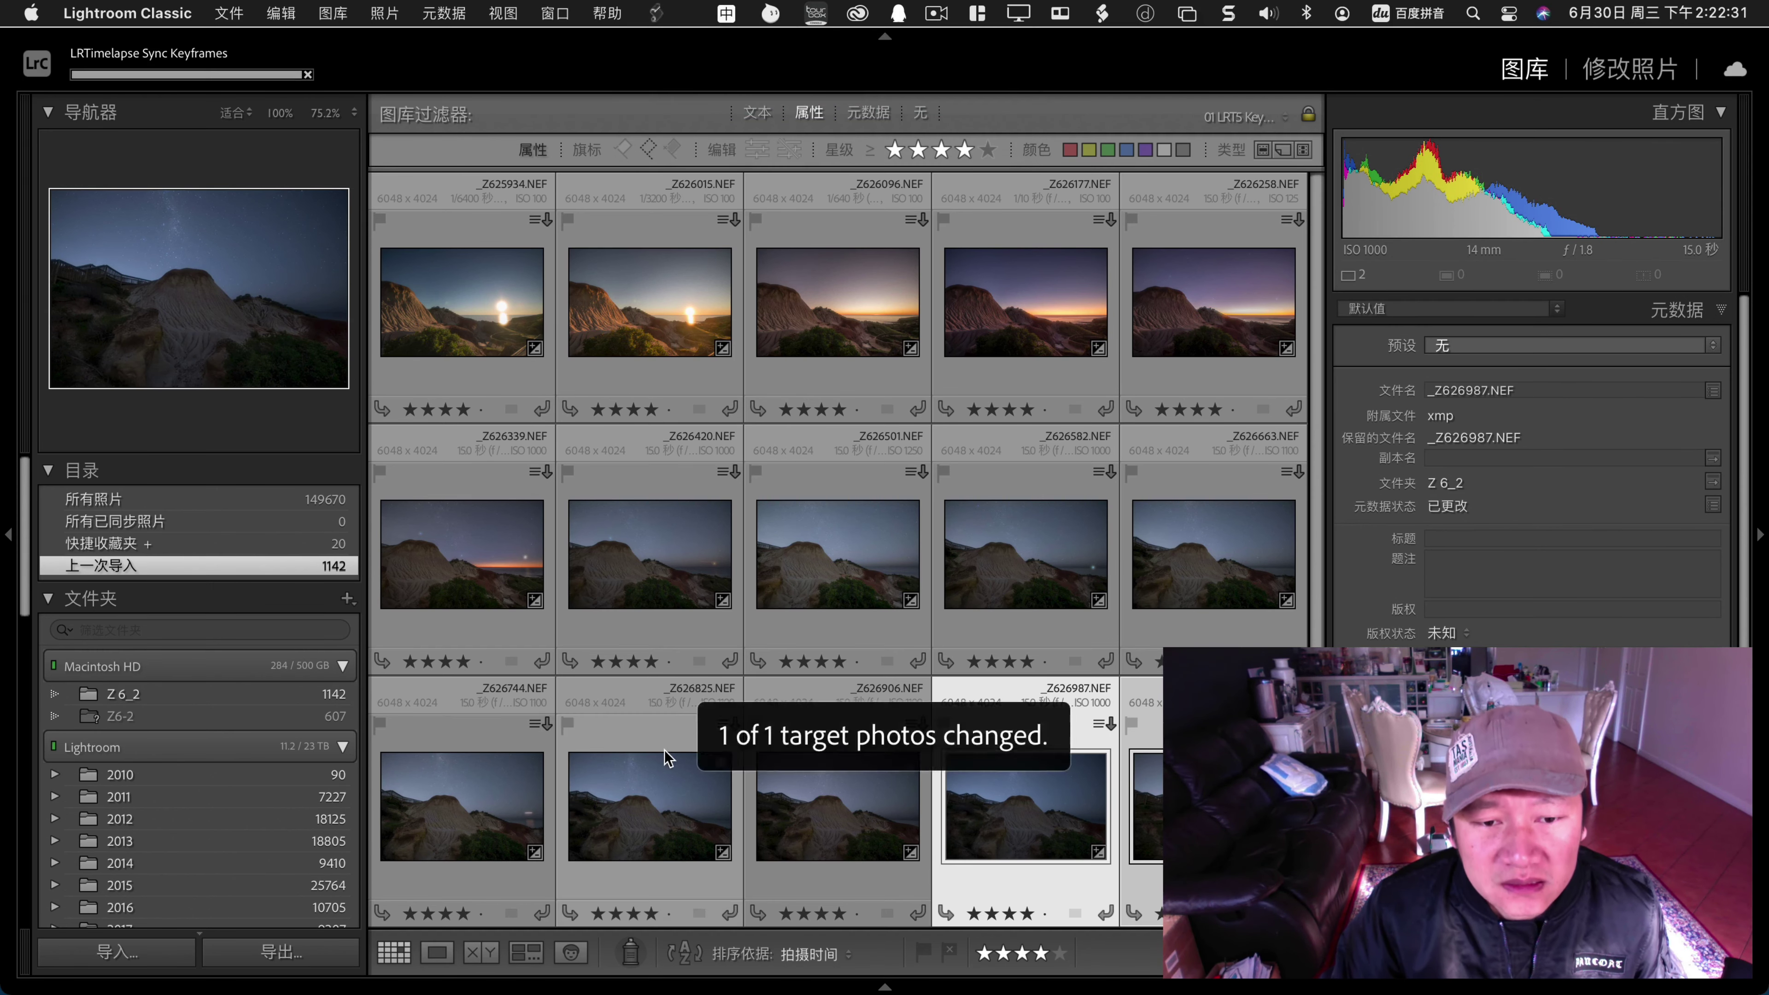
left_click(838, 787, "shift")
left_click(658, 12)
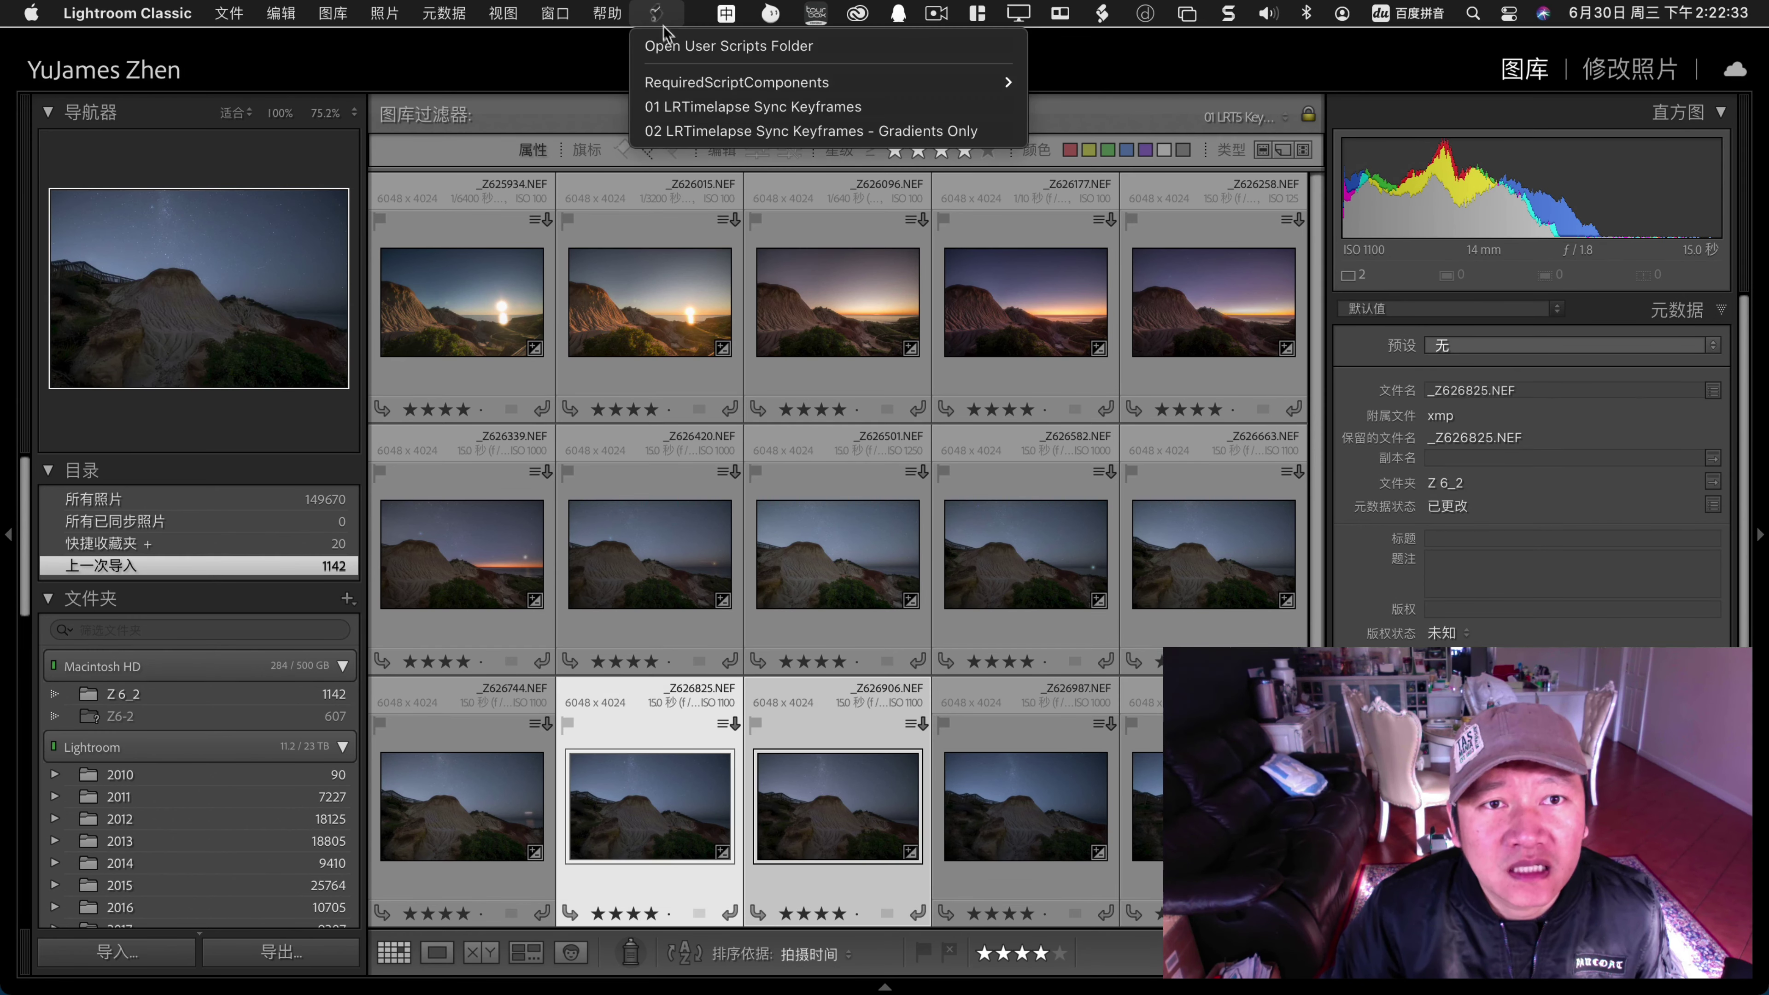
left_click(689, 102)
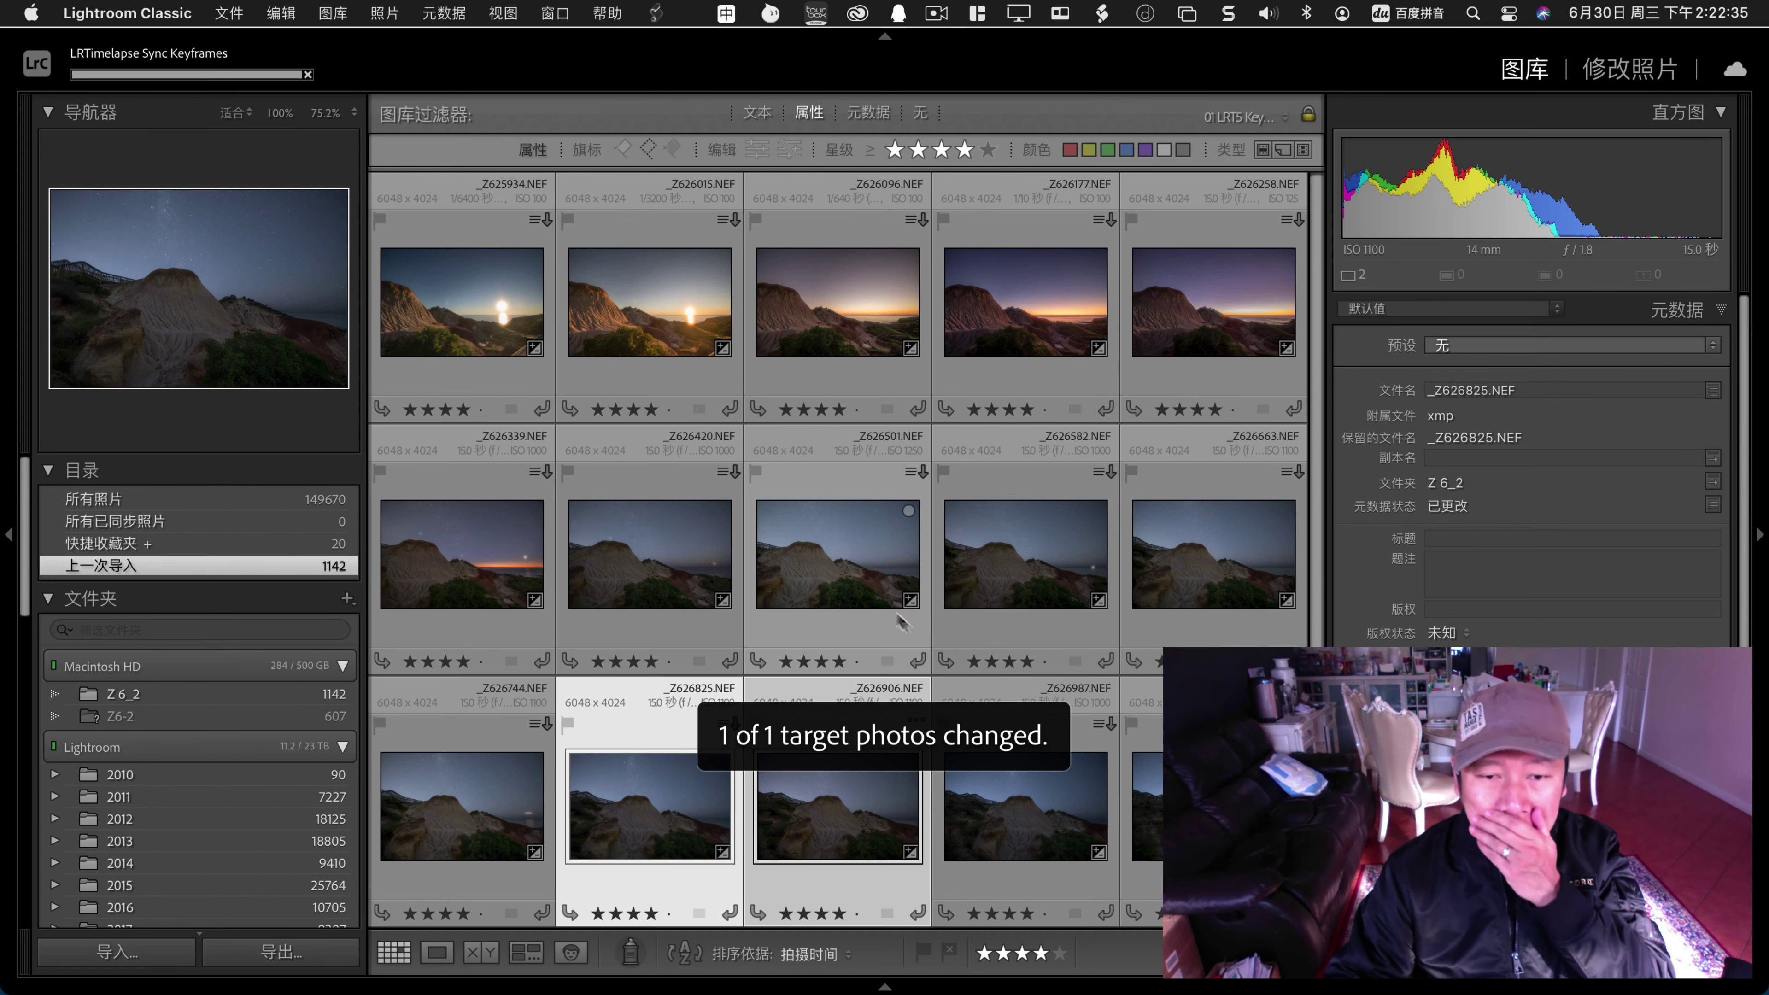
key("Home")
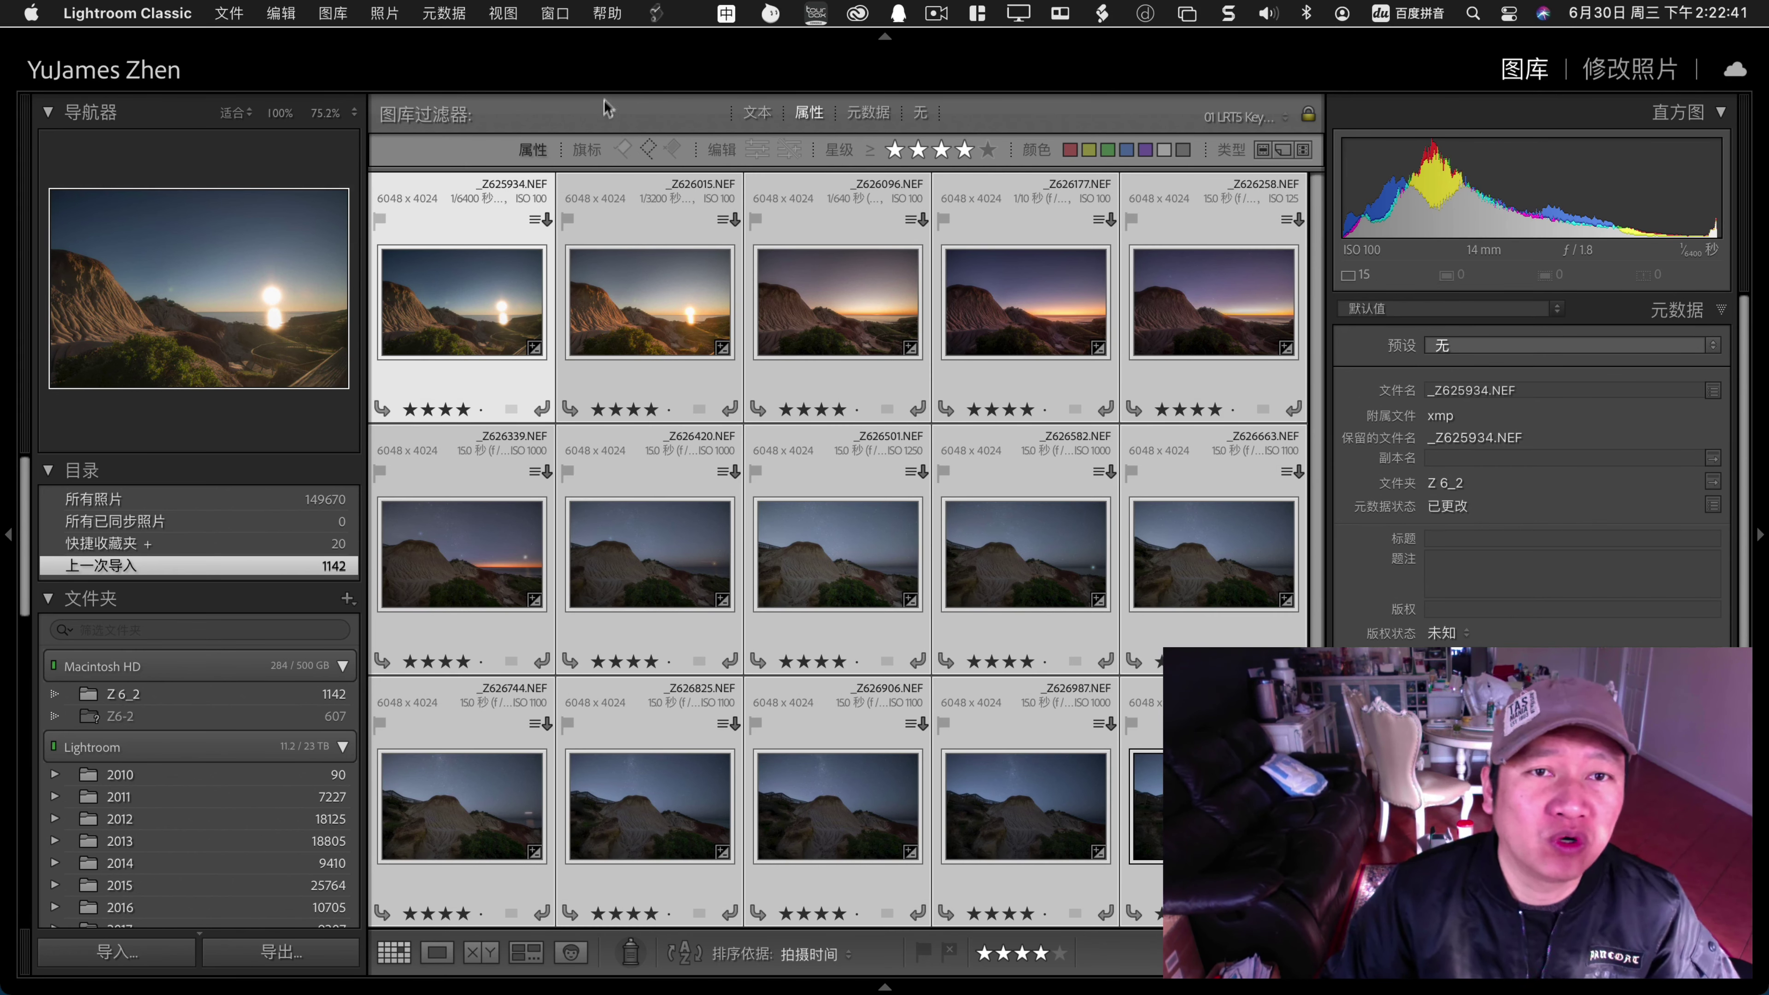
Save the edited keyframe metadata to XMP files, then switch to LRTimelapse.
left_click(438, 14)
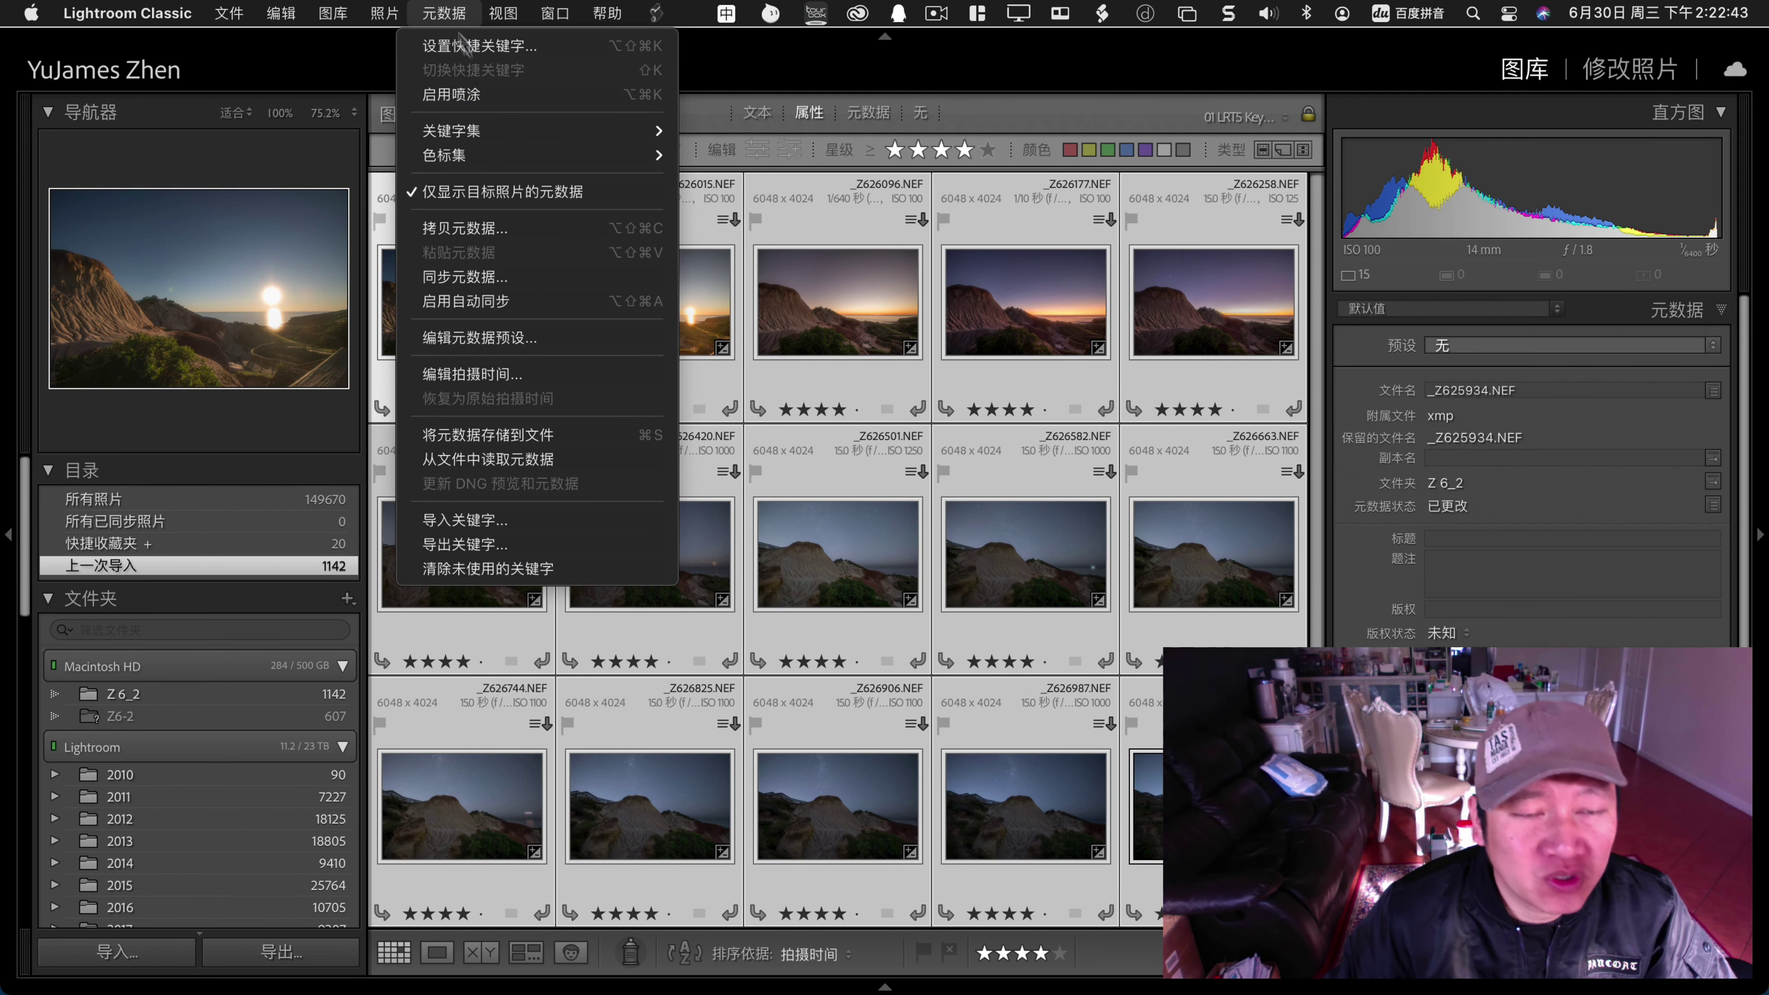
left_click(532, 444)
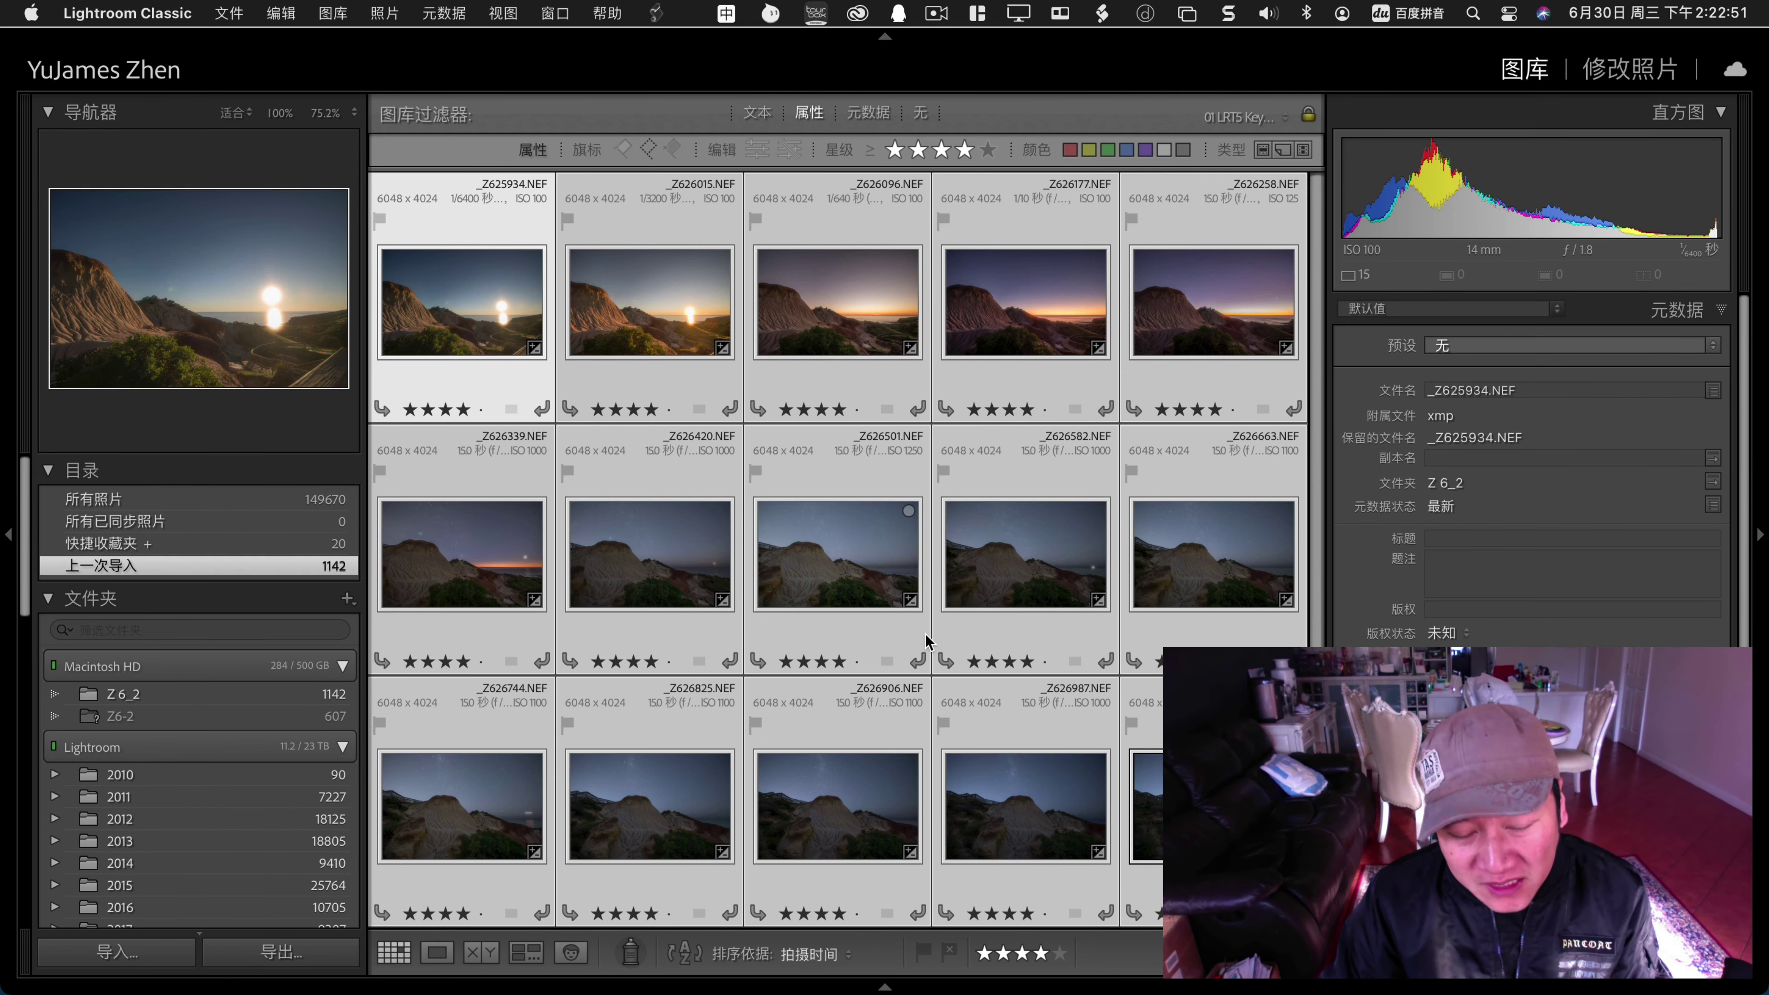
mouse_move(713, 943)
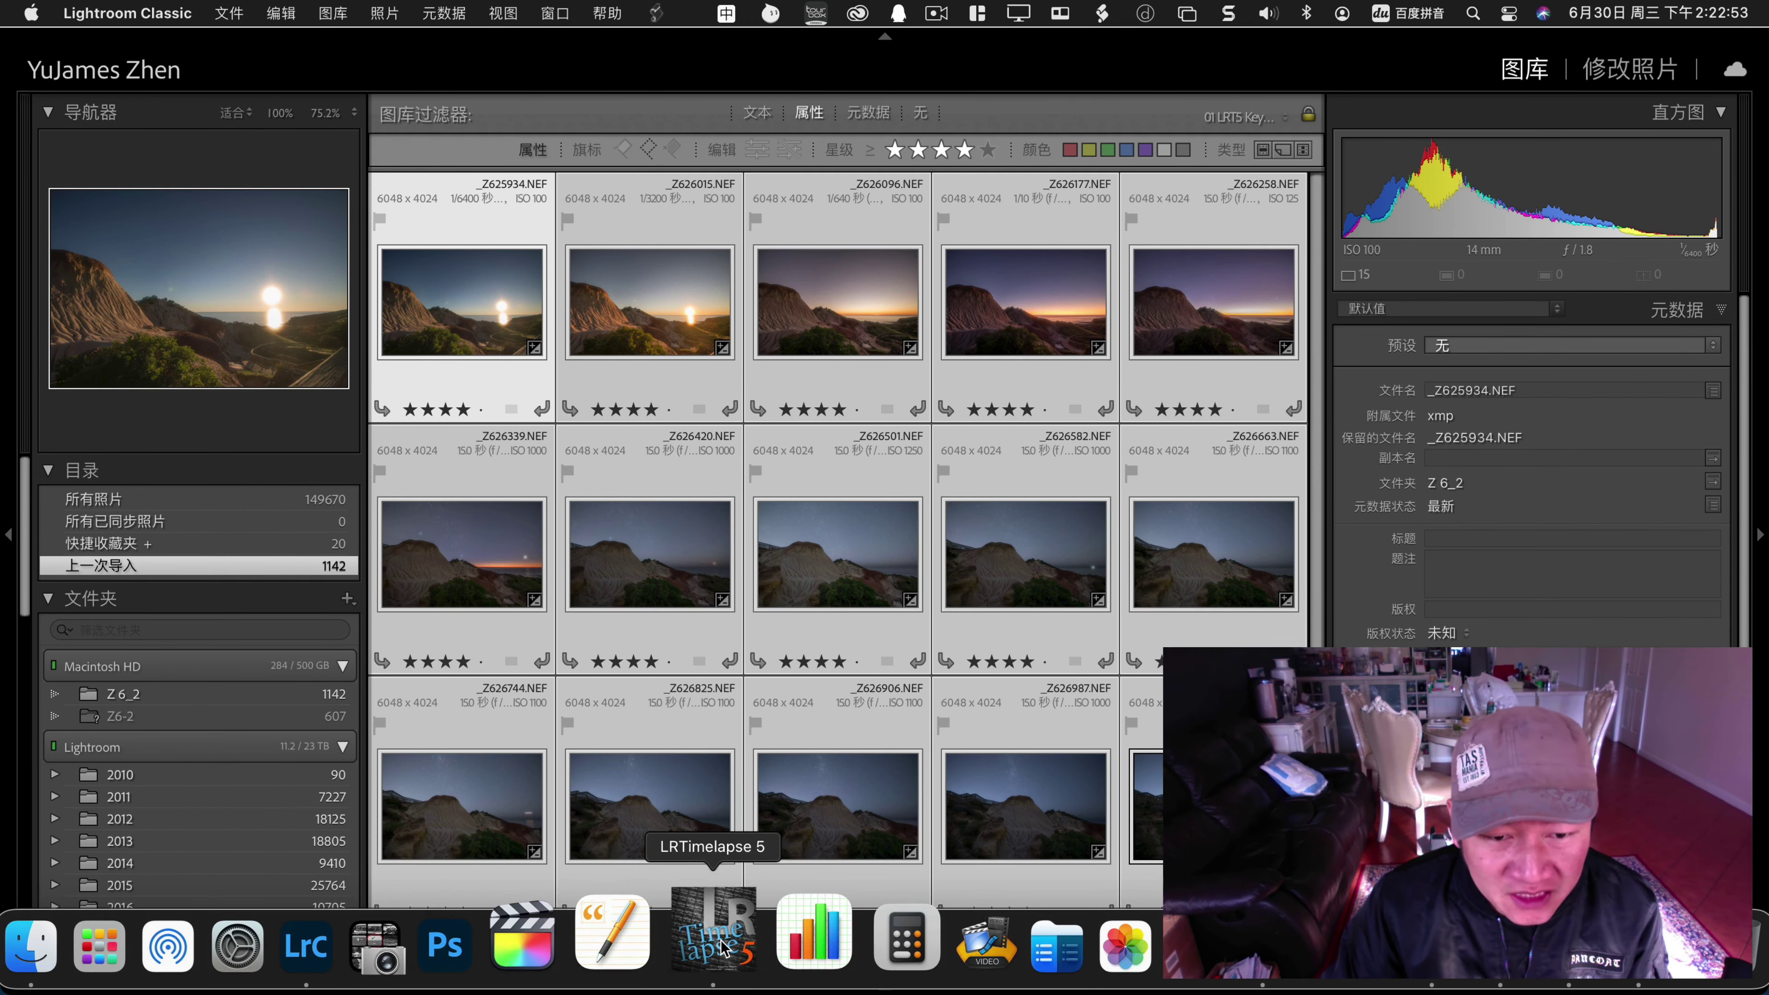
left_click(724, 947)
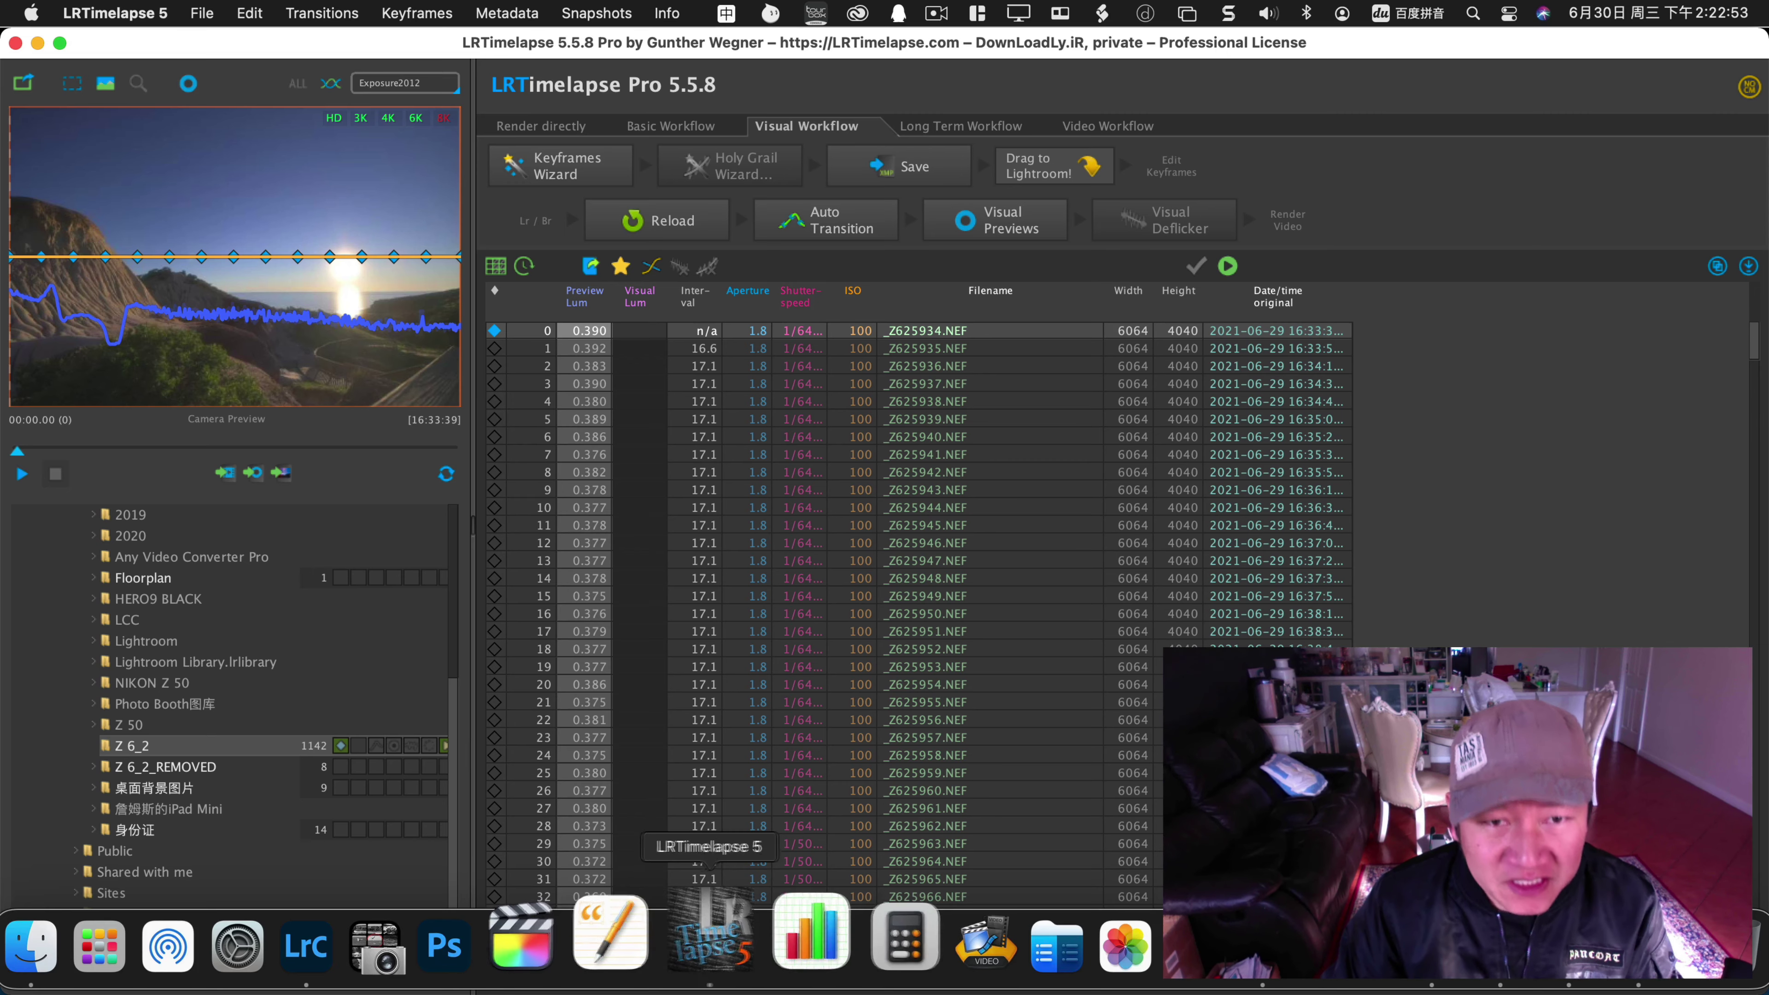
Reload the XMP metadata so frame 0 shows exposure 0.050, highlights −44, shadows 100.
left_click(675, 233)
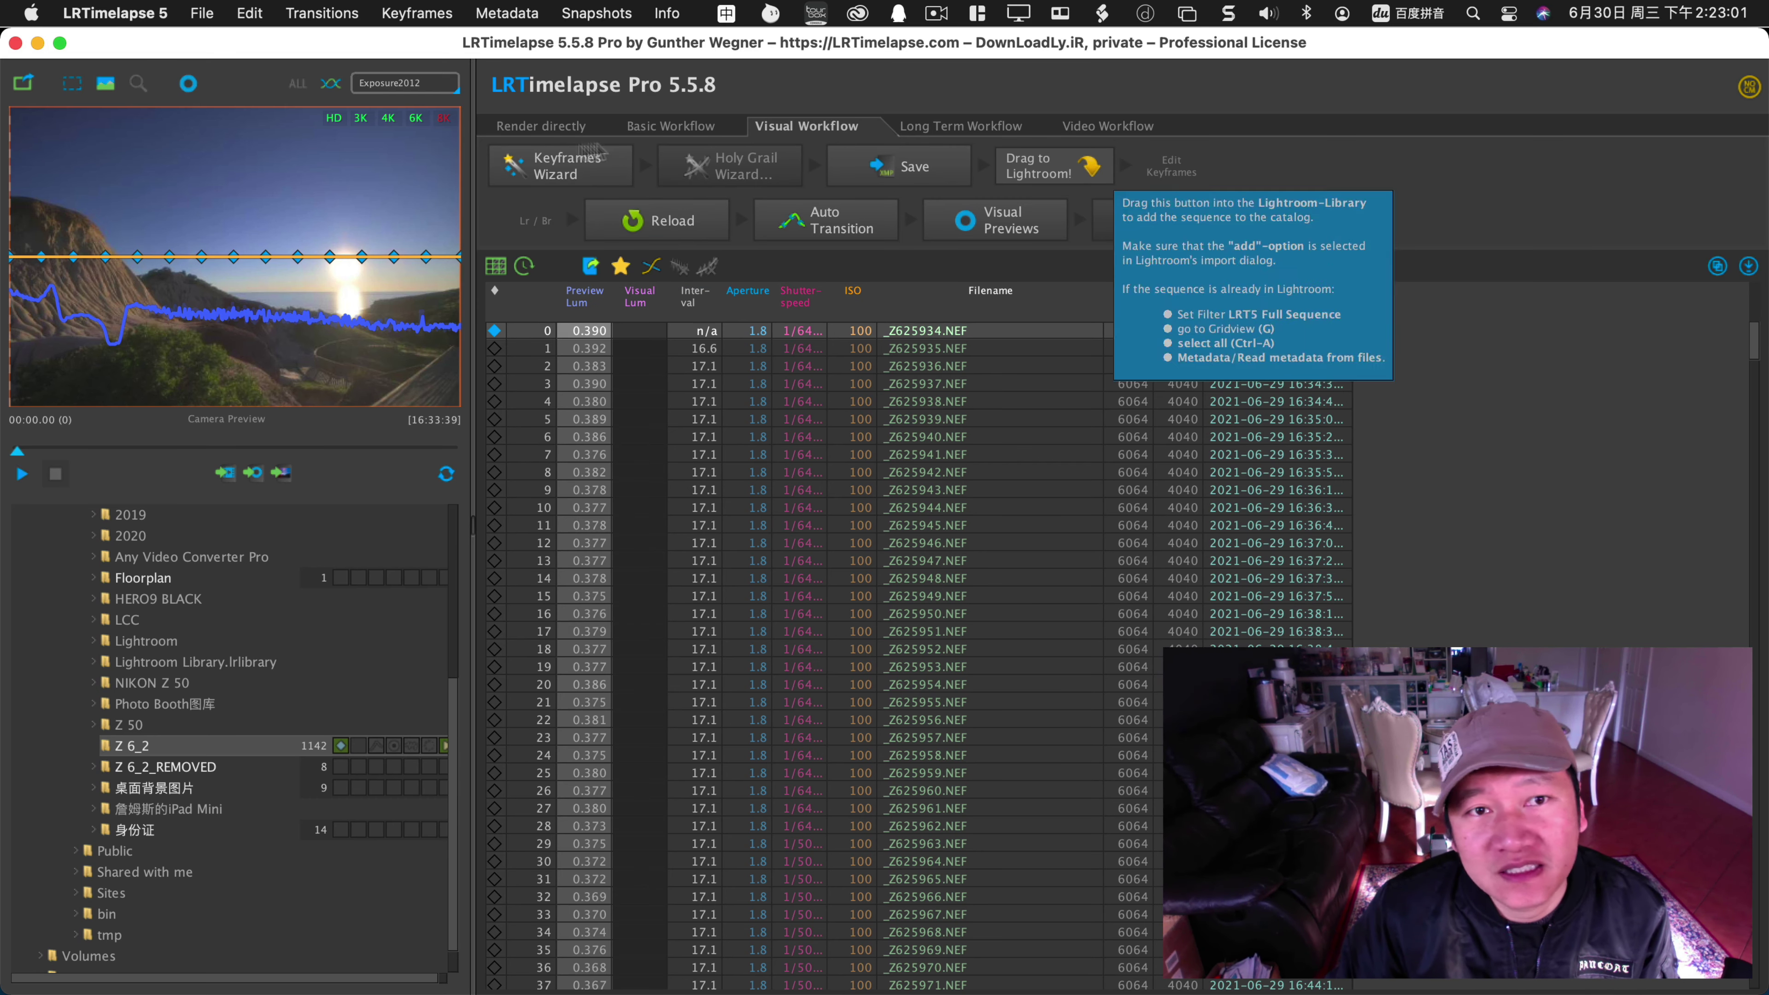
left_click(632, 224)
left_click(644, 227)
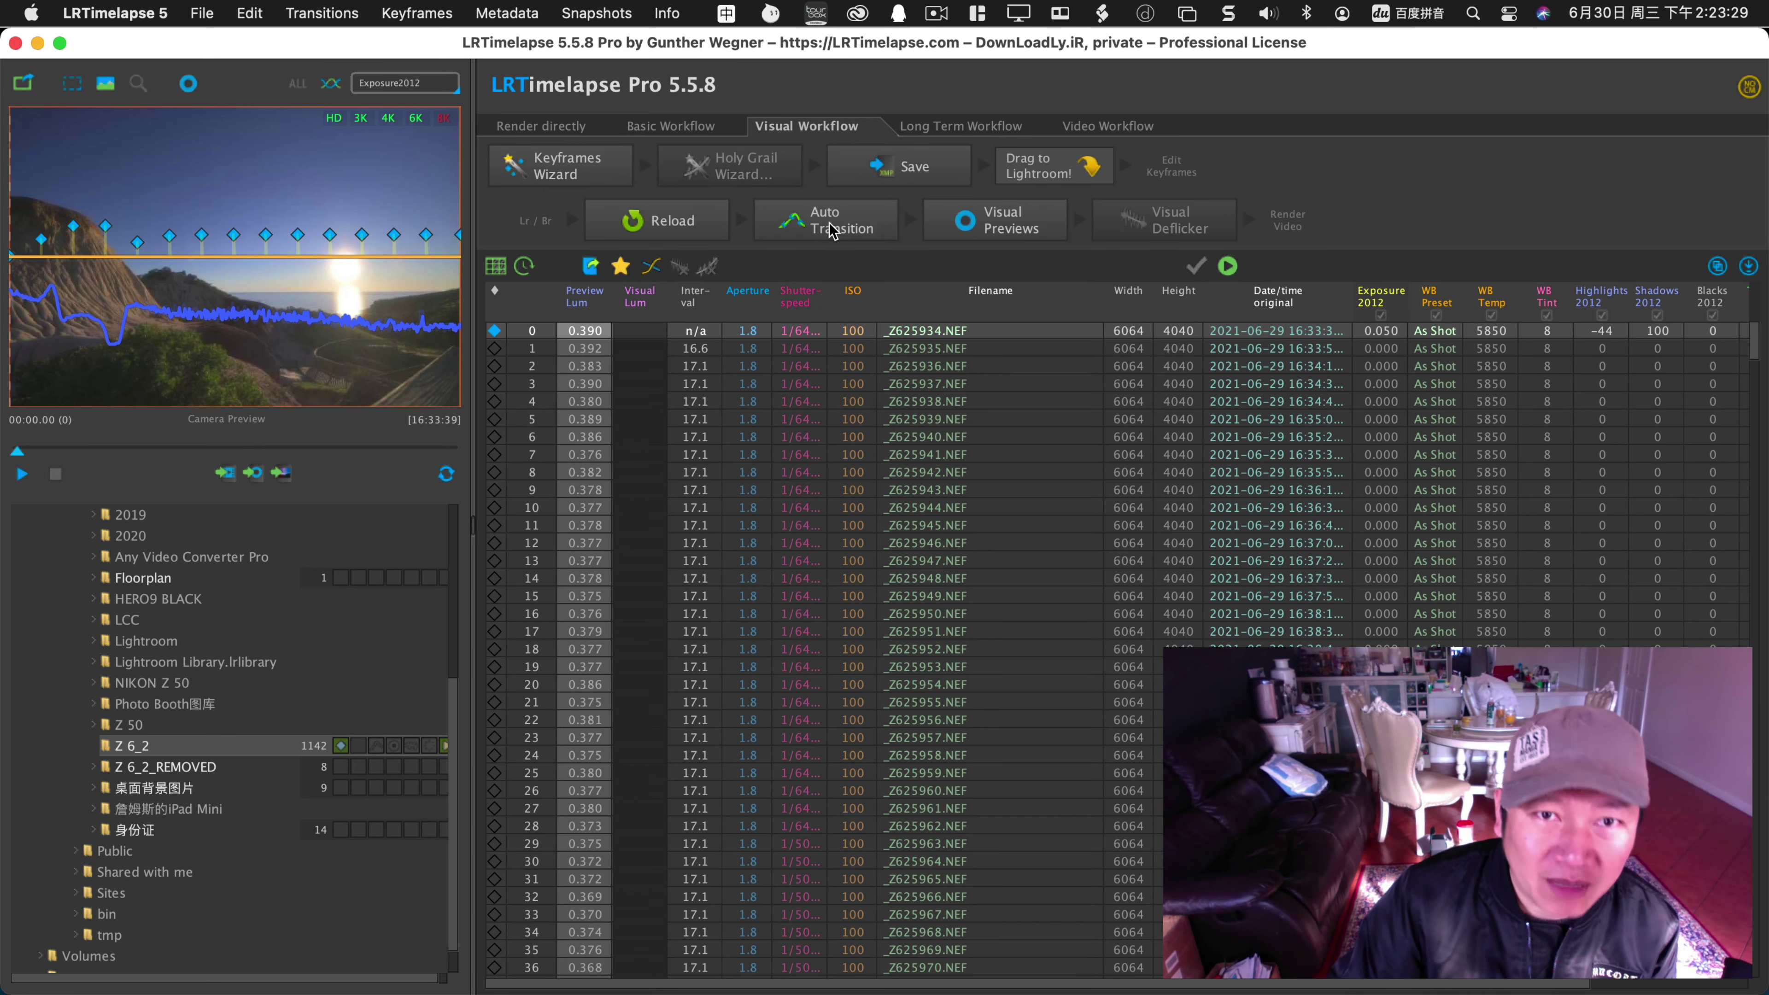
Run Auto Transition to interpolate values between keyframes, then play the time-lapse preview.
left_click(831, 230)
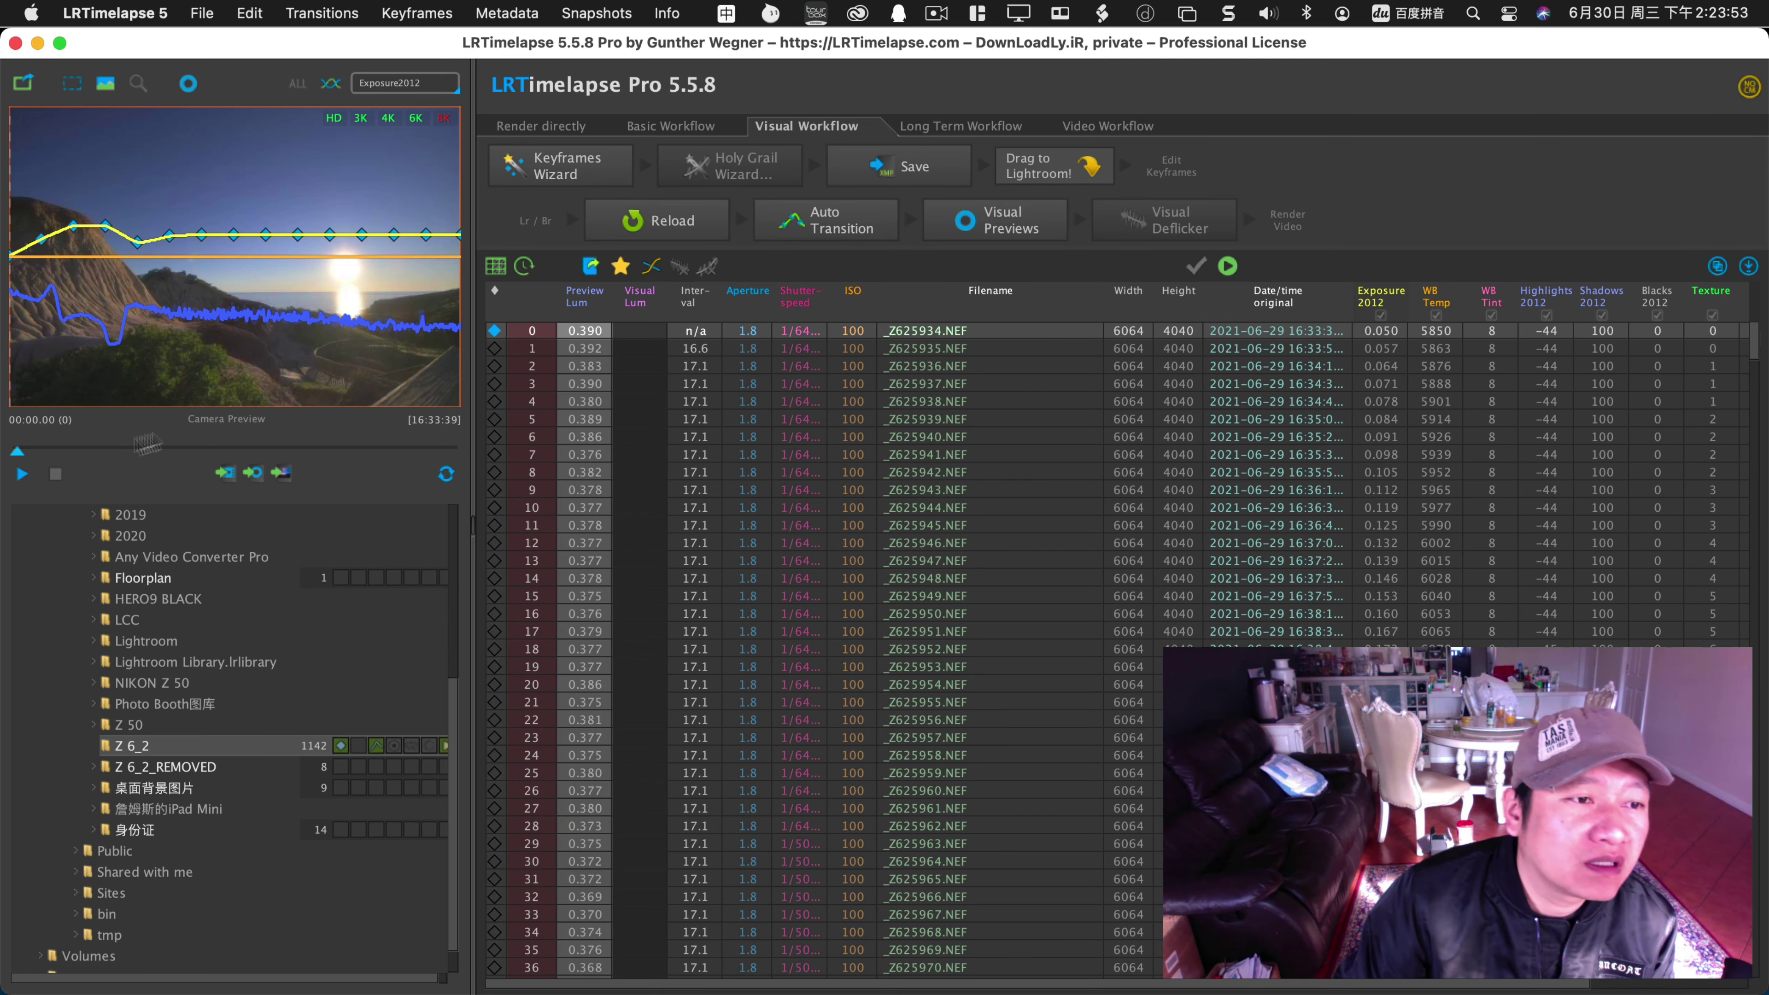
left_click(21, 476)
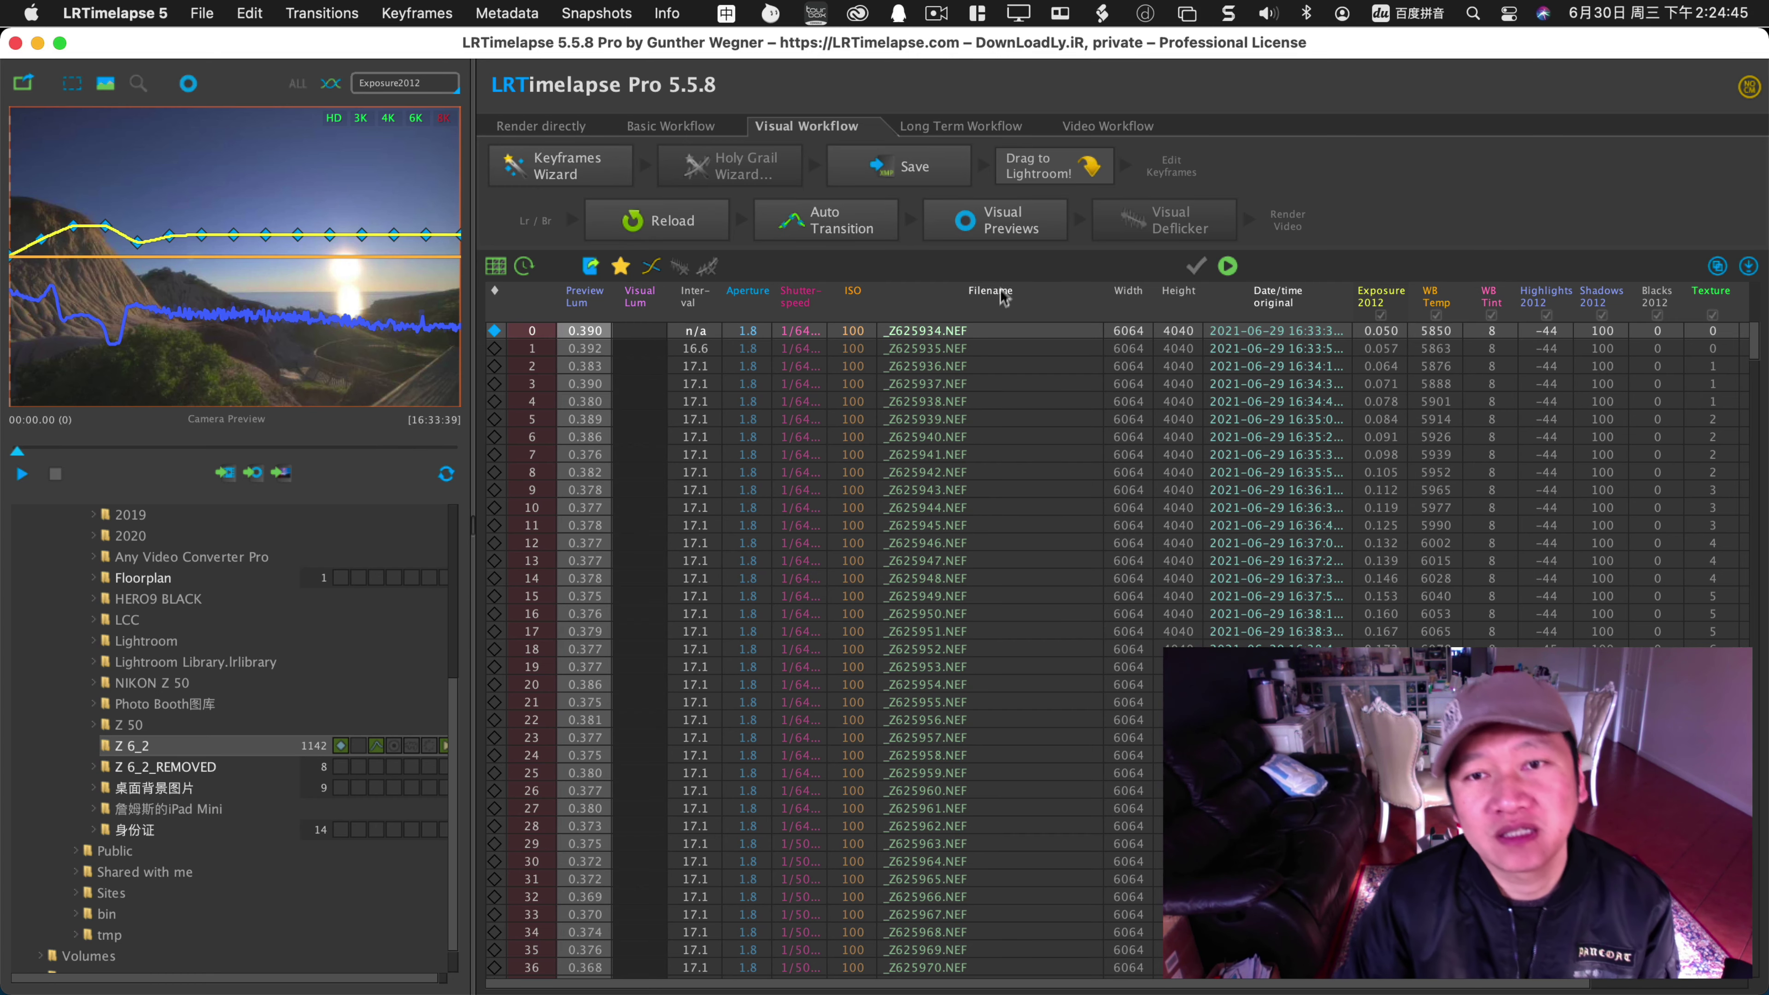
Generate visual previews for all 1142 frames, play them, and scrub back to frame 0.
left_click(1020, 233)
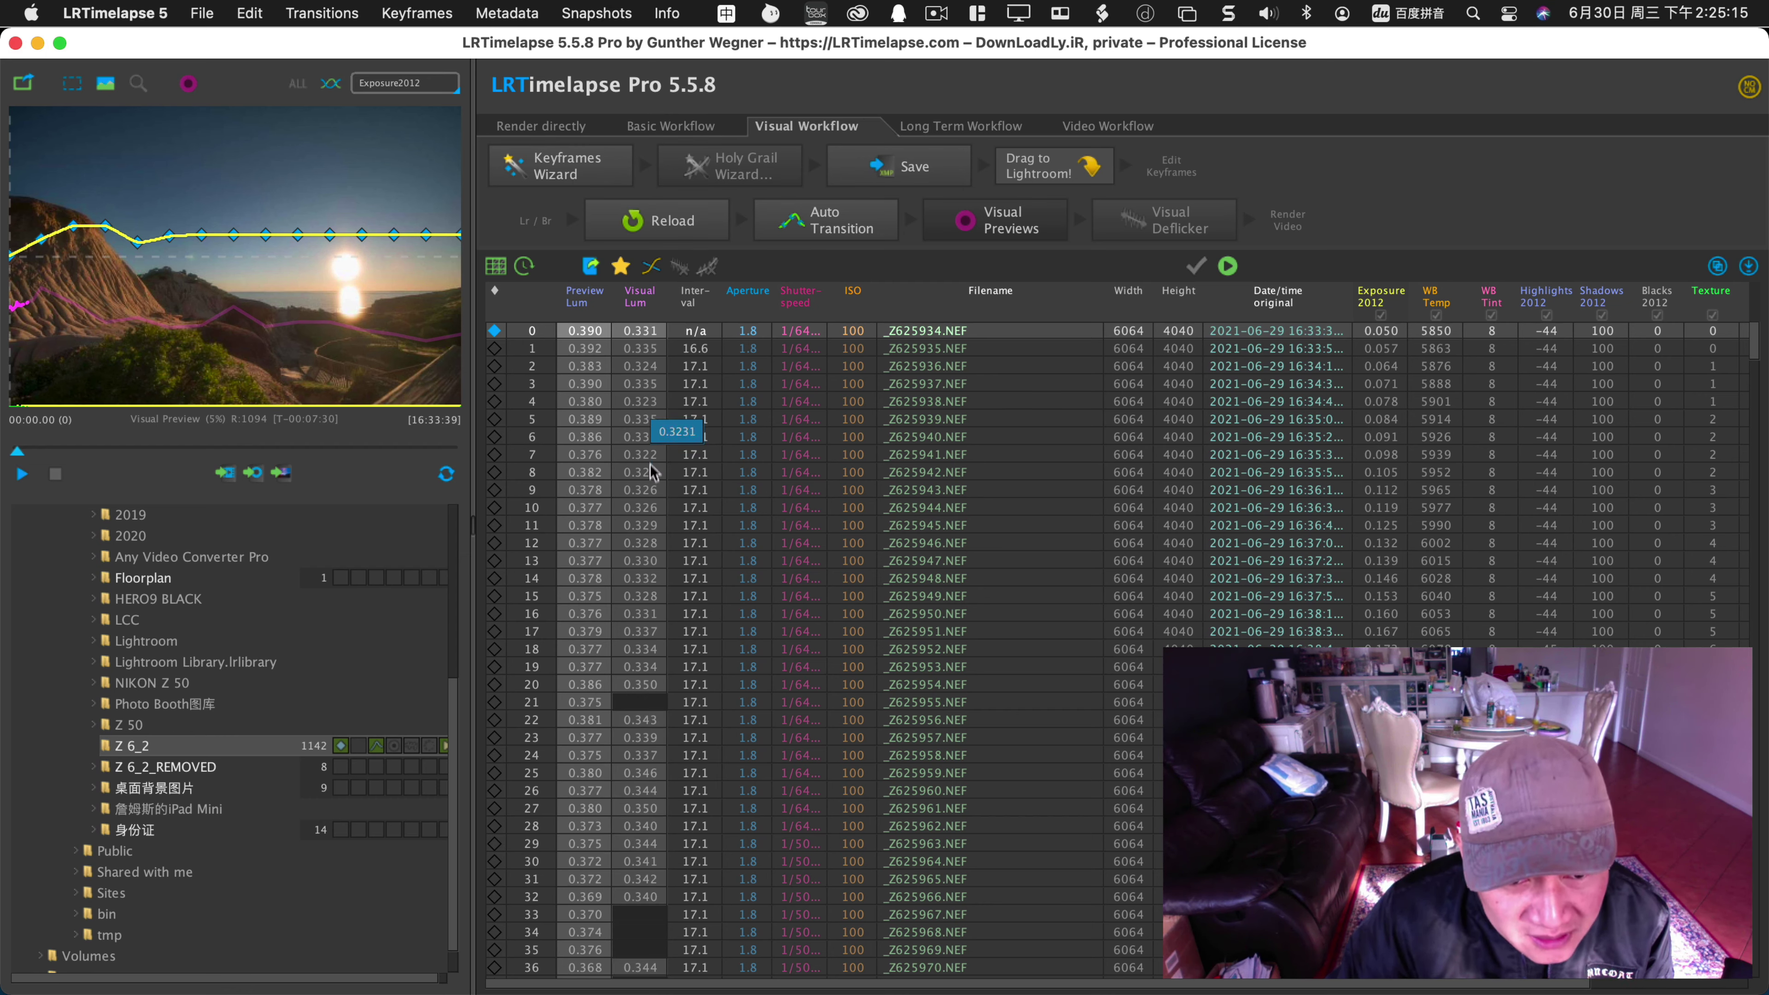
scroll(641, 609, "down", 5)
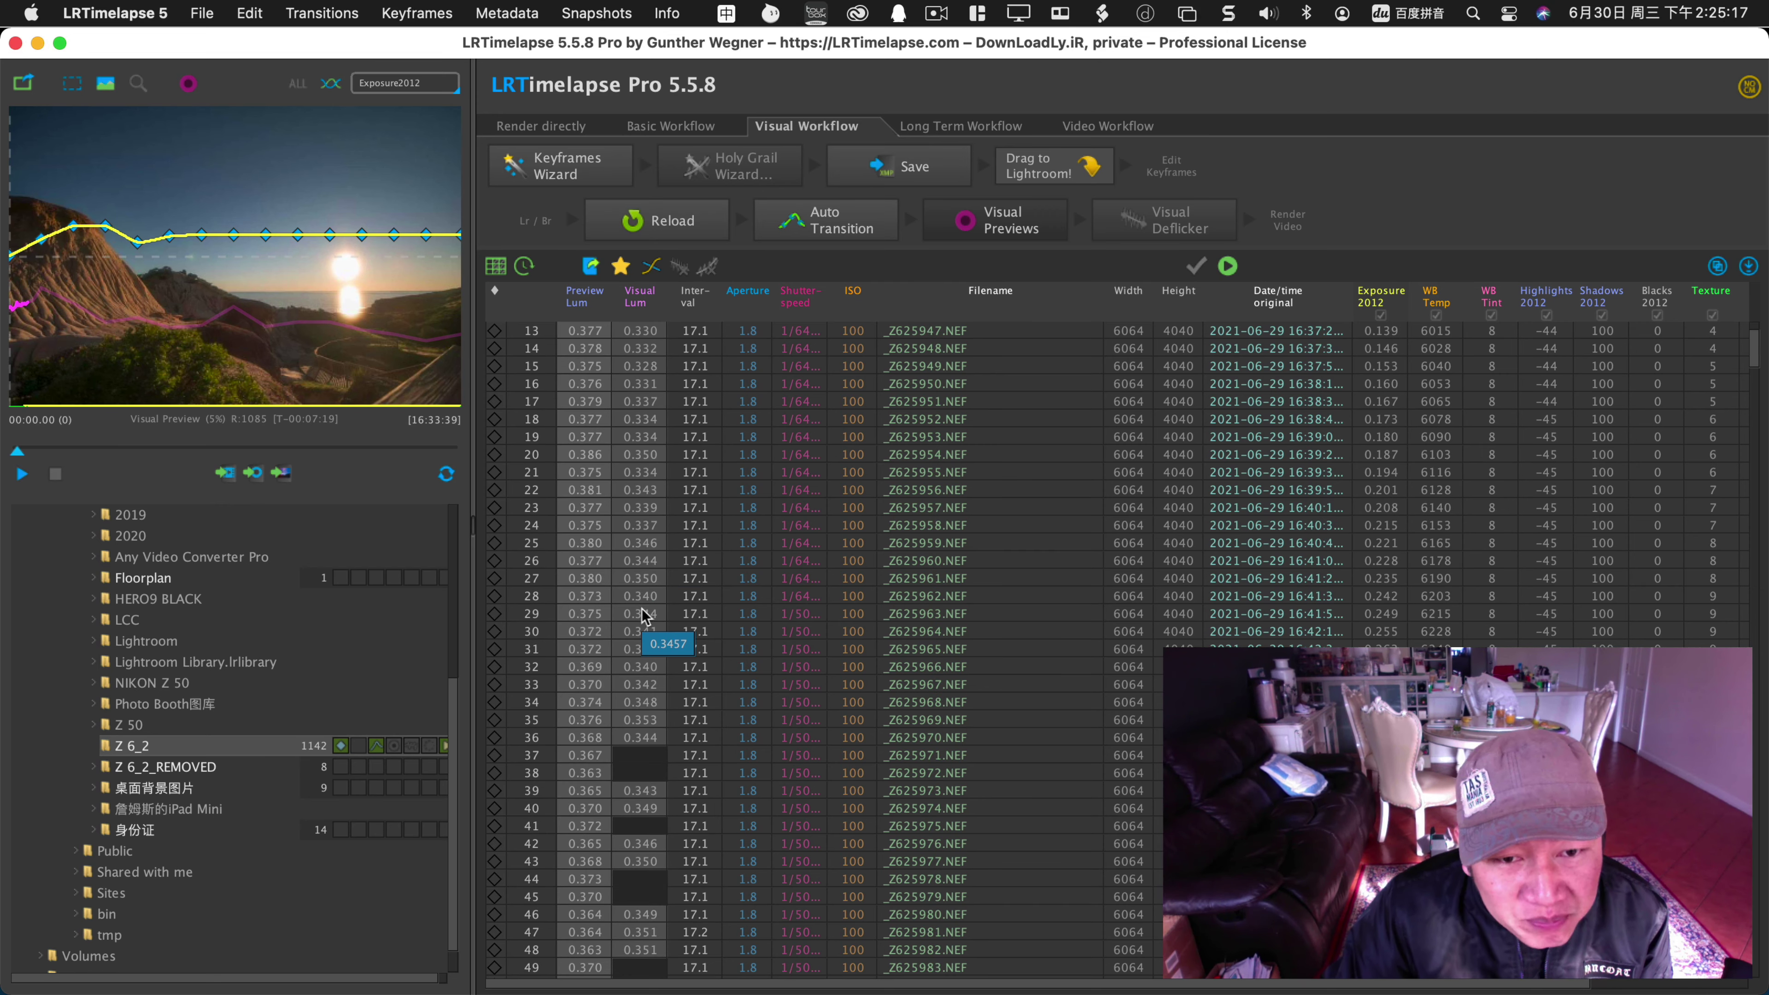
scroll(642, 608, "up", 5)
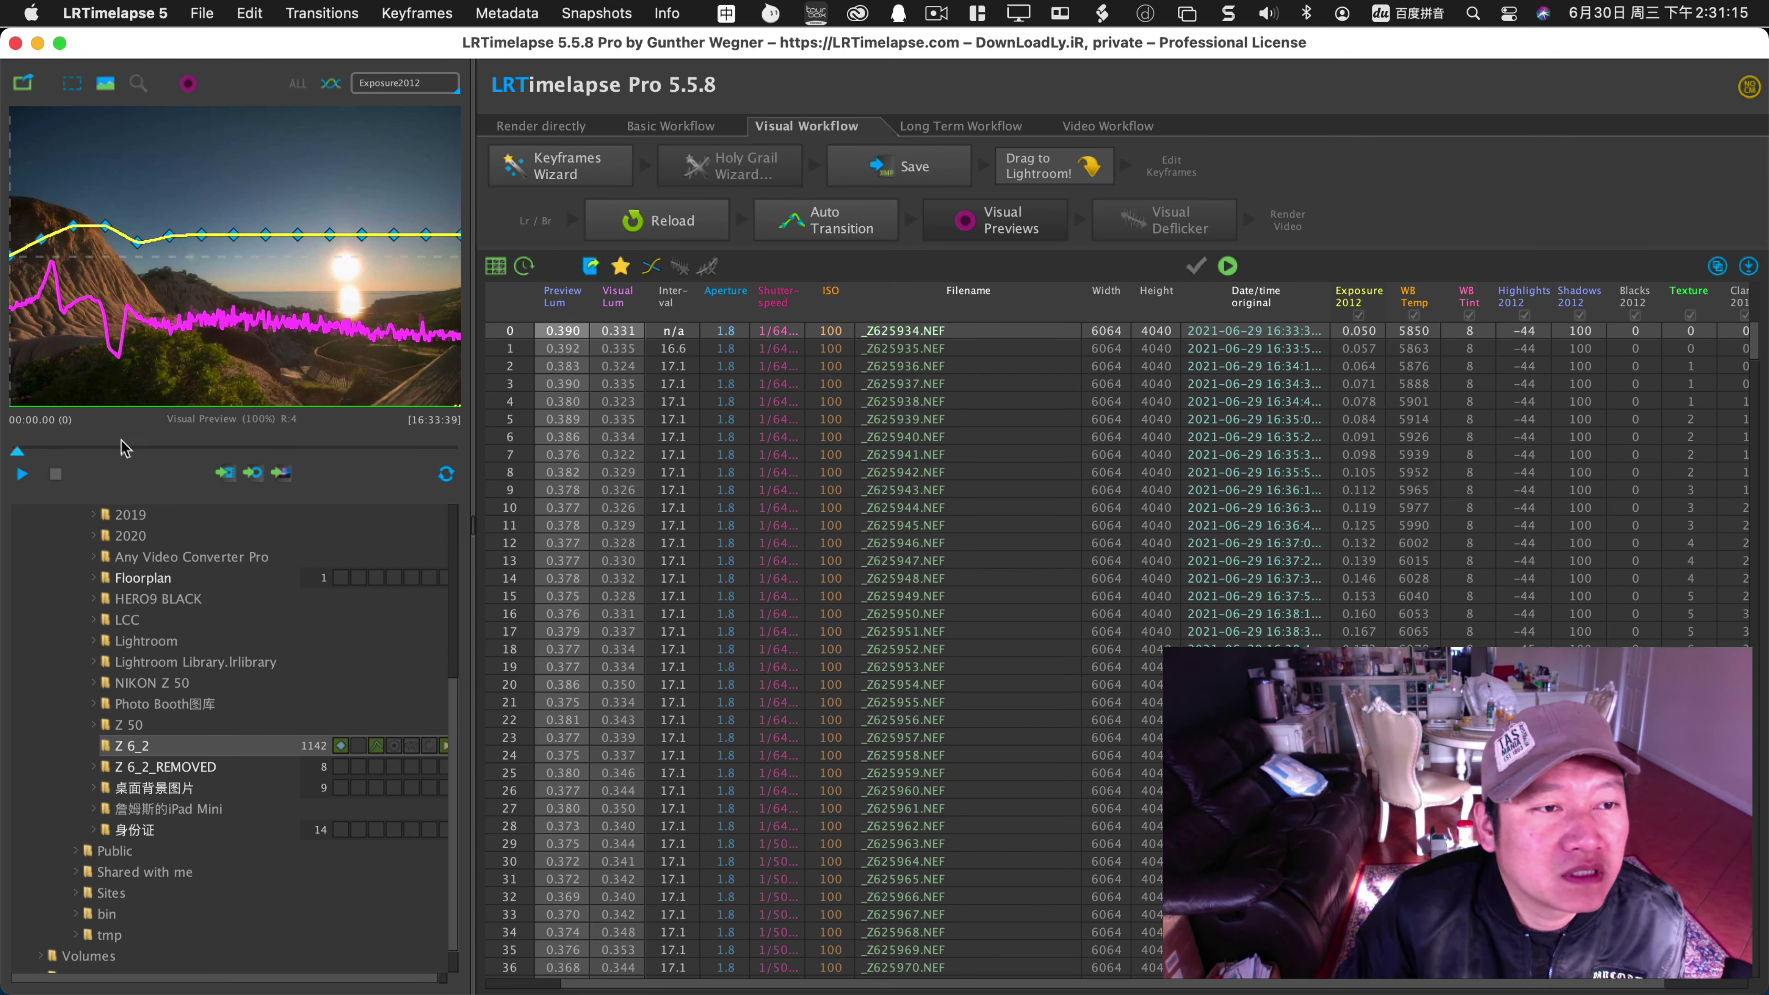
left_click(23, 477)
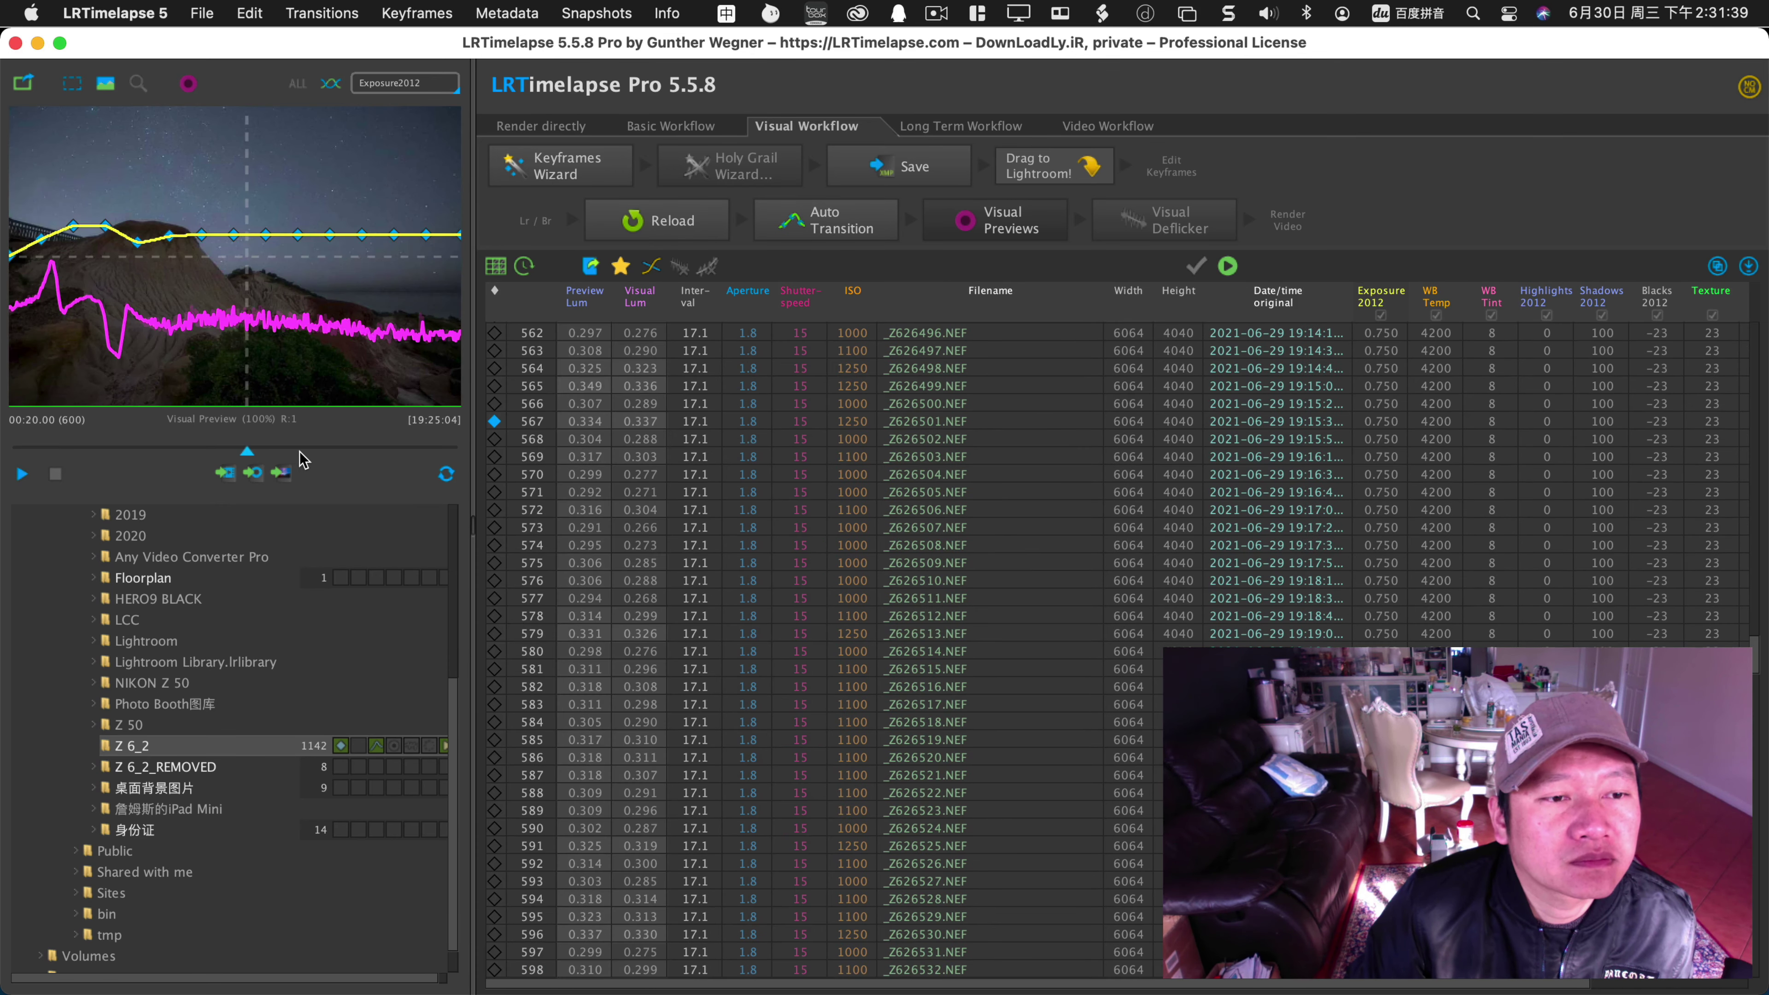
left_click_drag(252, 453, 405, 458)
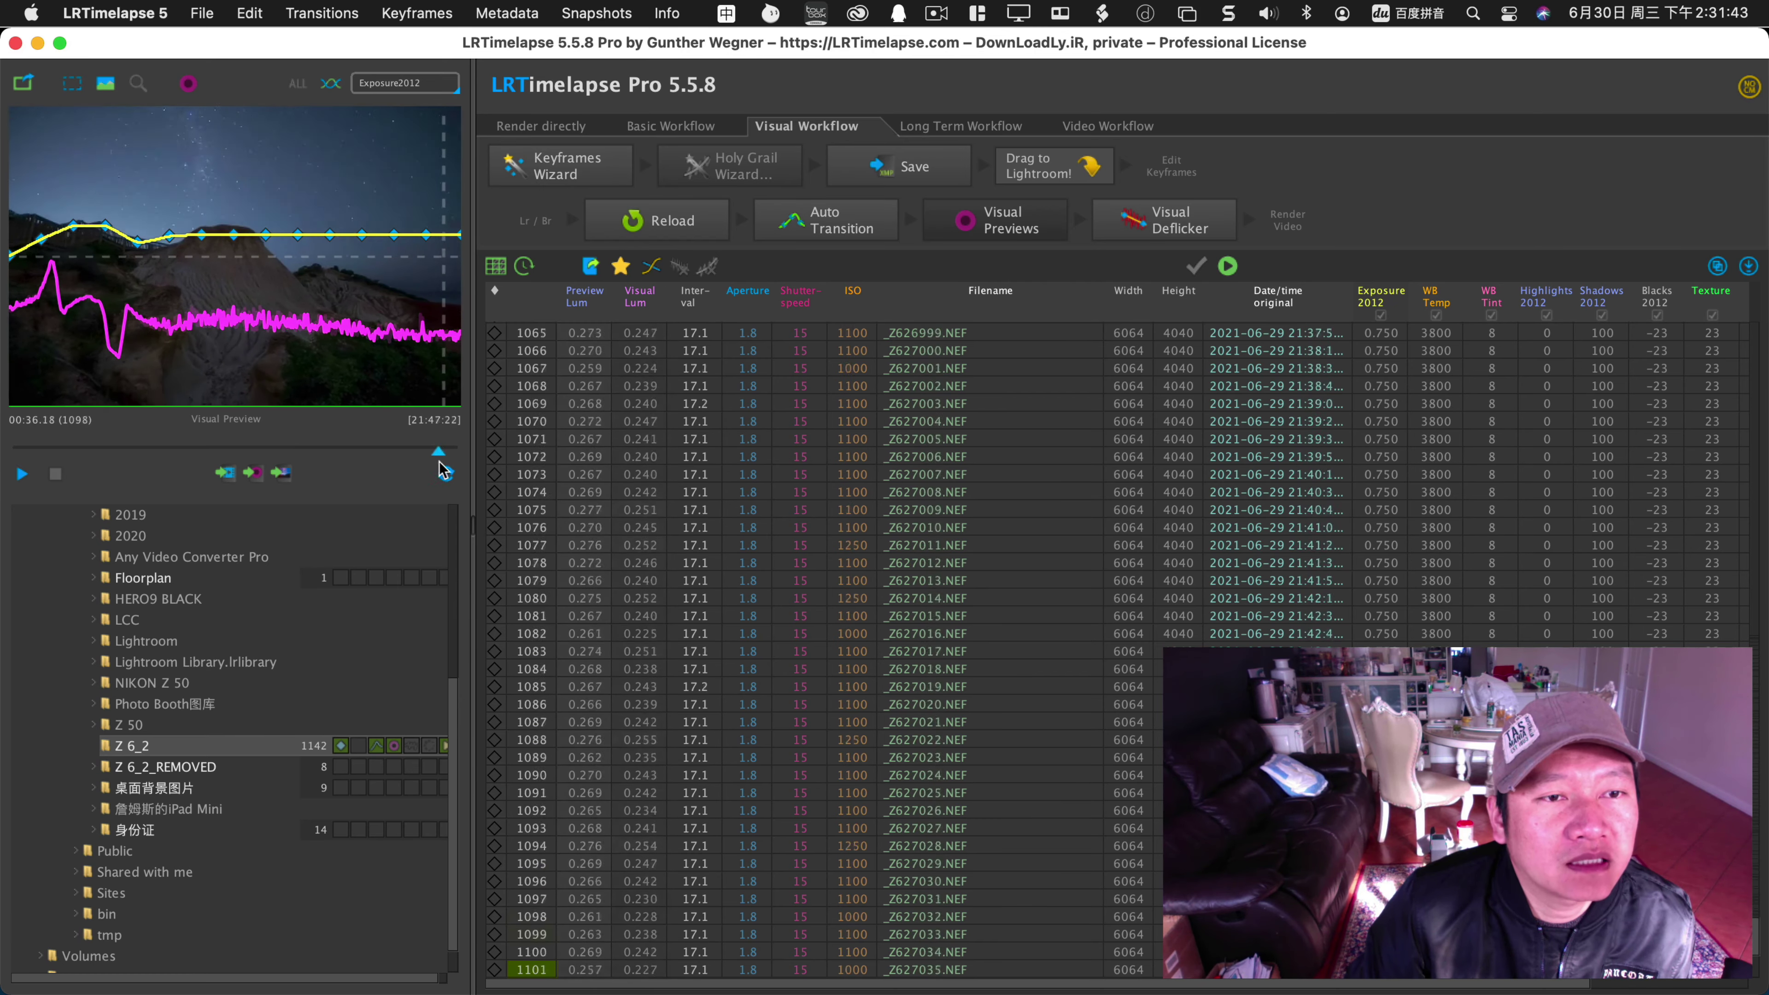
left_click_drag(409, 465, 60, 446)
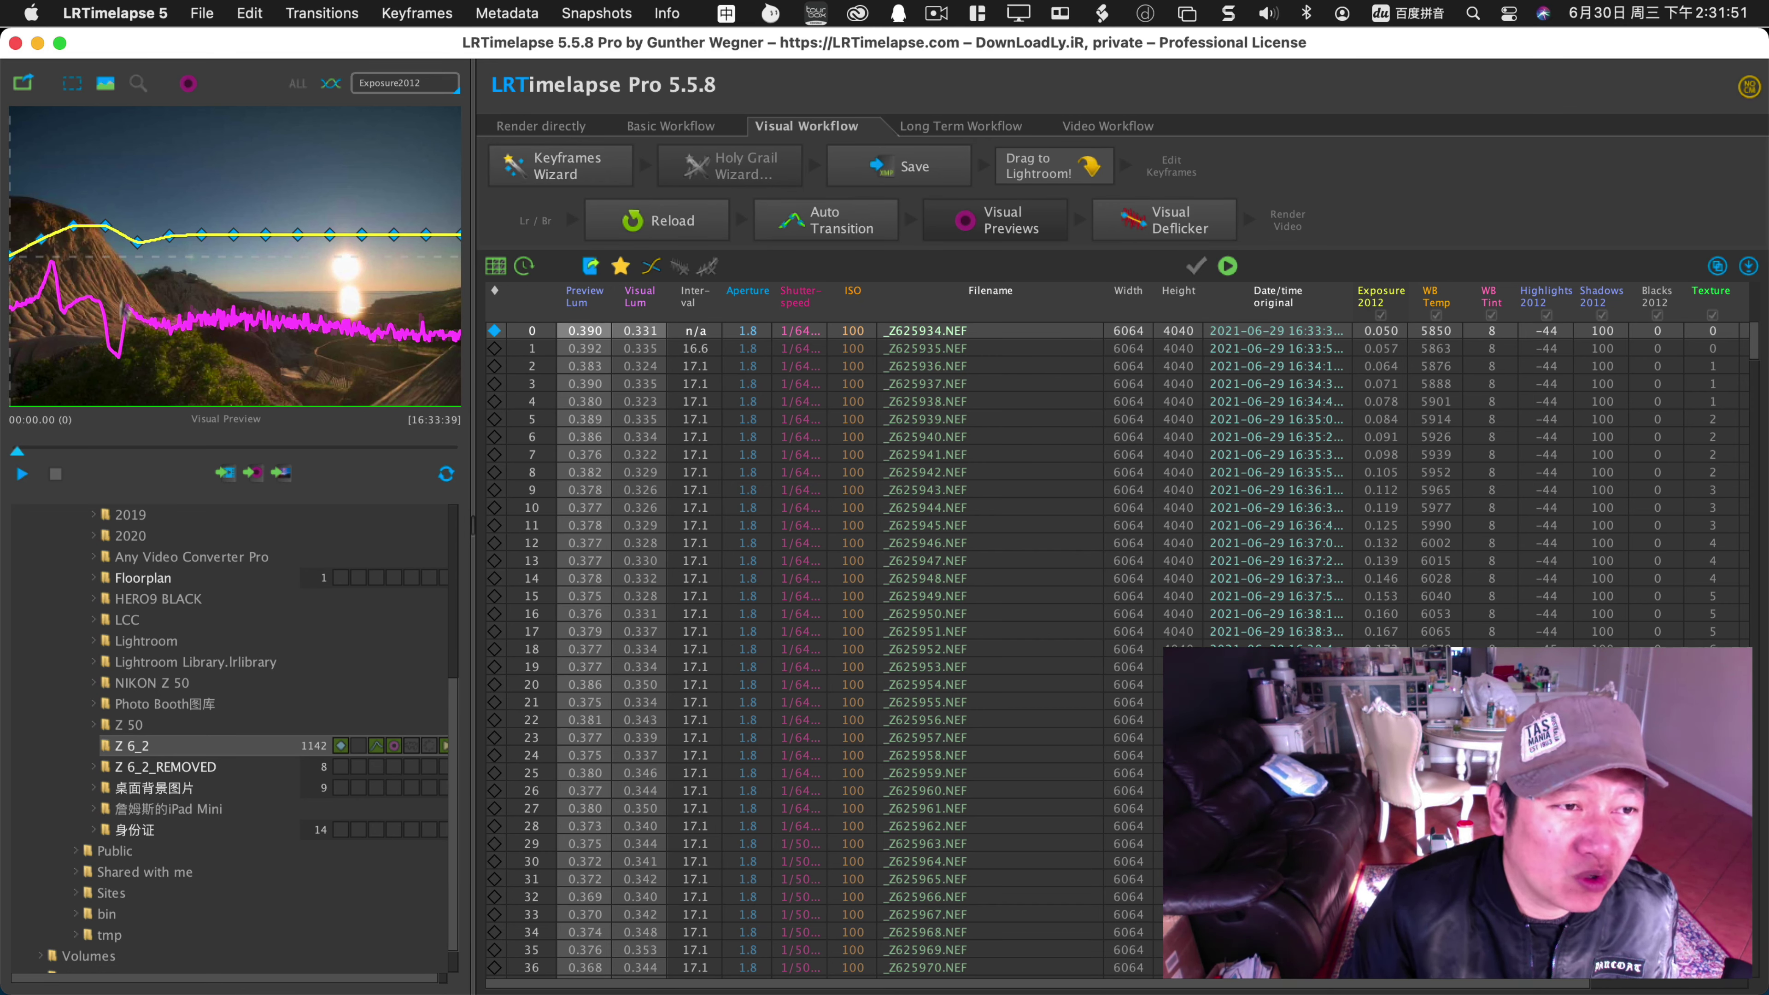
Apply Visual Deflicker with smoothing raised to 20.
left_click(1152, 225)
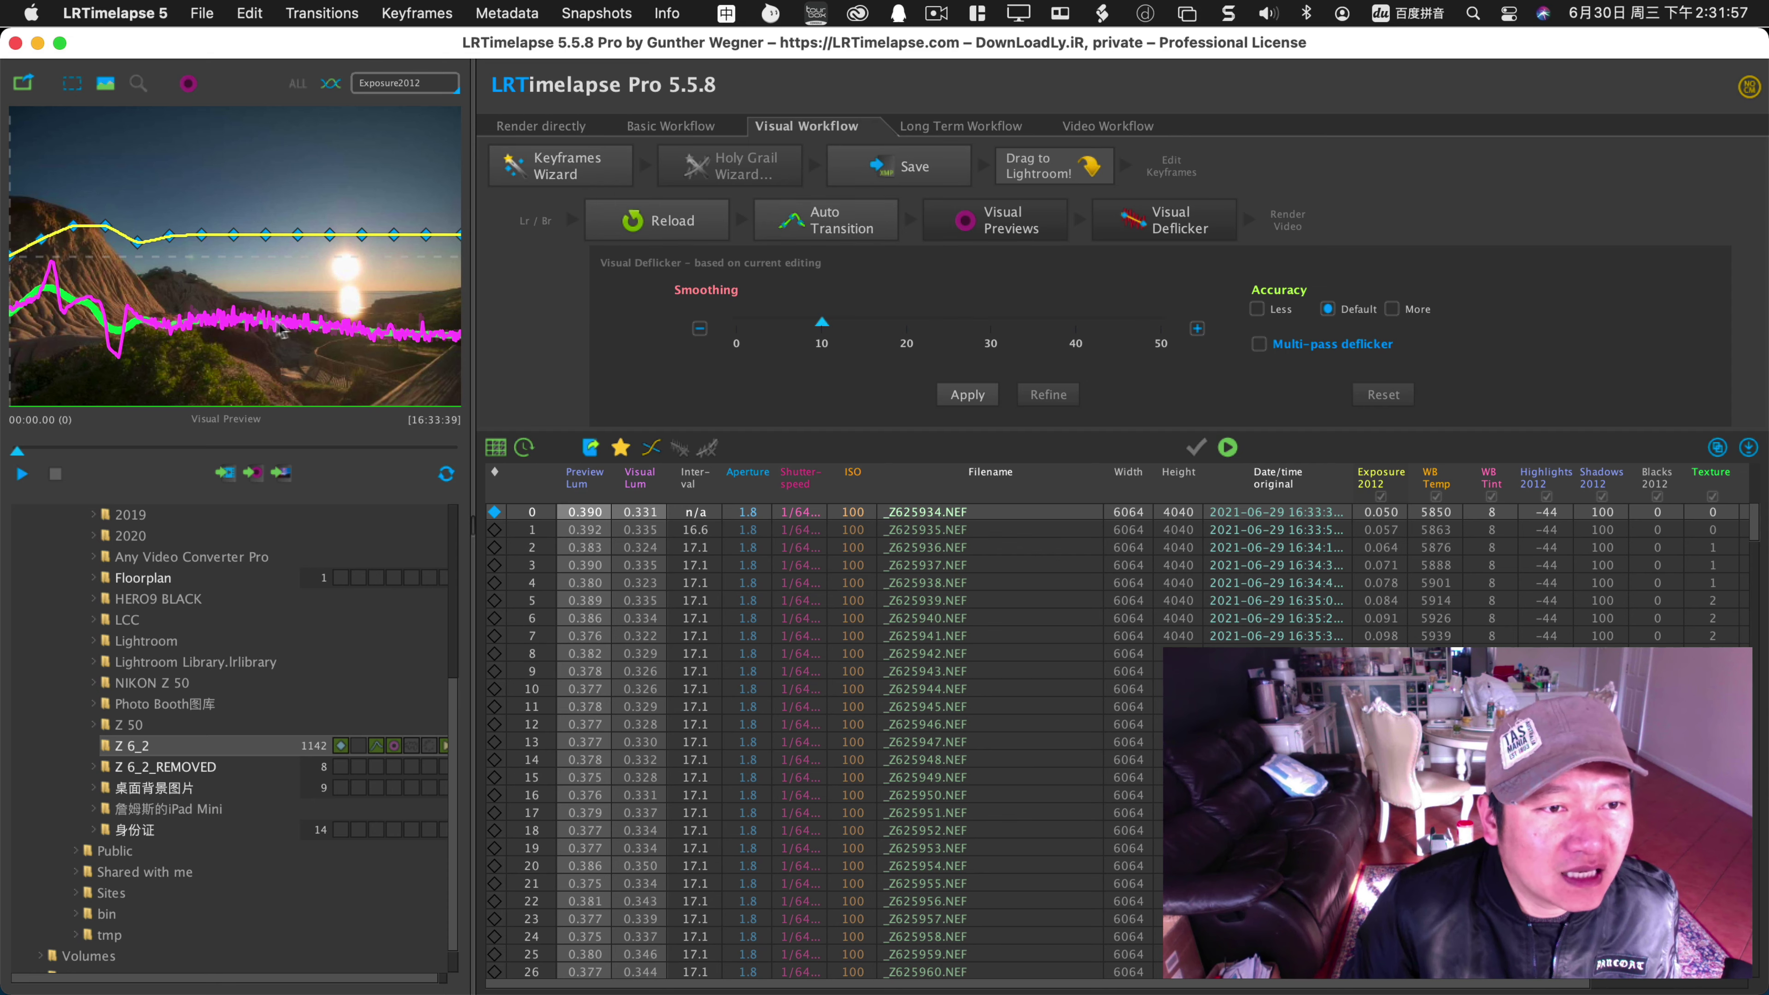
left_click(1198, 327)
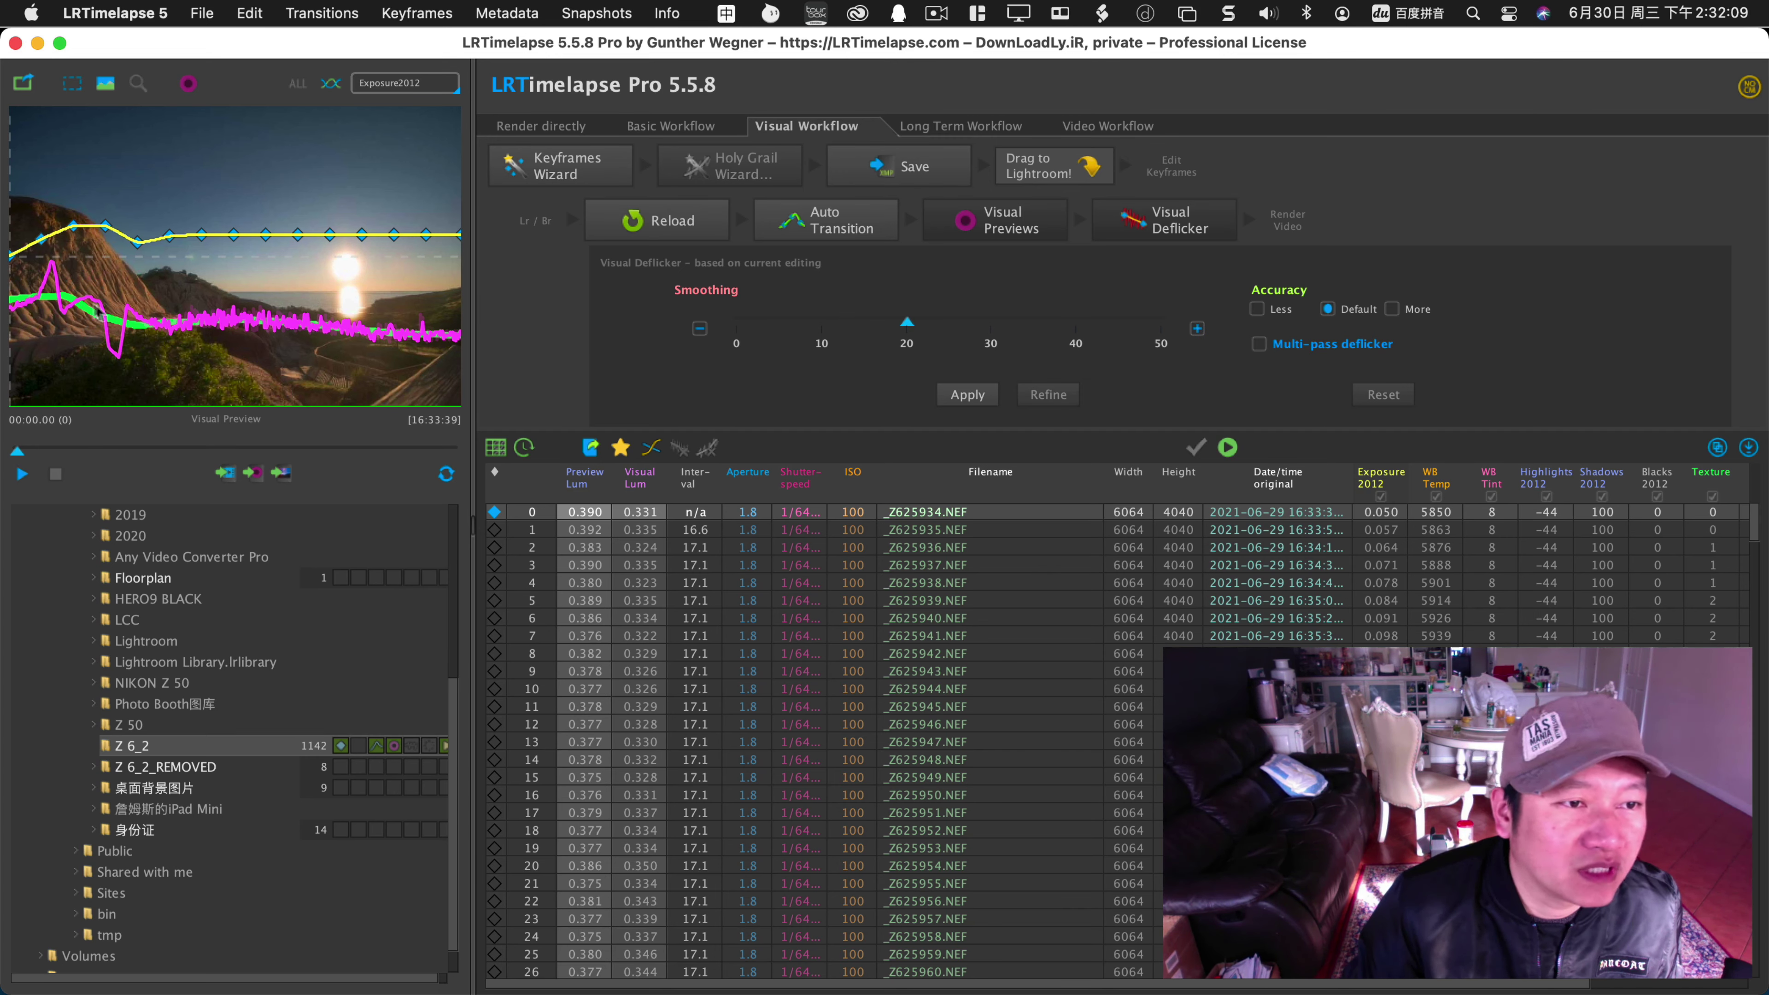
left_click(967, 394)
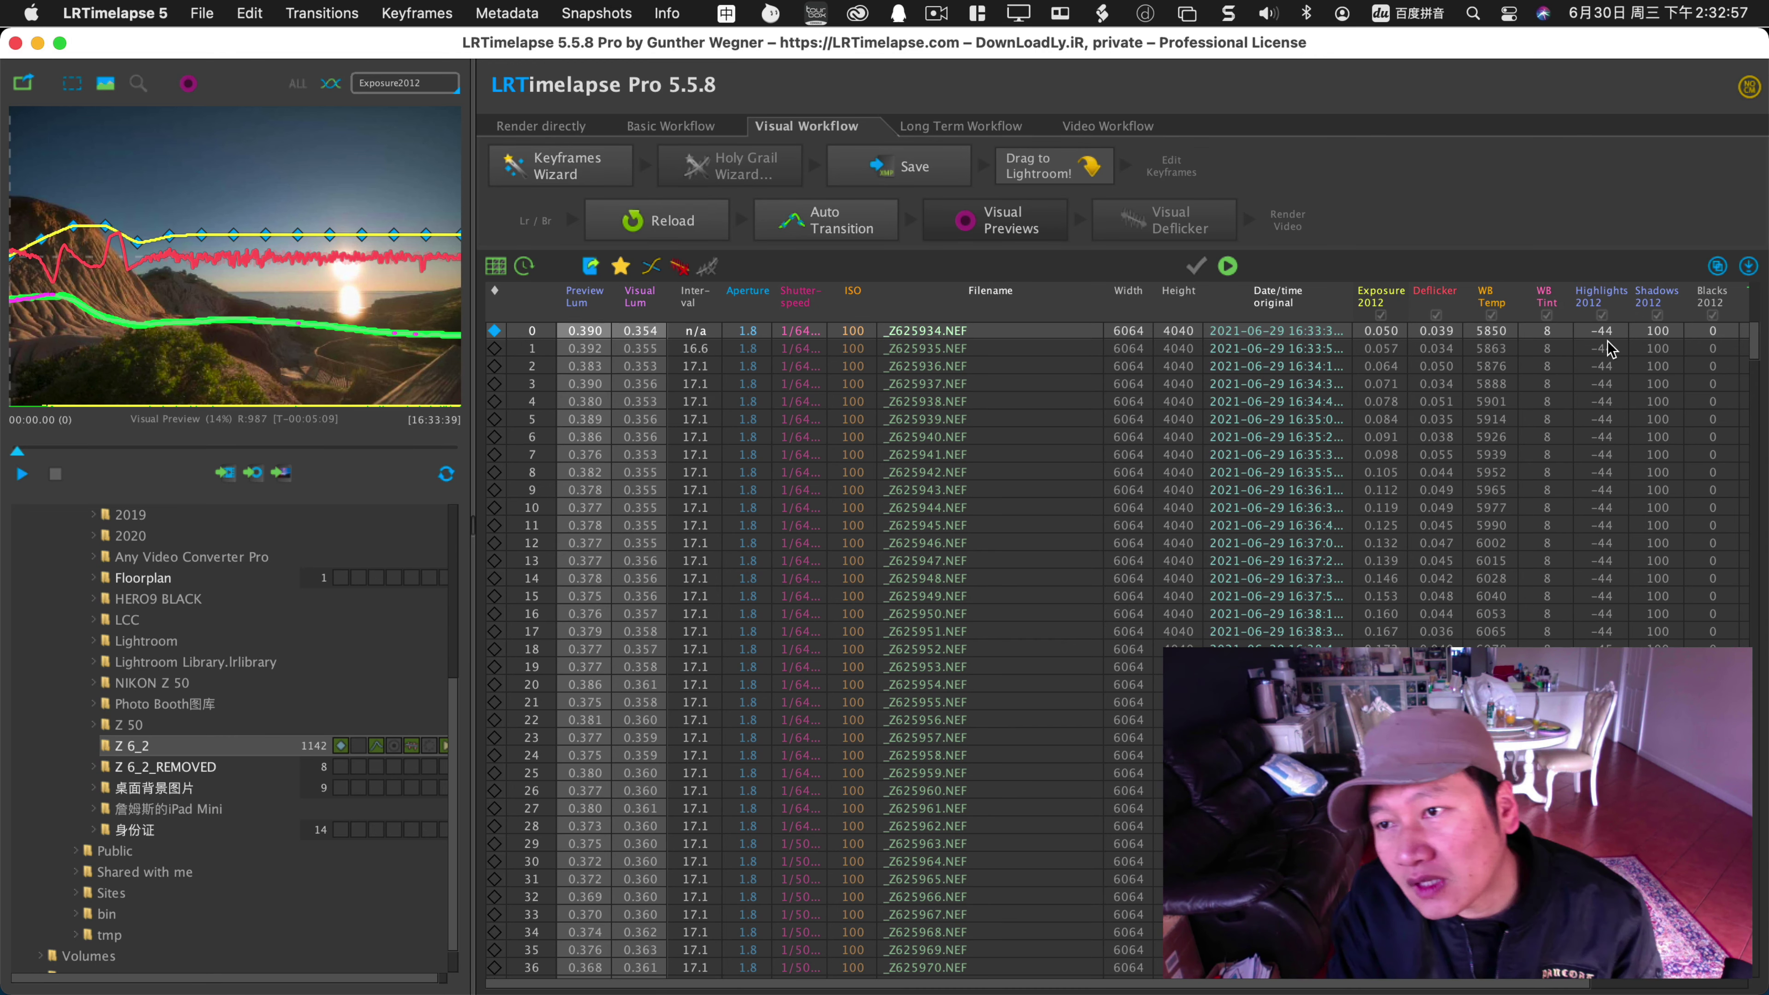
Check the table's Deflicker values and play back the deflickered visual preview.
scroll(1632, 542, "down", 5)
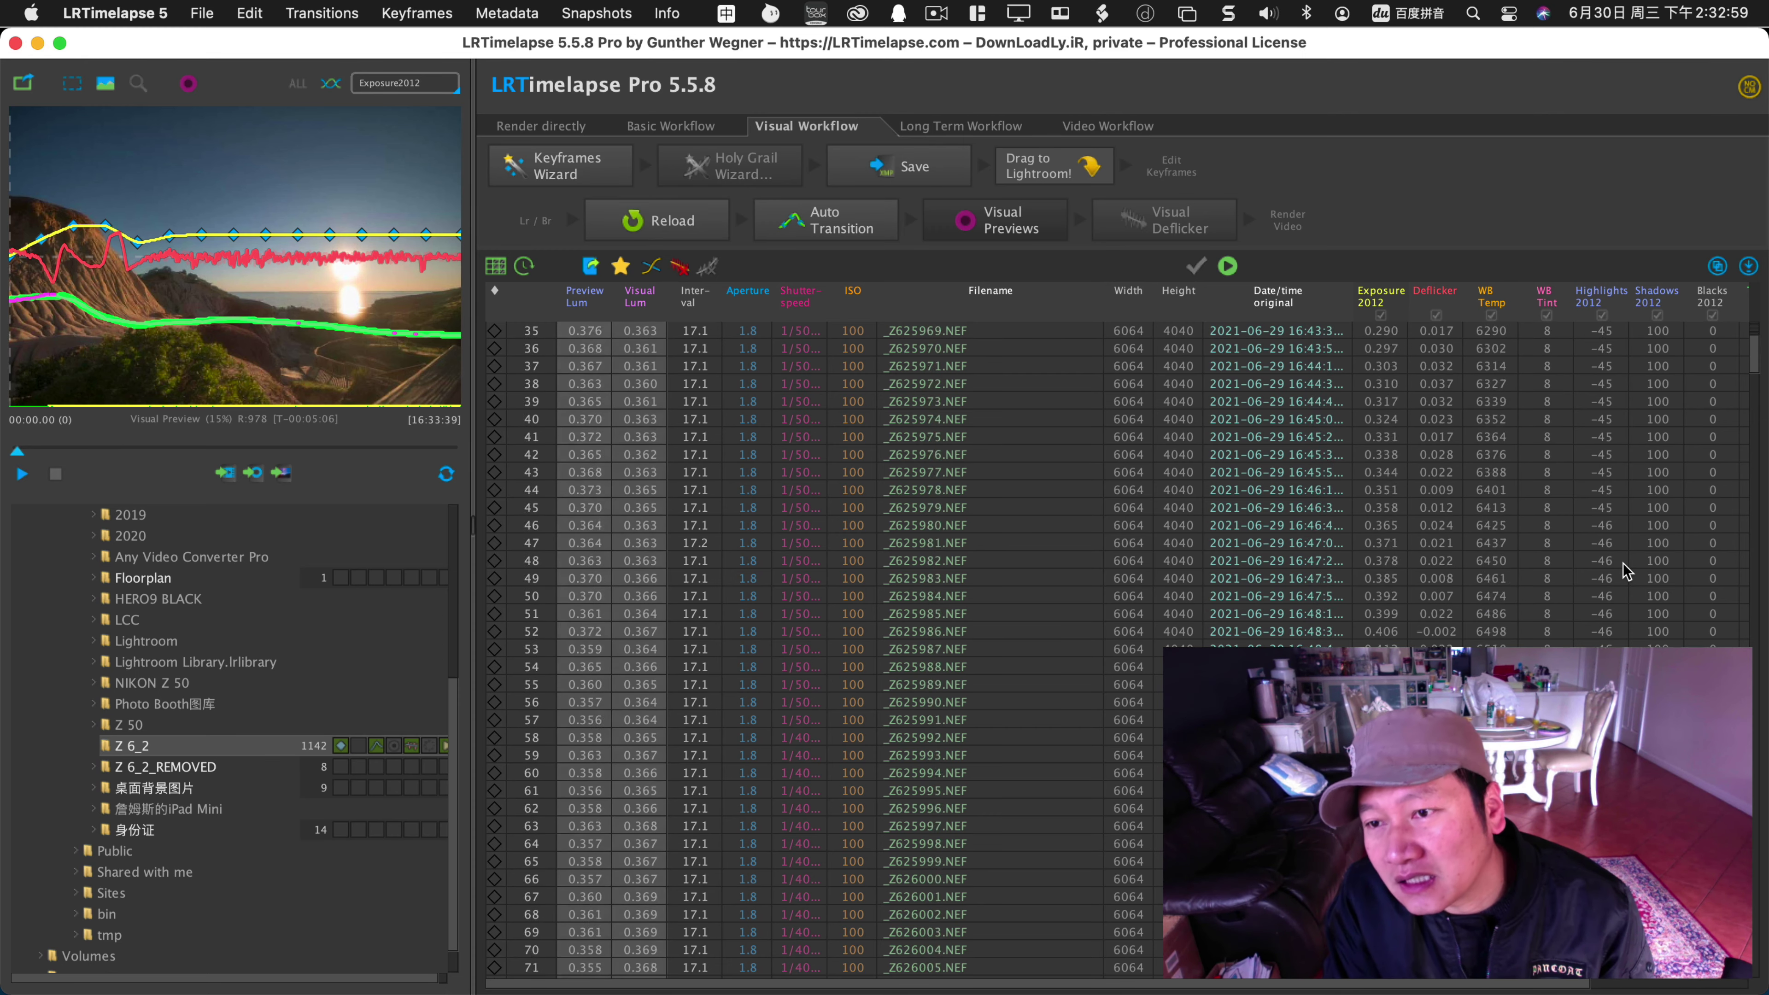
scroll(1629, 558, "down", 5)
scroll(1626, 570, "down", 5)
scroll(1626, 570, "down", 5)
scroll(1552, 551, "down", 5)
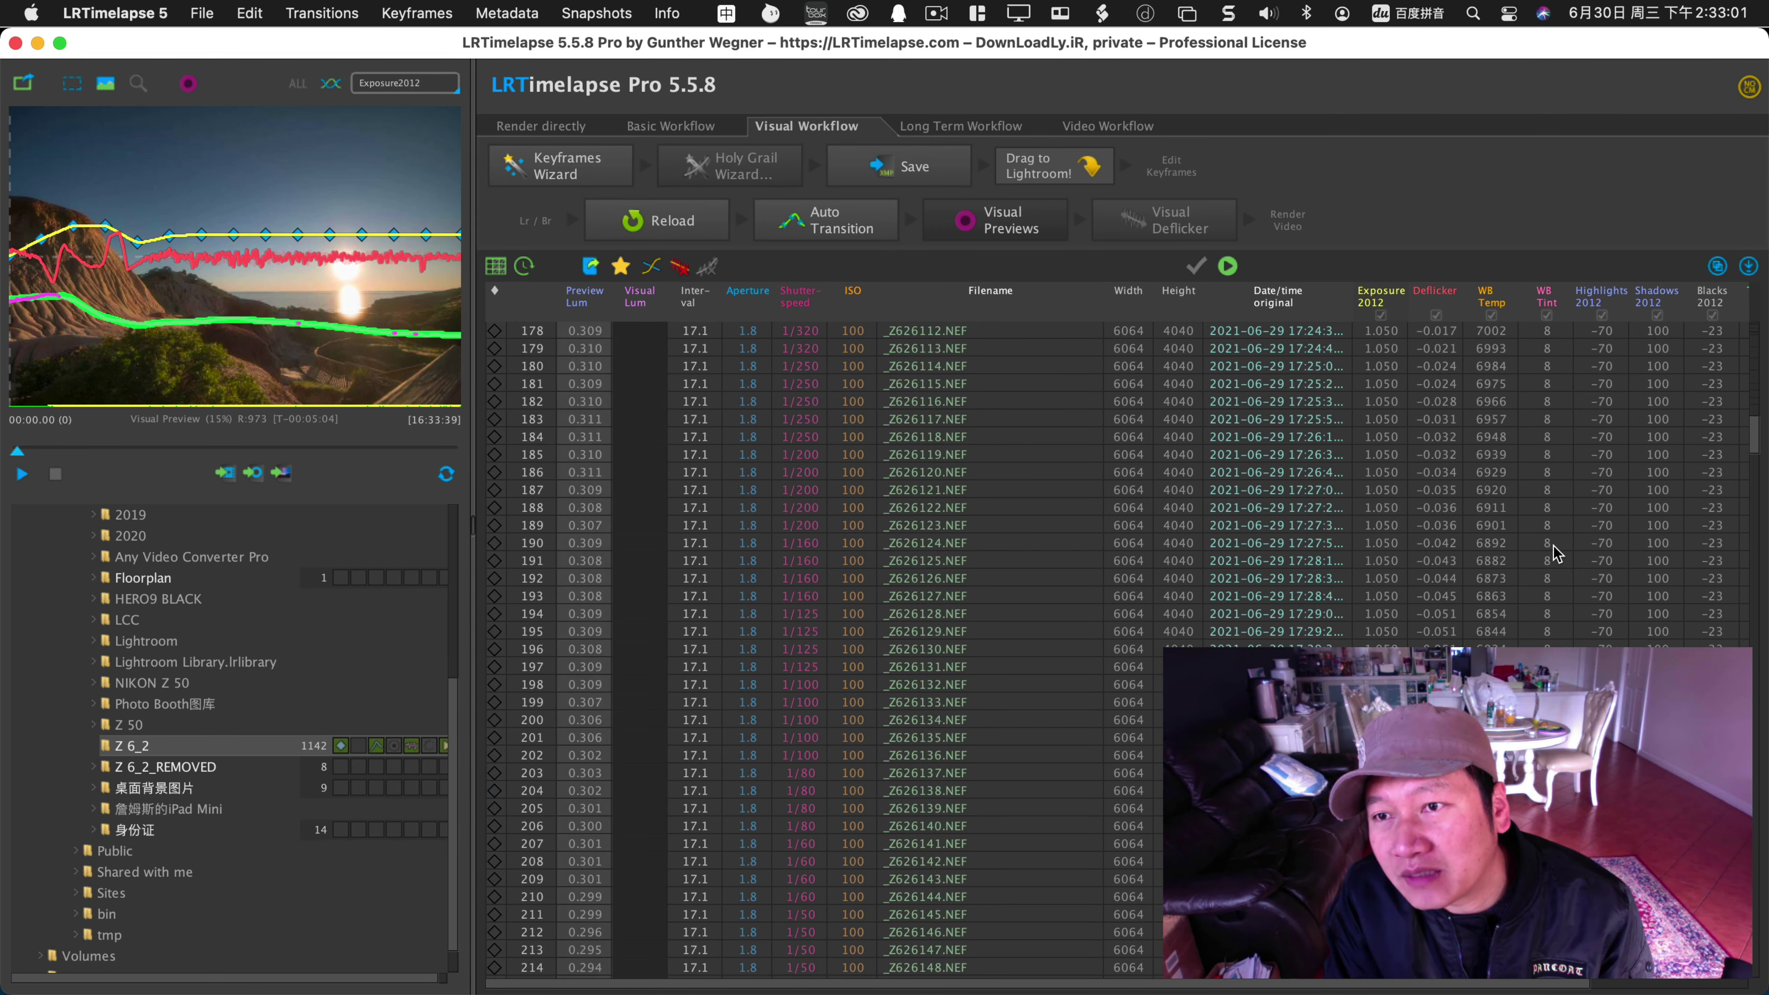
scroll(1552, 551, "down", 5)
scroll(1497, 460, "down", 5)
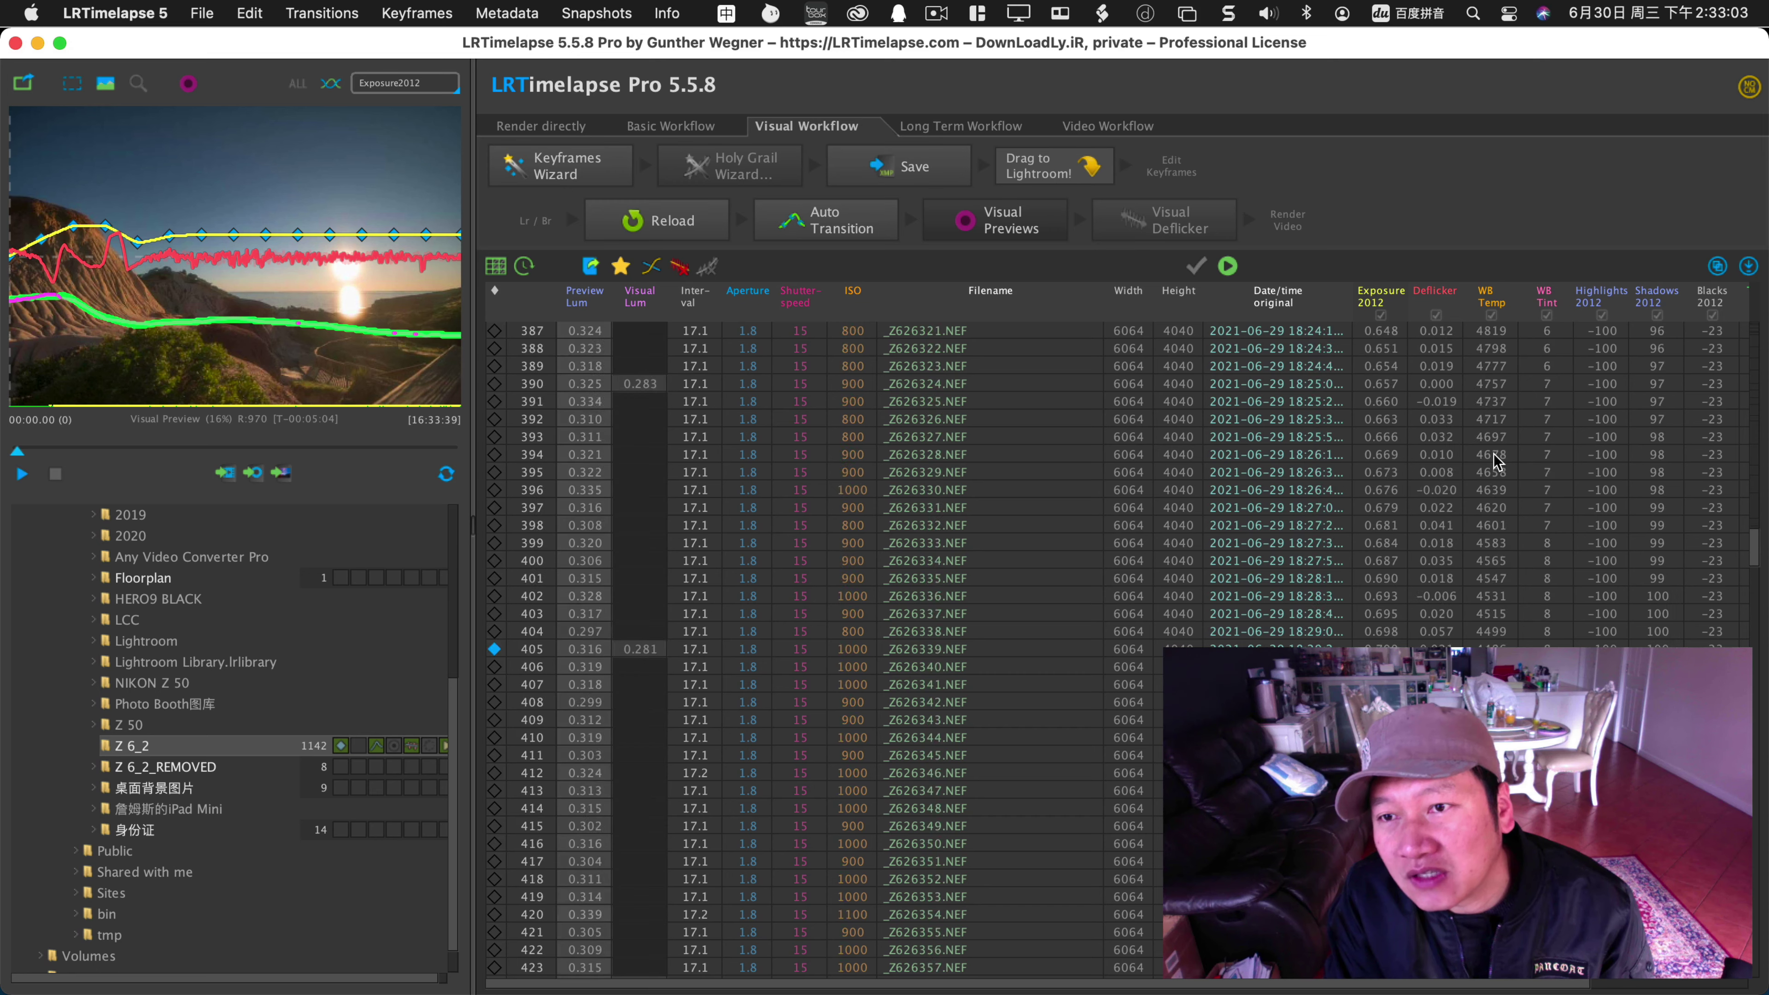
scroll(1497, 459, "up", 10)
scroll(1494, 451, "up", 15)
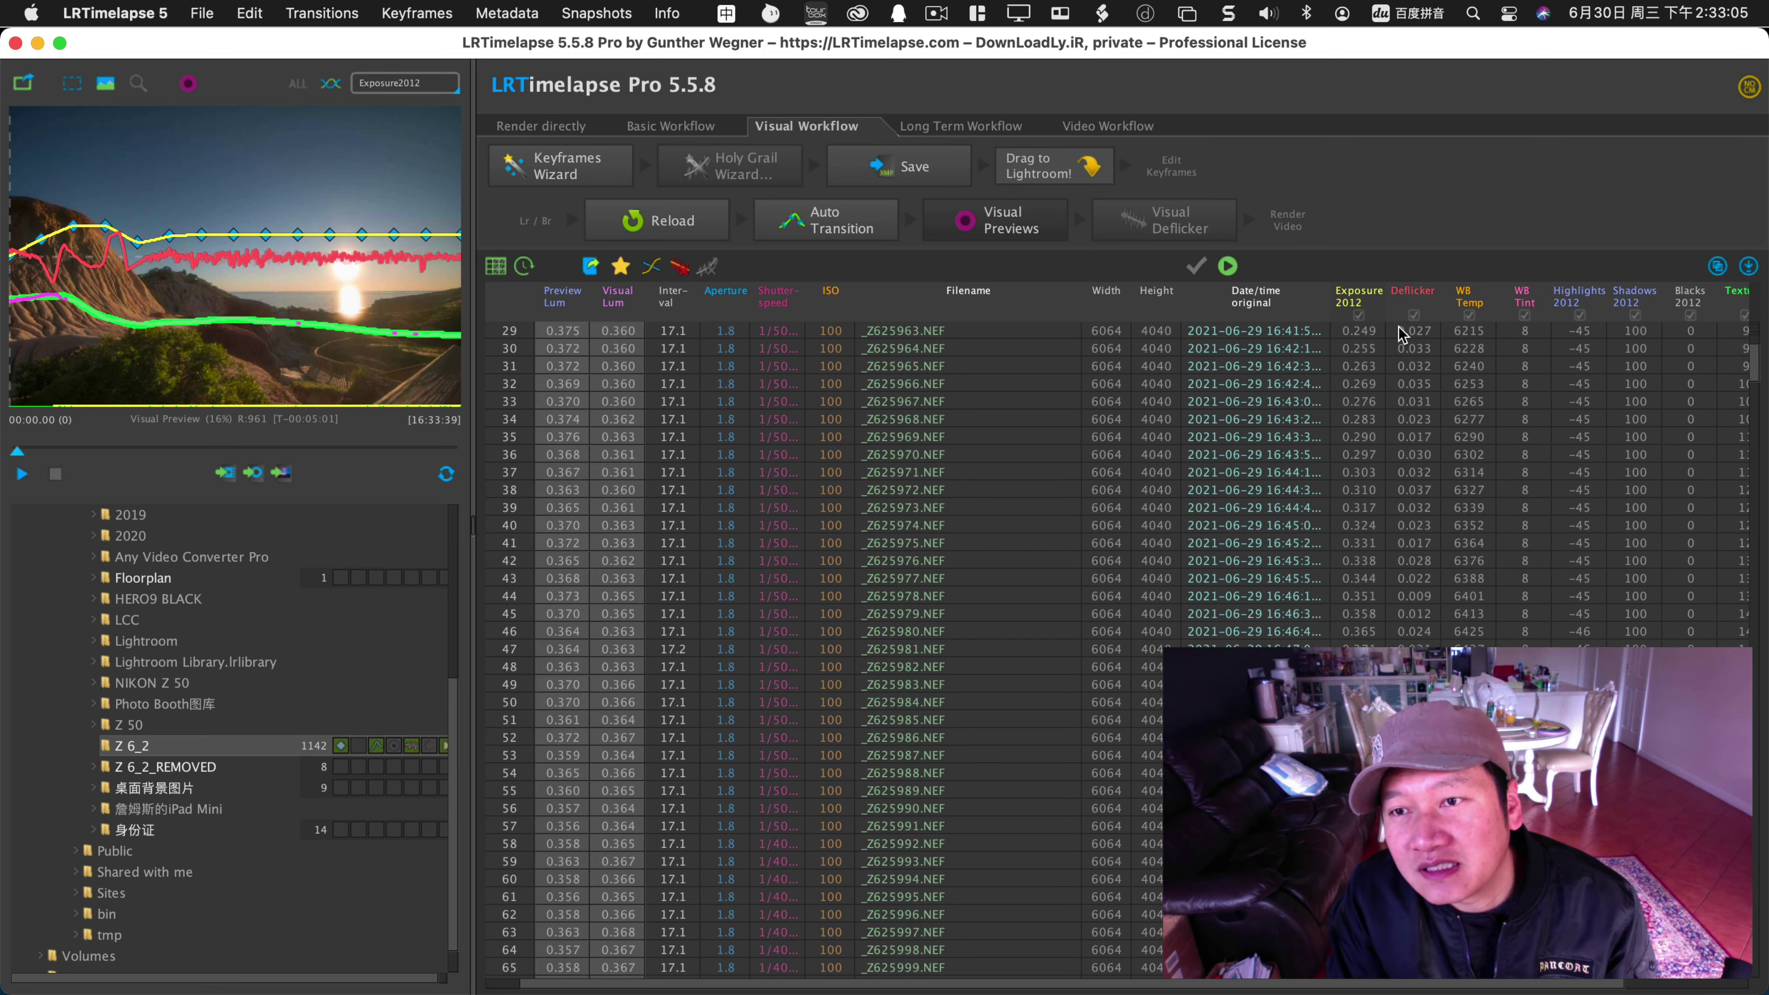
scroll(1414, 348, "up", 15)
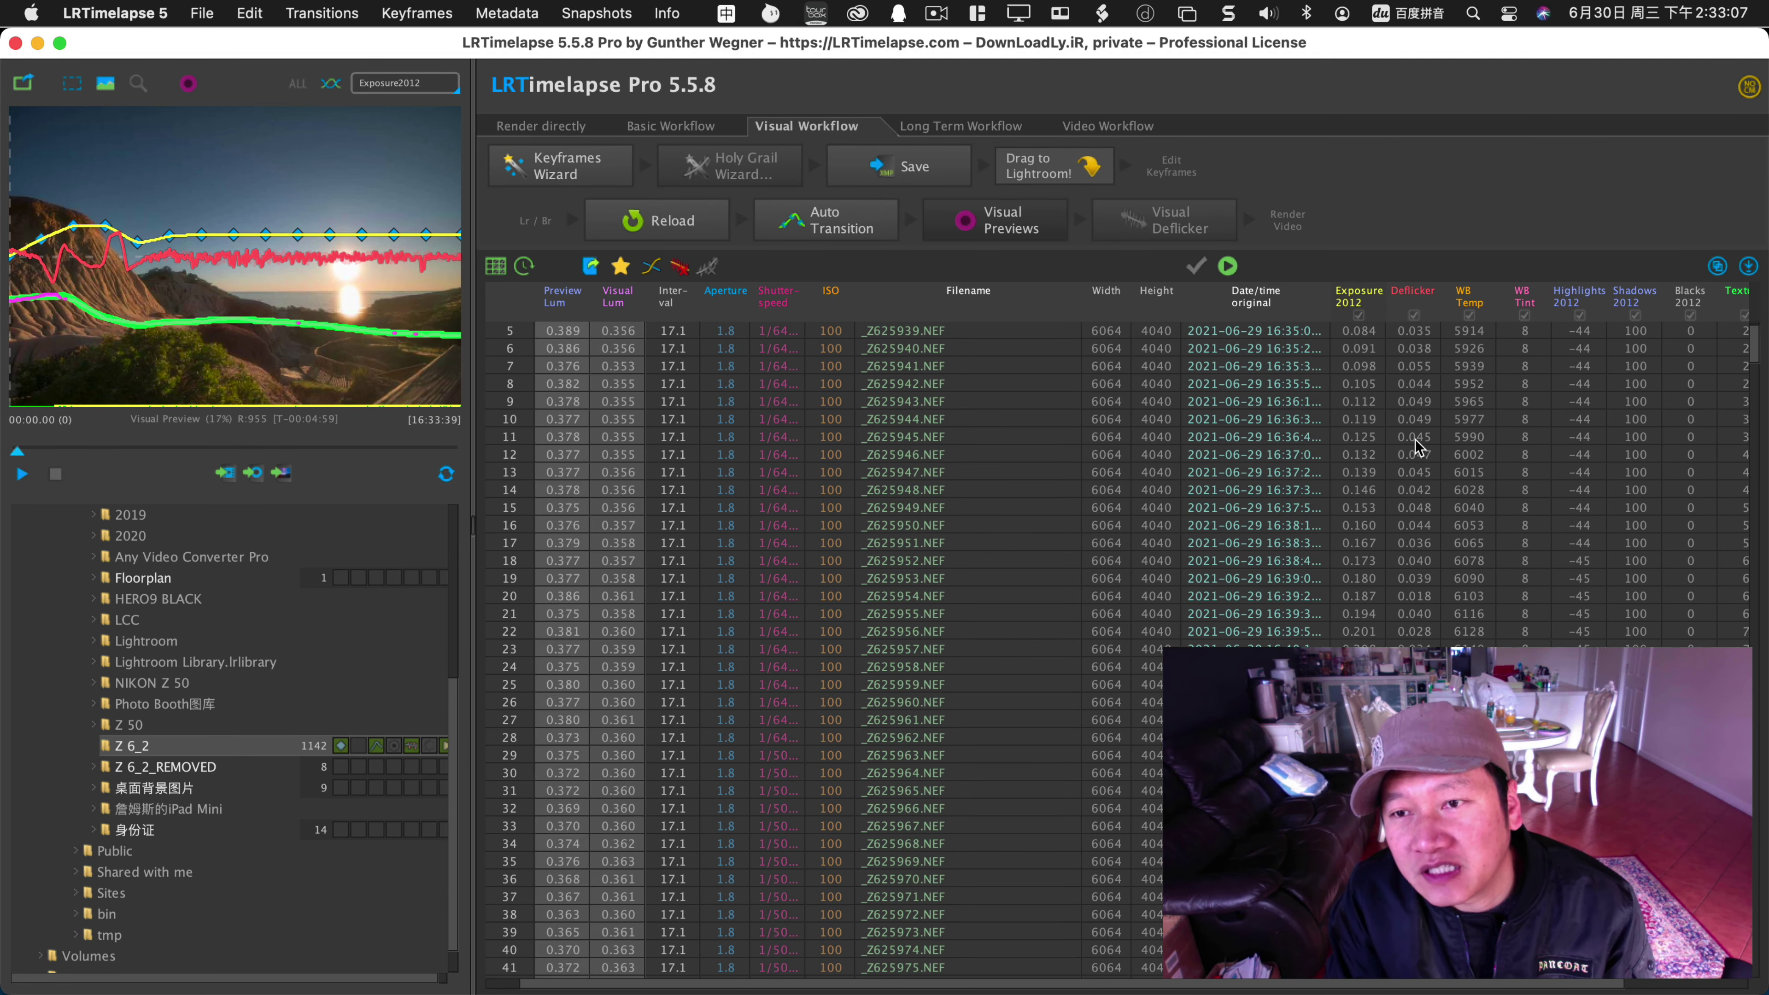
scroll(1416, 446, "up", 2)
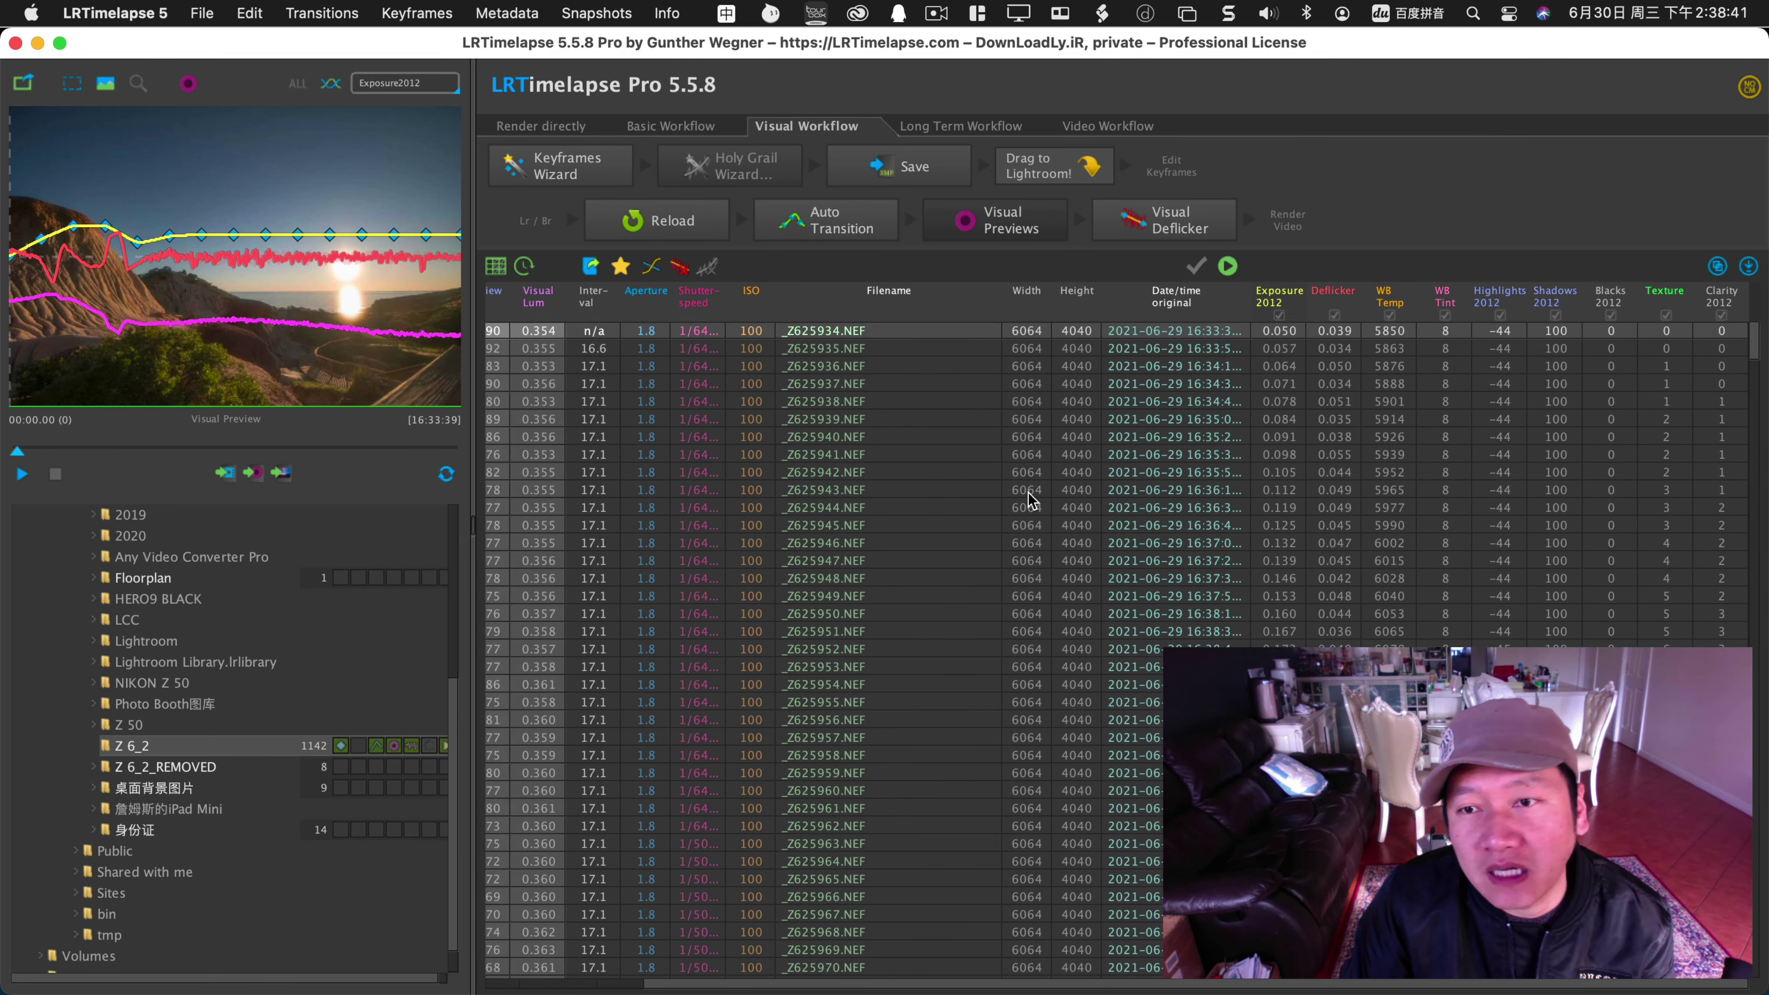
left_click(22, 474)
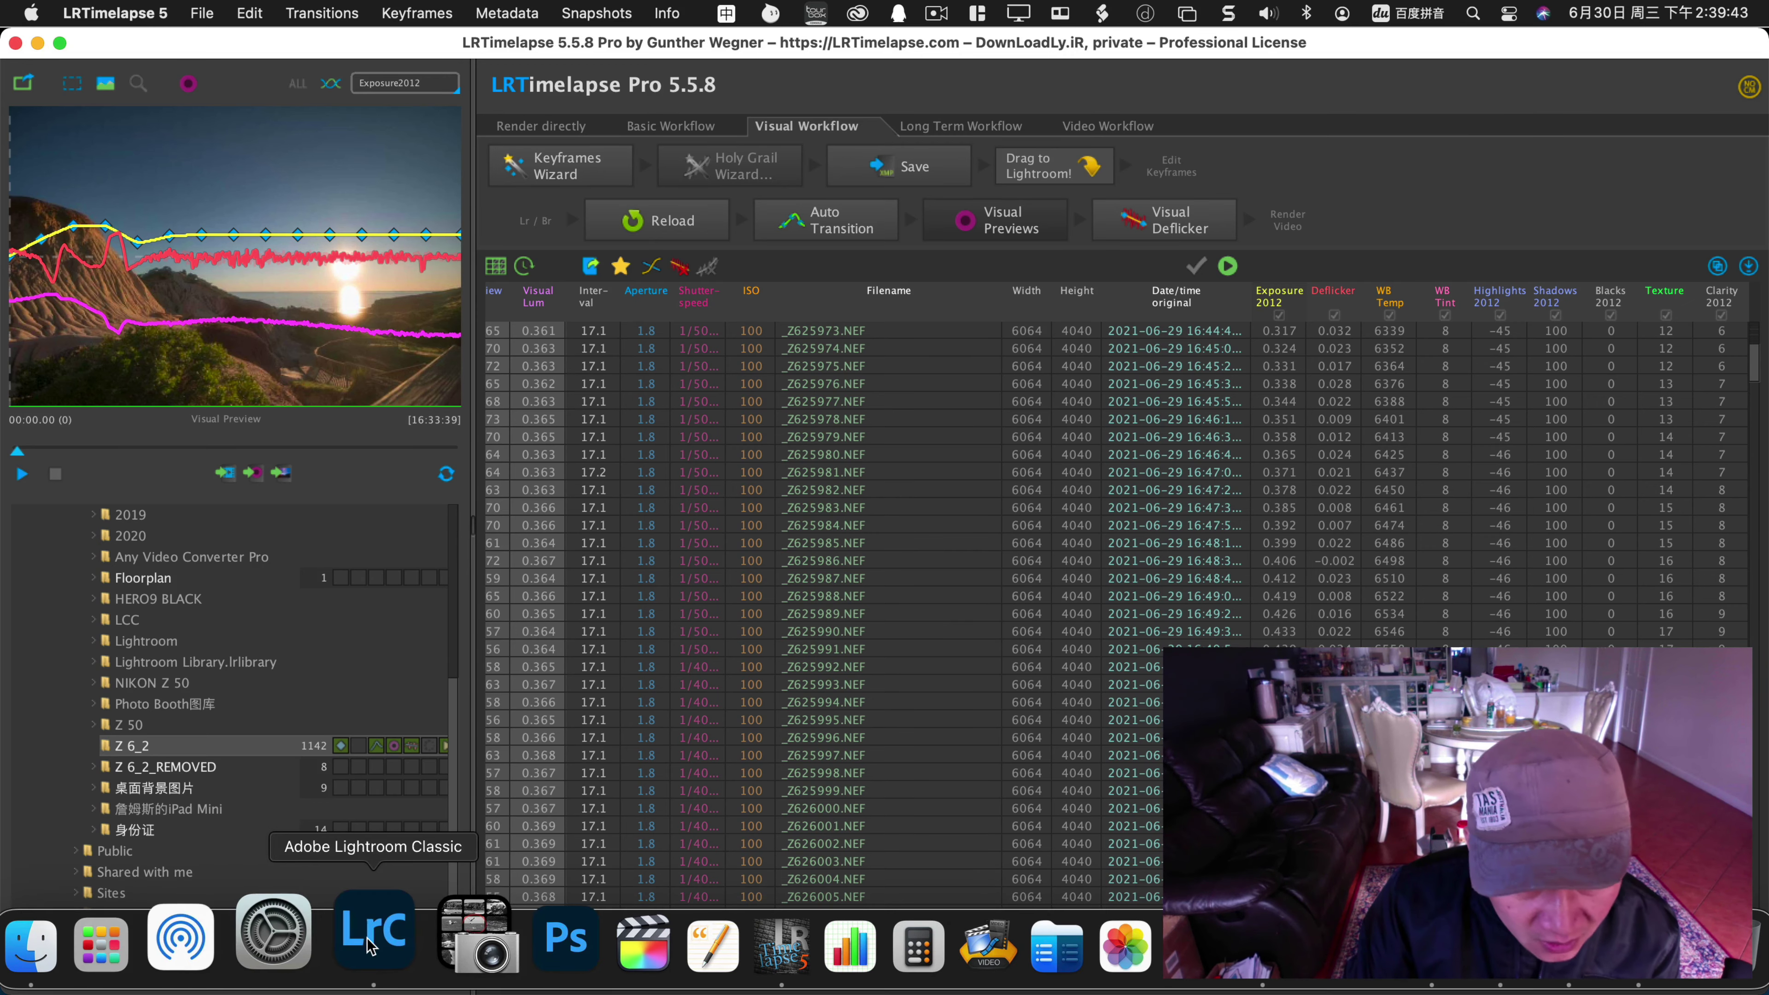
left_click(370, 937)
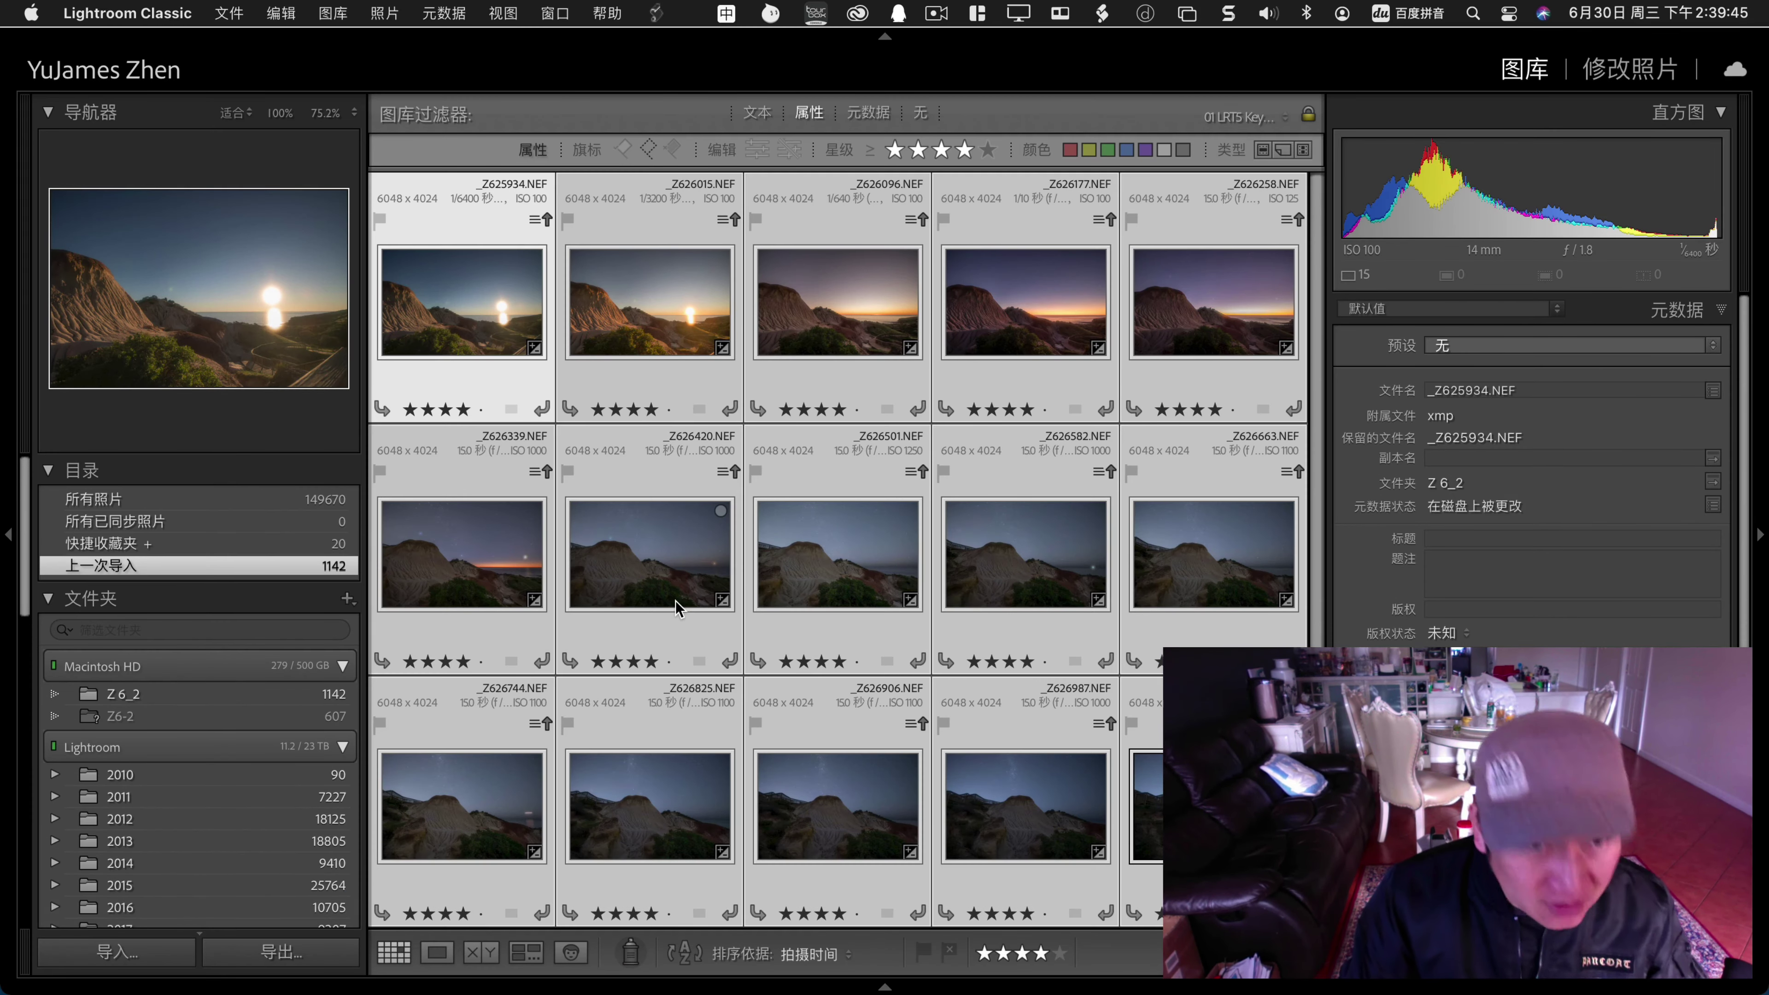
Show the Z 6_2 folder through the 00 LRT5 Full Sequence filter and select every frame.
left_click(237, 697)
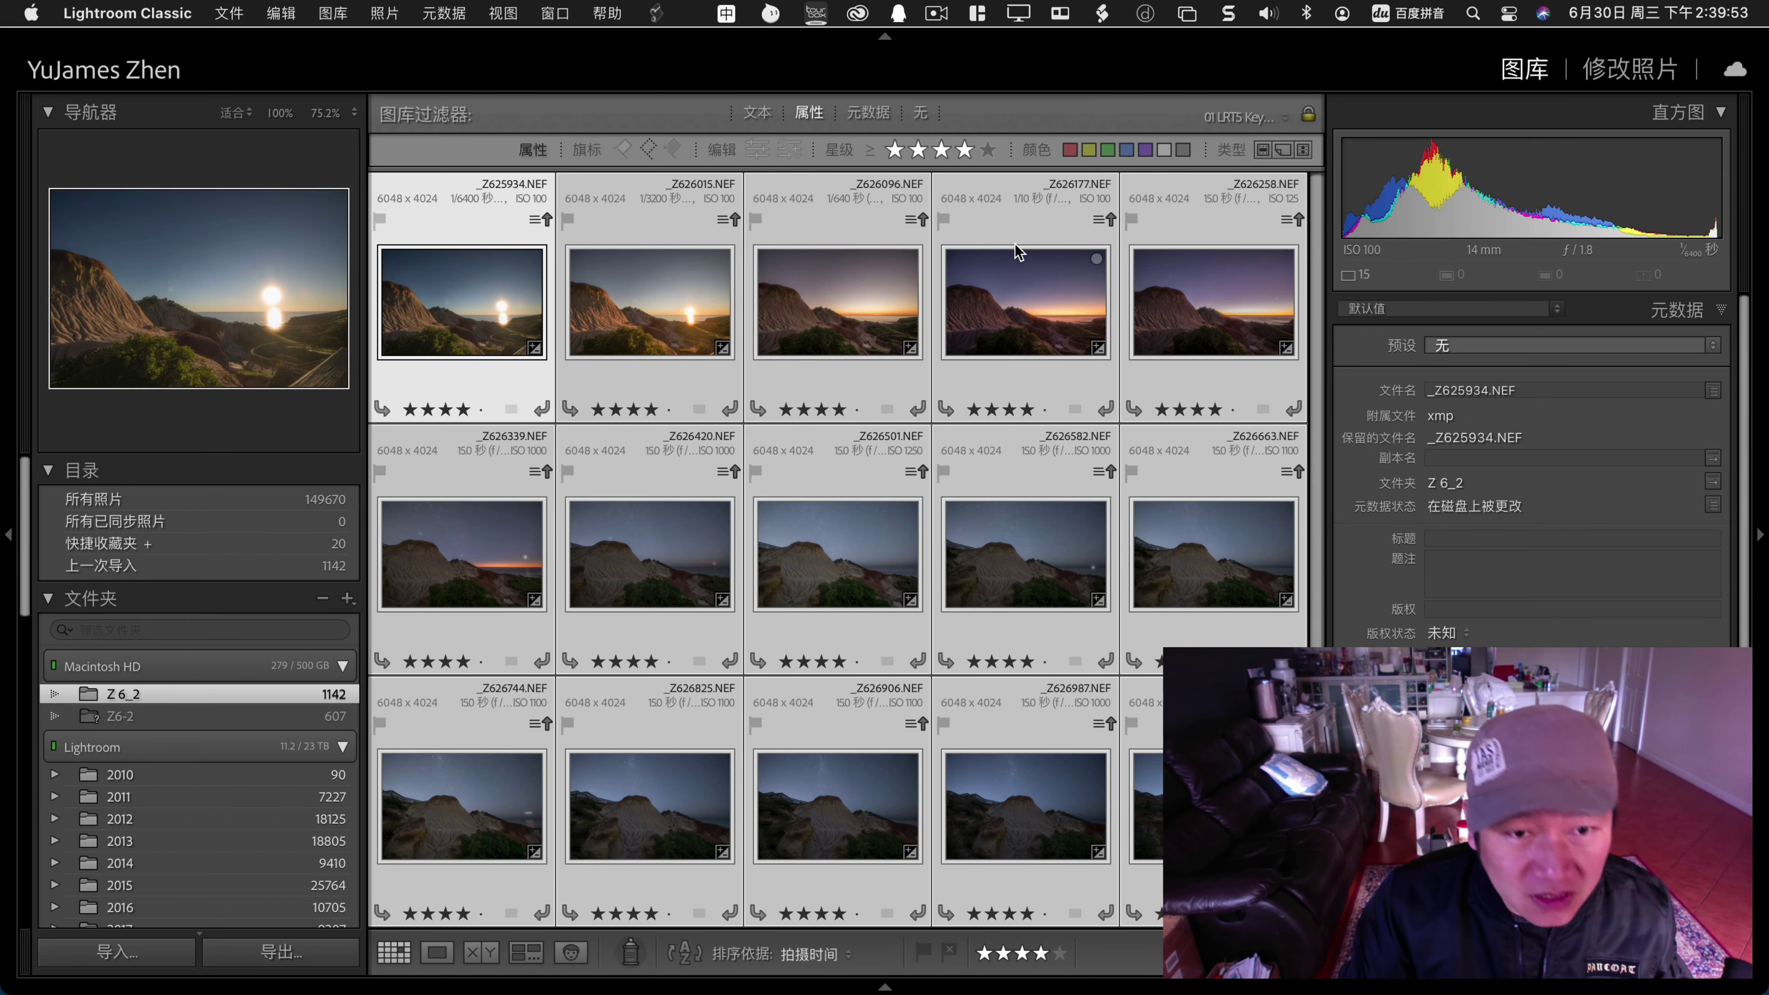
scroll(844, 545, "down", 1)
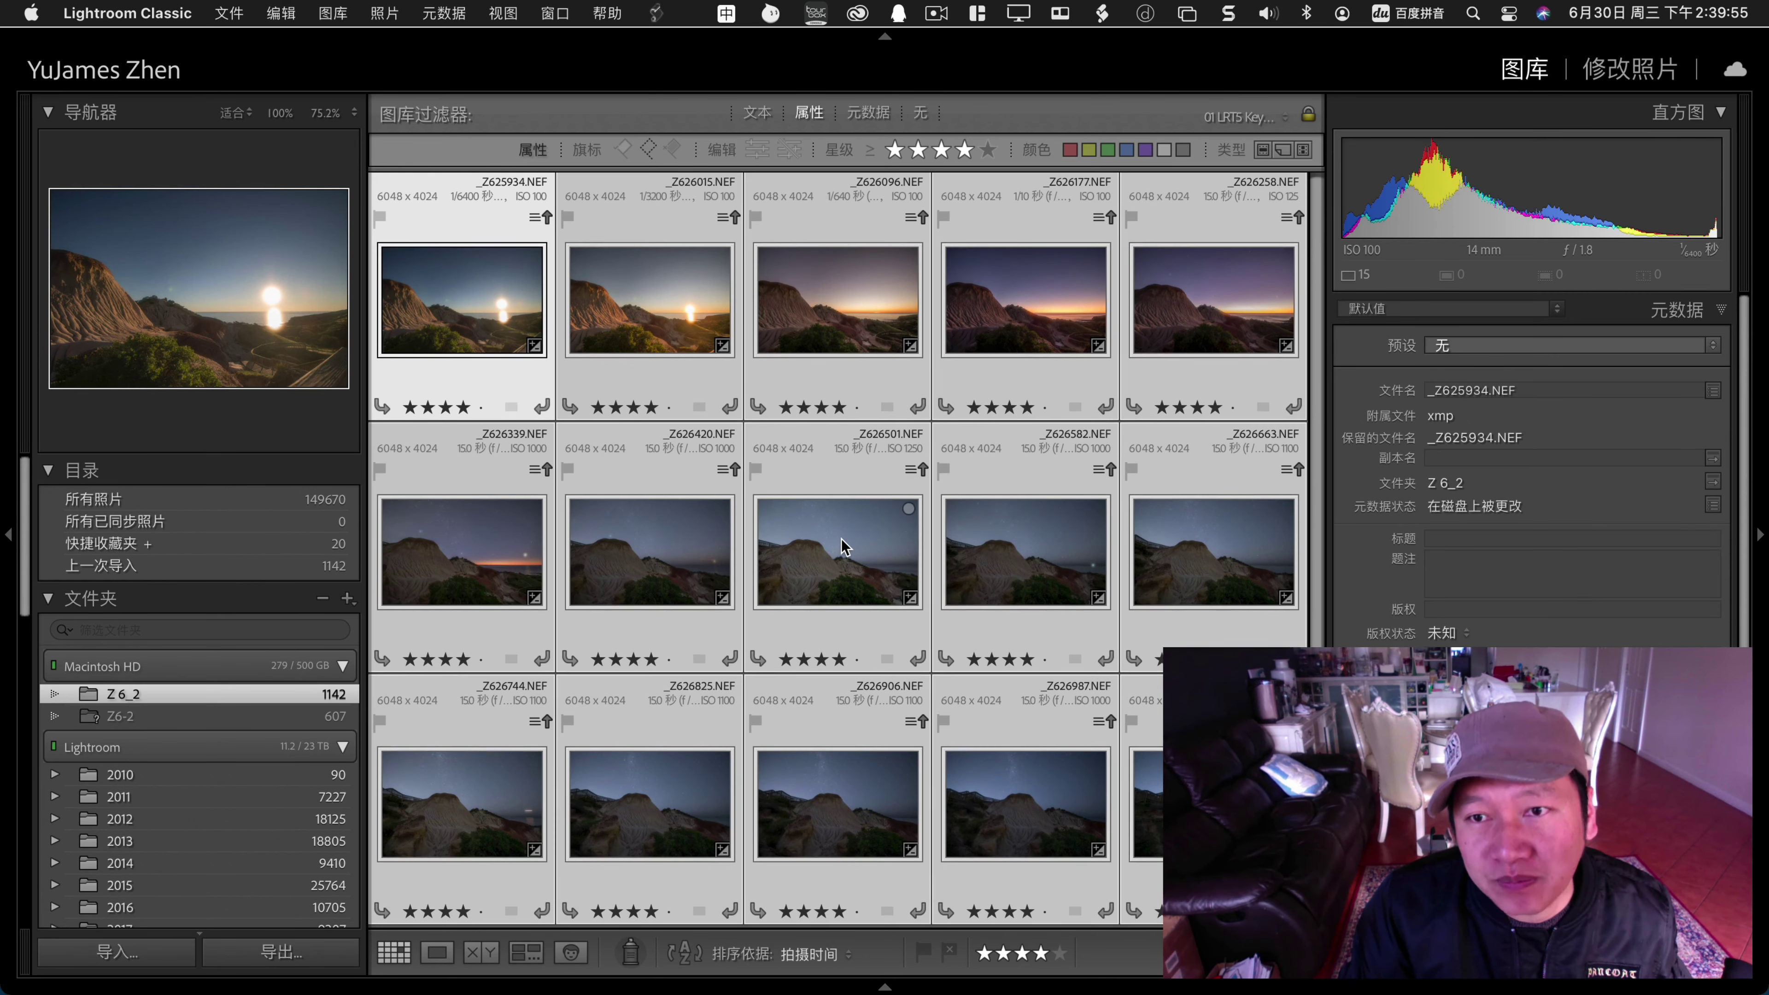
left_click(1244, 117)
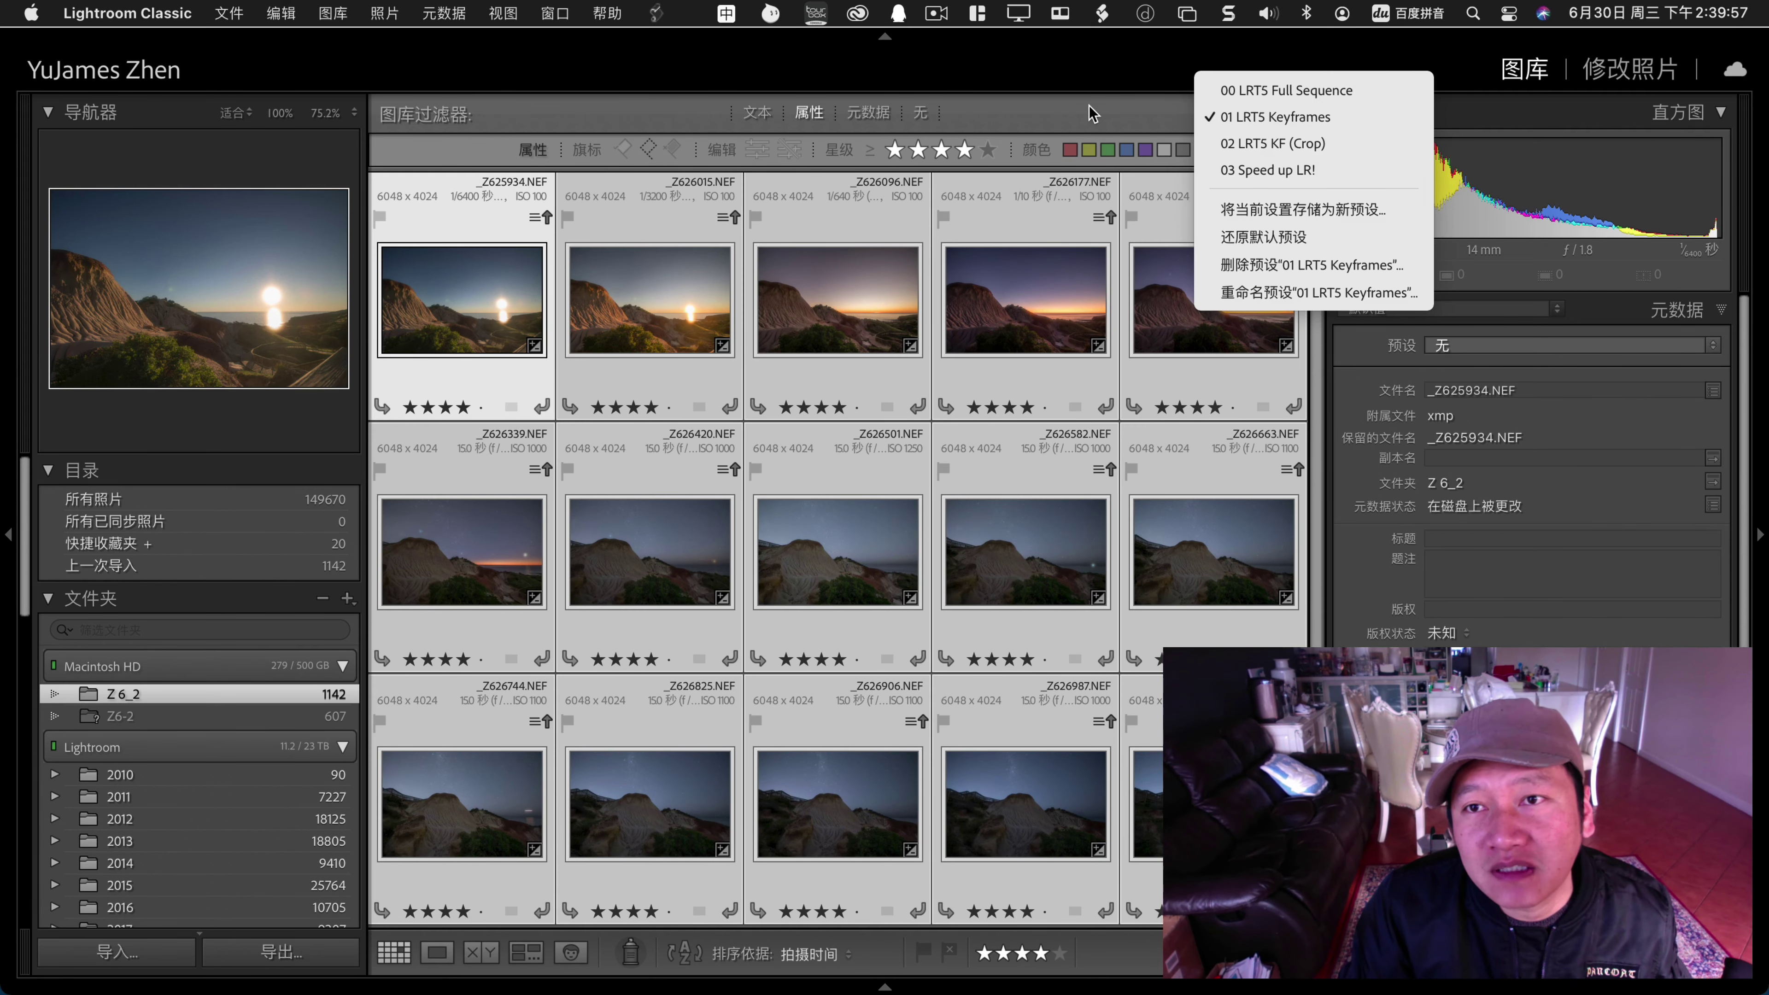
left_click(1230, 97)
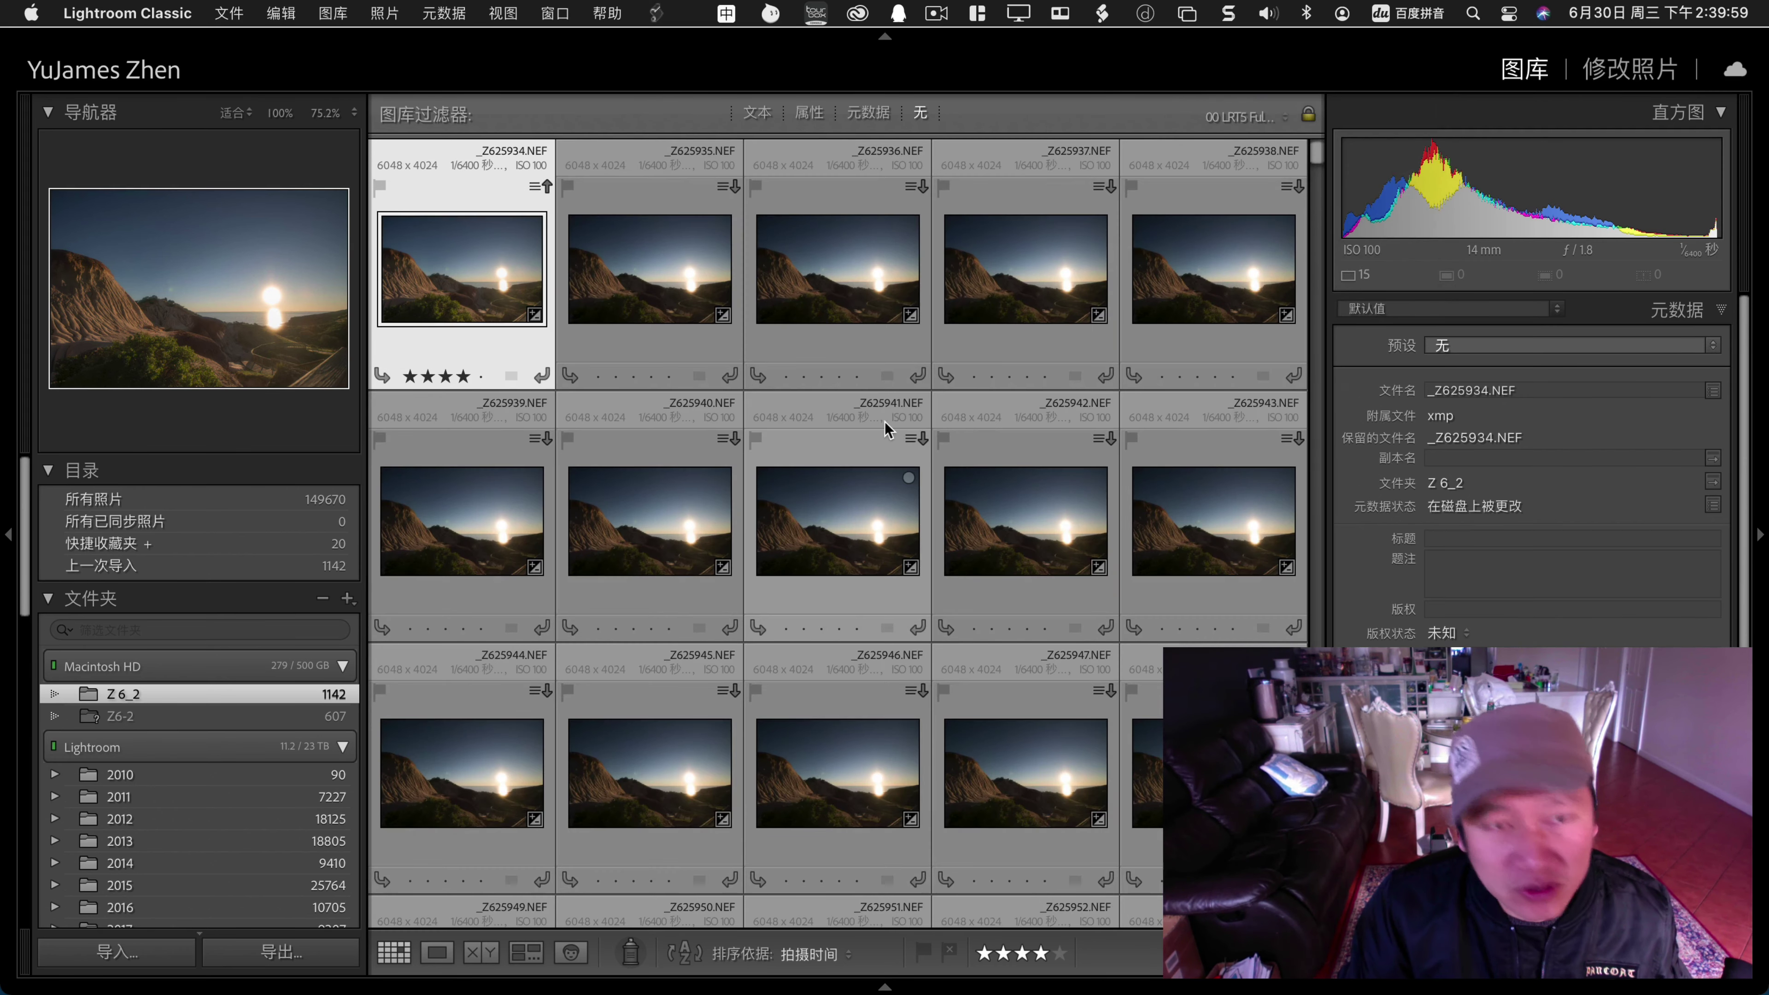
key("super+a")
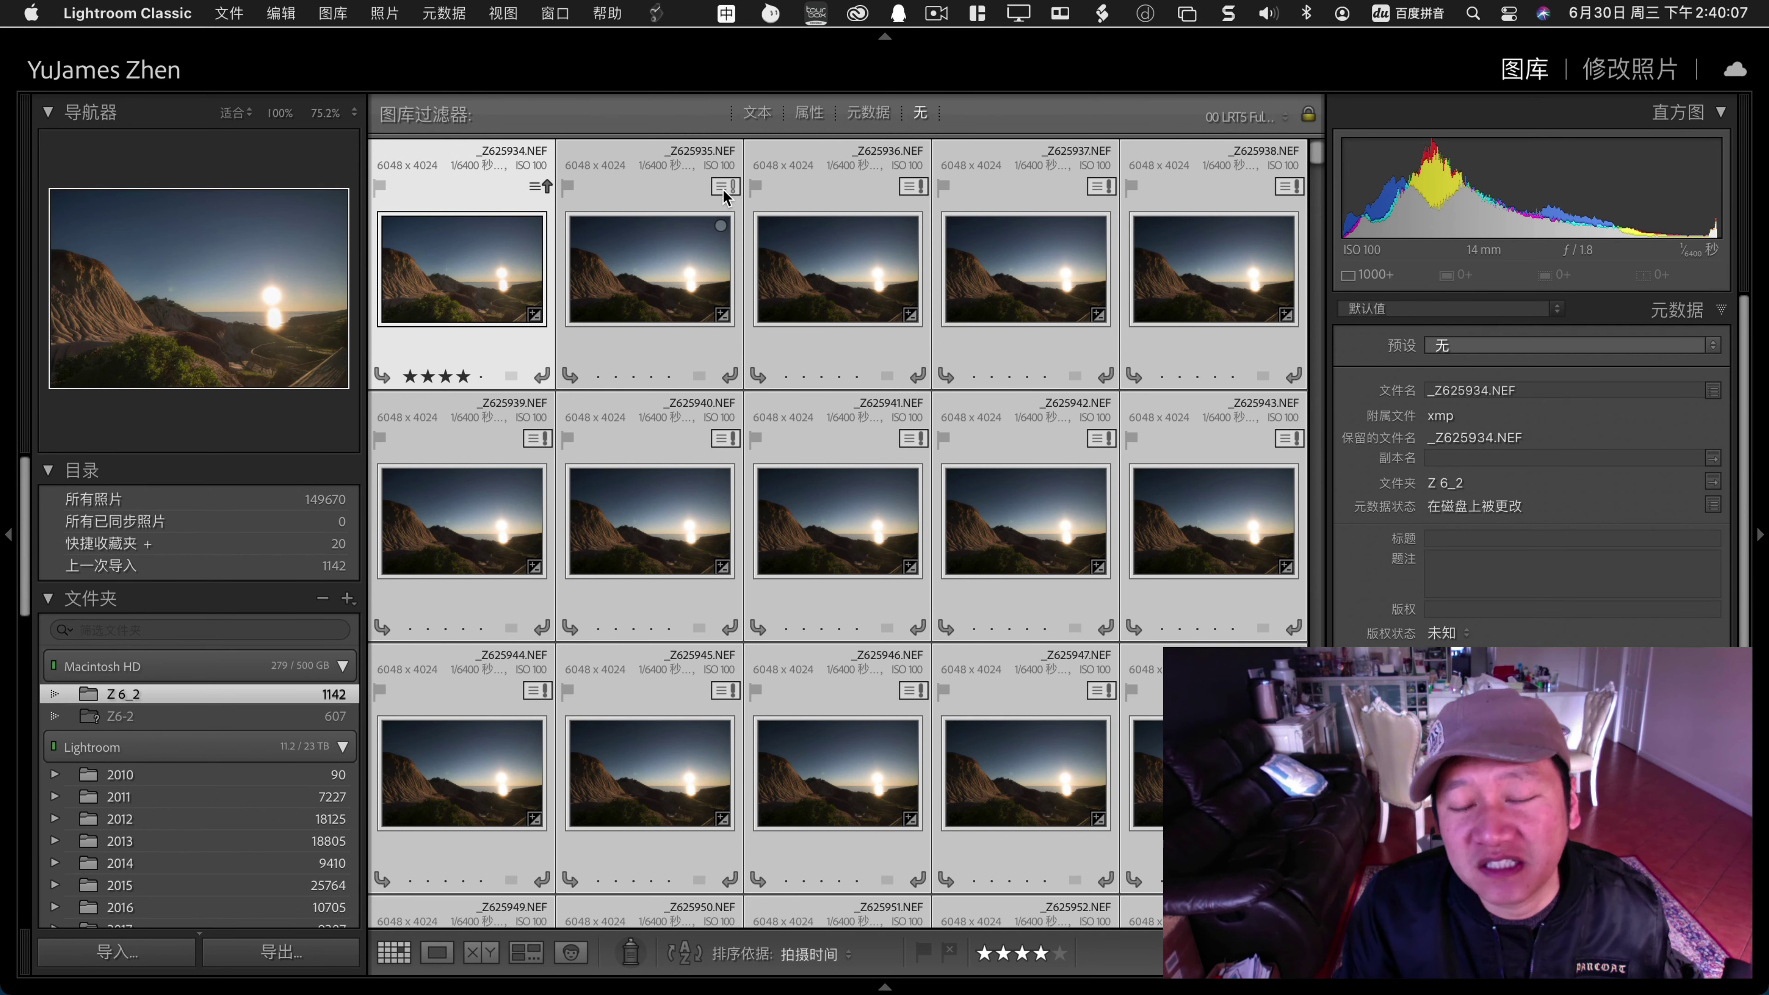
Read metadata from files for all 1142 selected frames.
left_click(341, 21)
mouse_move(444, 12)
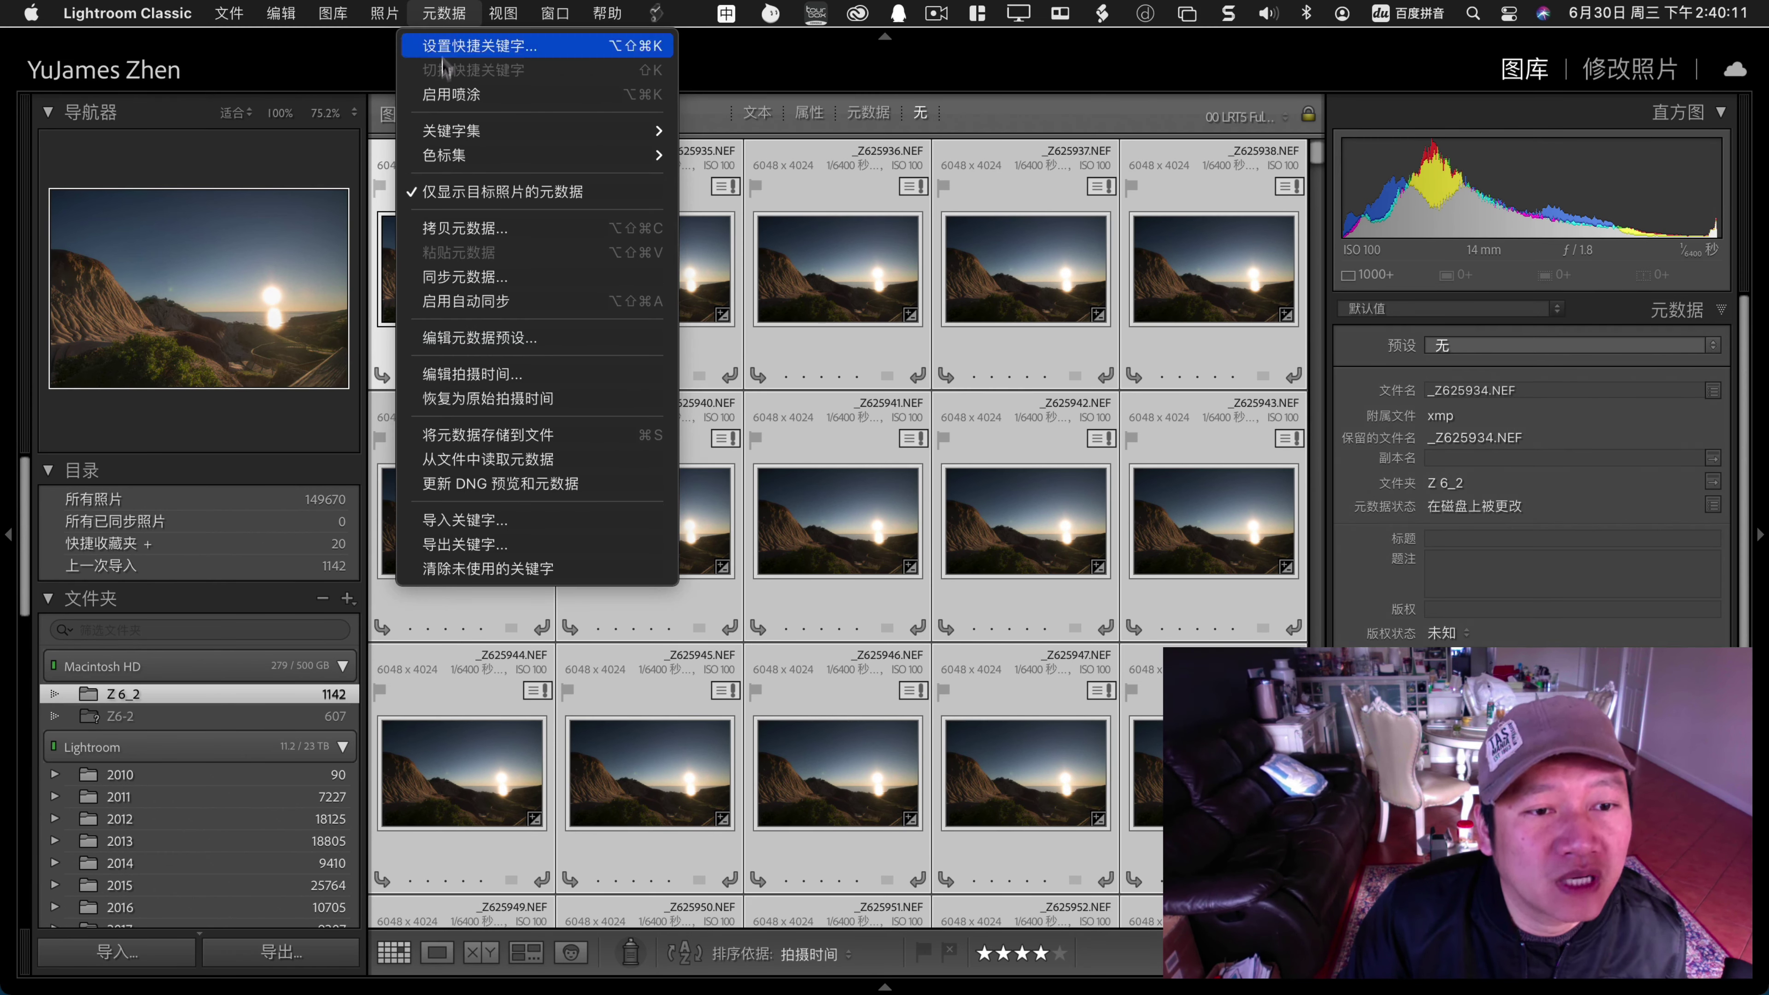
left_click(540, 459)
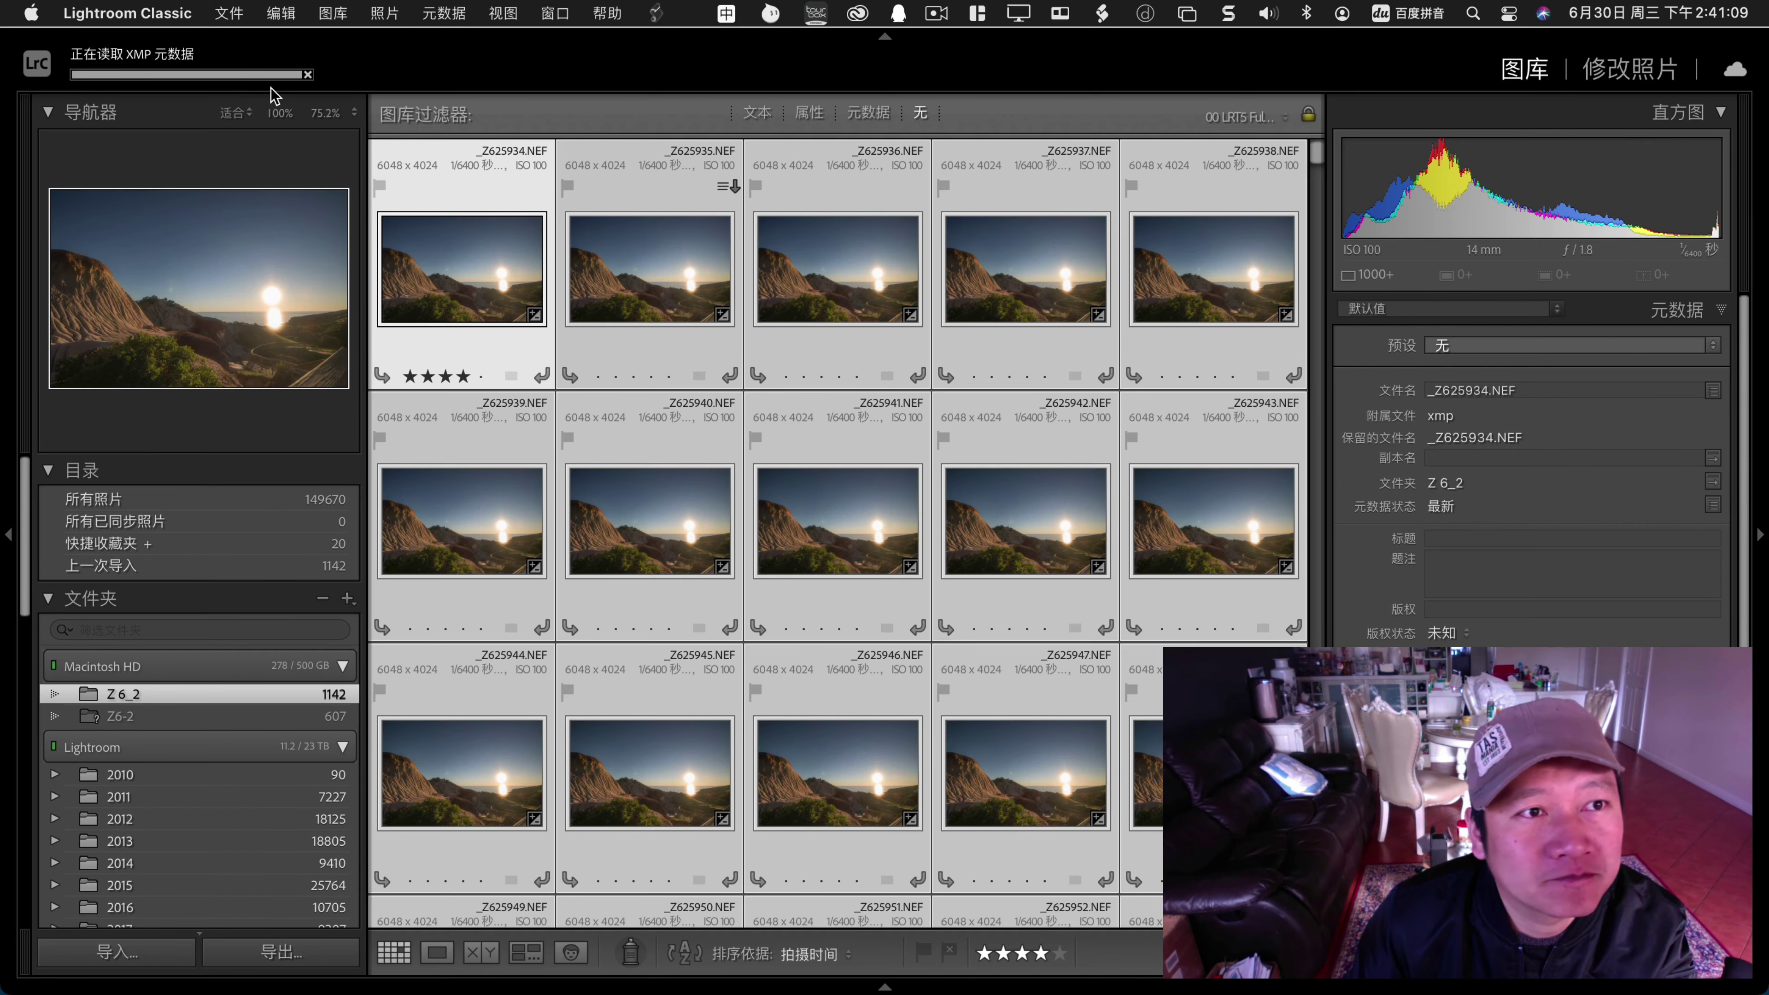
Inspect the edits on frames _Z626011, _Z626012 and _Z626013.
scroll(747, 355, "down", 3)
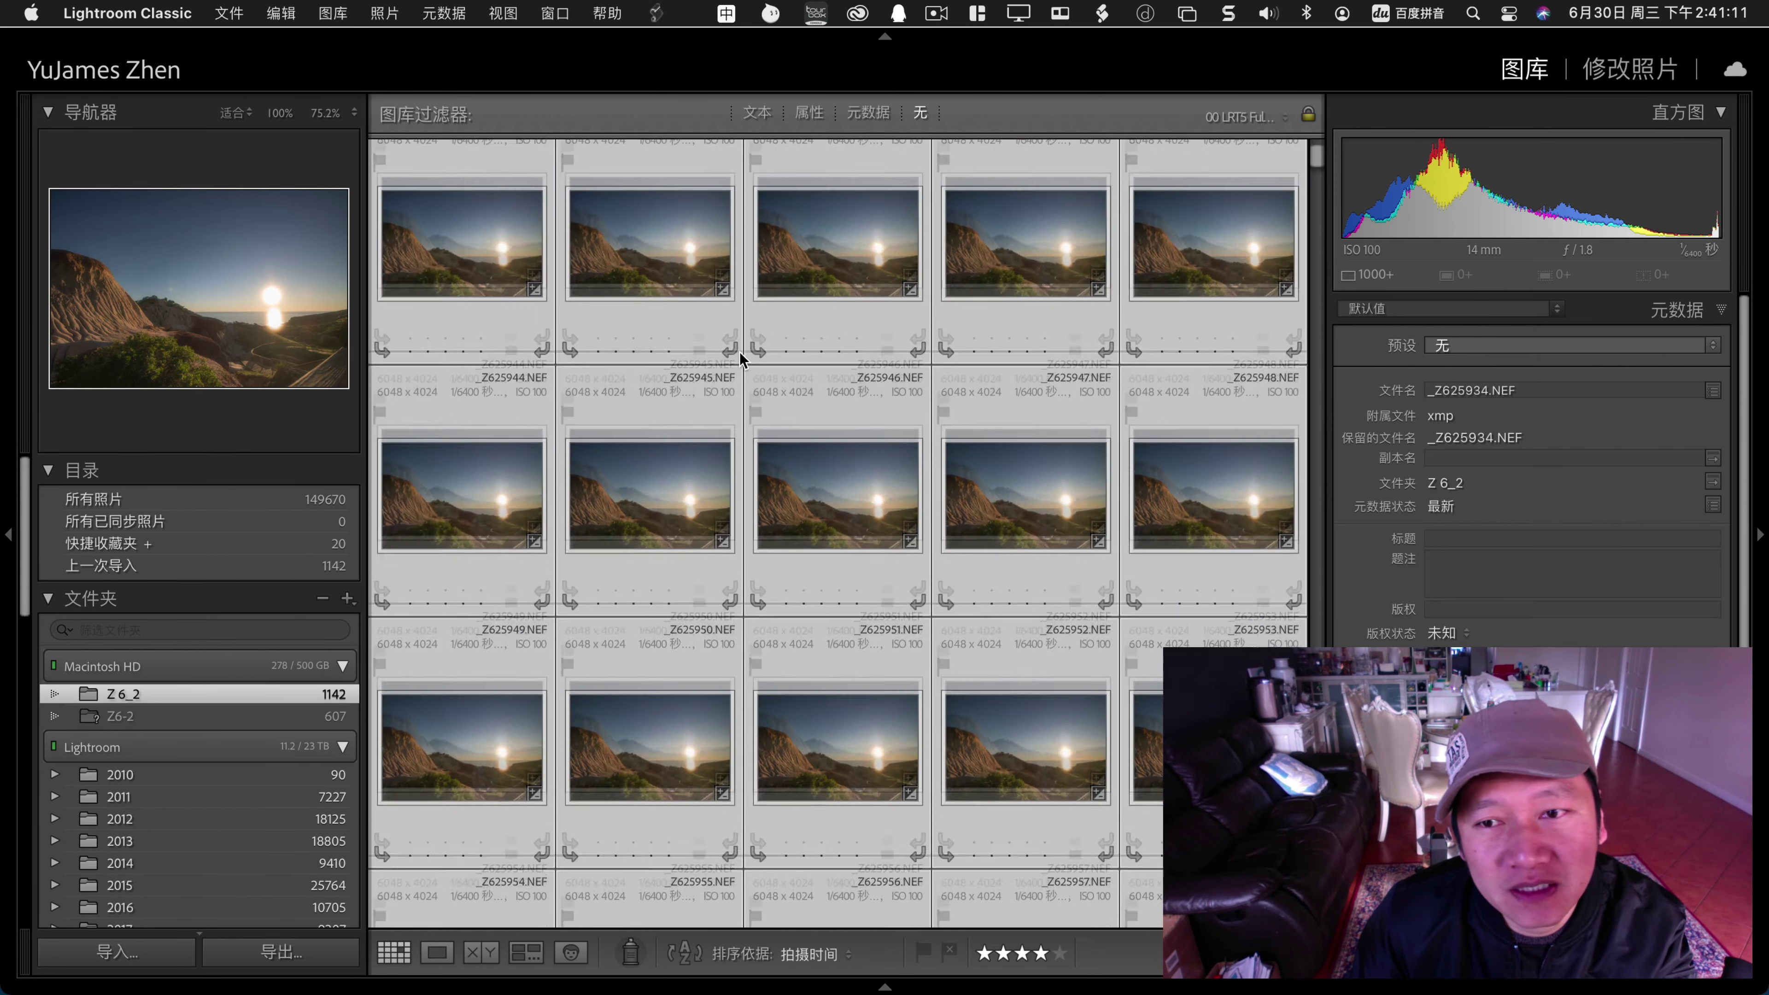
scroll(746, 357, "down", 3)
scroll(742, 359, "down", 3)
scroll(740, 361, "down", 3)
scroll(767, 365, "down", 10)
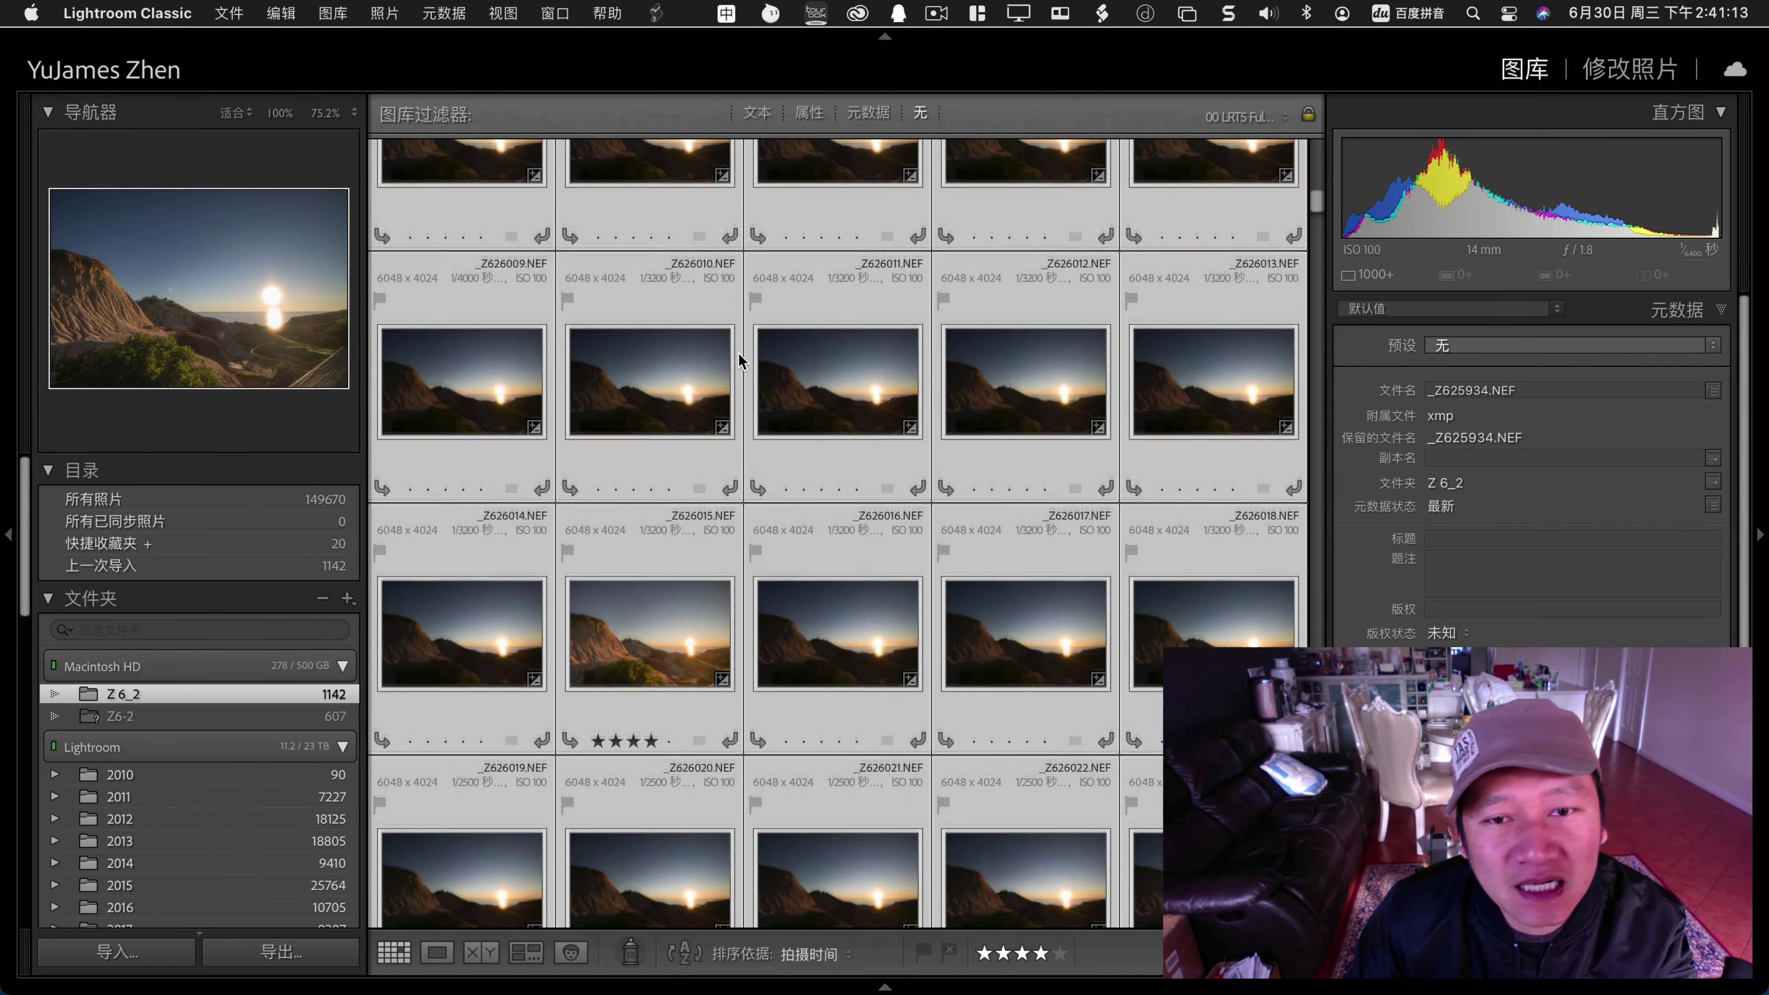
left_click(796, 373)
scroll(794, 373, "down", 3)
scroll(794, 374, "up", 5)
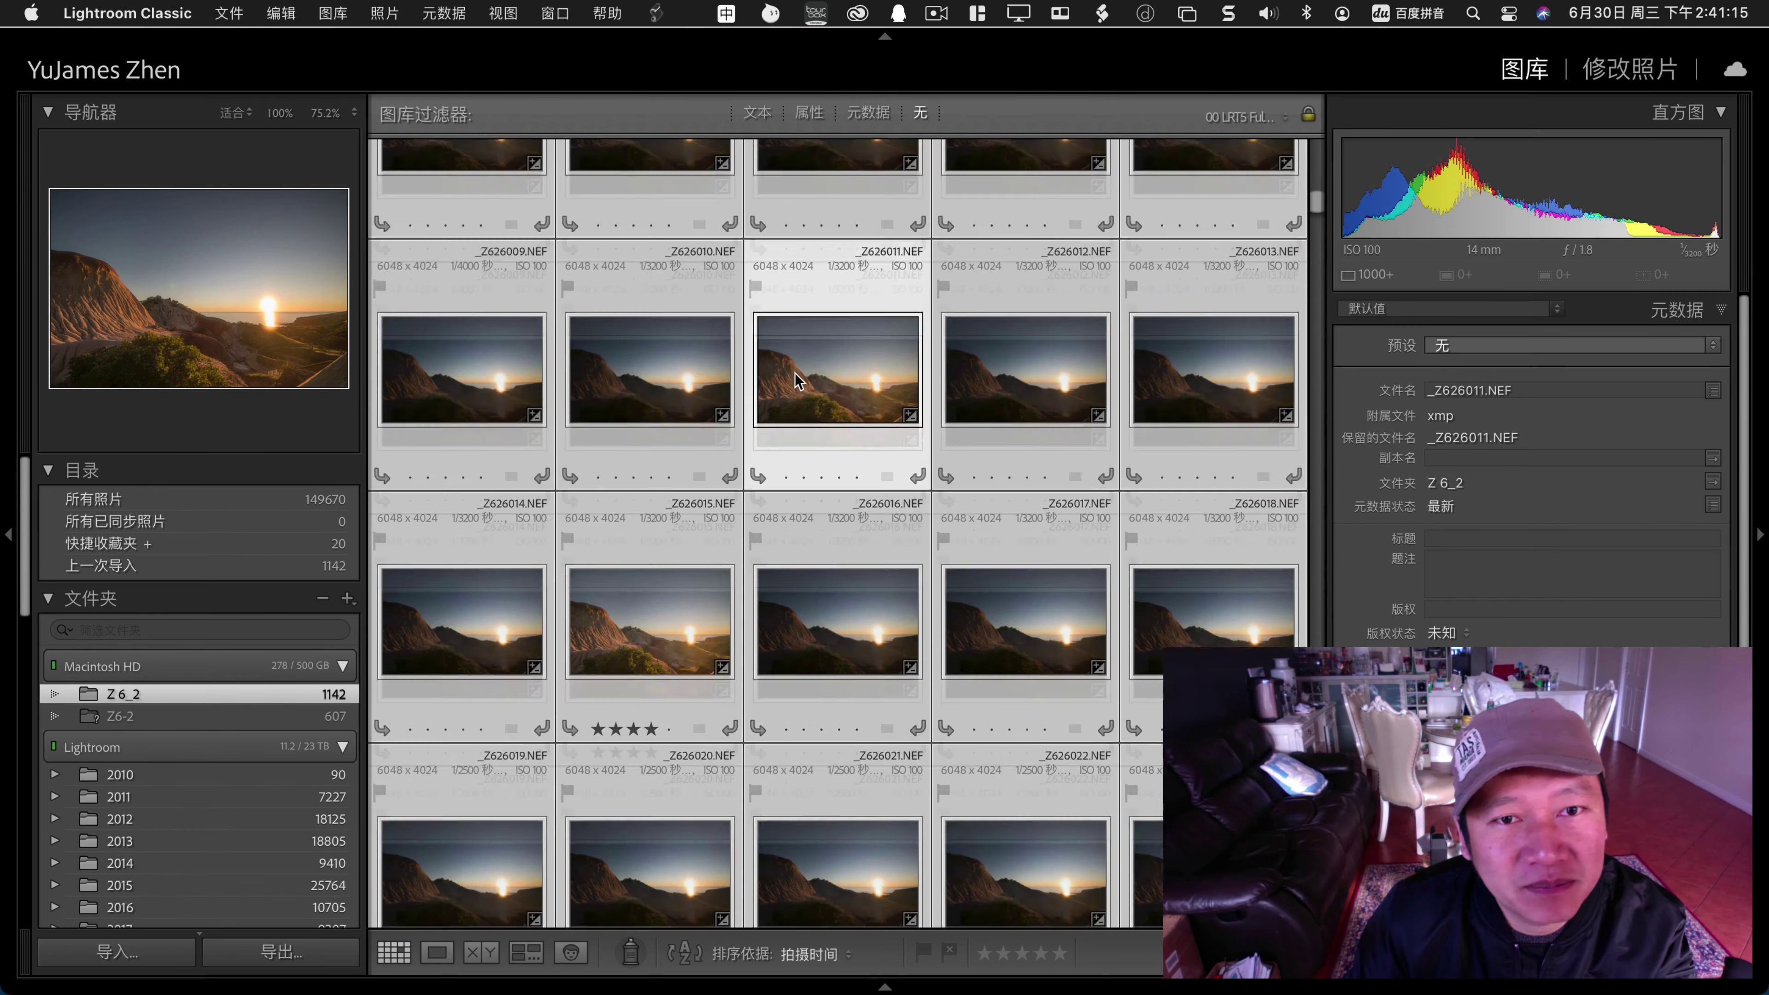
left_click(1041, 533)
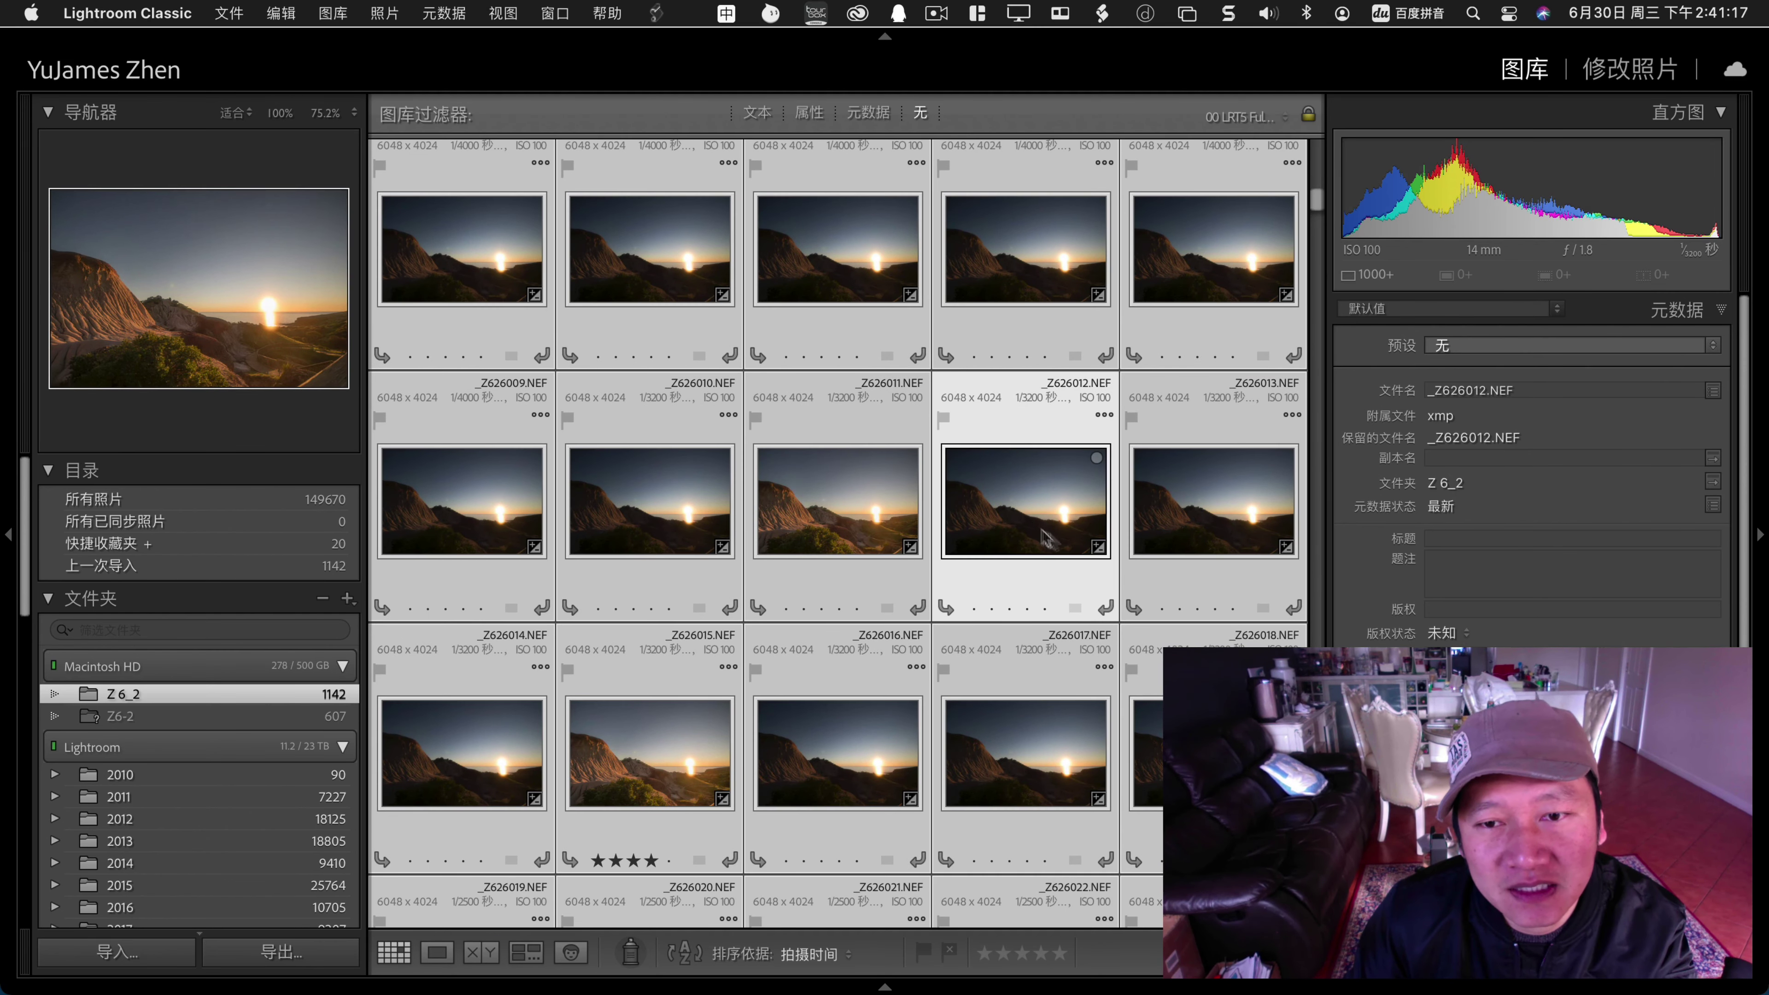
left_click(1177, 526)
Further down the grid, check the edits on frames _Z626151, _Z626152 and _Z626153.
scroll(1142, 529, "up", 5)
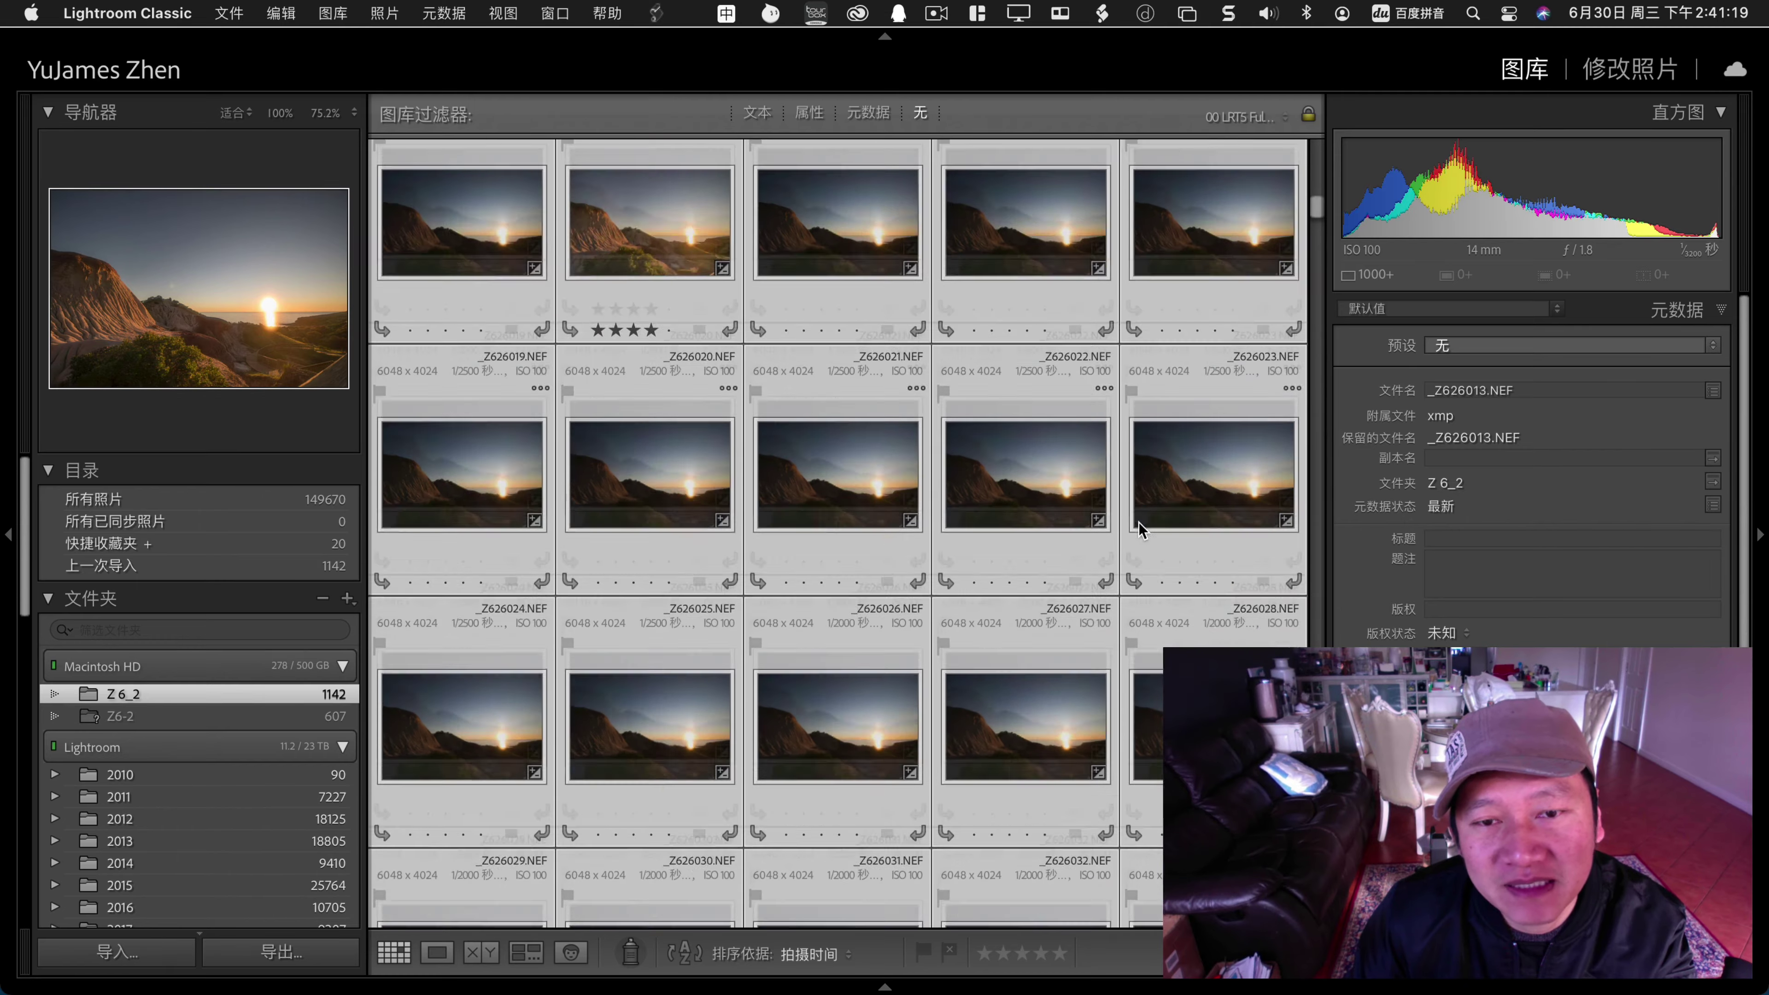
scroll(1142, 529, "up", 5)
scroll(1142, 530, "up", 5)
scroll(1142, 526, "up", 5)
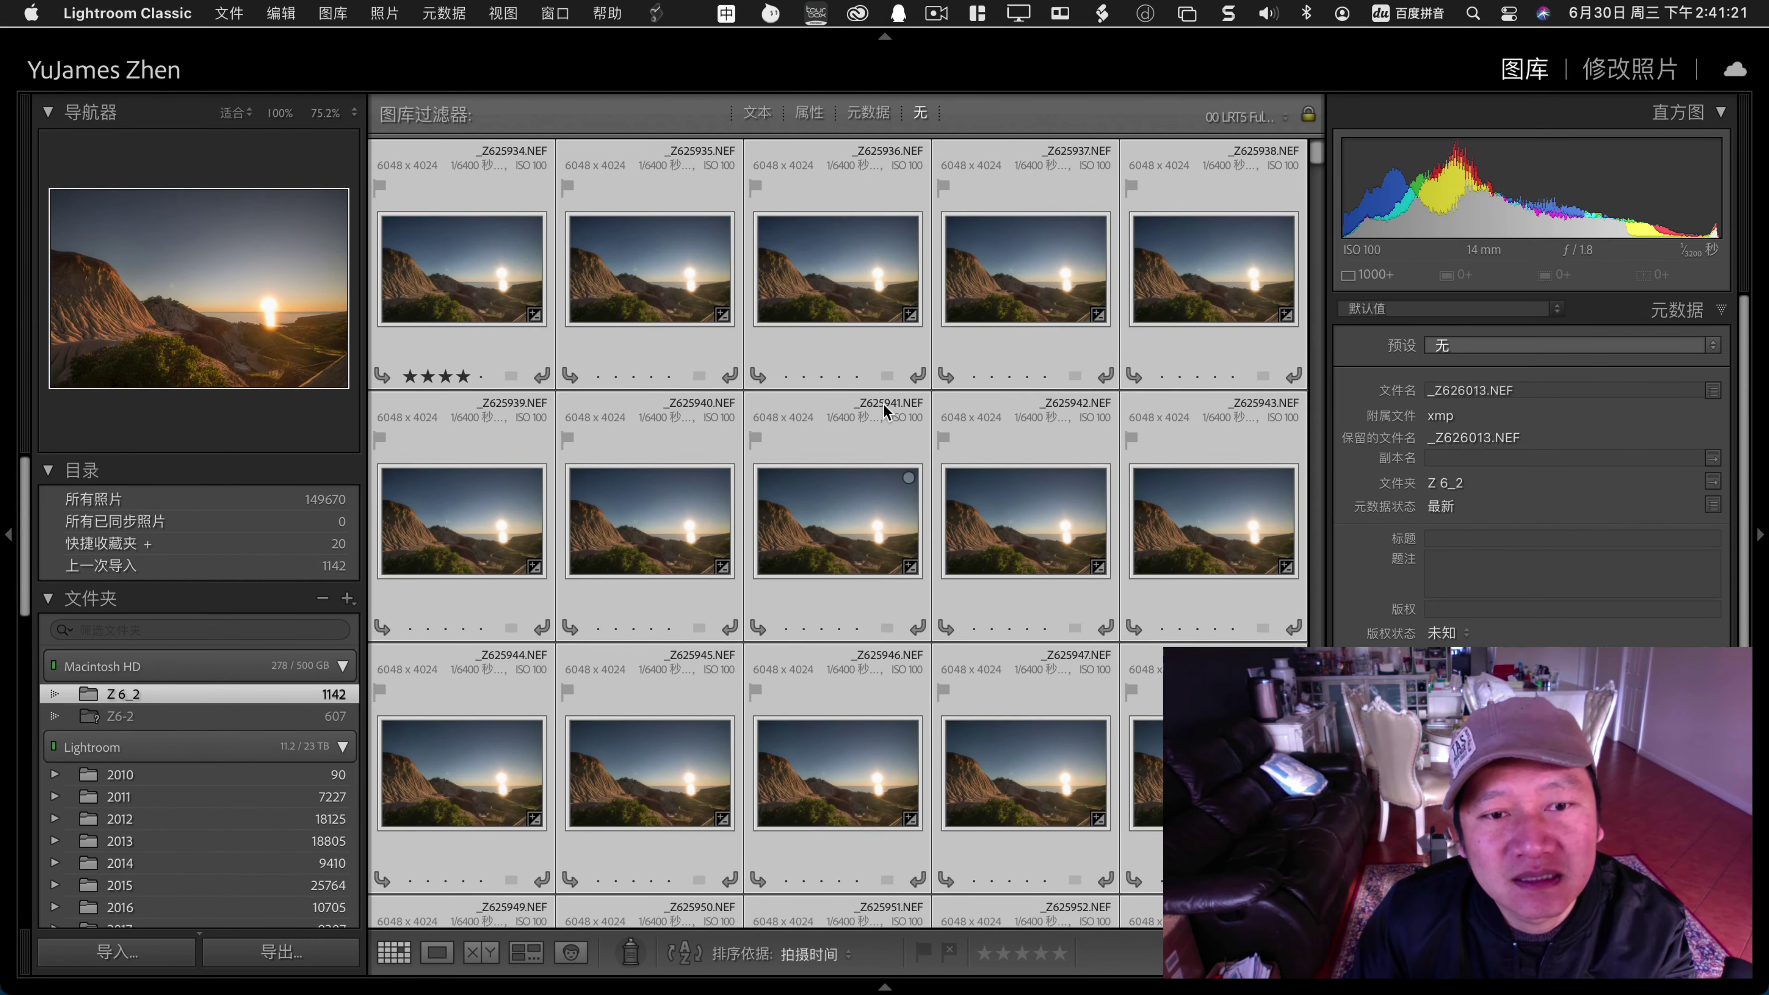
scroll(883, 404, "down", 5)
scroll(883, 408, "down", 5)
scroll(883, 408, "down", 5)
scroll(884, 410, "down", 5)
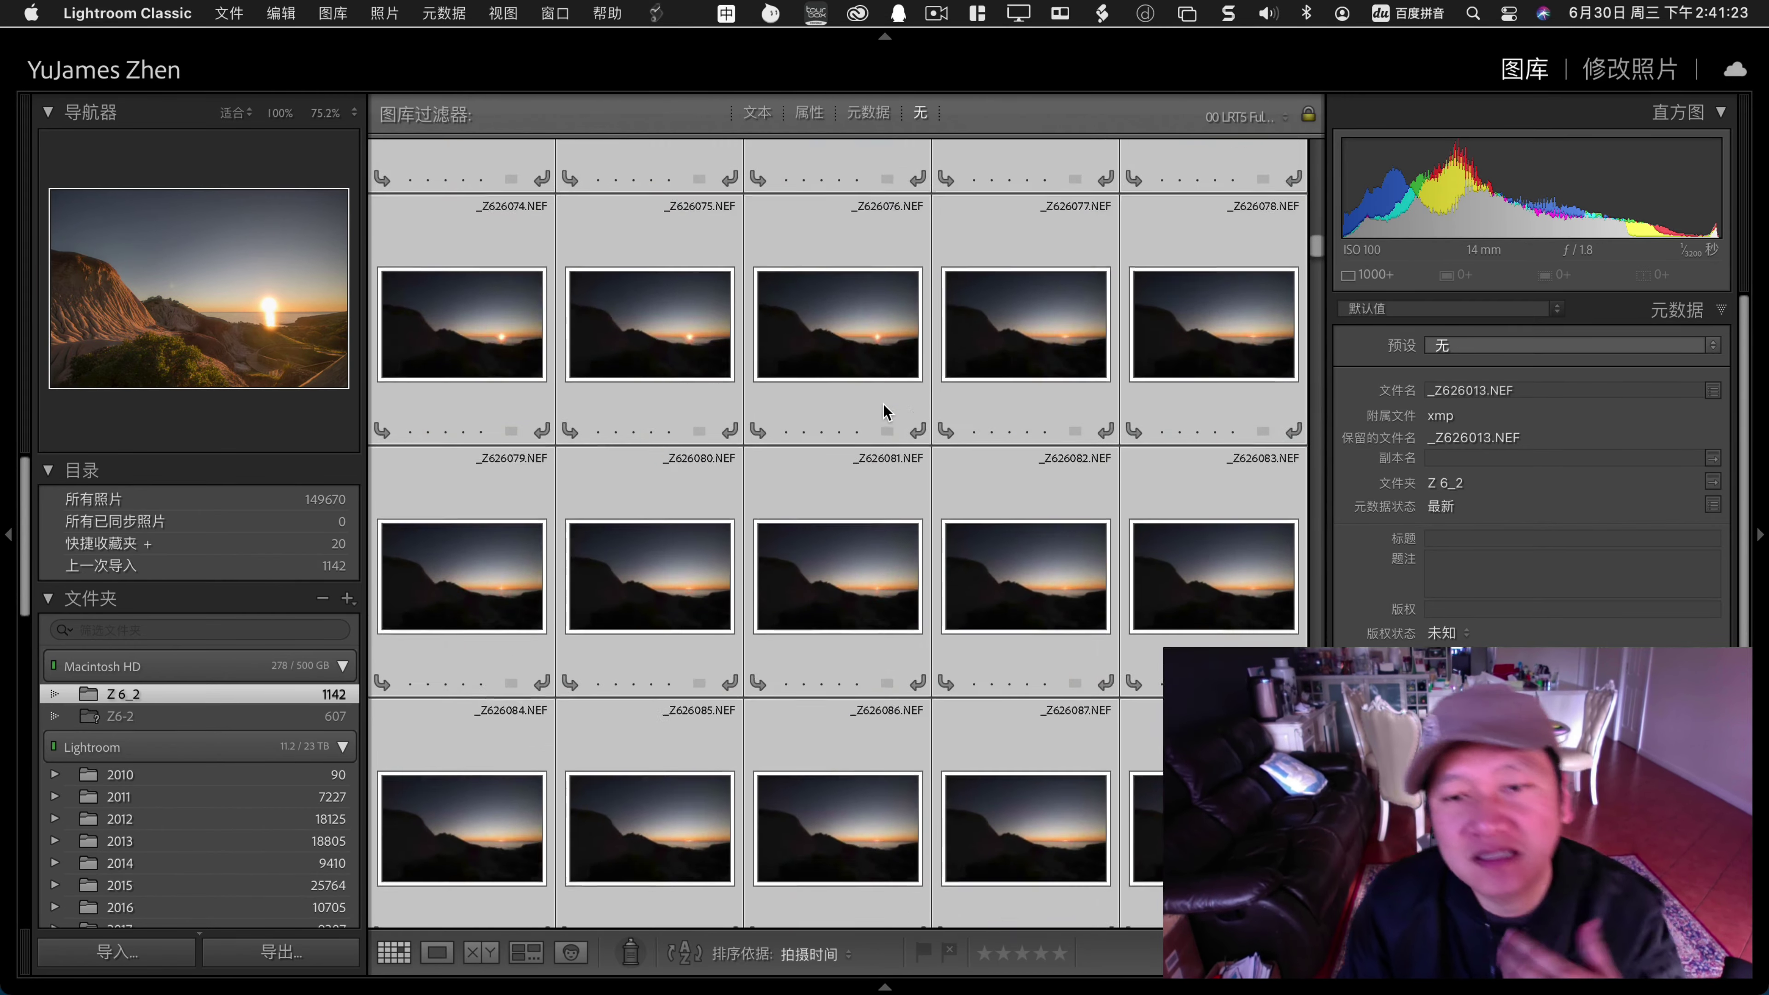
scroll(883, 404, "down", 3)
scroll(883, 404, "down", 4)
scroll(883, 404, "down", 3)
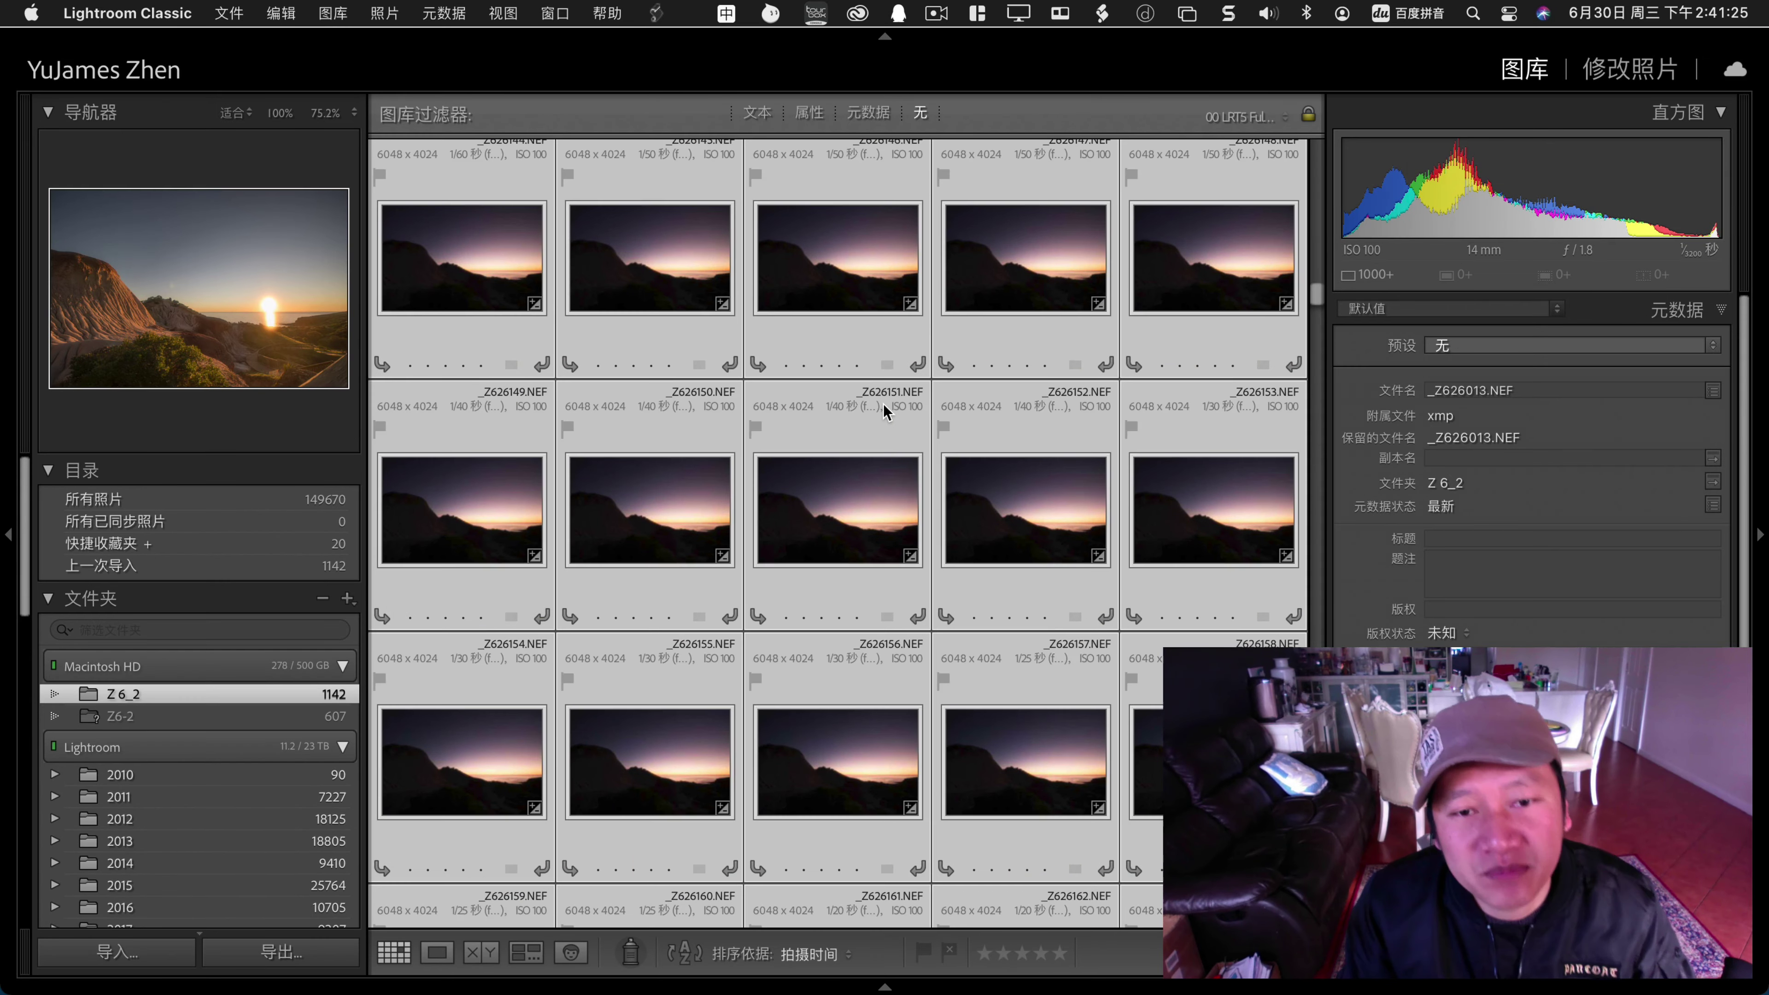
left_click(872, 501)
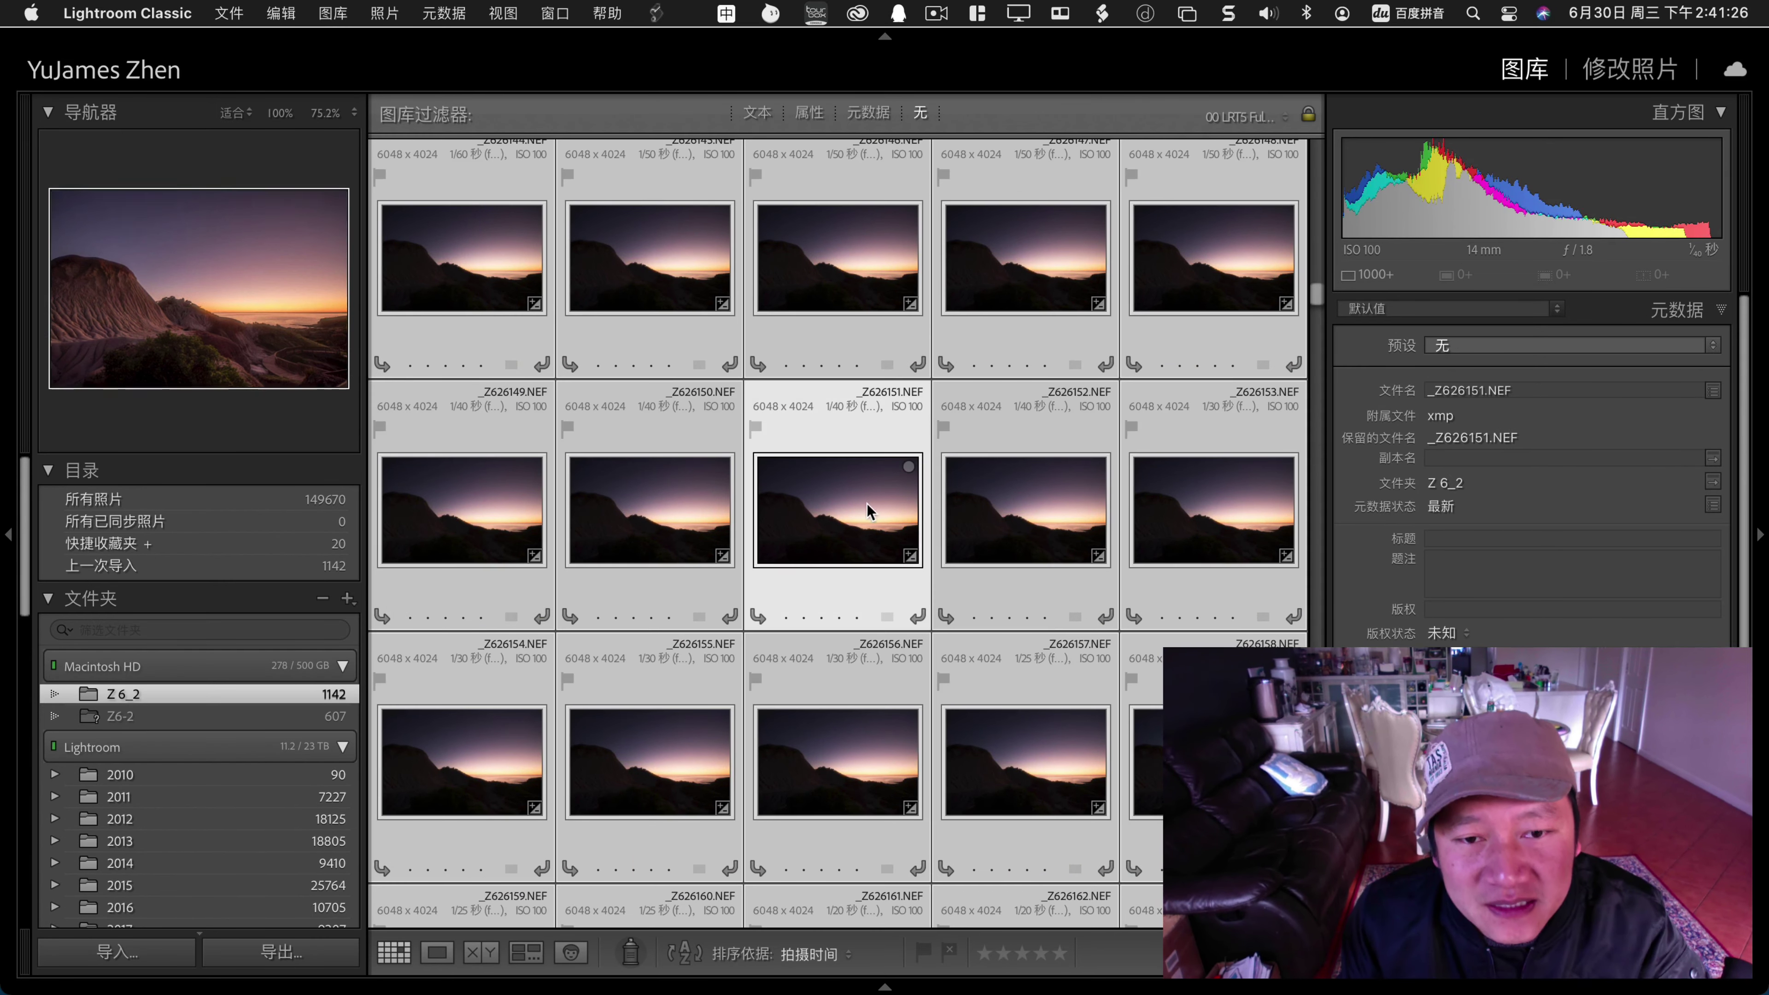
left_click(1035, 522)
left_click(1187, 529)
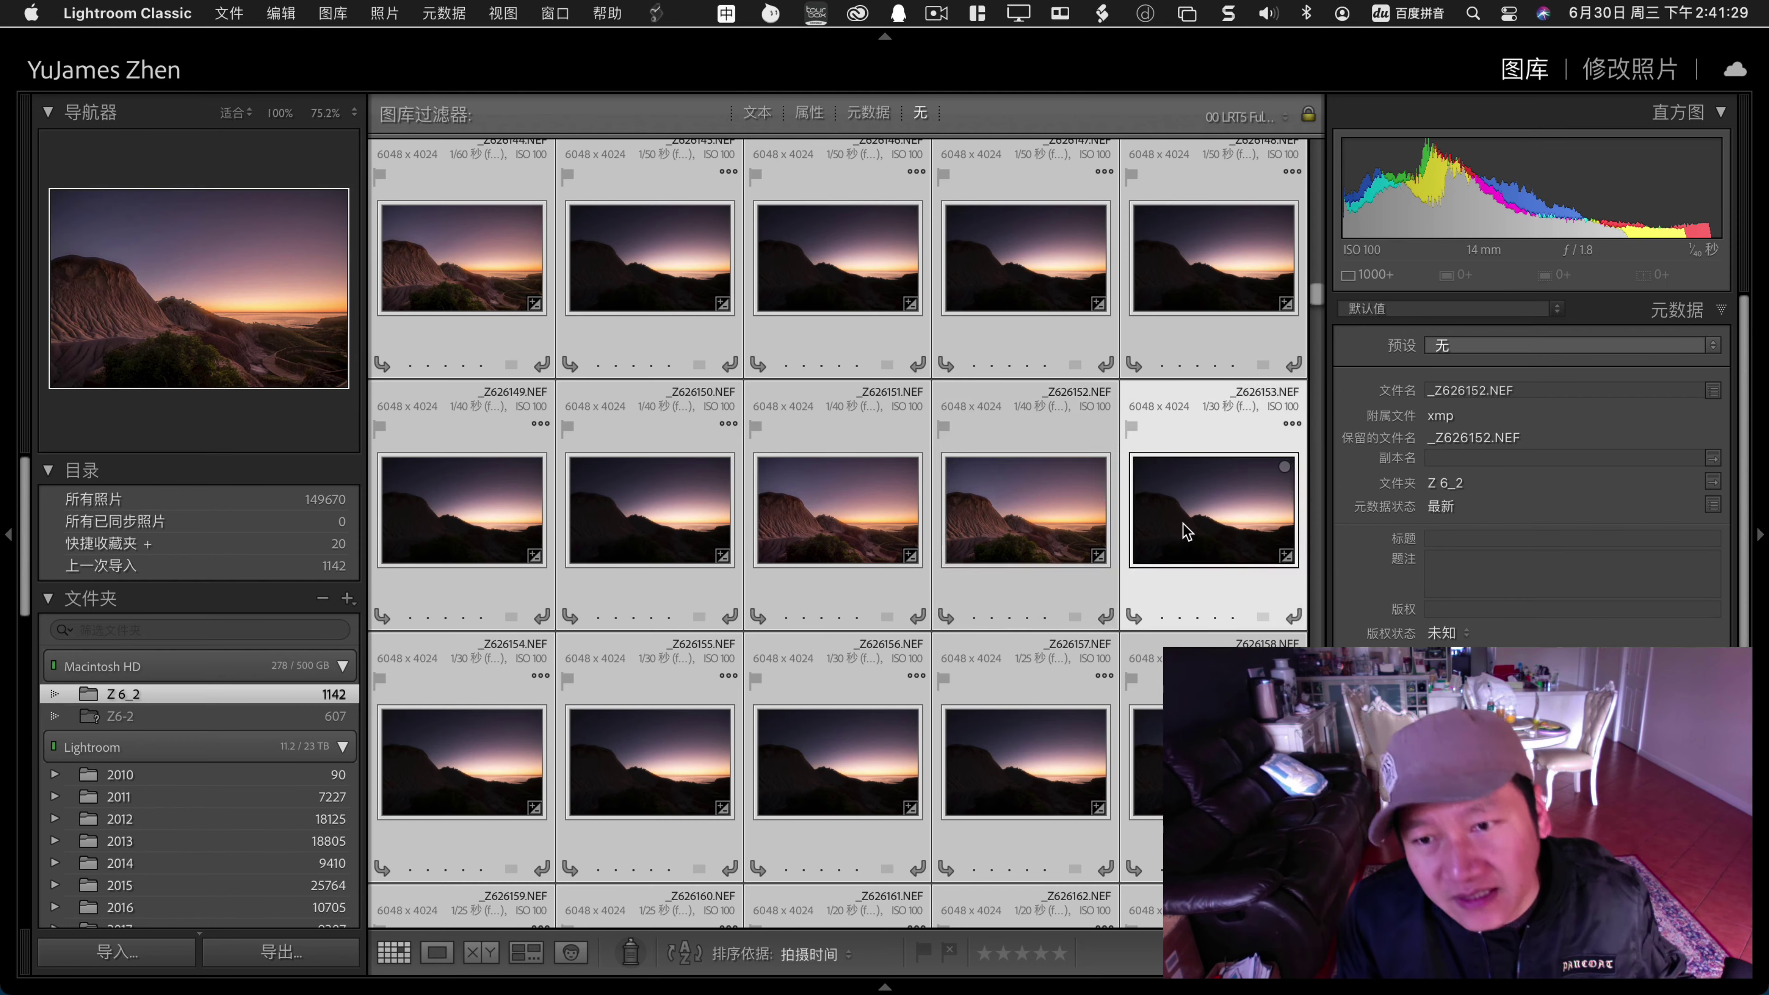
Shrink the thumbnails and collapse both left and right side panels to widen the grid.
scroll(1184, 523, "down", 1)
scroll(1184, 522, "down", 2)
scroll(1182, 523, "down", 2)
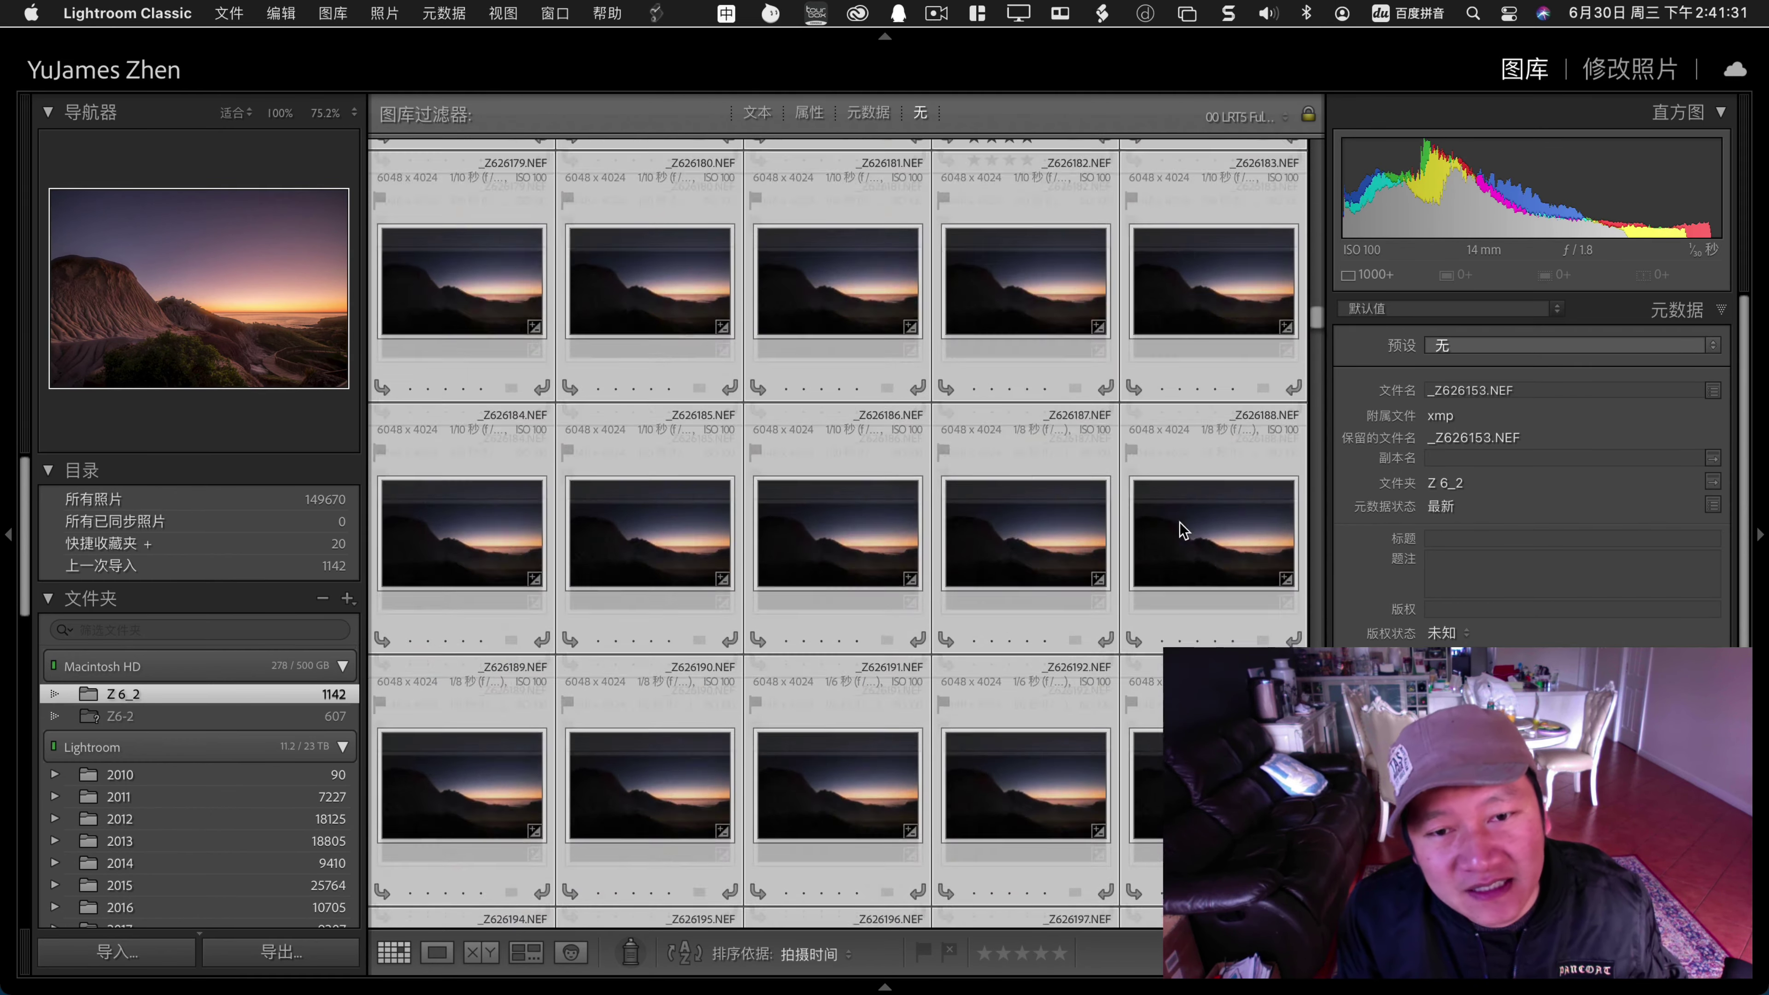
scroll(1179, 522, "down", 2)
scroll(1178, 523, "down", 2)
scroll(1179, 522, "down", 1)
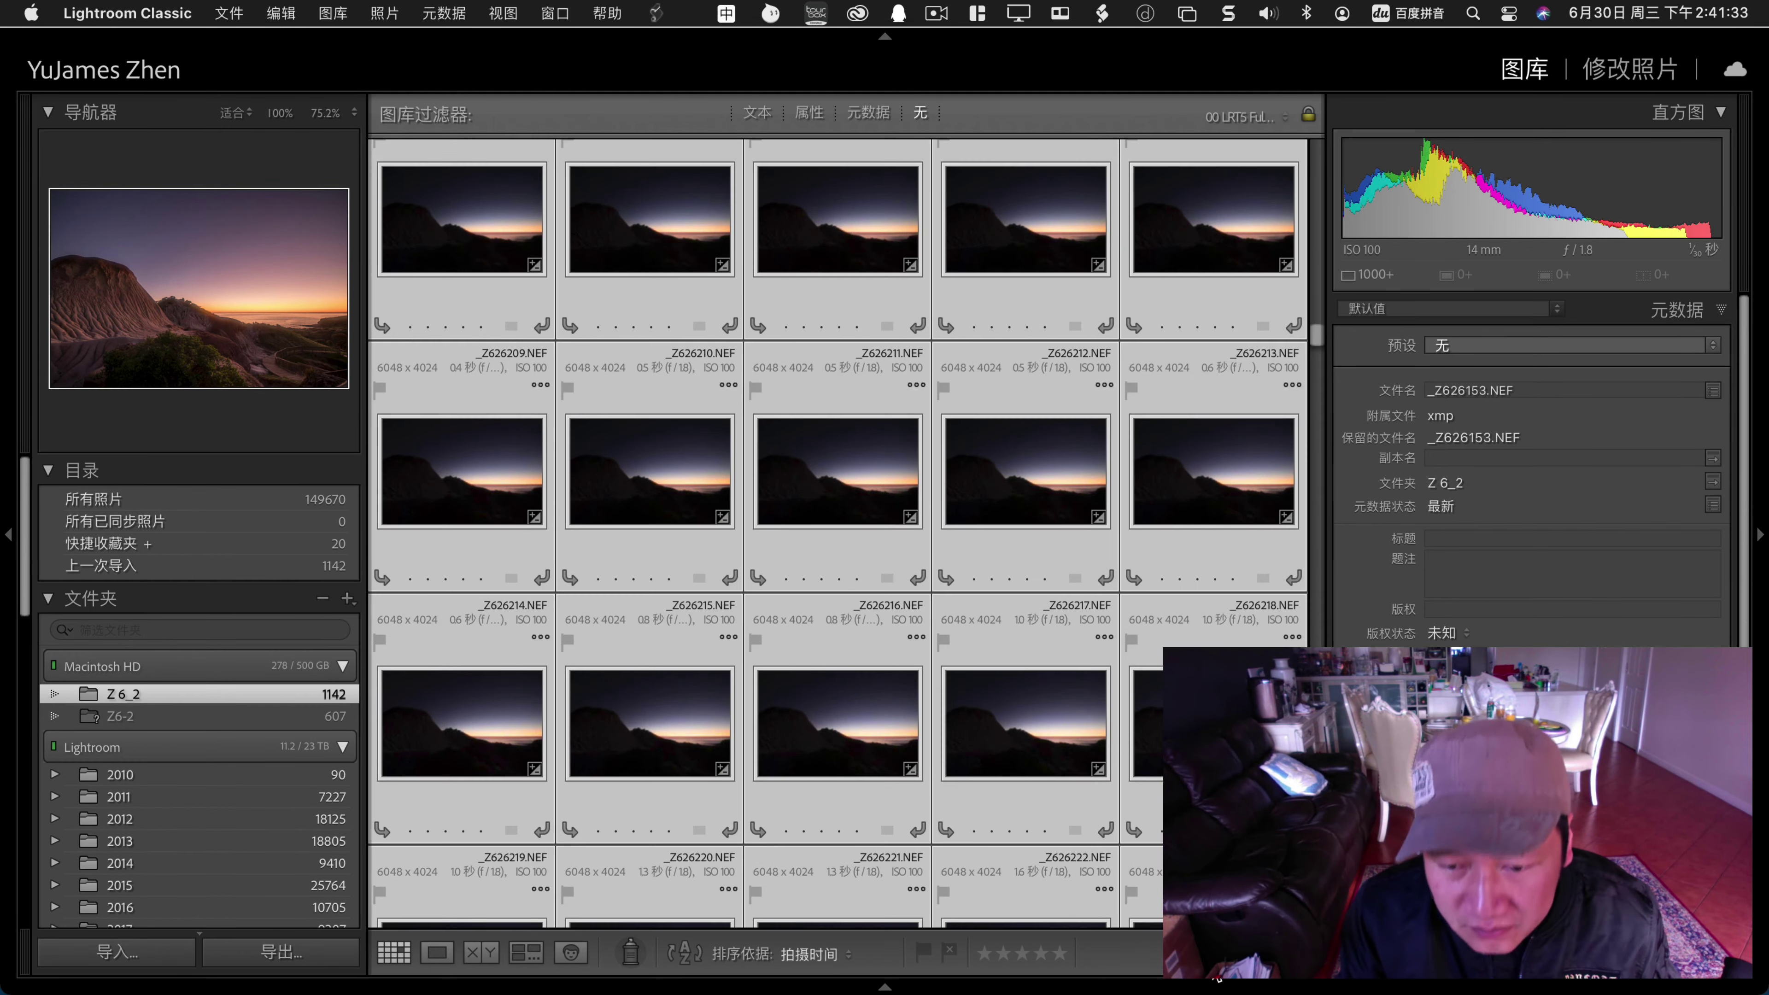
key("minus")
key("minus")
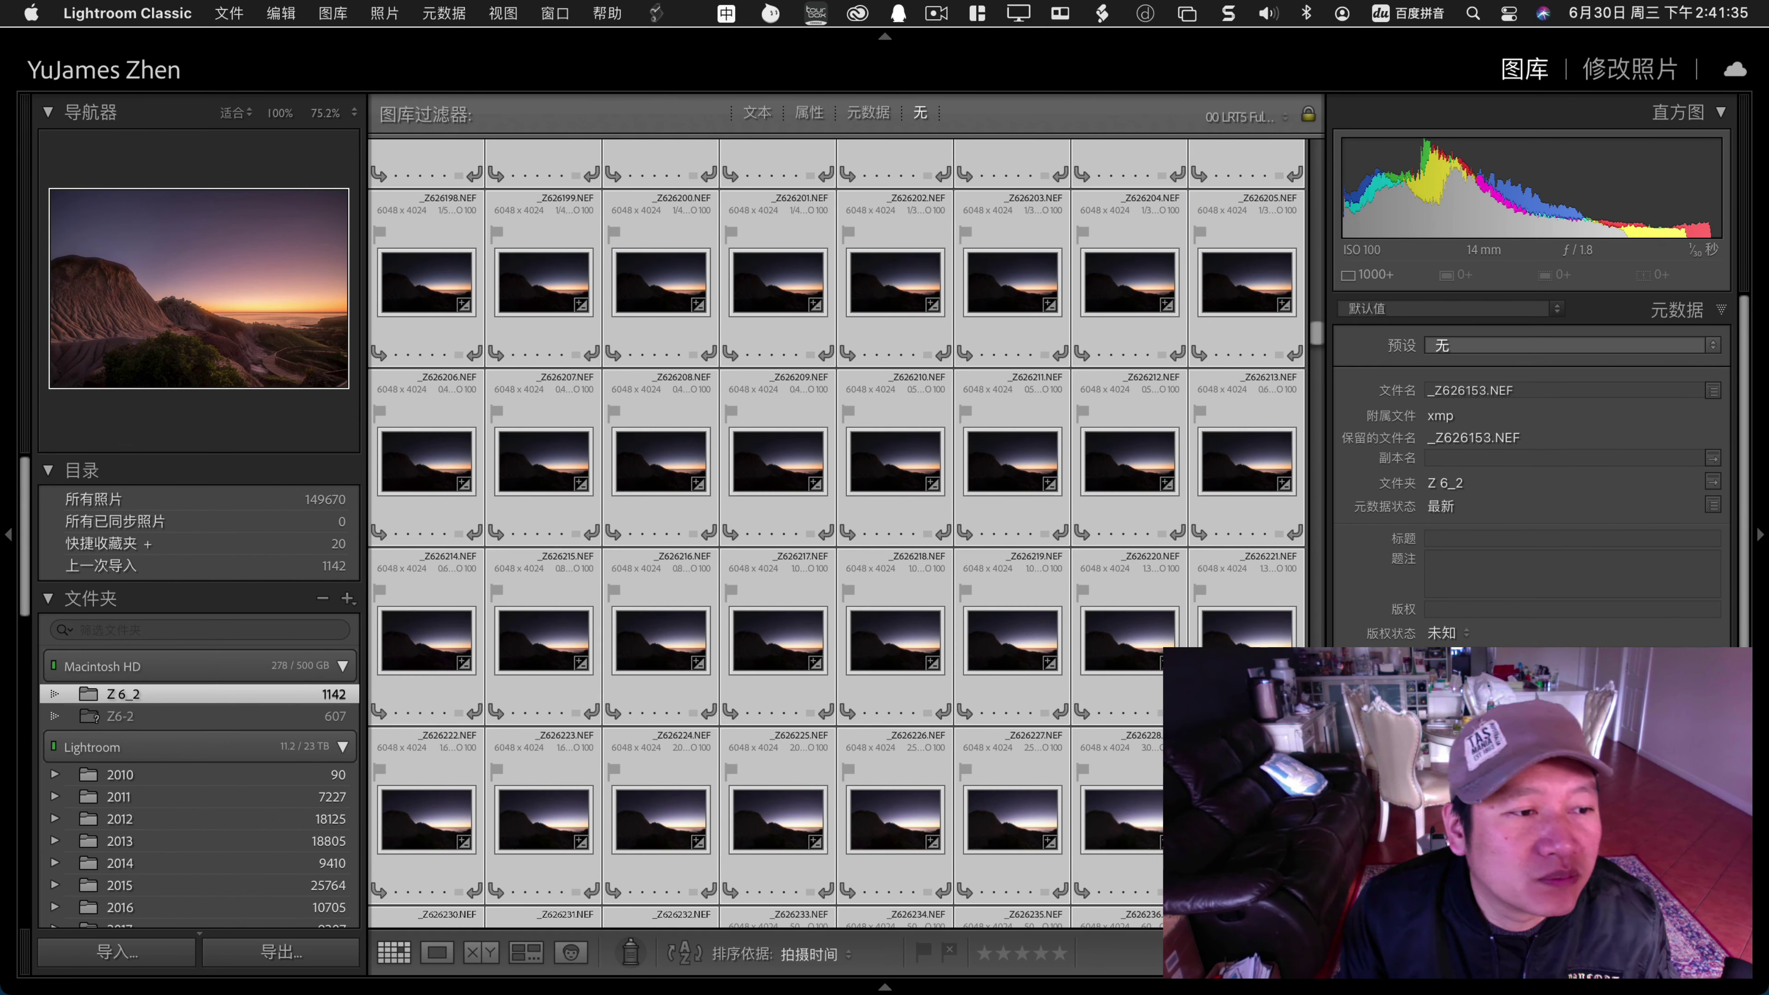
left_click(7, 539)
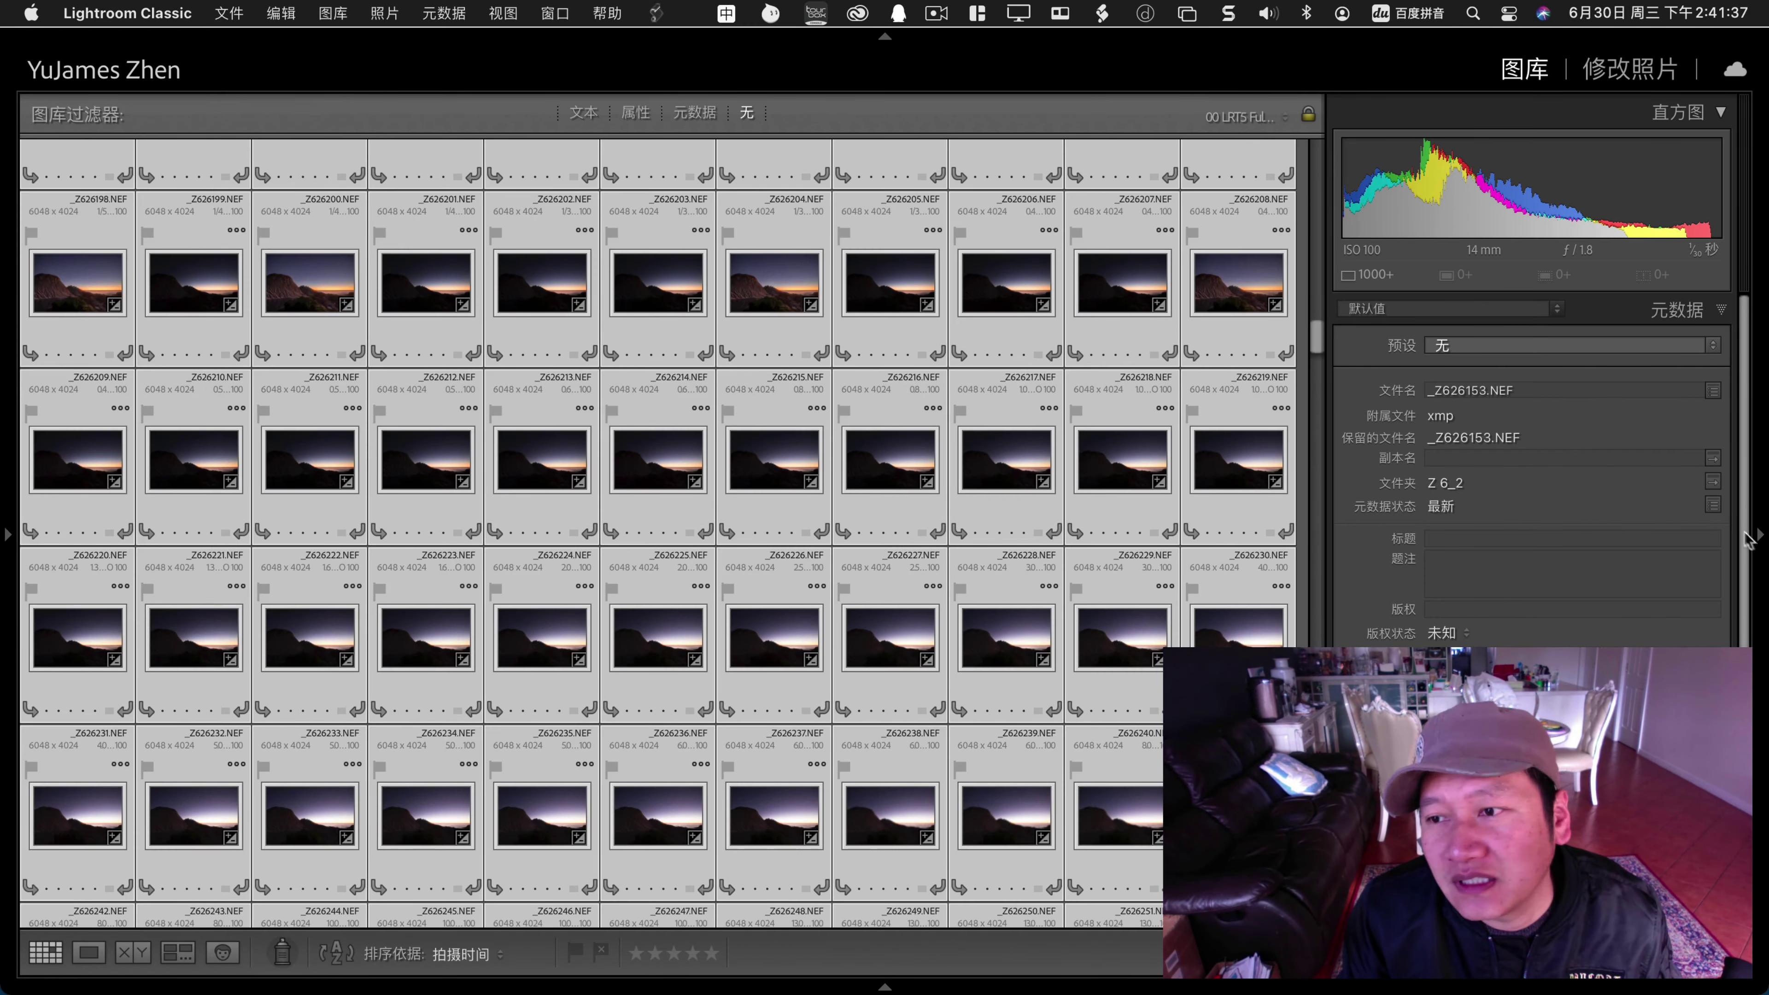
left_click(1759, 538)
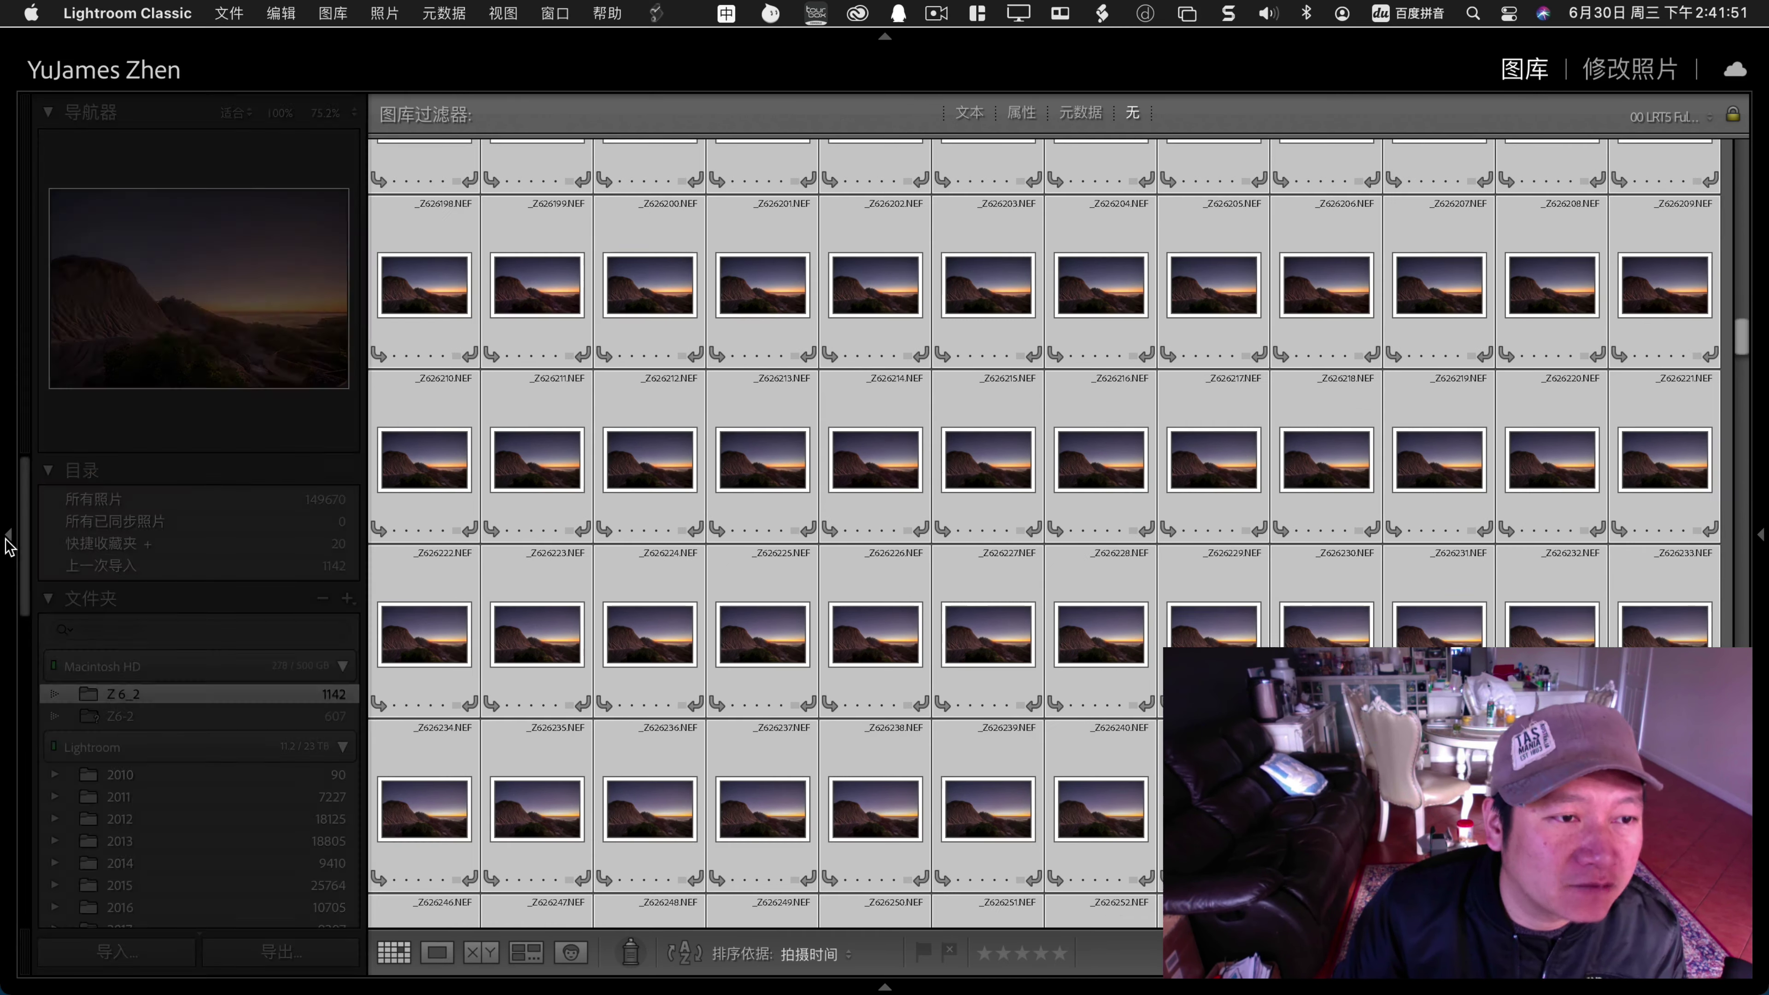
Show the 1142-frame Previous Import collection and try exporting with the LRT (JPG, 4K) preset.
left_click(9, 535)
left_click(243, 566)
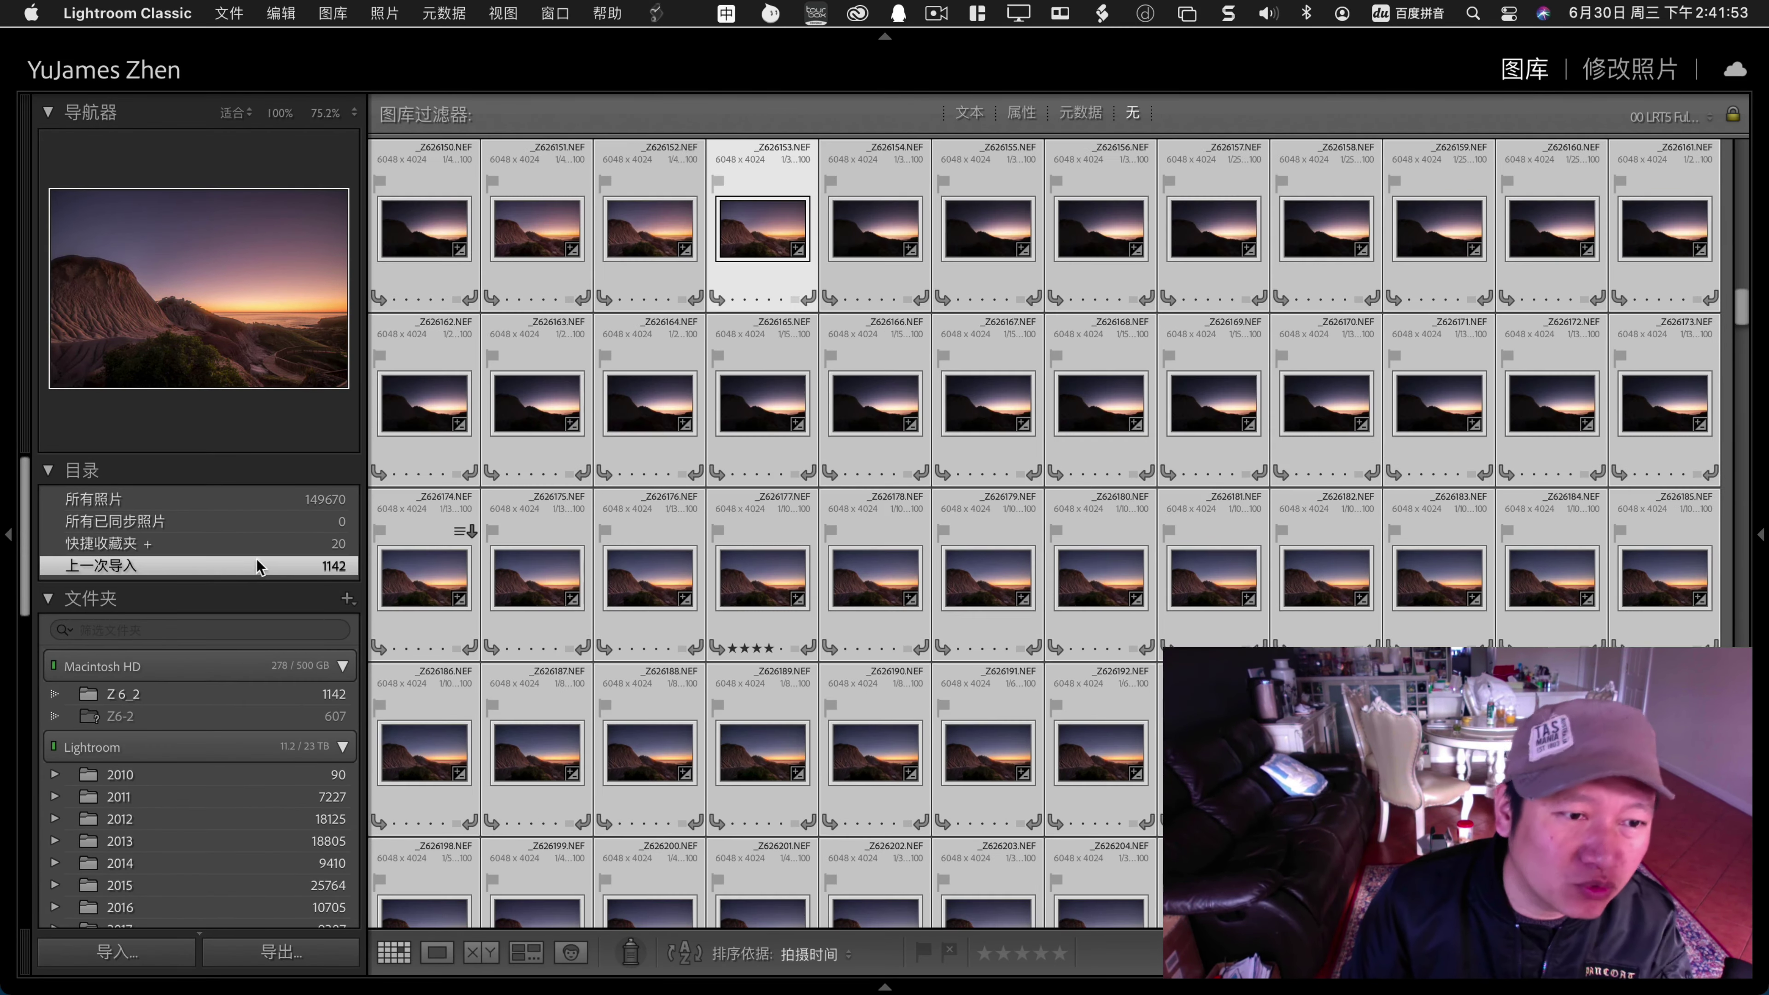
right_click(732, 230)
mouse_move(829, 861)
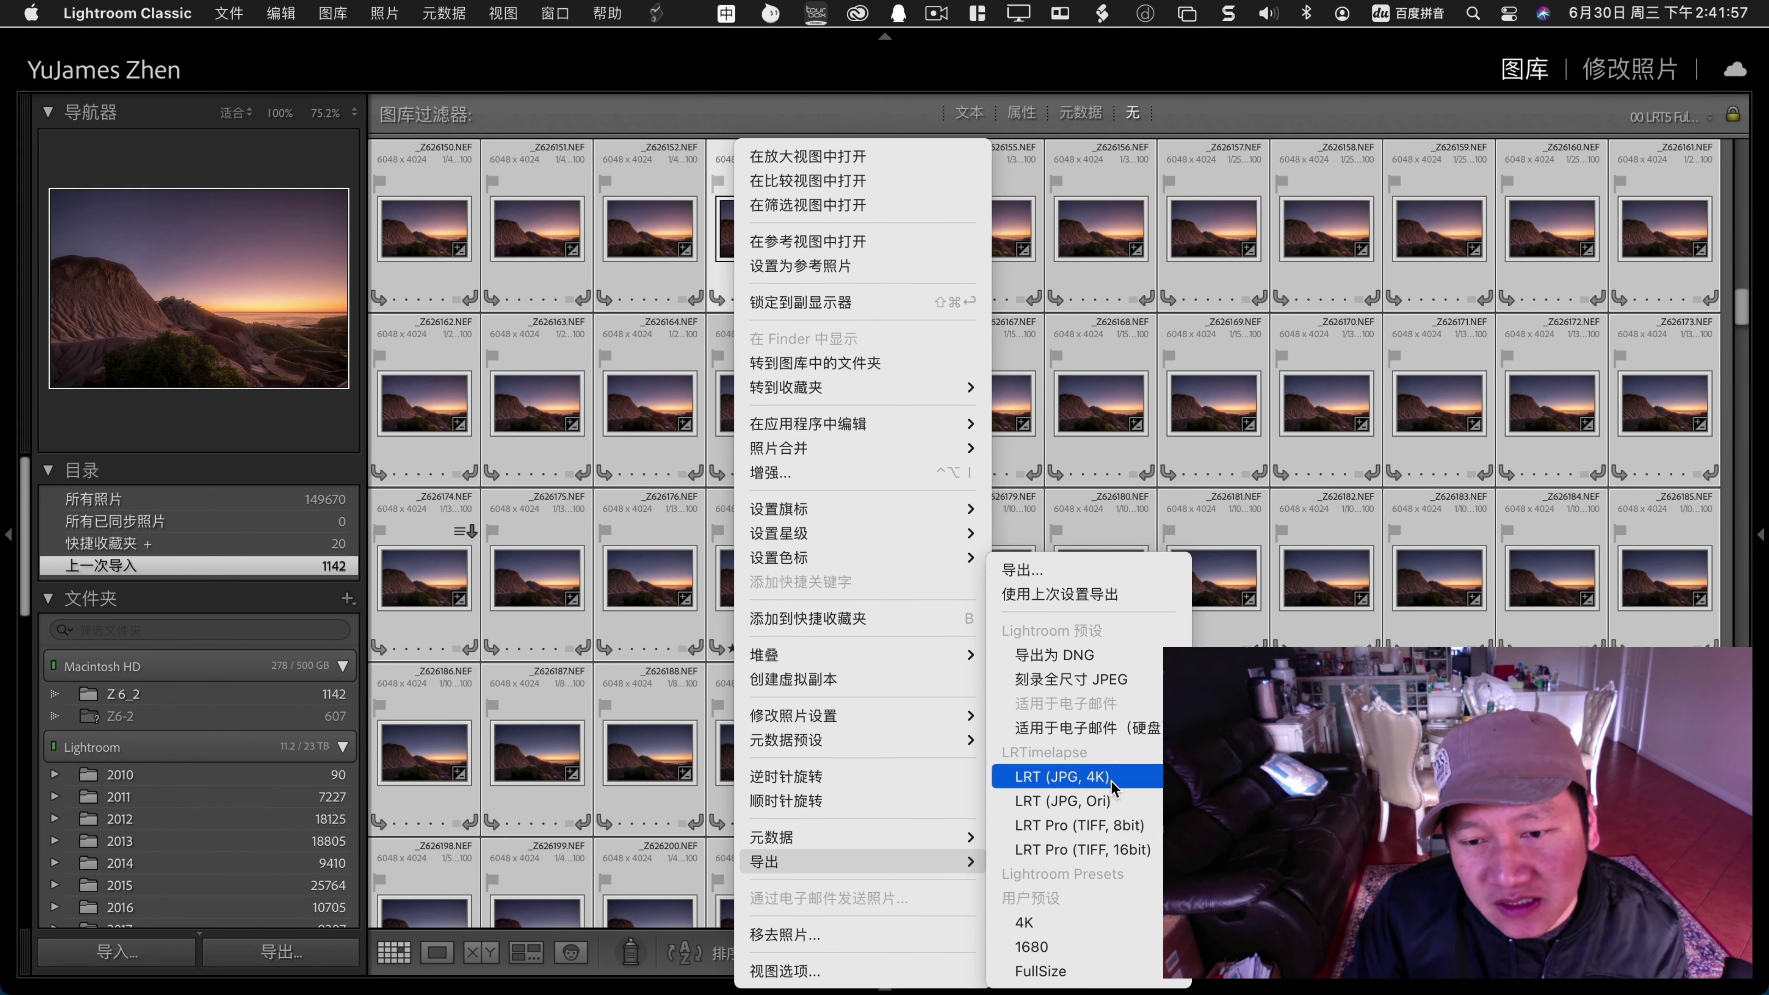
left_click(1112, 784)
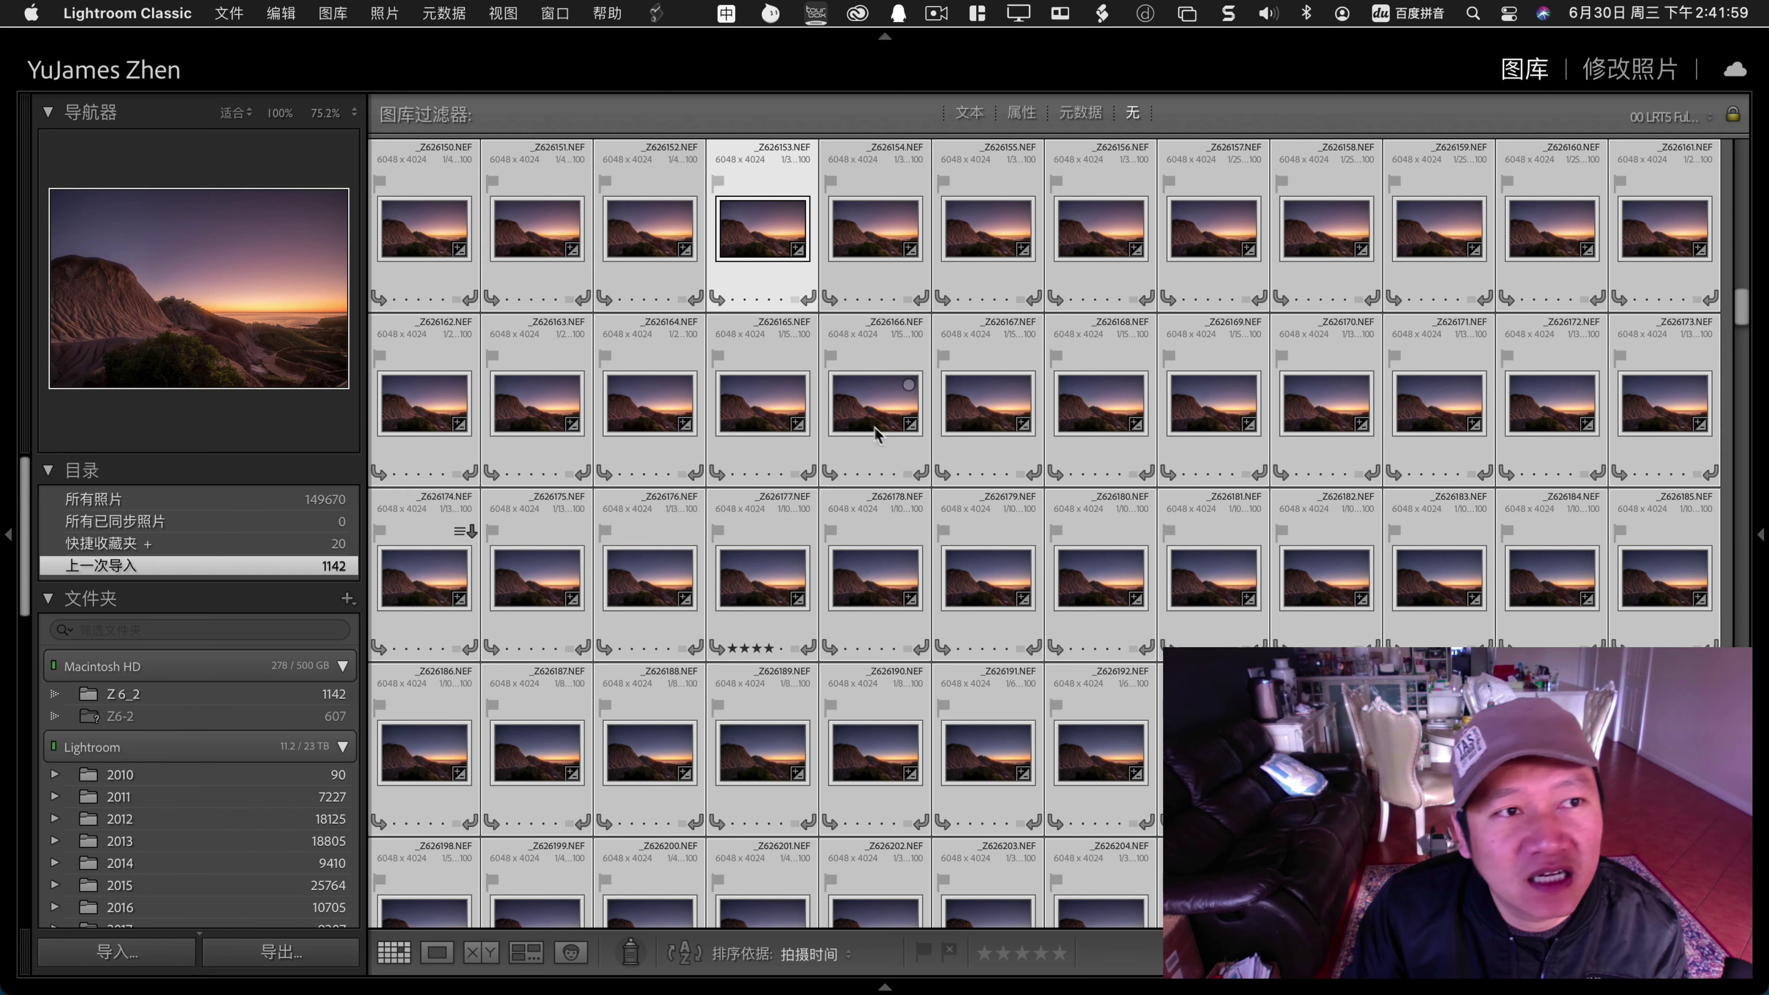
left_click(1073, 360)
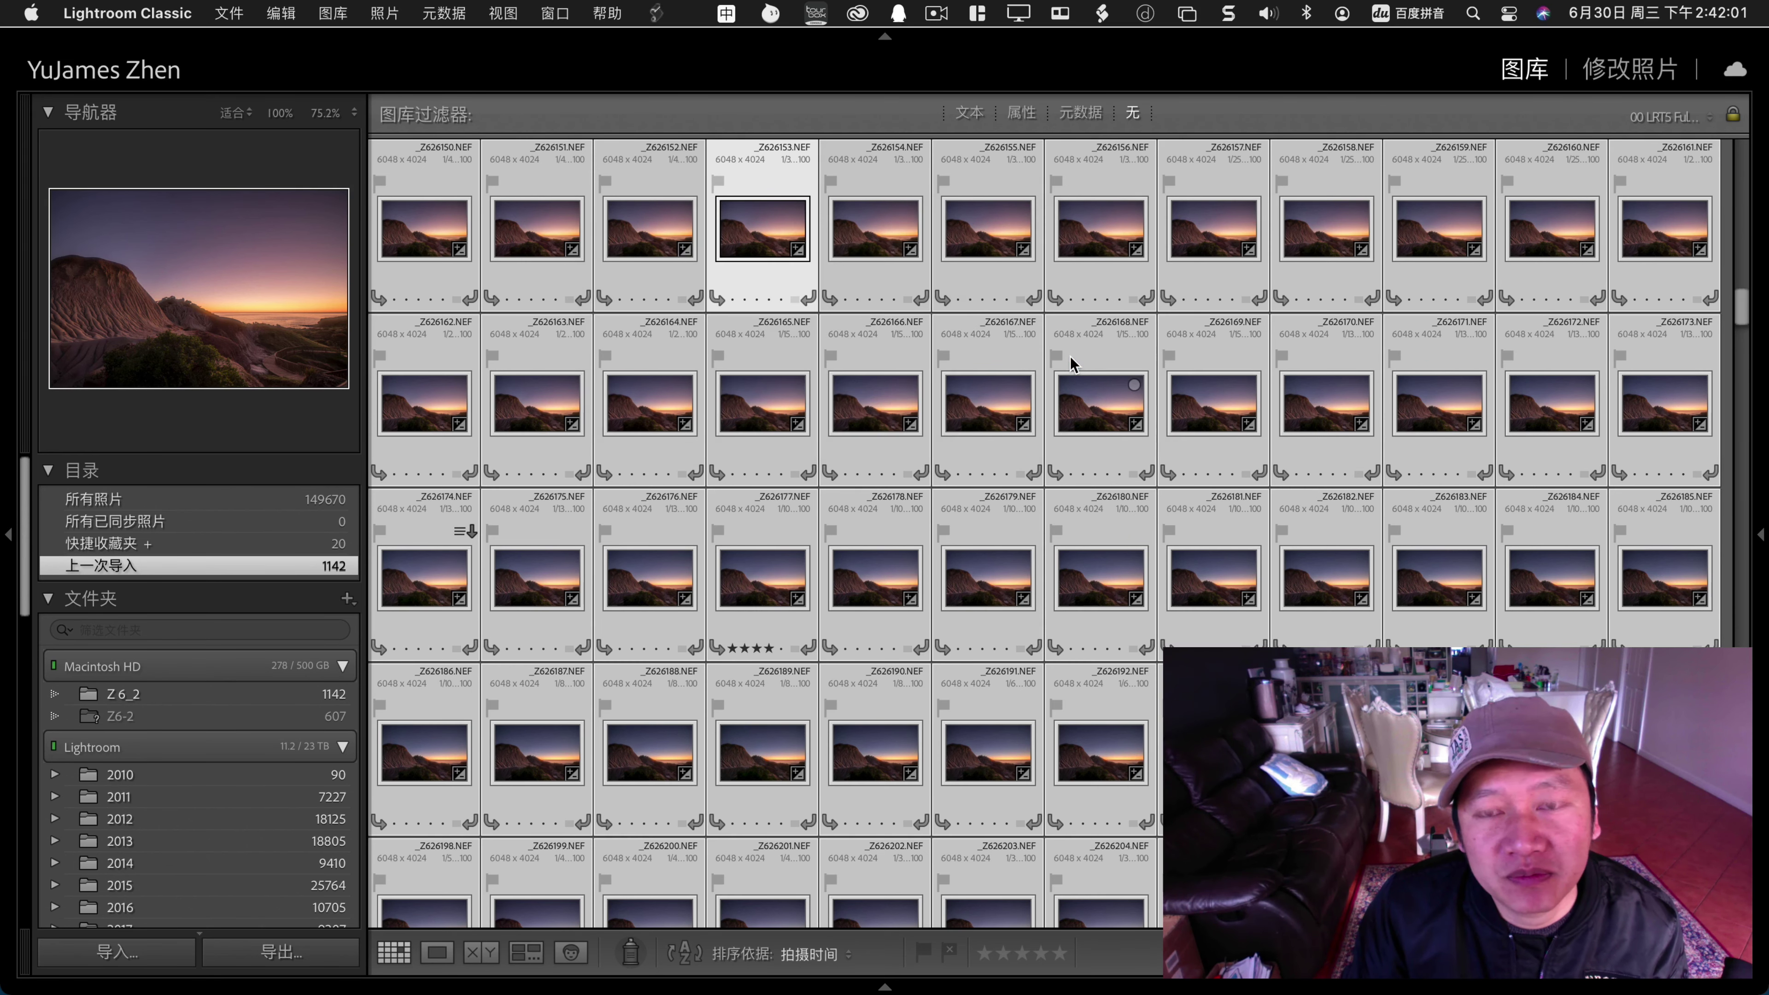
Try the full export dialog, acknowledge the cannot-export-from-collection warning, and close it.
right_click(419, 586)
mouse_move(544, 861)
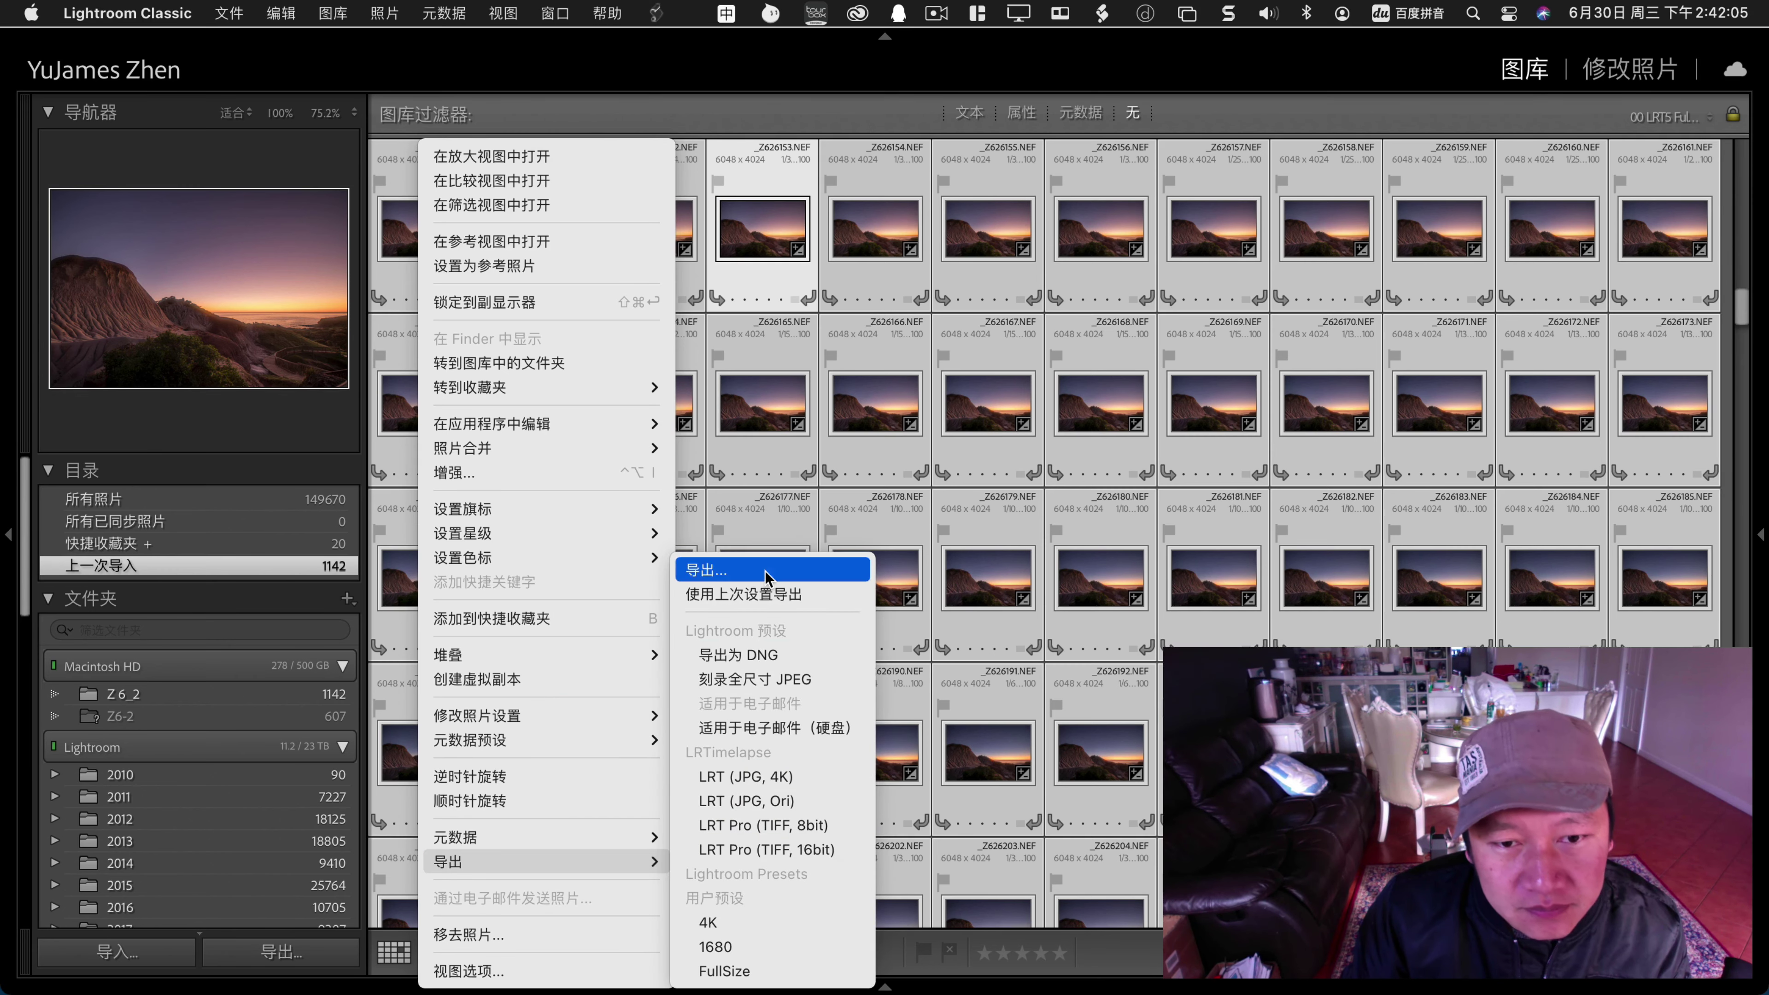
left_click(766, 571)
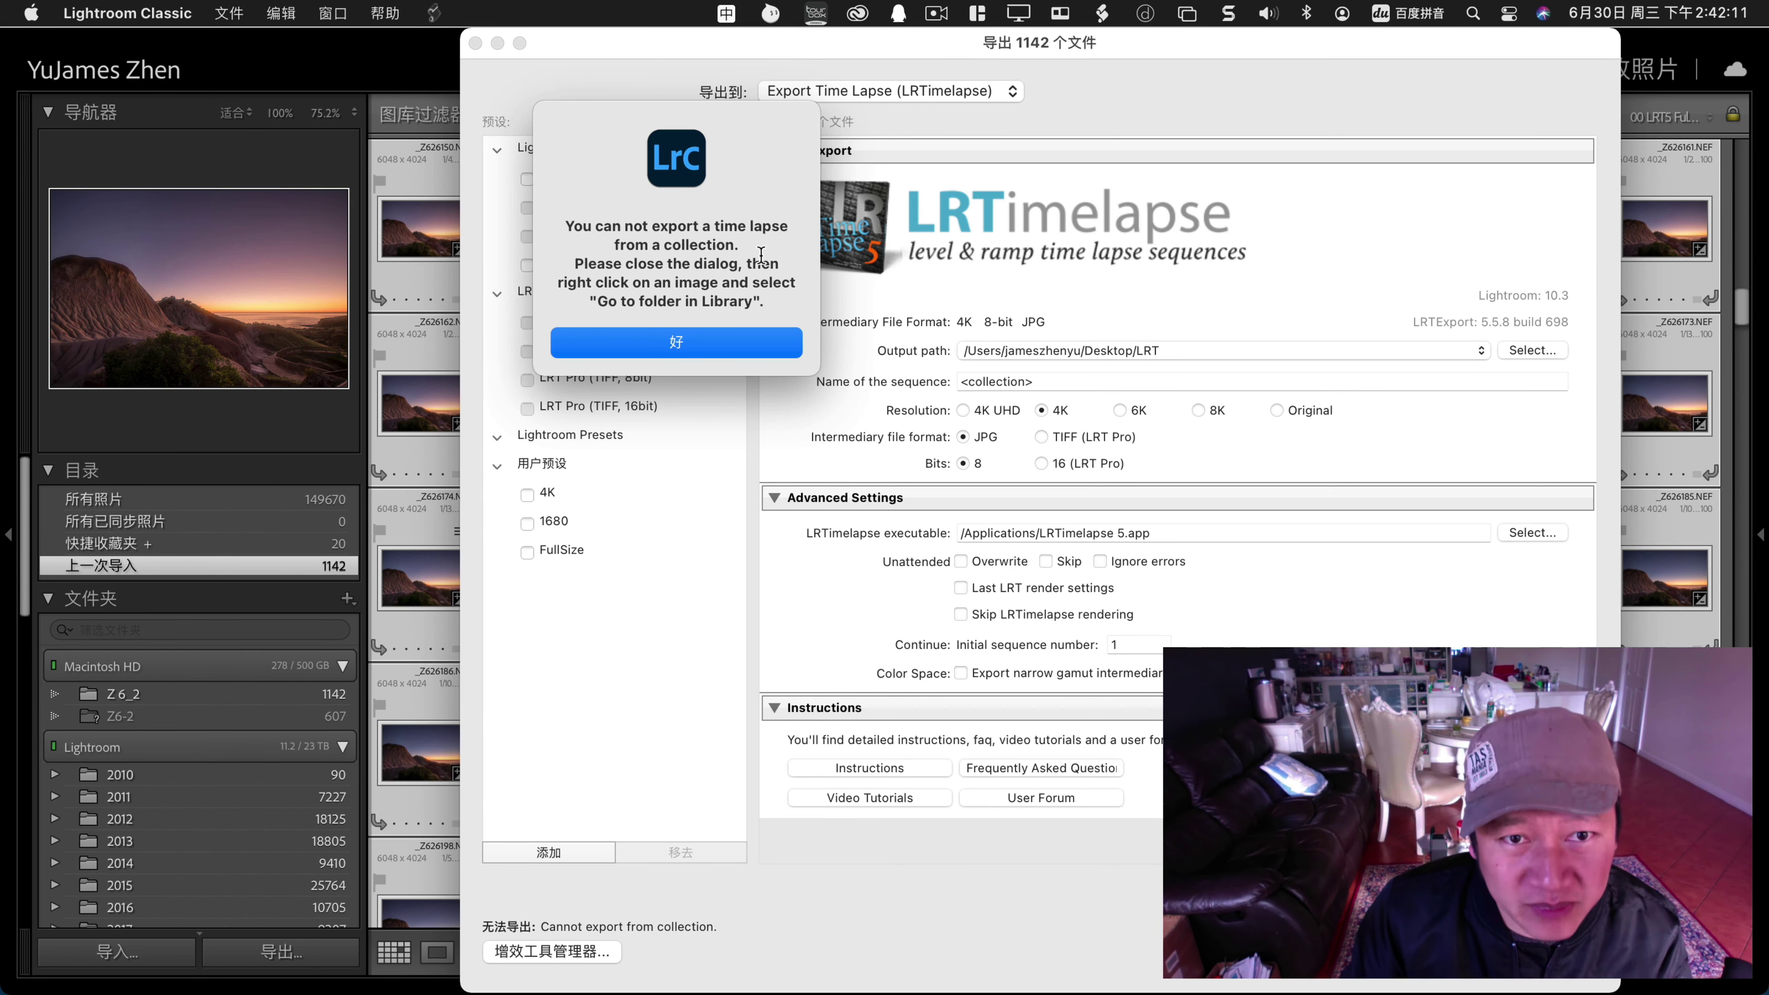
left_click(755, 351)
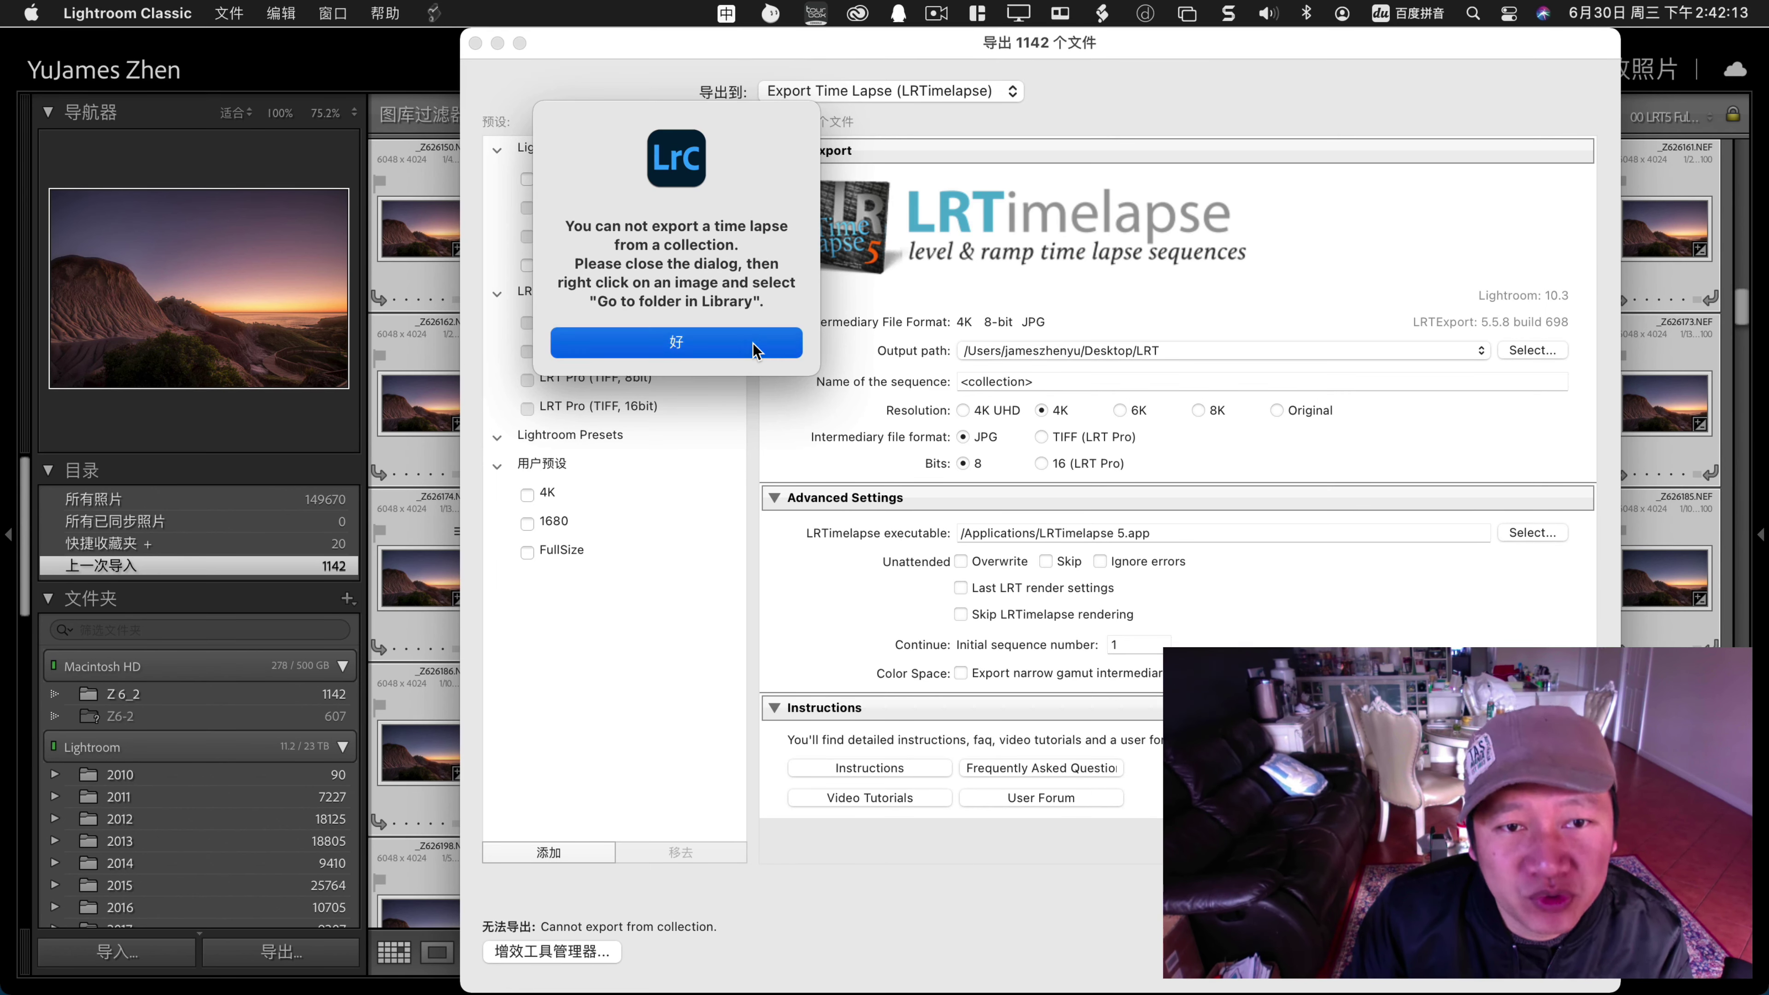
key("Escape")
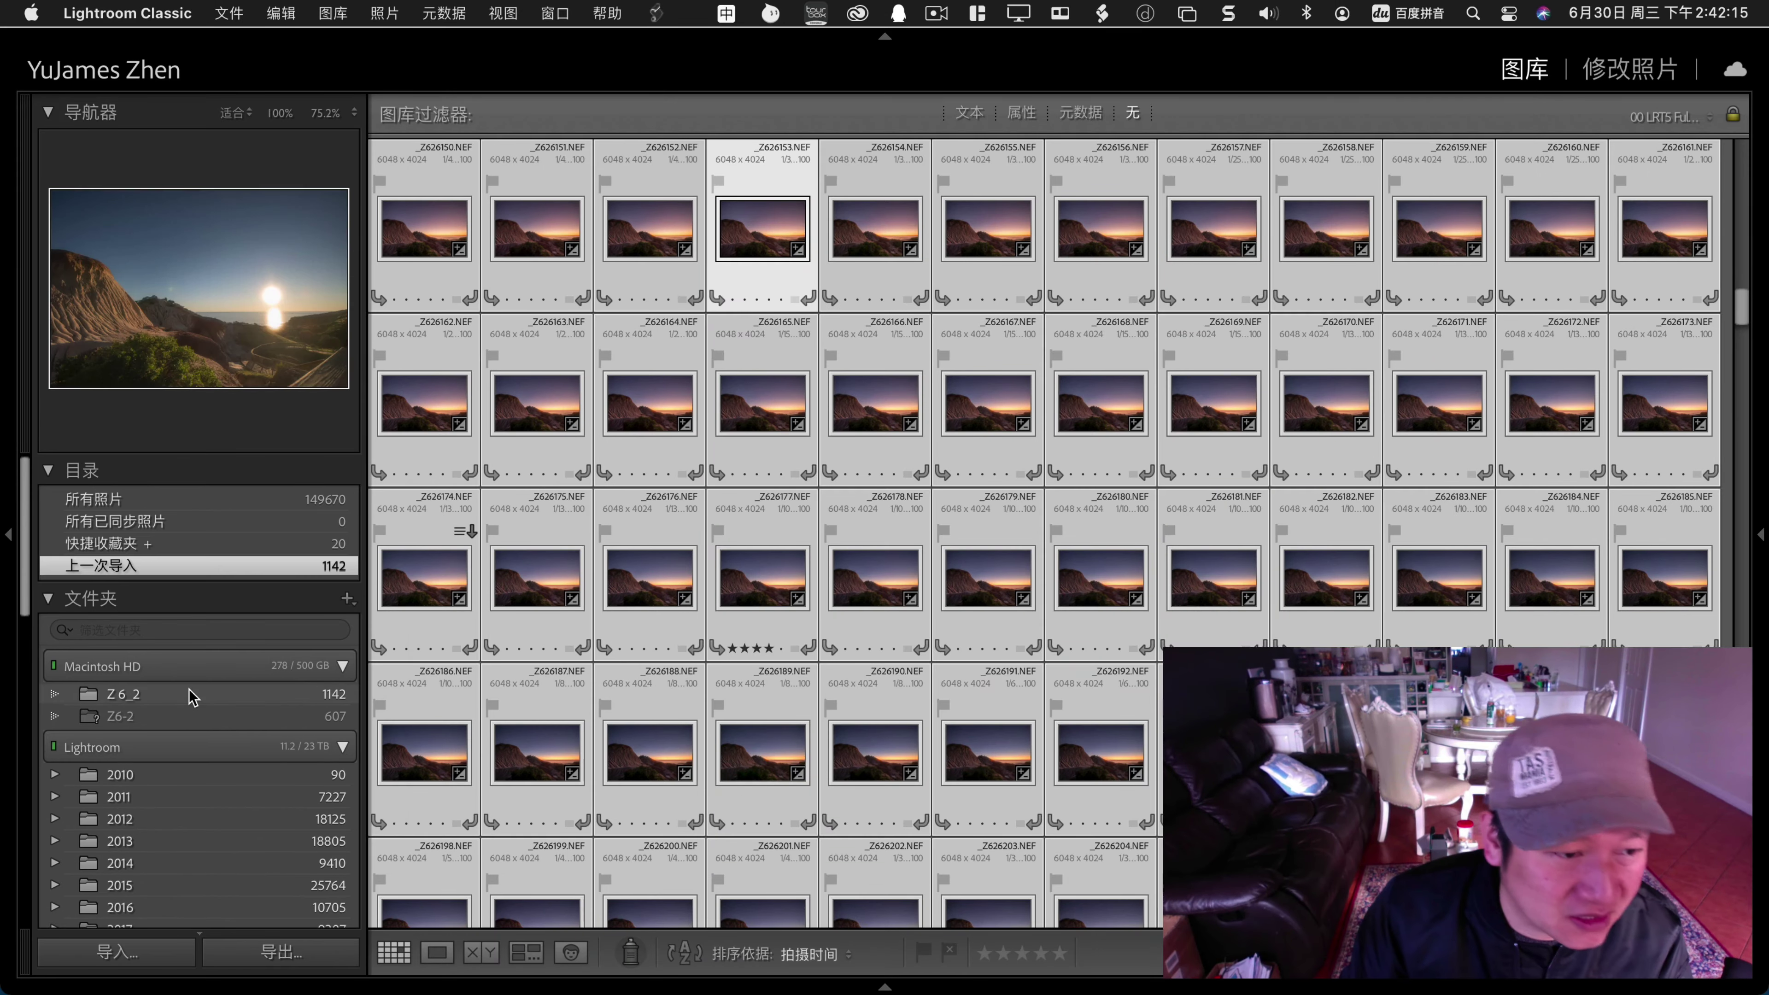
Select the Z 6_2 folder and bring up the Export Time Lapse dialog for its 1142 frames.
scroll(209, 627, "down", 2)
left_click(212, 637)
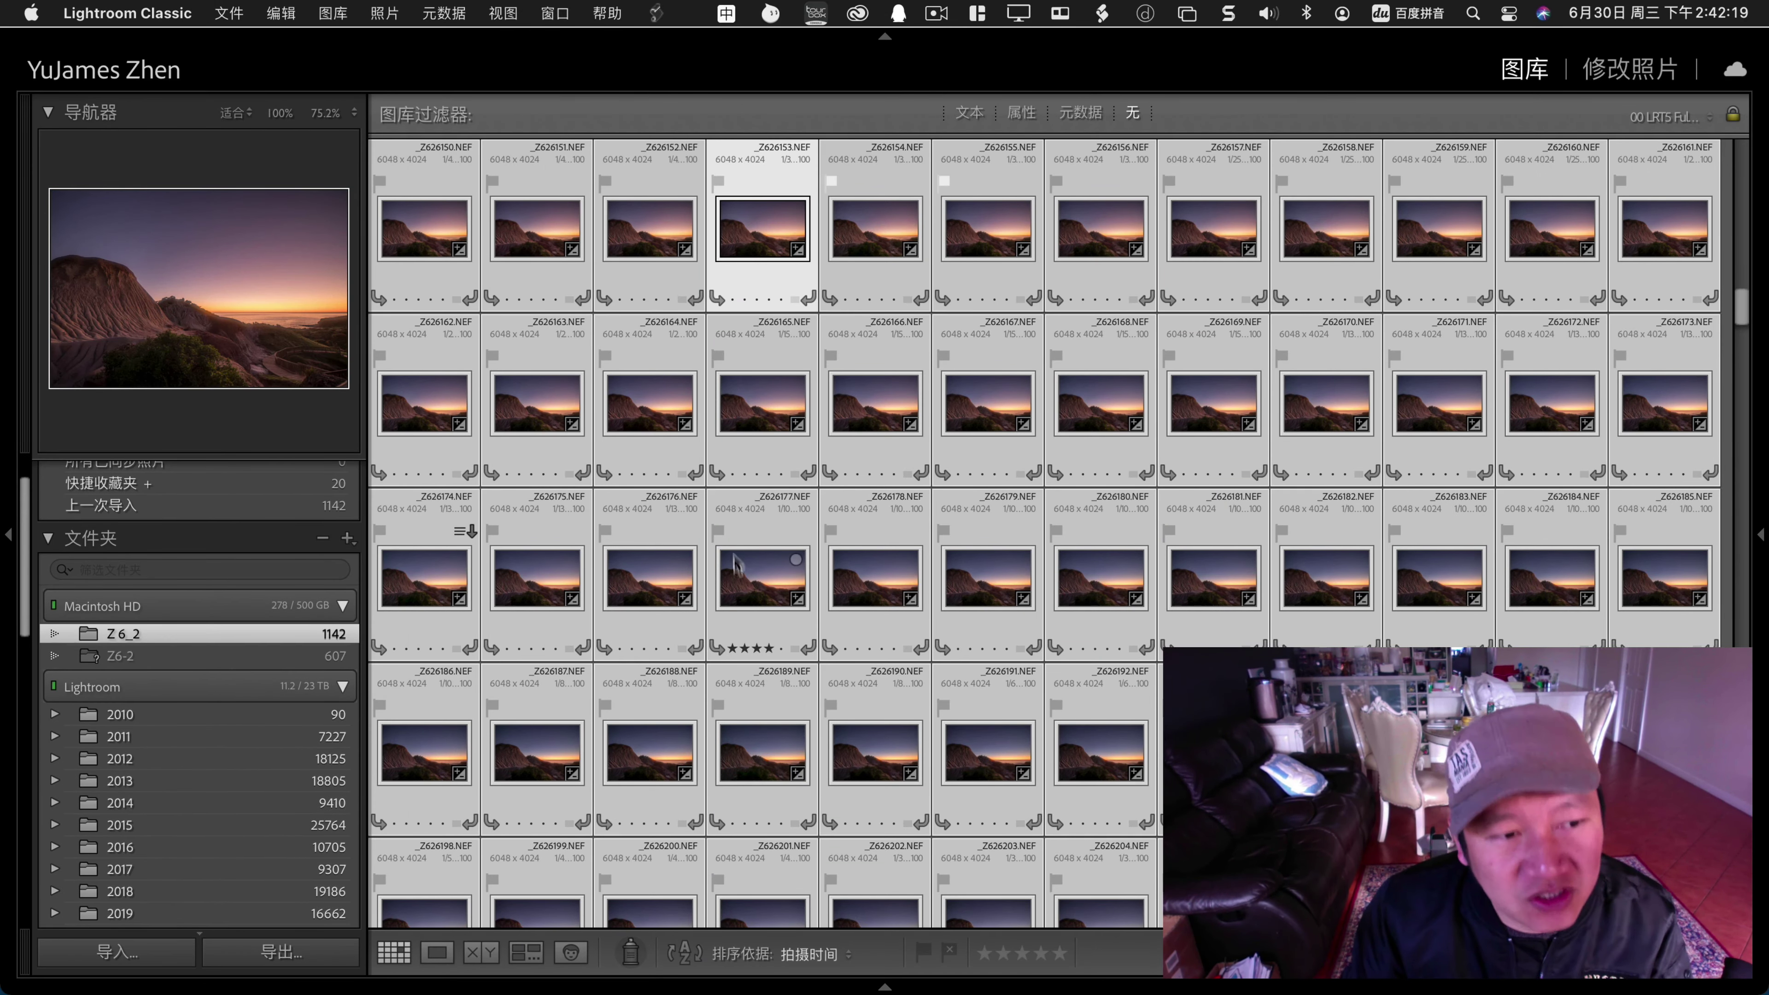
right_click(432, 237)
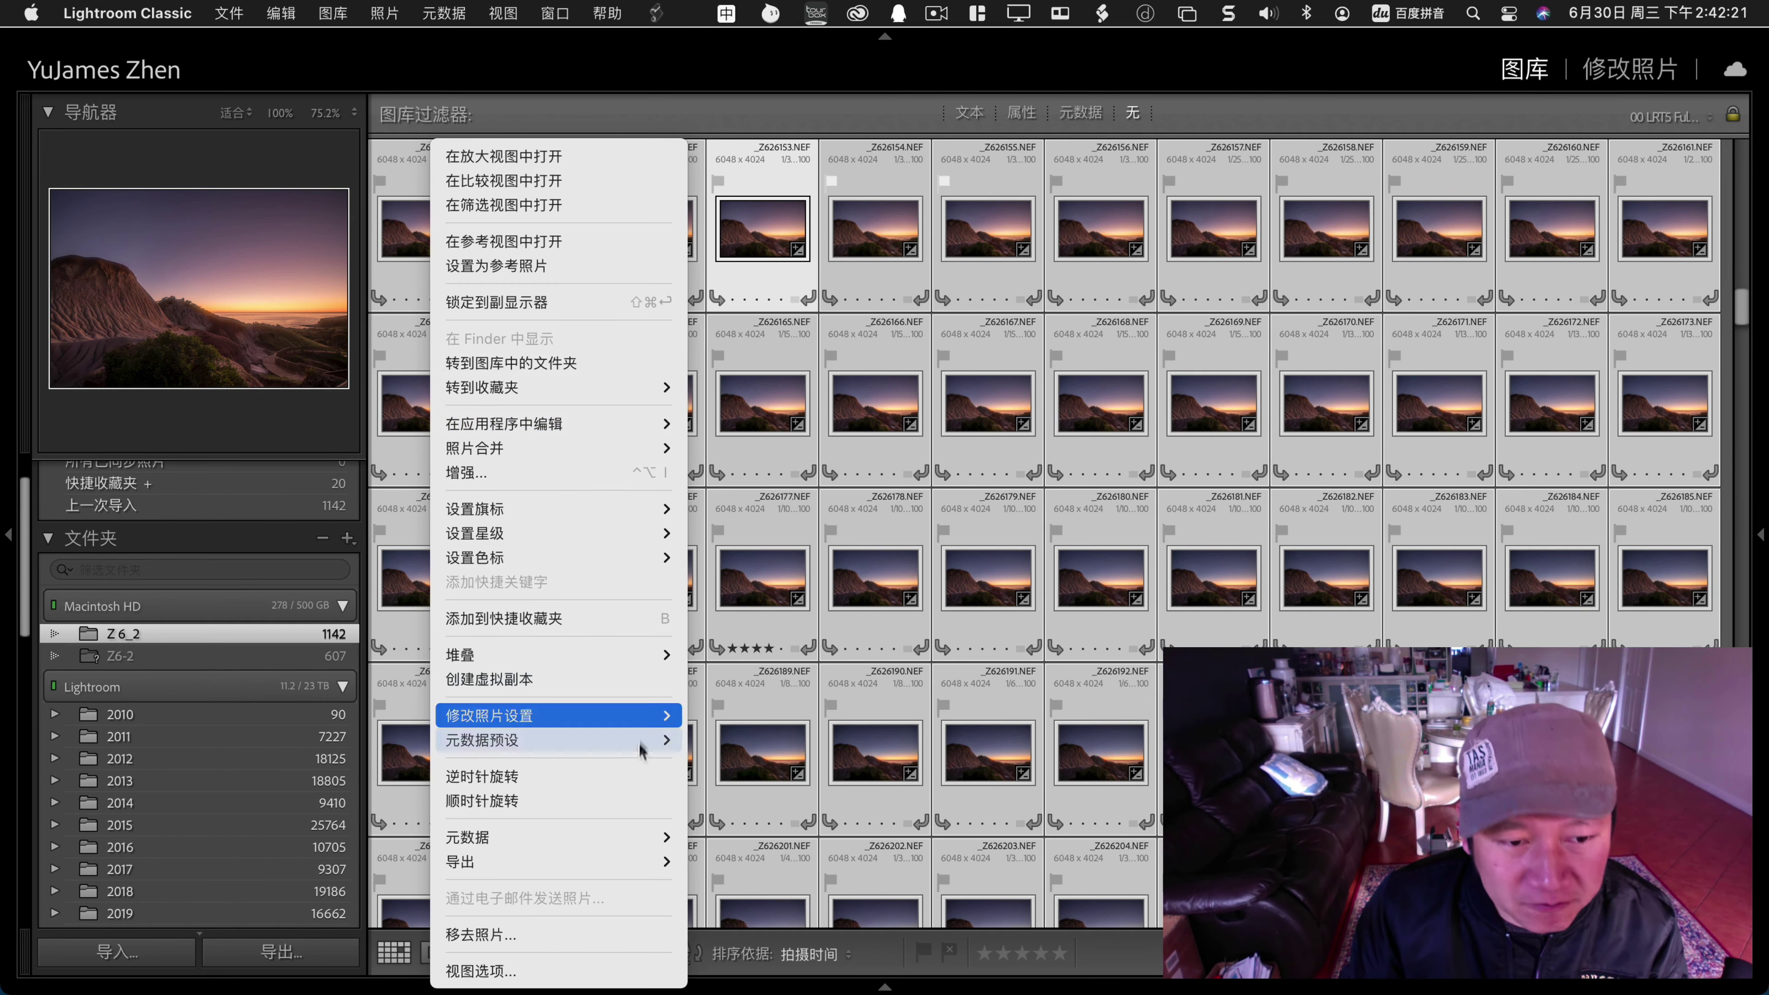
mouse_move(553, 861)
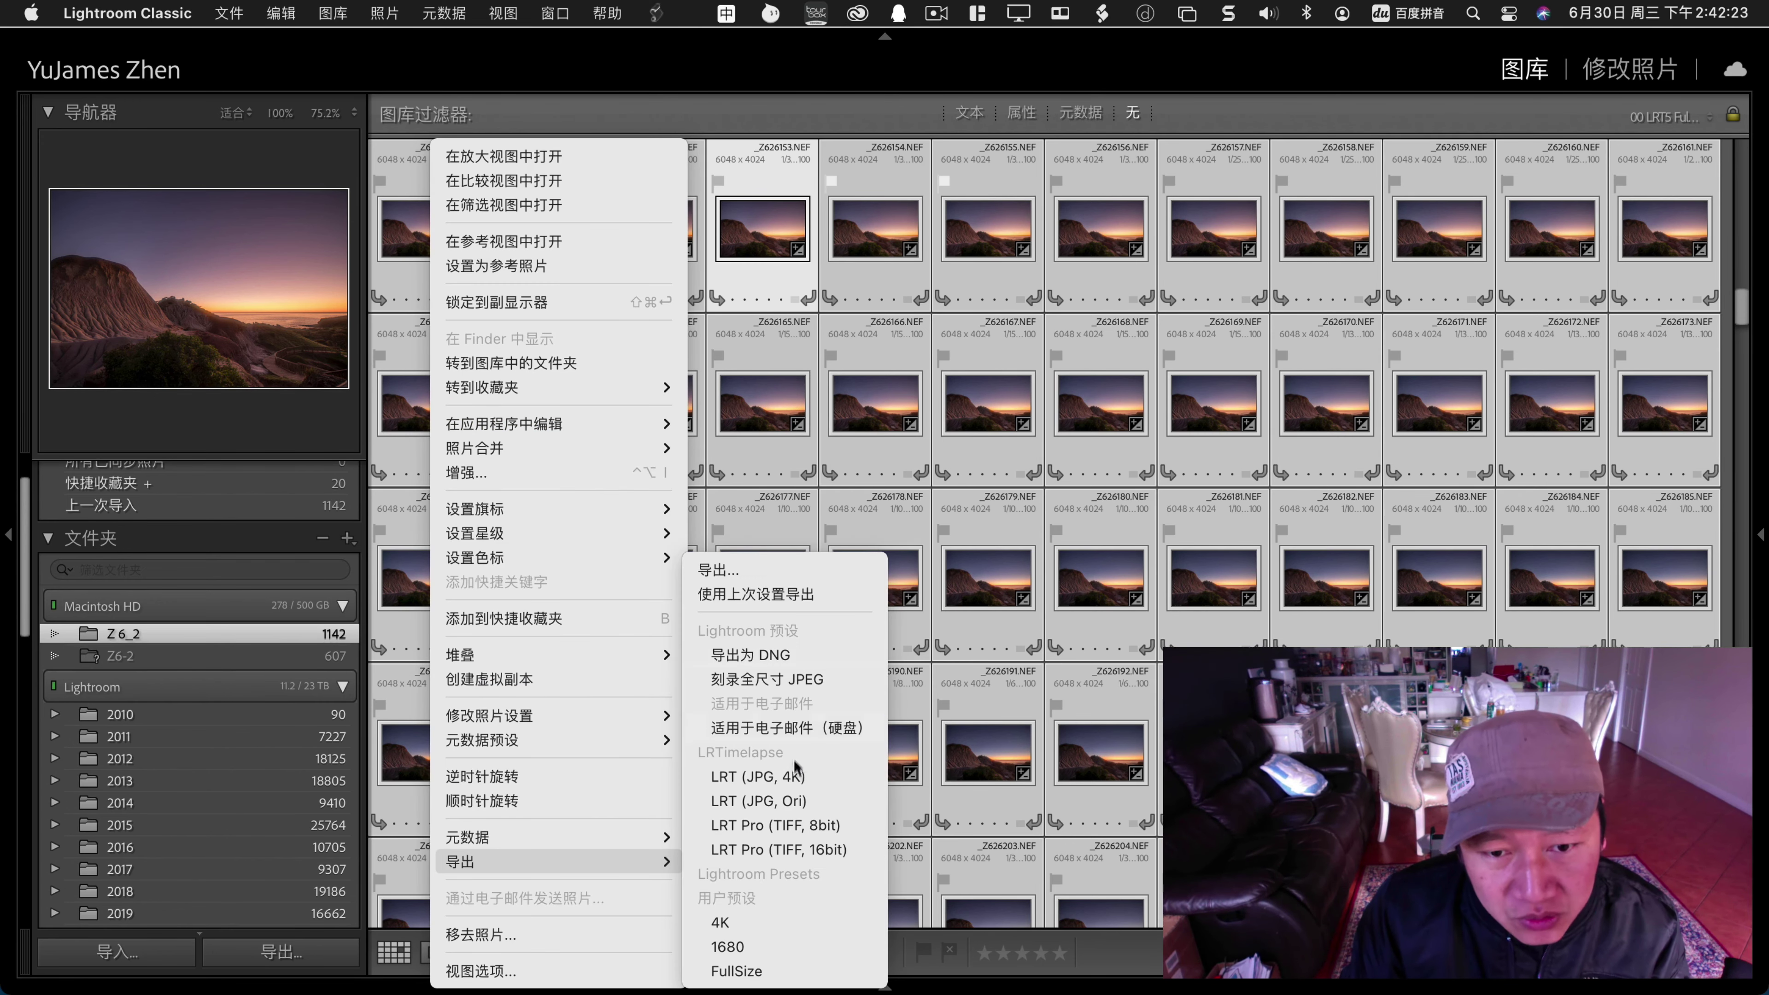
left_click(782, 570)
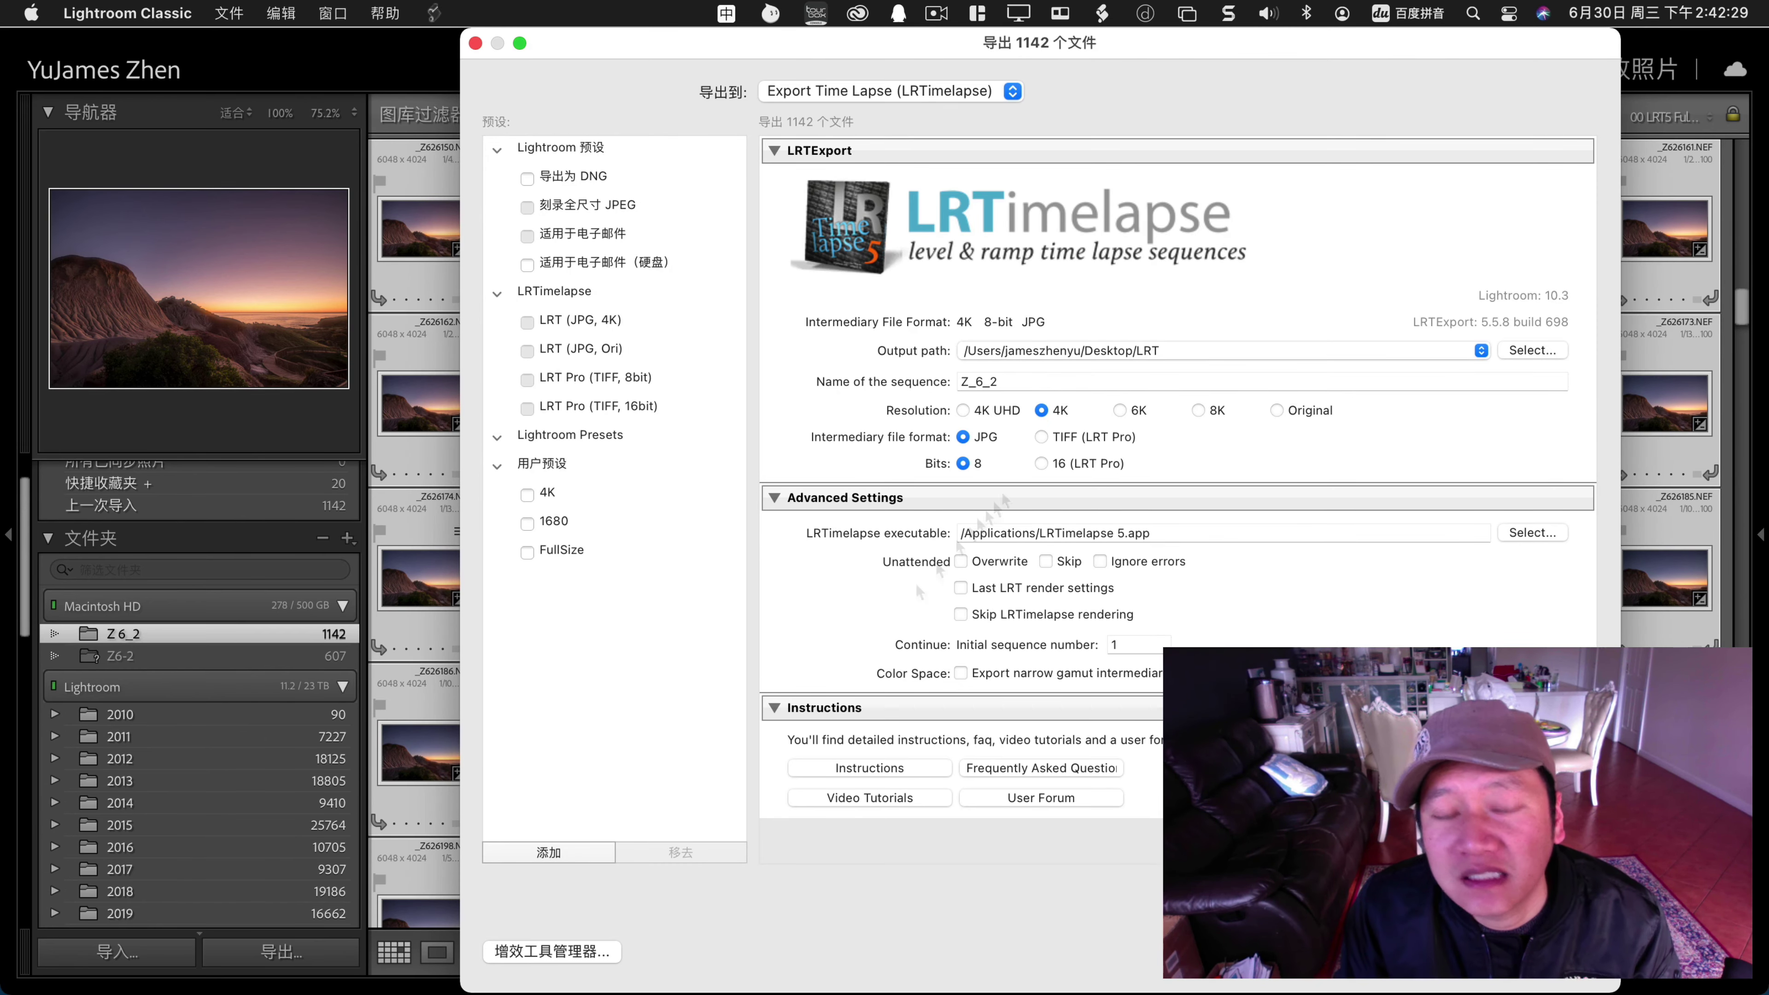
In Finder's Desktop > LRT folder, trash both old output items, then undo that.
left_click(71, 936)
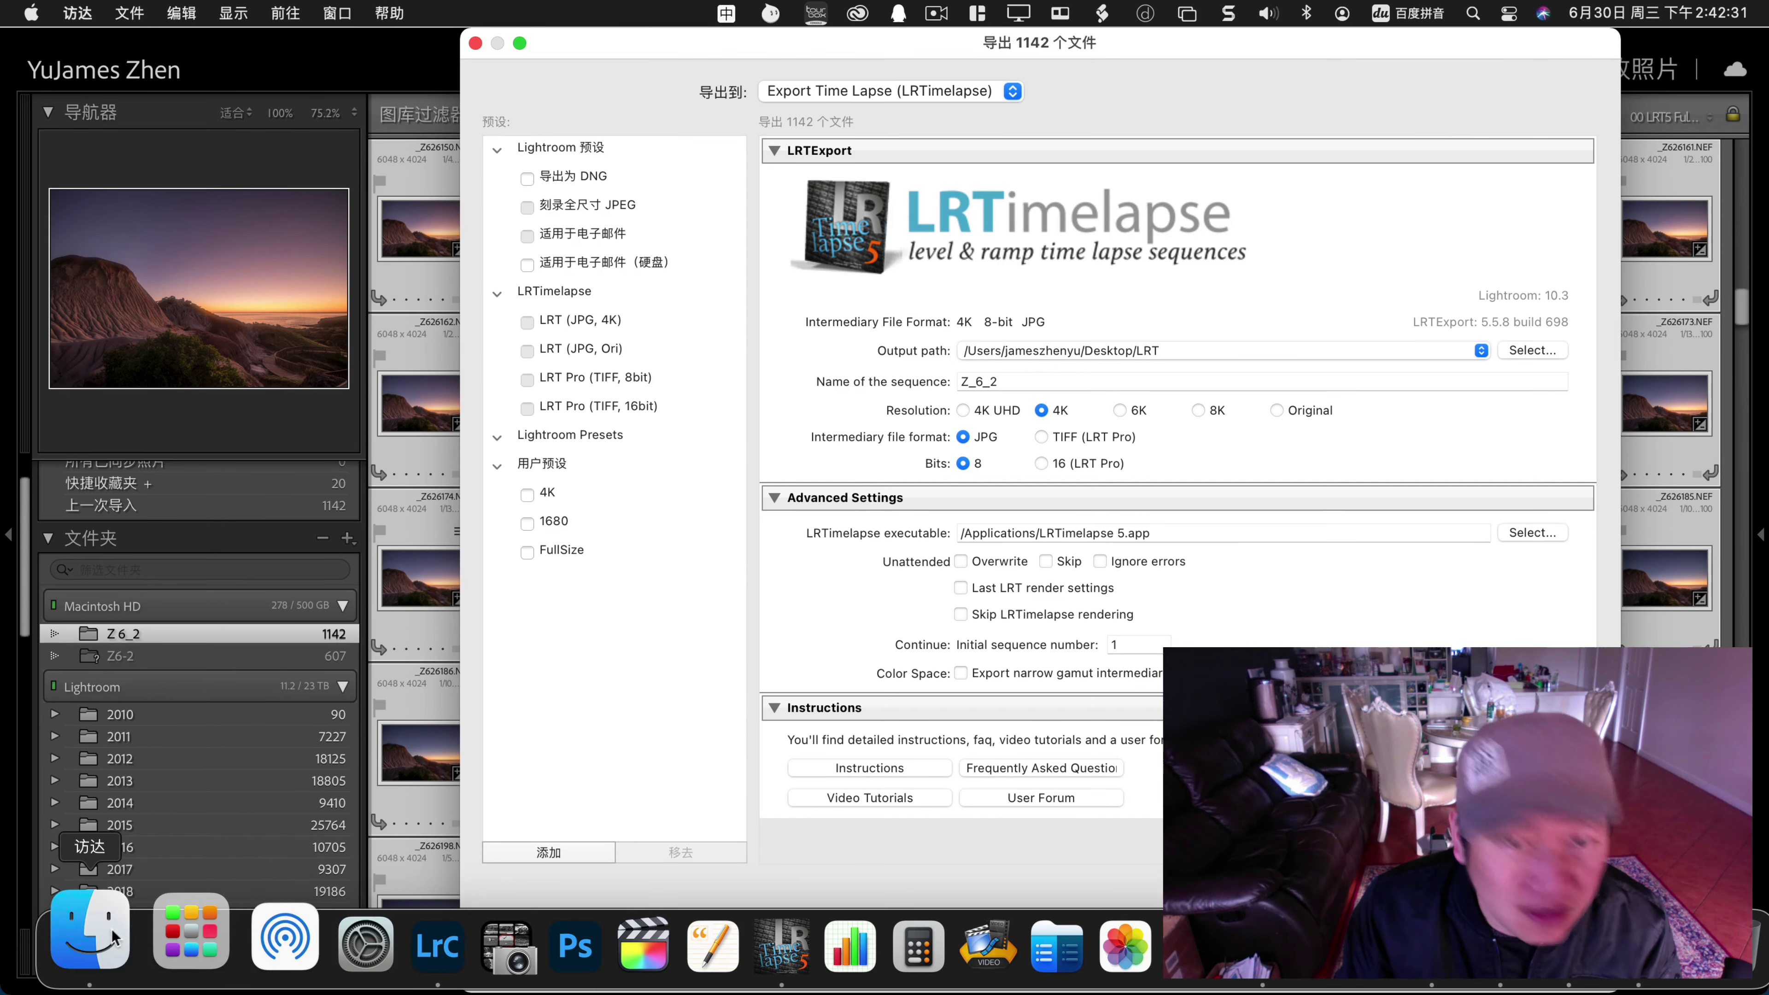
left_click(440, 377)
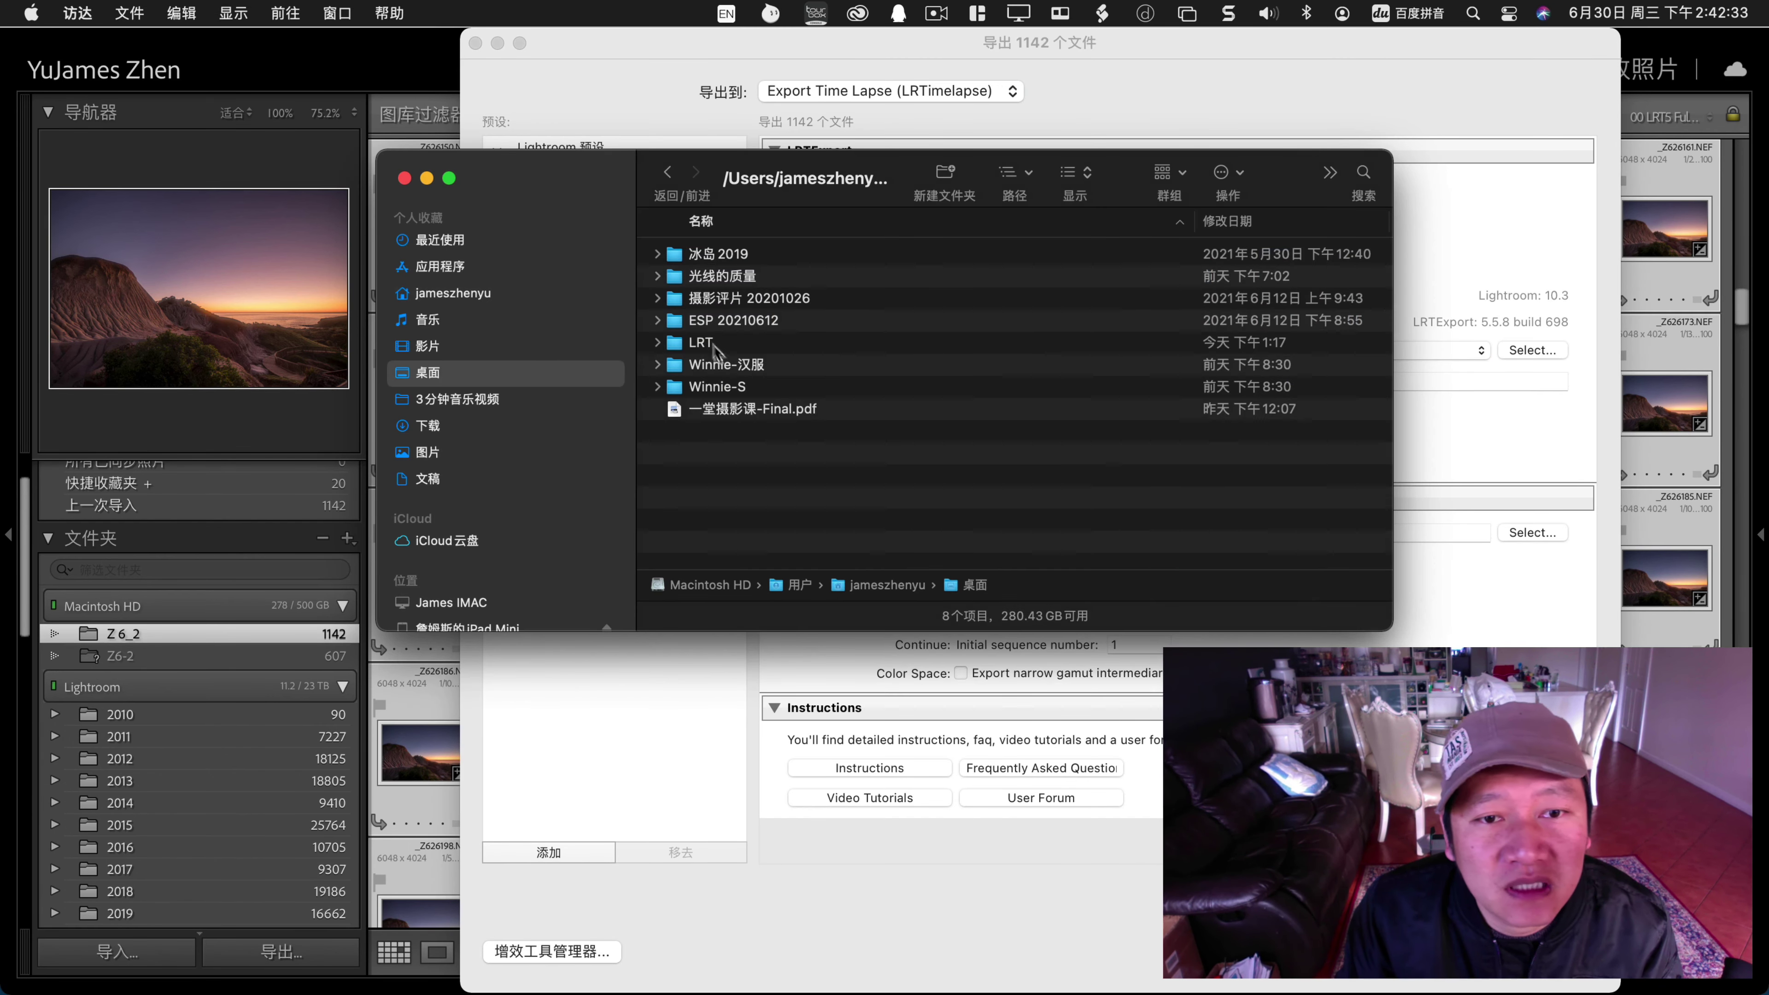
double_click(700, 343)
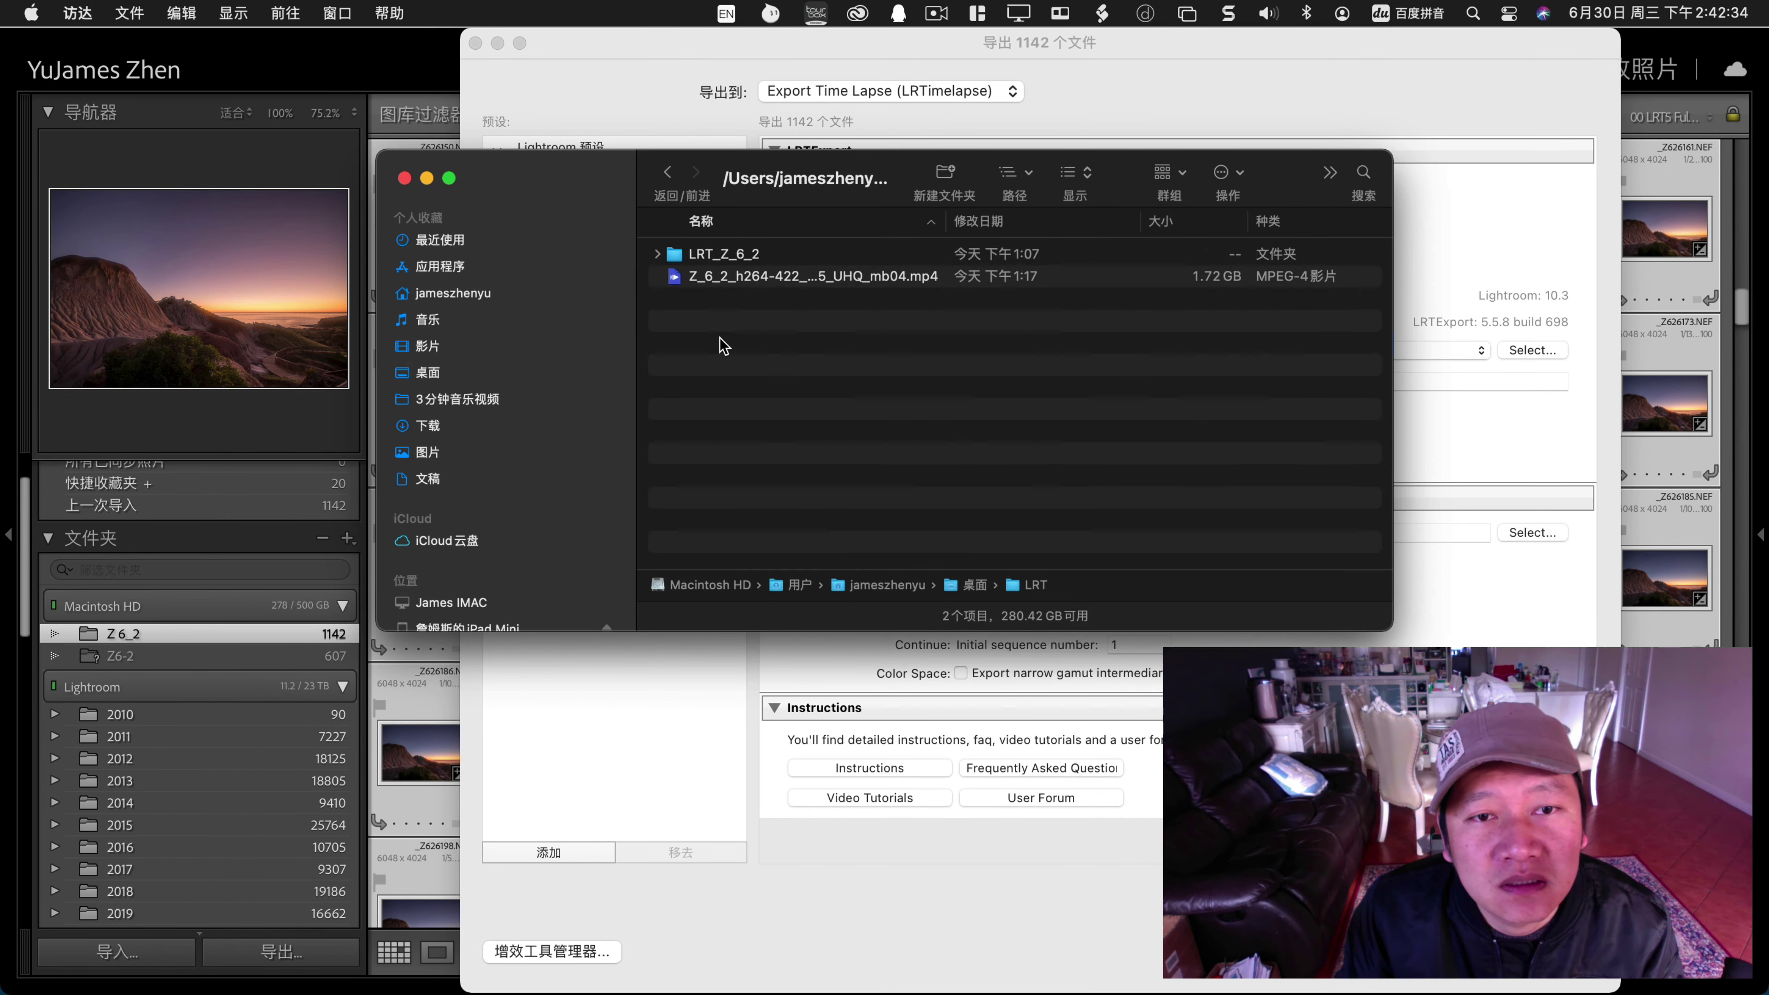
left_click(736, 257)
left_click(746, 277, "shift")
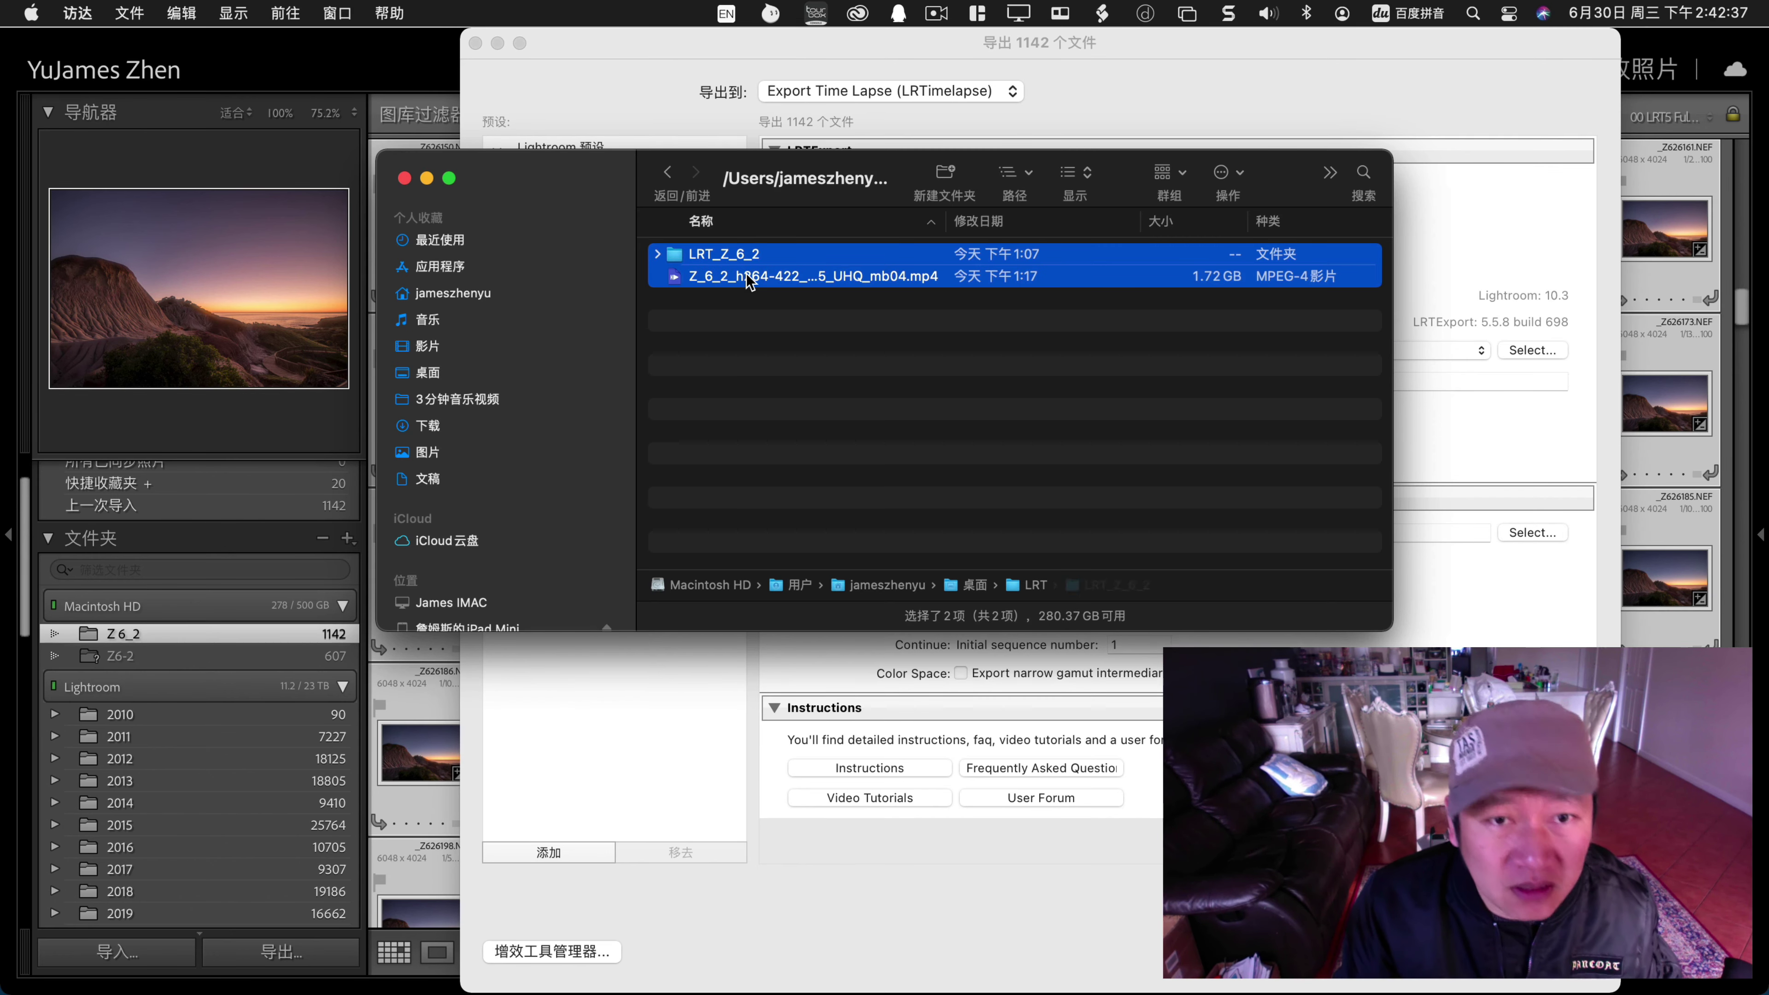
right_click(749, 278)
left_click(814, 372)
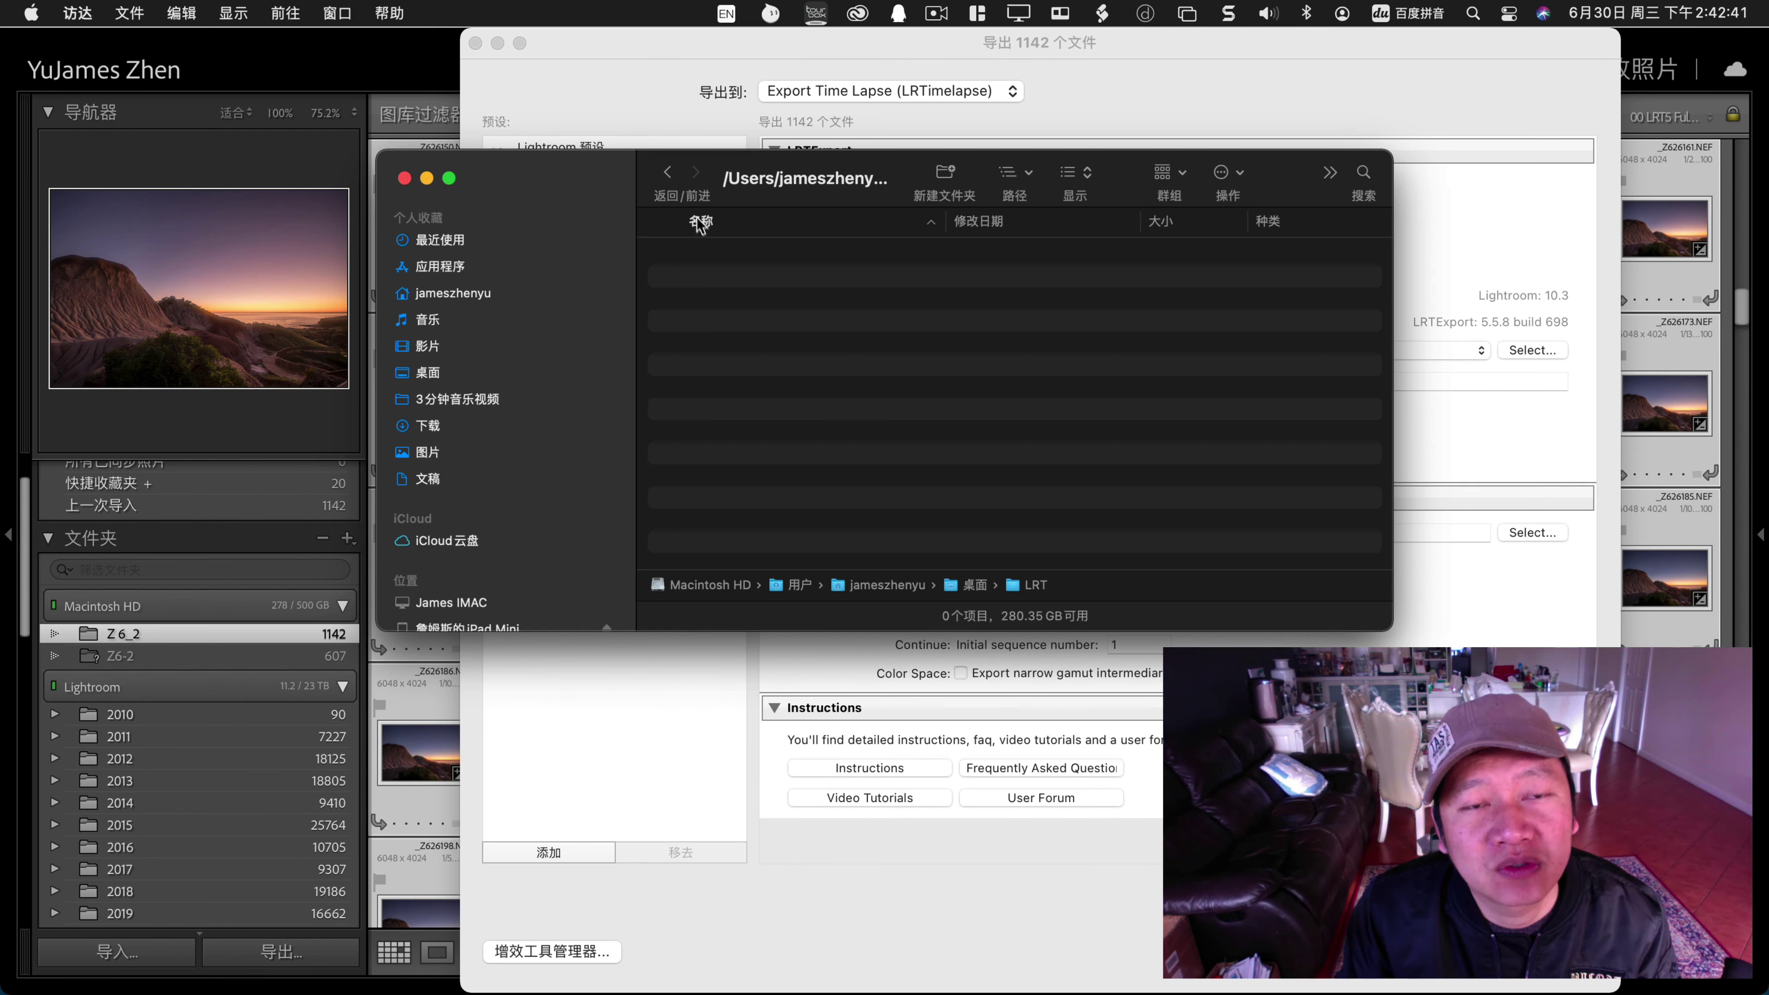
key("super+z")
Move the earlier MP4 into Movies, trash the LRT_Z_6_2 folder, and close the window.
left_click(743, 298)
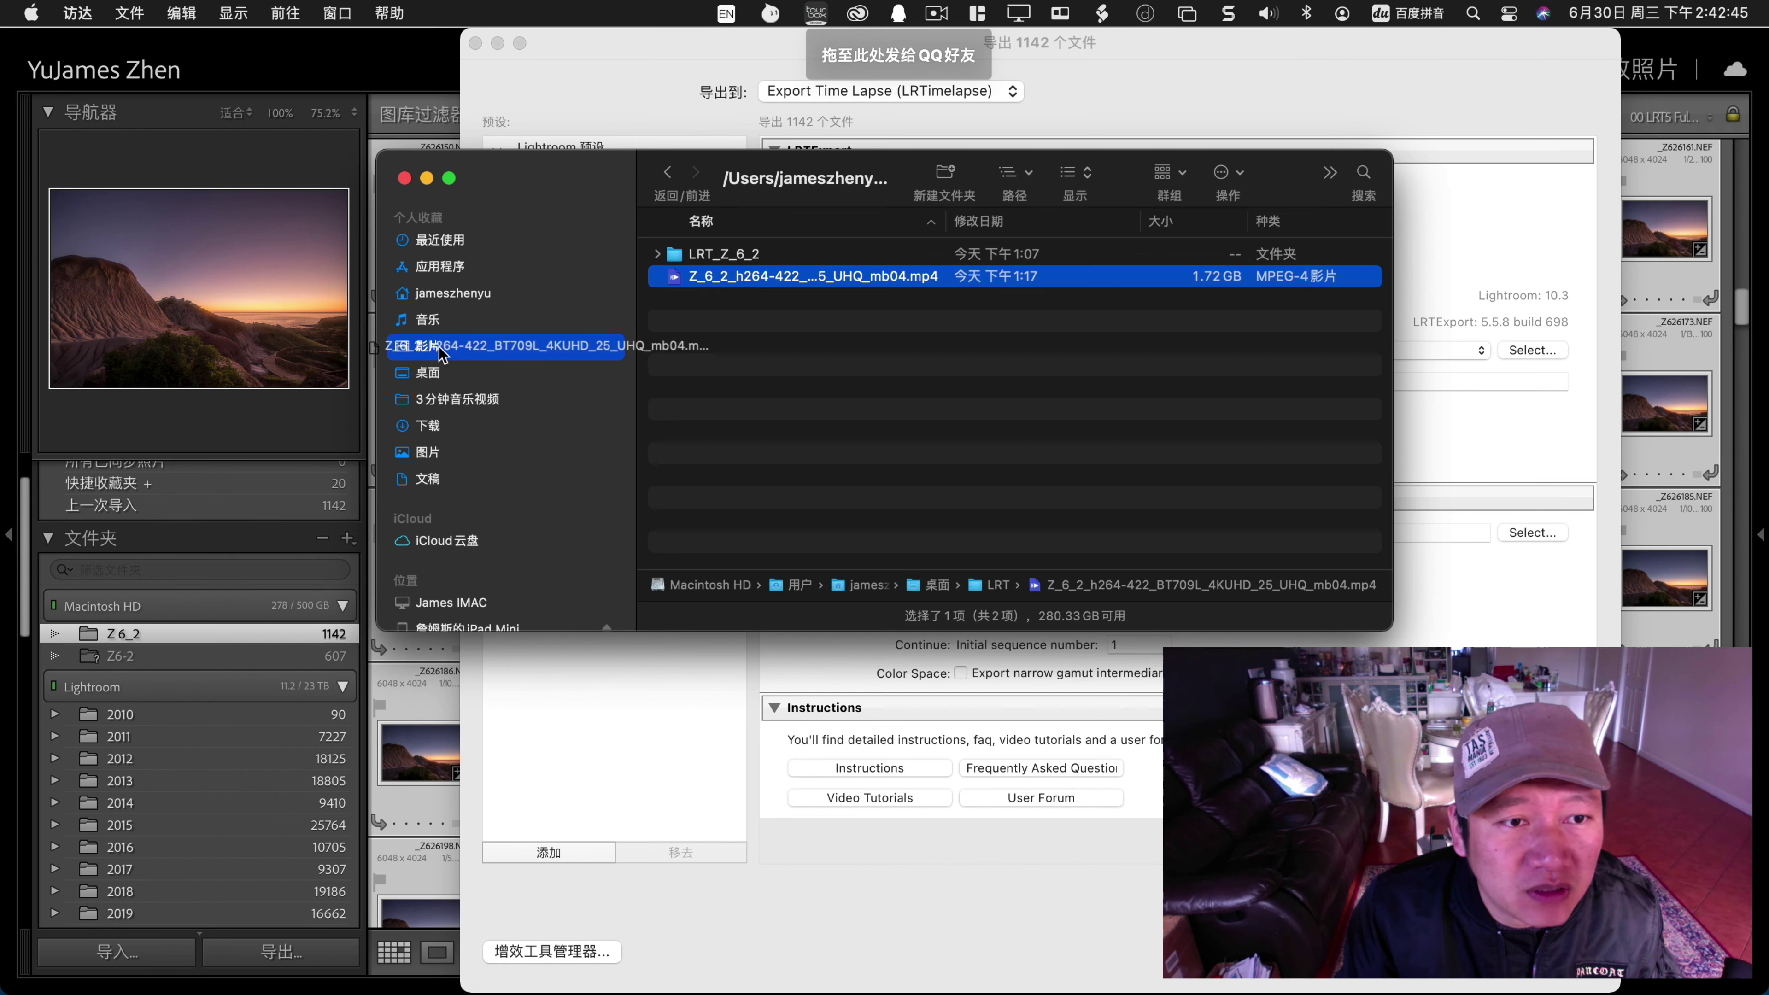
left_click_drag(747, 279, 424, 345)
right_click(704, 254)
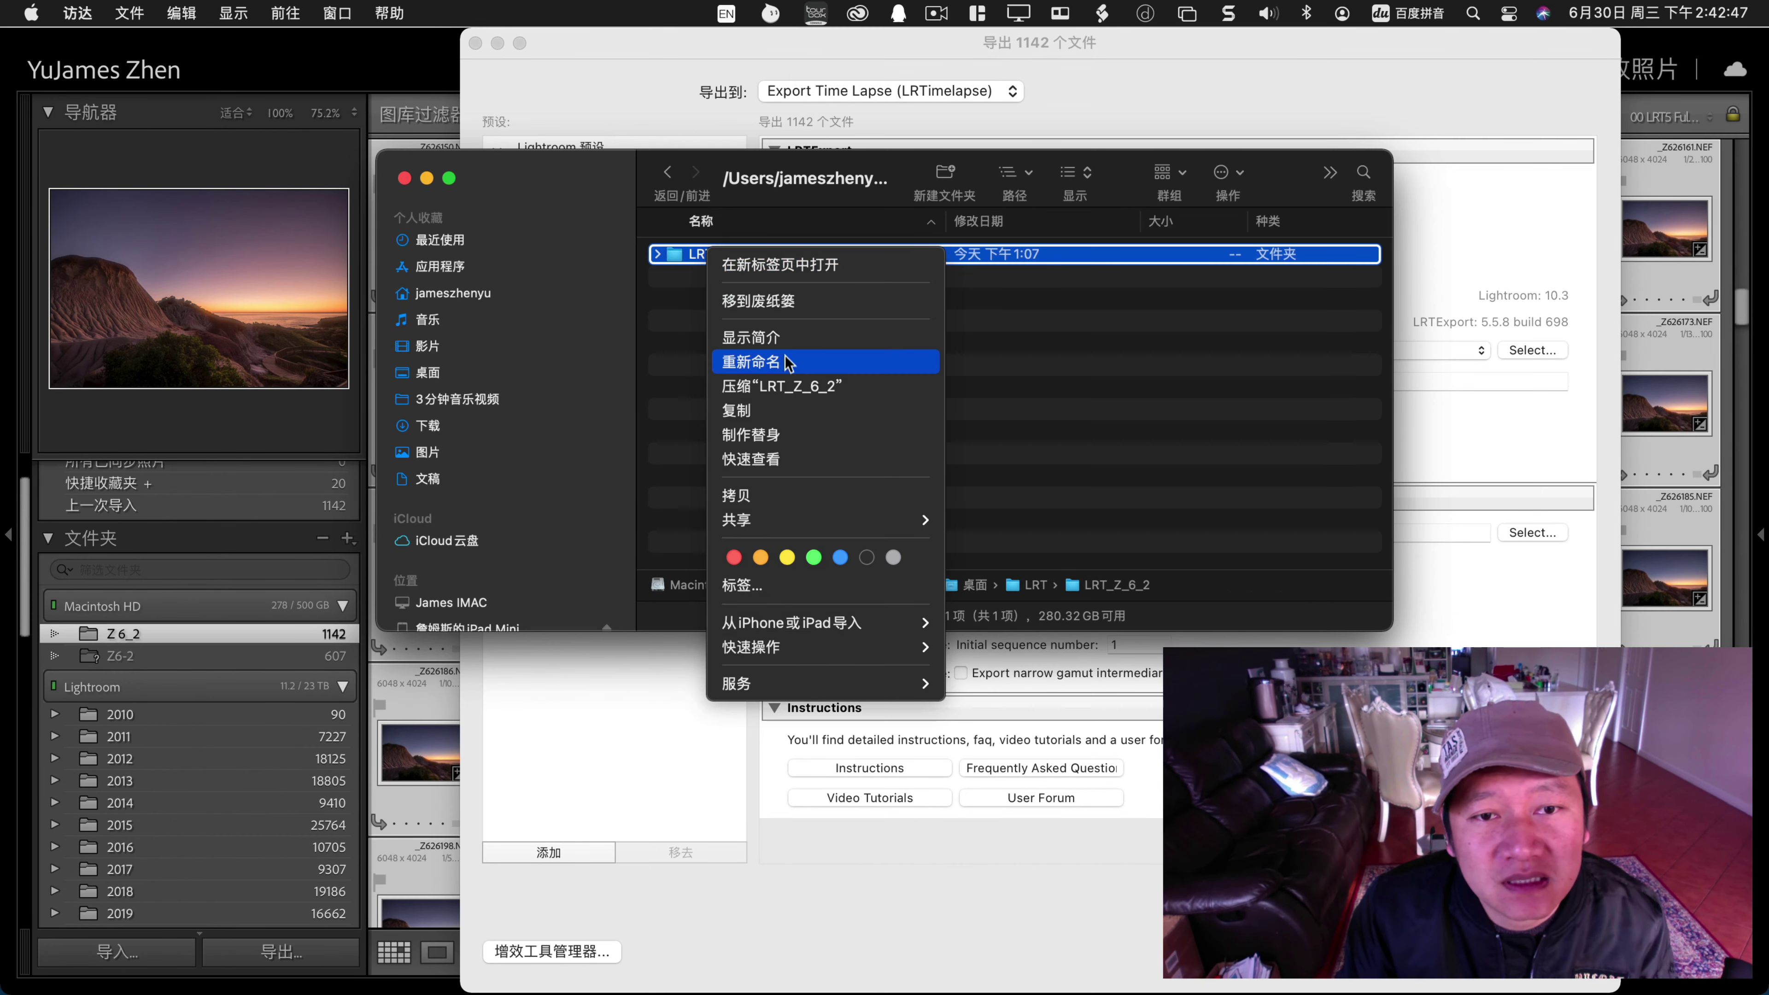
left_click(790, 301)
left_click(405, 178)
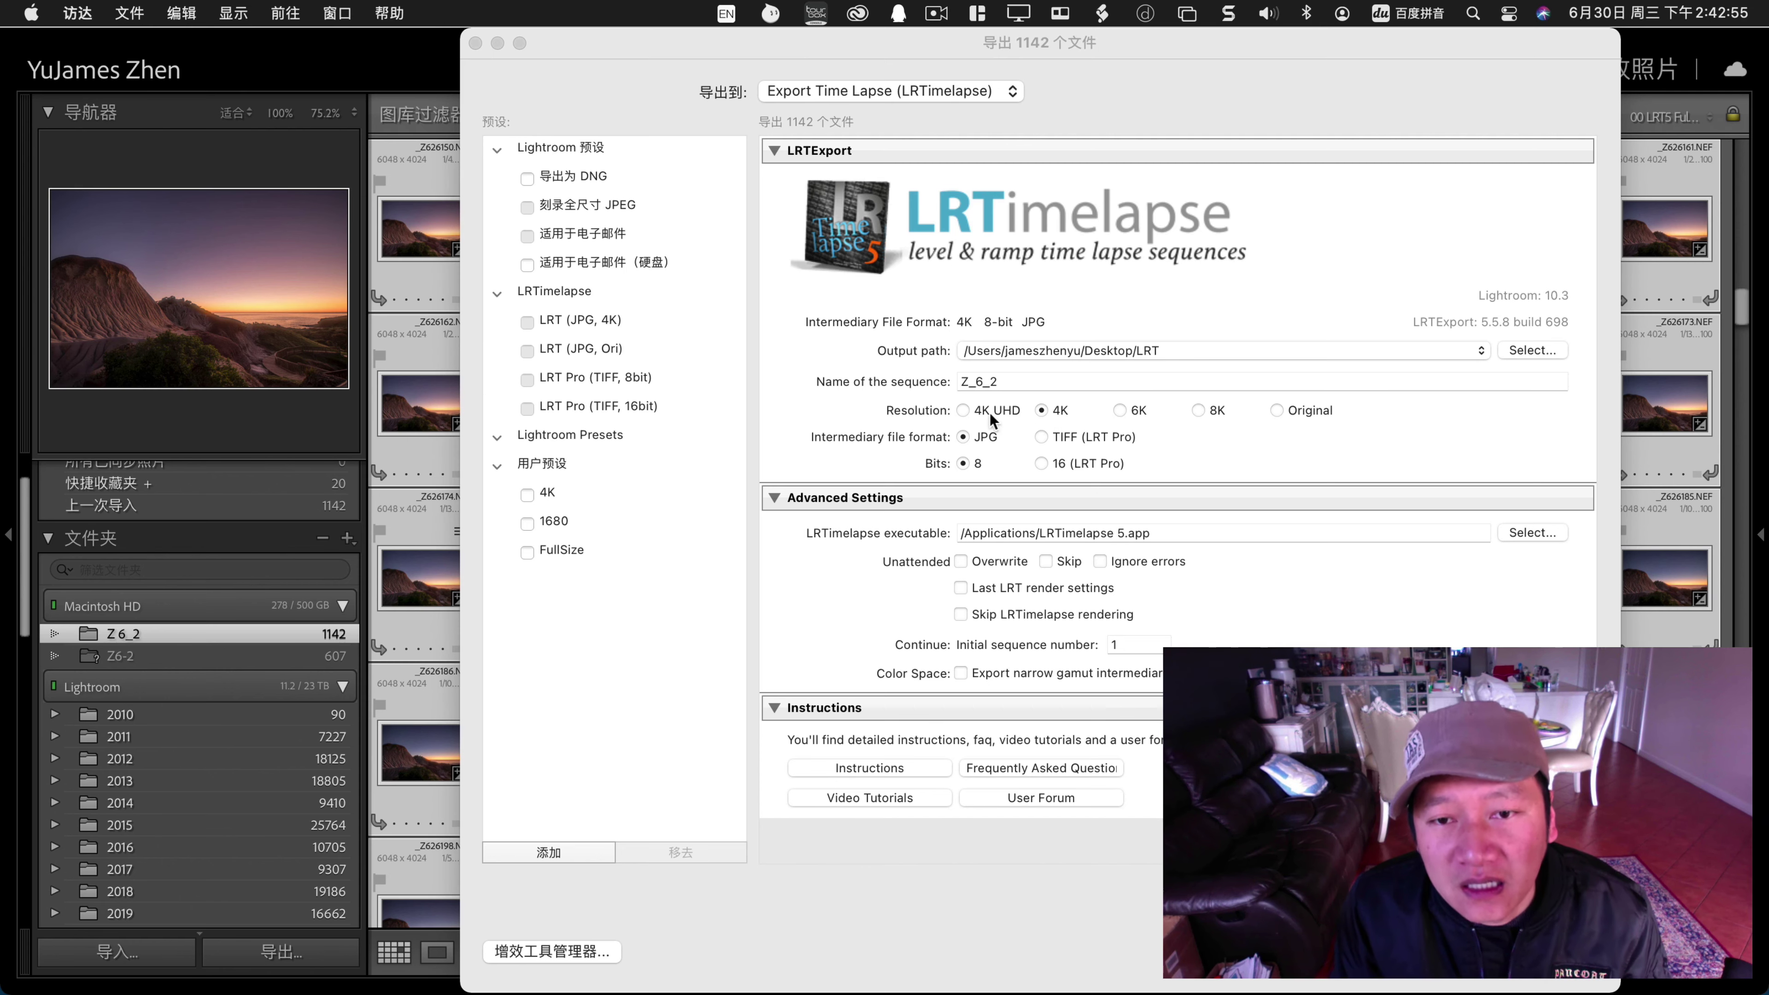
Export the 1142 frames for LRTimelapse at 4K resolution, JPG format, 8-bit depth.
left_click(964, 411)
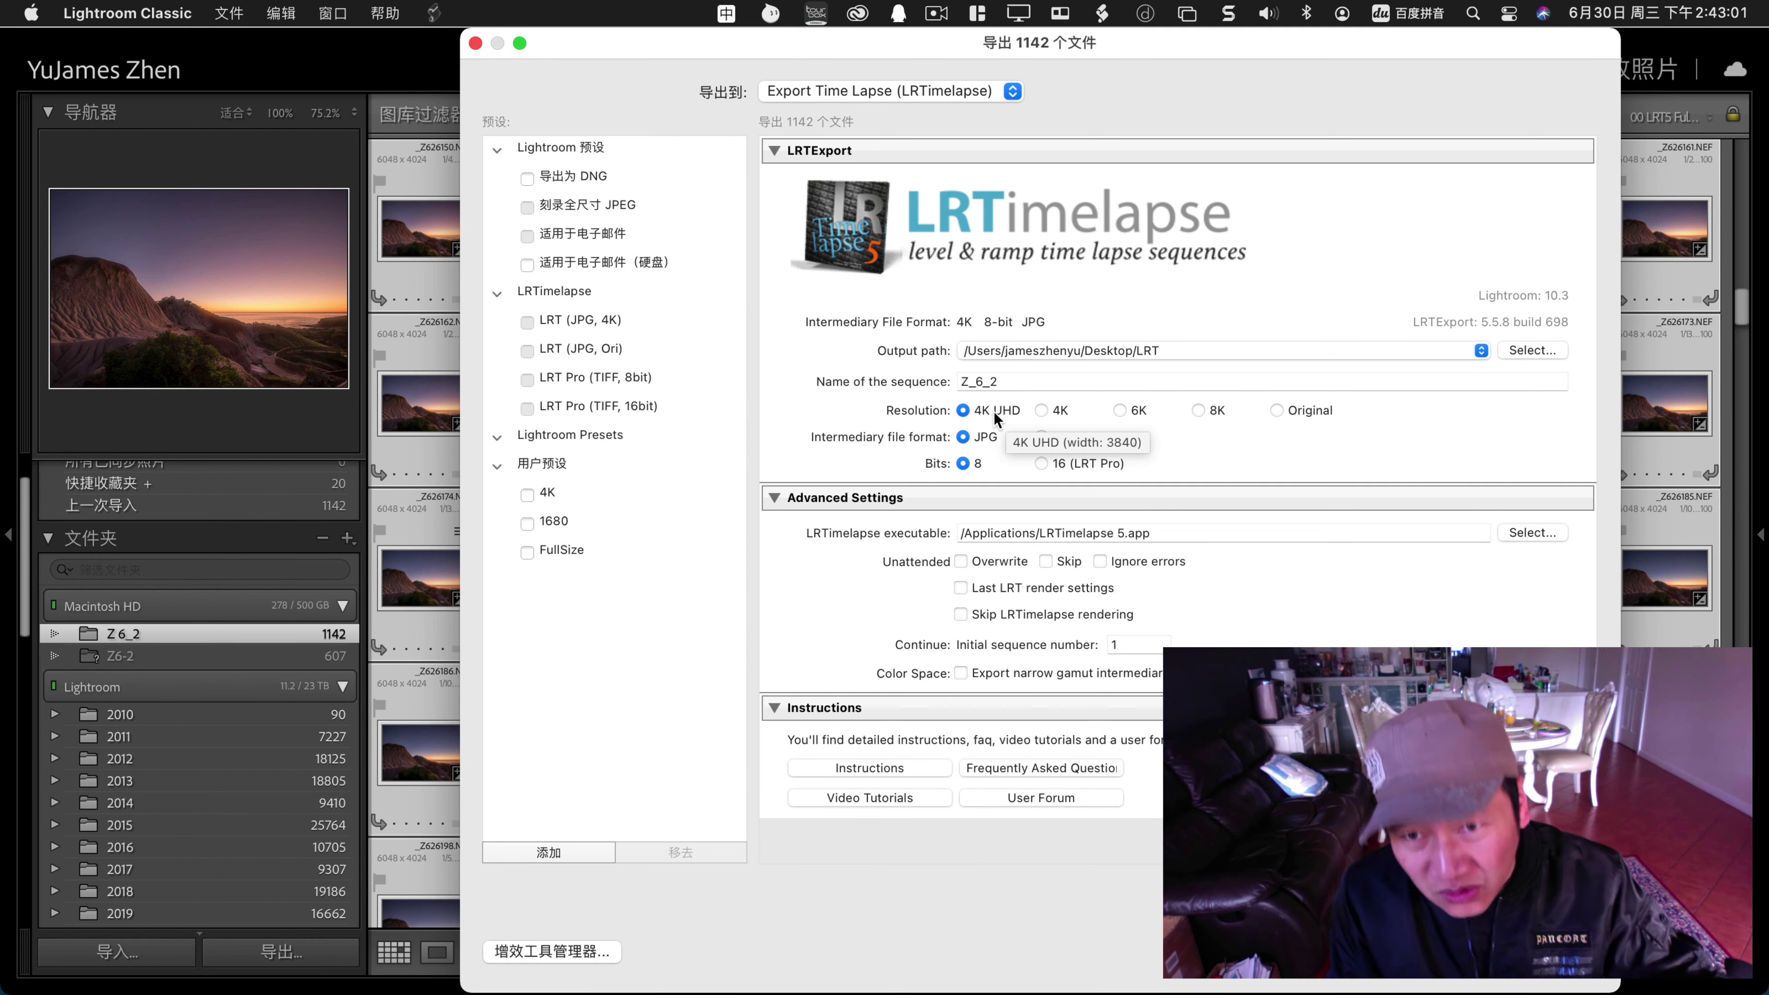
left_click(1042, 410)
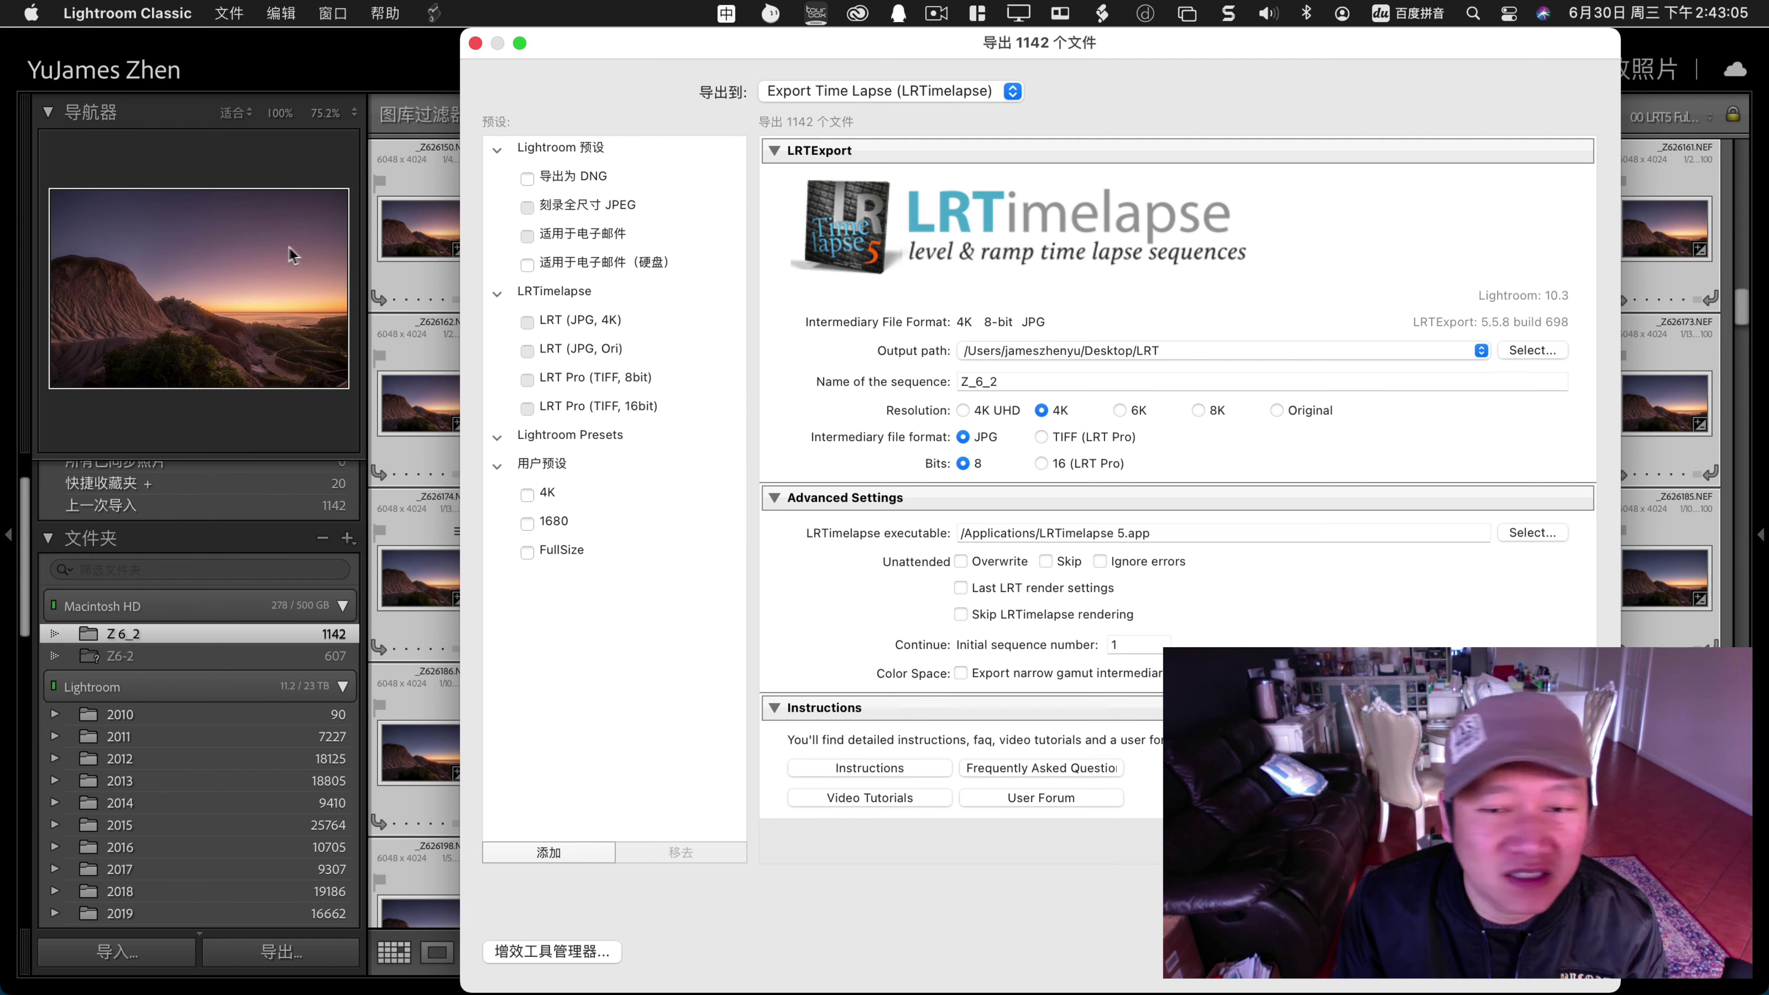
left_click(1046, 462)
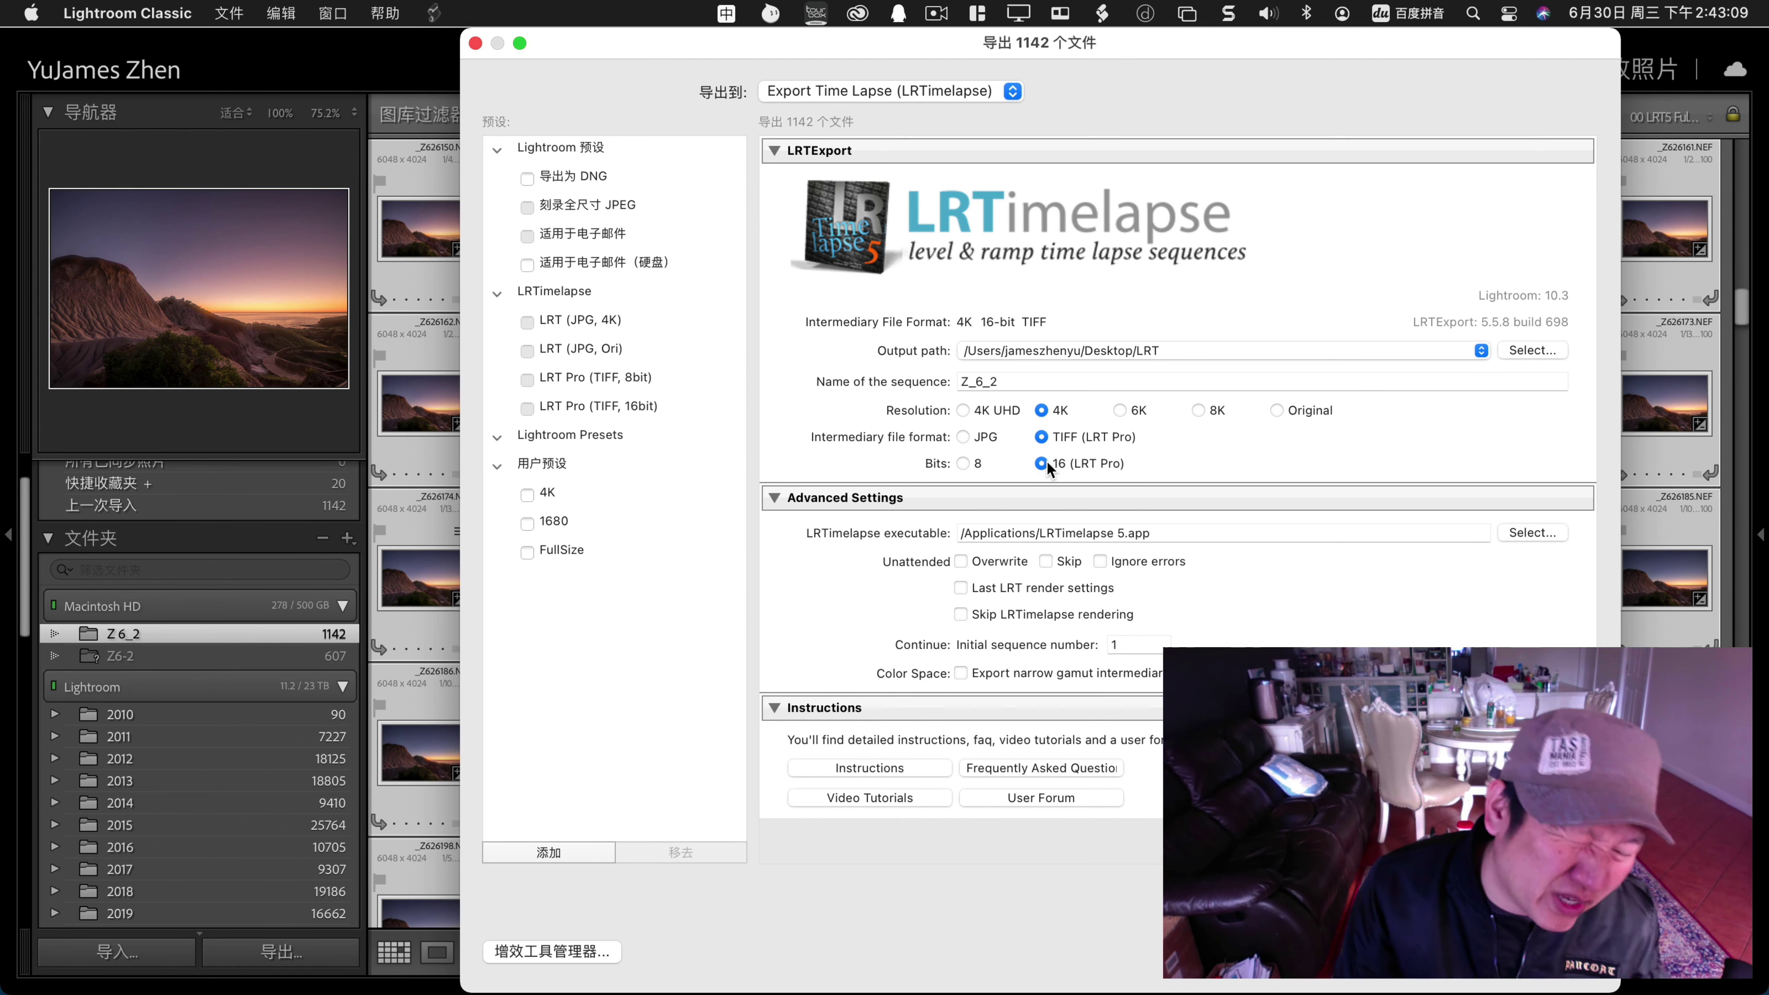
left_click(962, 437)
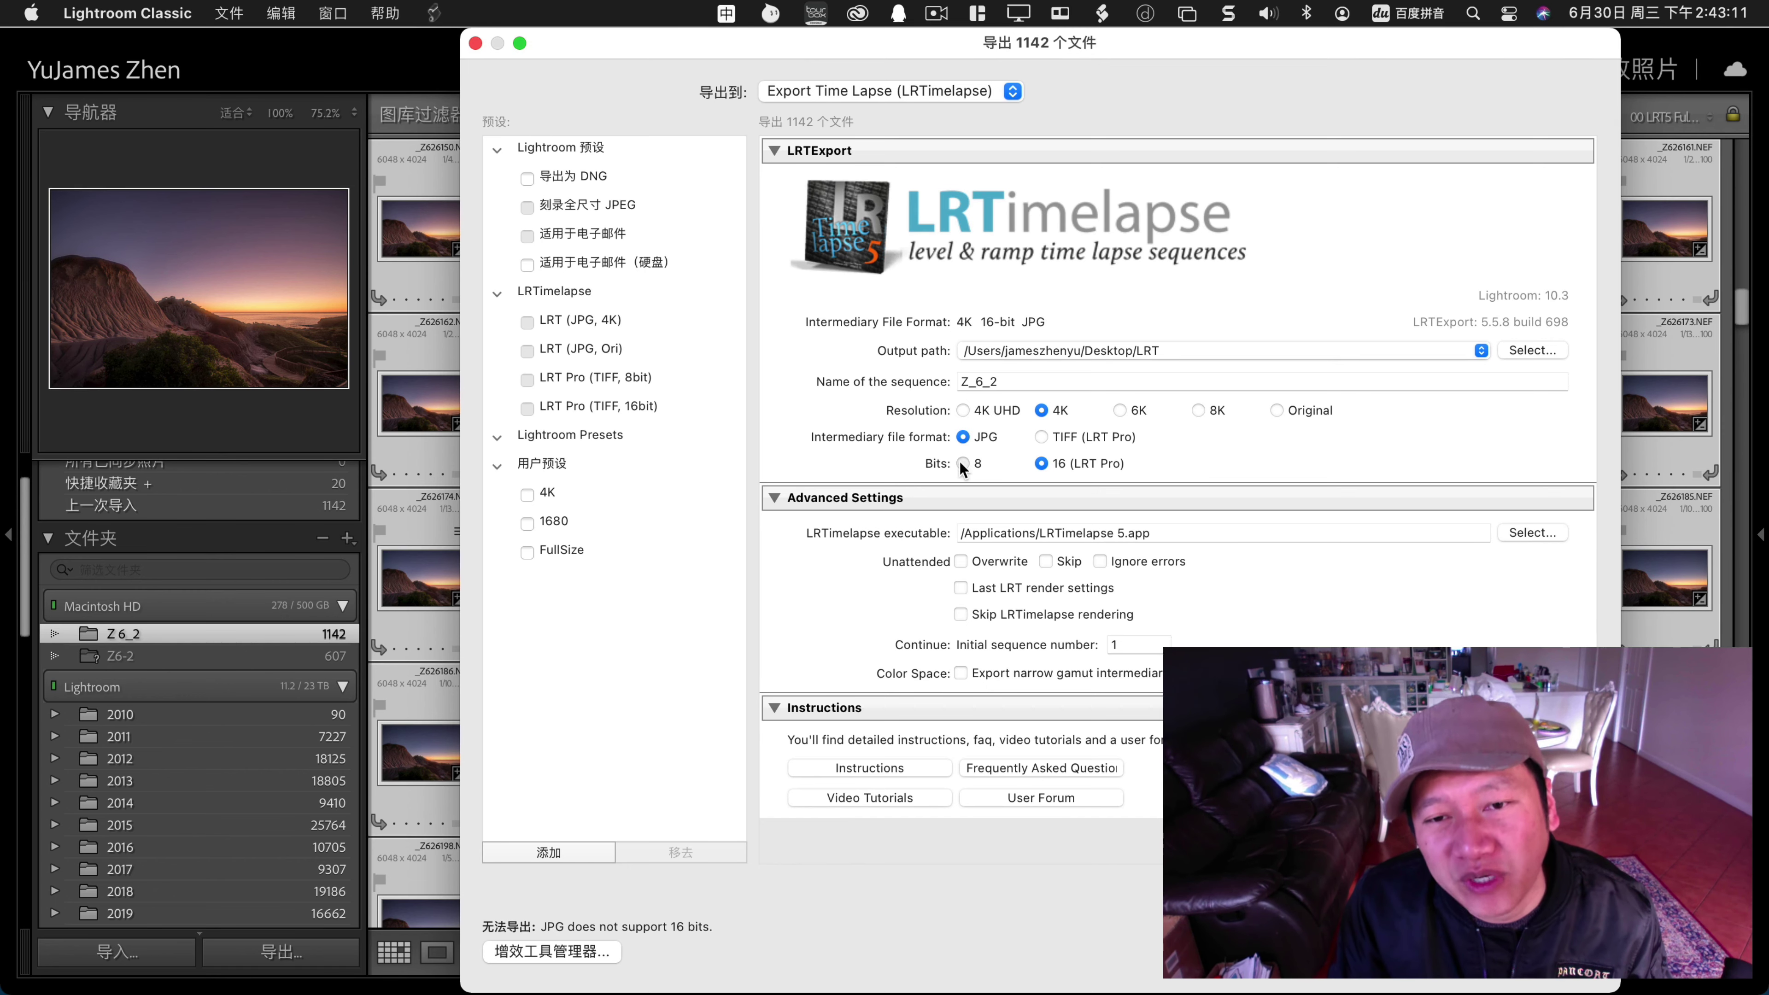
left_click(962, 463)
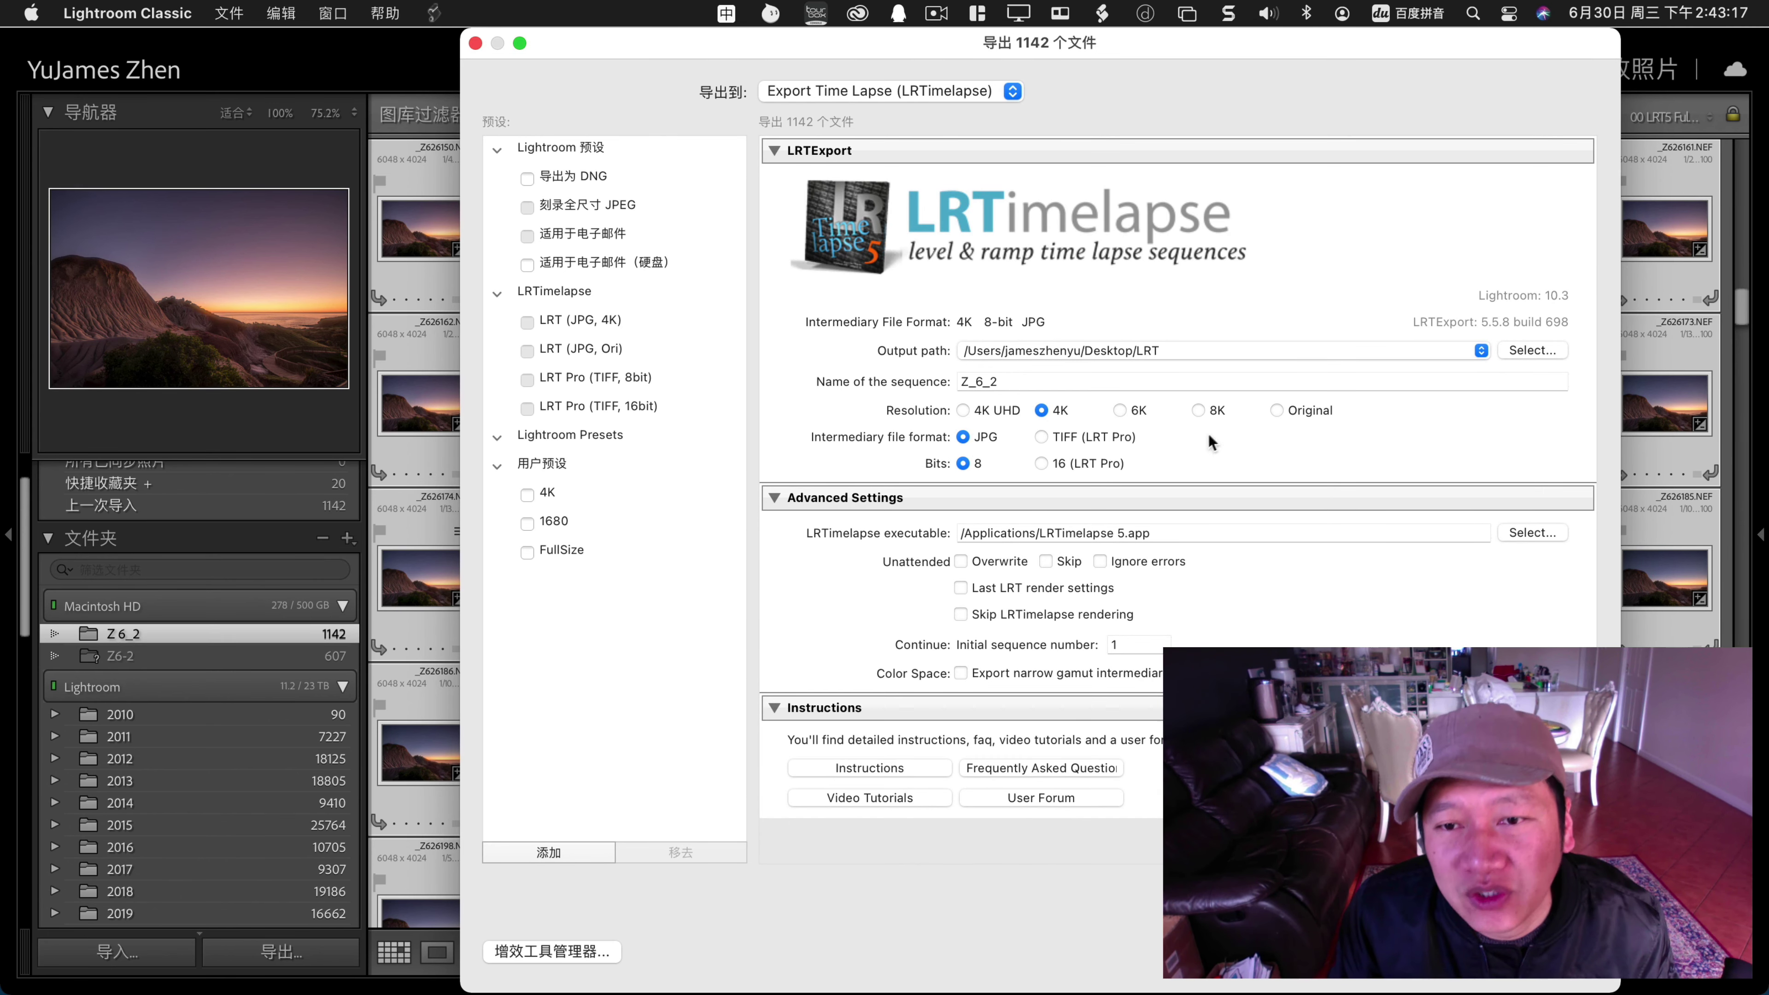
left_click(1198, 411)
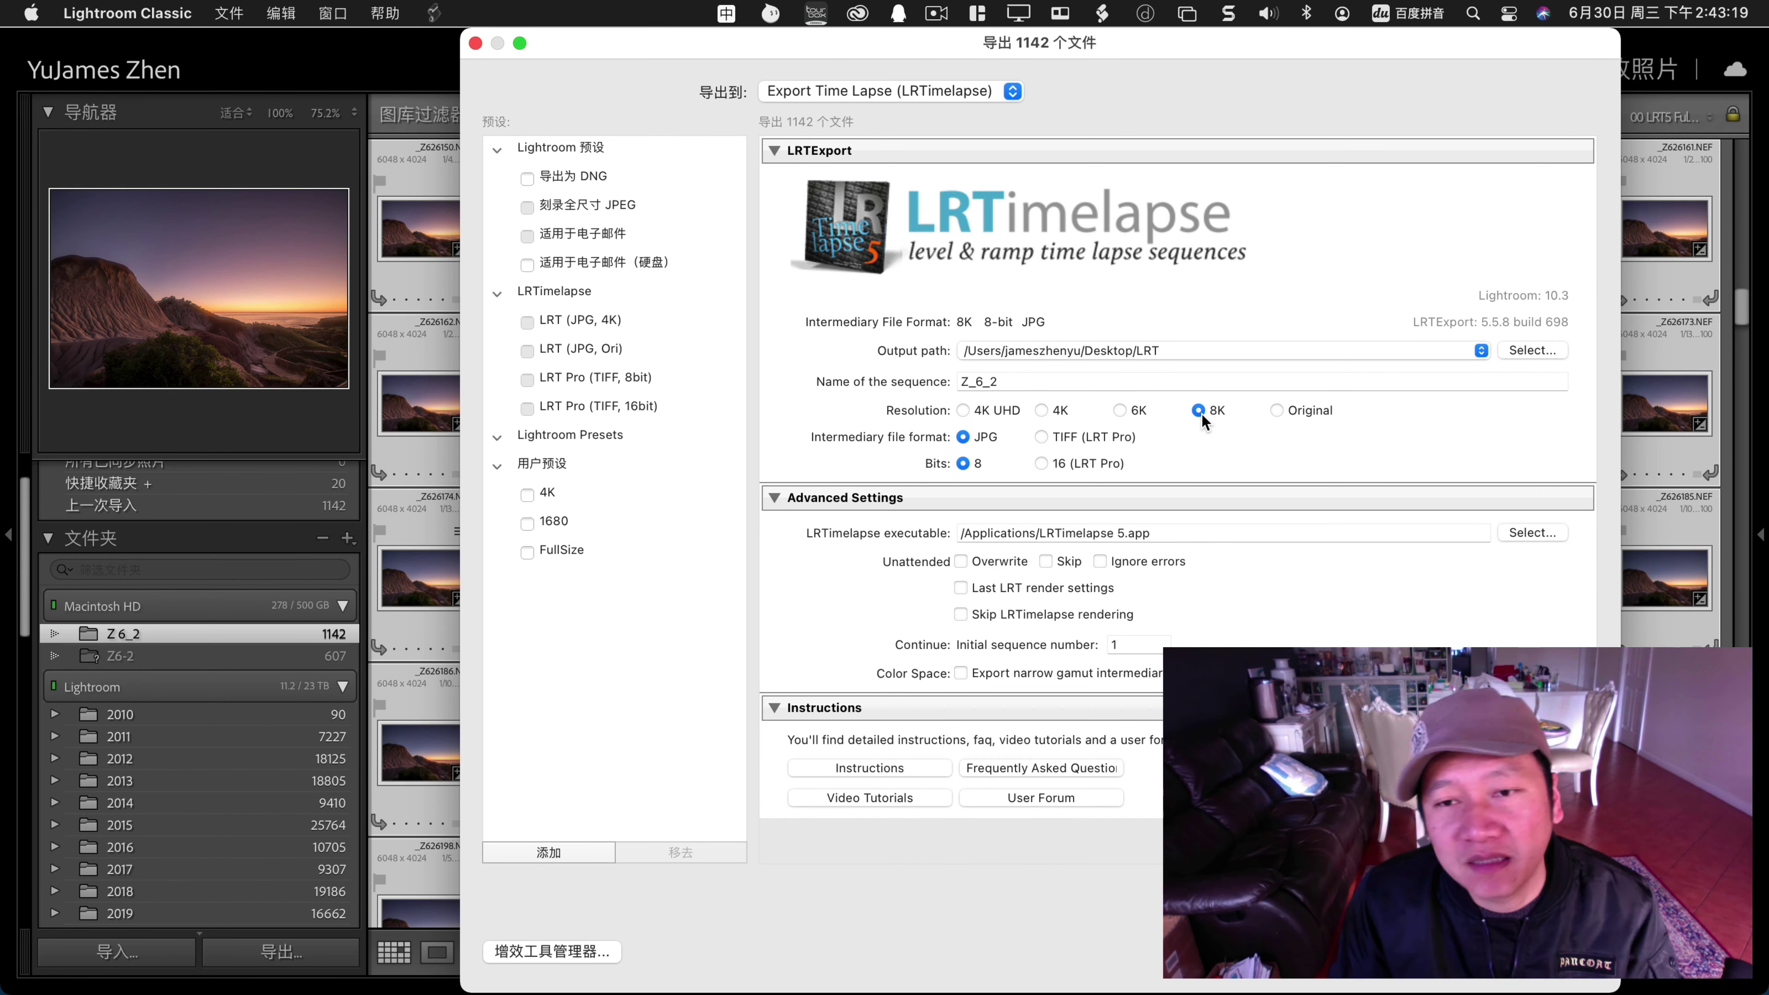
left_click(1120, 411)
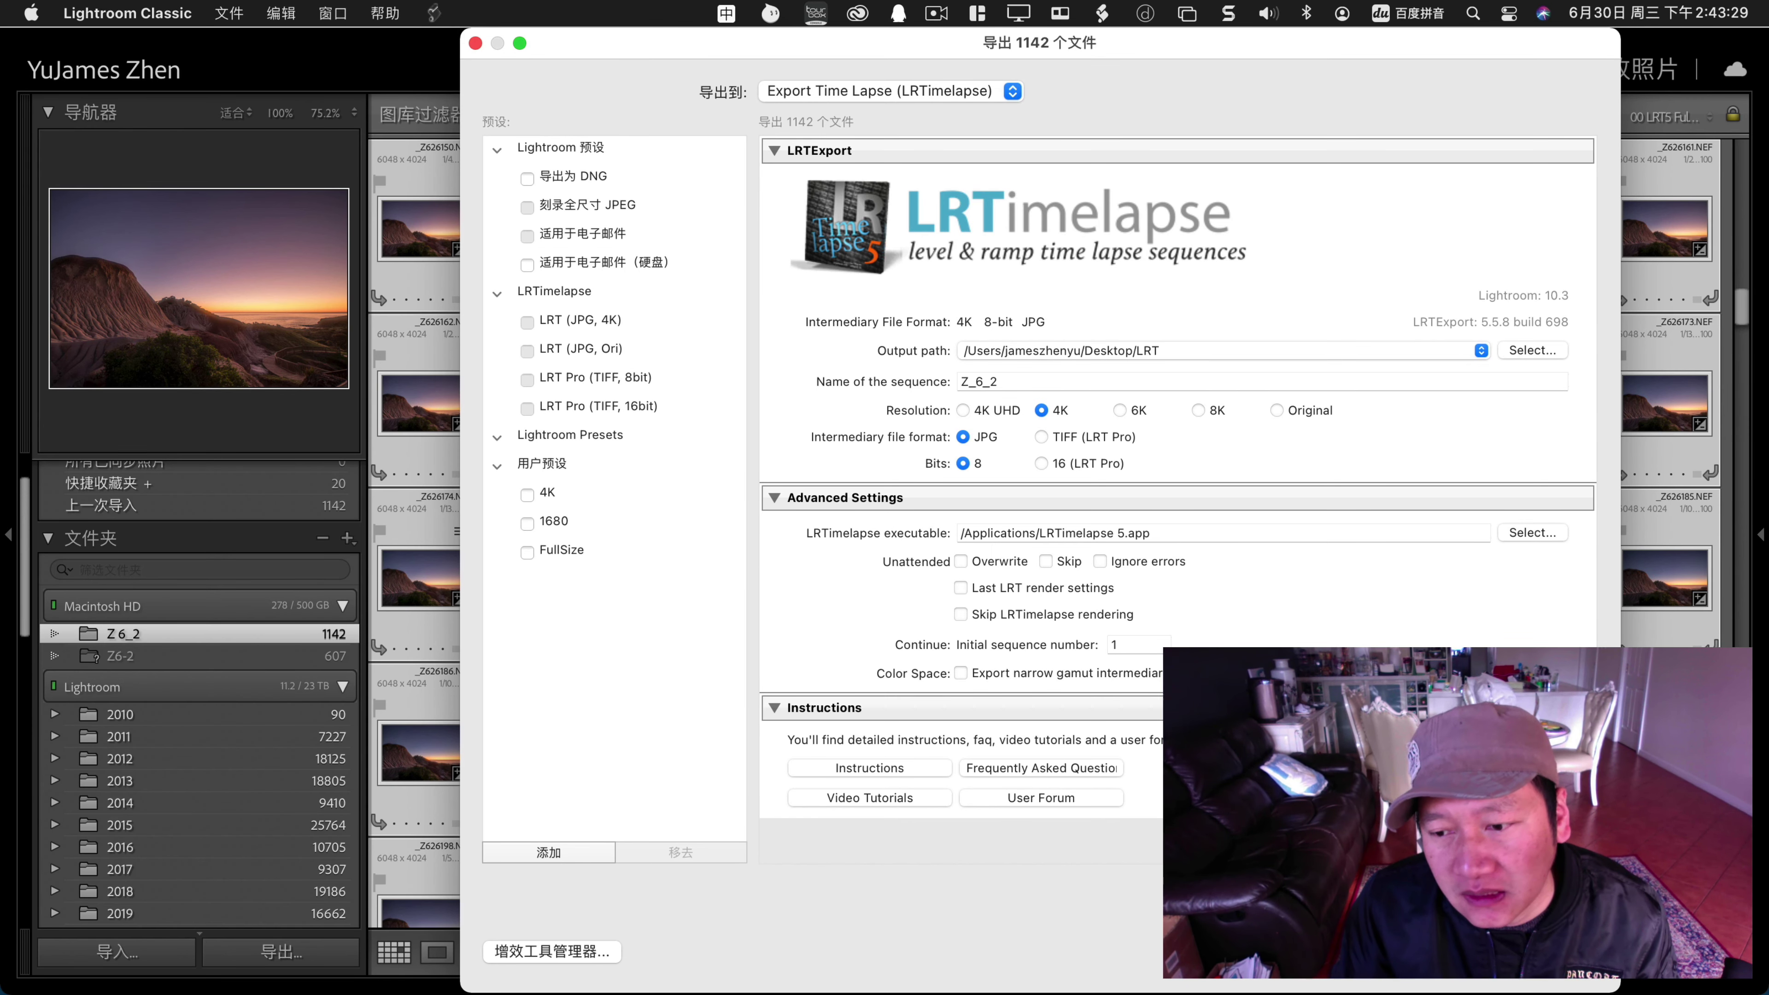
key("Return")
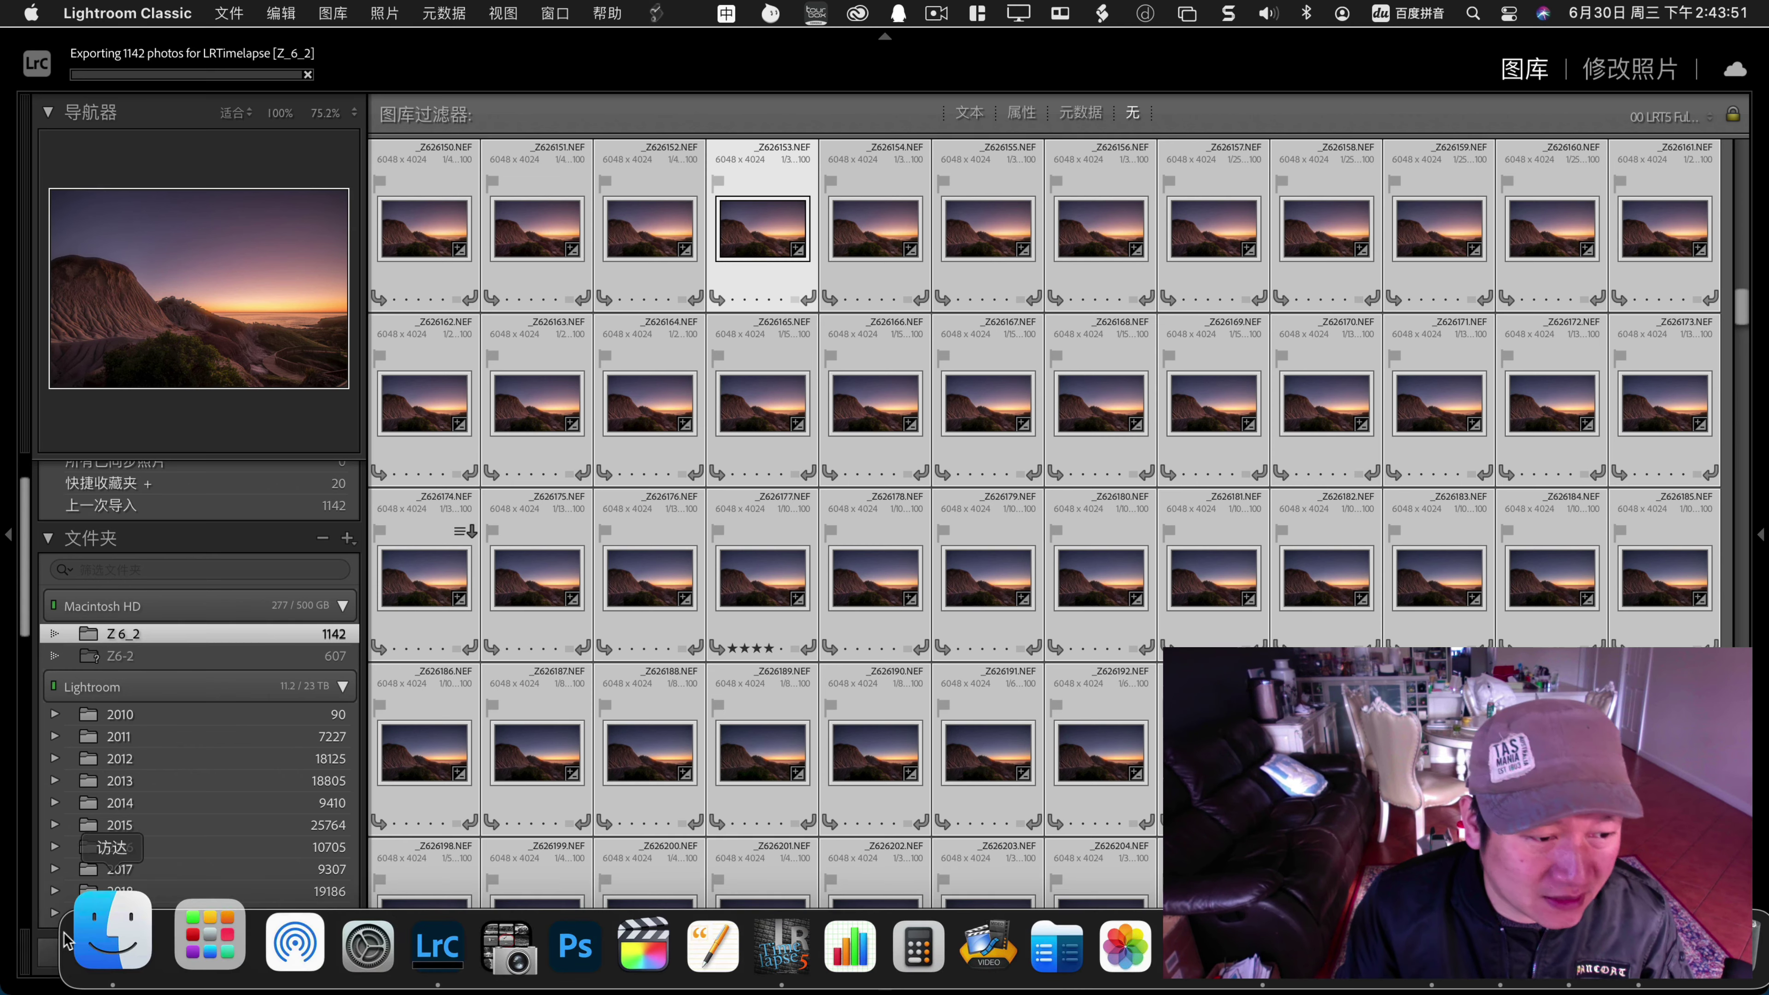
View Desktop > LRT > LRT_Z_6_2 in Finder as icon thumbnails, then close the window.
left_click(110, 928)
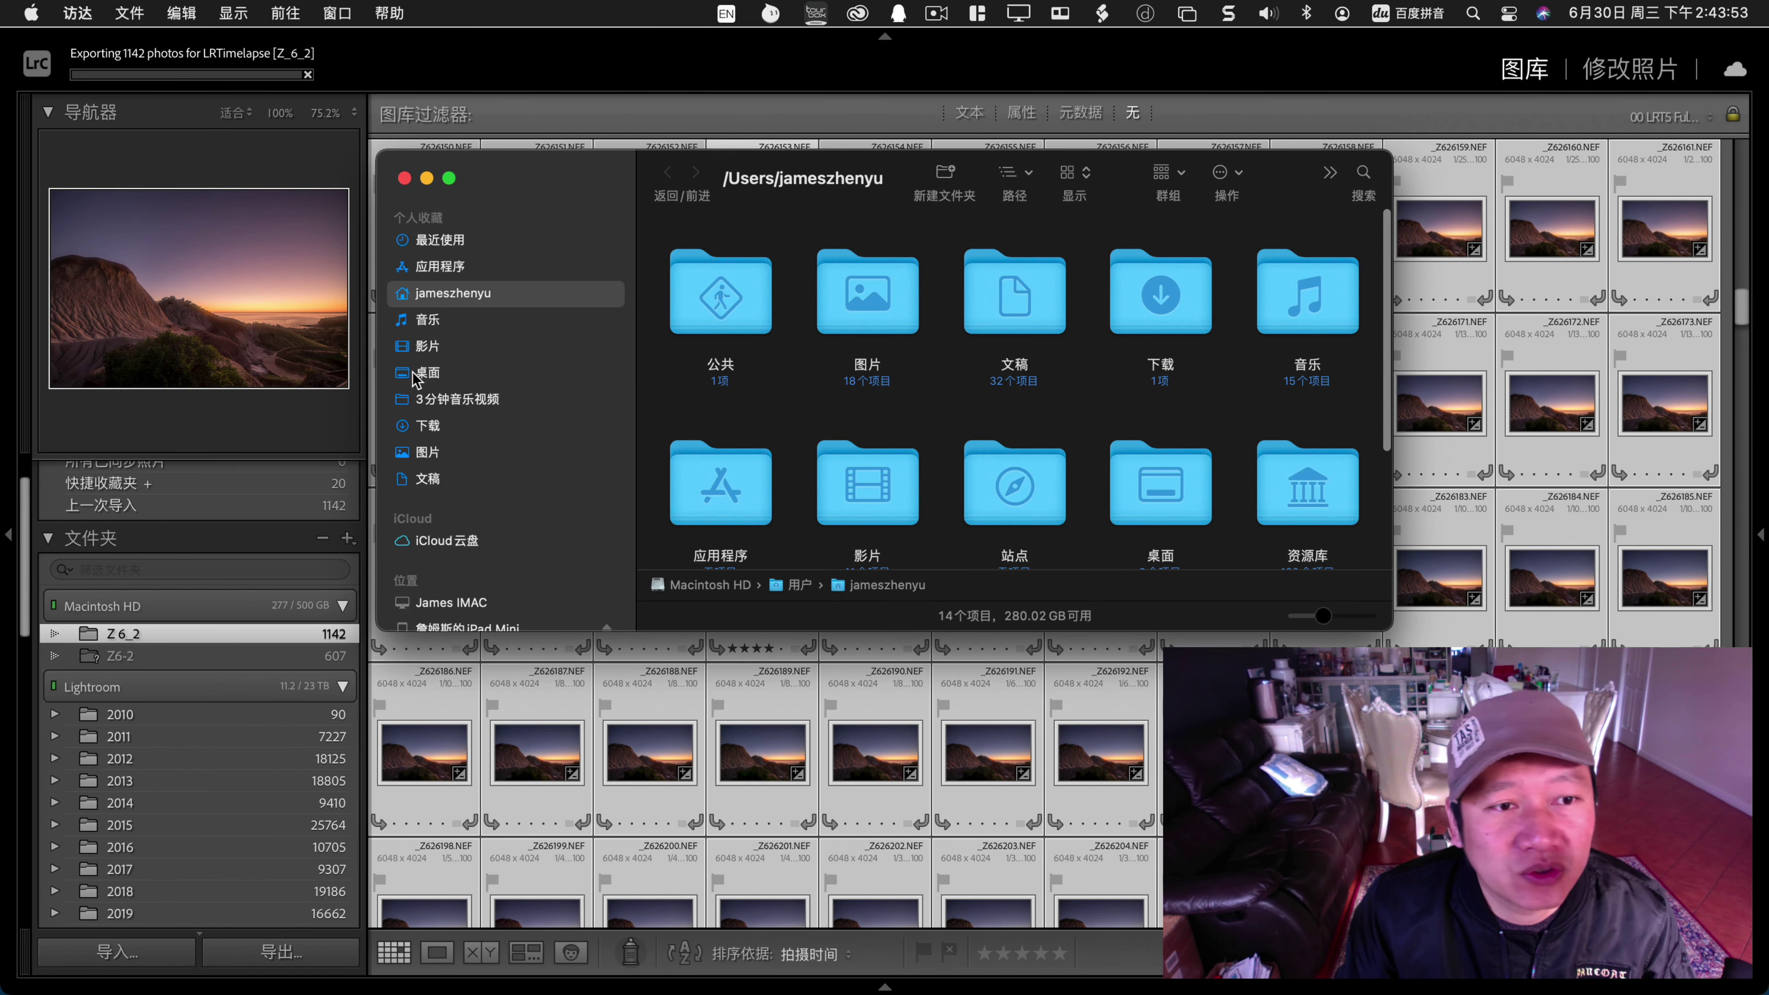
left_click(487, 372)
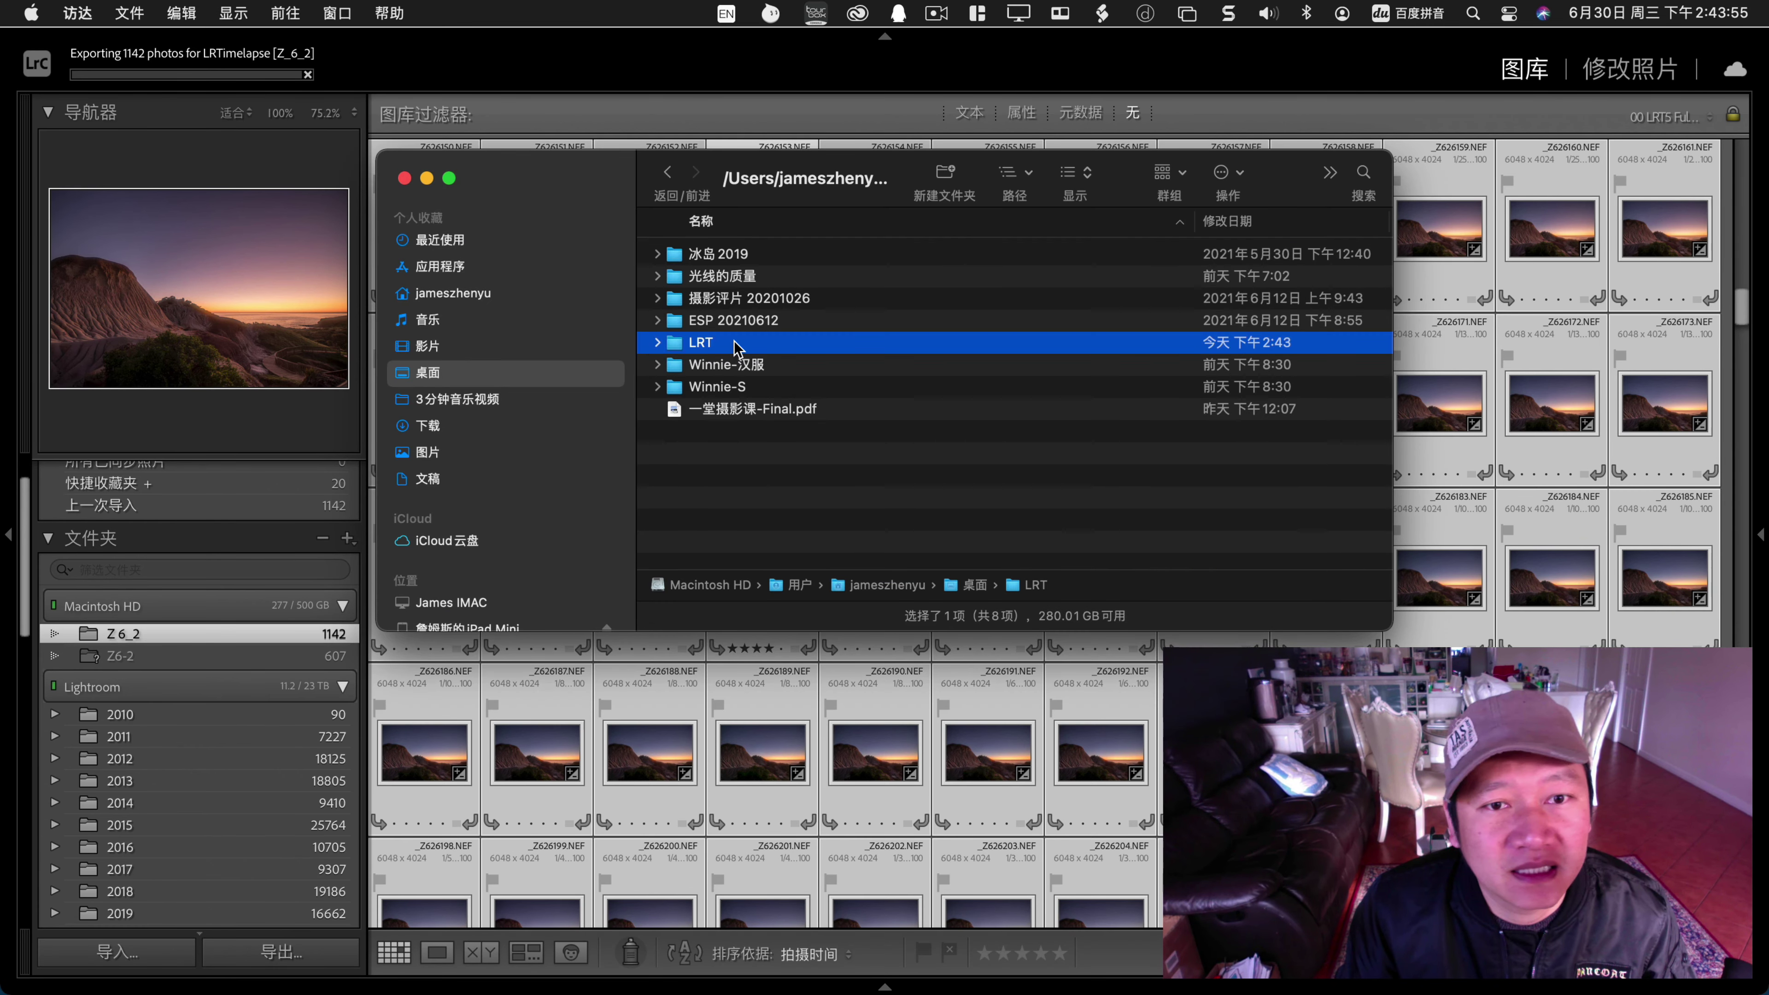
double_click(740, 343)
double_click(740, 256)
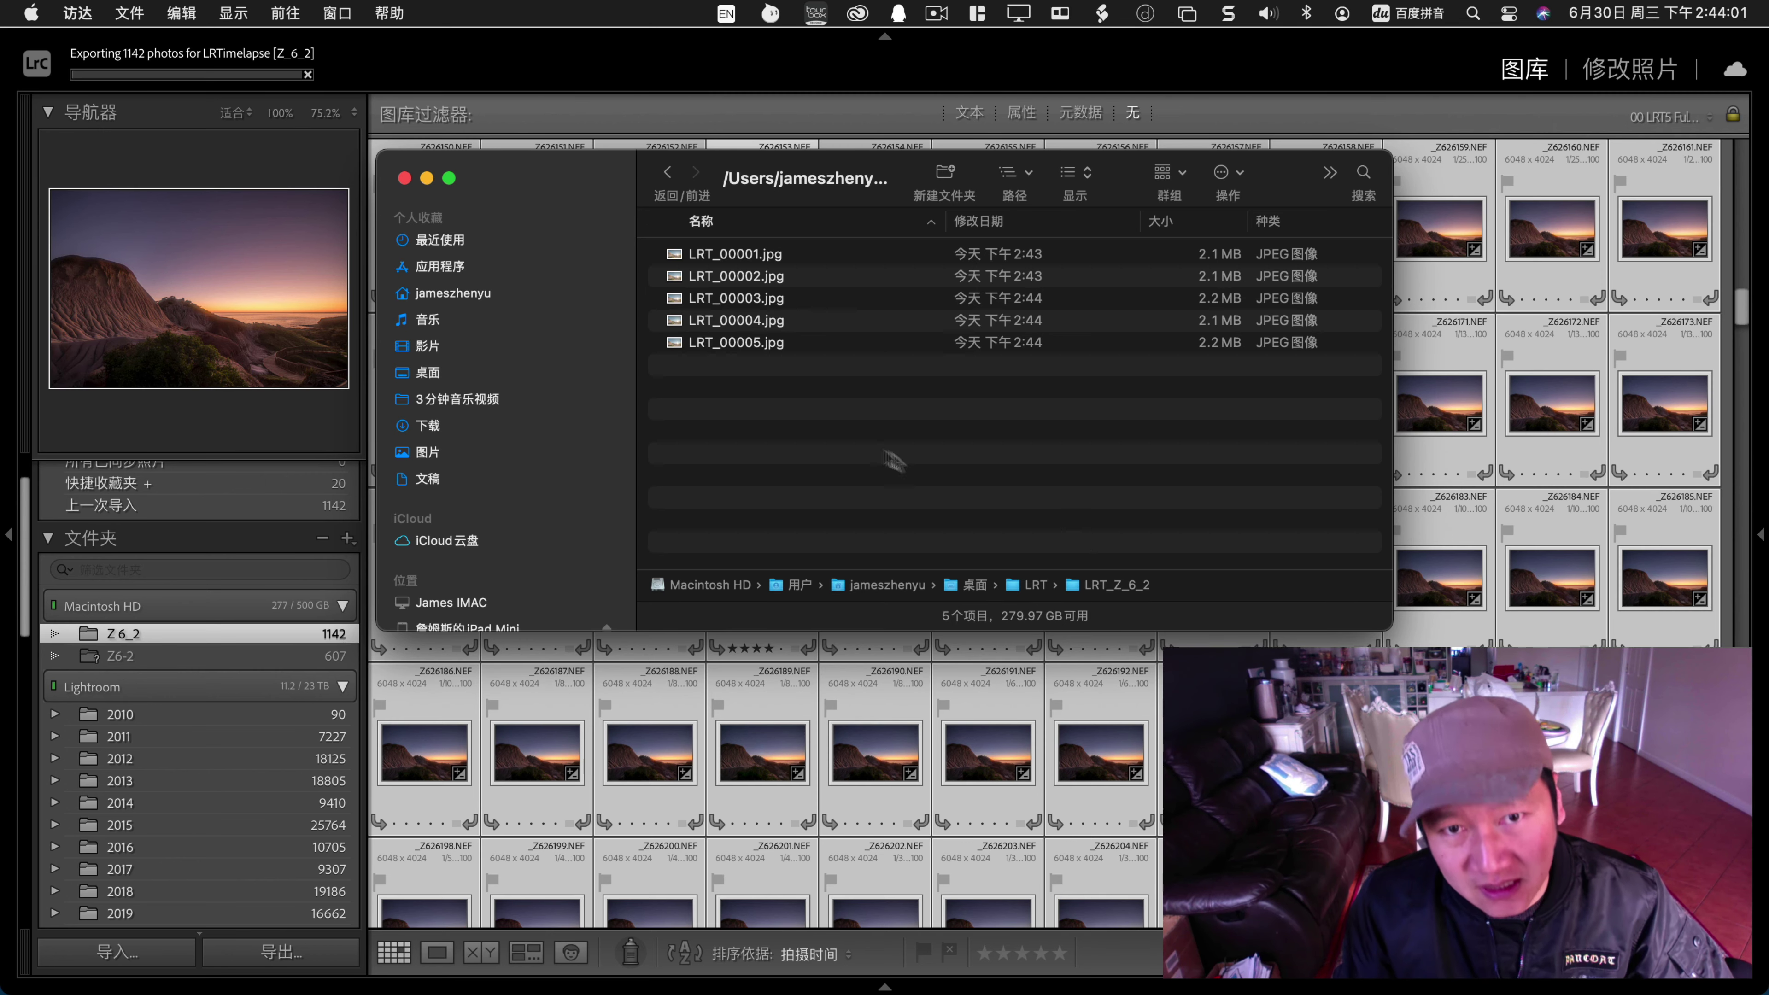
left_click_drag(1386, 631, 1640, 870)
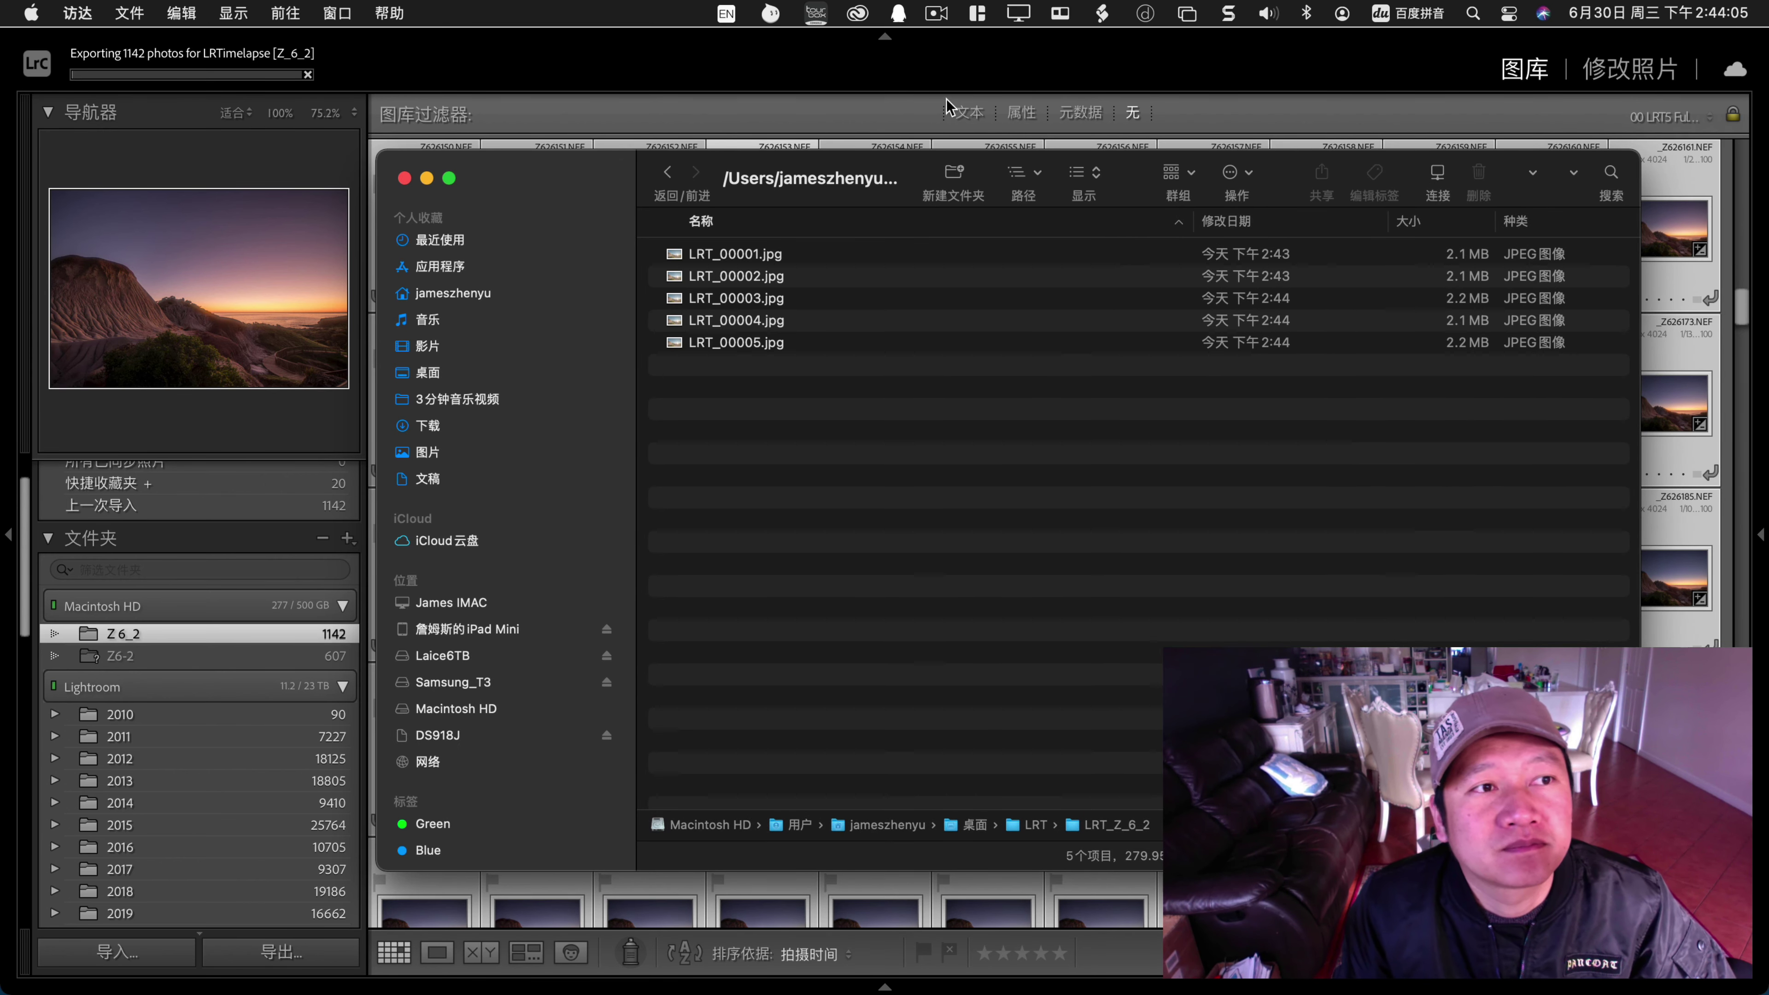
left_click(1095, 183)
left_click(1098, 151)
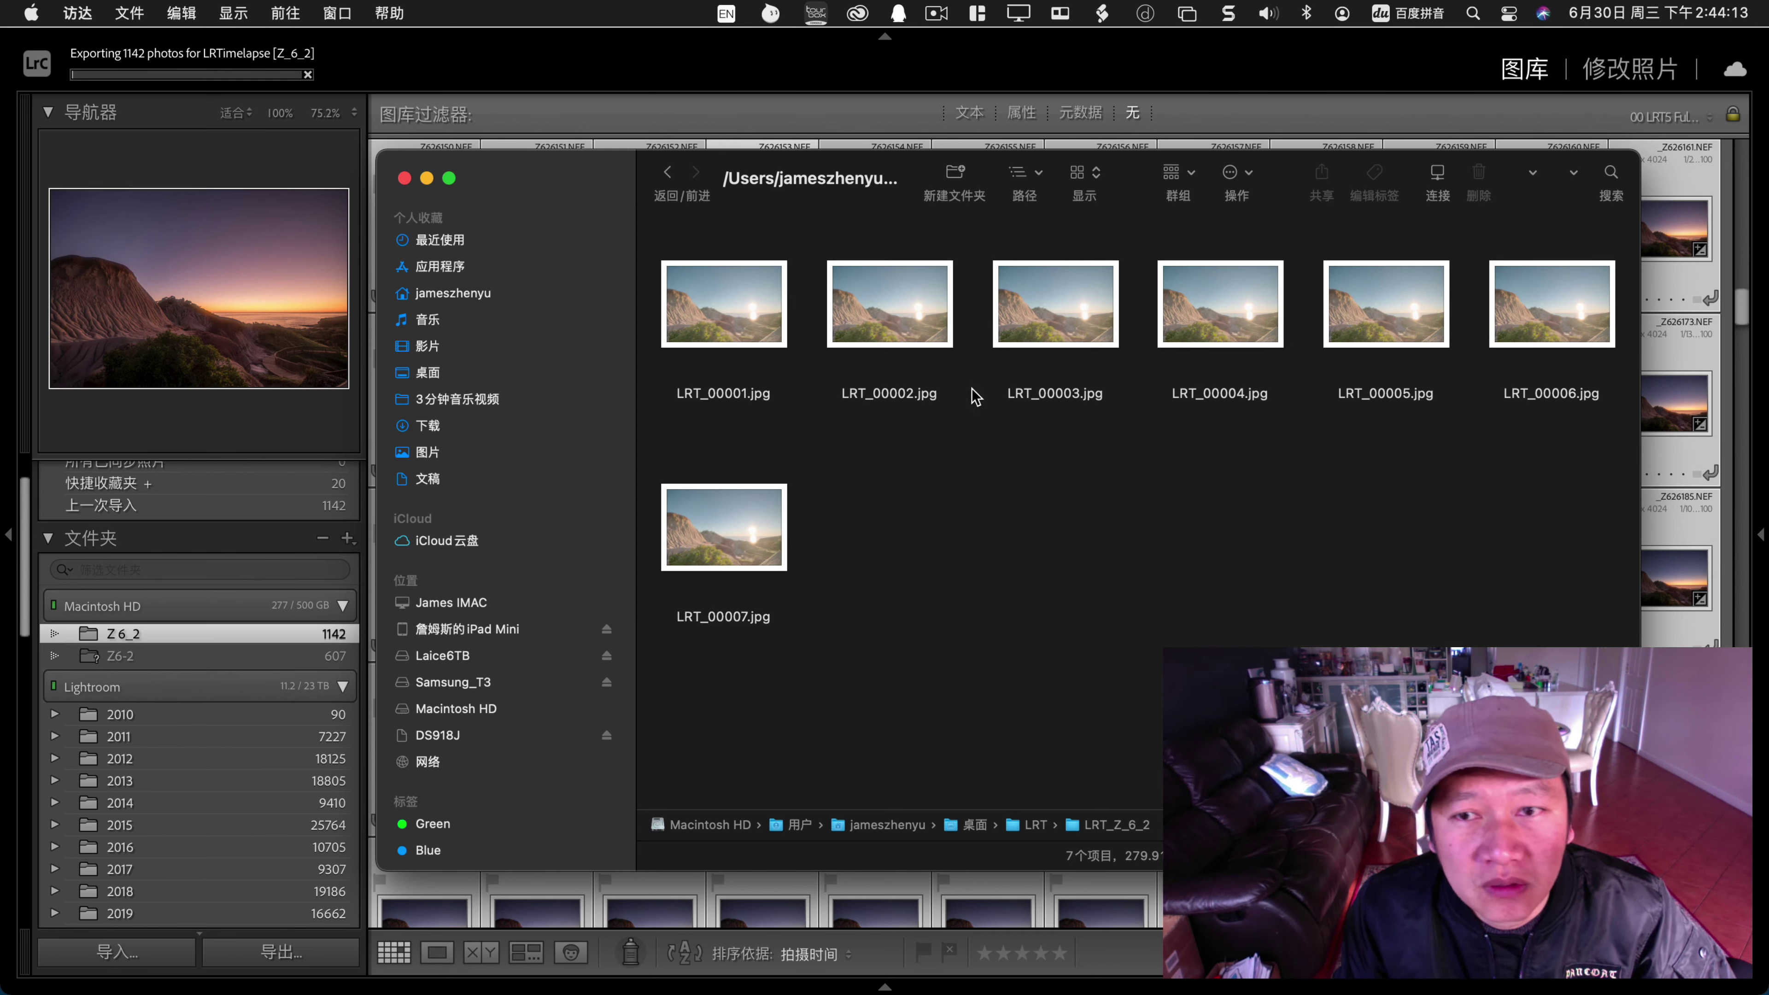
left_click(404, 178)
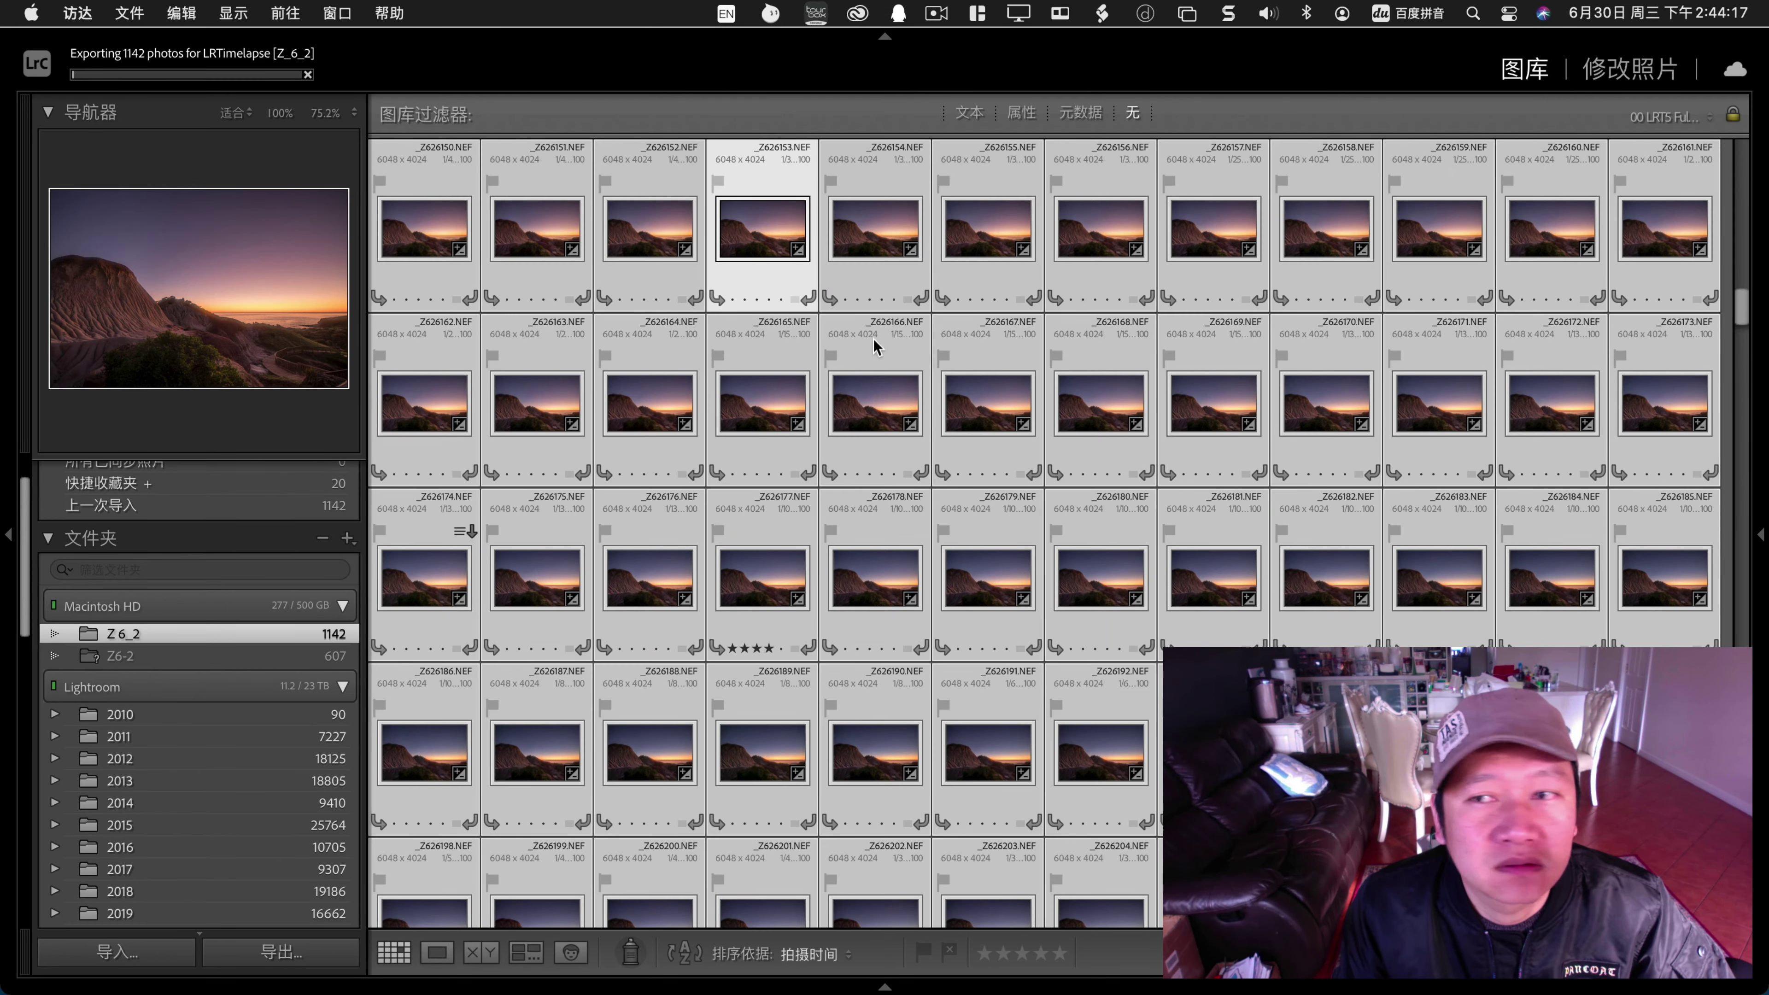
After the export finishes, bring up LRTimelapse's Render Video dialog for LRT_Z_6_2.
scroll(874, 346, "up", 5)
scroll(878, 342, "up", 4)
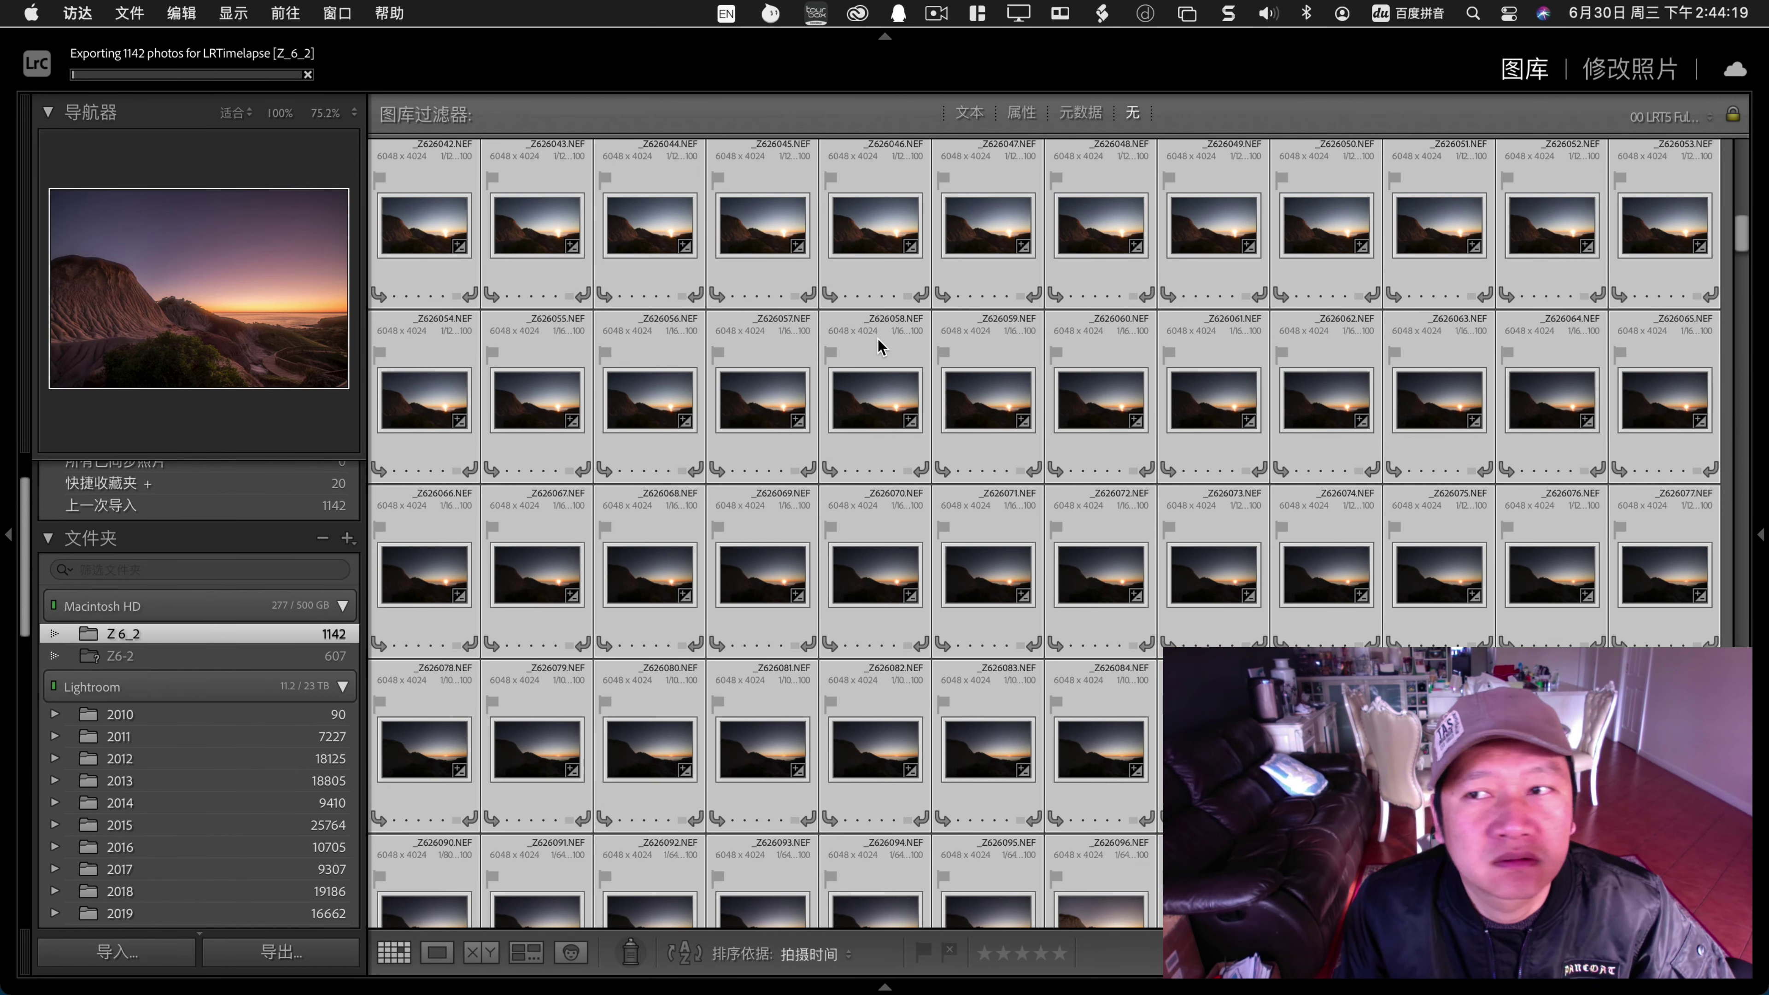
scroll(878, 341, "up", 5)
scroll(877, 341, "up", 4)
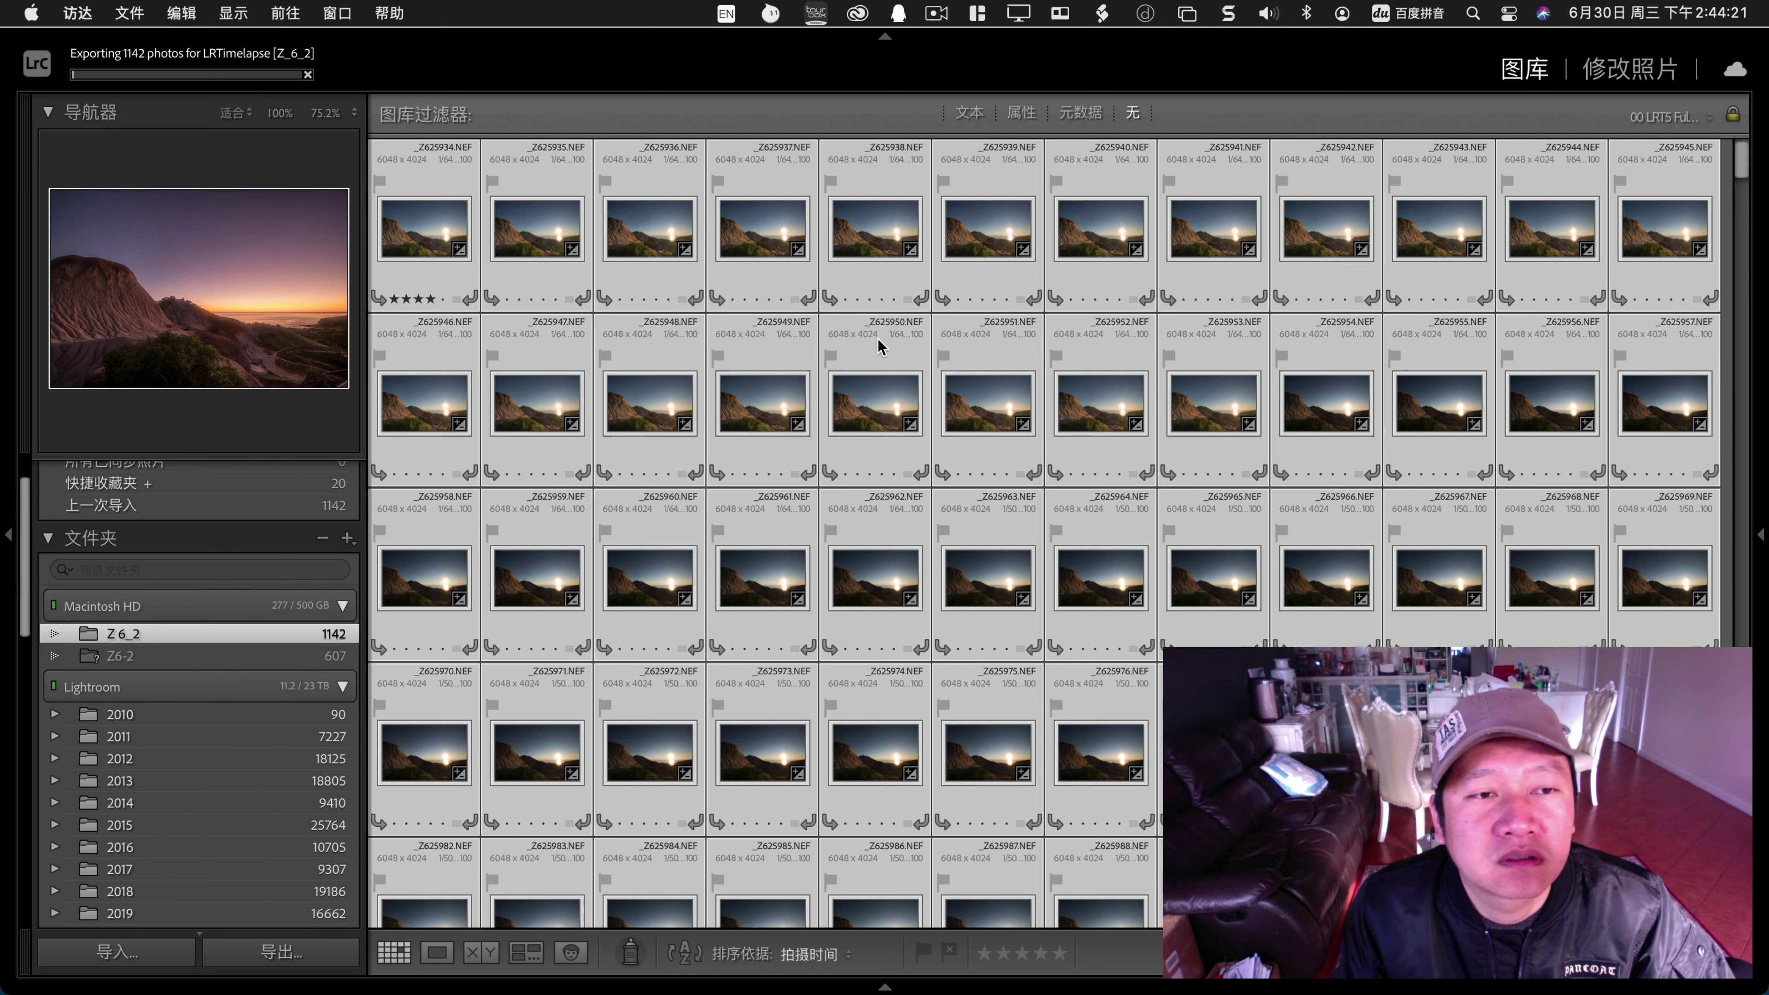
left_click(935, 13)
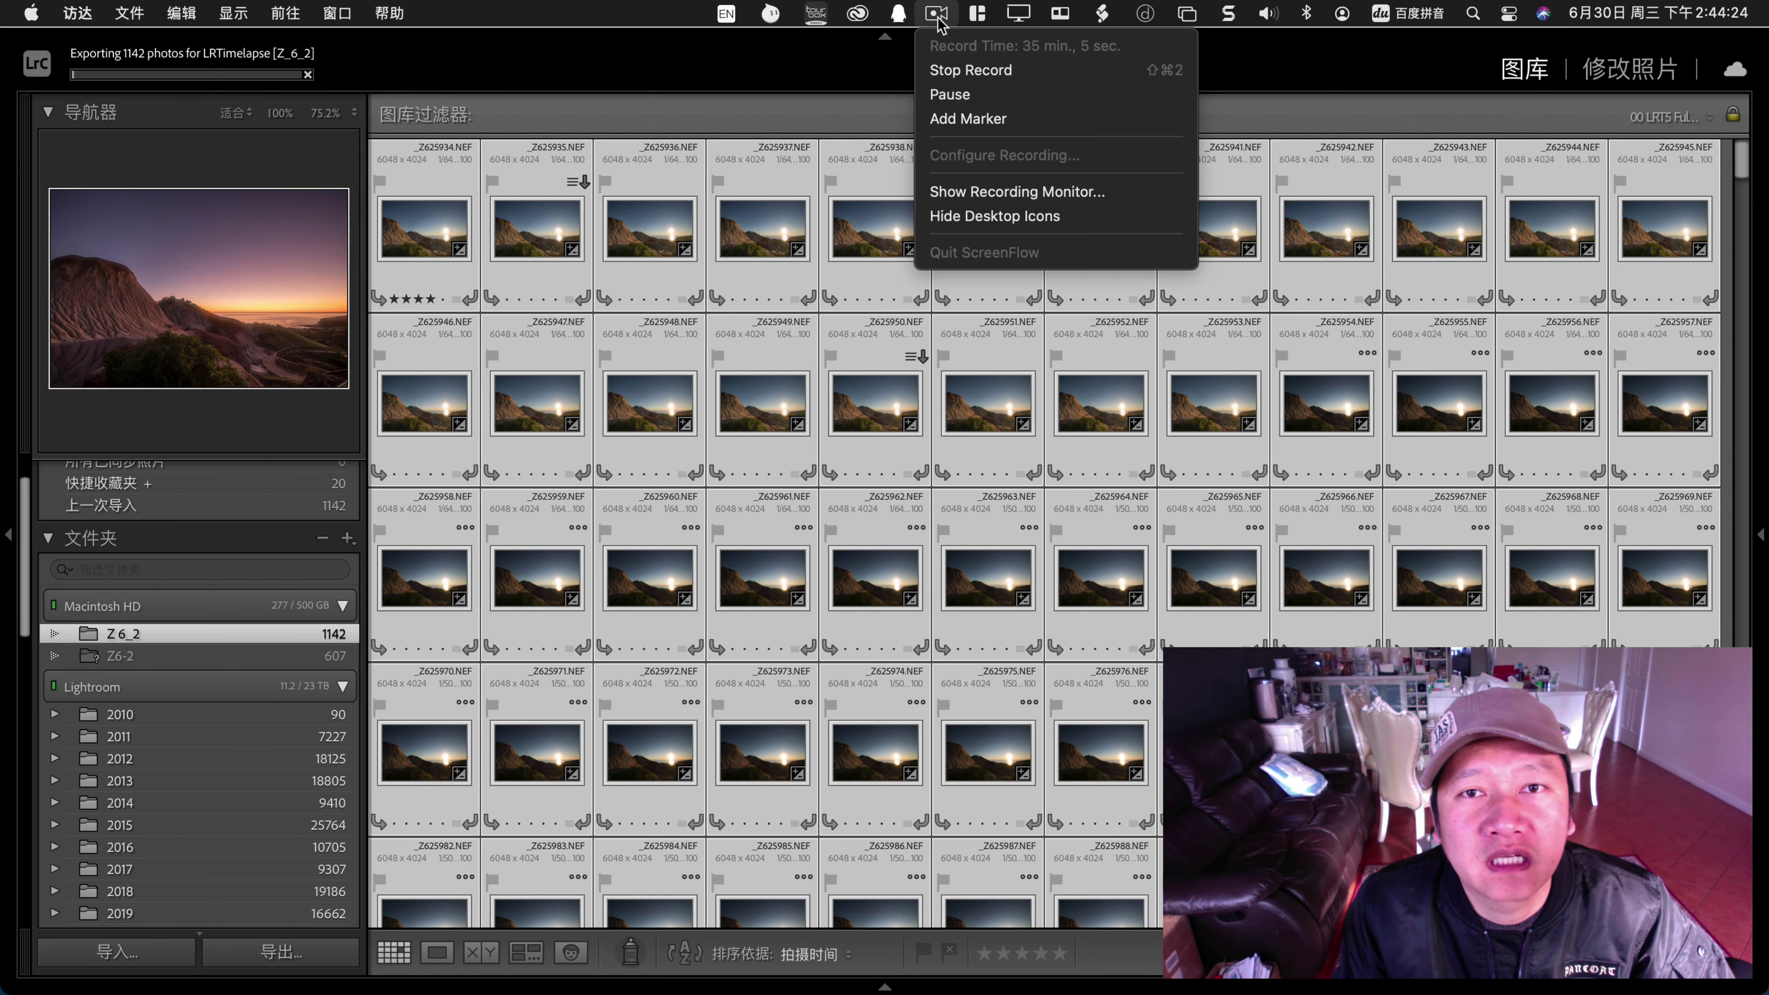
left_click(951, 95)
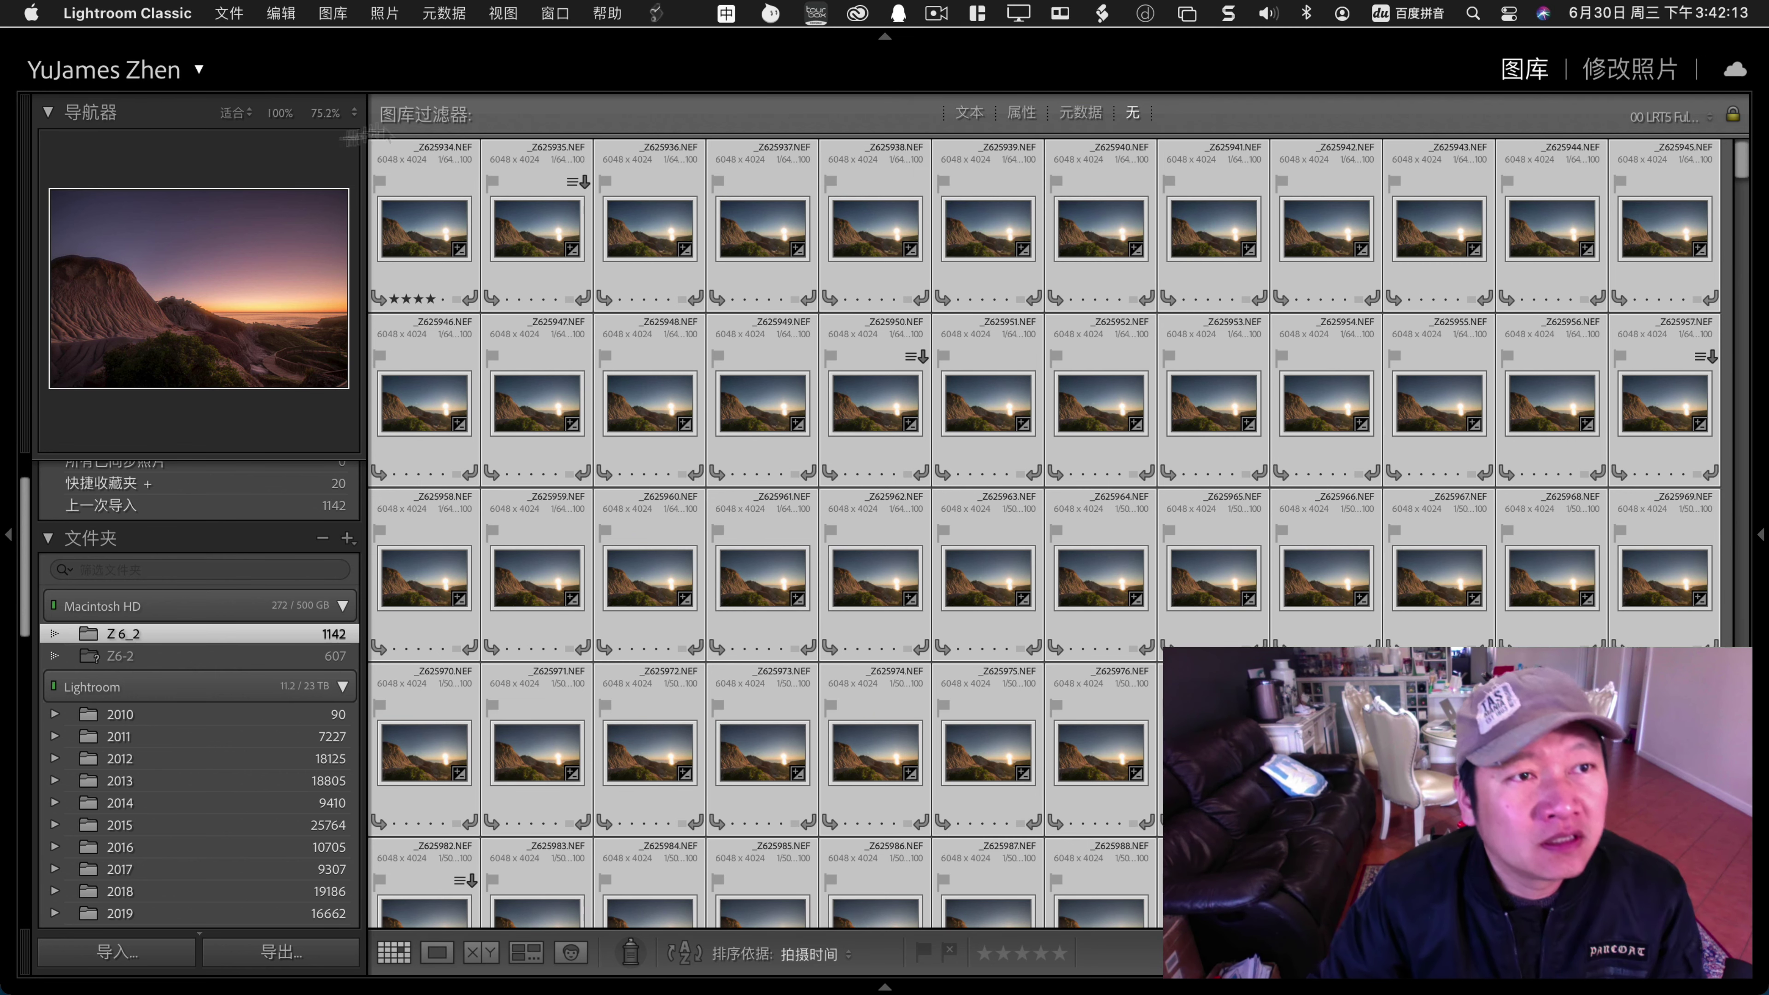
mouse_move(721, 940)
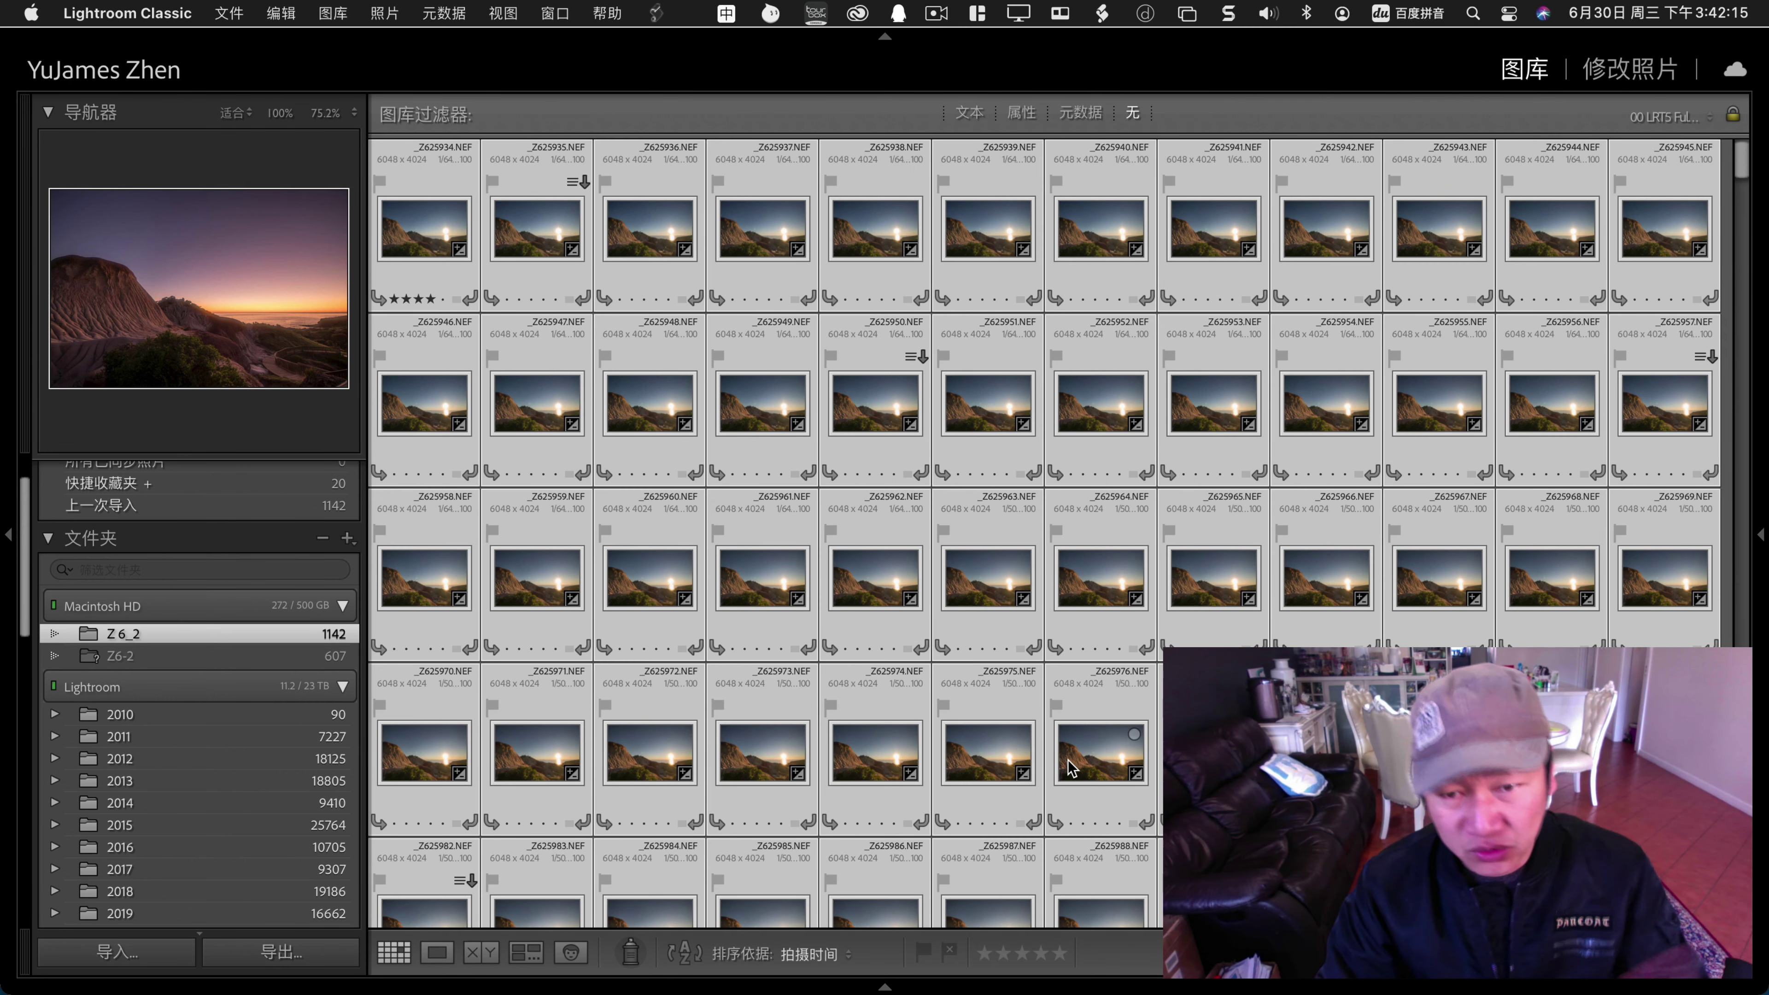
mouse_move(719, 989)
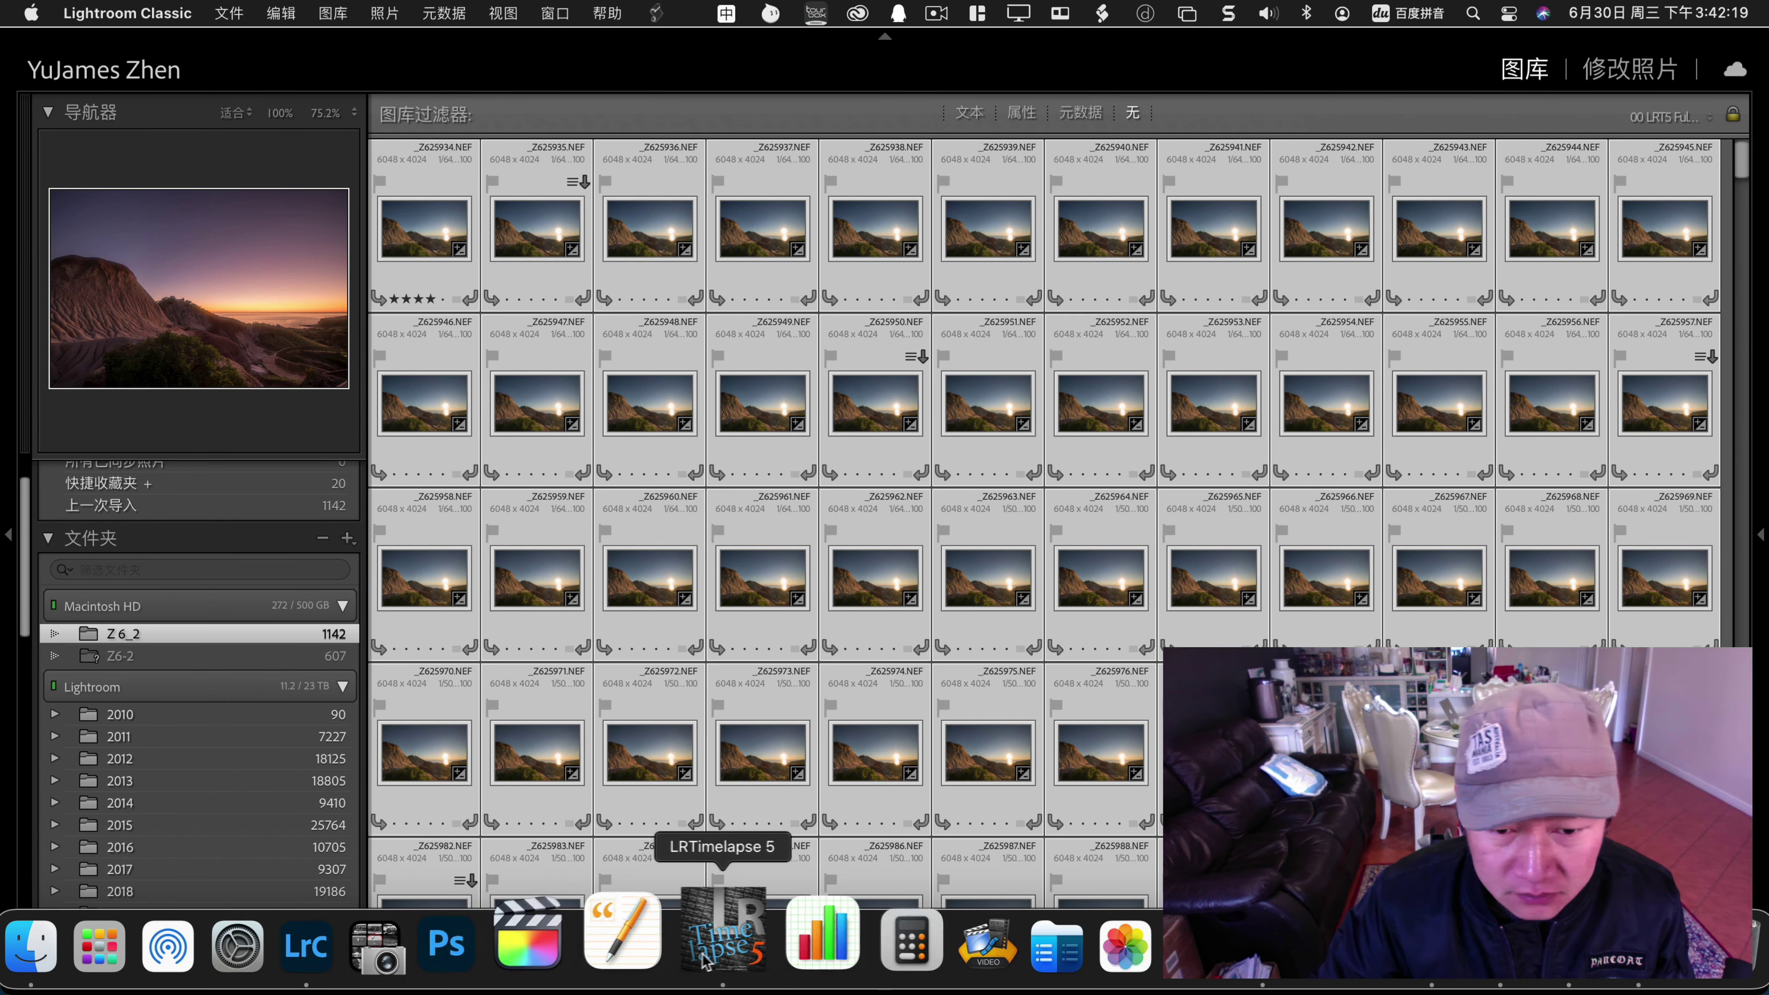
left_click(705, 960)
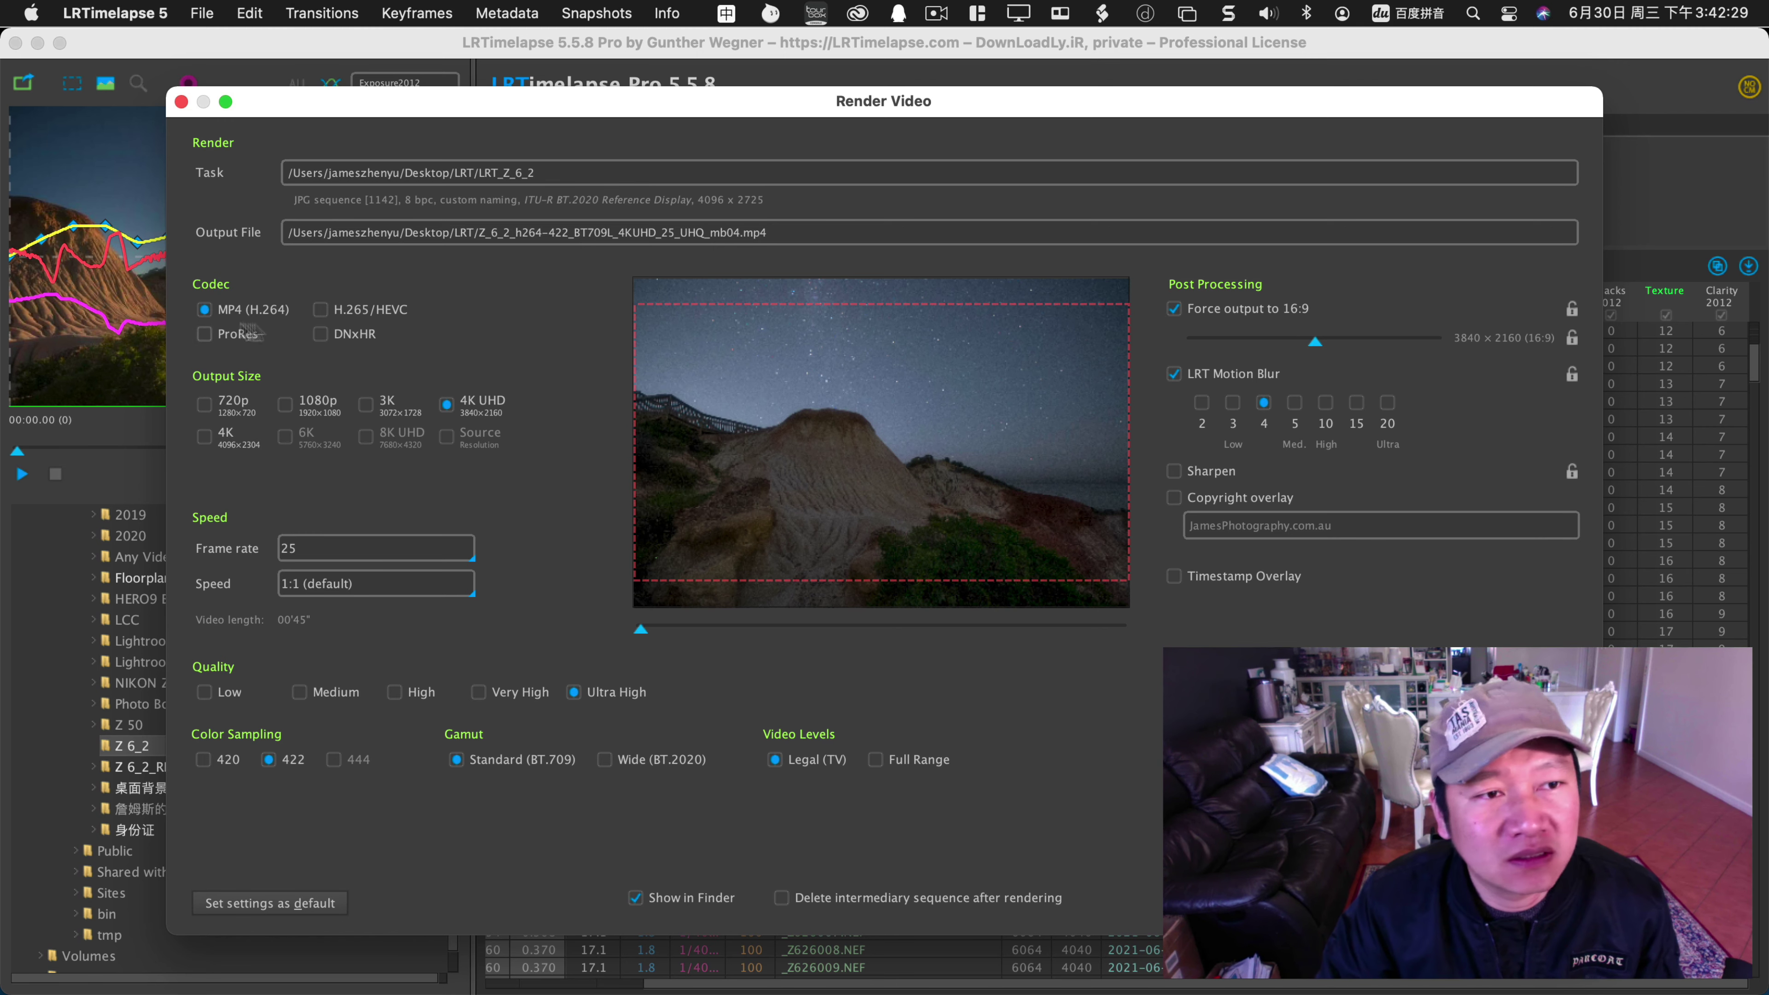
Move the 16:9 crop area higher in the frame and set render quality to Very High.
left_click_drag(1315, 344, 1458, 354)
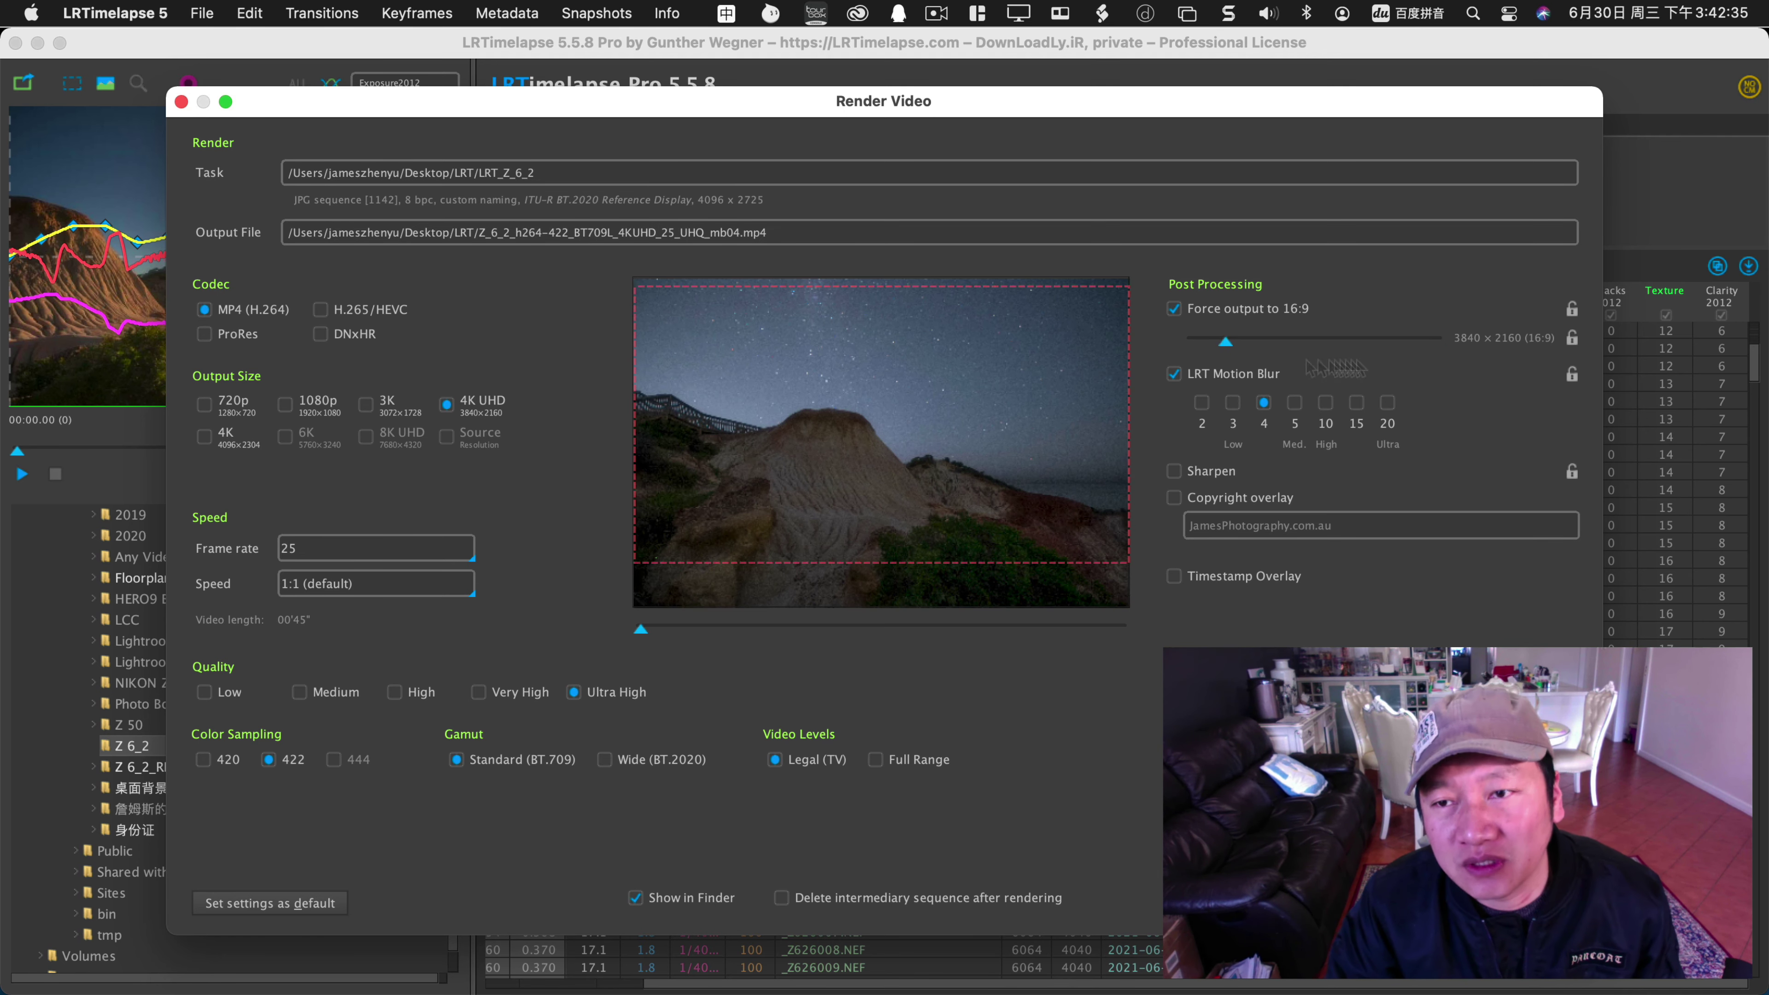
left_click_drag(1437, 343, 1176, 361)
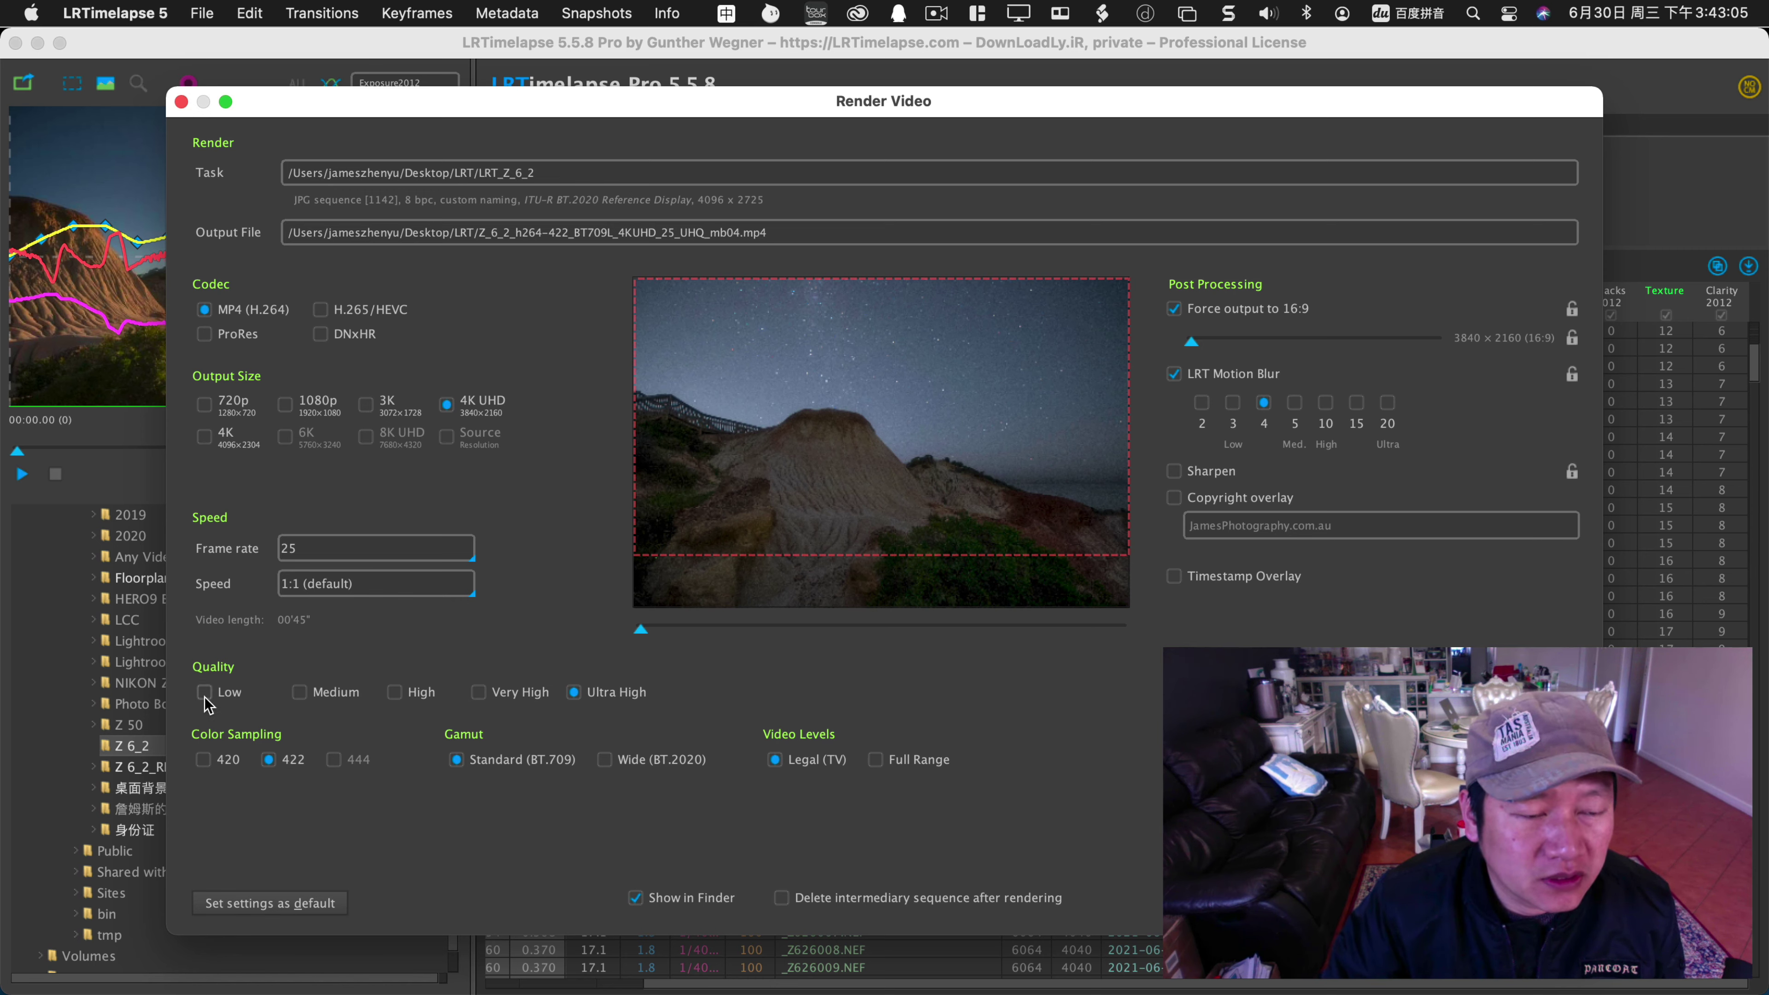
left_click(311, 699)
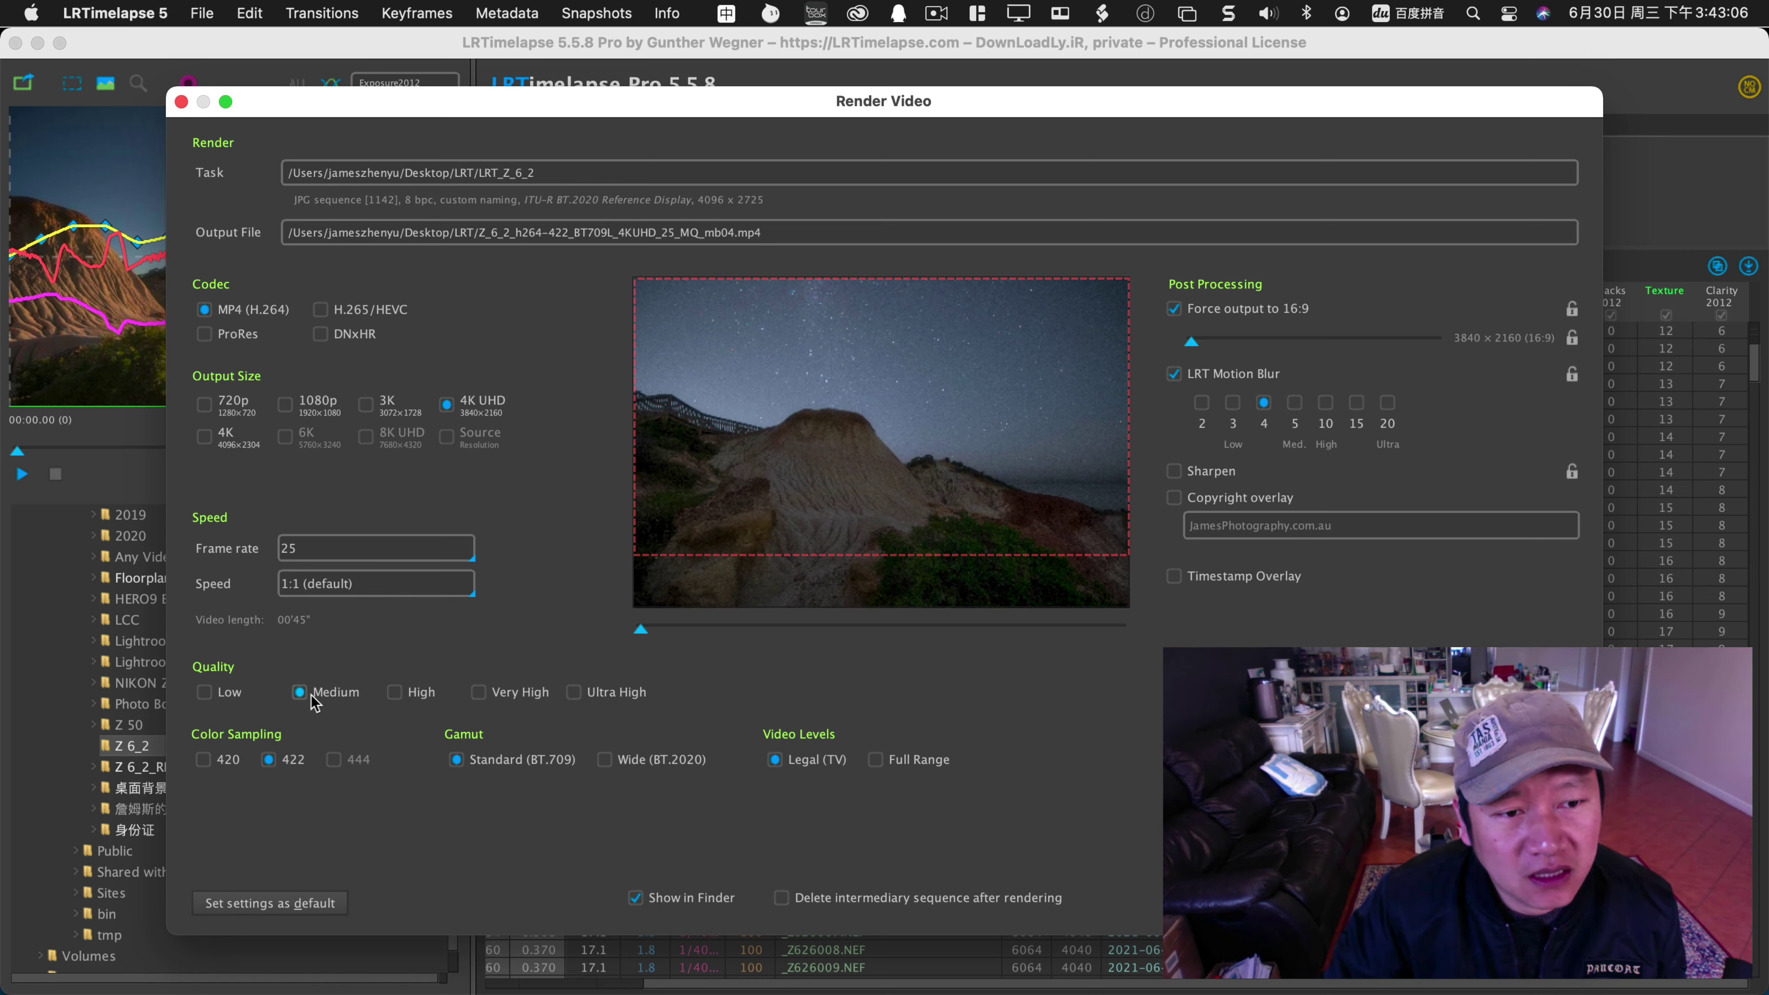
left_click(402, 700)
left_click(479, 694)
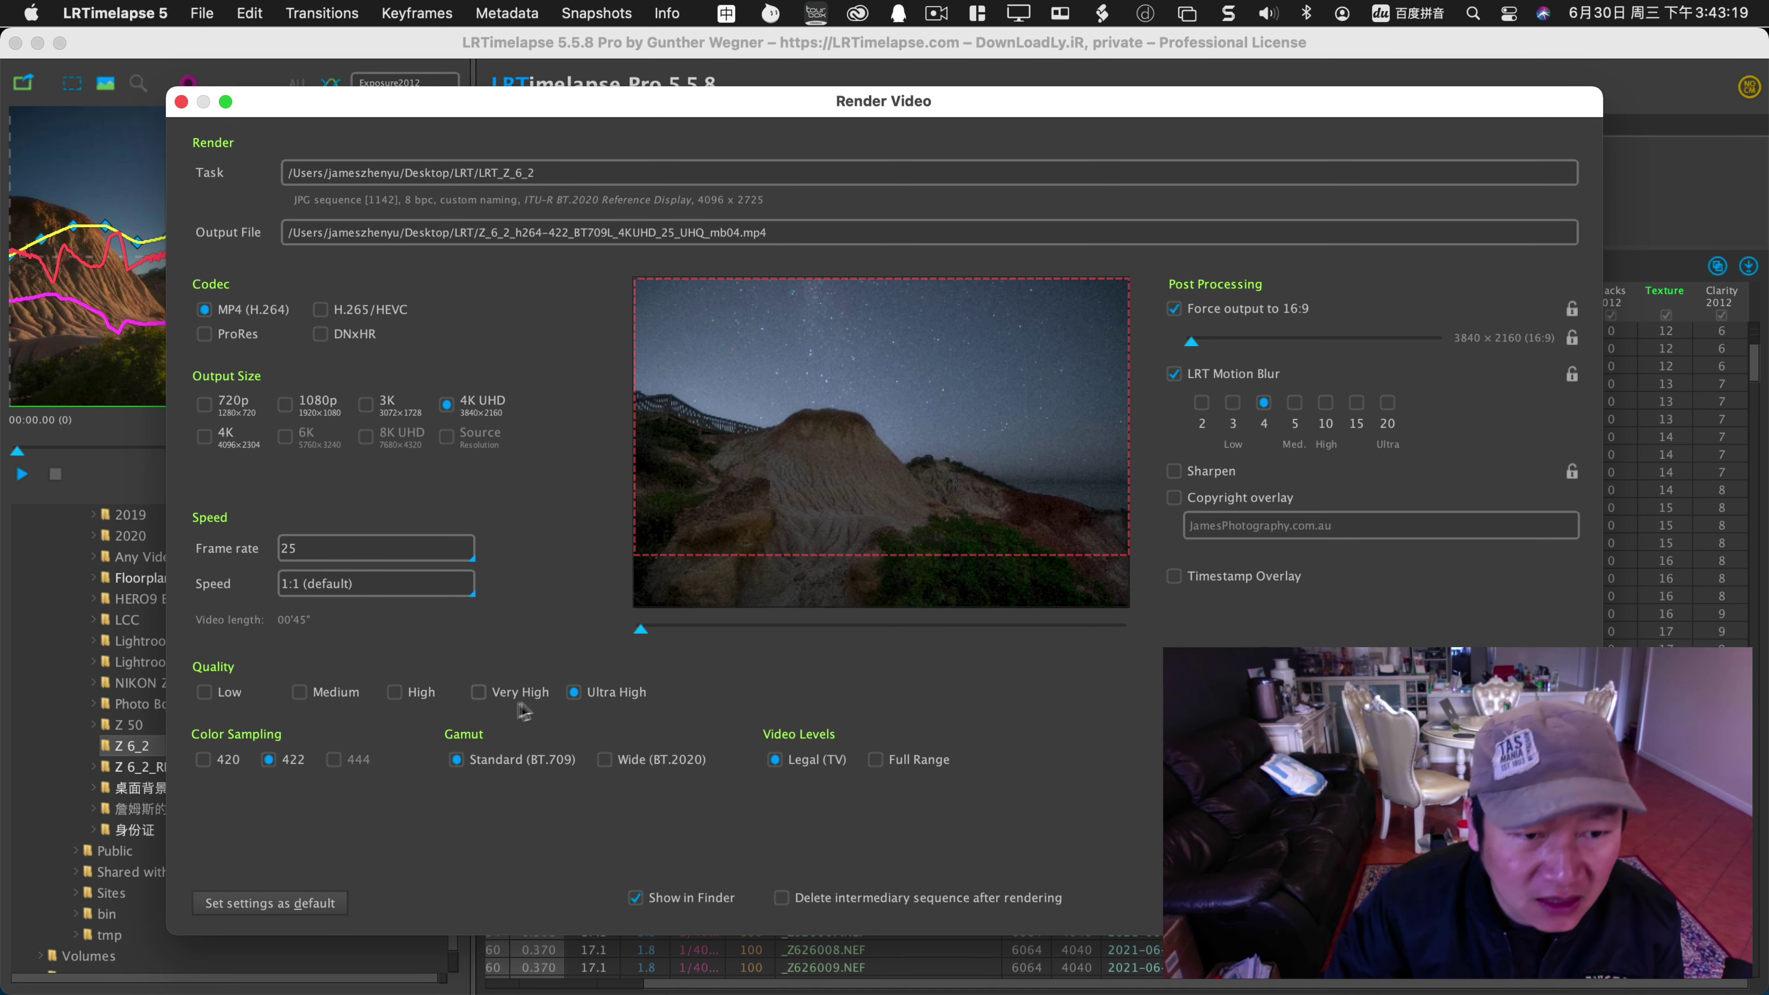
left_click(394, 694)
left_click(477, 693)
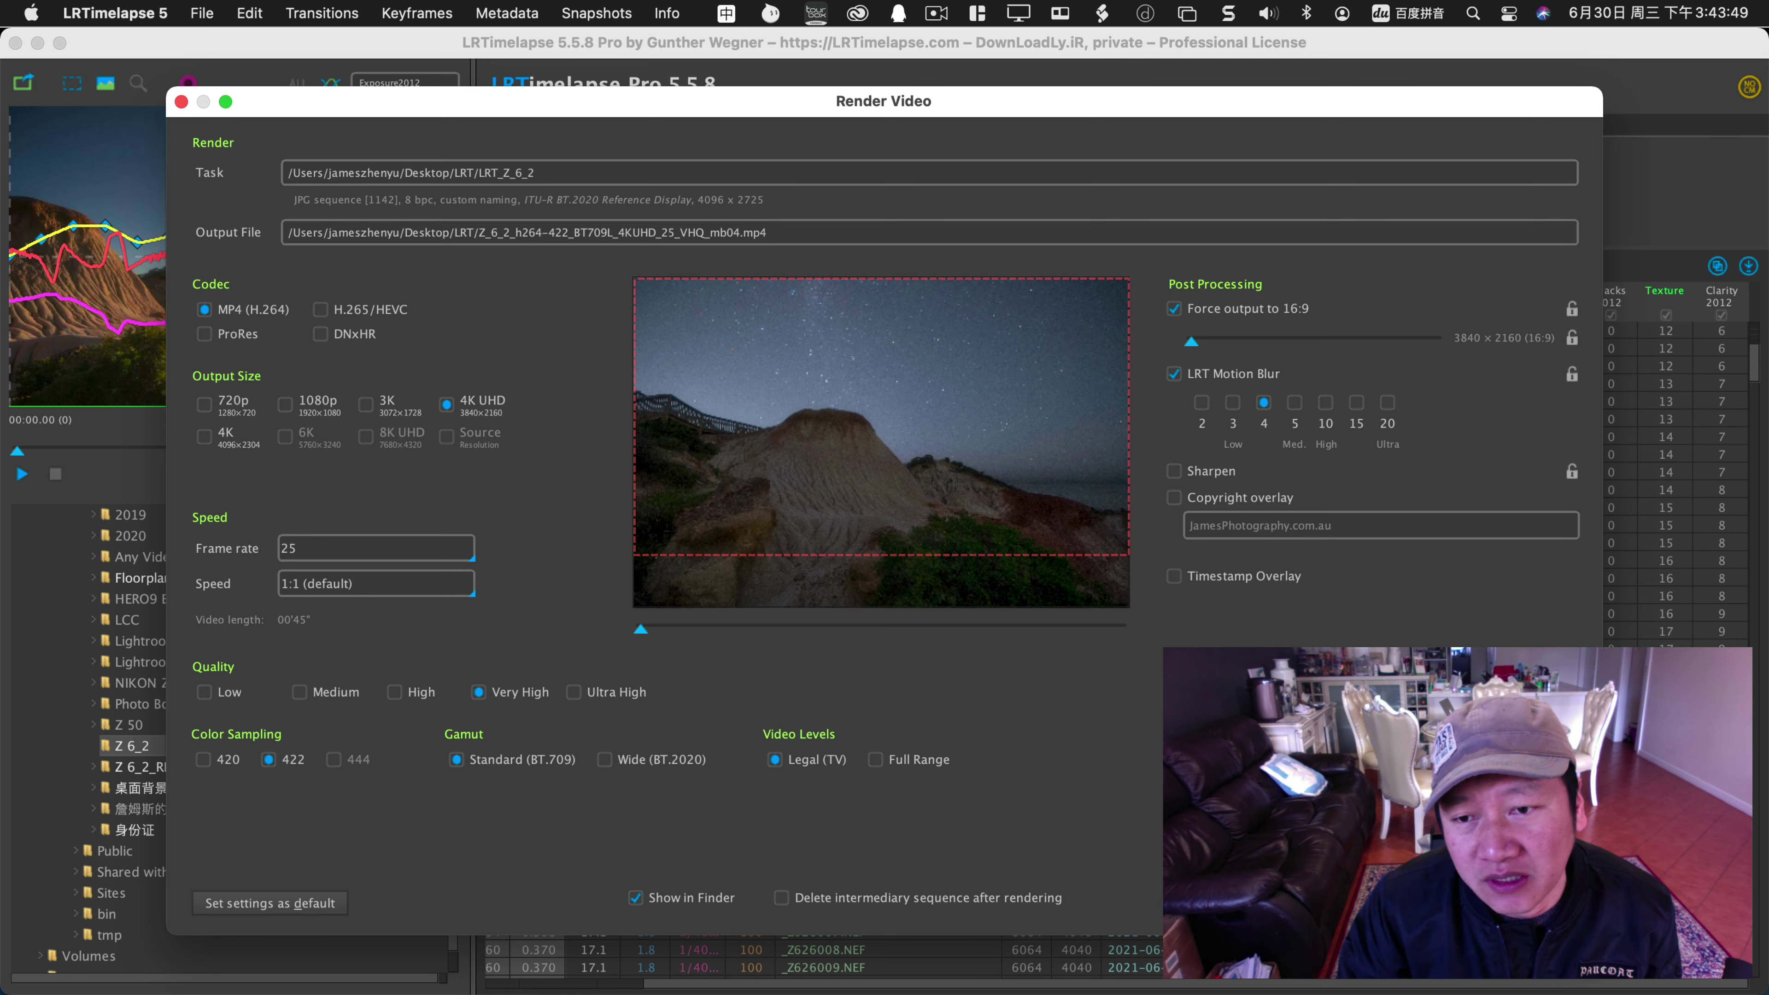
Render LRT_Z_6_2 to the 4K UHD MP4, widen the preview panel, and reveal it in Finder.
key("Return")
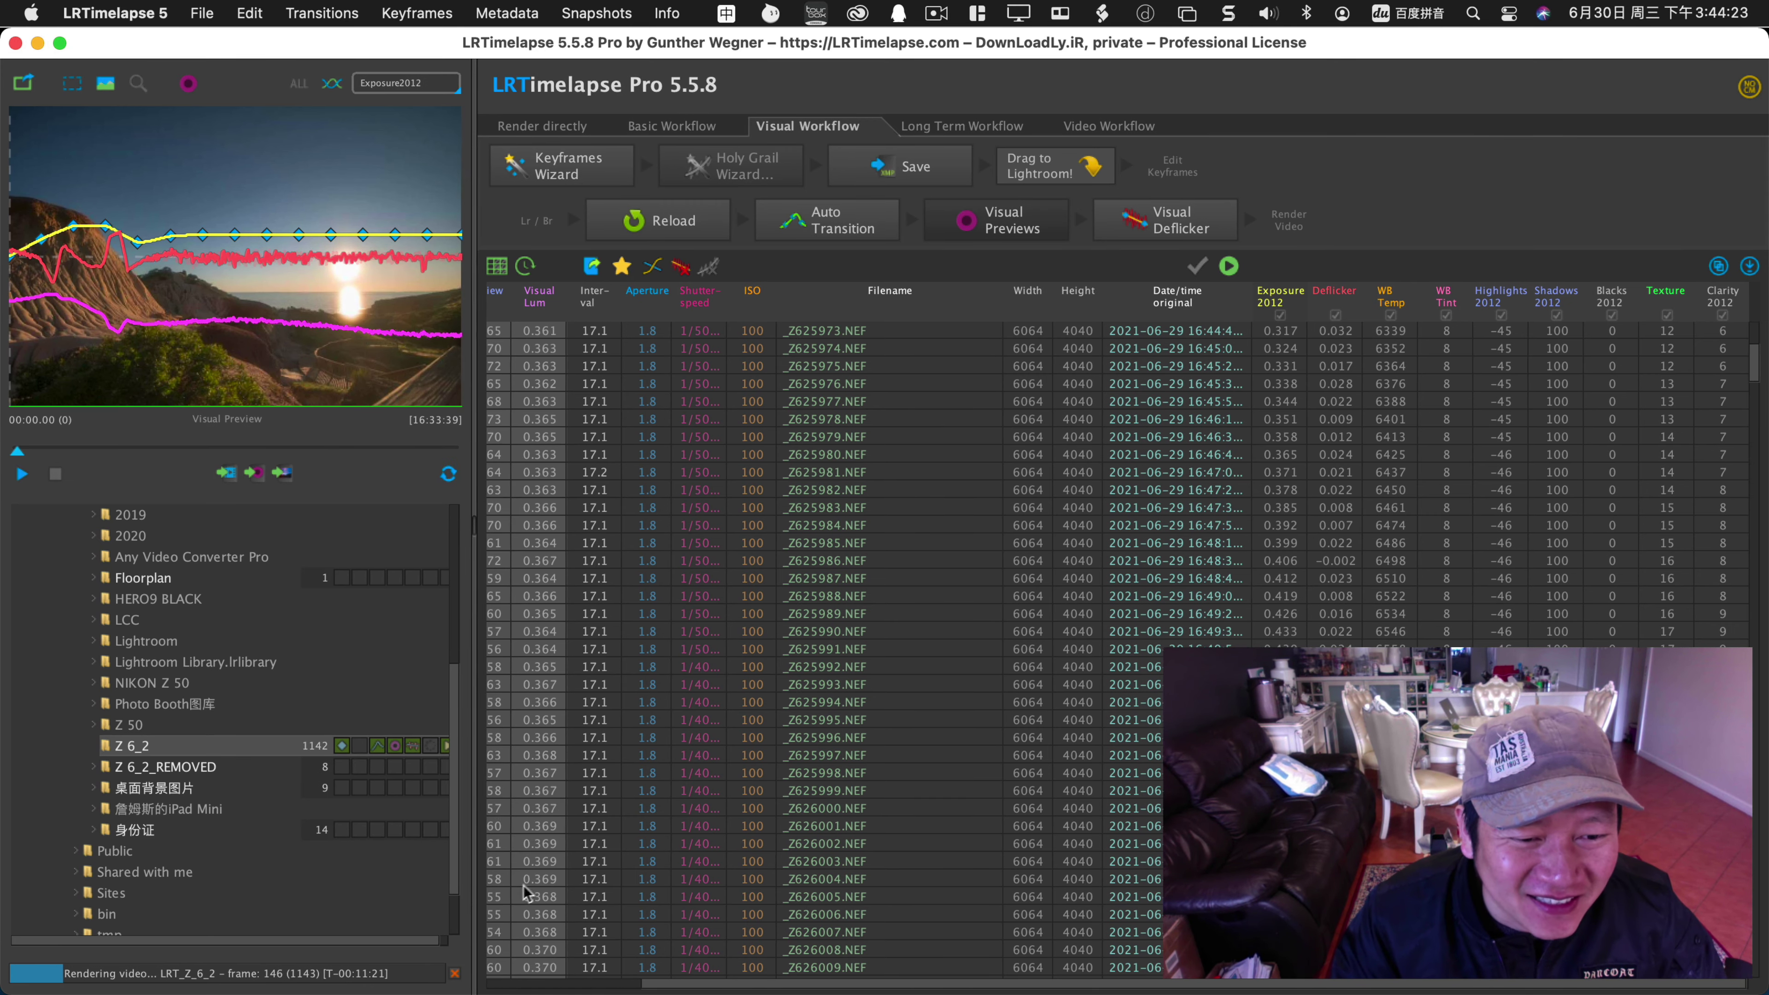
left_click_drag(475, 907, 540, 892)
left_click_drag(538, 821, 573, 819)
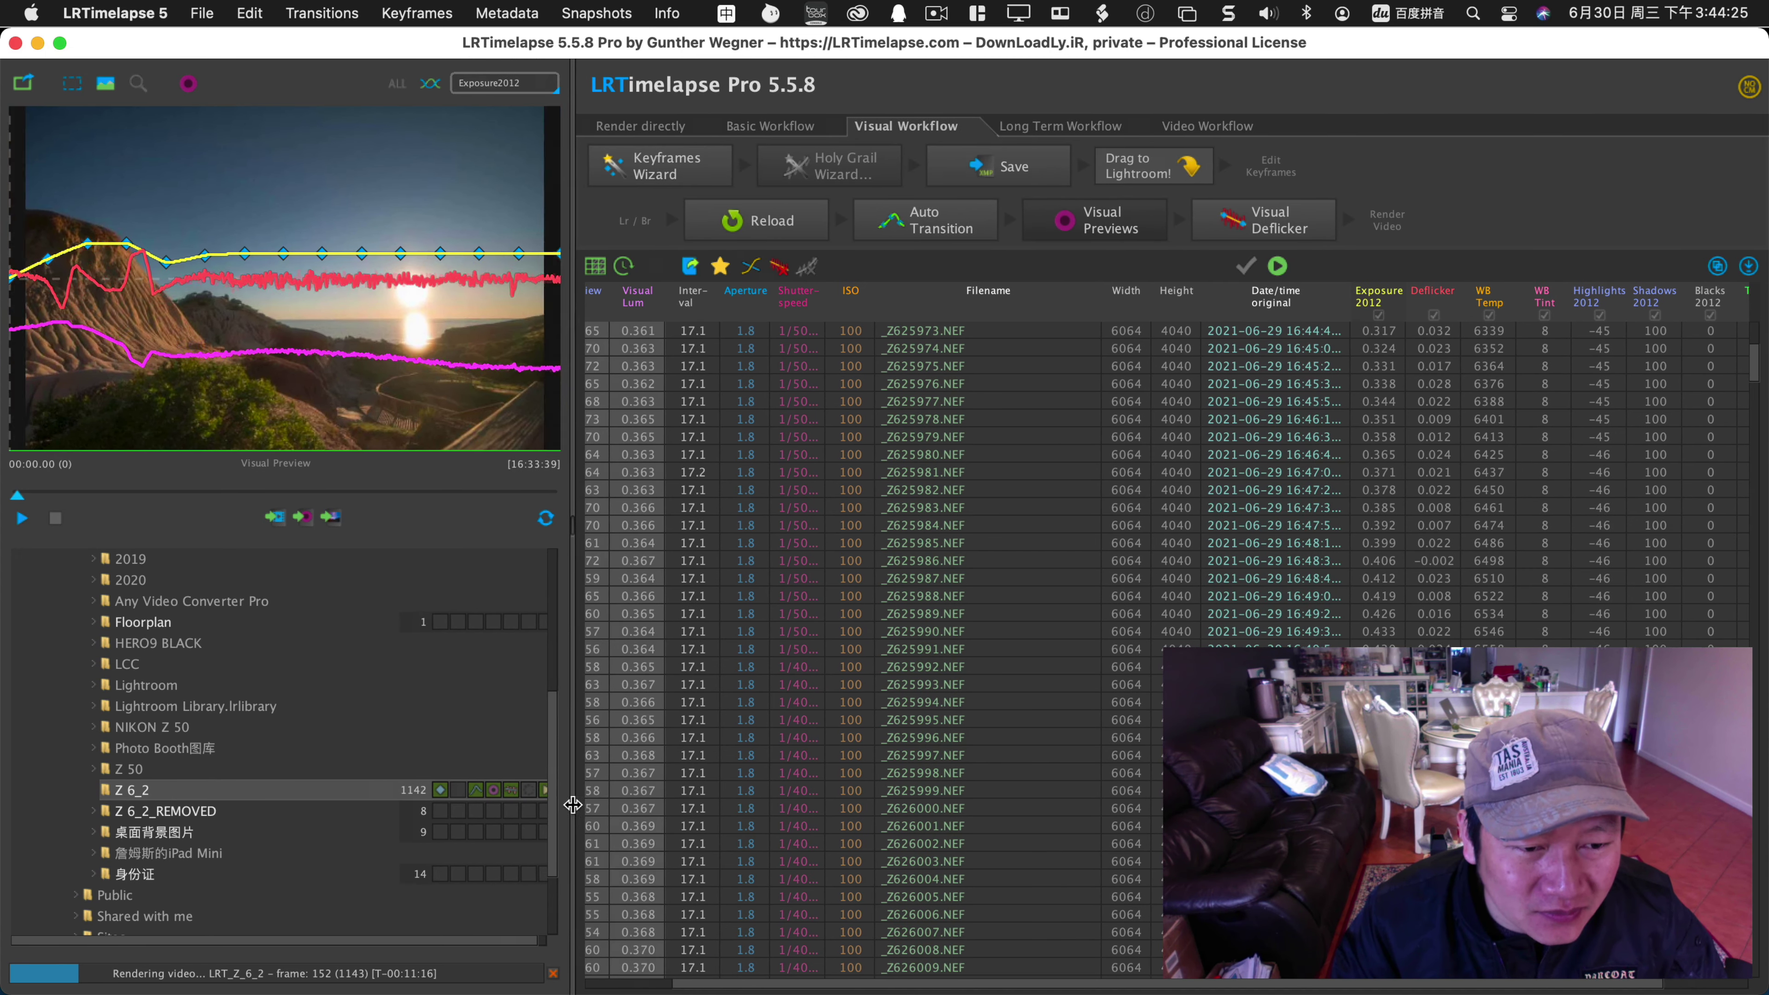
left_click_drag(395, 944, 478, 885)
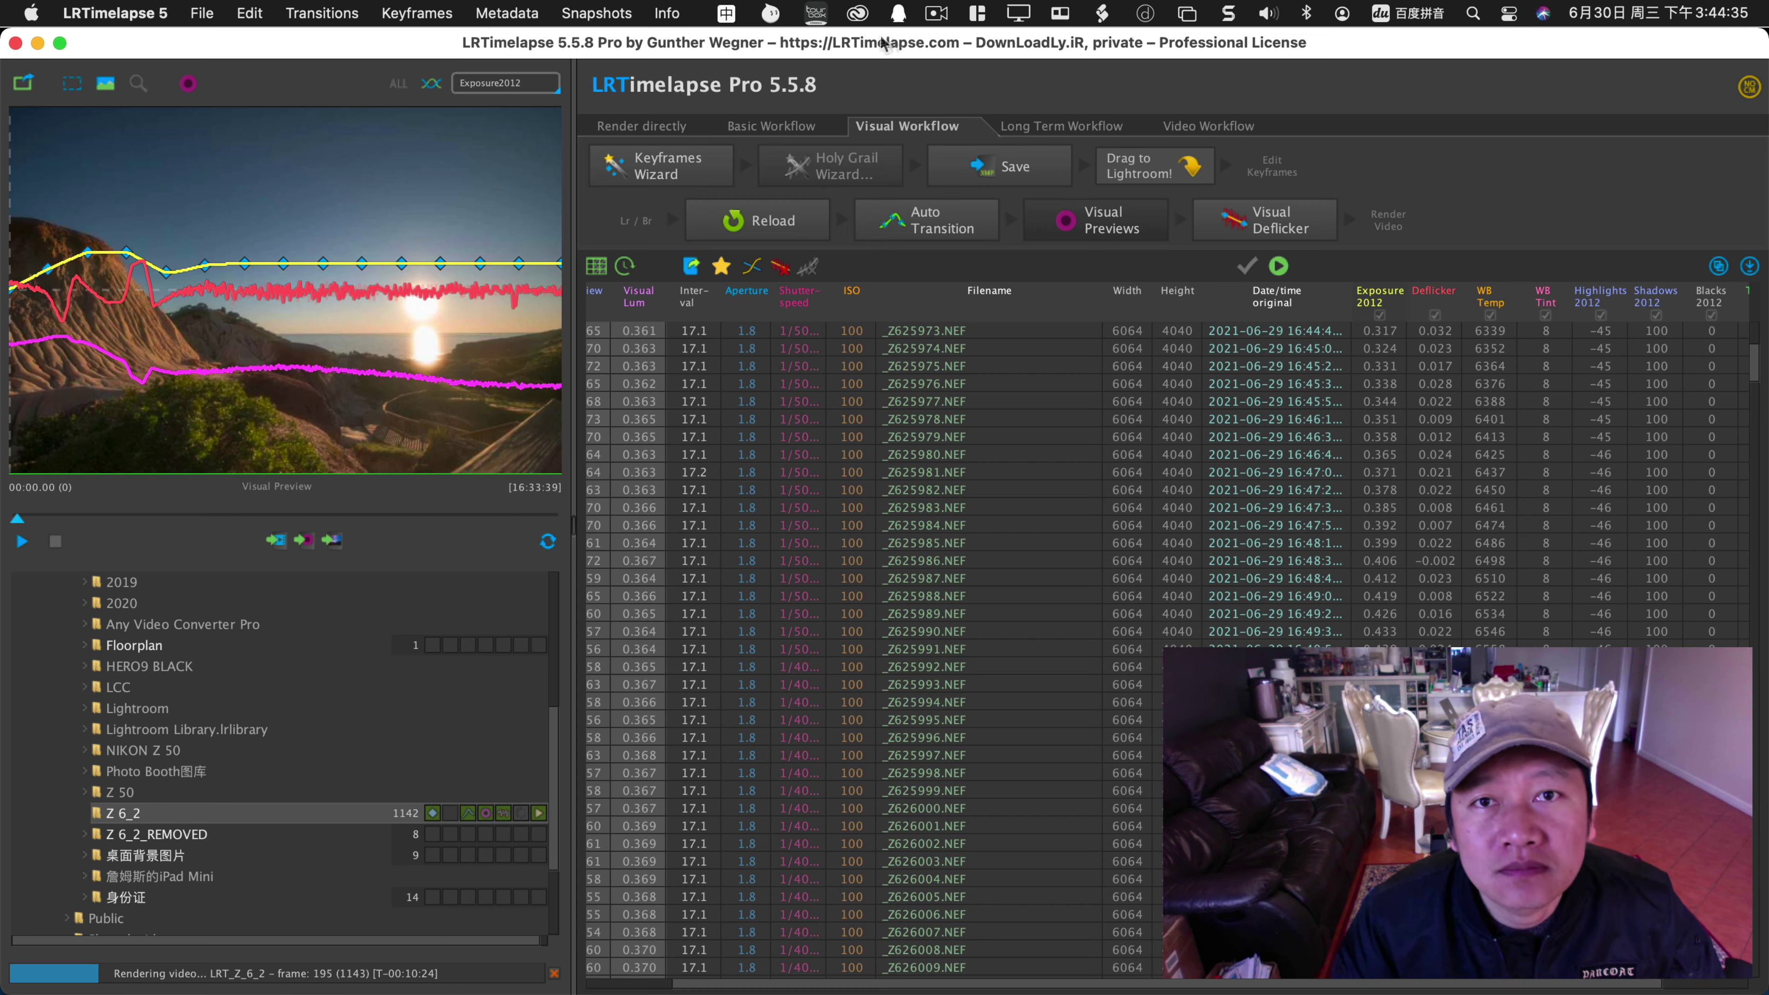
left_click(940, 15)
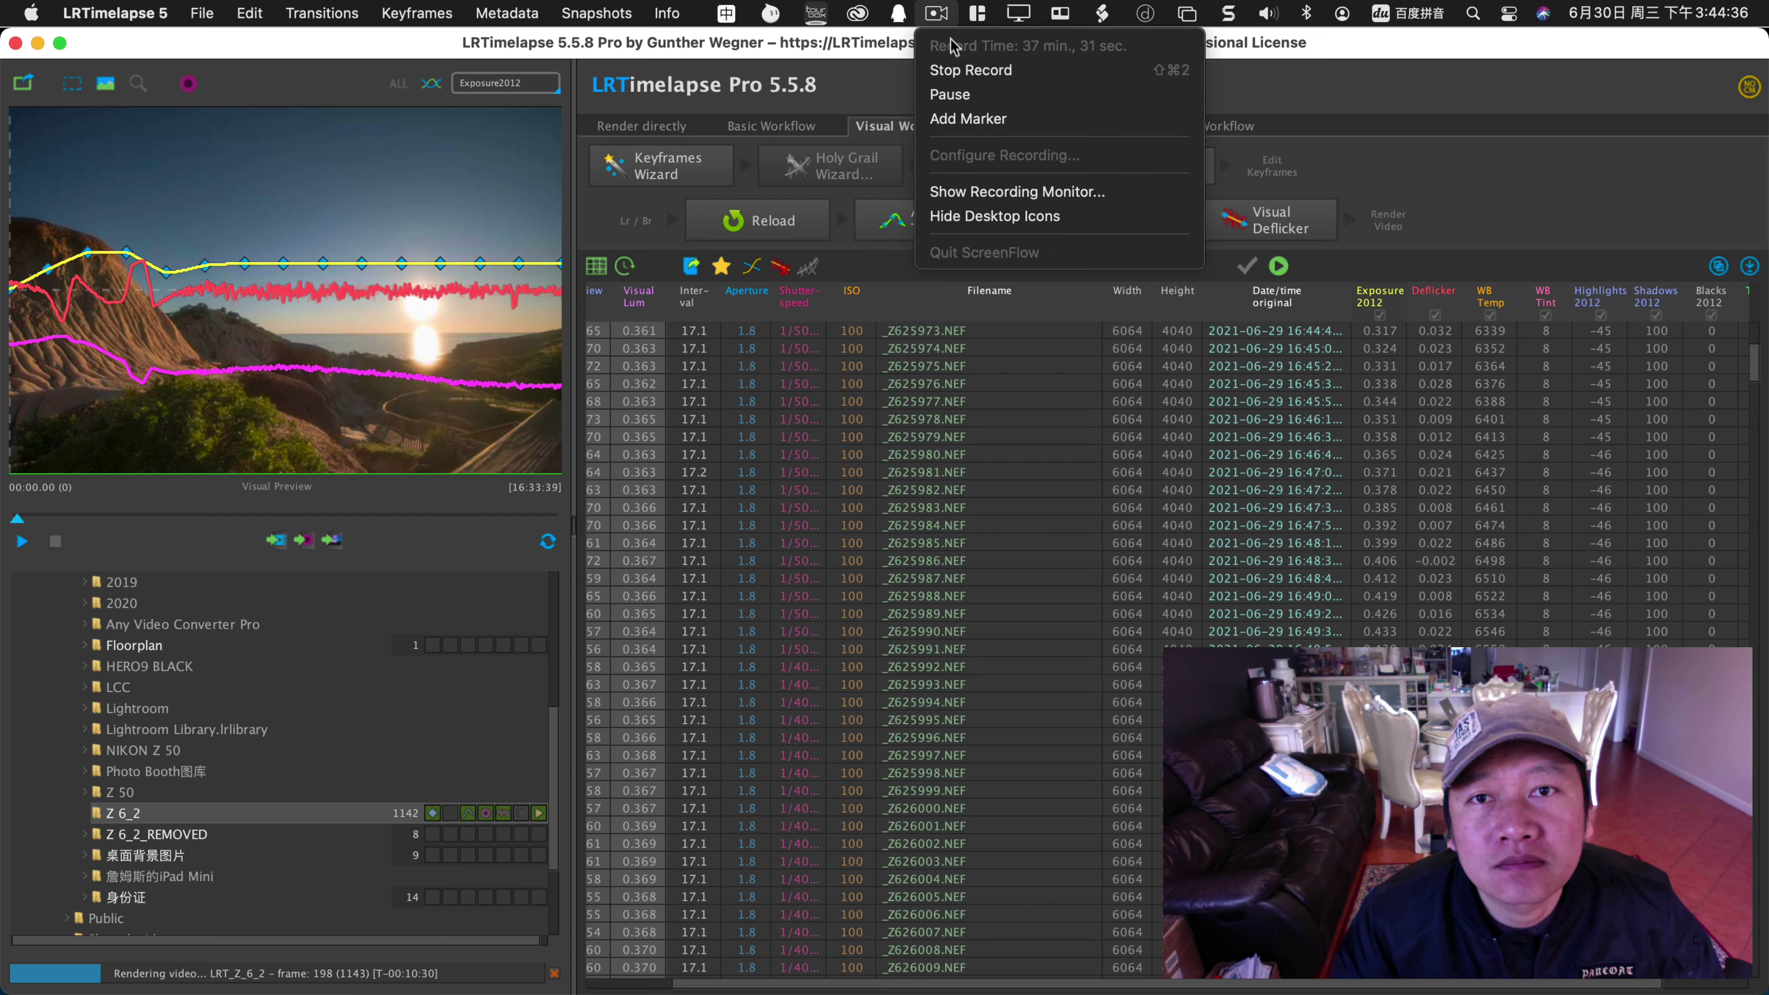
left_click(965, 95)
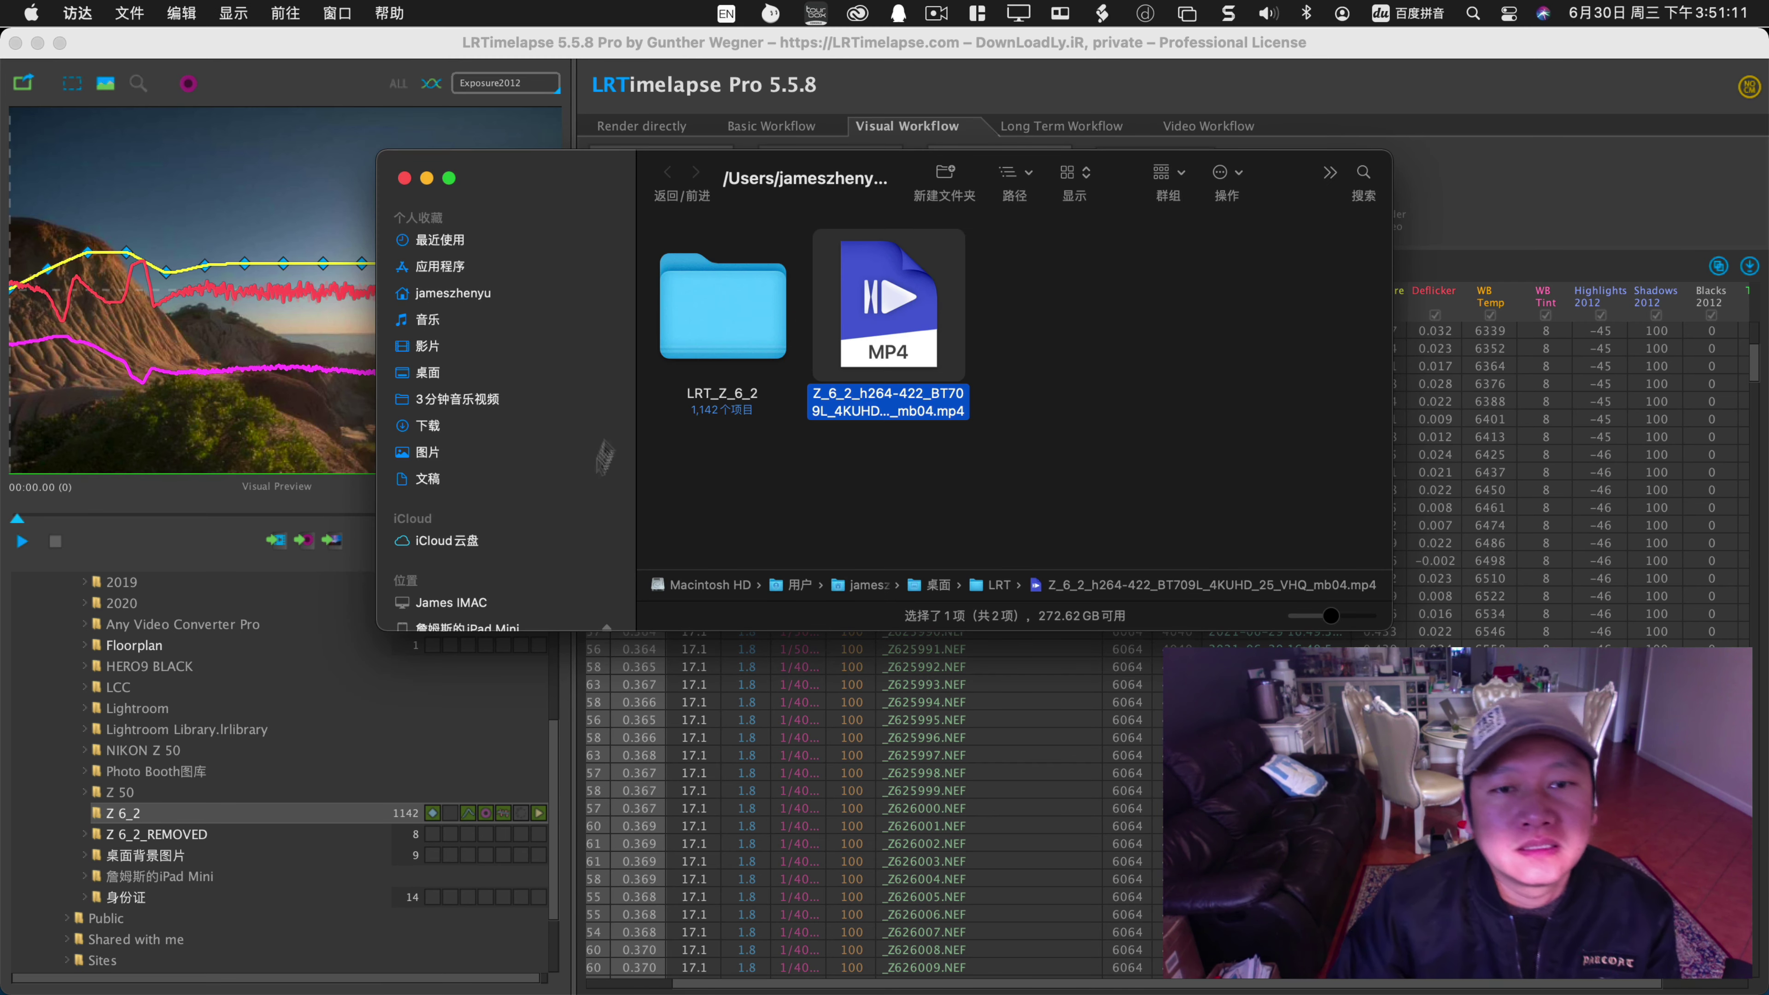
Browse the exported JPGs in LRT_Z_6_2, then play the Z_6_2 MP4 in IINA.
double_click(721, 332)
scroll(989, 381, "down", 5)
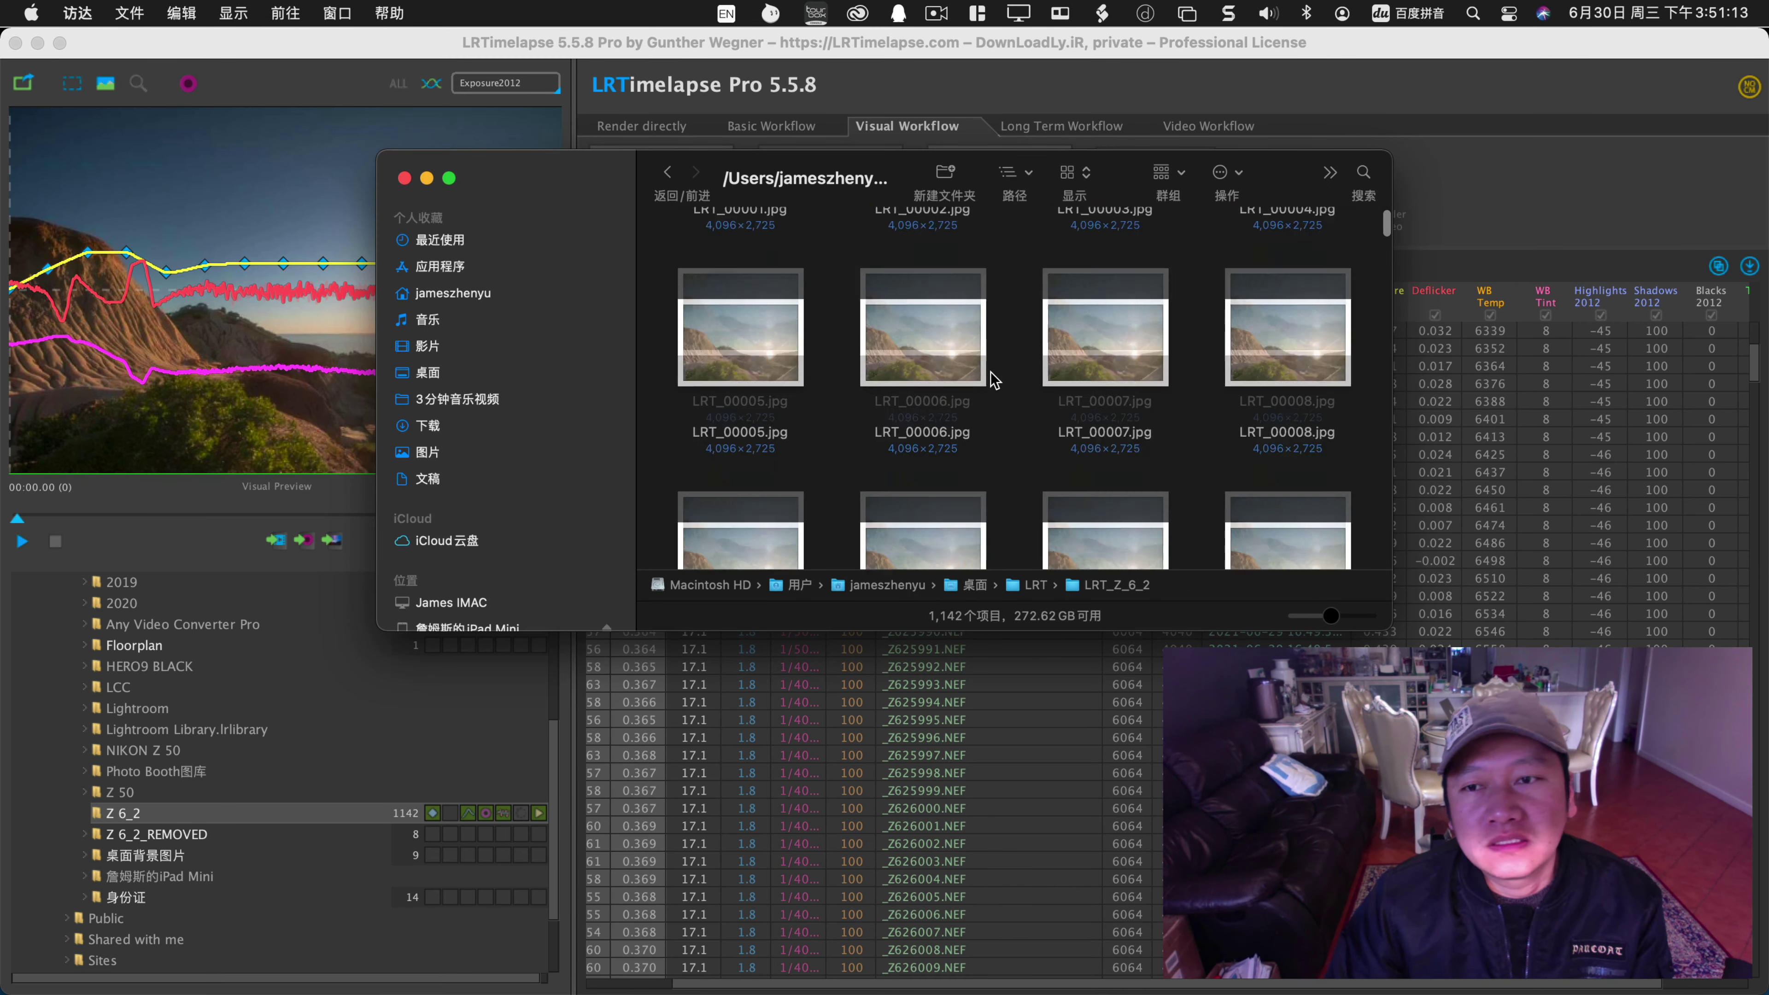
scroll(989, 382, "down", 5)
scroll(990, 382, "down", 5)
scroll(994, 379, "down", 5)
scroll(996, 383, "down", 3)
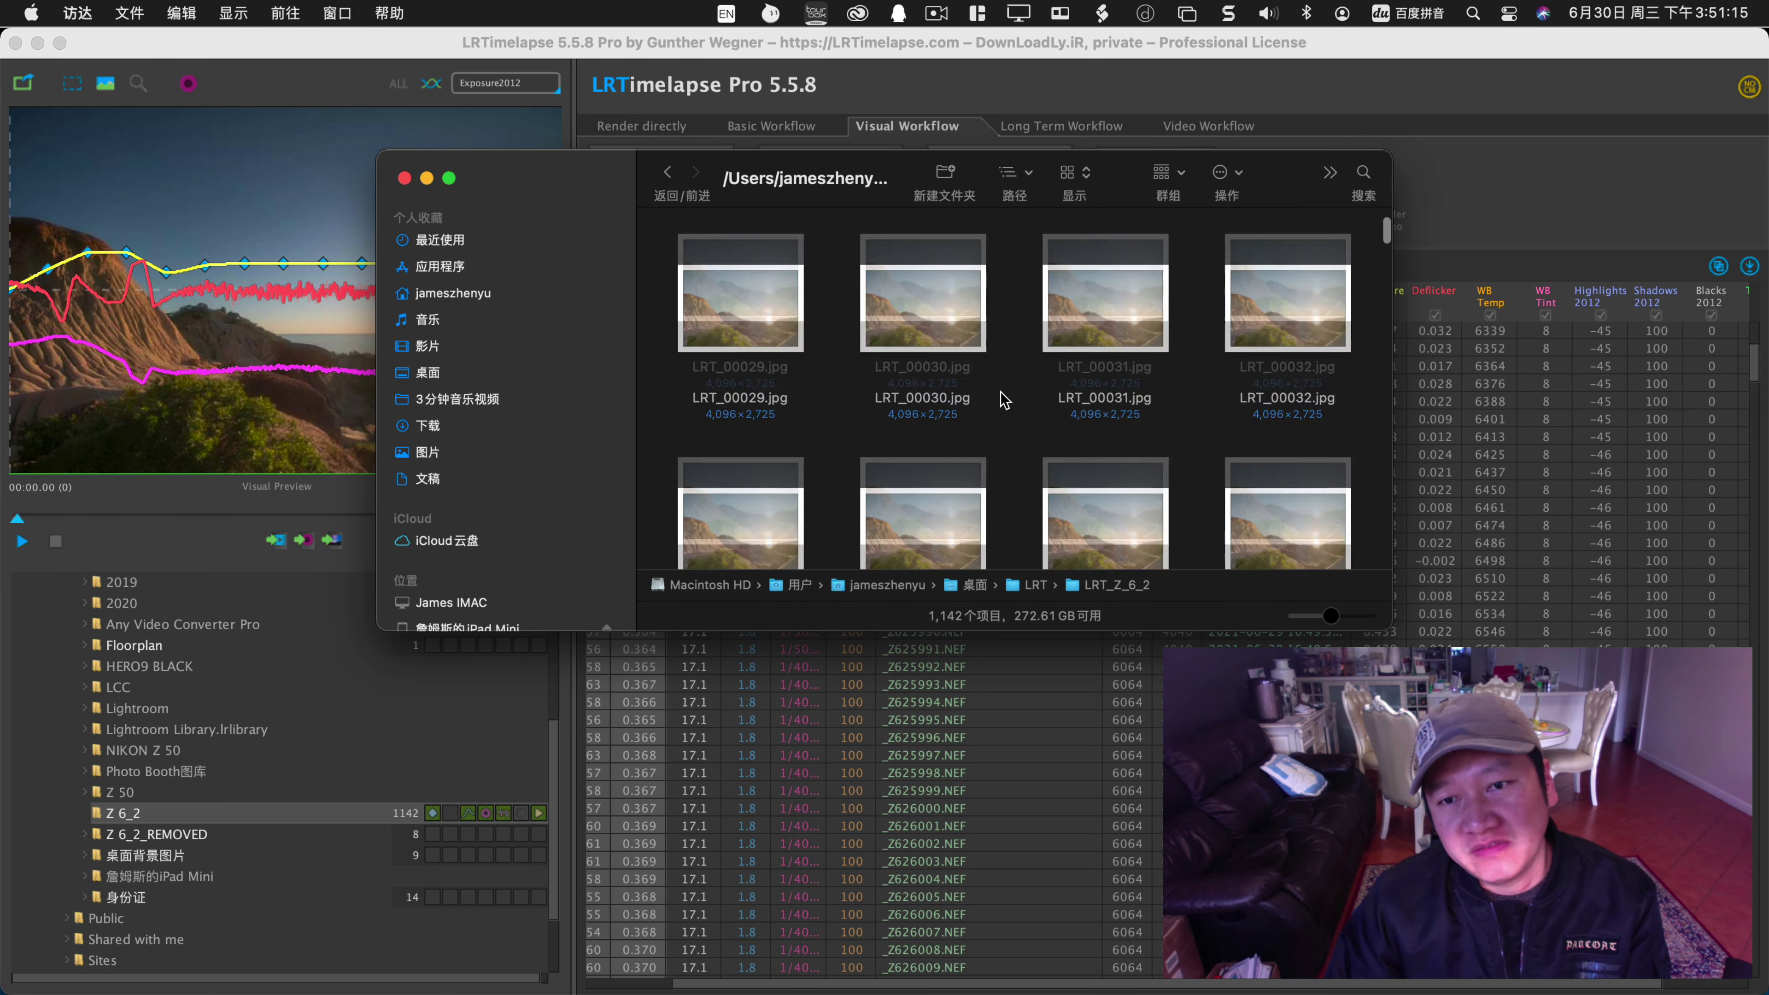
left_click(668, 173)
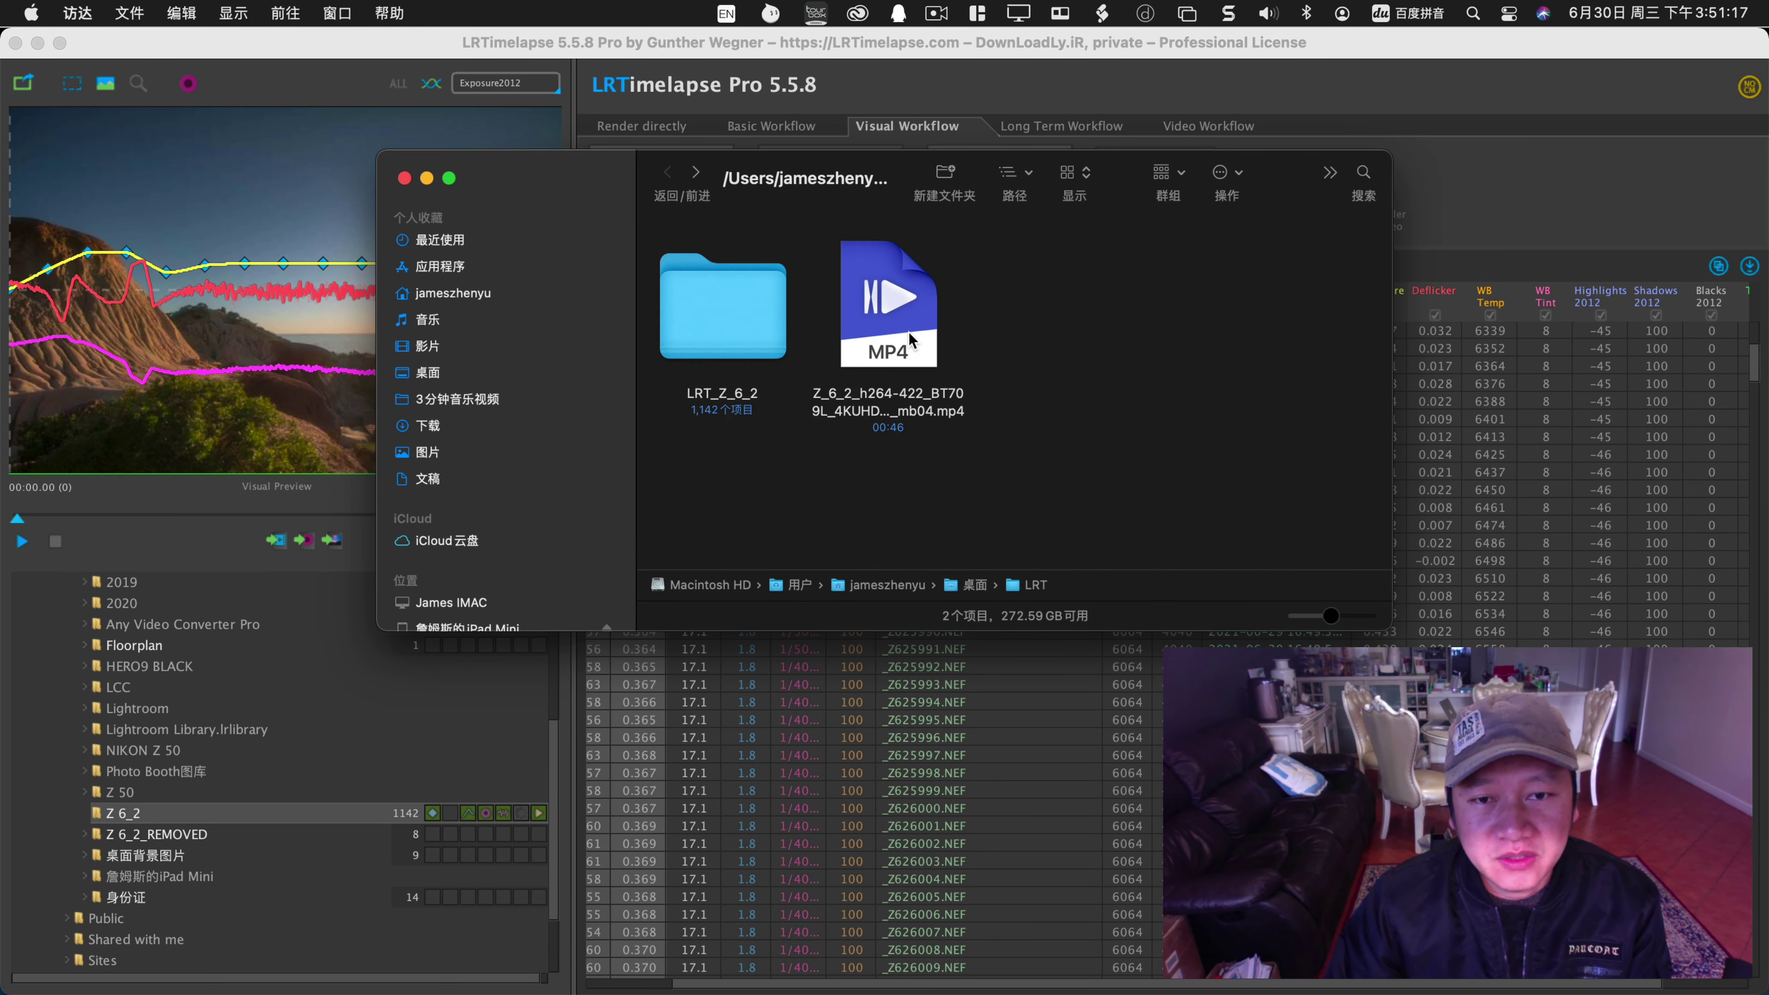
left_click(909, 341)
double_click(902, 333)
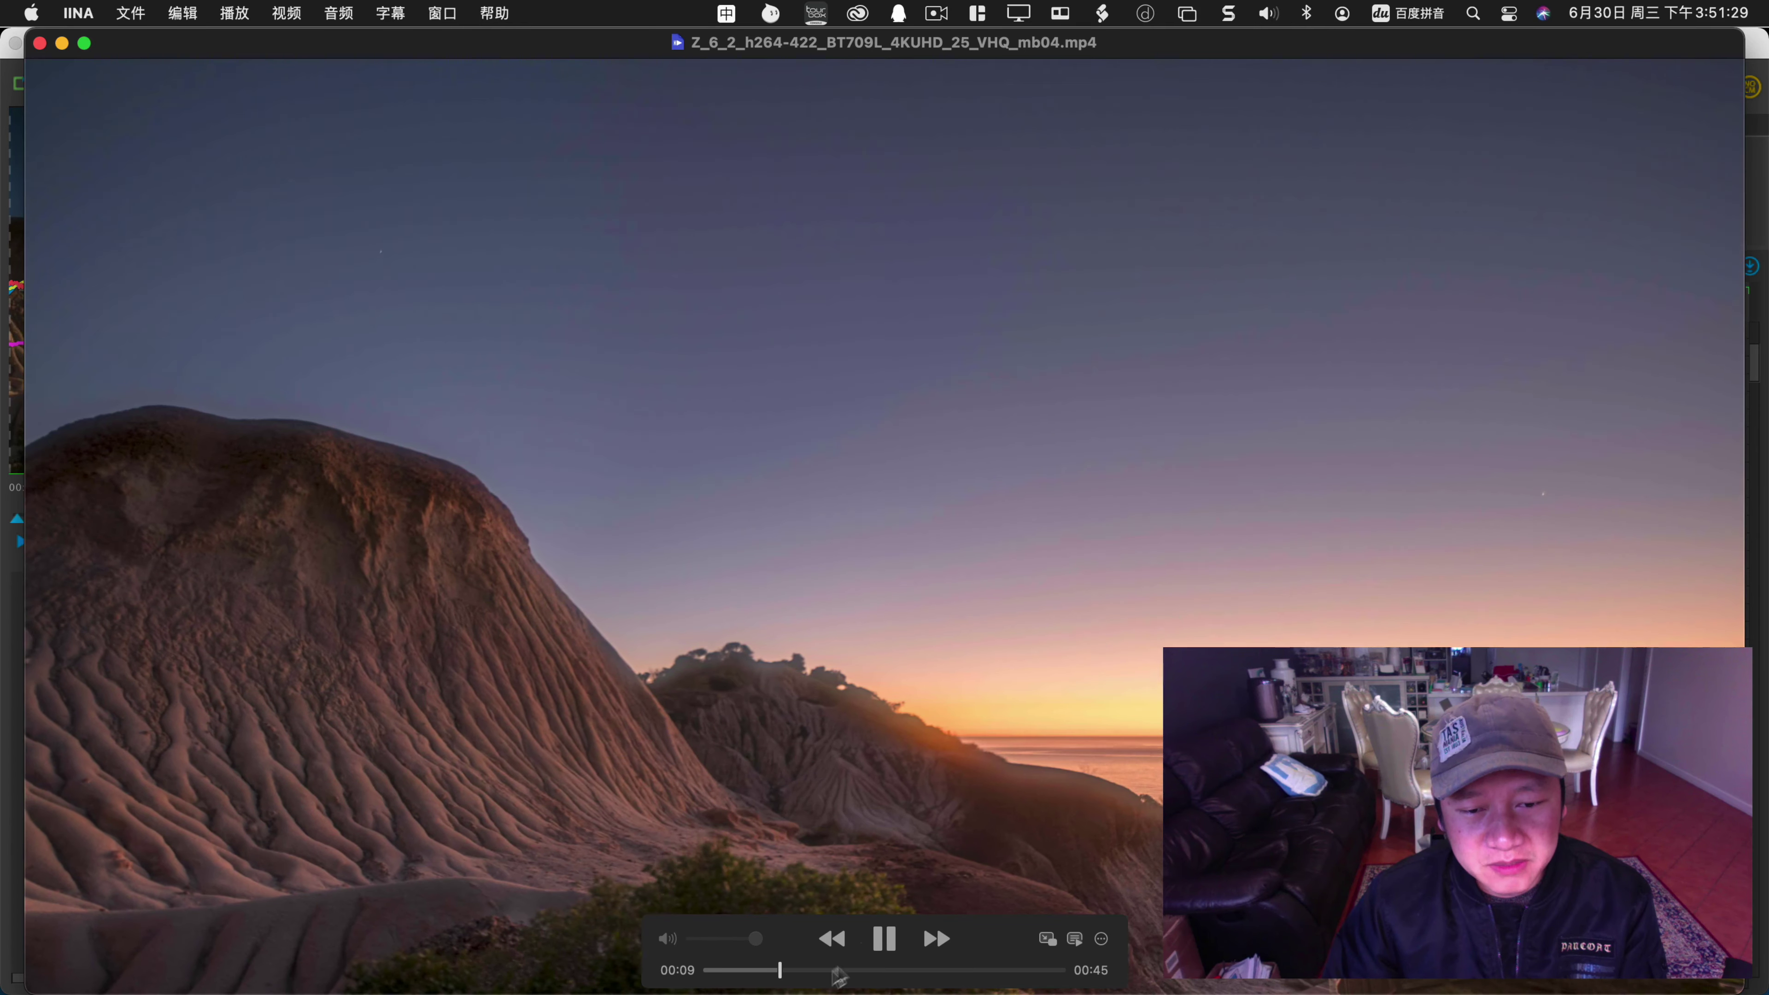
Pause and resume the time-lapse in IINA, watching it to the starry night ending.
key("space")
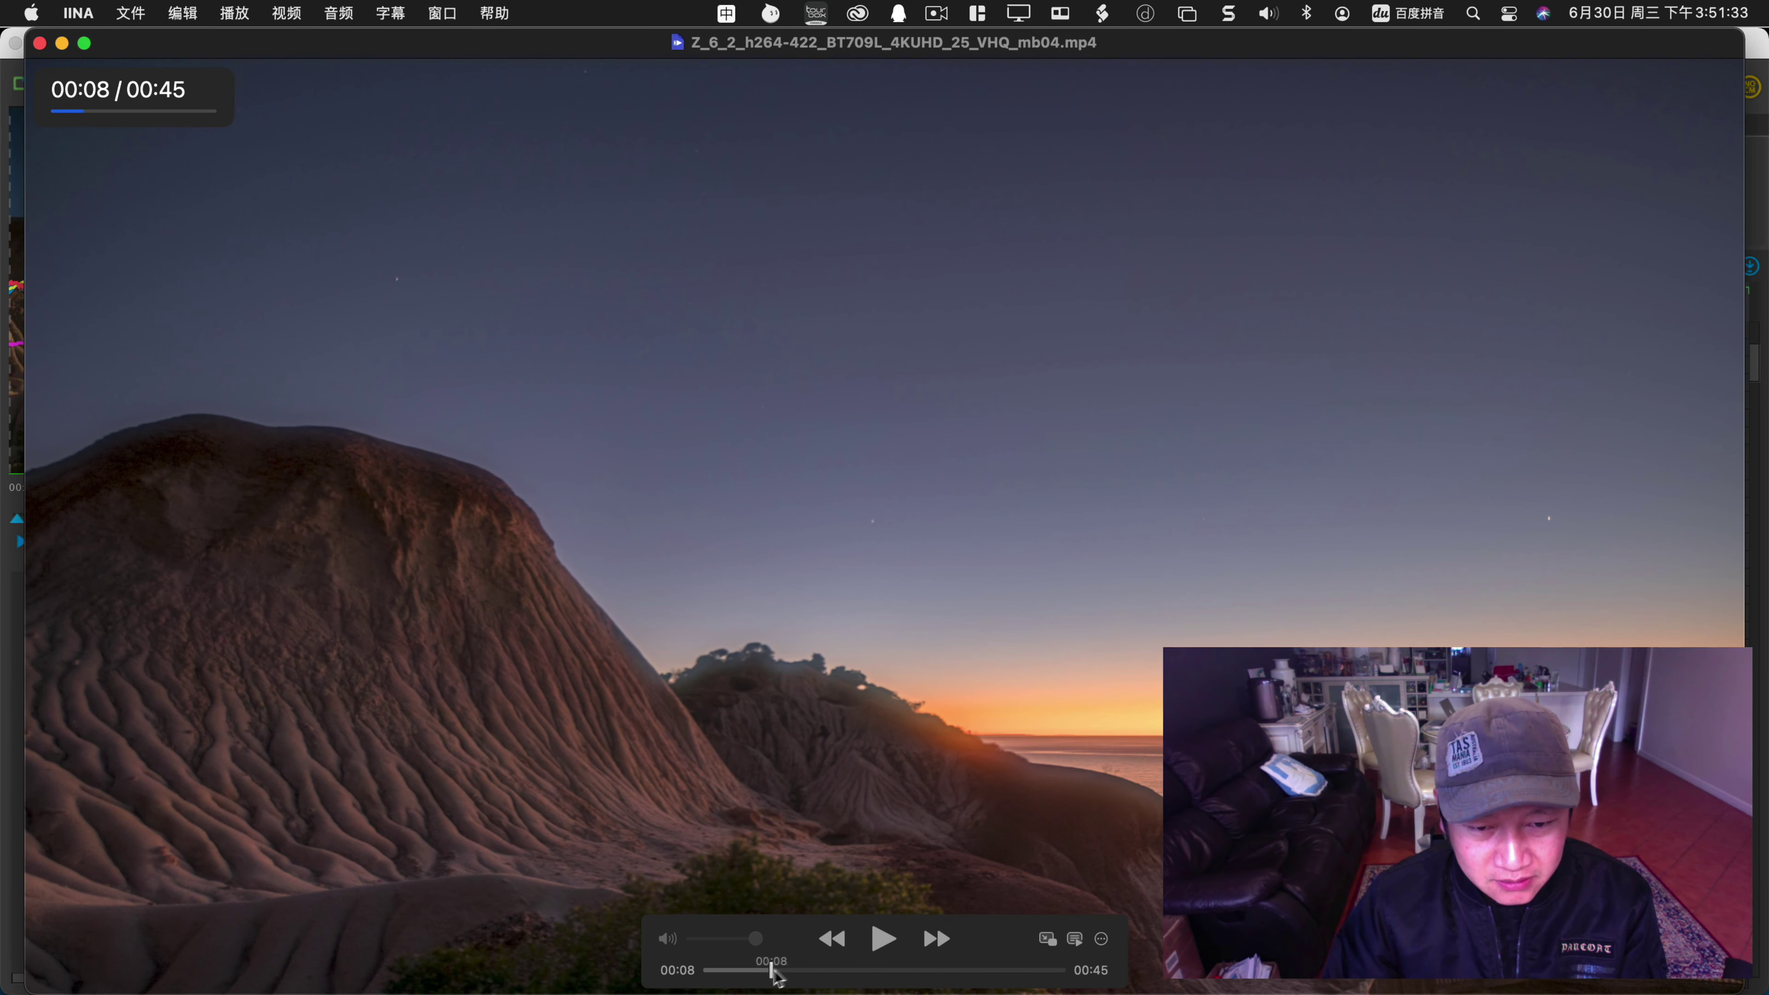
left_click(880, 941)
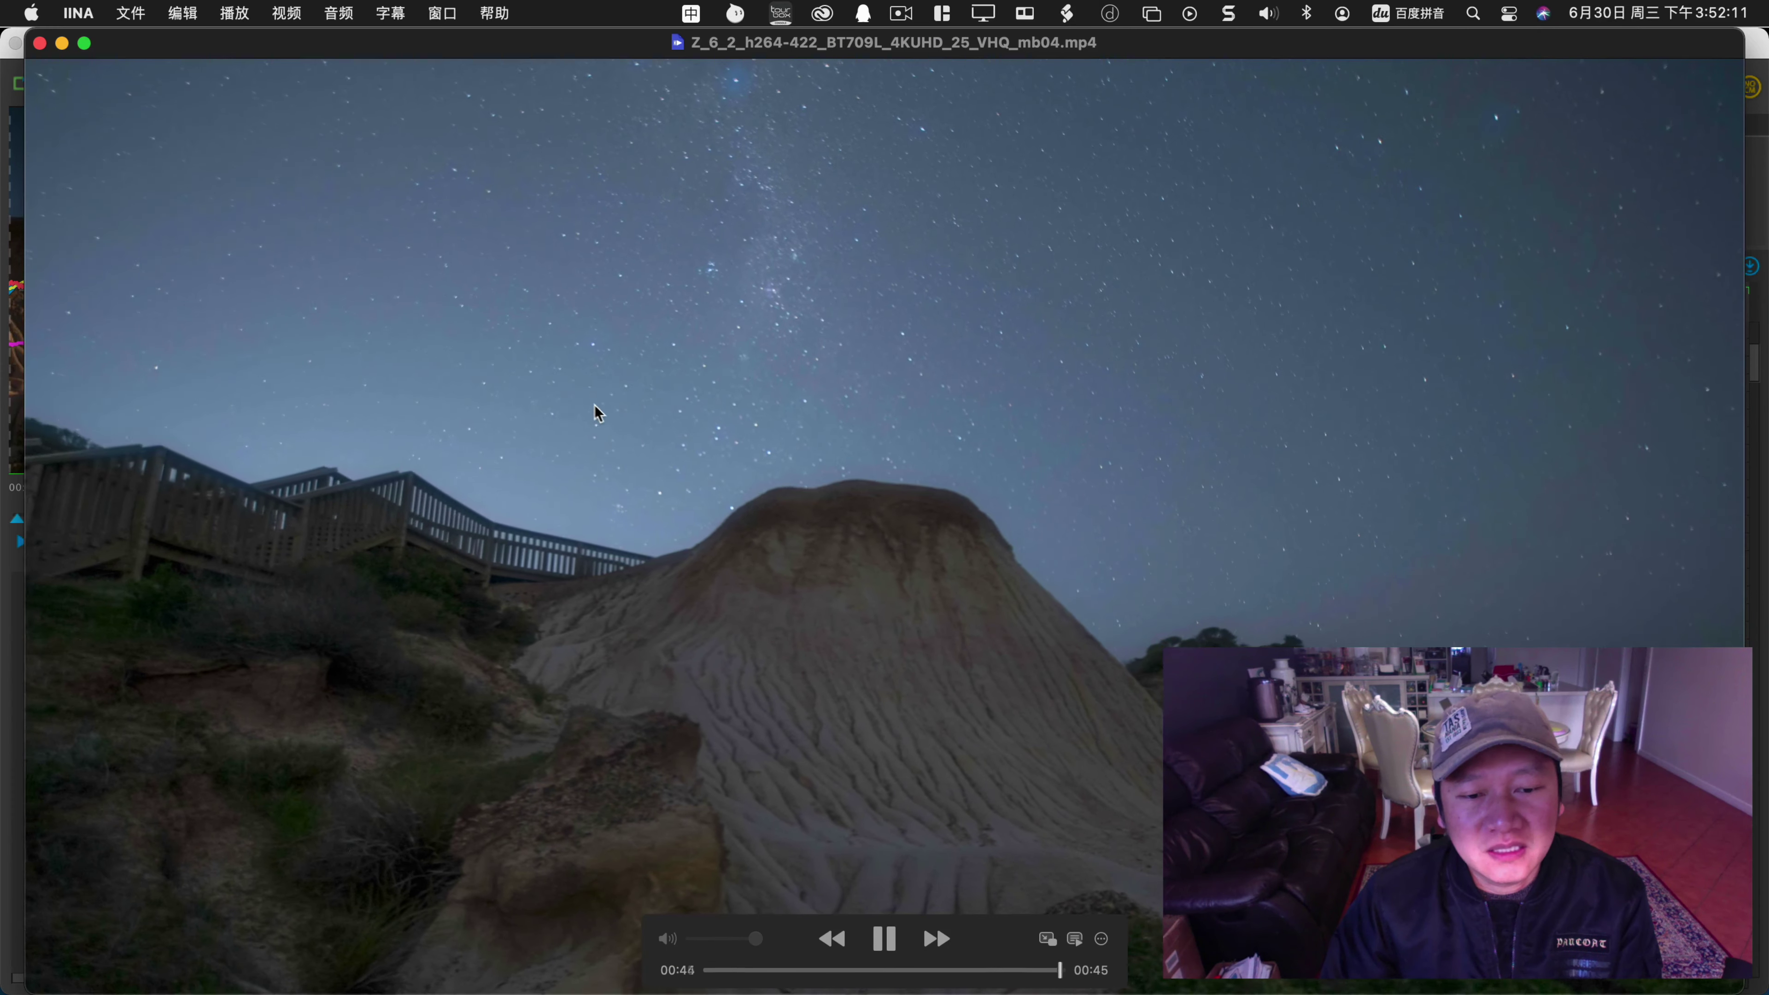
Check the MP4 in MediaInfo: 3840×2160 AVC, 25 fps, 239 Mb/s, 45 s, 1.27 GiB.
left_click(41, 44)
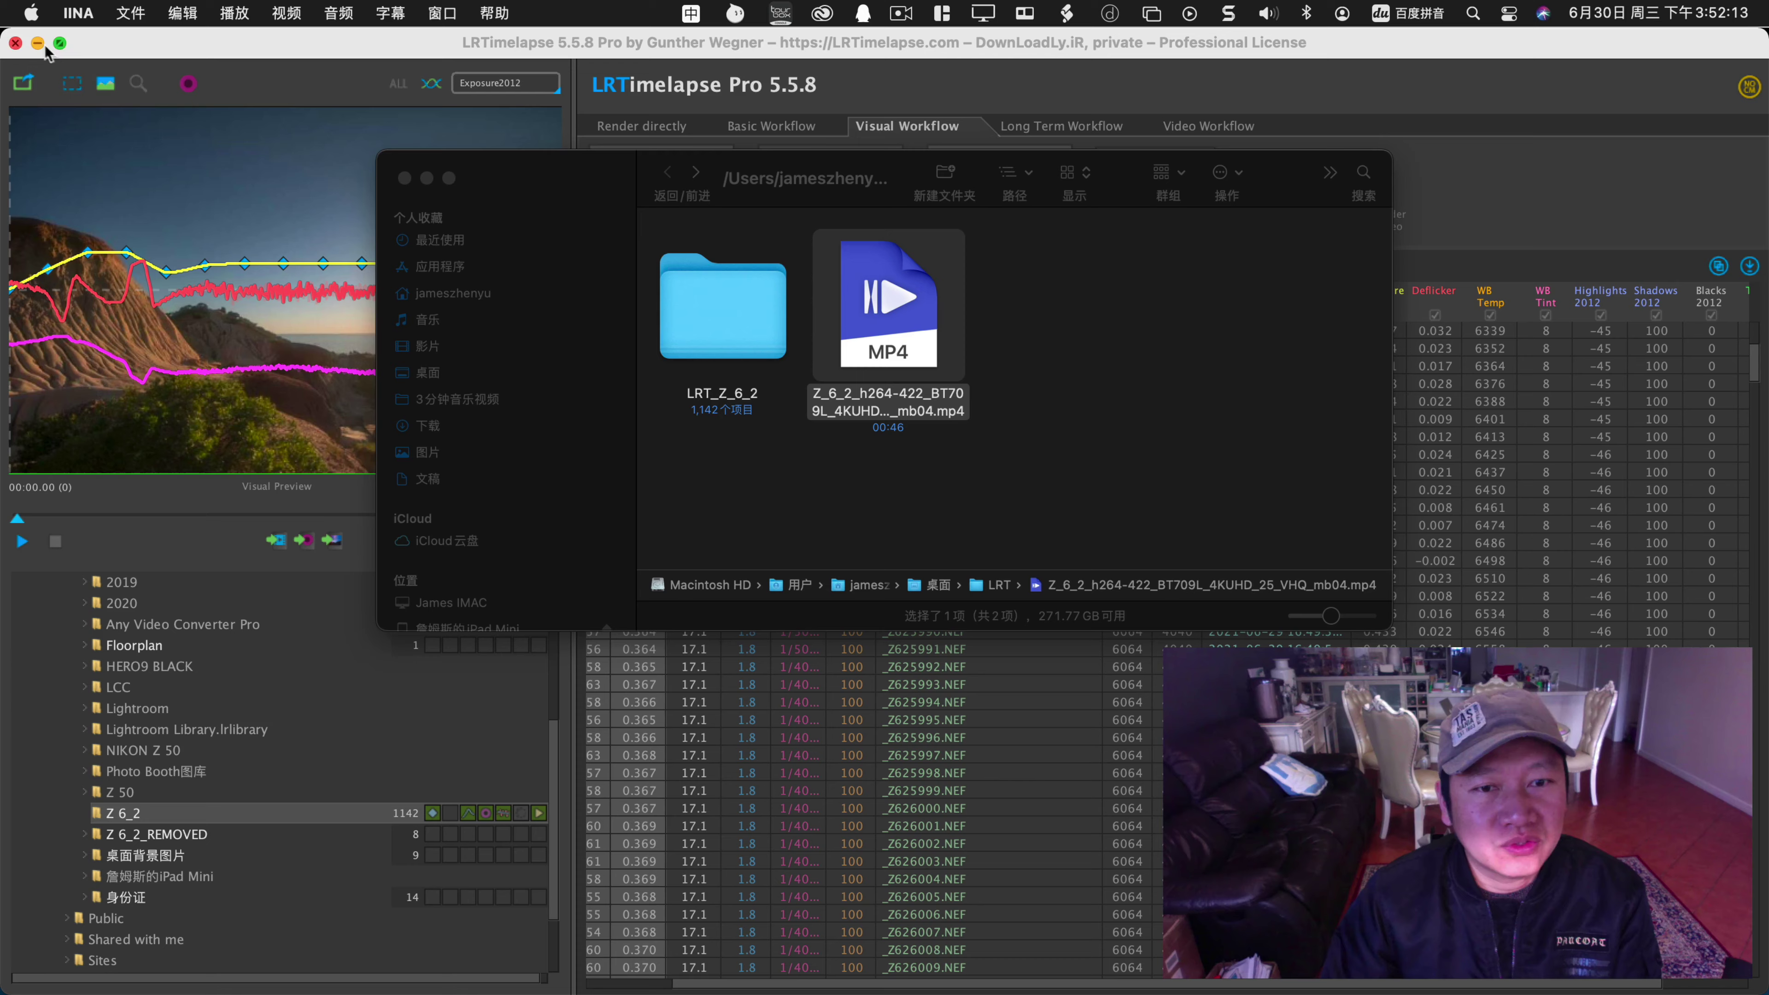
mouse_move(885, 365)
left_mouse_down()
mouse_move(1116, 937)
mouse_move(1184, 940)
left_mouse_up()
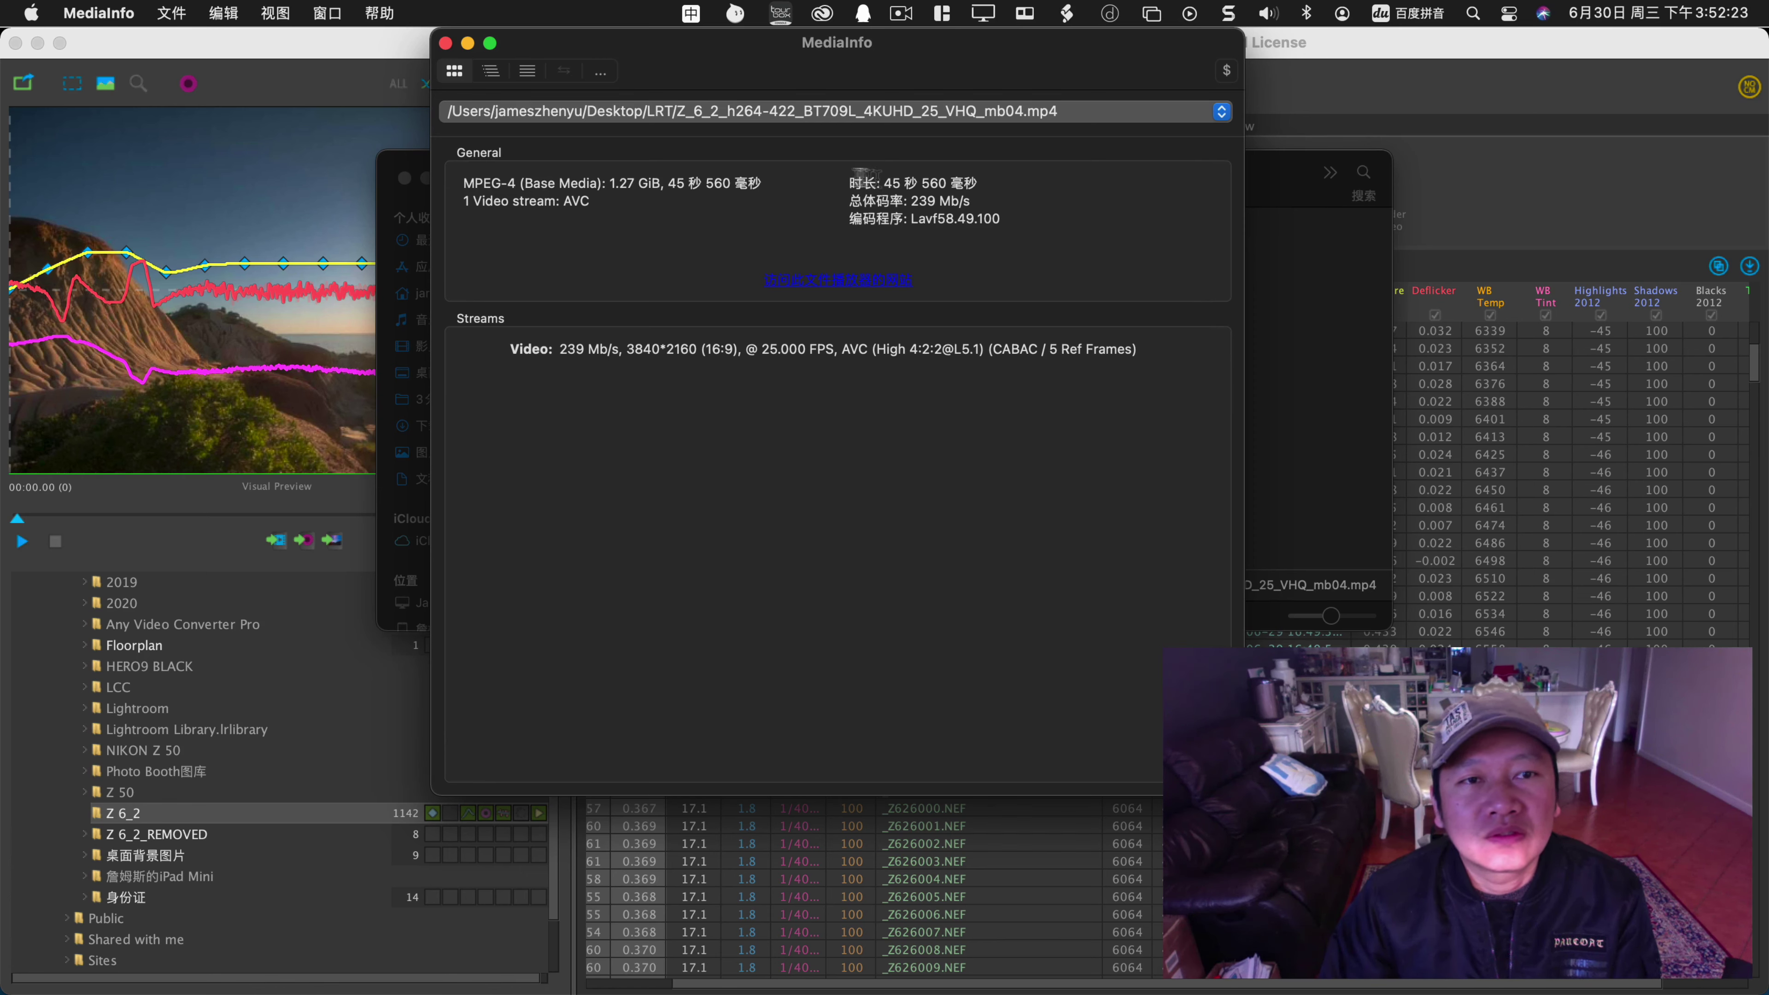
left_click(446, 43)
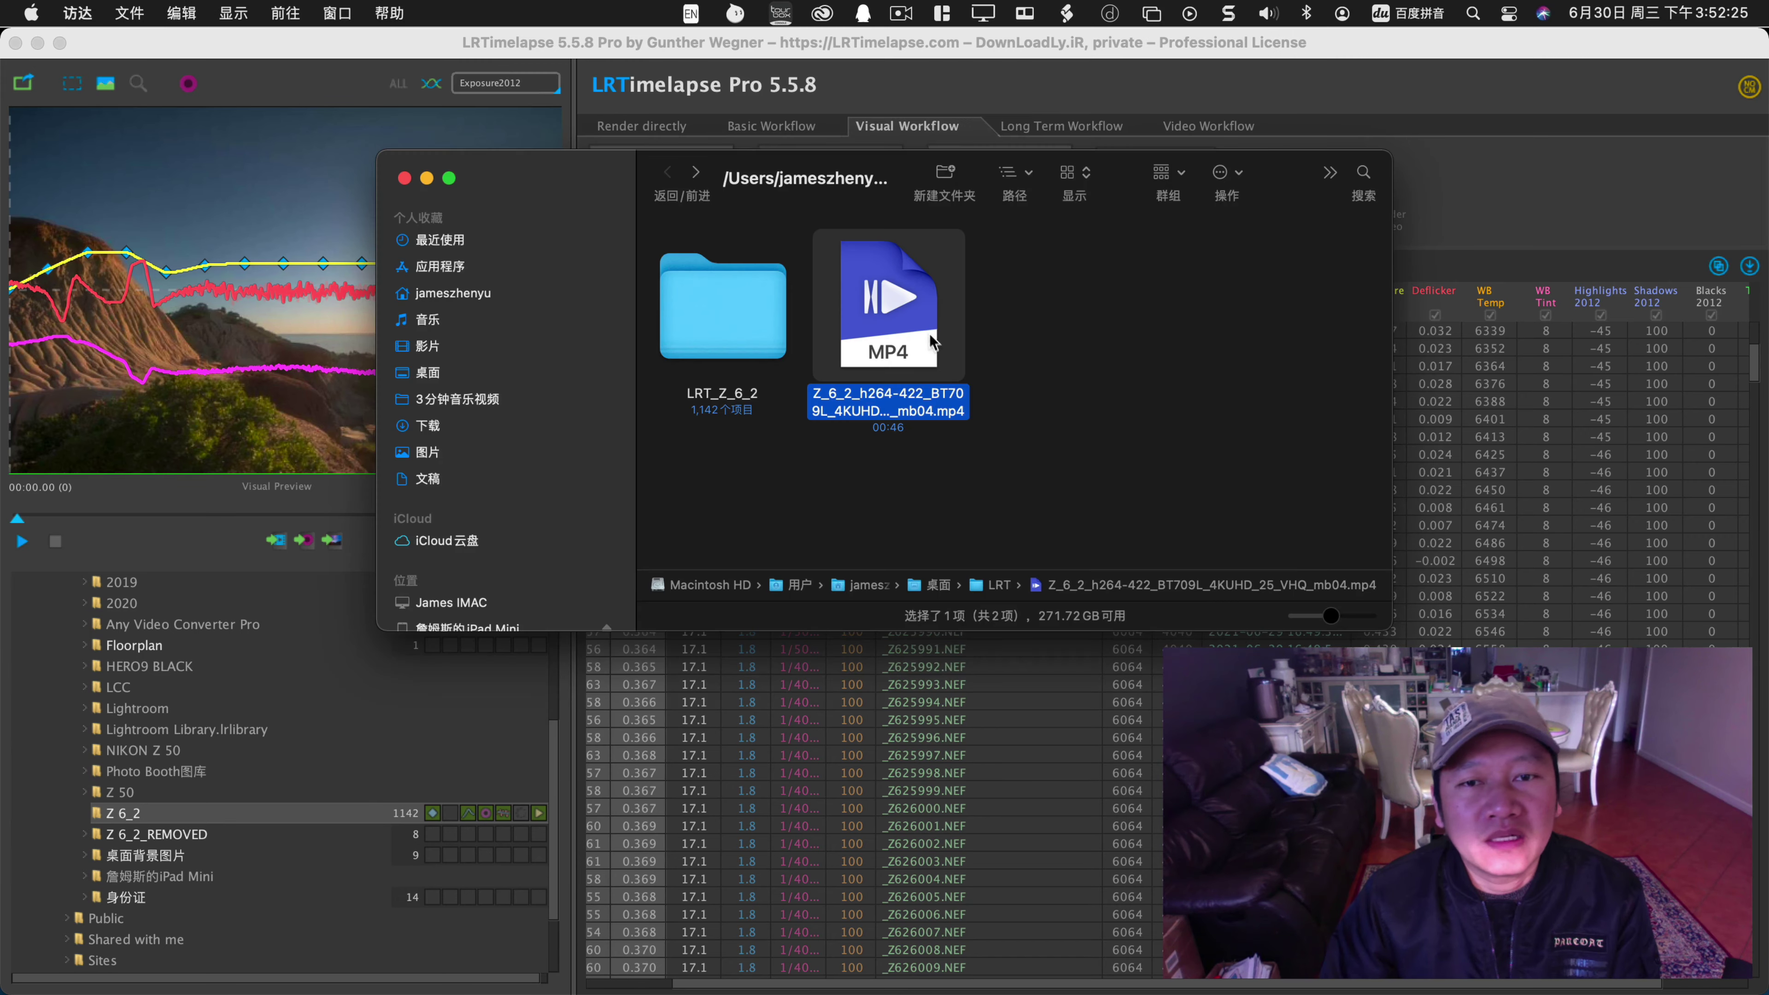
right_click(909, 317)
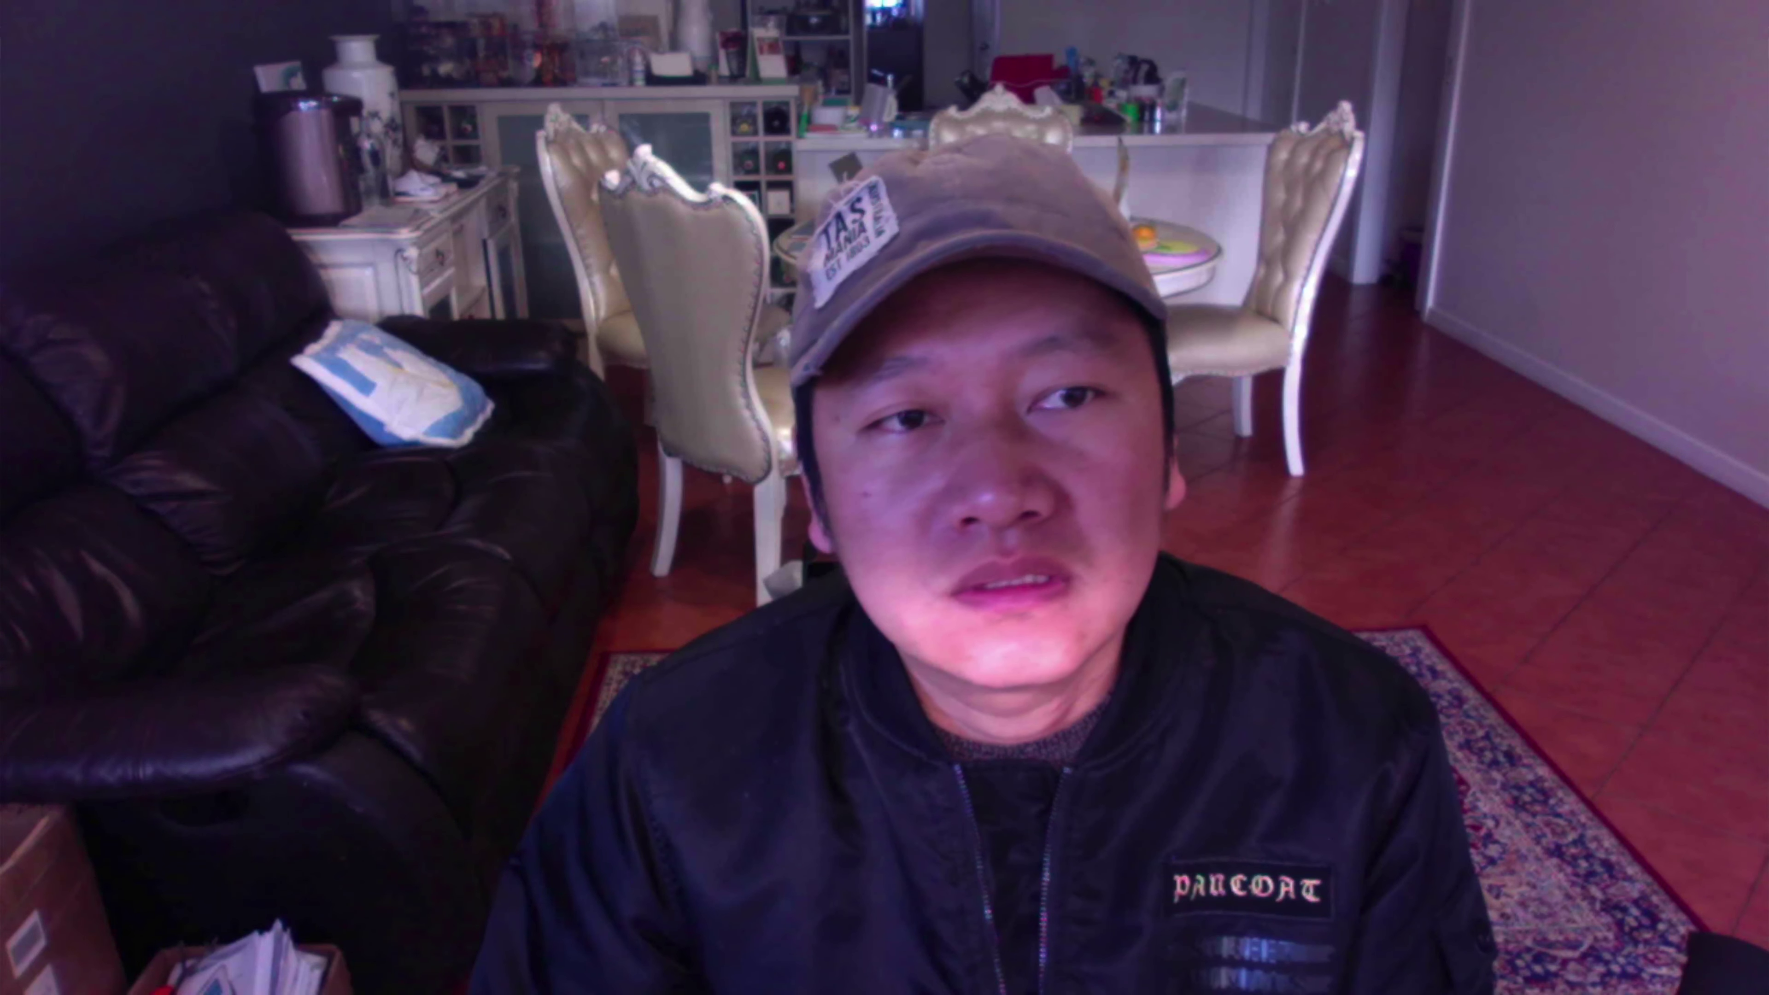